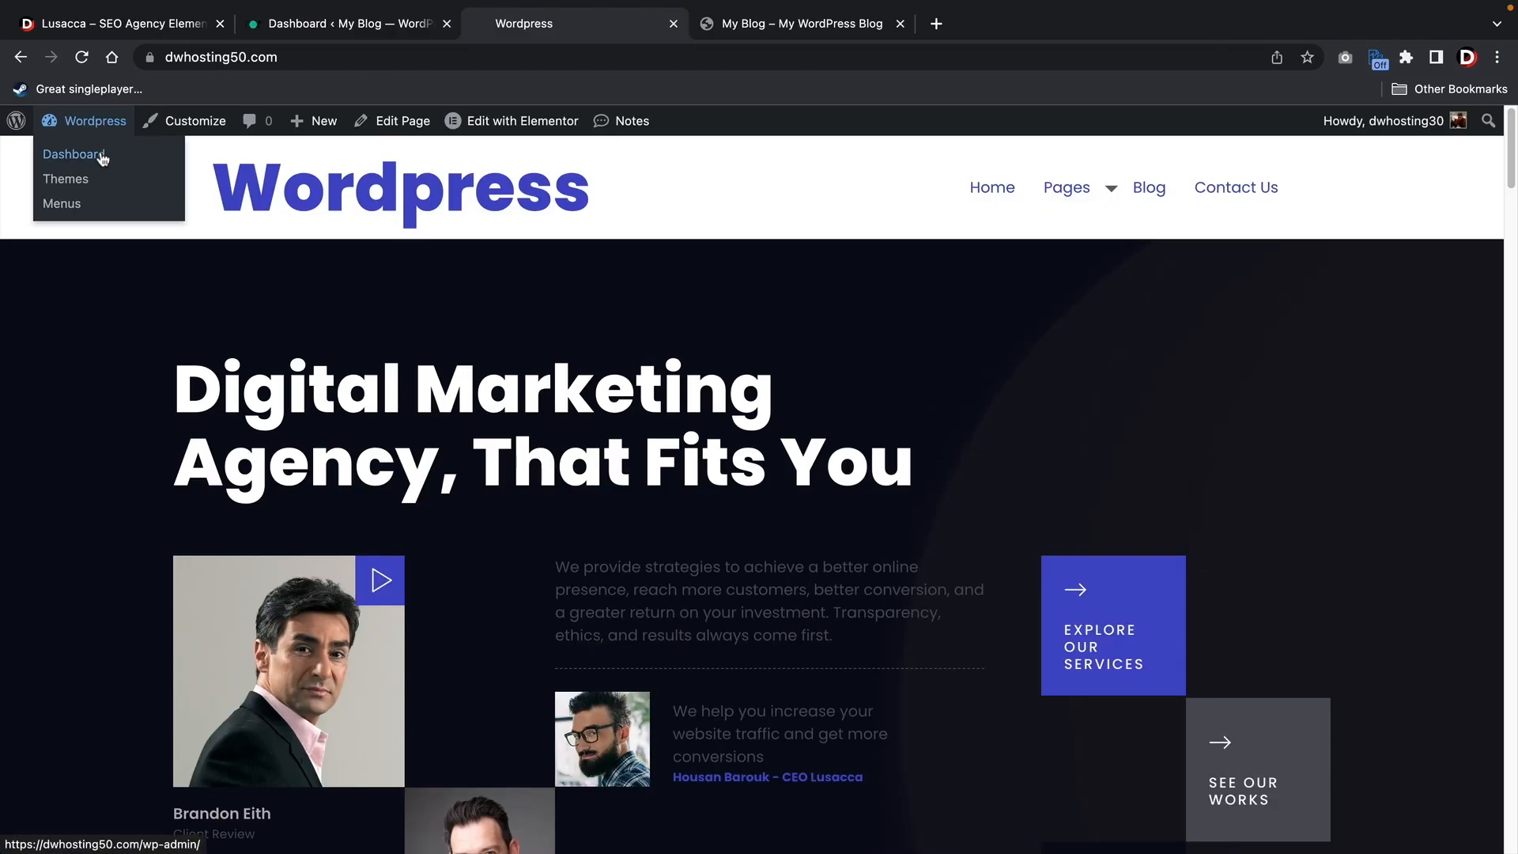
Go to the site's admin dashboard and open the experiments and features section of the Elementor settings
left_click(74, 154)
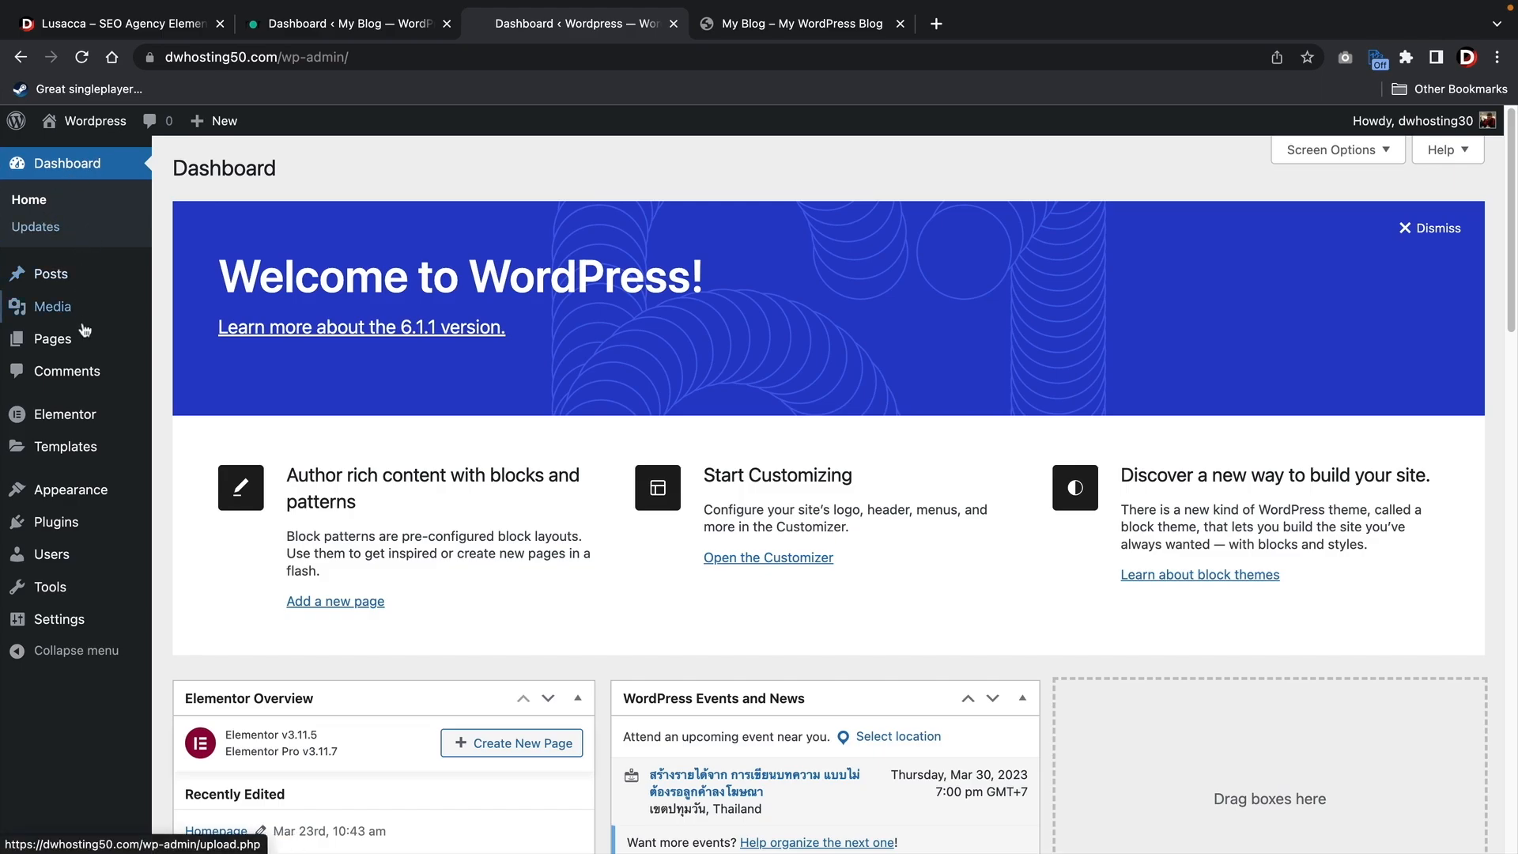
mouse_move(67, 421)
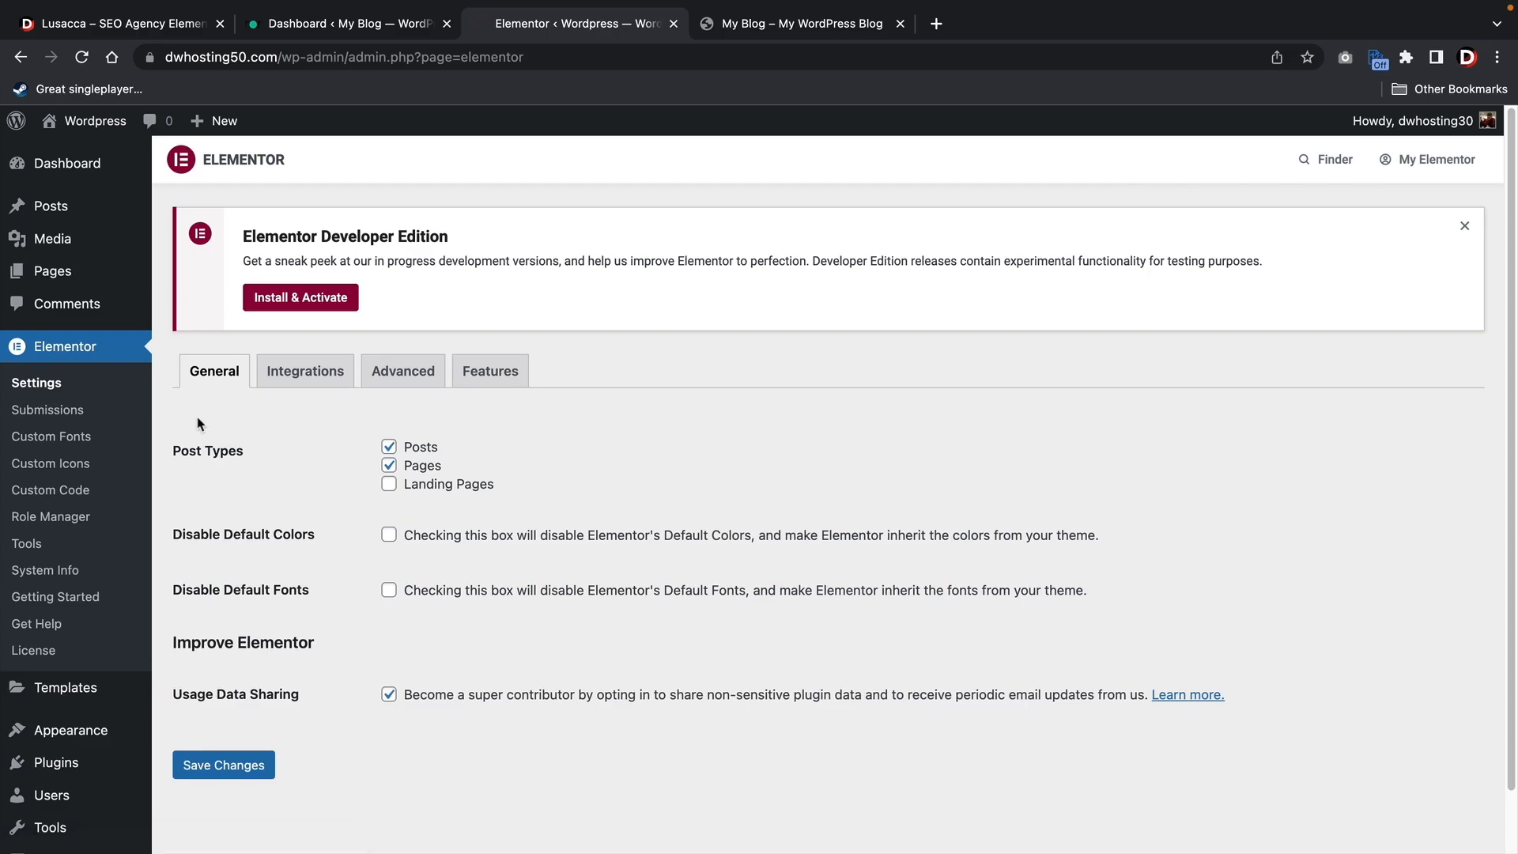
left_click(507, 373)
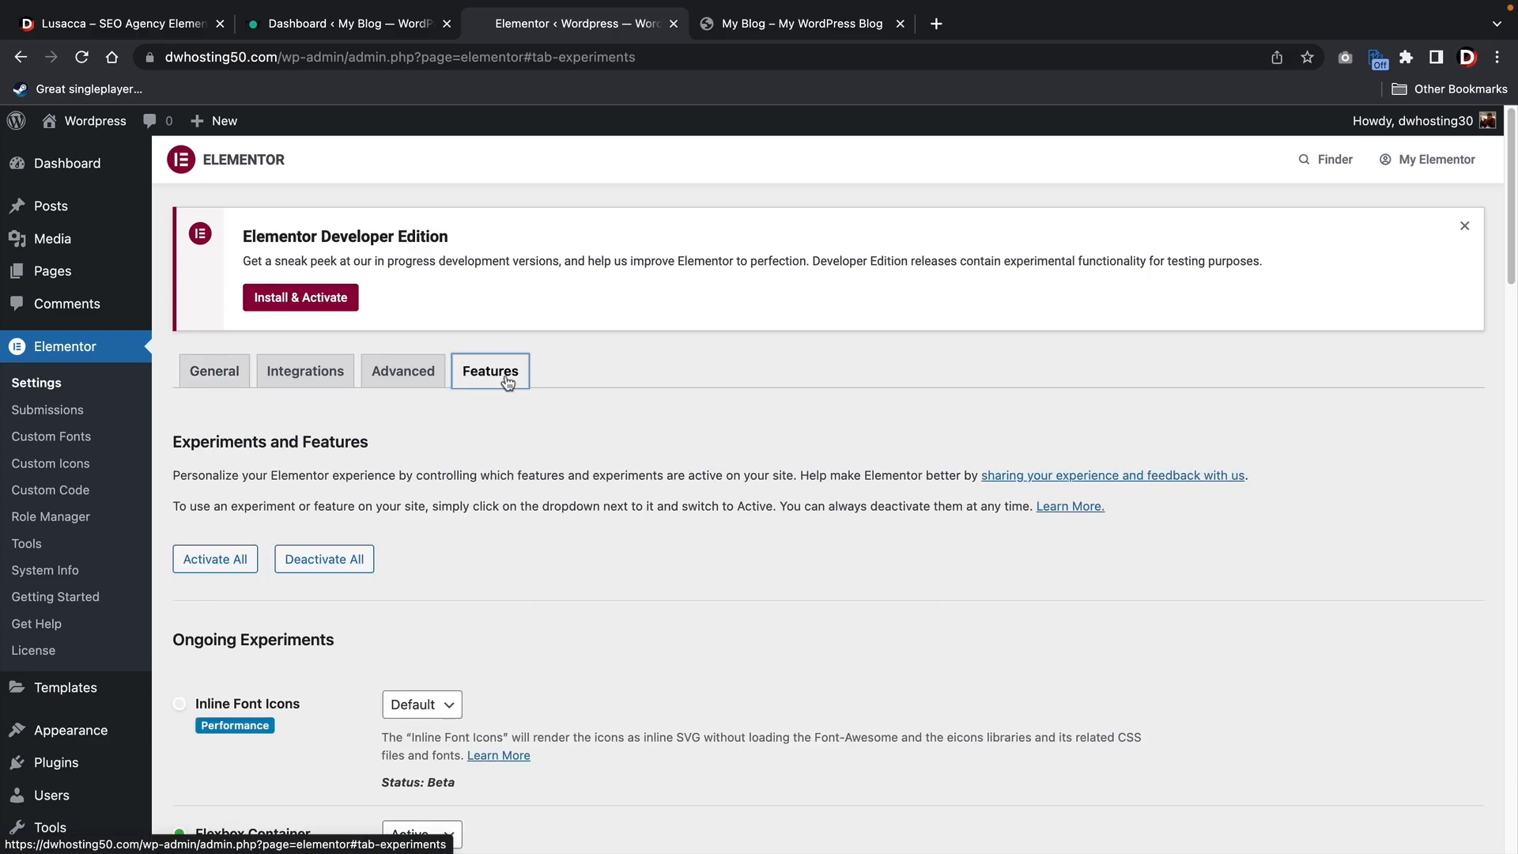
Review the Elementor experiments and stable features, including the Flexbox Container entry, and save the feature settings
scroll(551, 425, "down", 5)
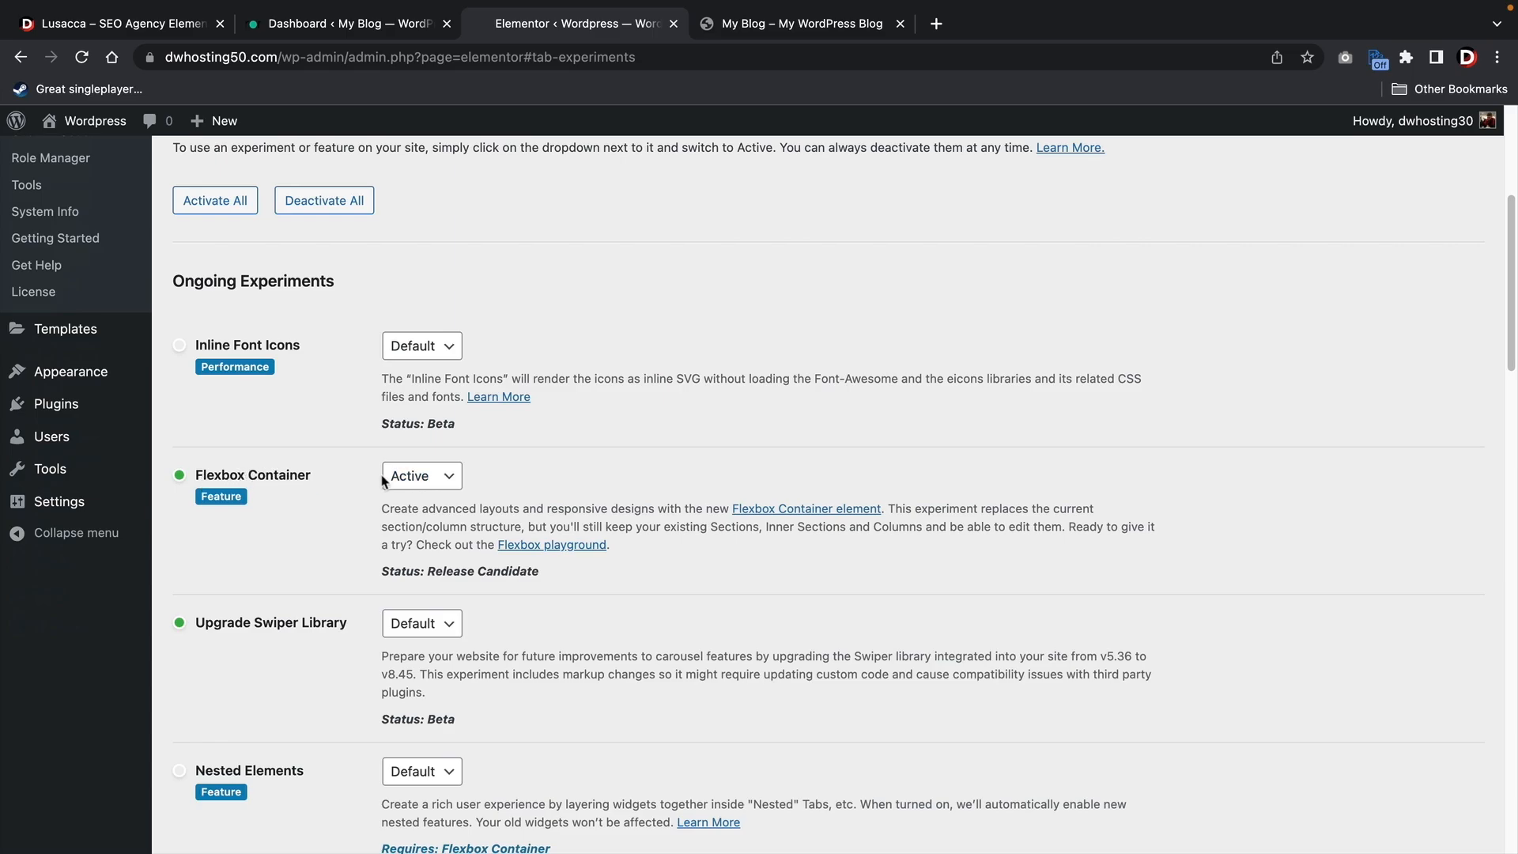
left_click_drag(419, 574, 540, 574)
scroll(419, 494, "down", 5)
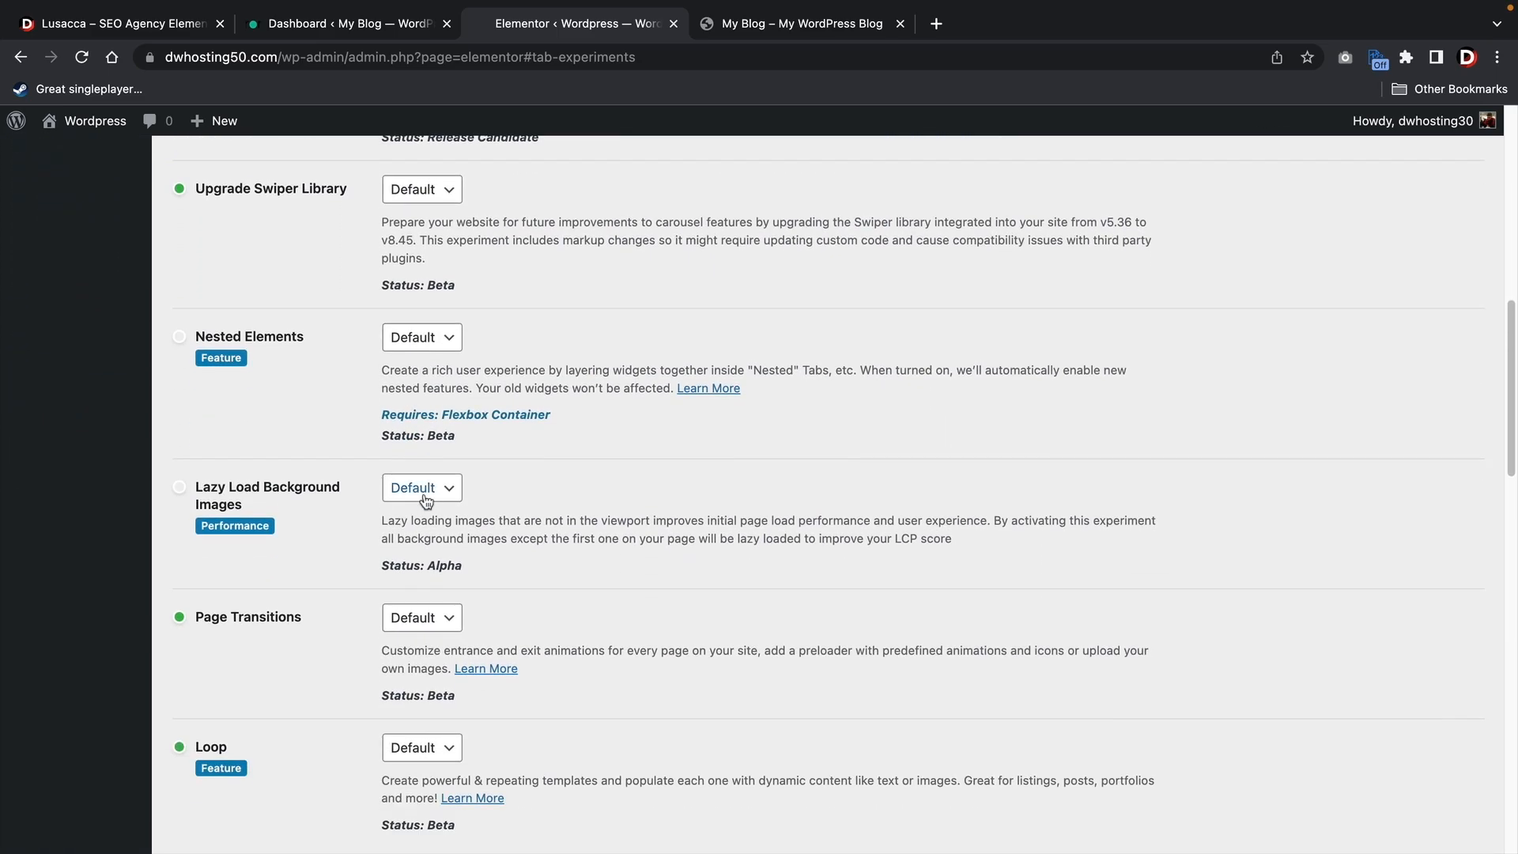
scroll(407, 601, "down", 1)
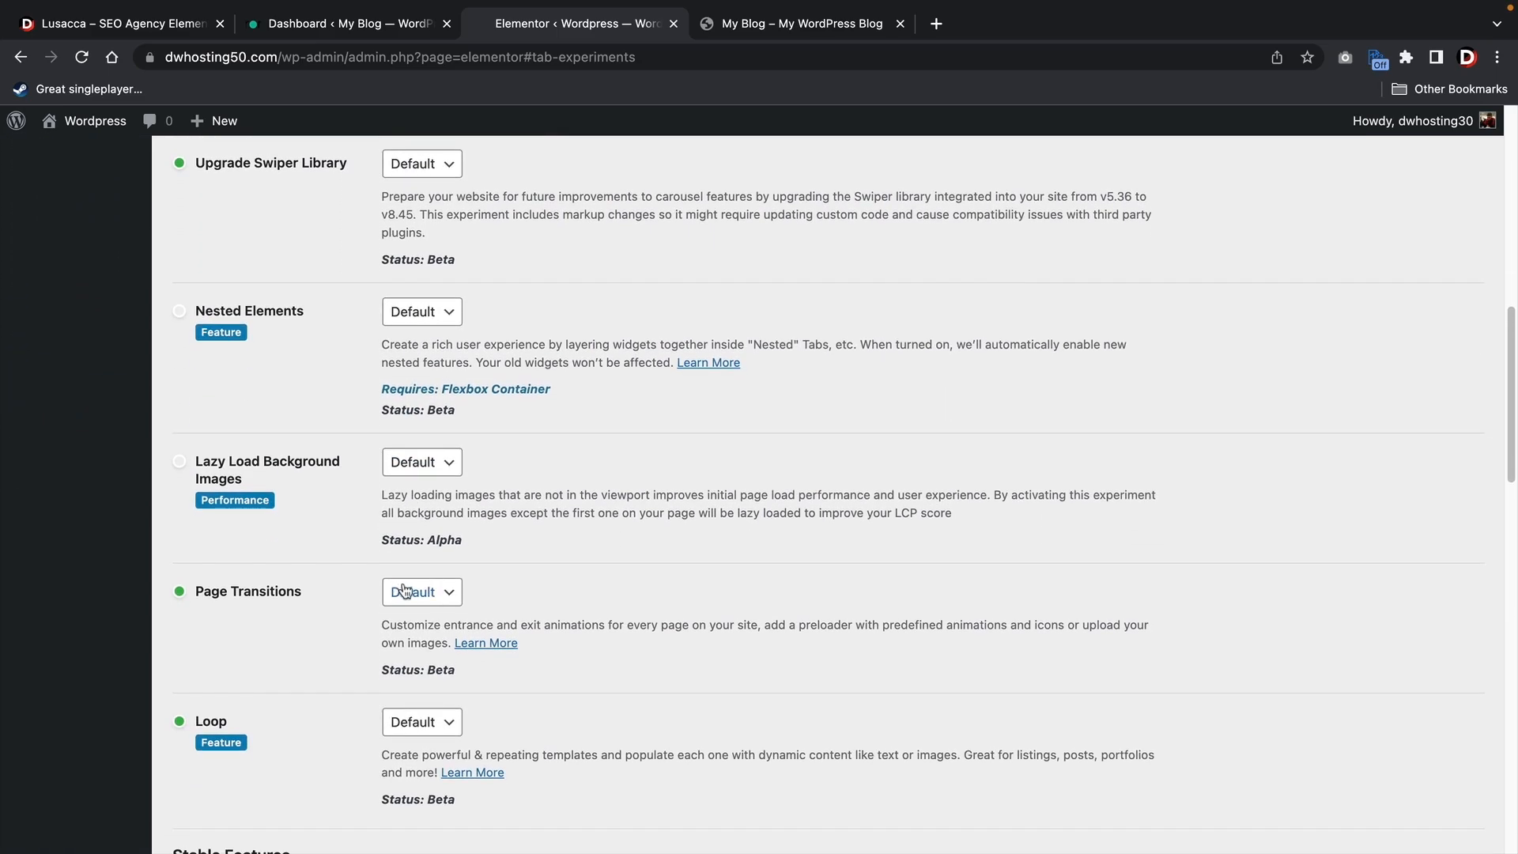
scroll(415, 591, "down", 3)
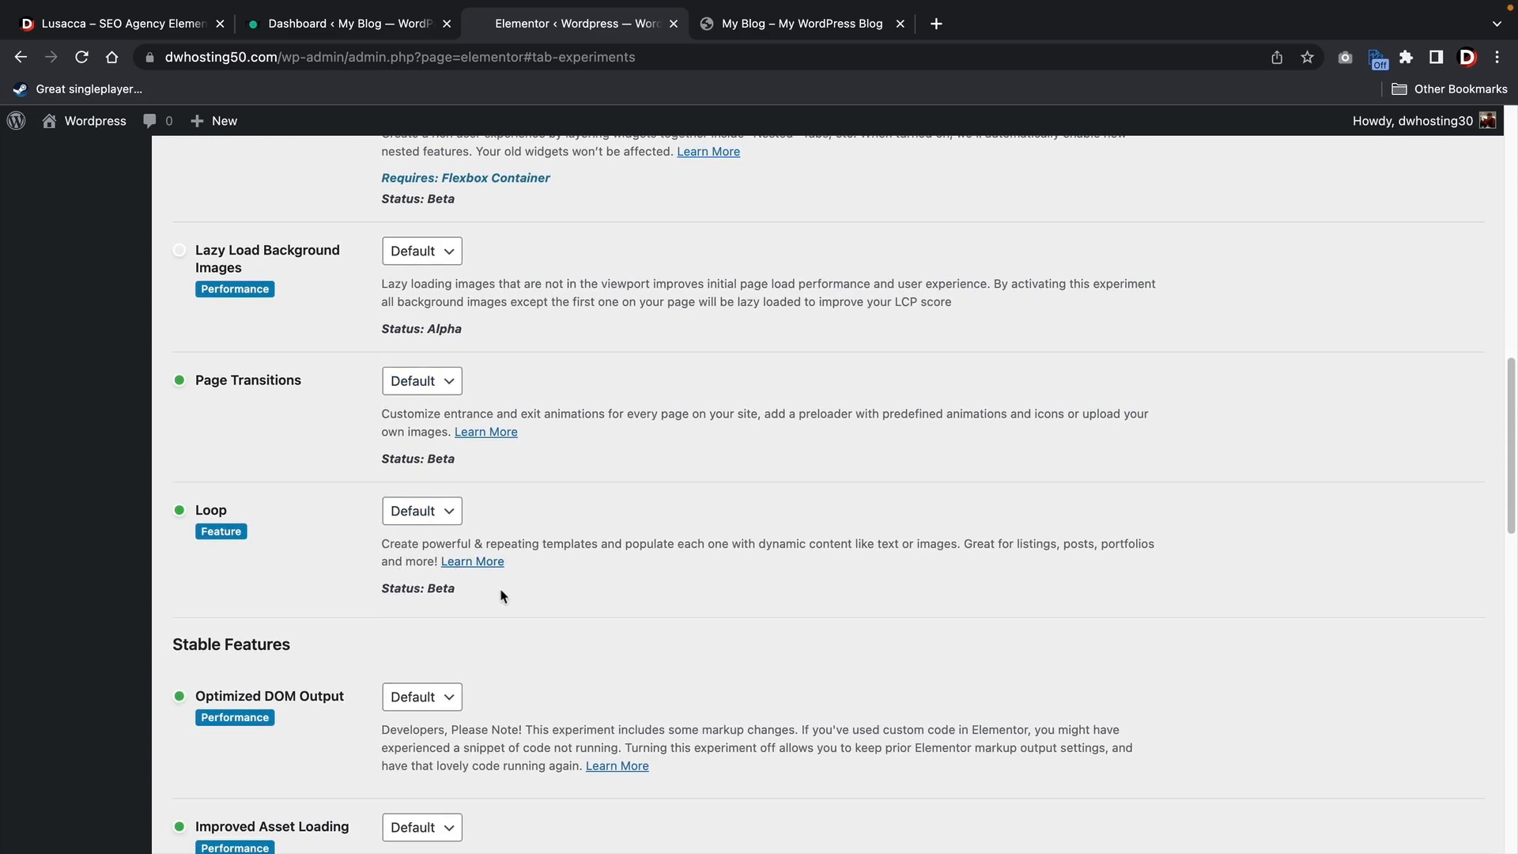
scroll(503, 594, "down", 2)
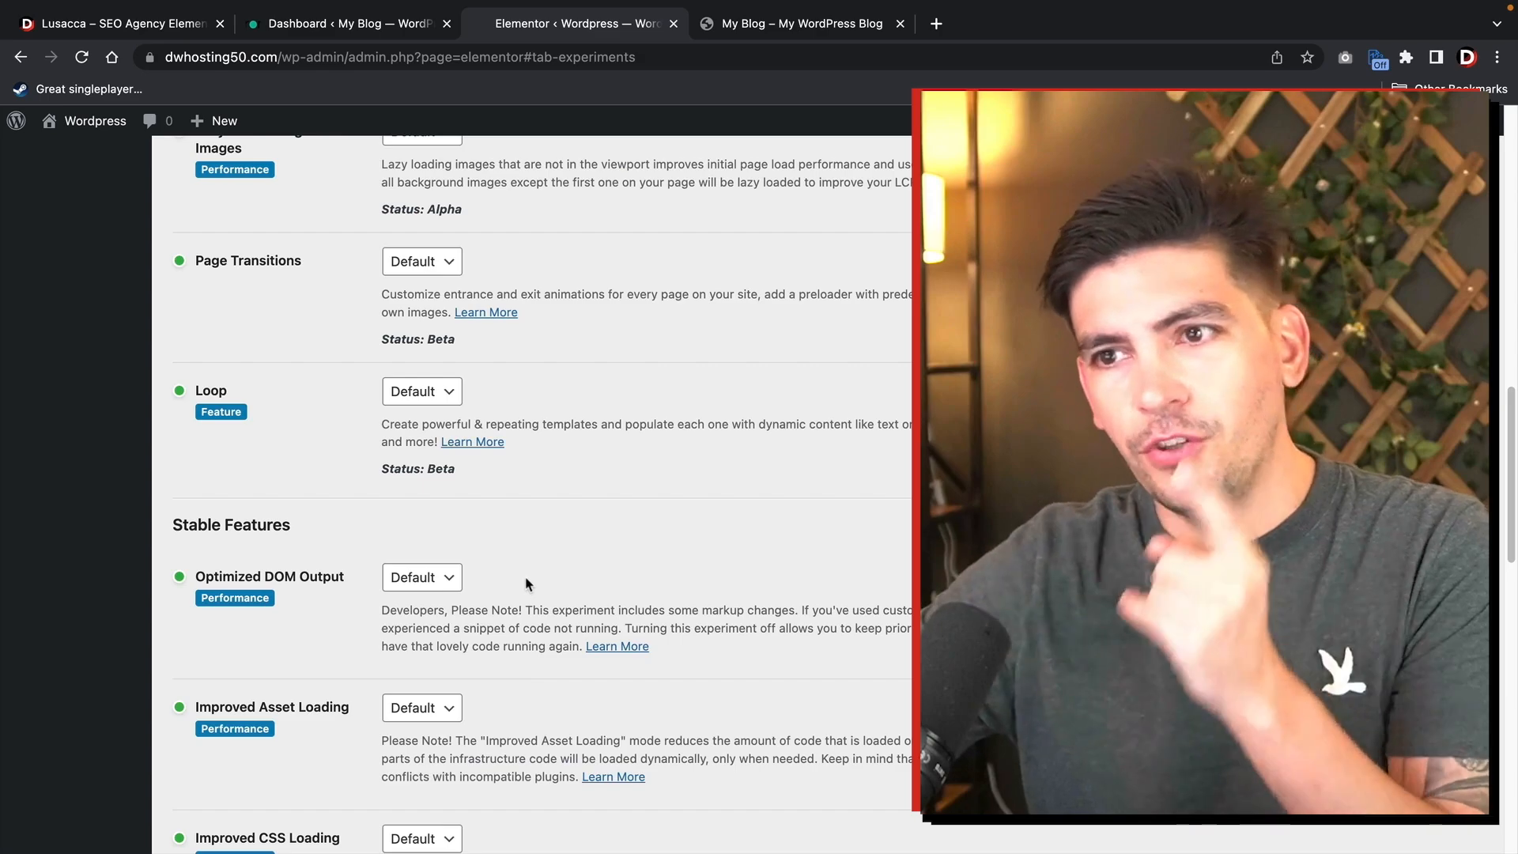
scroll(521, 569, "down", 10)
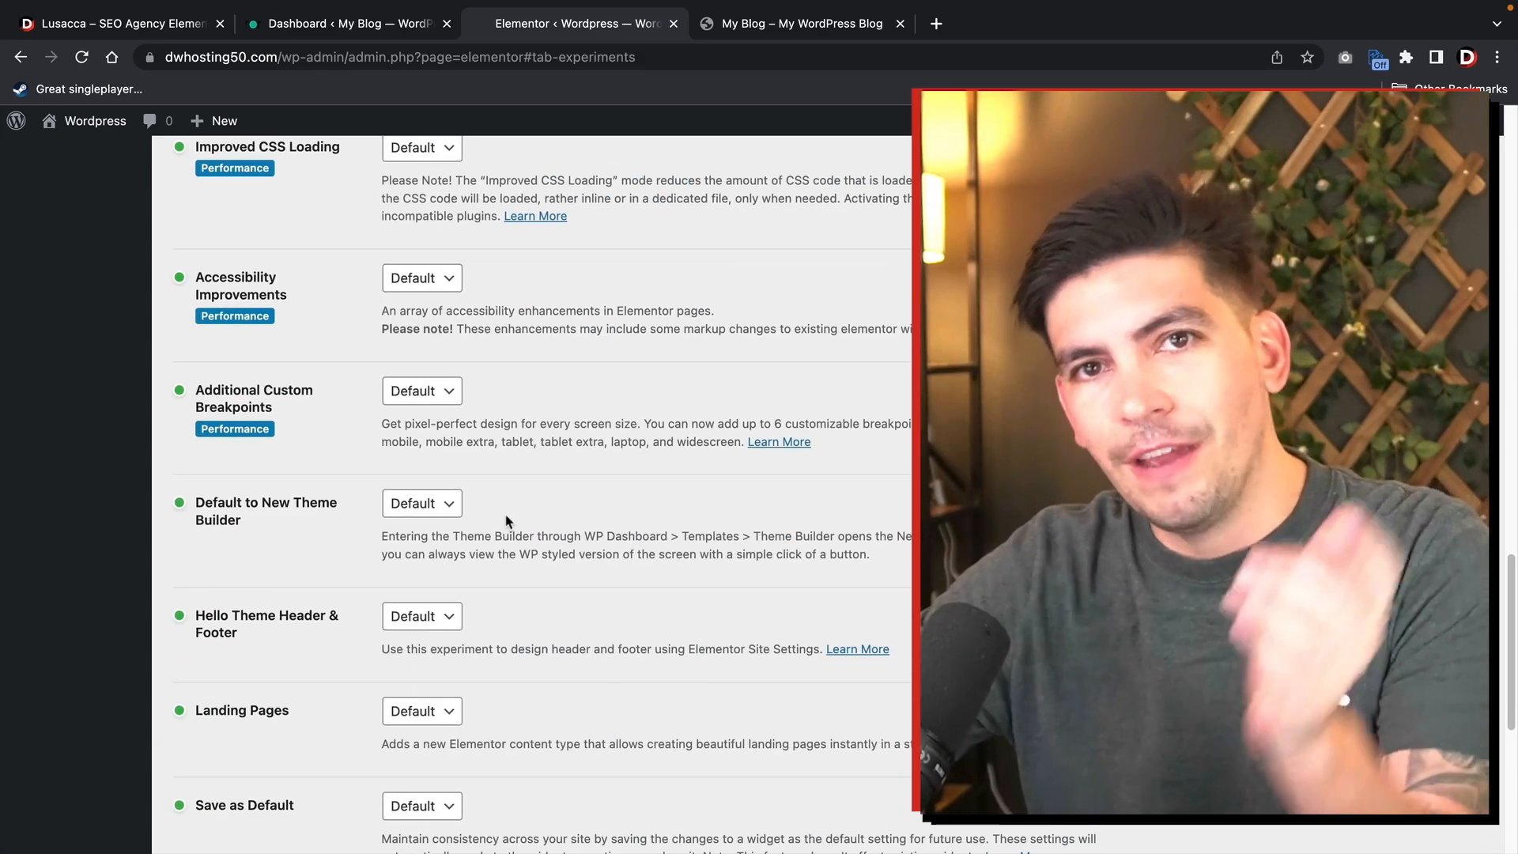
scroll(507, 520, "down", 7)
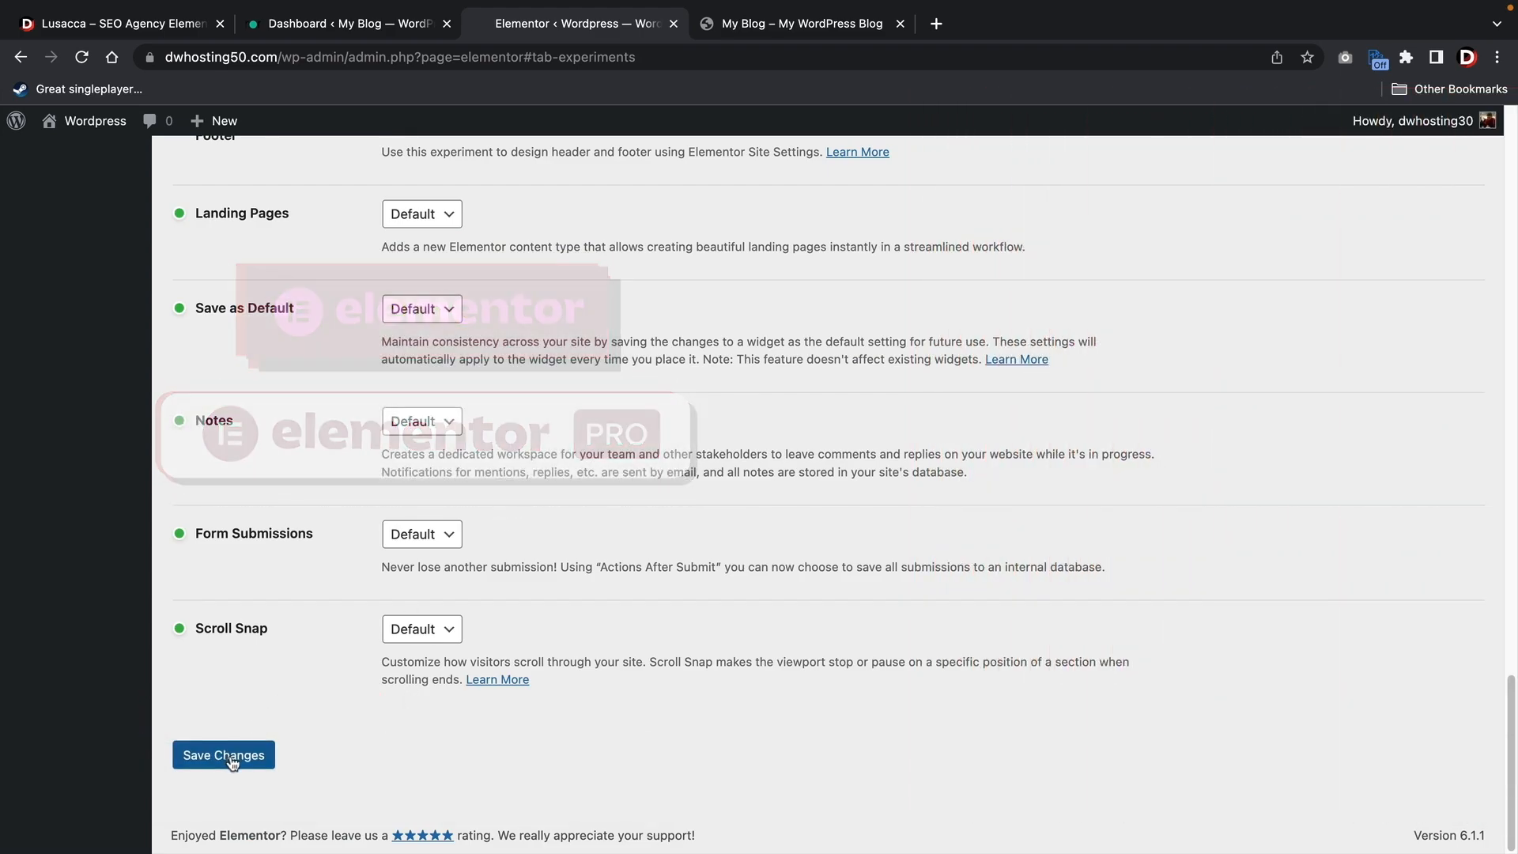
left_click(229, 757)
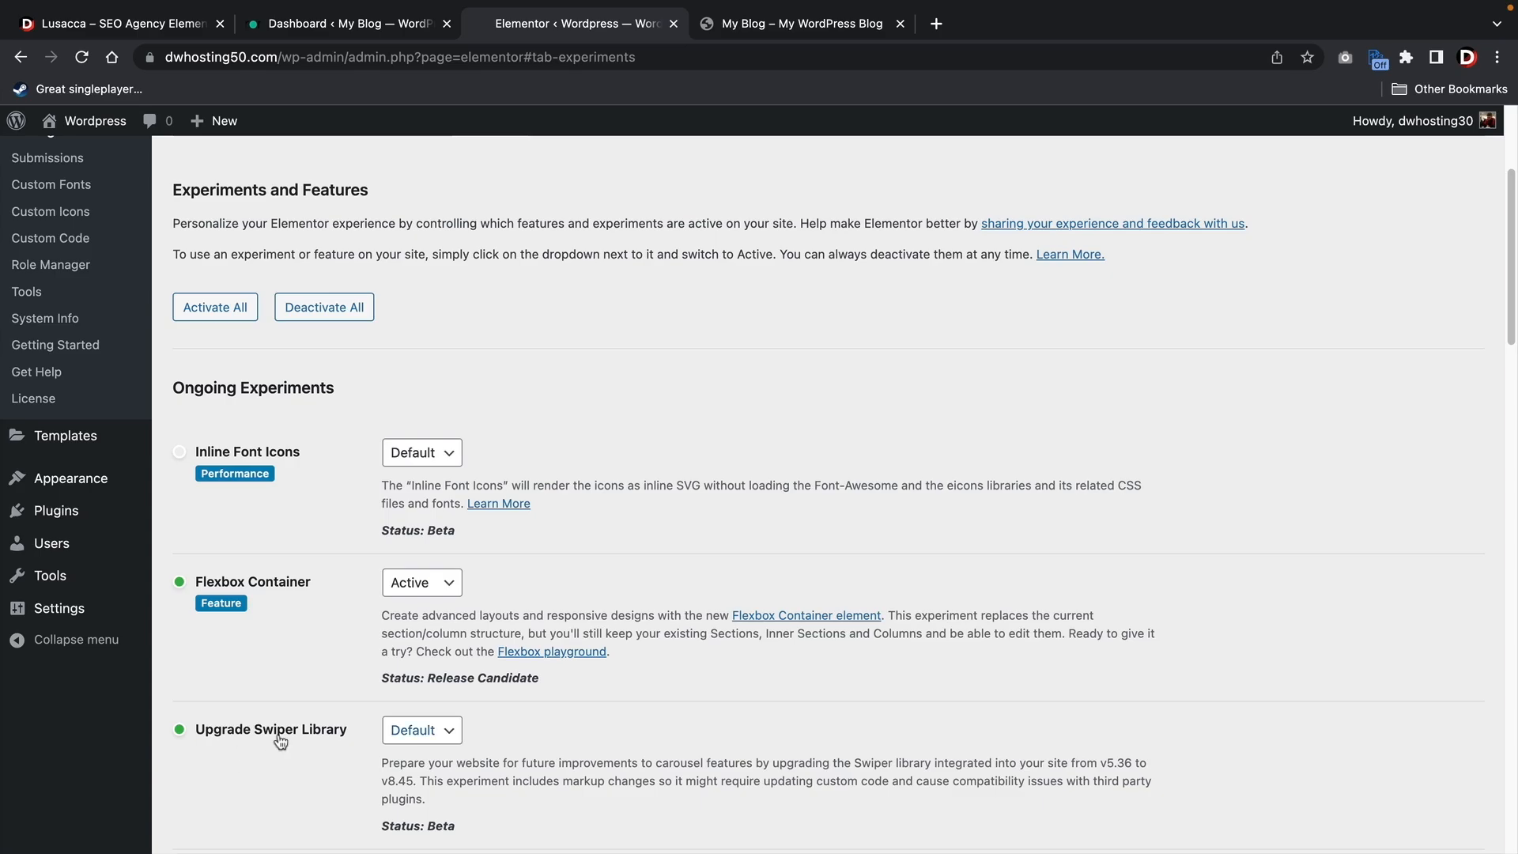
scroll(300, 736, "up", 5)
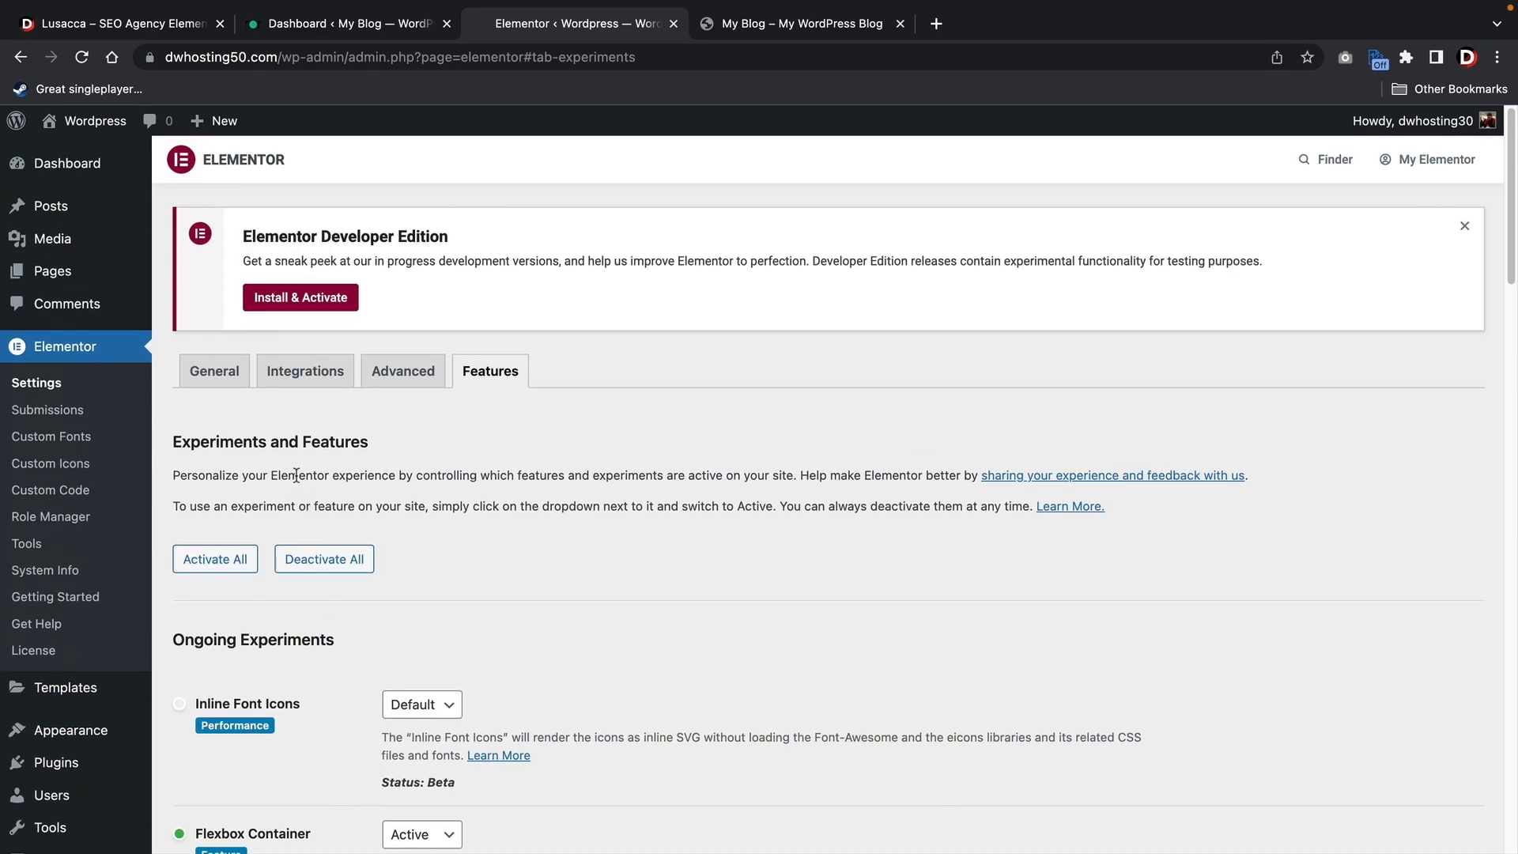
Create a new header template in the Theme Builder and dismiss the template library to start from a blank canvas
mouse_move(79, 684)
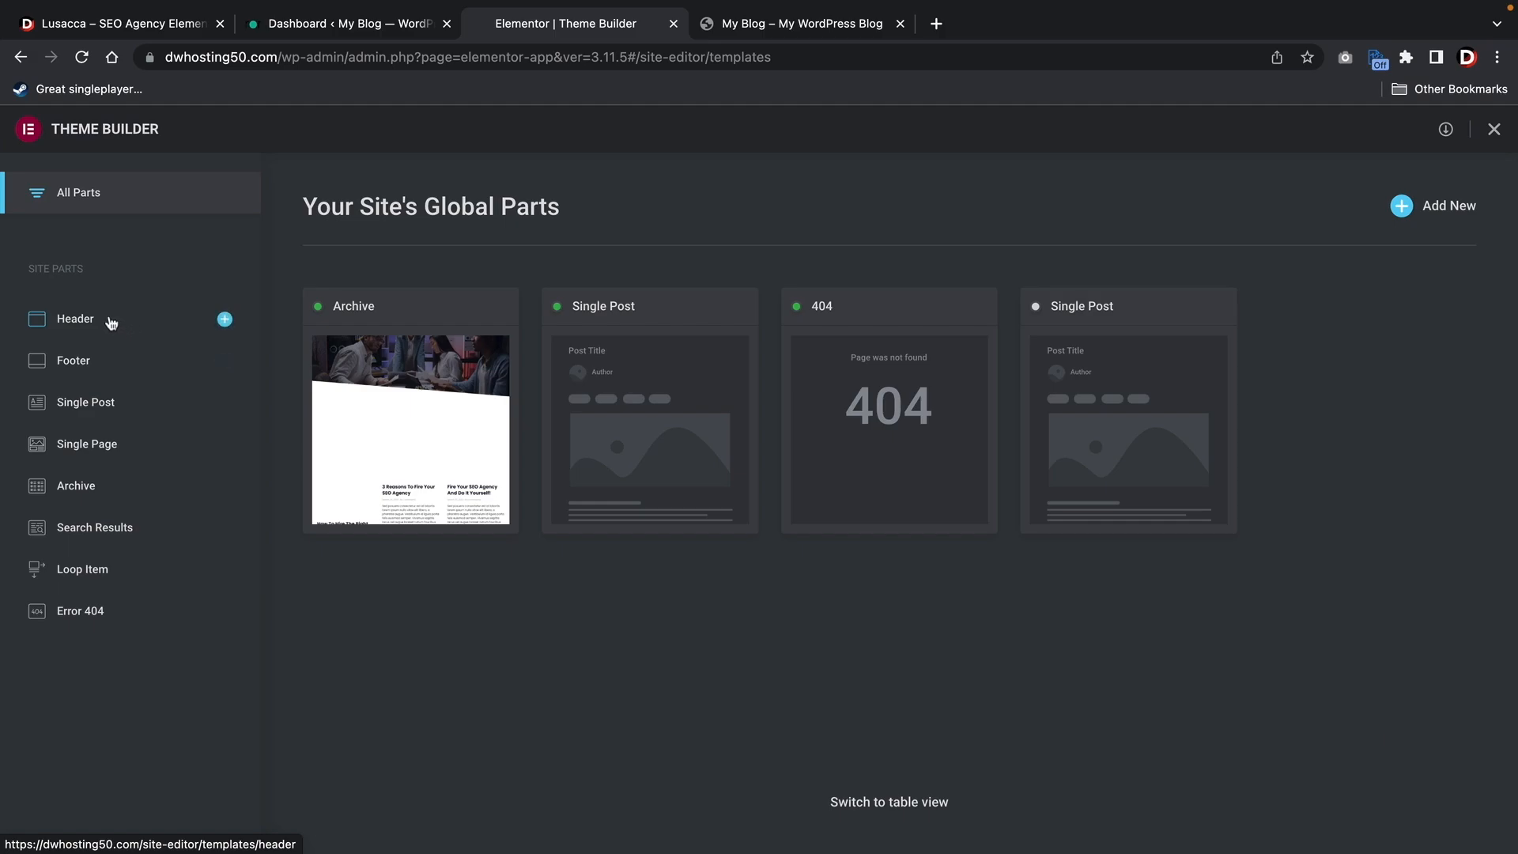
left_click(111, 322)
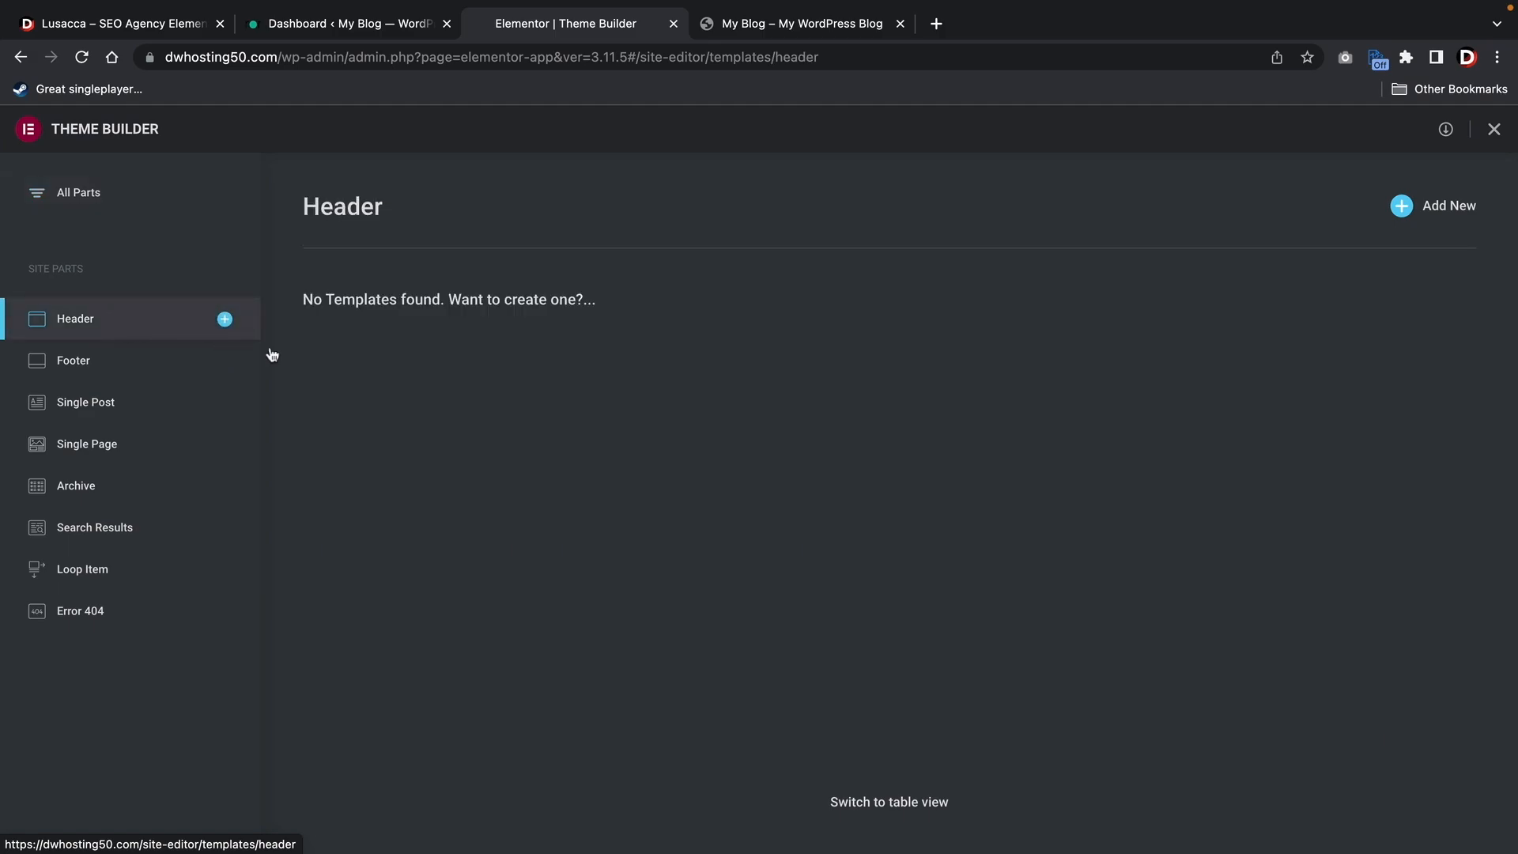
left_click(1439, 208)
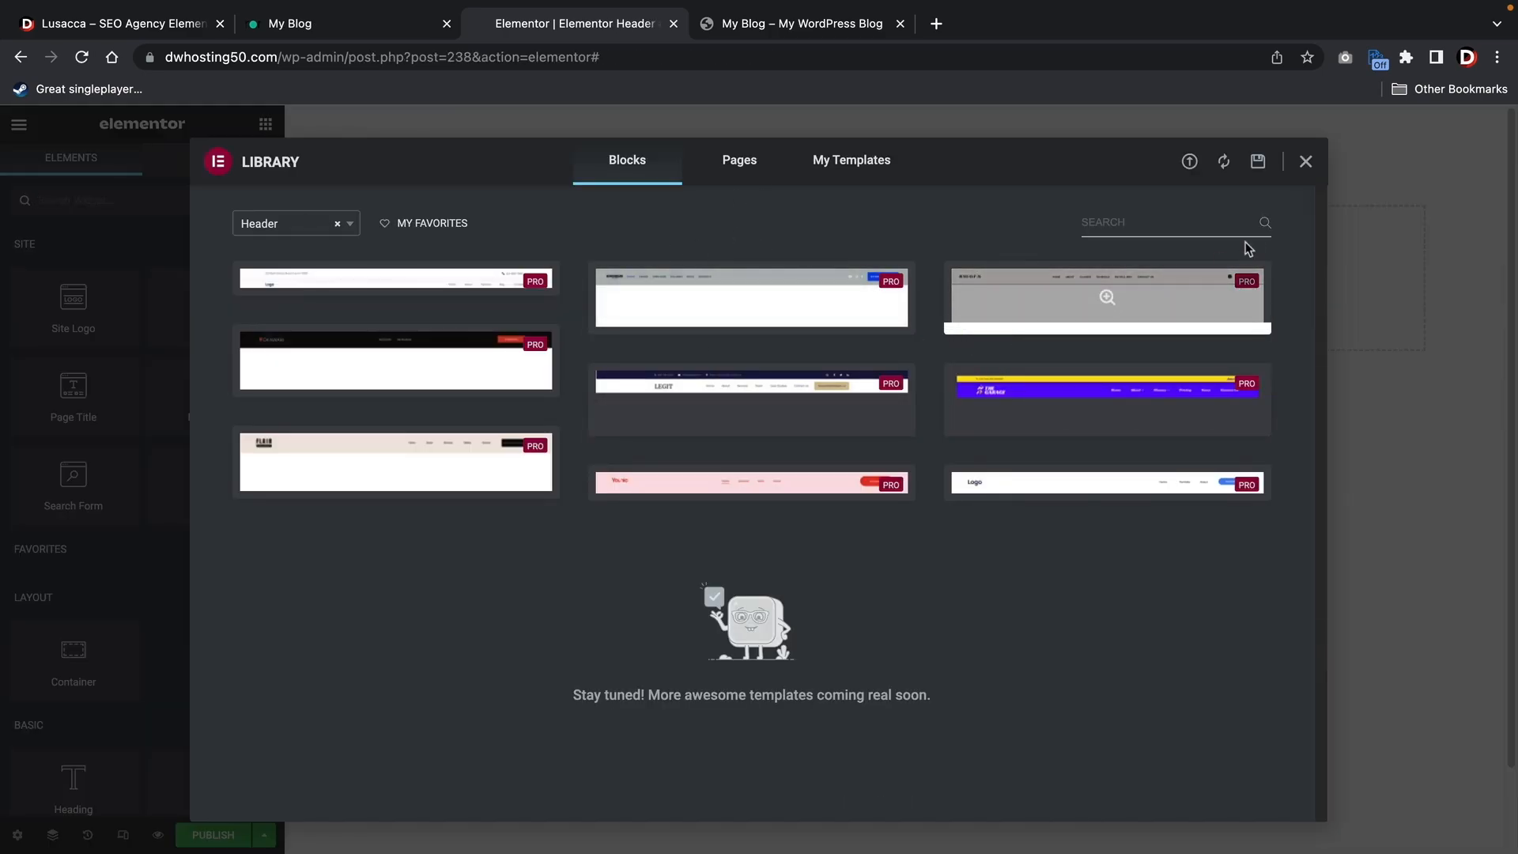
left_click(1305, 166)
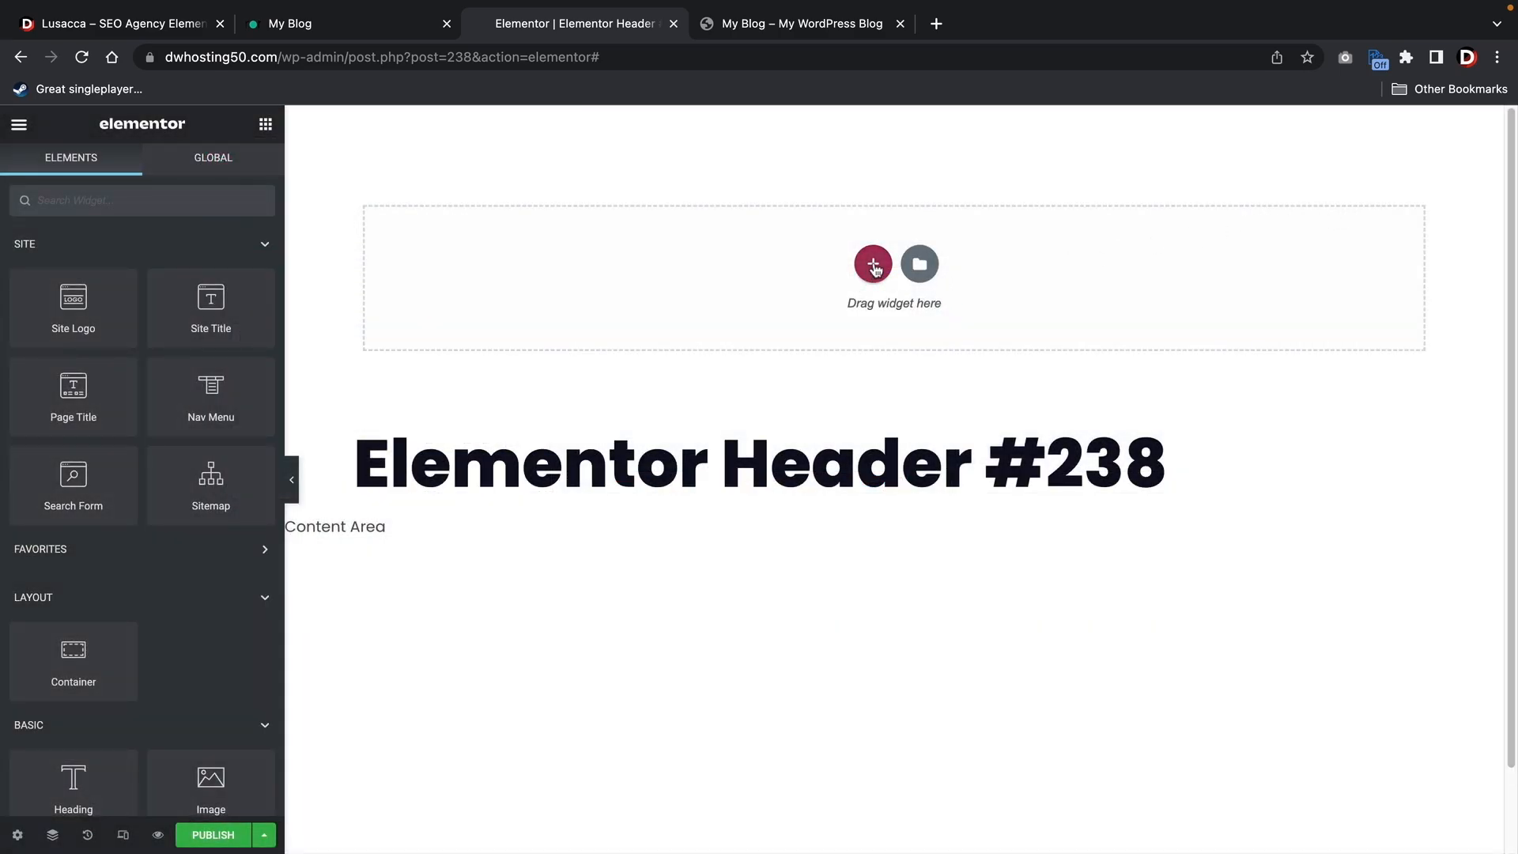
Add a container with two equal columns to the header and check the header layout on the reference site
left_click(873, 266)
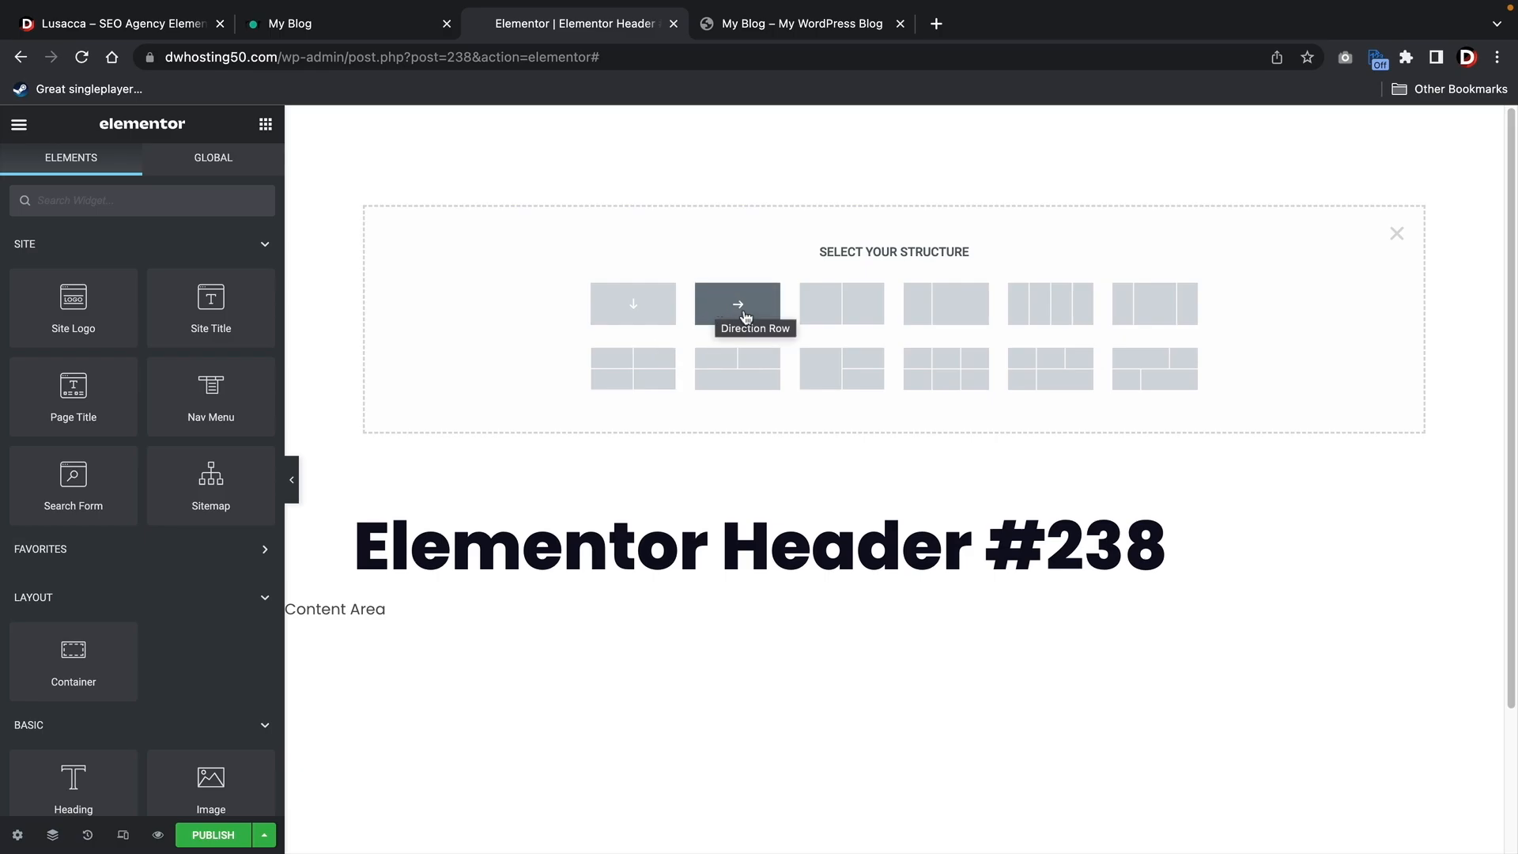
left_click(863, 311)
left_click(362, 34)
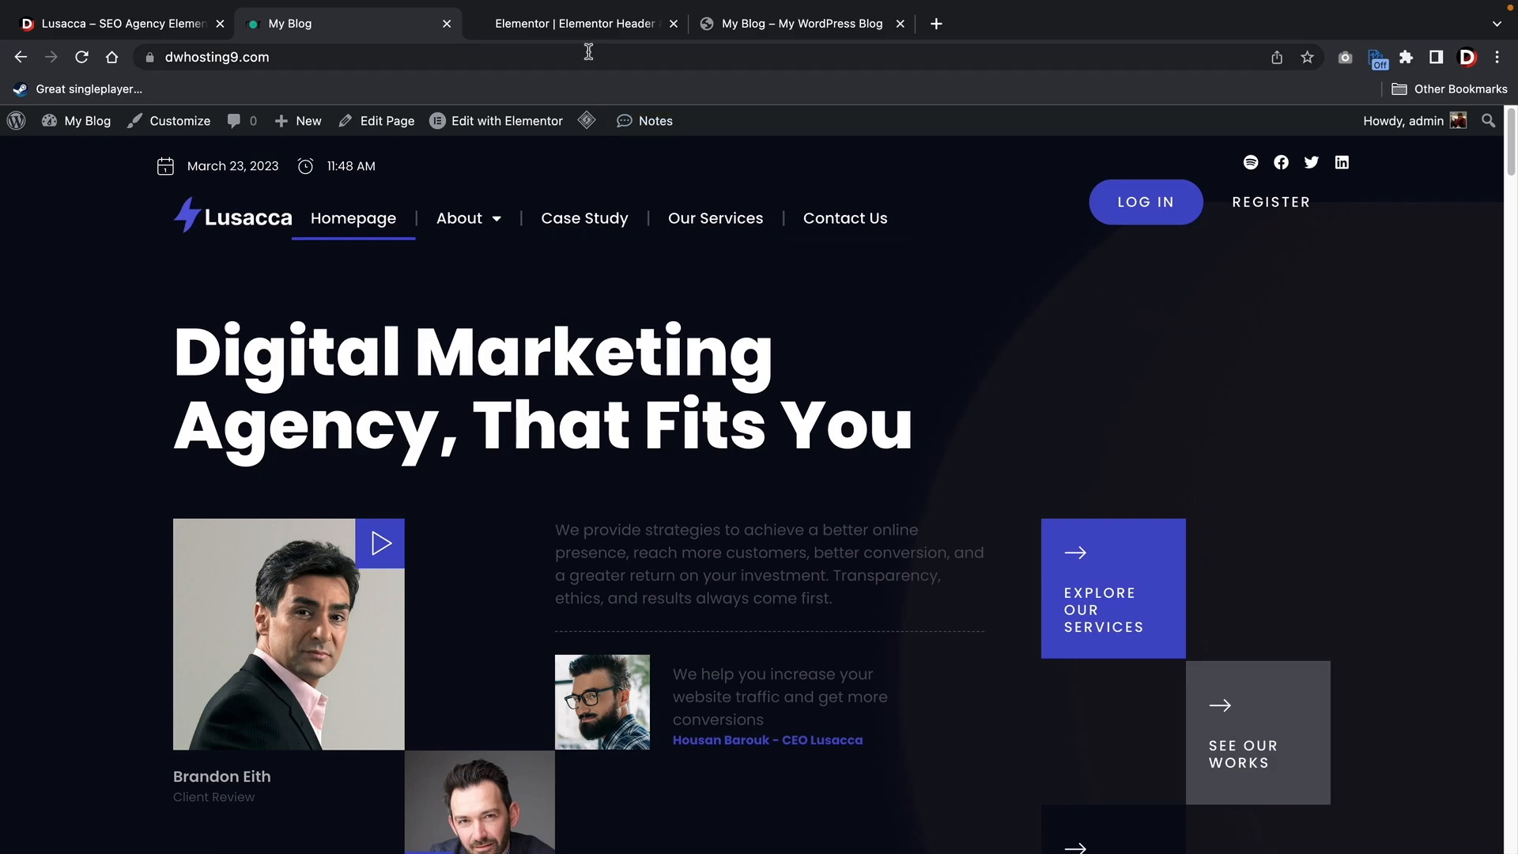
left_click(590, 26)
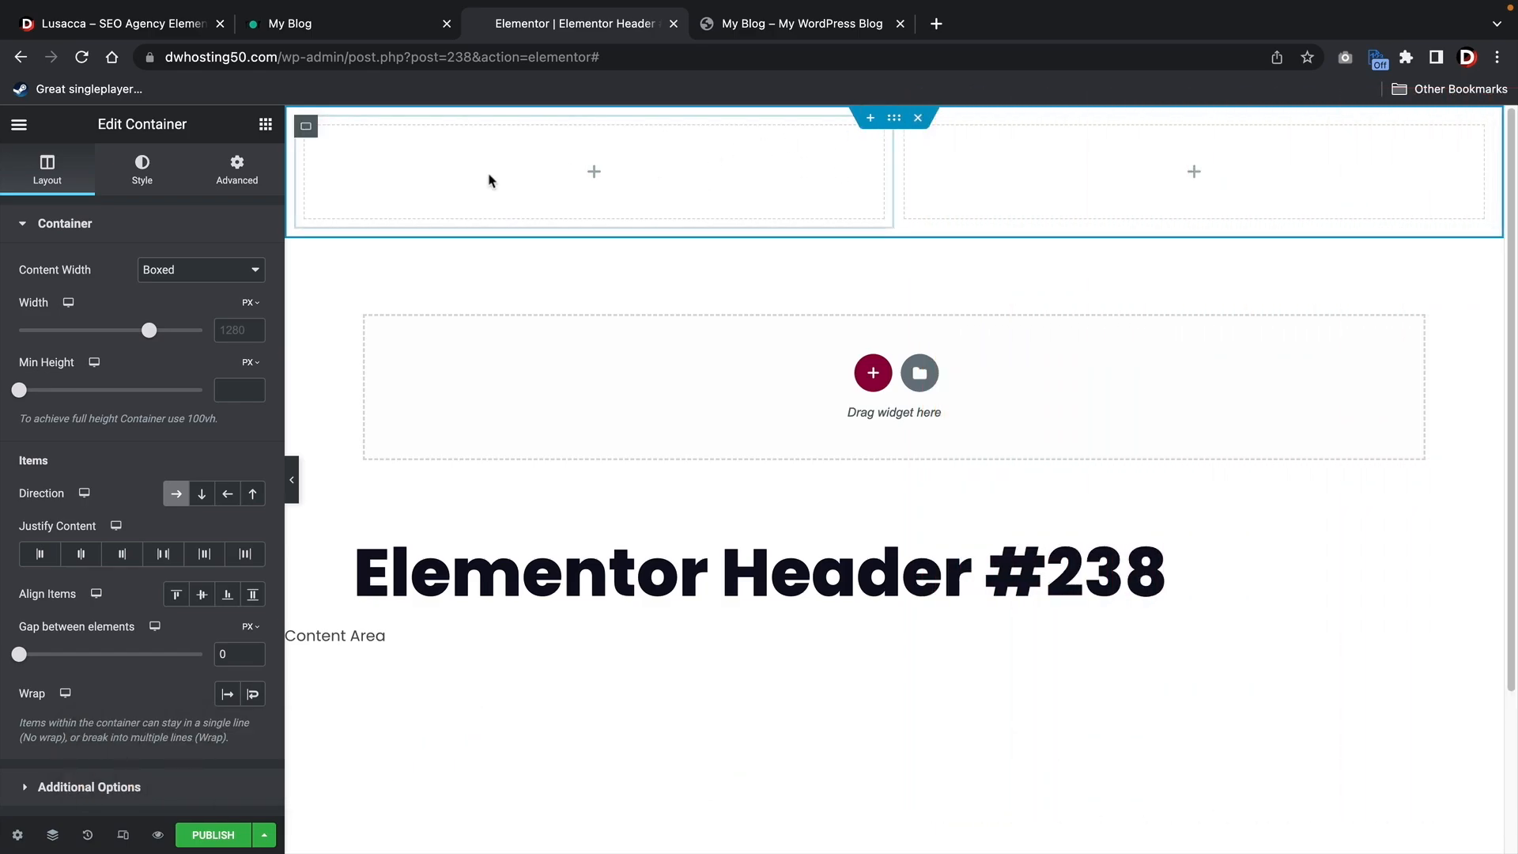
Give the outer header container a classic background with the colour #080918
left_click(150, 180)
left_click(176, 309)
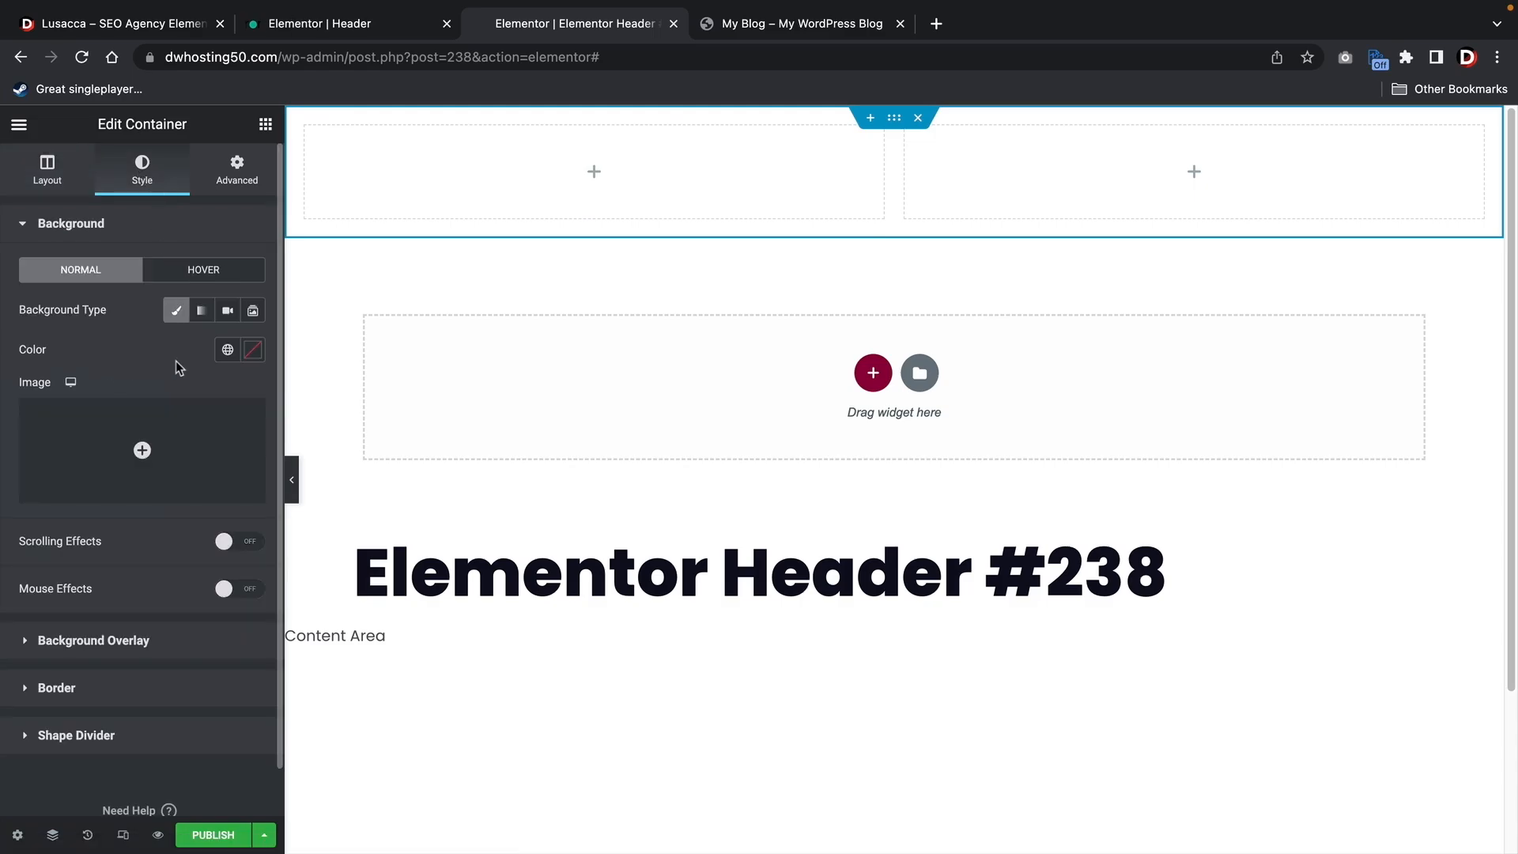
left_click(252, 350)
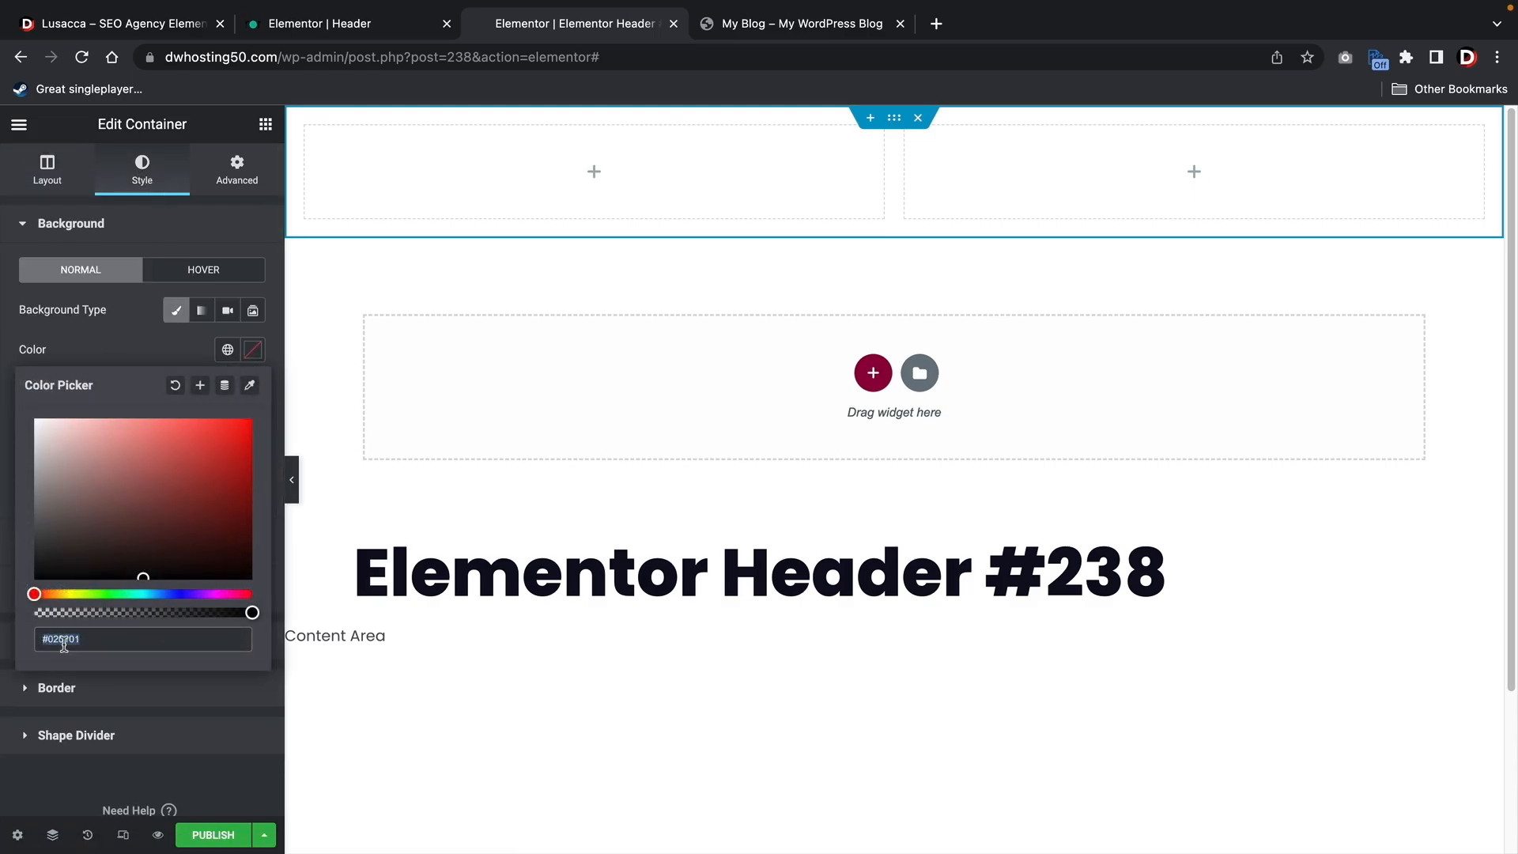
right_click(64, 645)
left_click(87, 629)
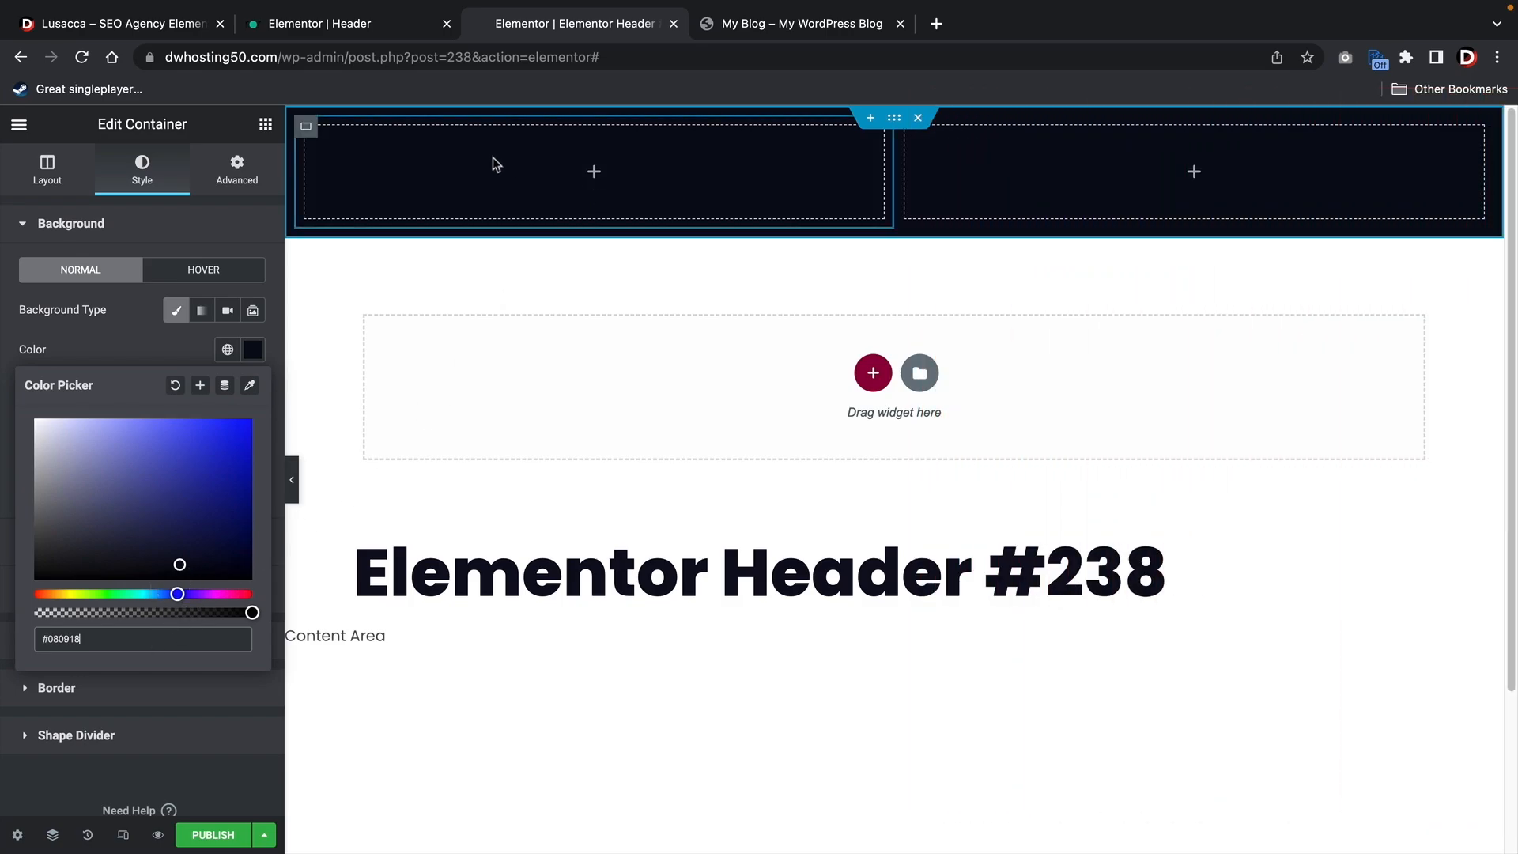
left_click(144, 354)
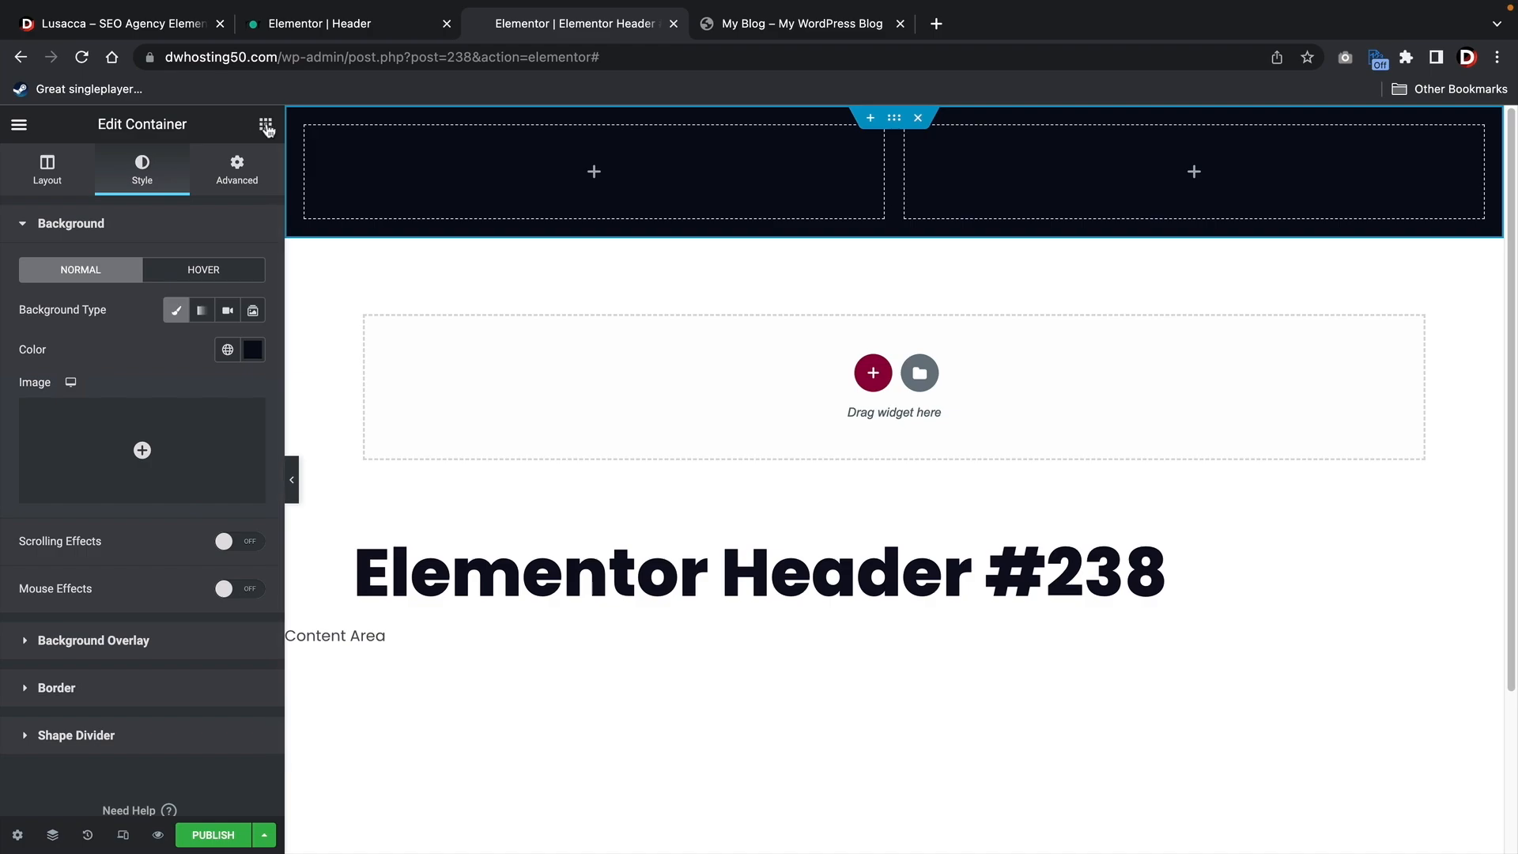
Place an Icon List widget in the first column of the header container and delete List Item #3
left_click(266, 125)
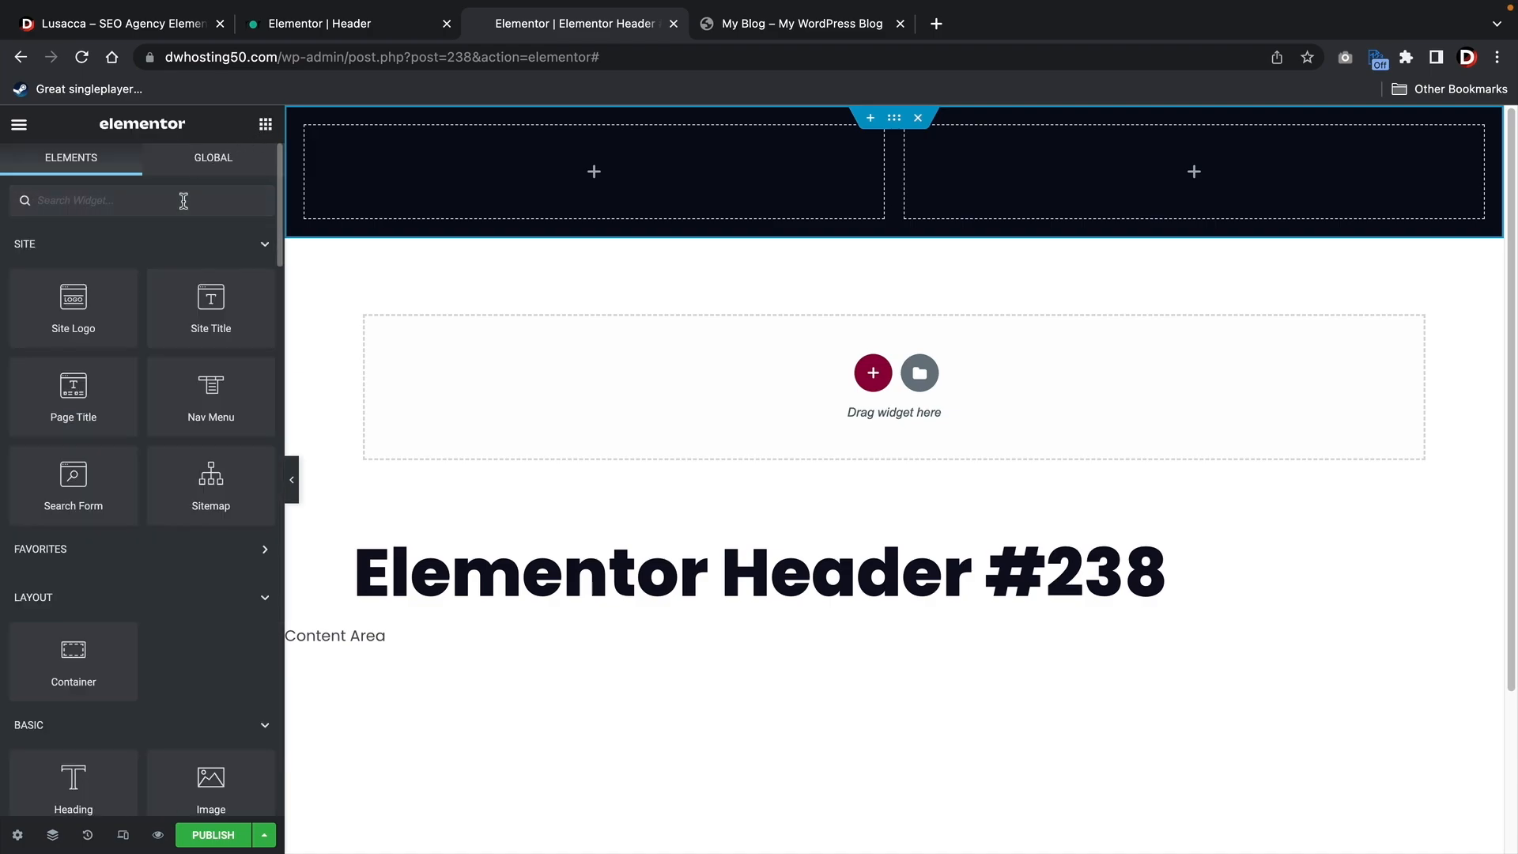
type("icon")
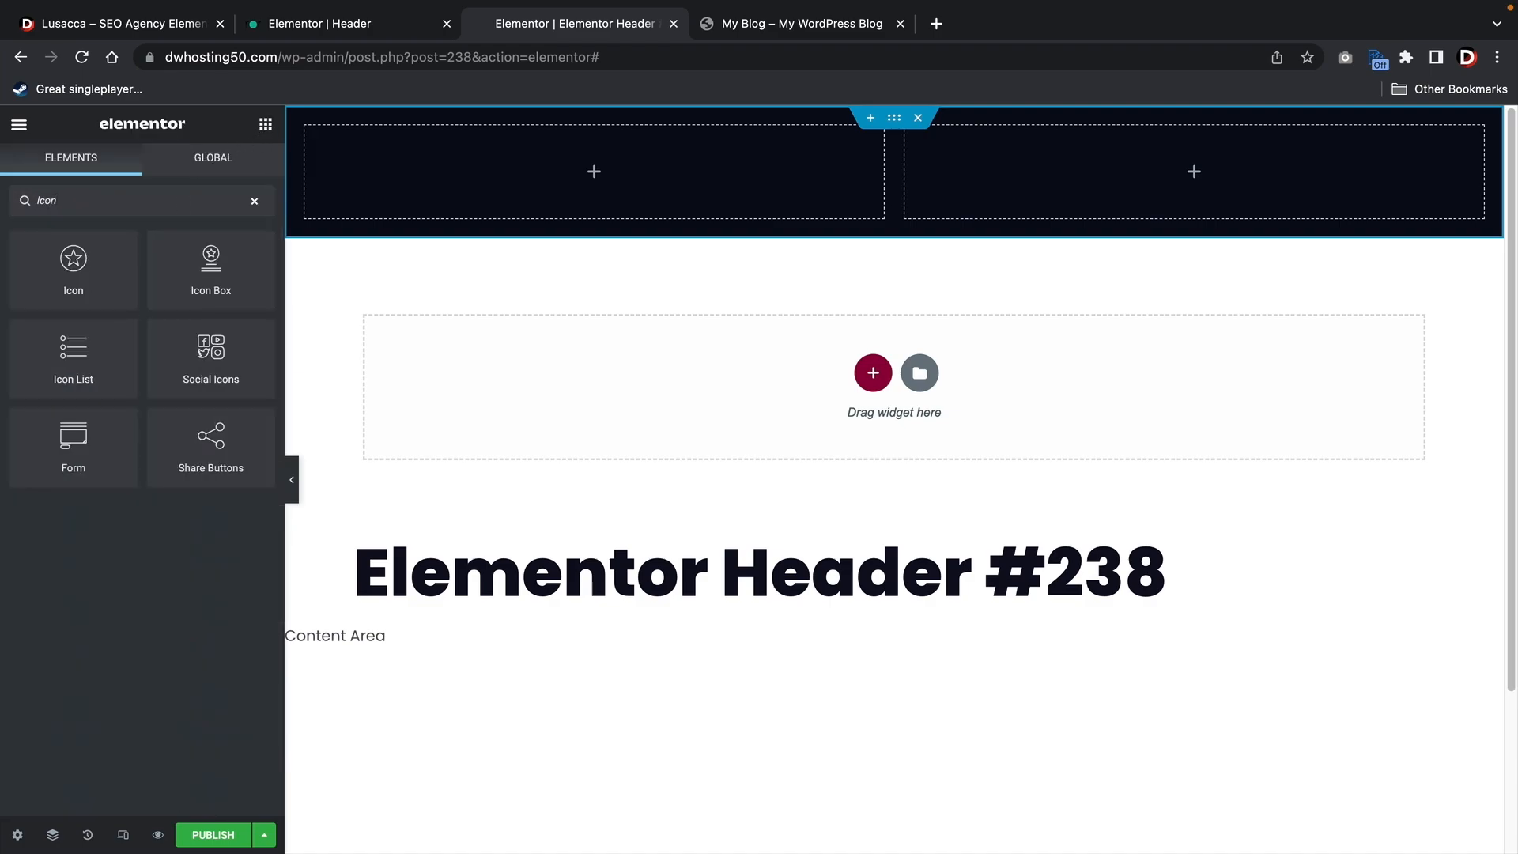
left_click_drag(73, 352, 441, 149)
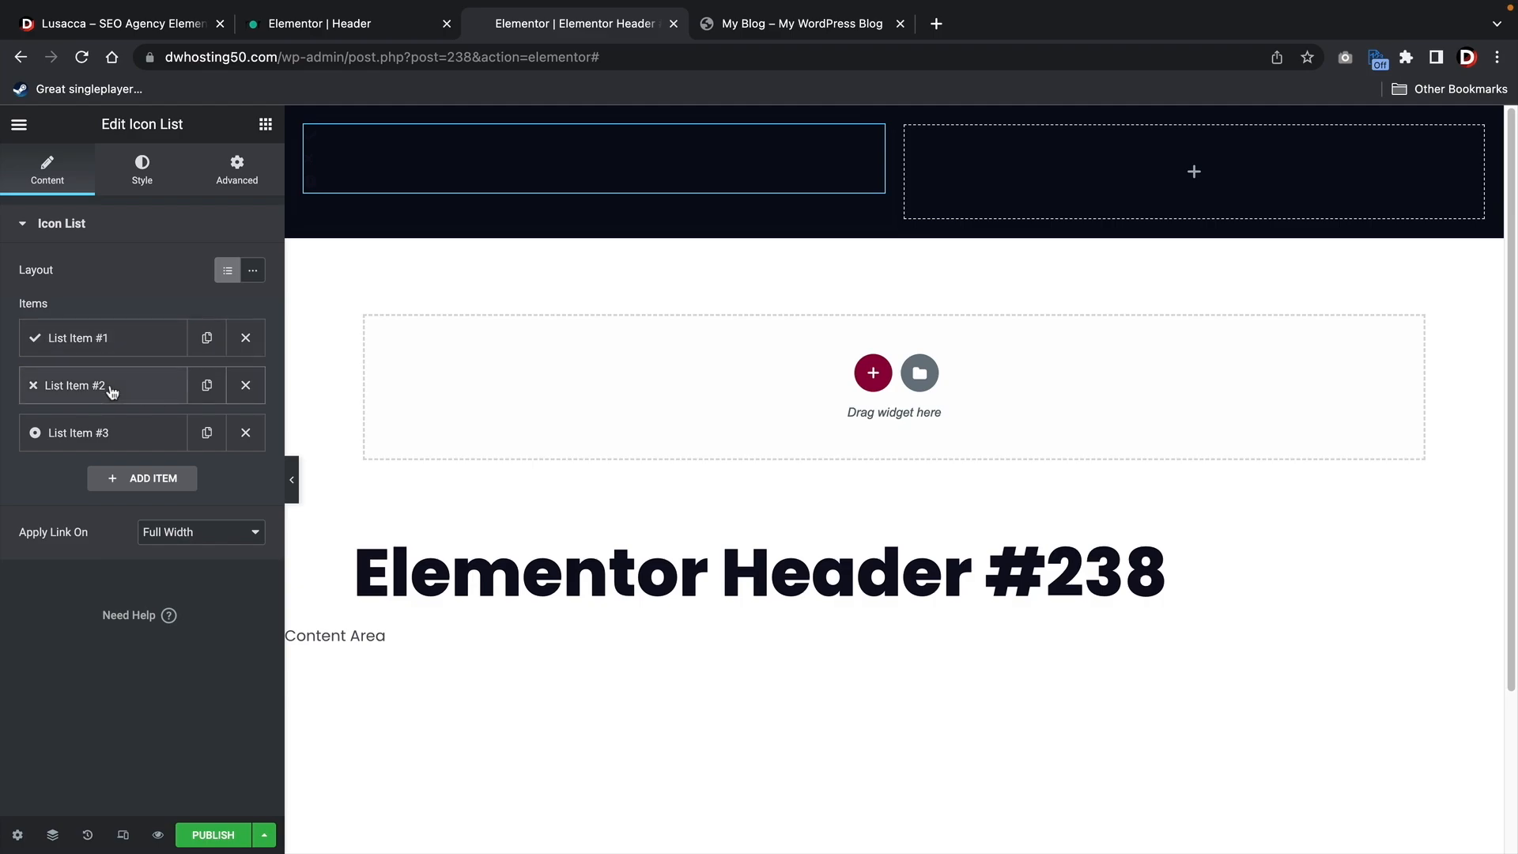
left_click(246, 433)
Check the date and time on the reference site and set List Item #1's text to the Current Date Time dynamic tag
left_click(122, 342)
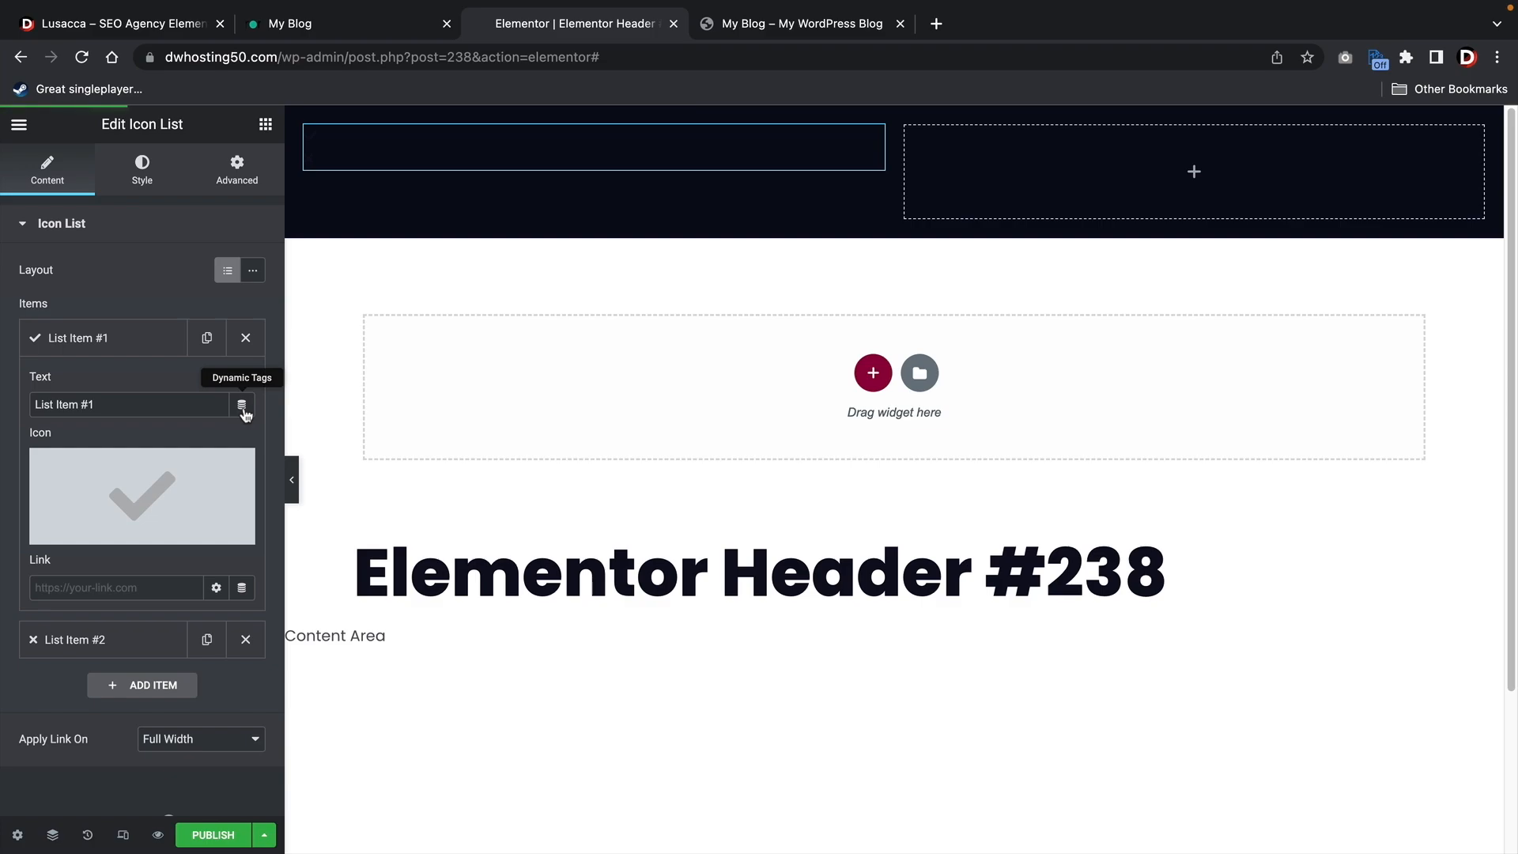
left_click(316, 23)
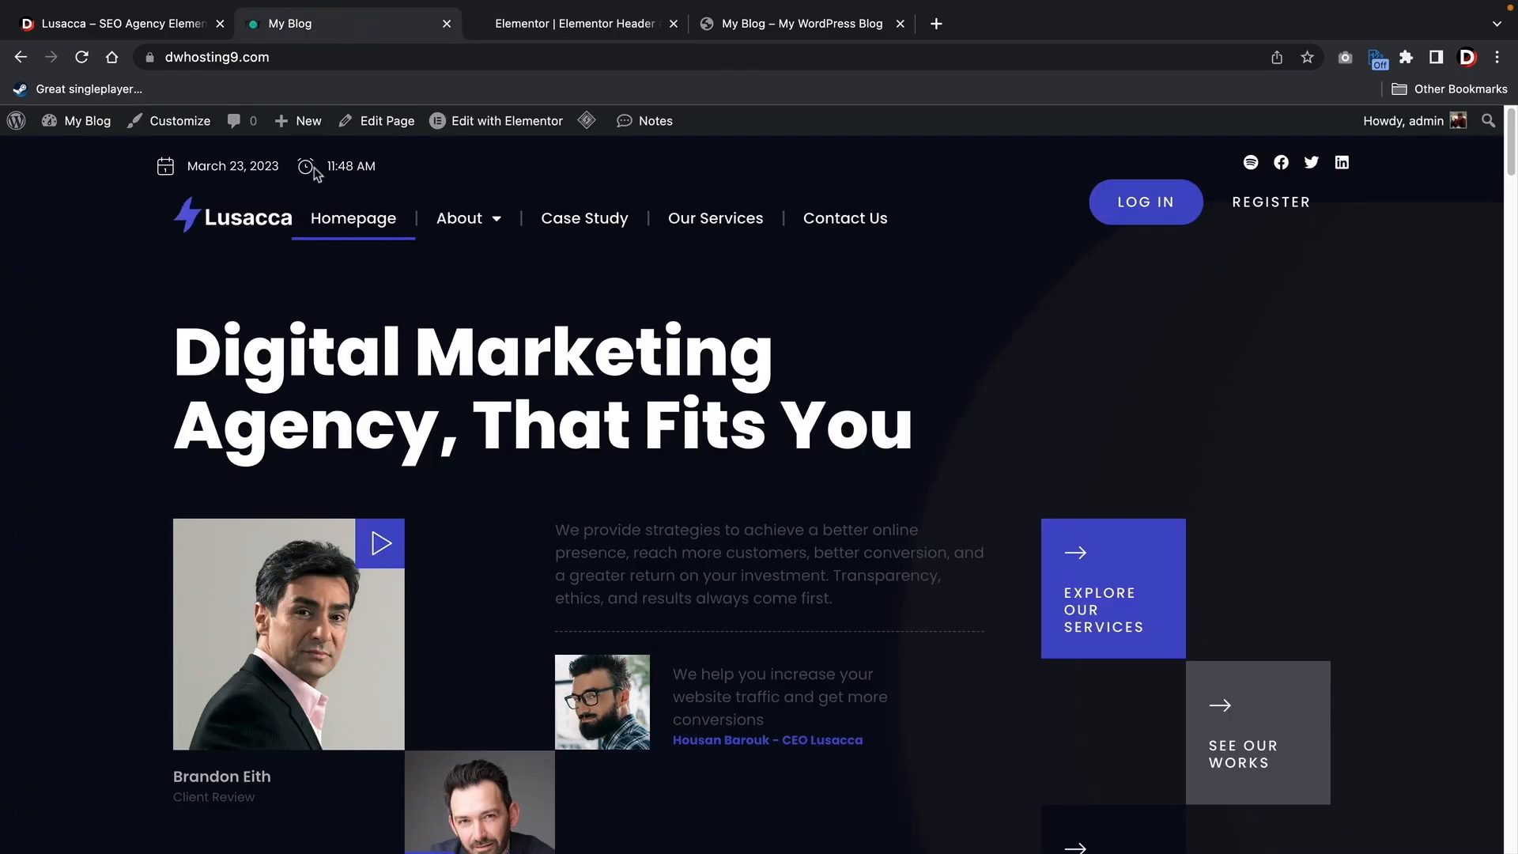
left_click_drag(375, 167, 187, 172)
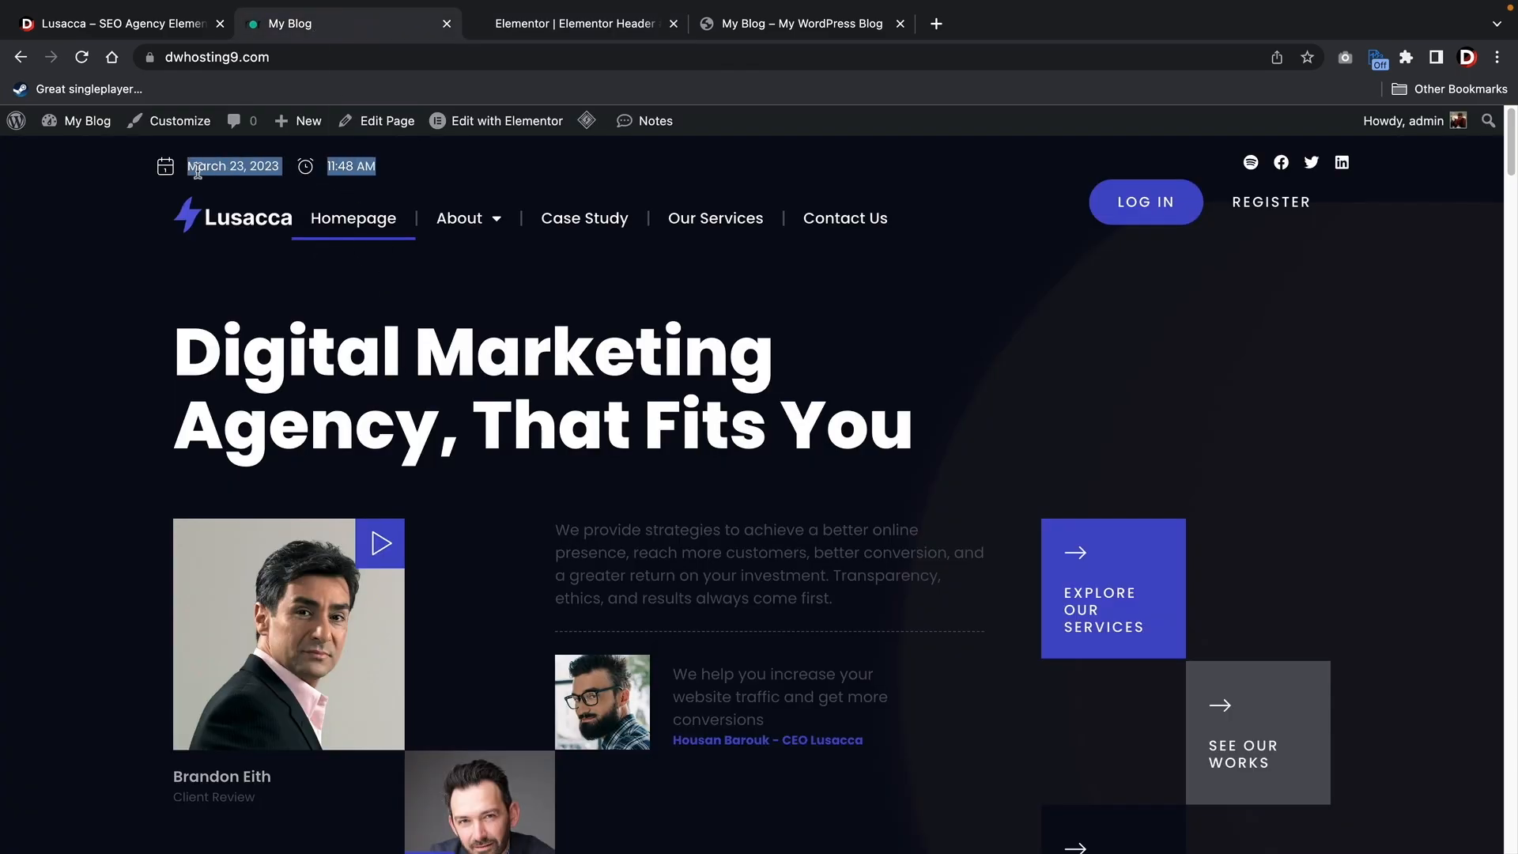
left_click(197, 172)
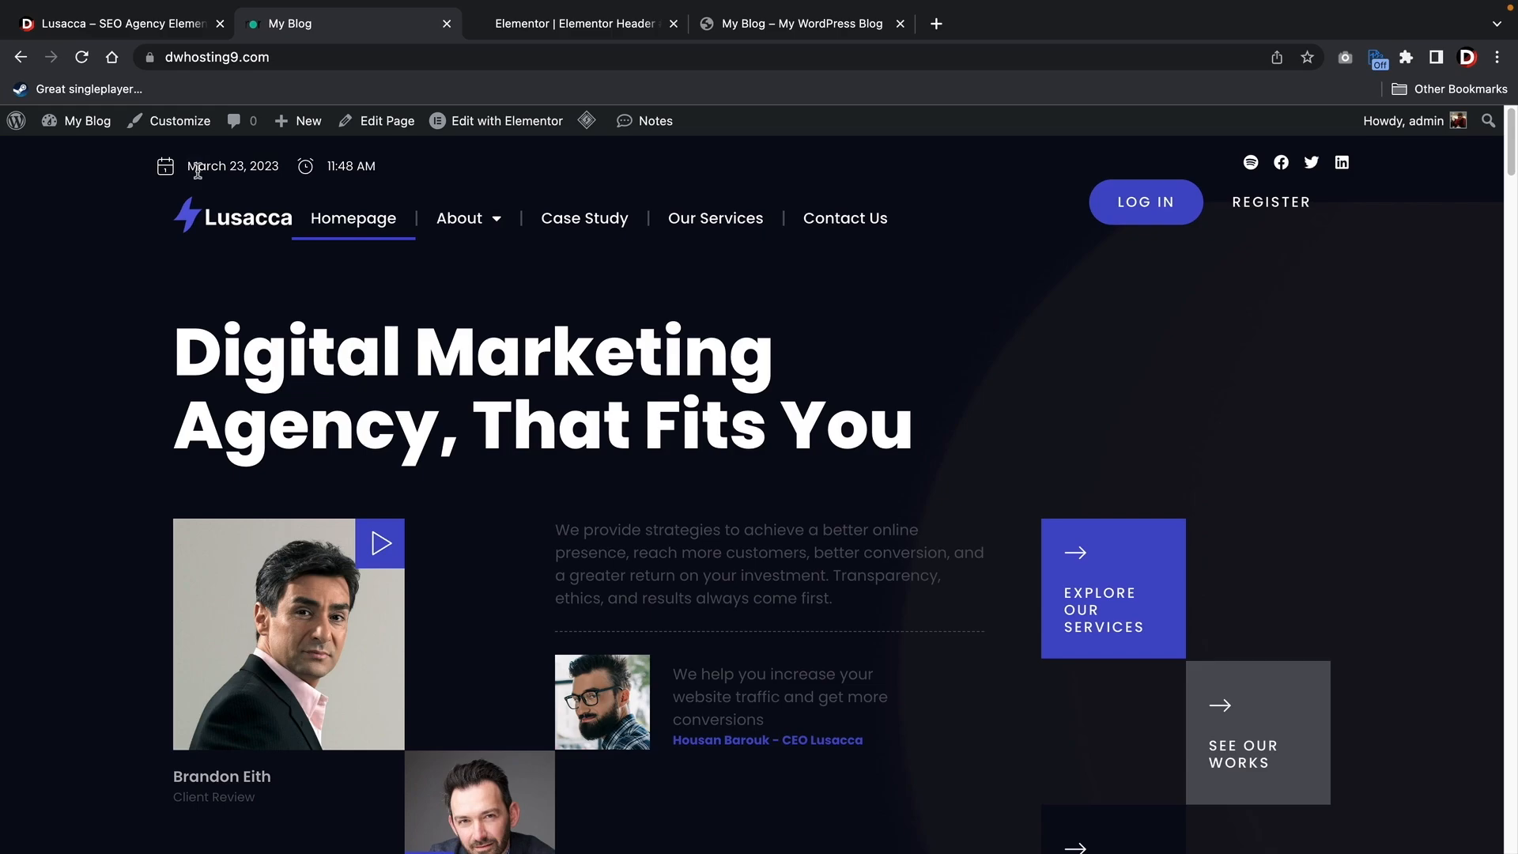
left_click(589, 29)
left_click(243, 406)
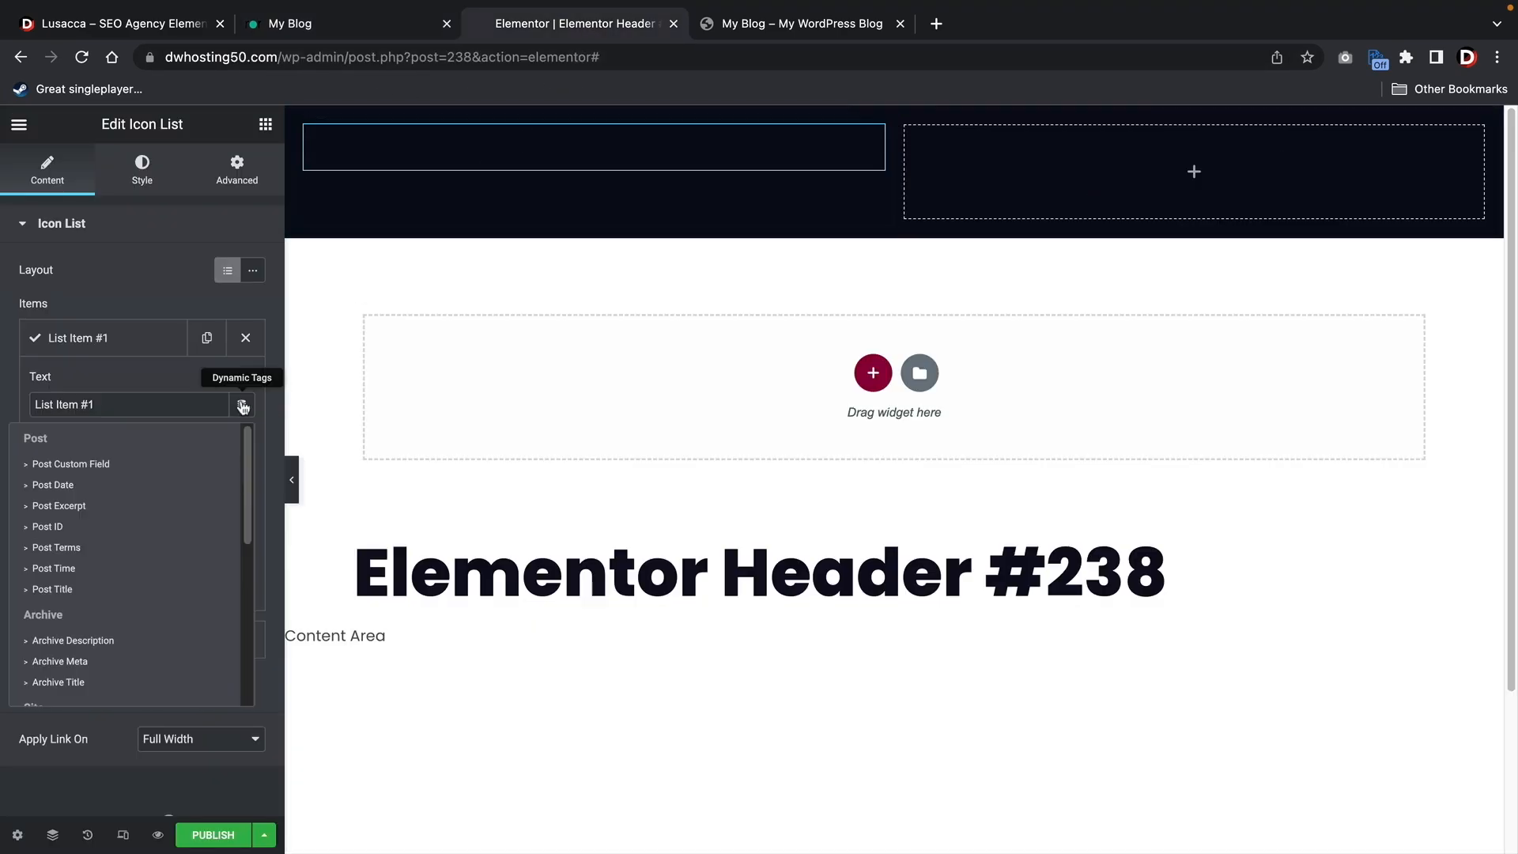
scroll(166, 562, "down", 2)
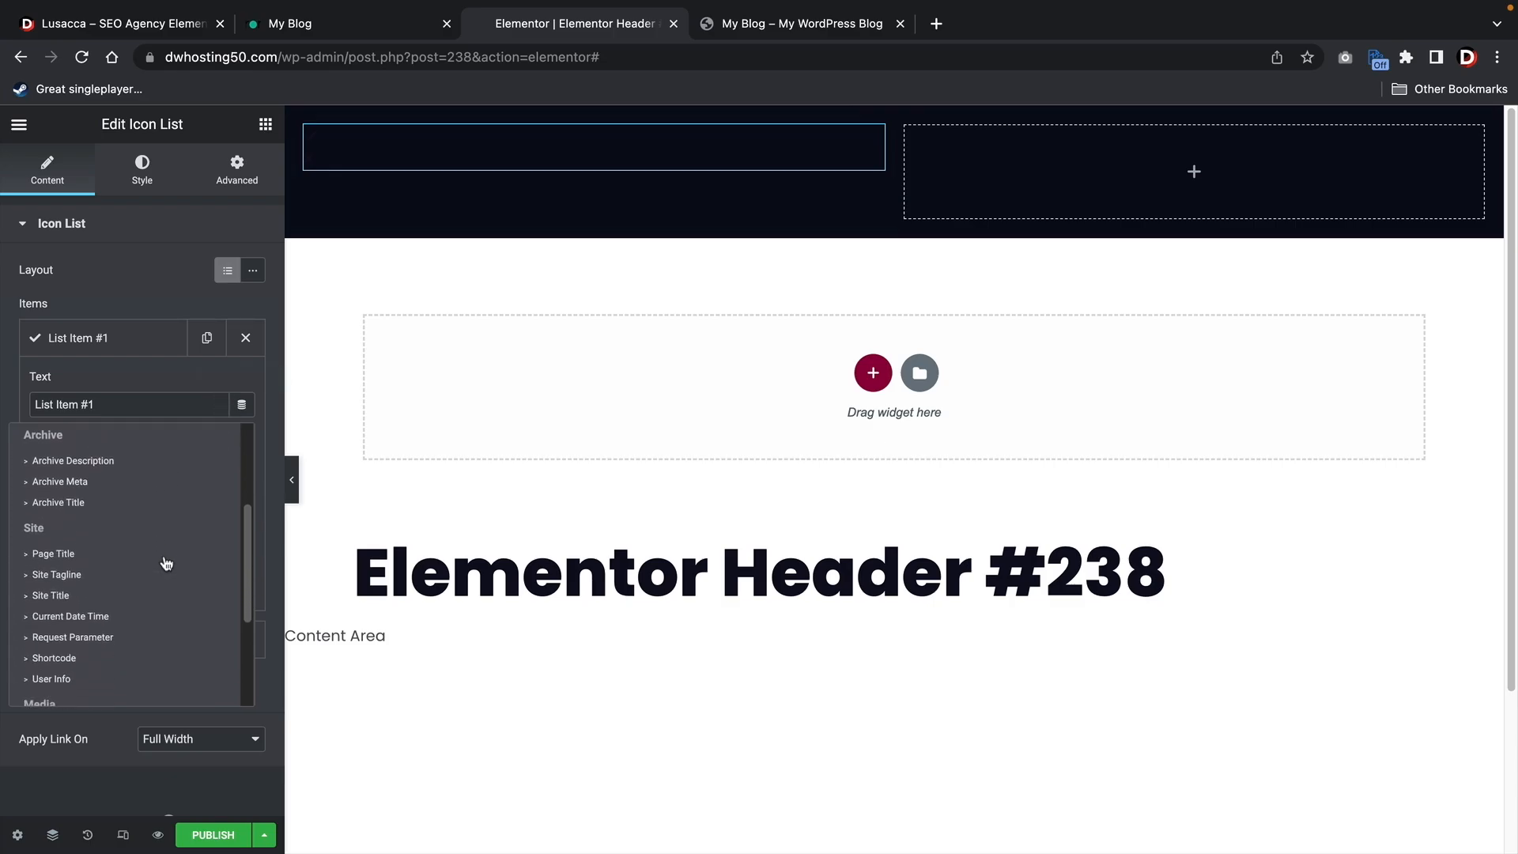
left_click(136, 626)
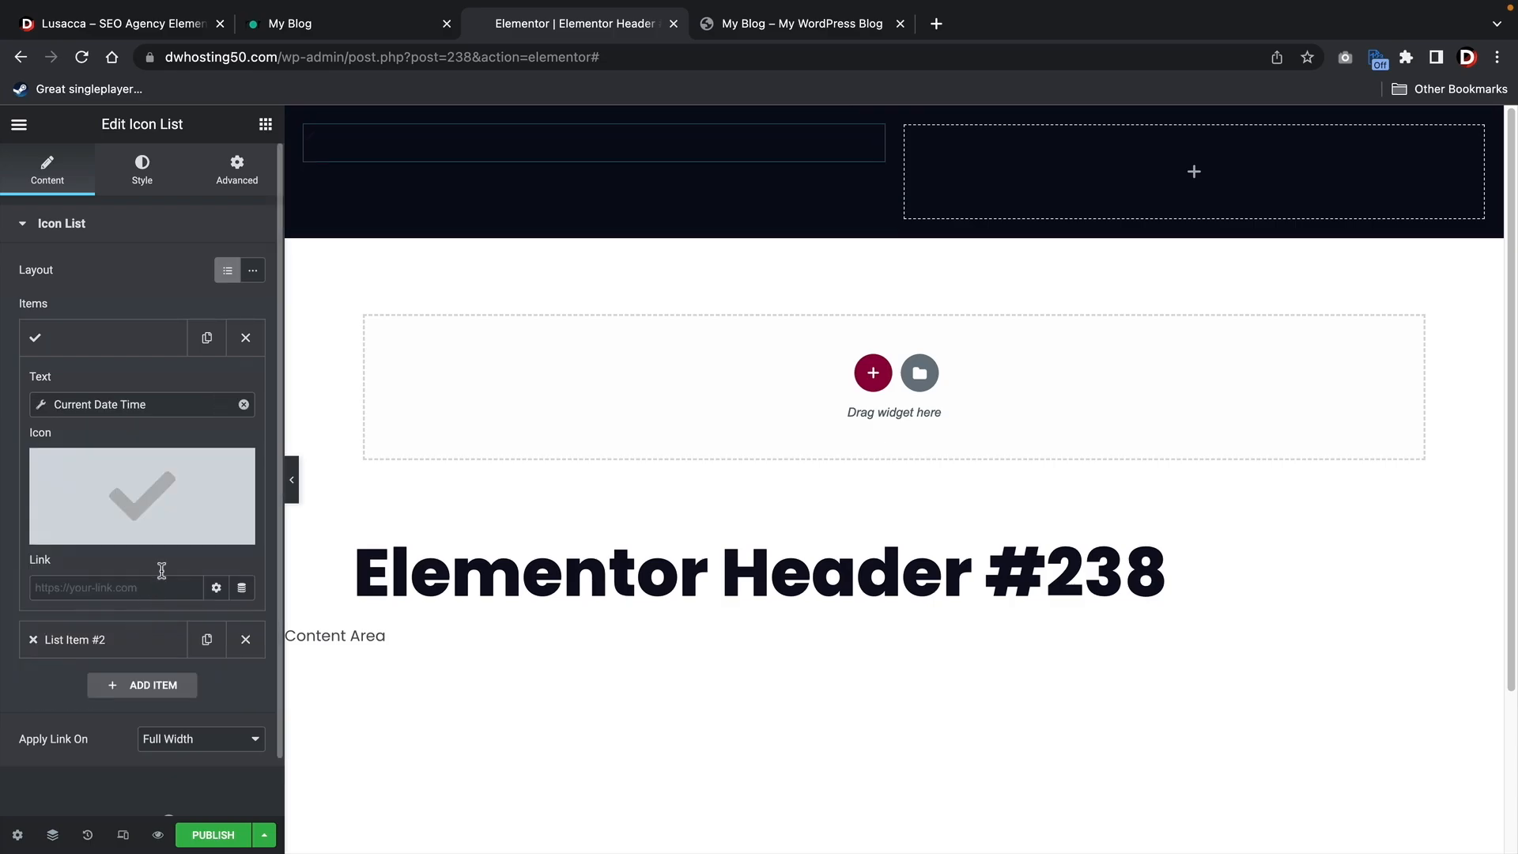
Replace the first list item's check icon with the outlined calendar icon showing date dots, searching the icon library for "calendar"
left_click(142, 491)
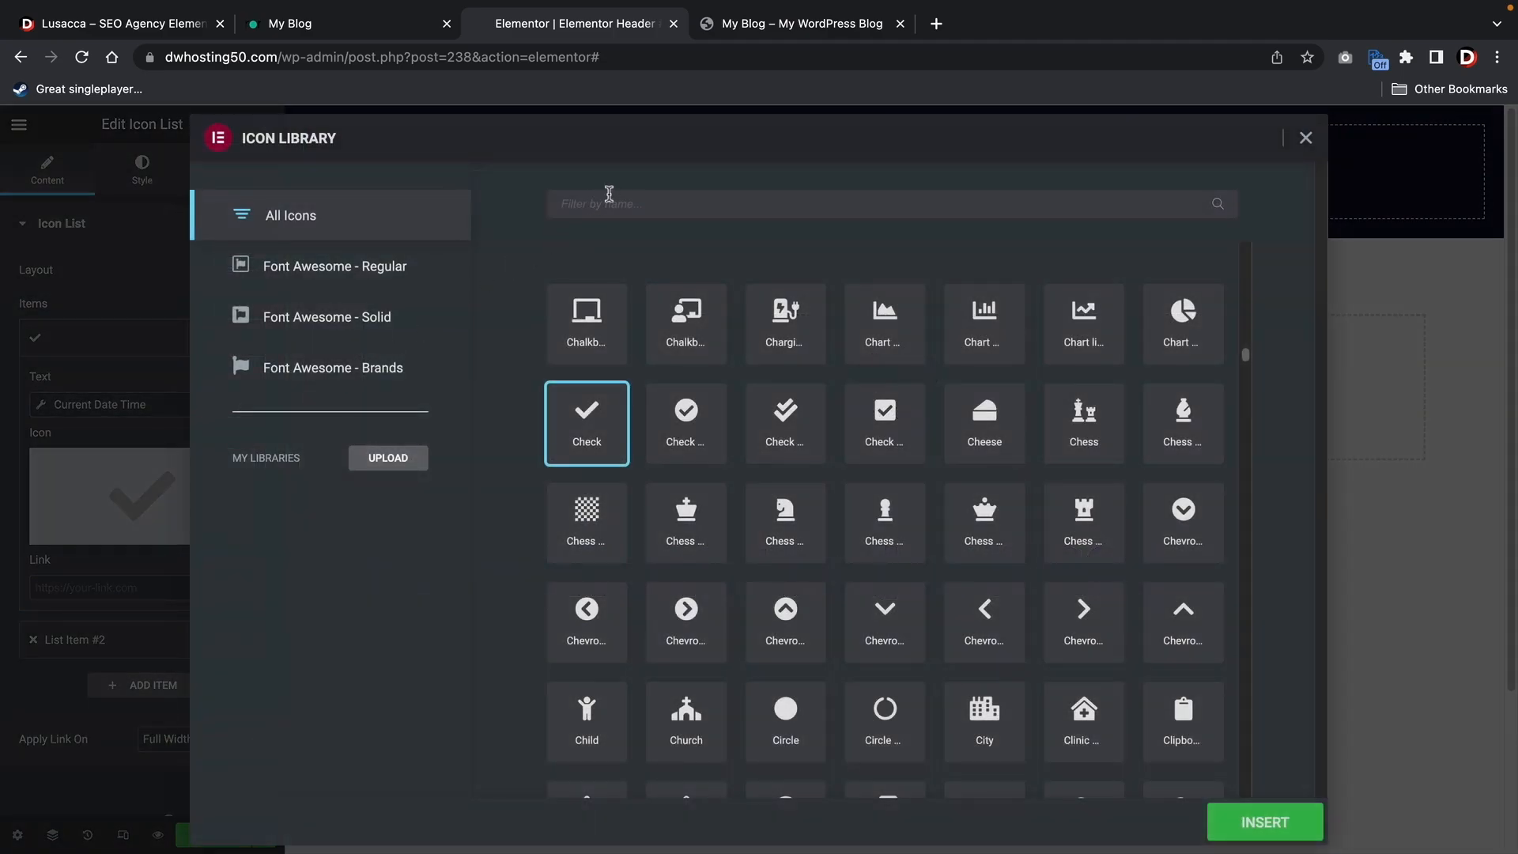
left_click(616, 204)
type("calendar")
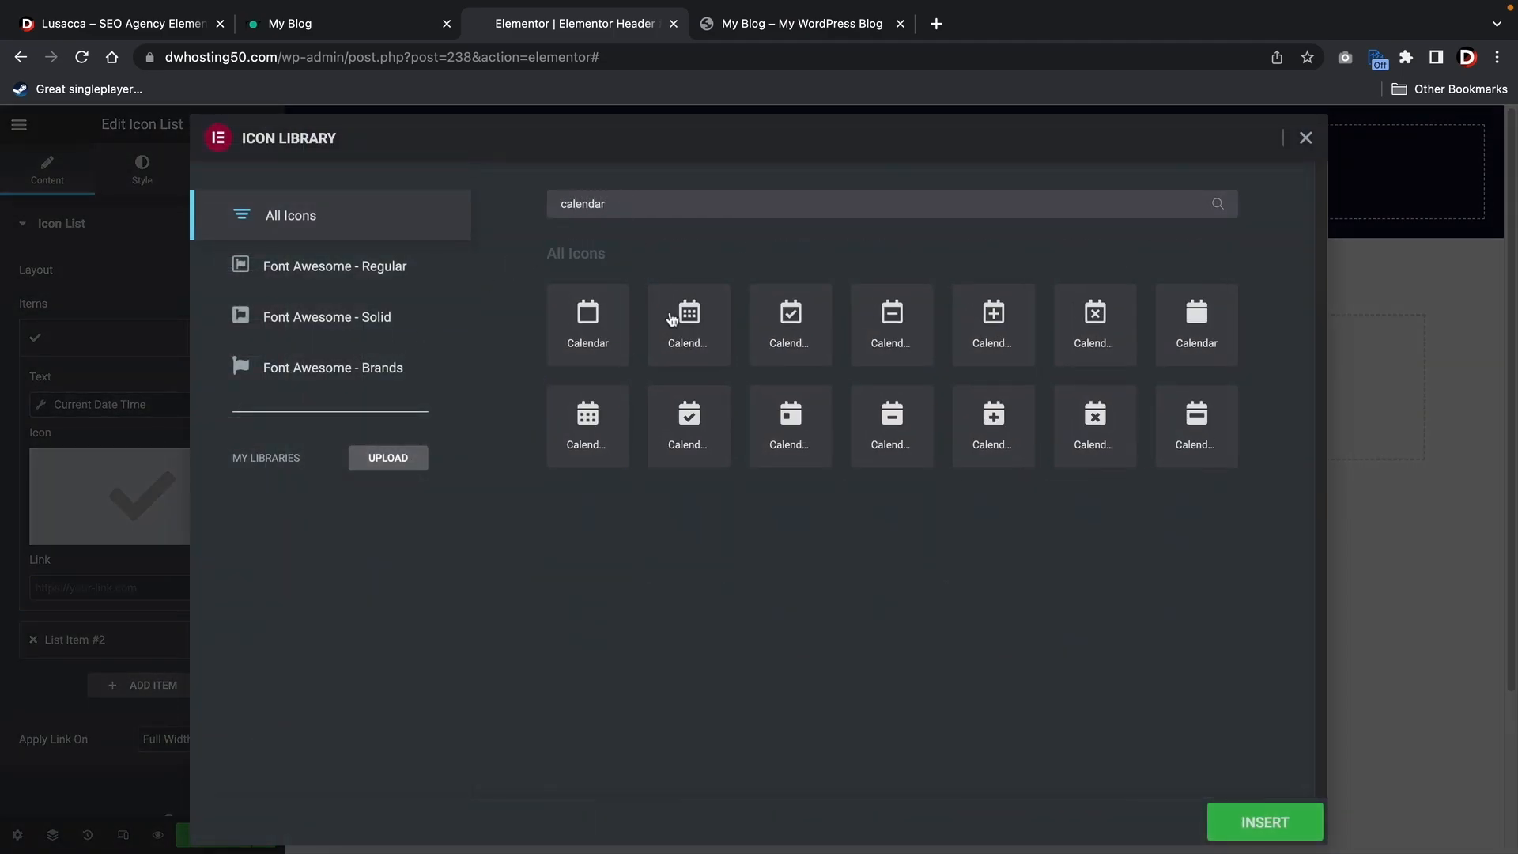
left_click(693, 318)
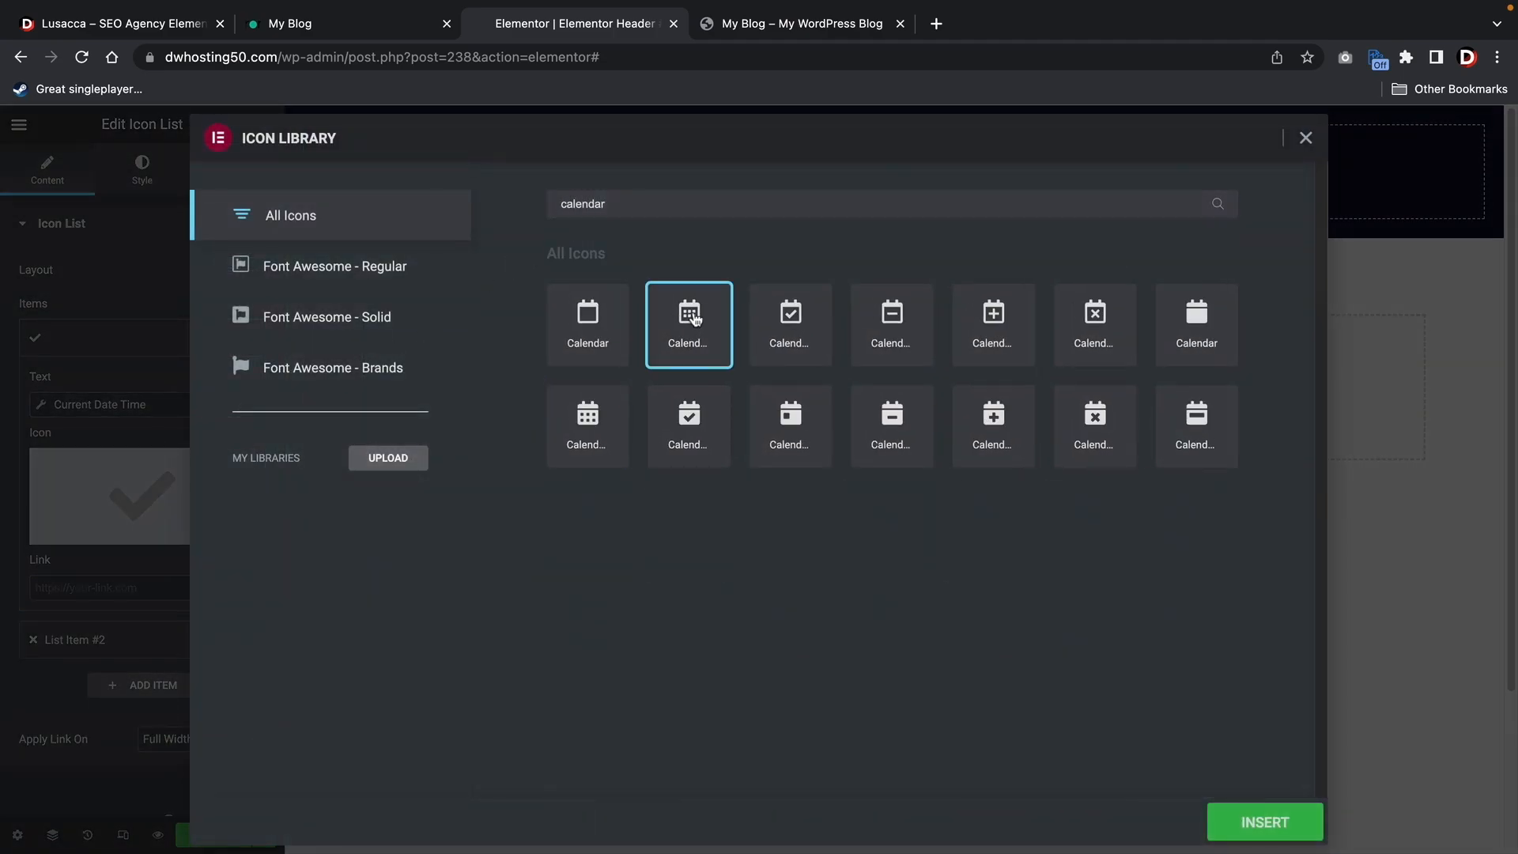
left_click(1263, 822)
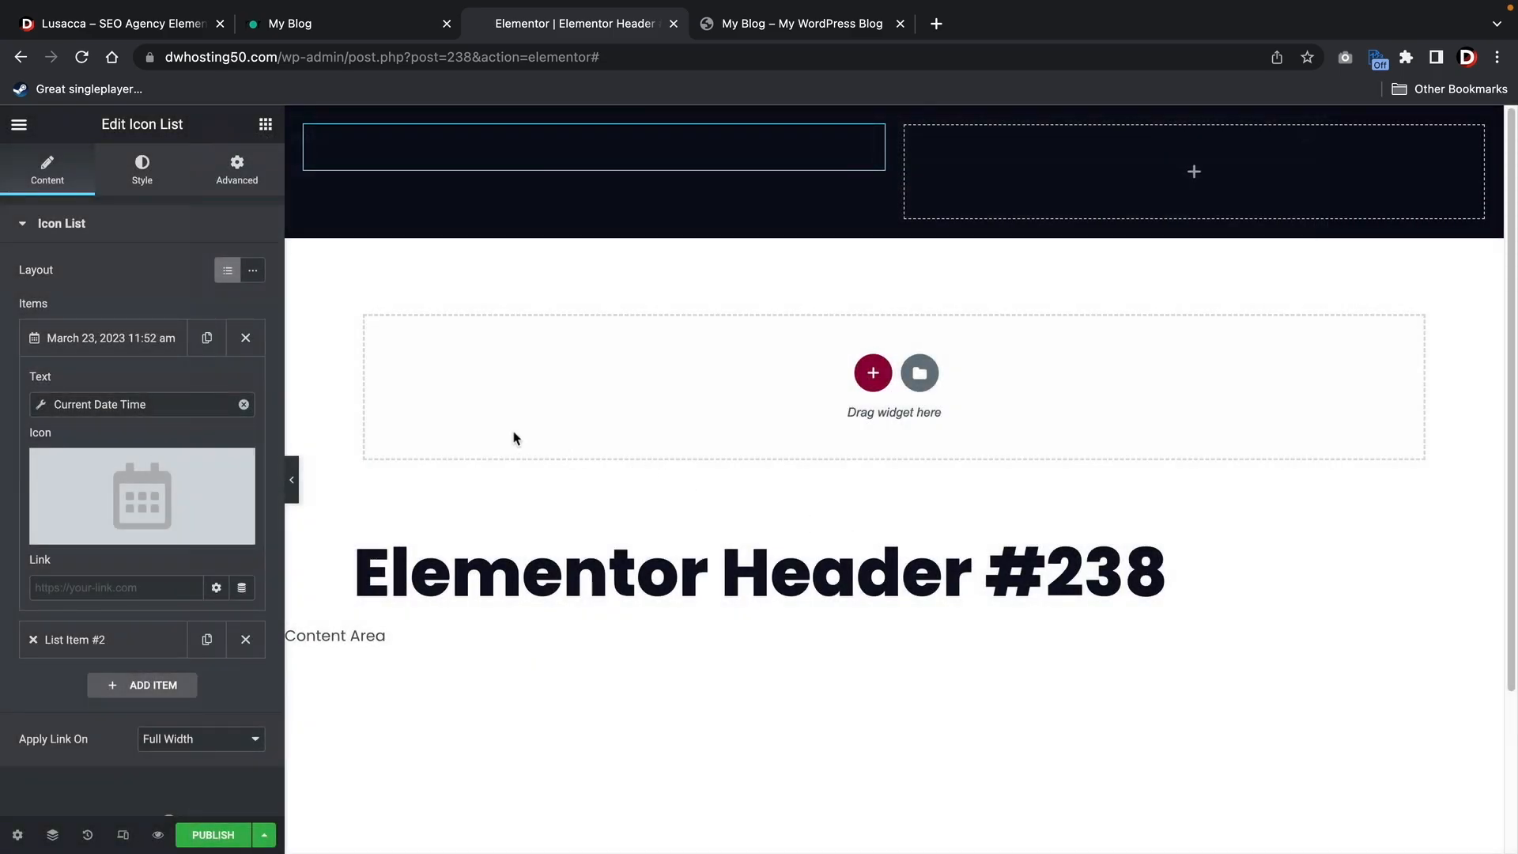
Set the first item's Current Date Time tag to the "March 23, 2023" date format and the None time format
left_click(147, 405)
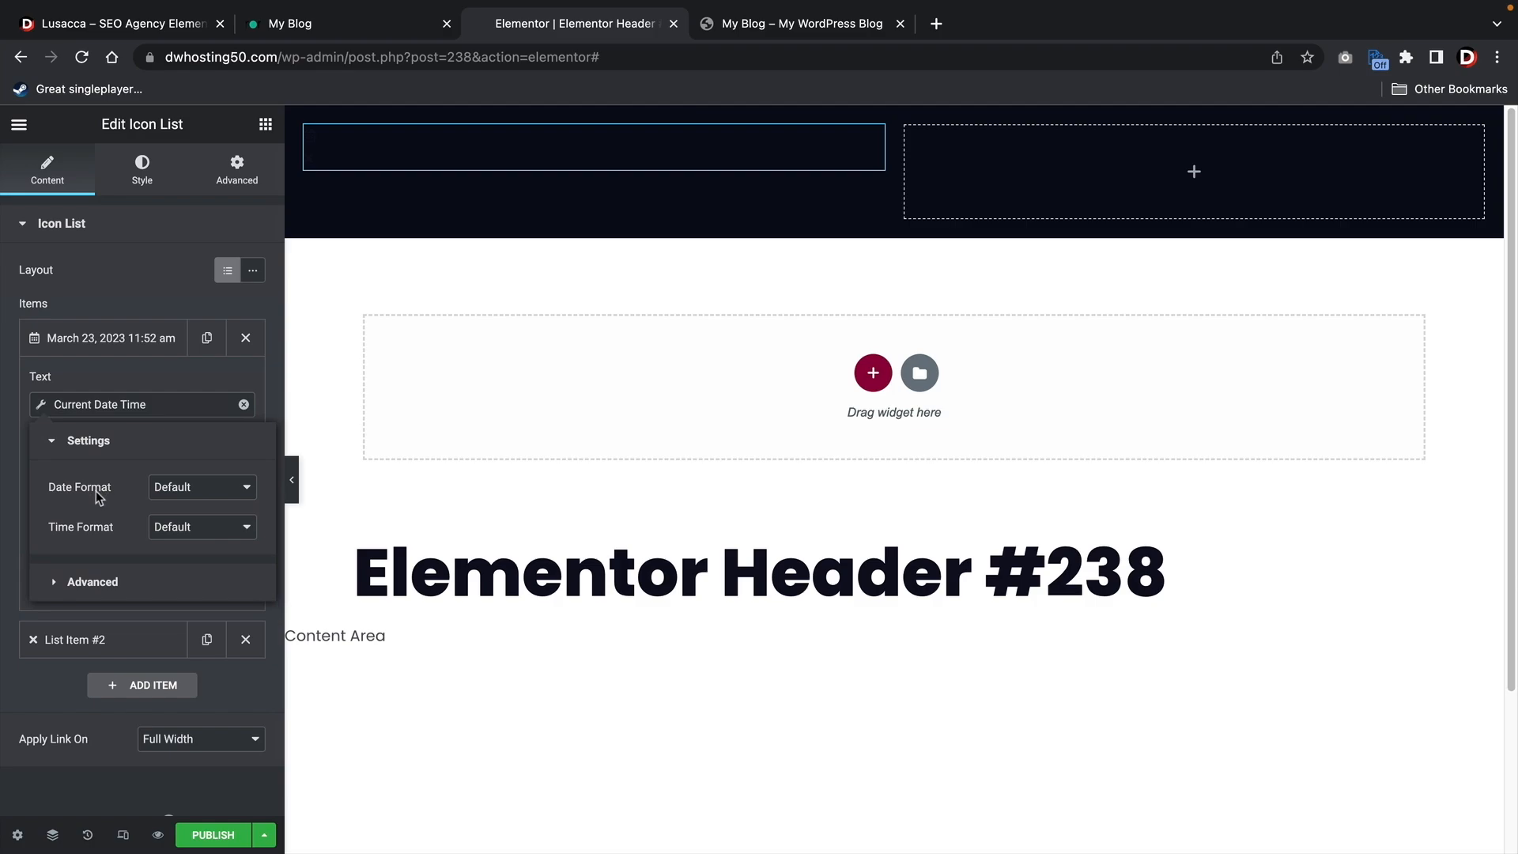
left_click(167, 493)
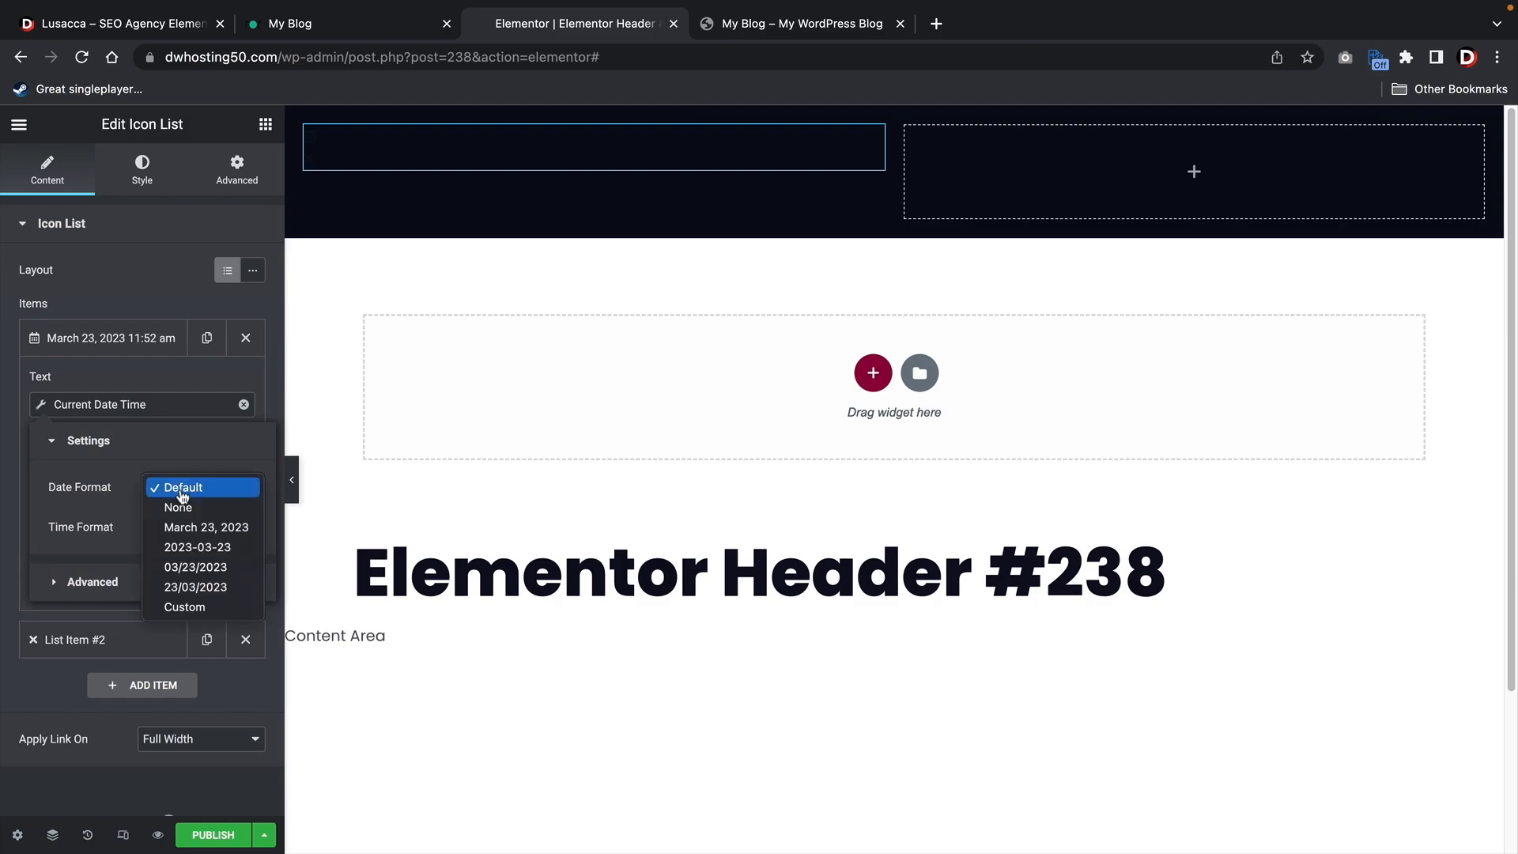
left_click(195, 528)
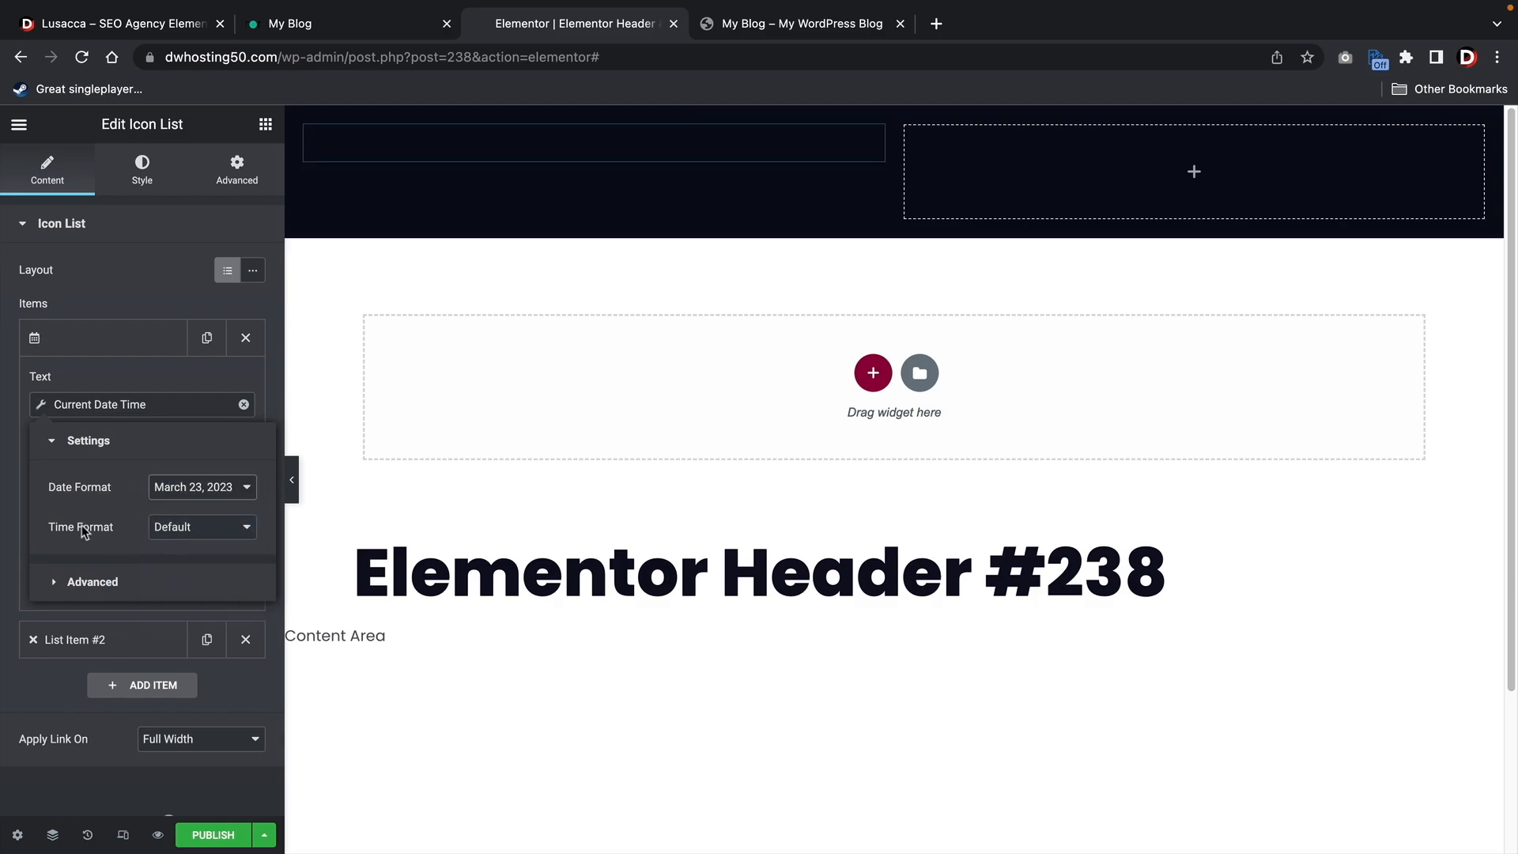
left_click(169, 526)
left_click(169, 547)
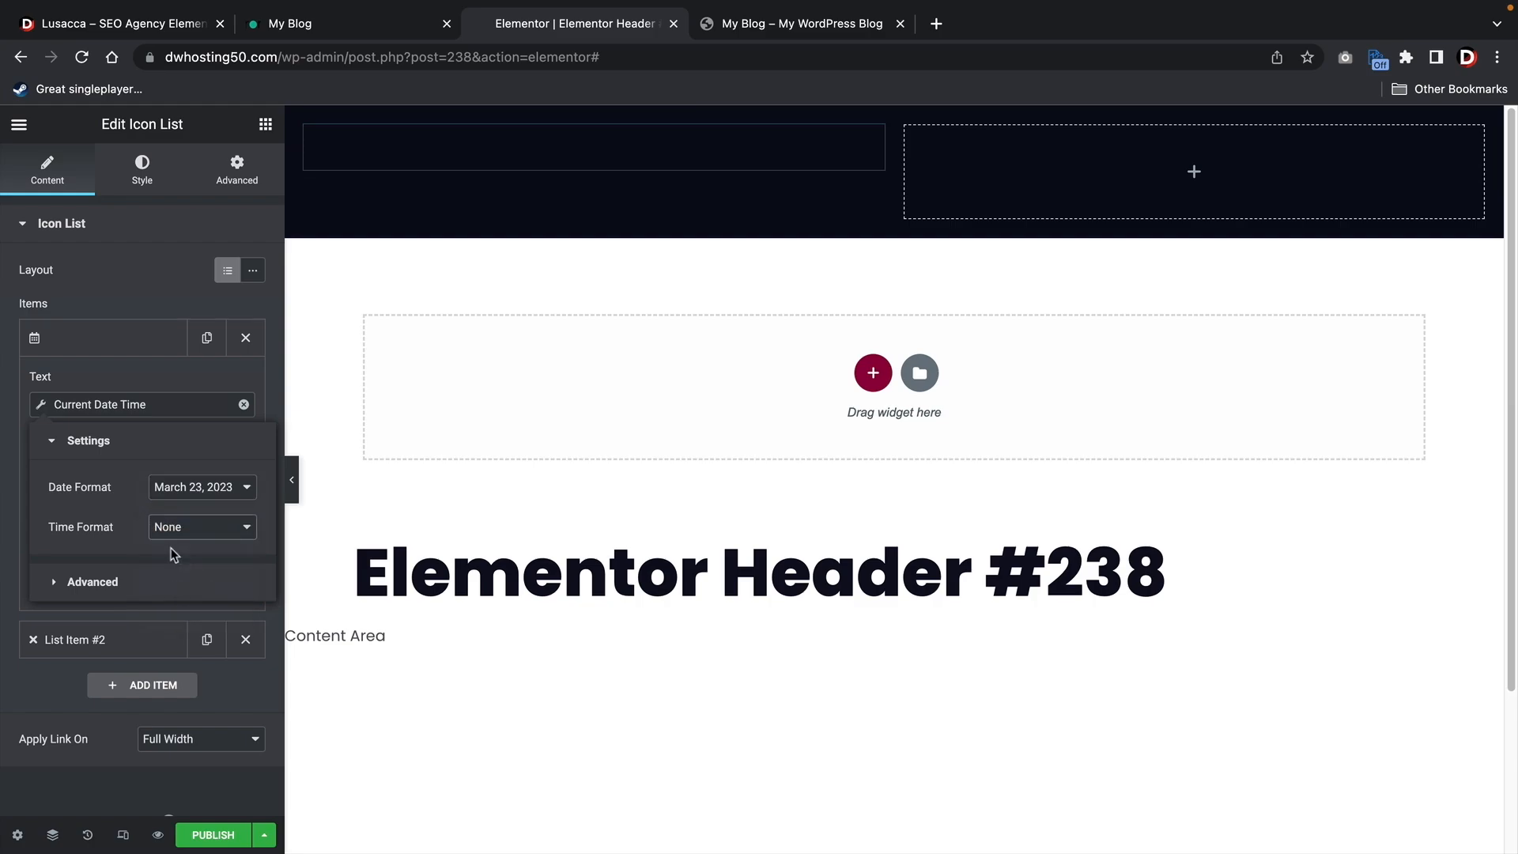
left_click(3, 489)
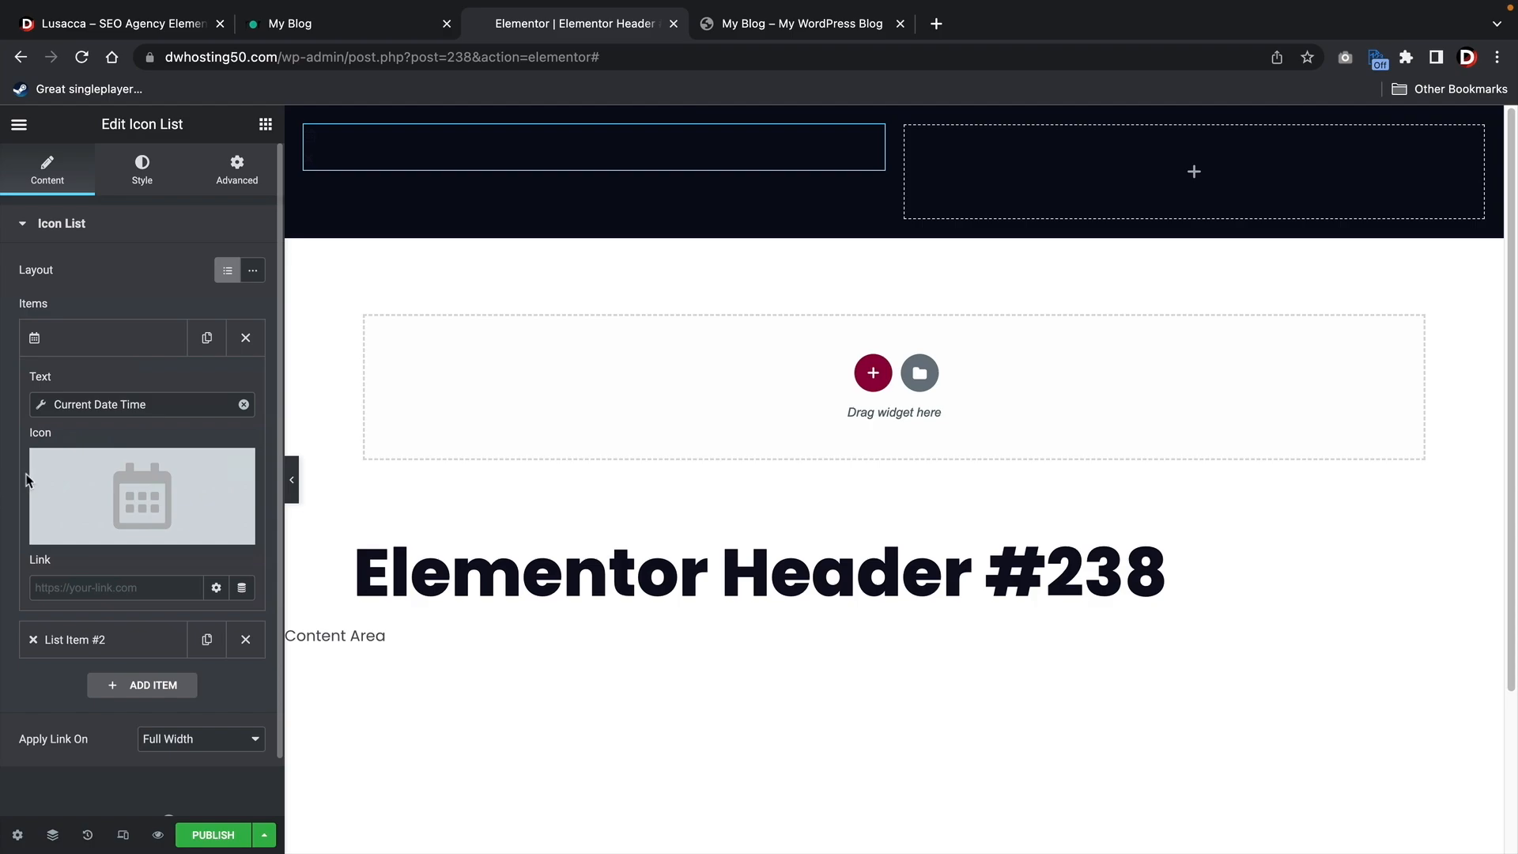
Set List Item #2's text to the Current Date Time dynamic tag
left_click(75, 643)
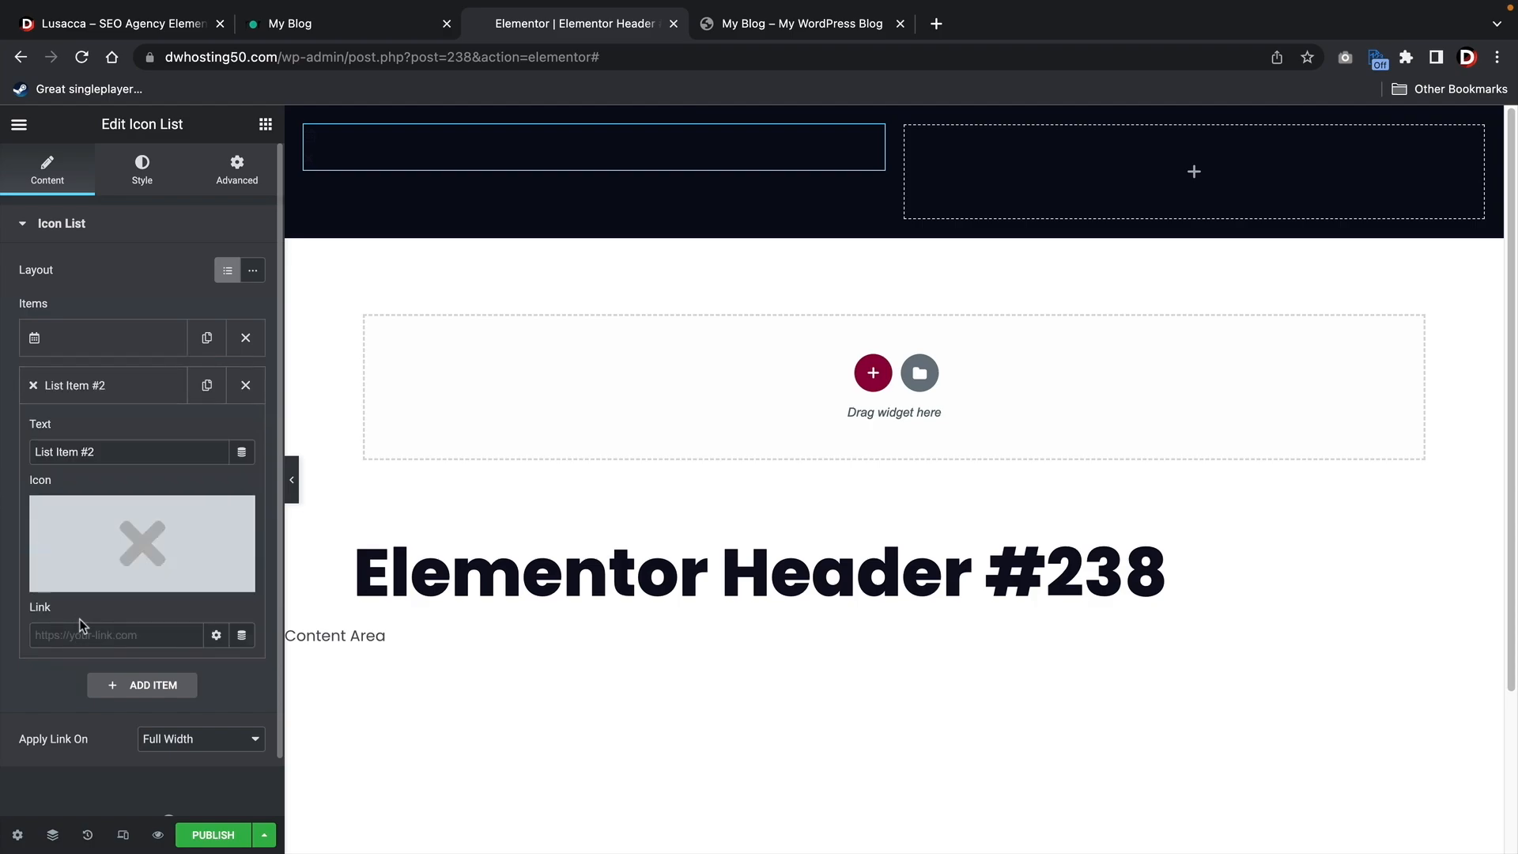
left_click(241, 453)
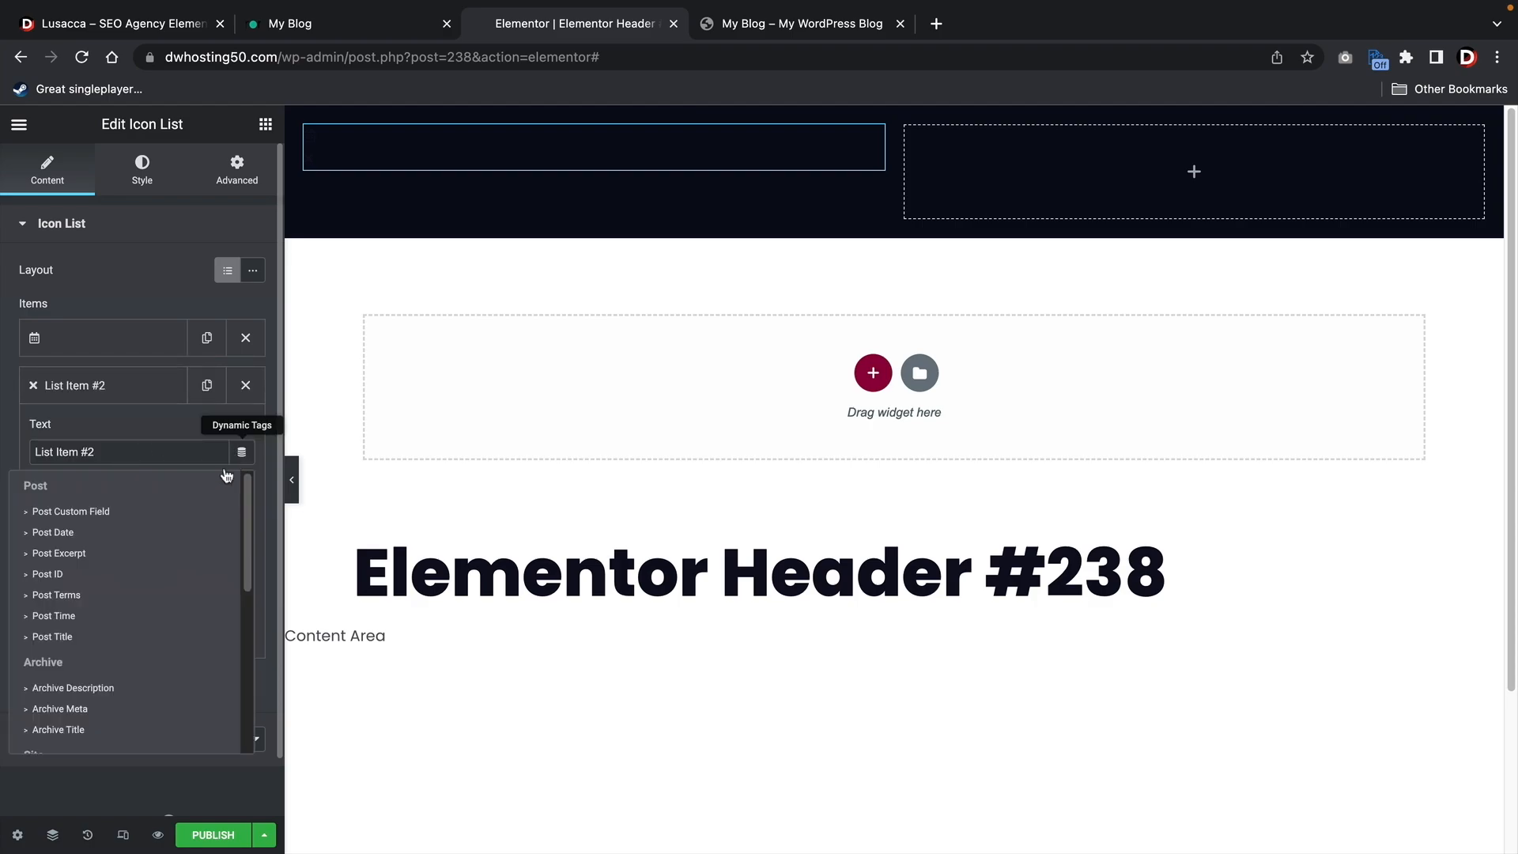
scroll(160, 552, "down", 5)
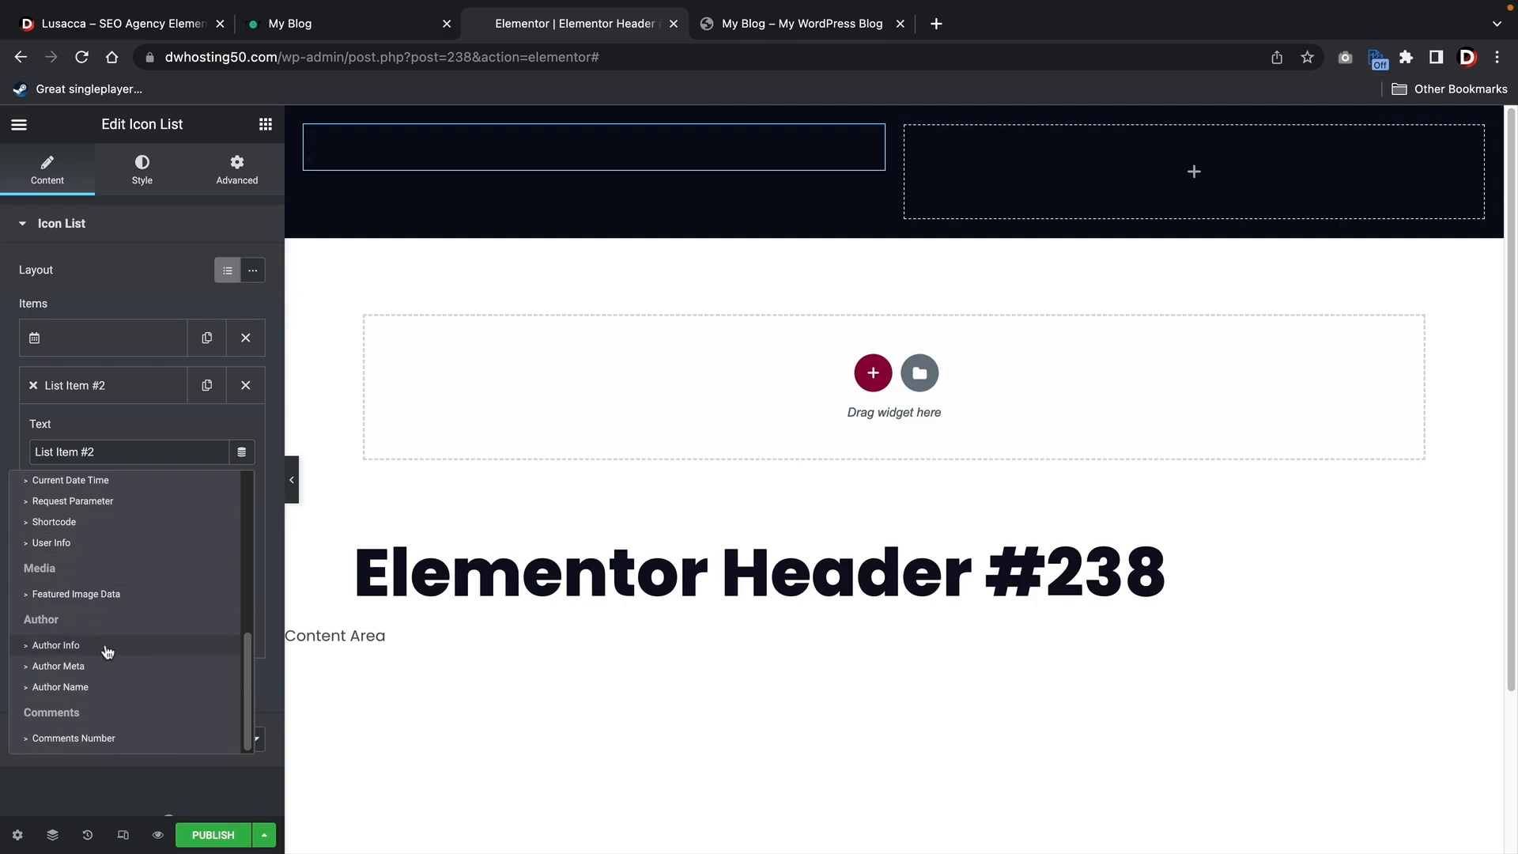
scroll(112, 620, "up", 1)
left_click(116, 512)
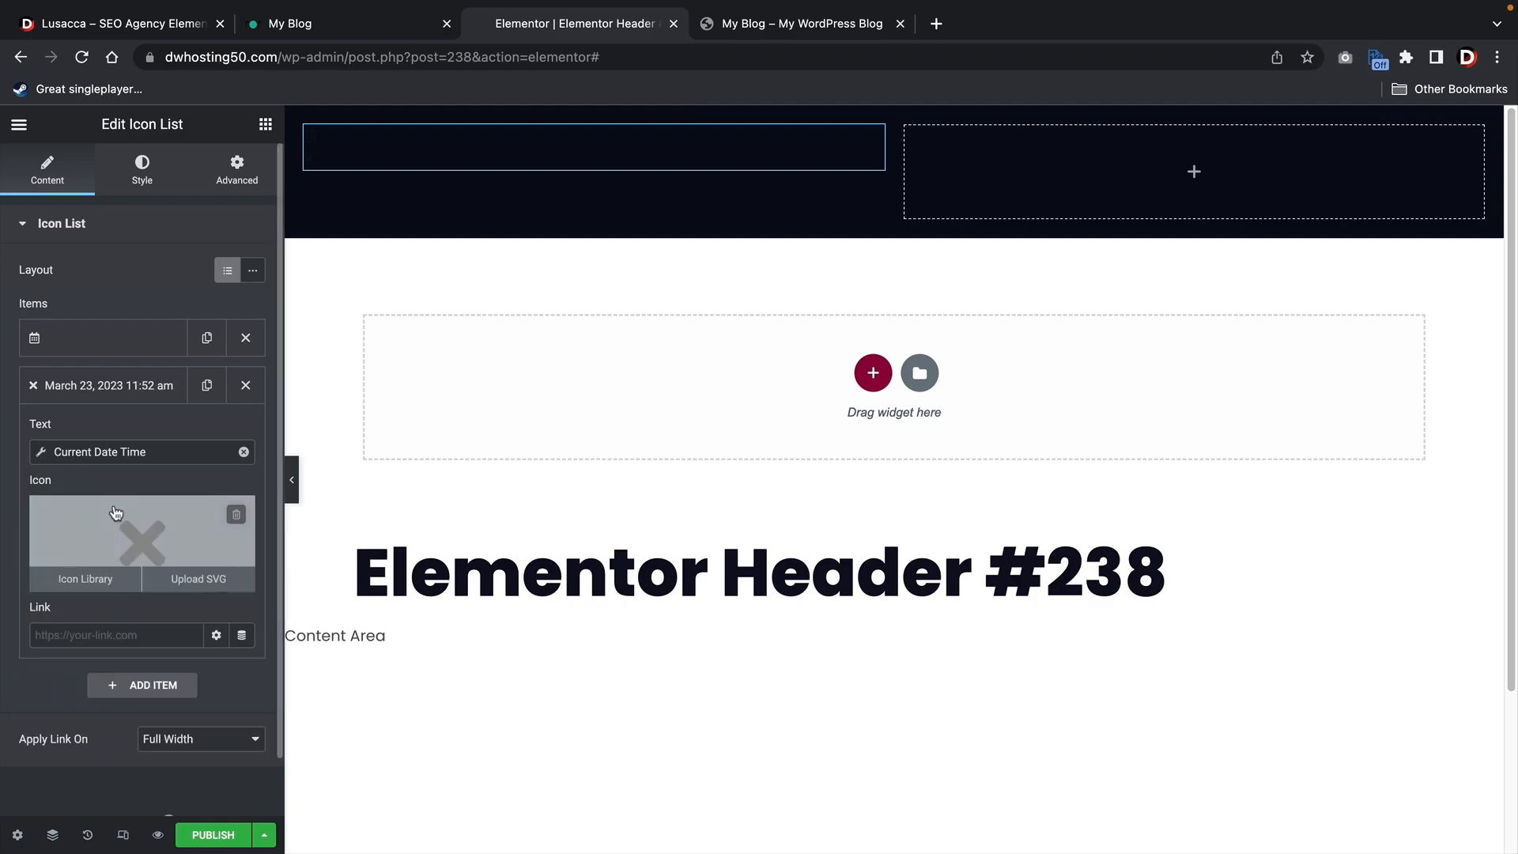
Set the second item's Current Date Time tag to date format None and time format "11:48 AM"
left_click(160, 452)
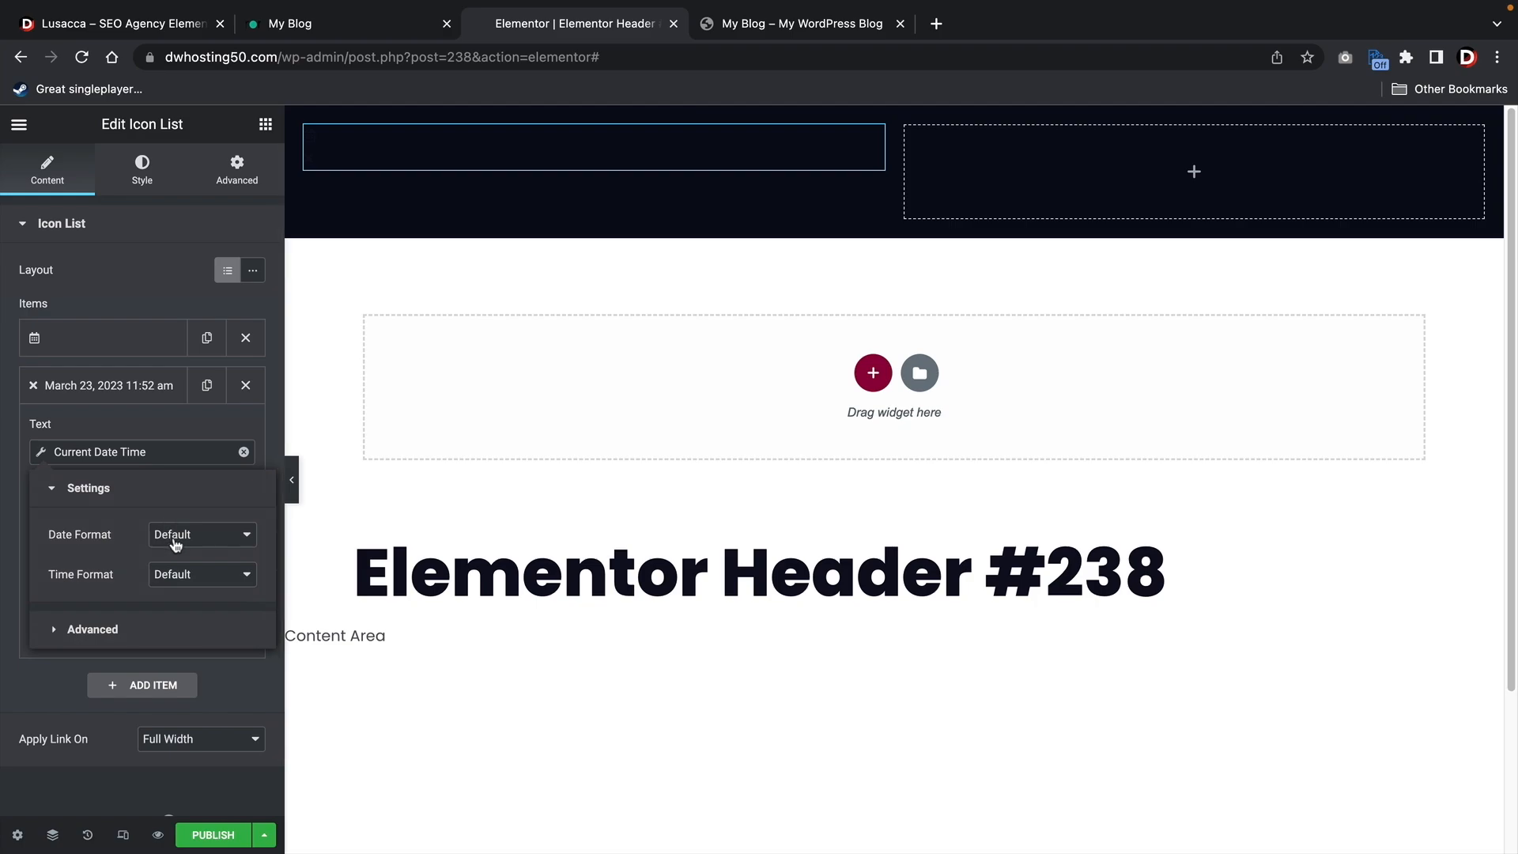
left_click(190, 540)
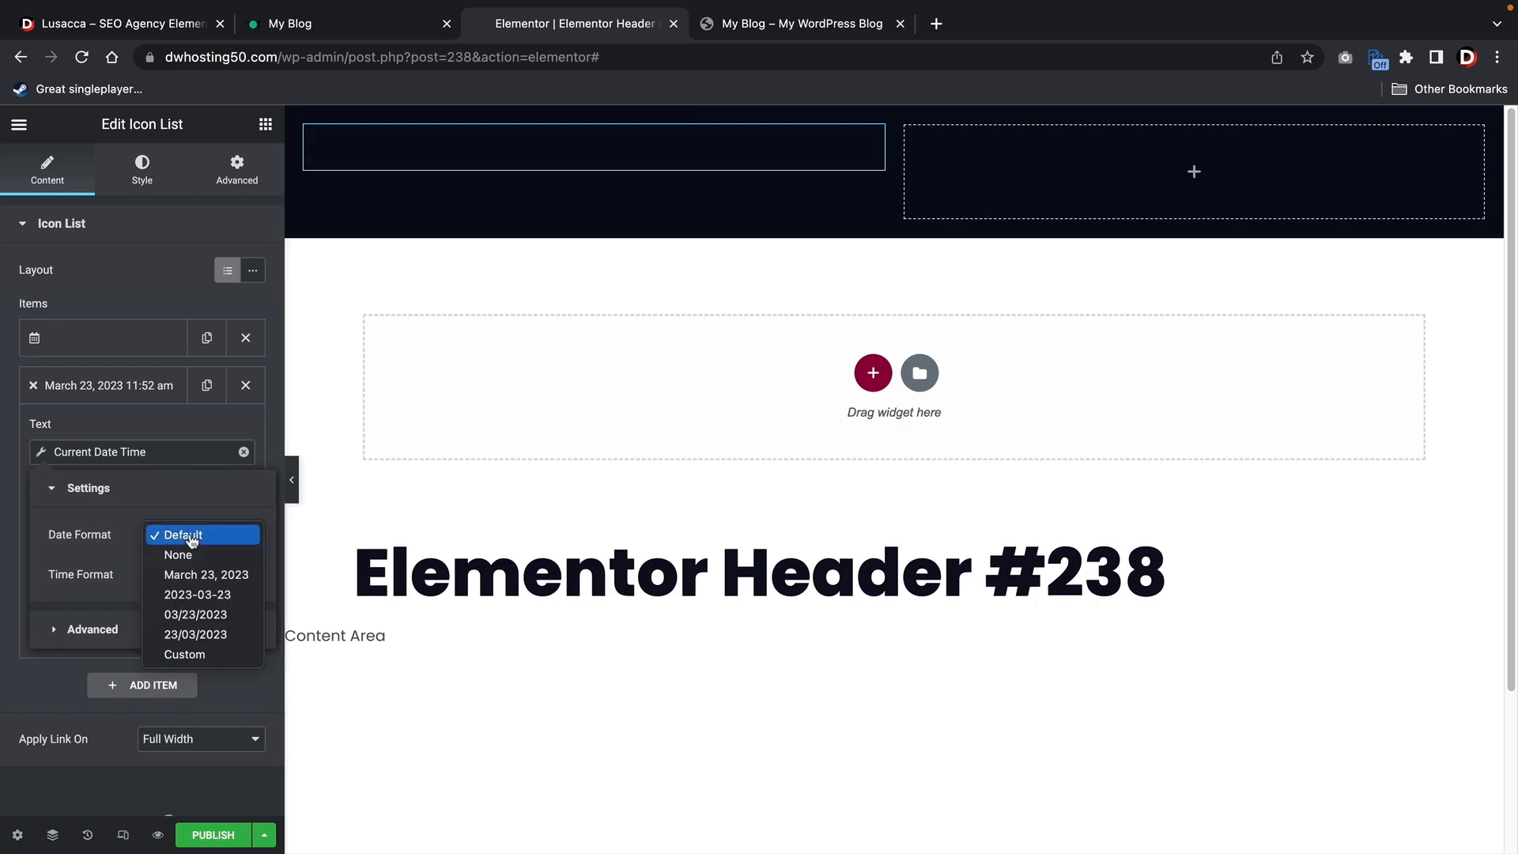
left_click(194, 553)
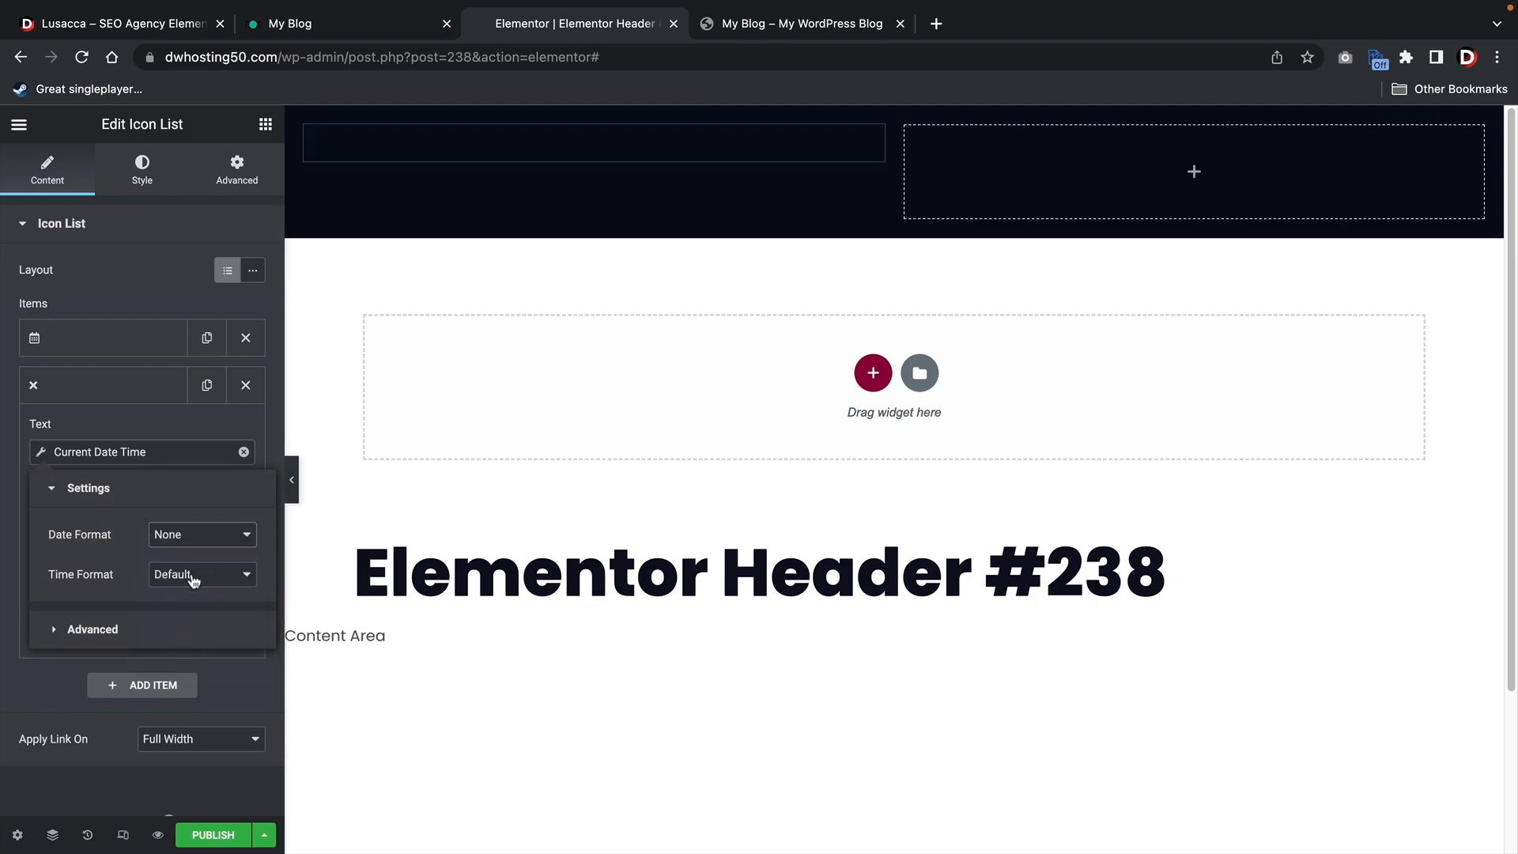
left_click(194, 576)
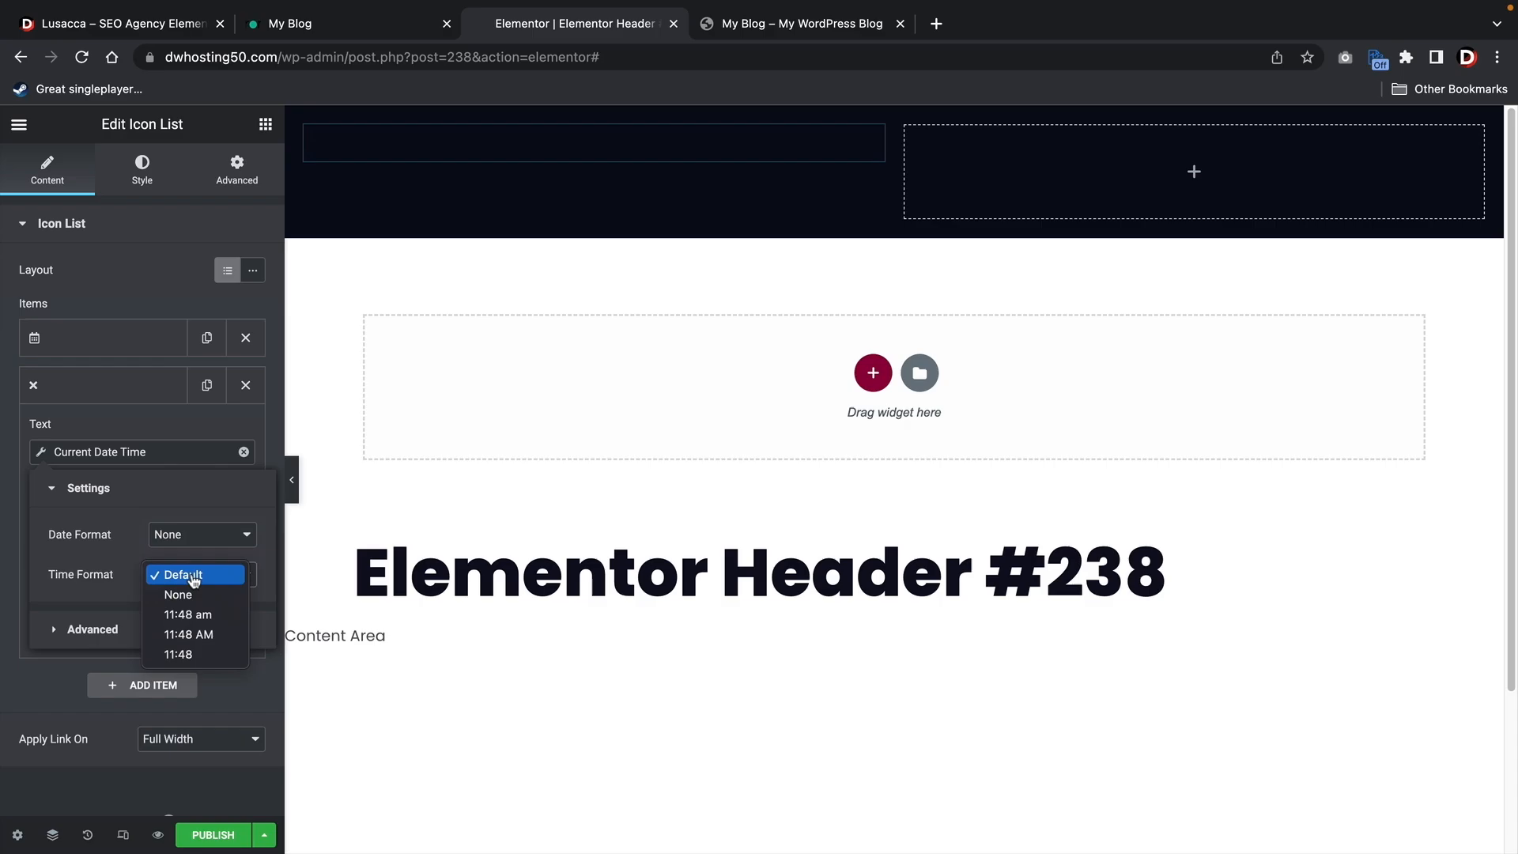
left_click(196, 634)
Replace the second list item's cross icon with the outlined Clock icon, searching the icon library for "clock"
left_click(172, 544)
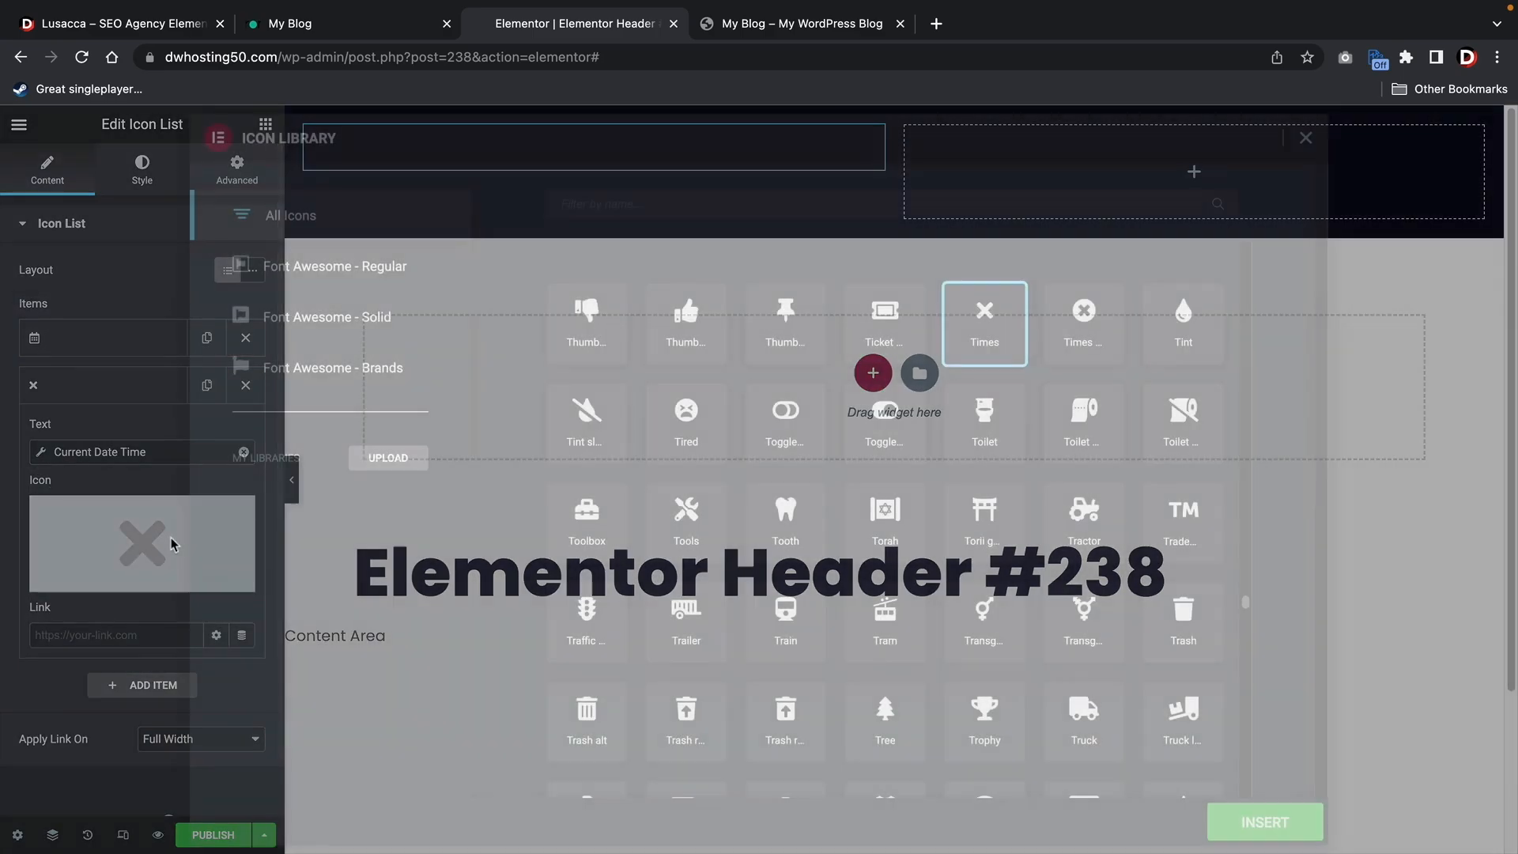
type("clock")
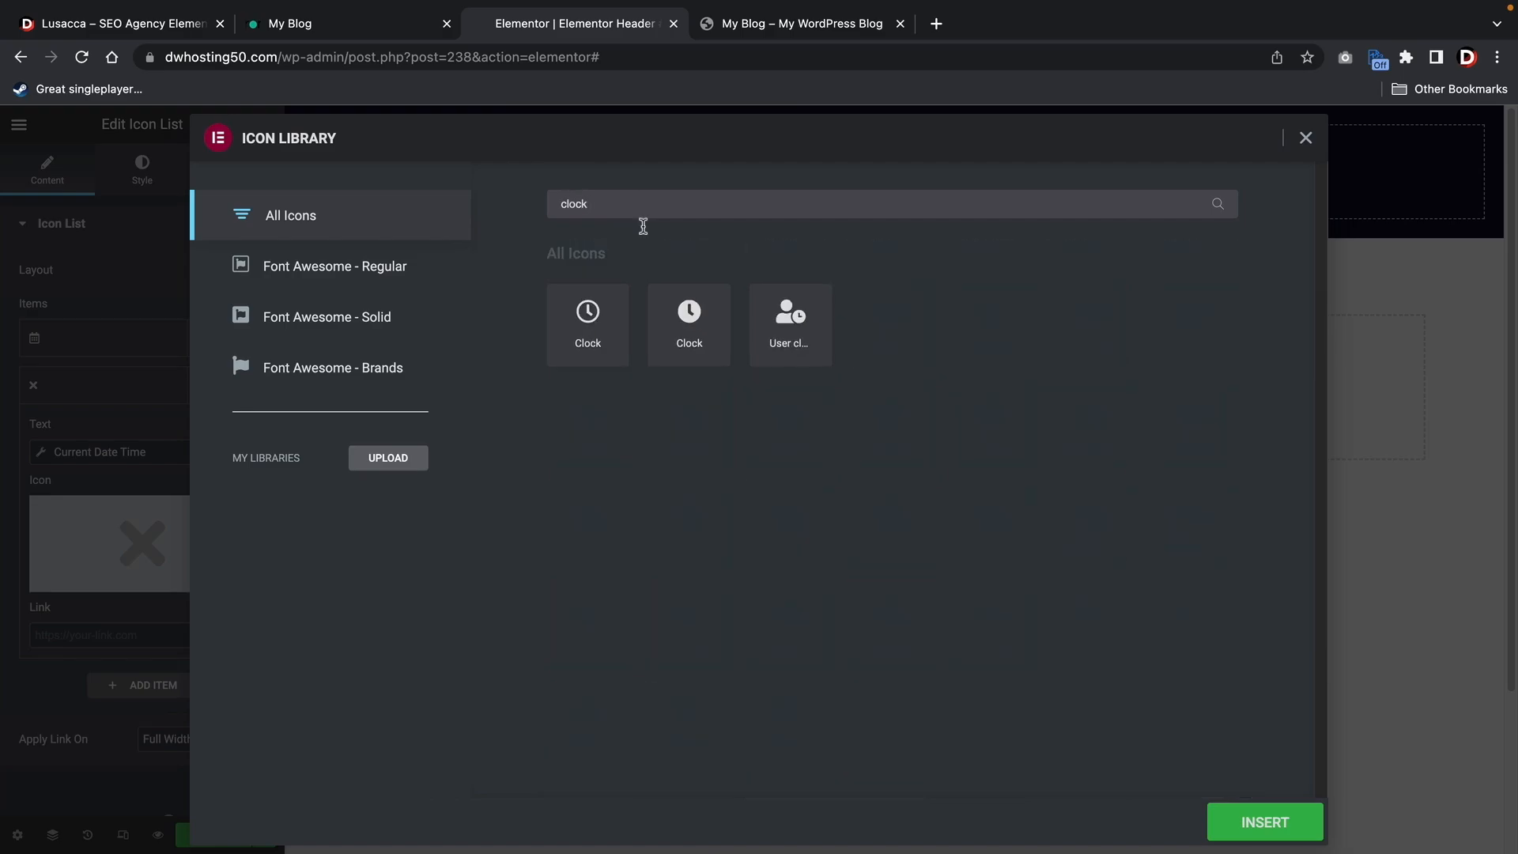
left_click(616, 310)
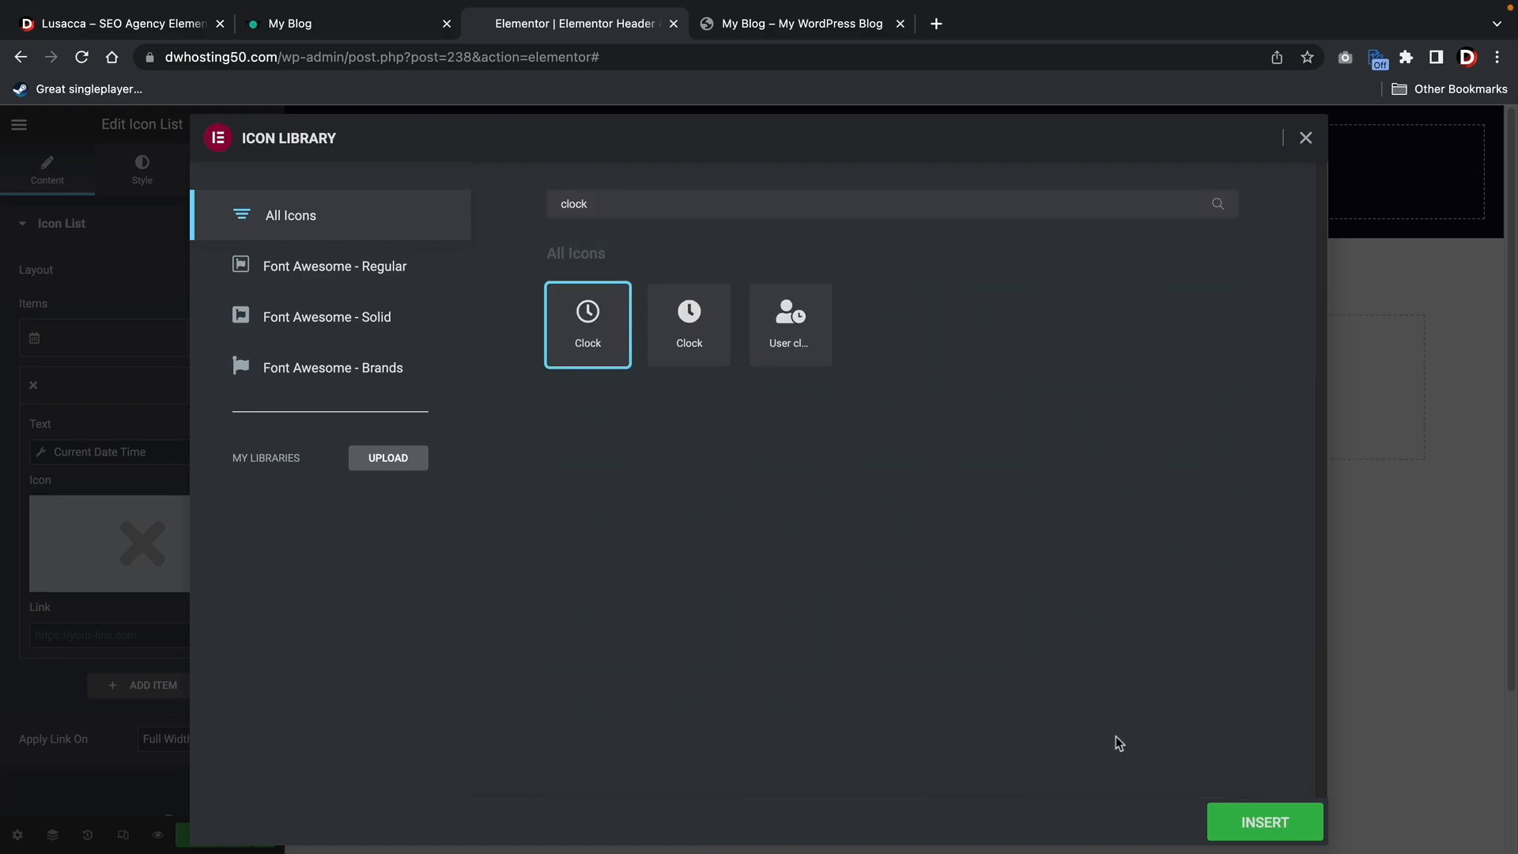
left_click(1257, 819)
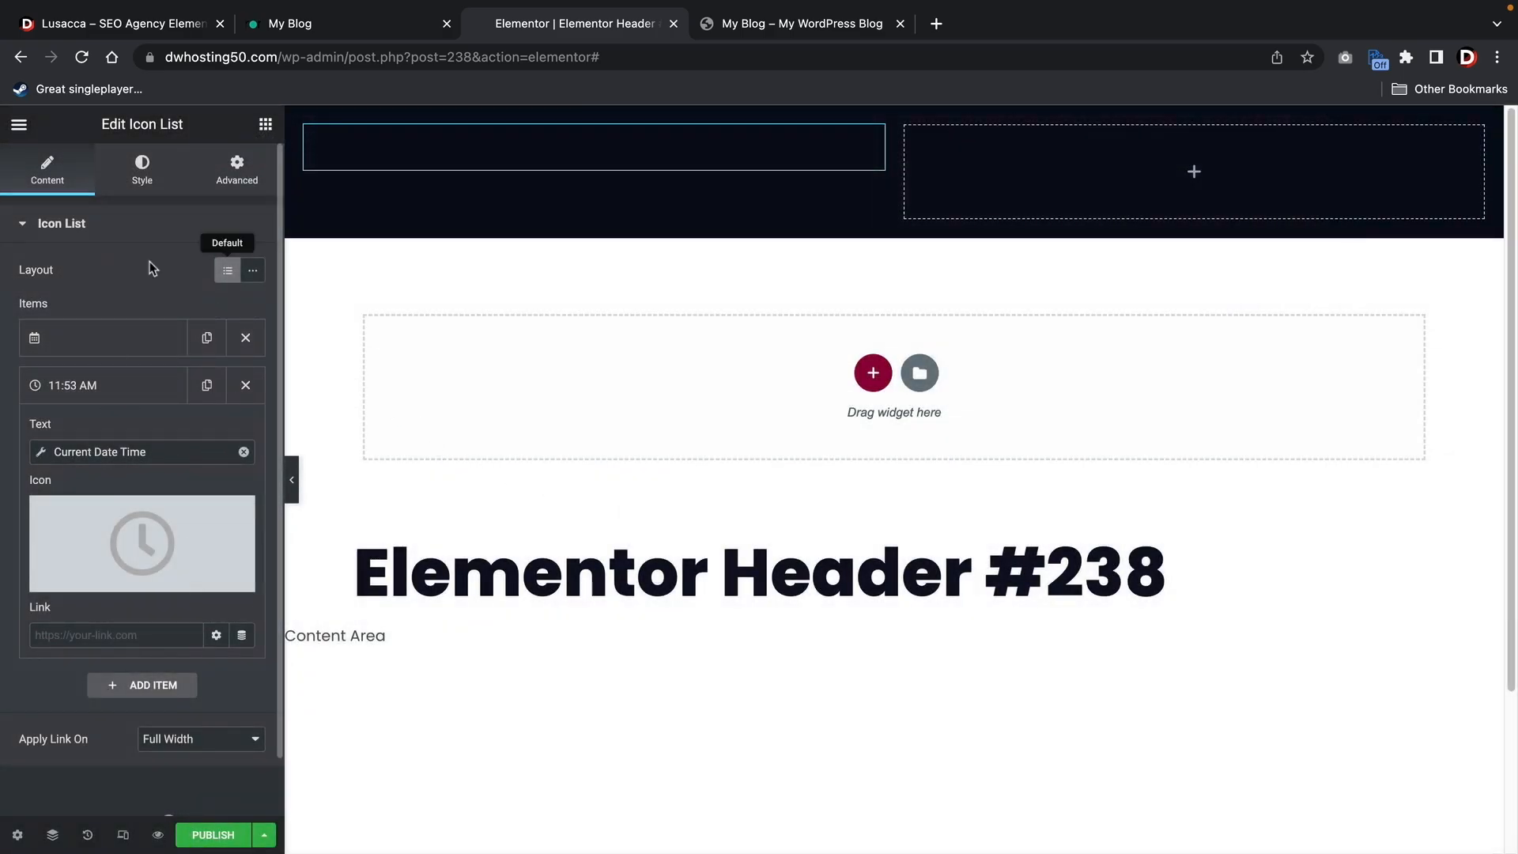
Set the icon colour of the icon list to white (#FFFFFF)
left_click(146, 167)
left_click(91, 435)
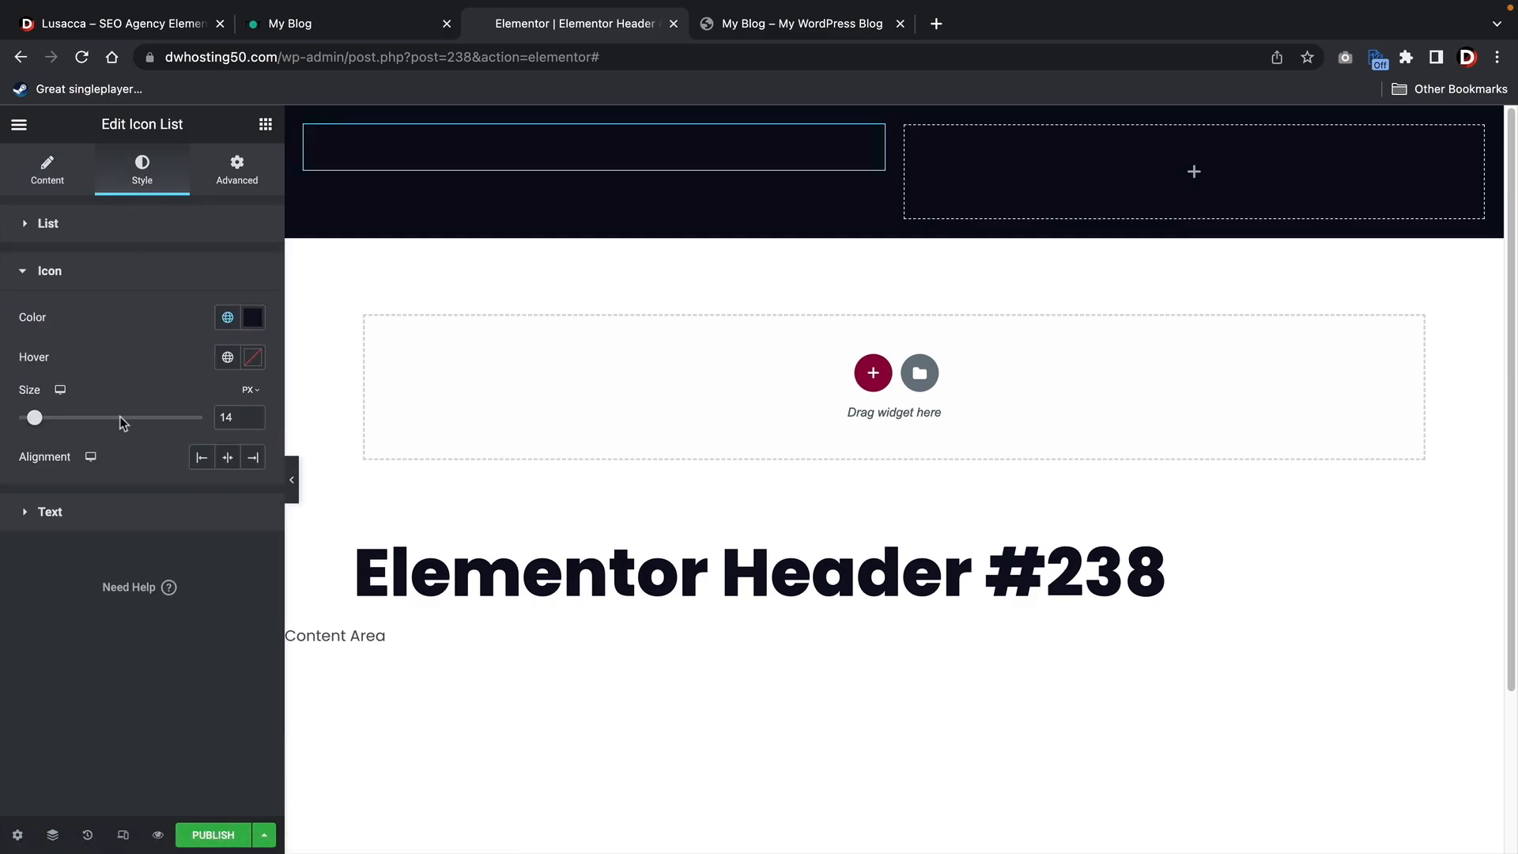
left_click(252, 317)
left_click(37, 389)
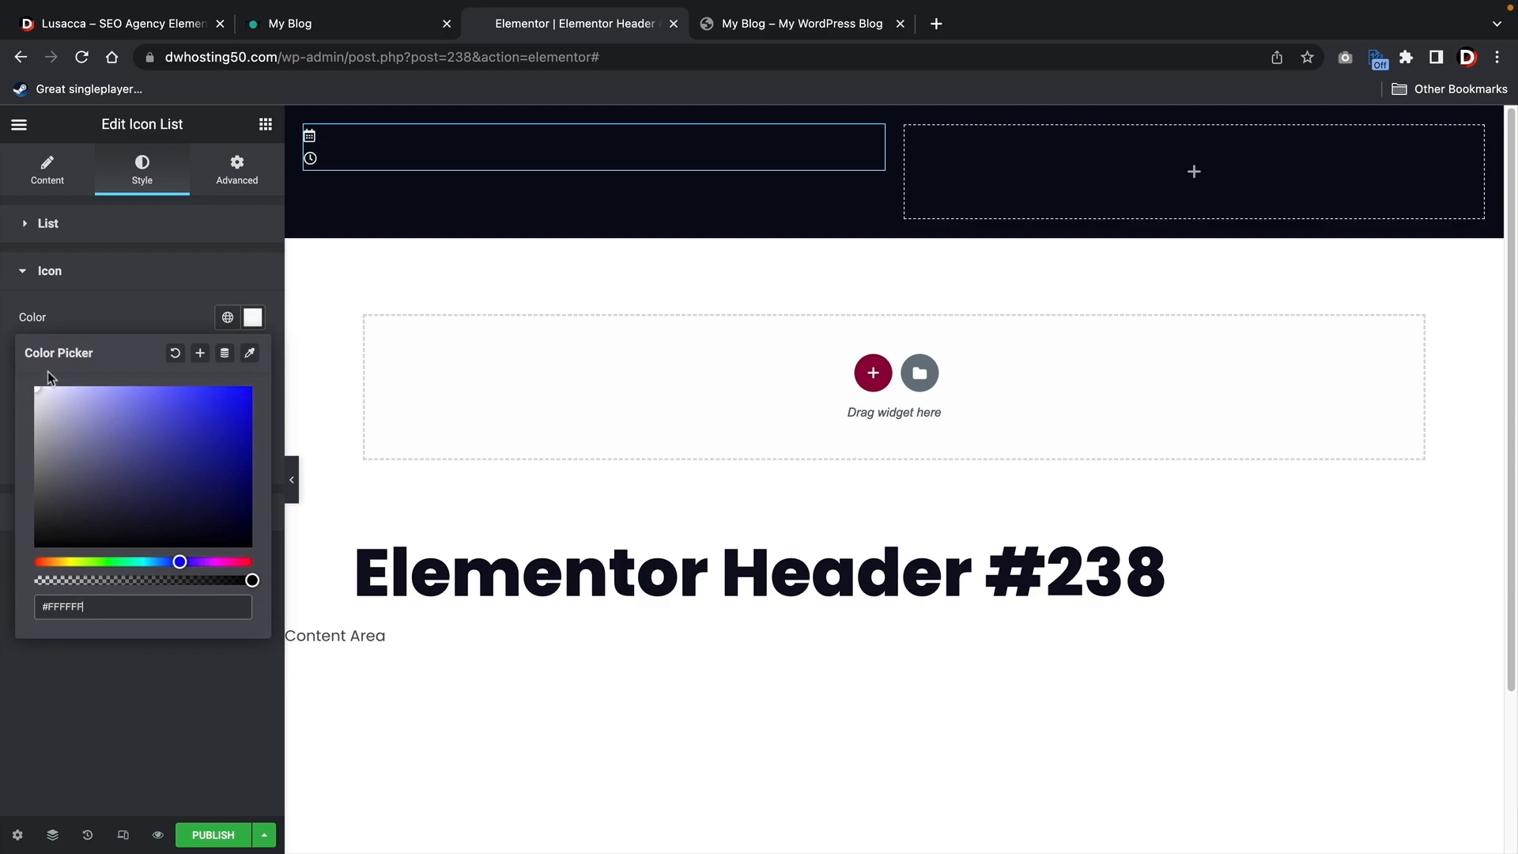
left_click(135, 315)
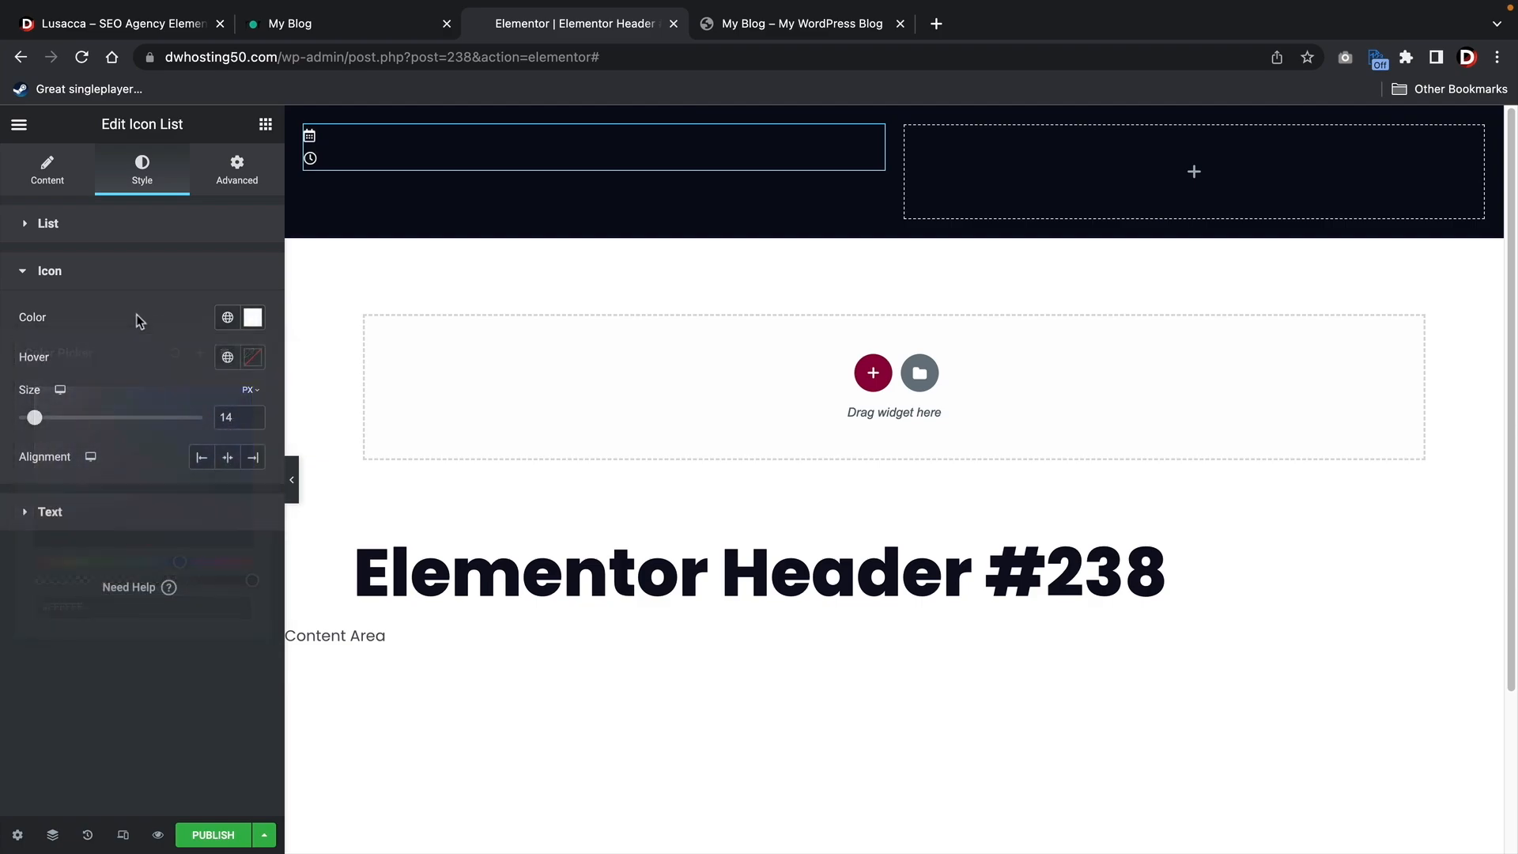
Set the icon list's text typography size to 17 px
left_click(112, 511)
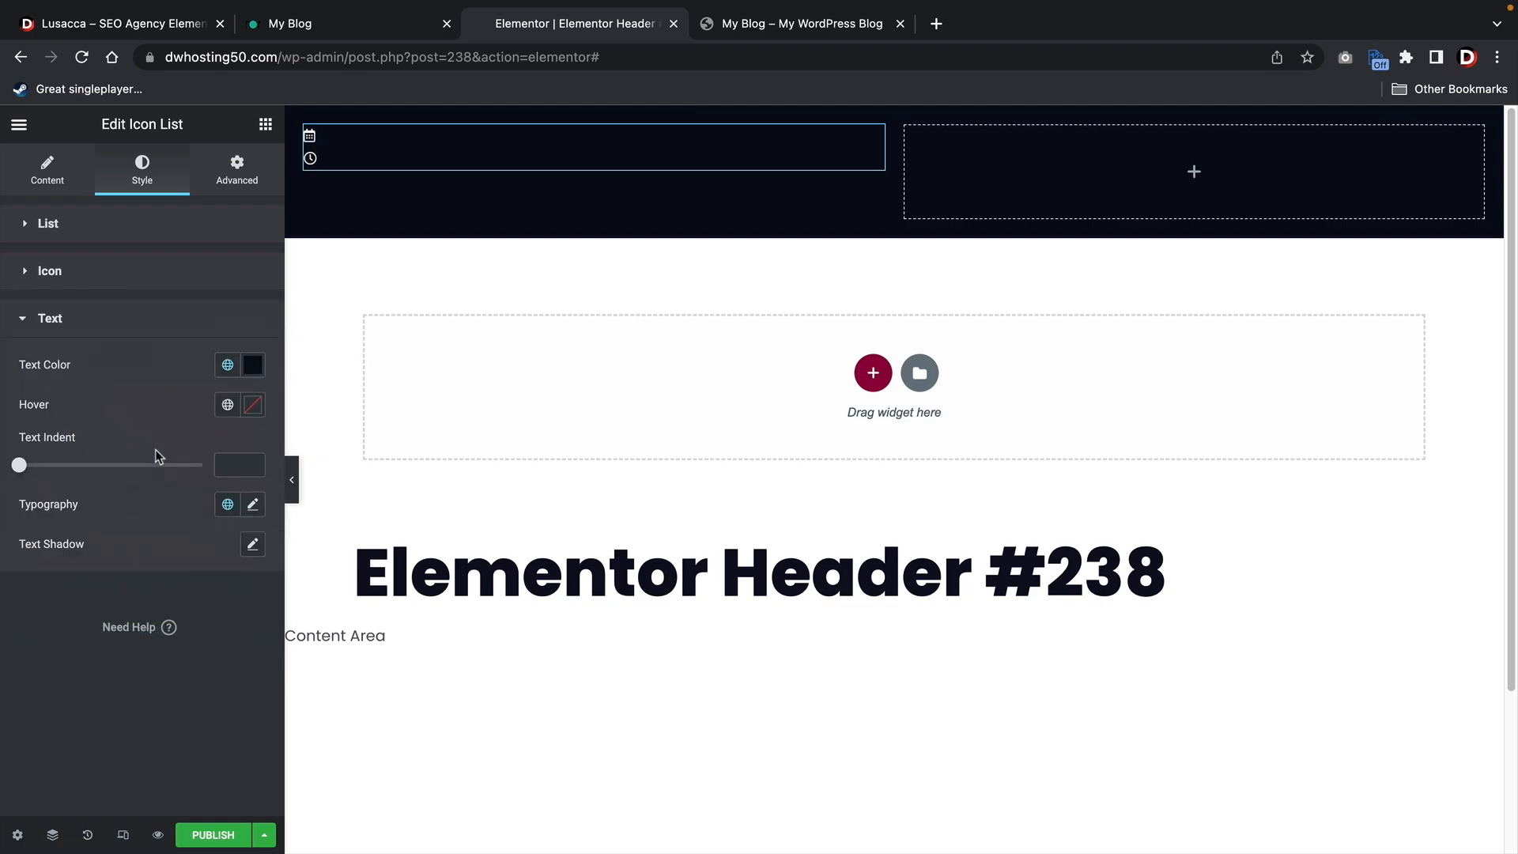
left_click(251, 508)
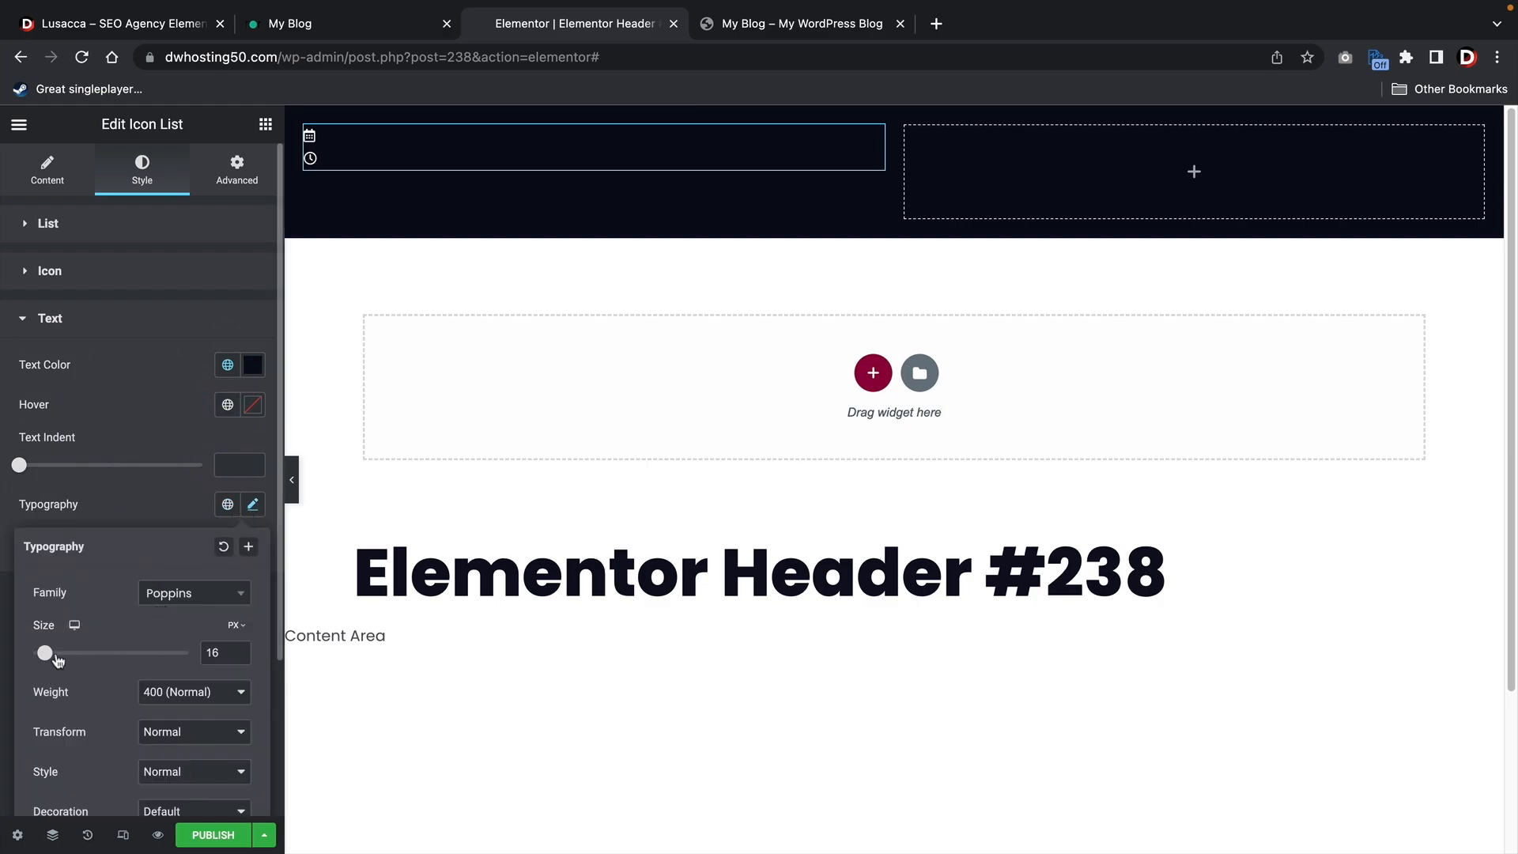
left_click_drag(57, 659, 51, 660)
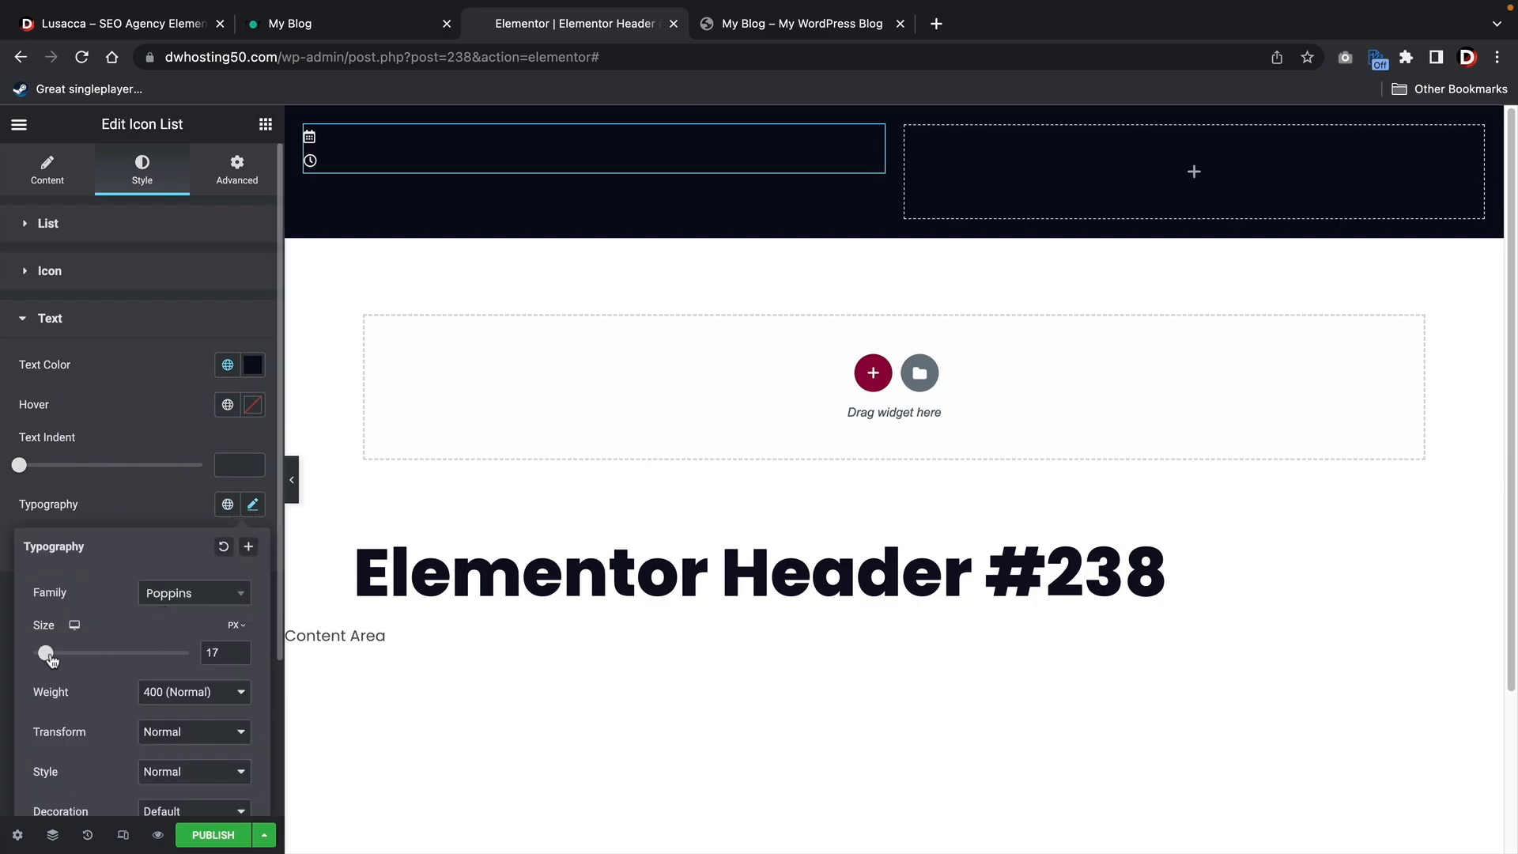
left_click(193, 504)
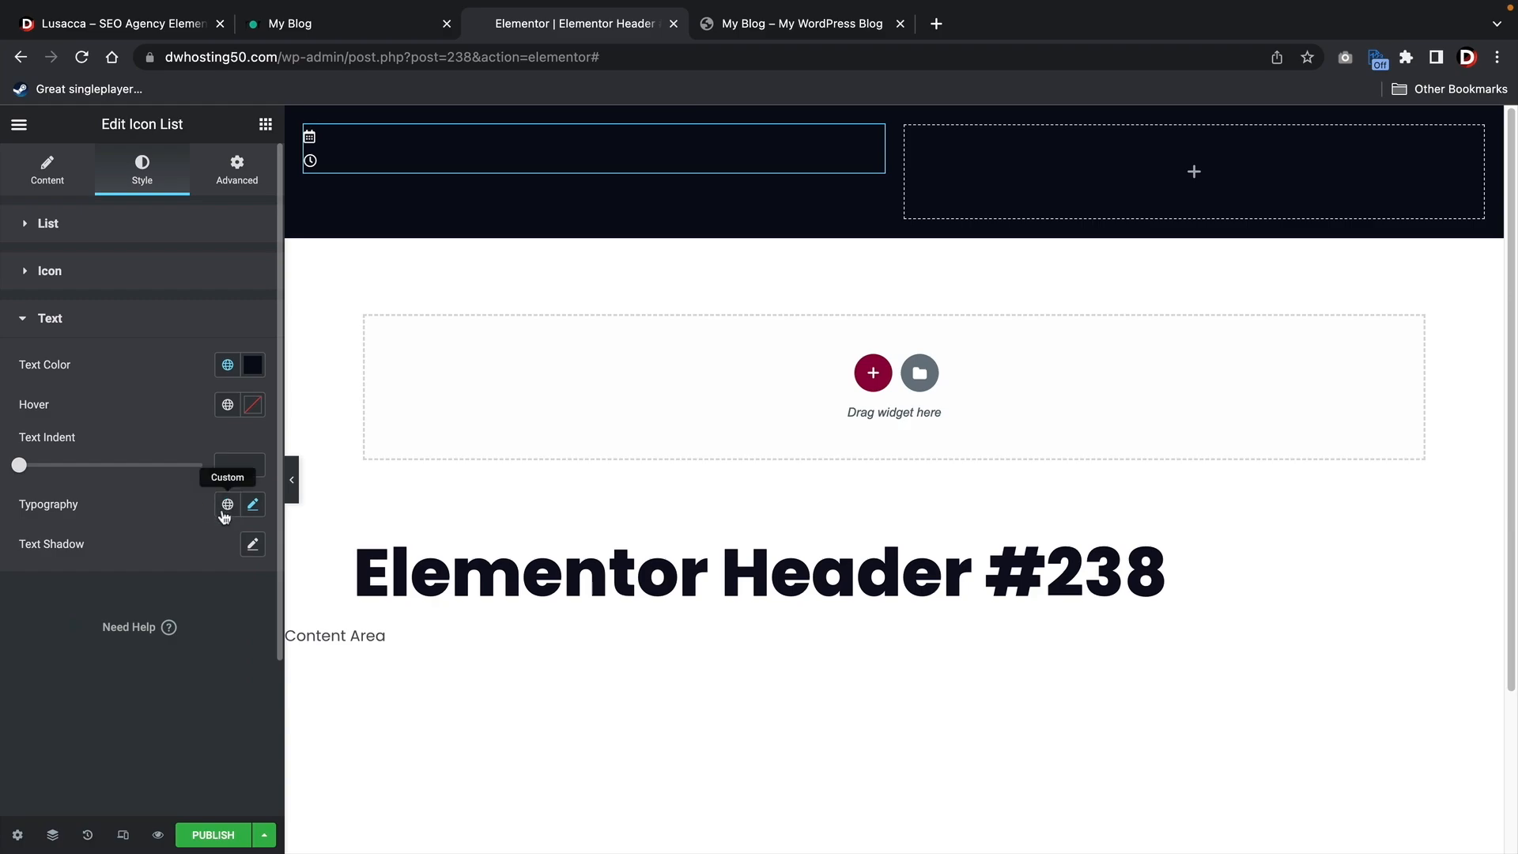
left_click(253, 508)
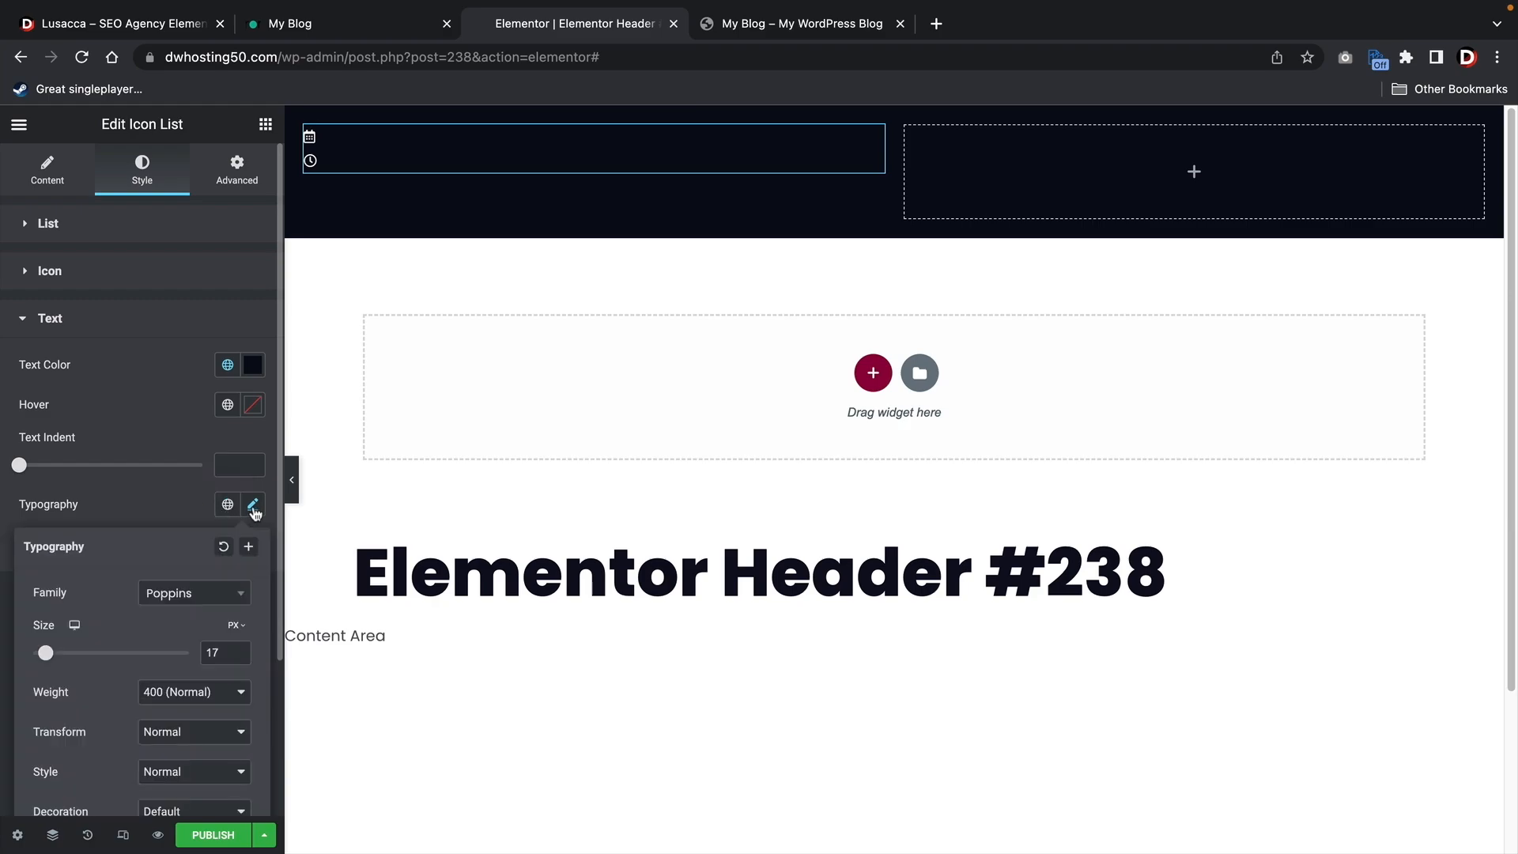
left_click(183, 501)
Set the text colour of the icon list to white
left_click(253, 365)
type("#ffffff")
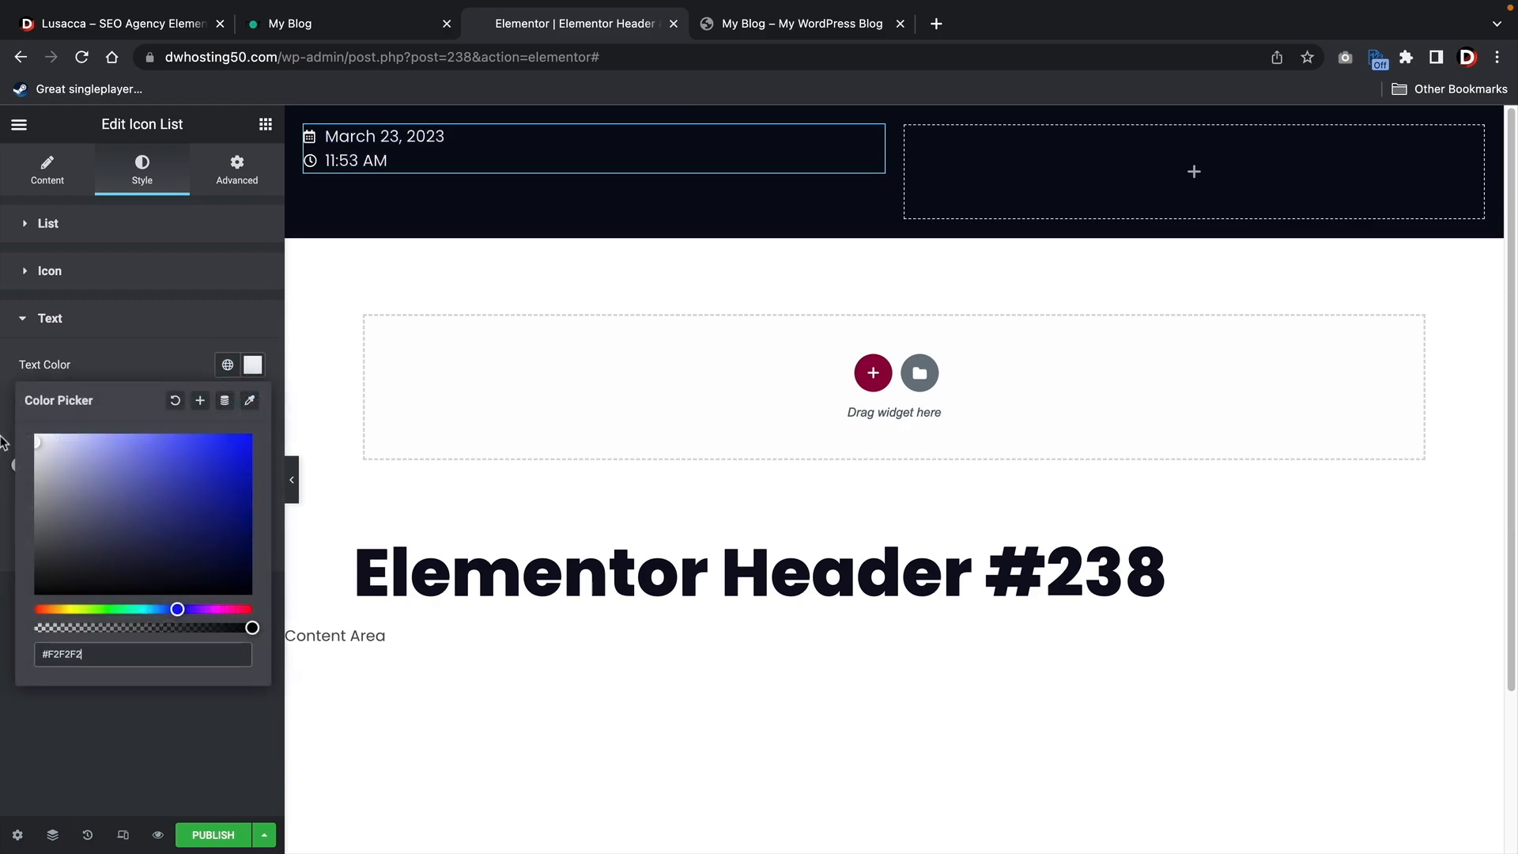
left_click(152, 392)
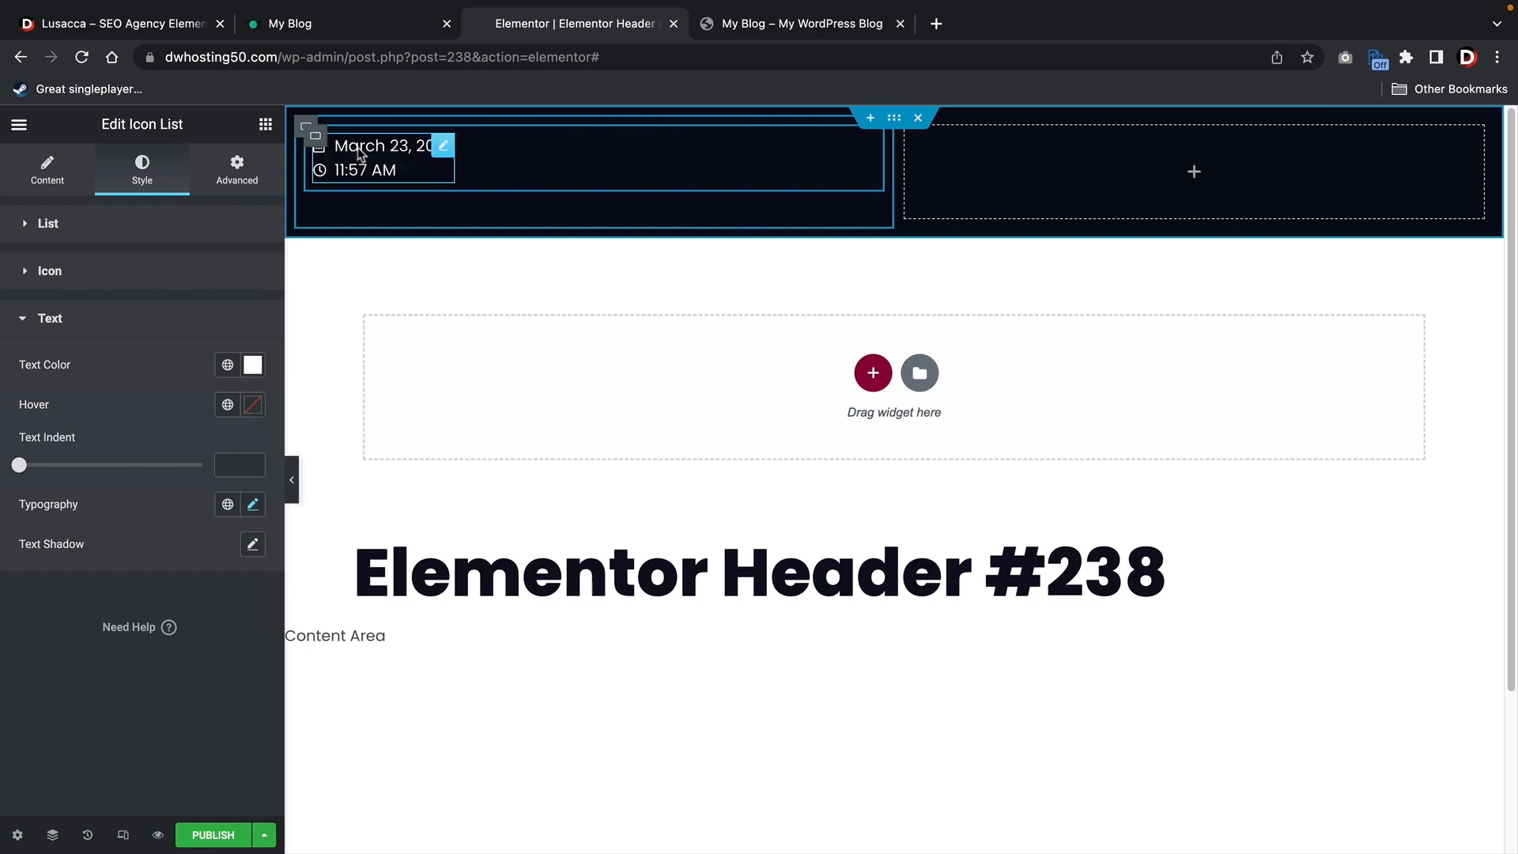
Change the icon list layout to inline so the date and time sit side by side
left_click(46, 172)
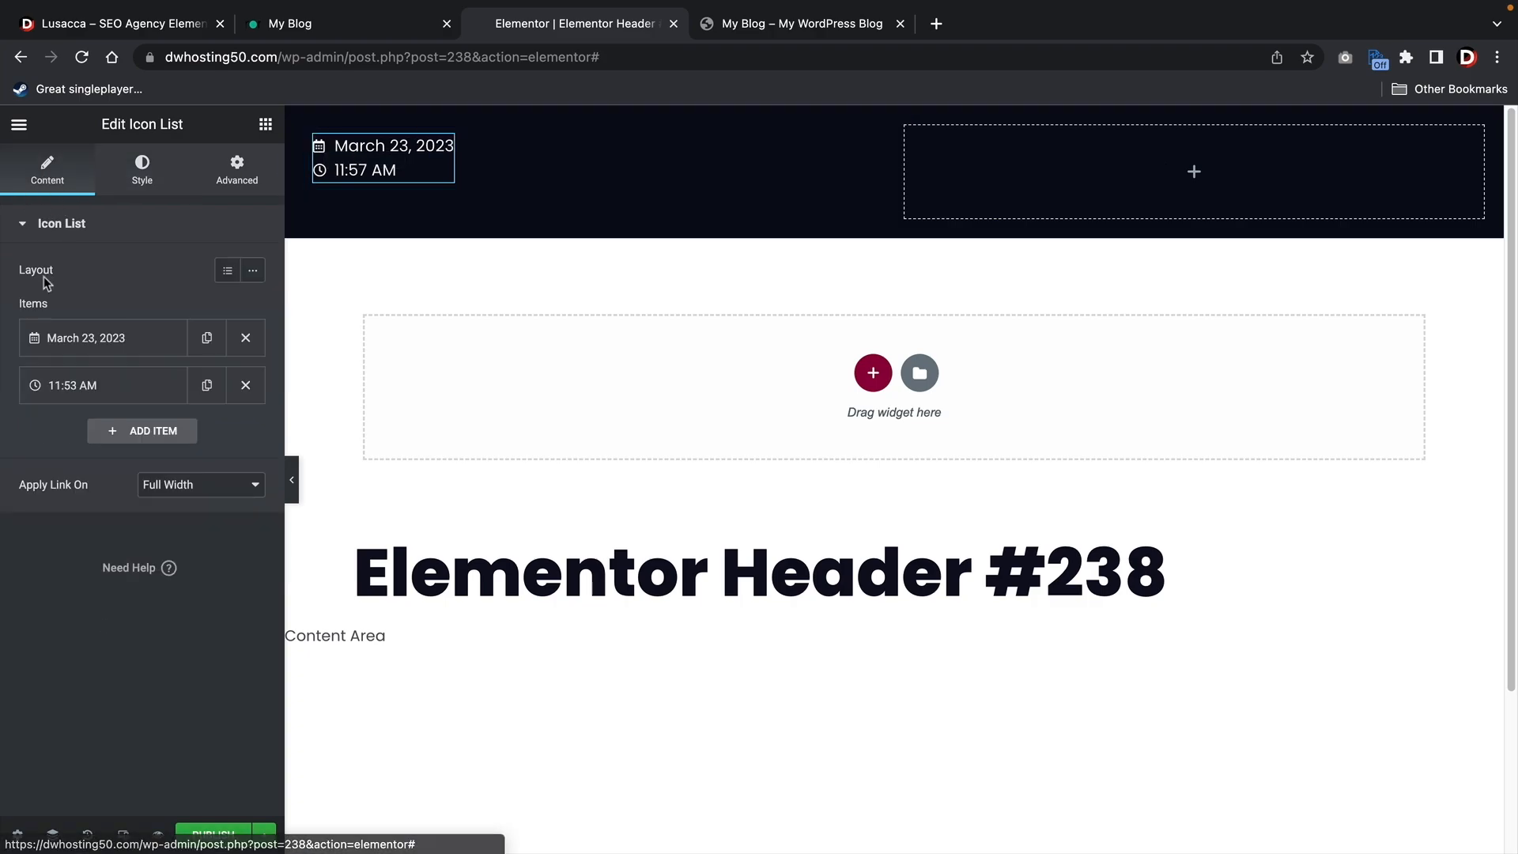
left_click(251, 272)
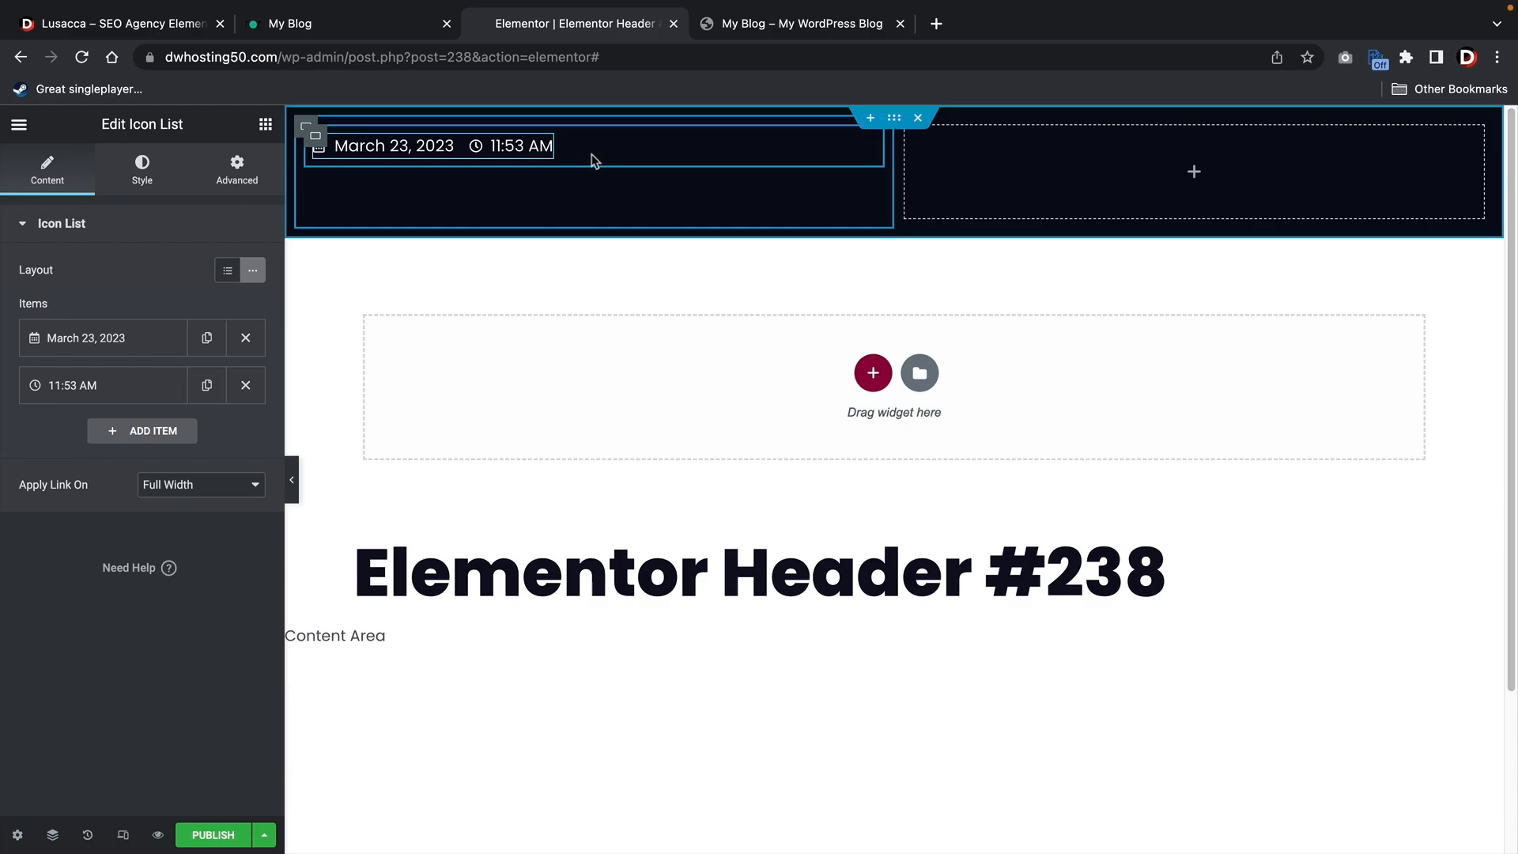
Check the reference site's top bar and add a Social Icons widget to the empty container beside the date and time
left_click(387, 24)
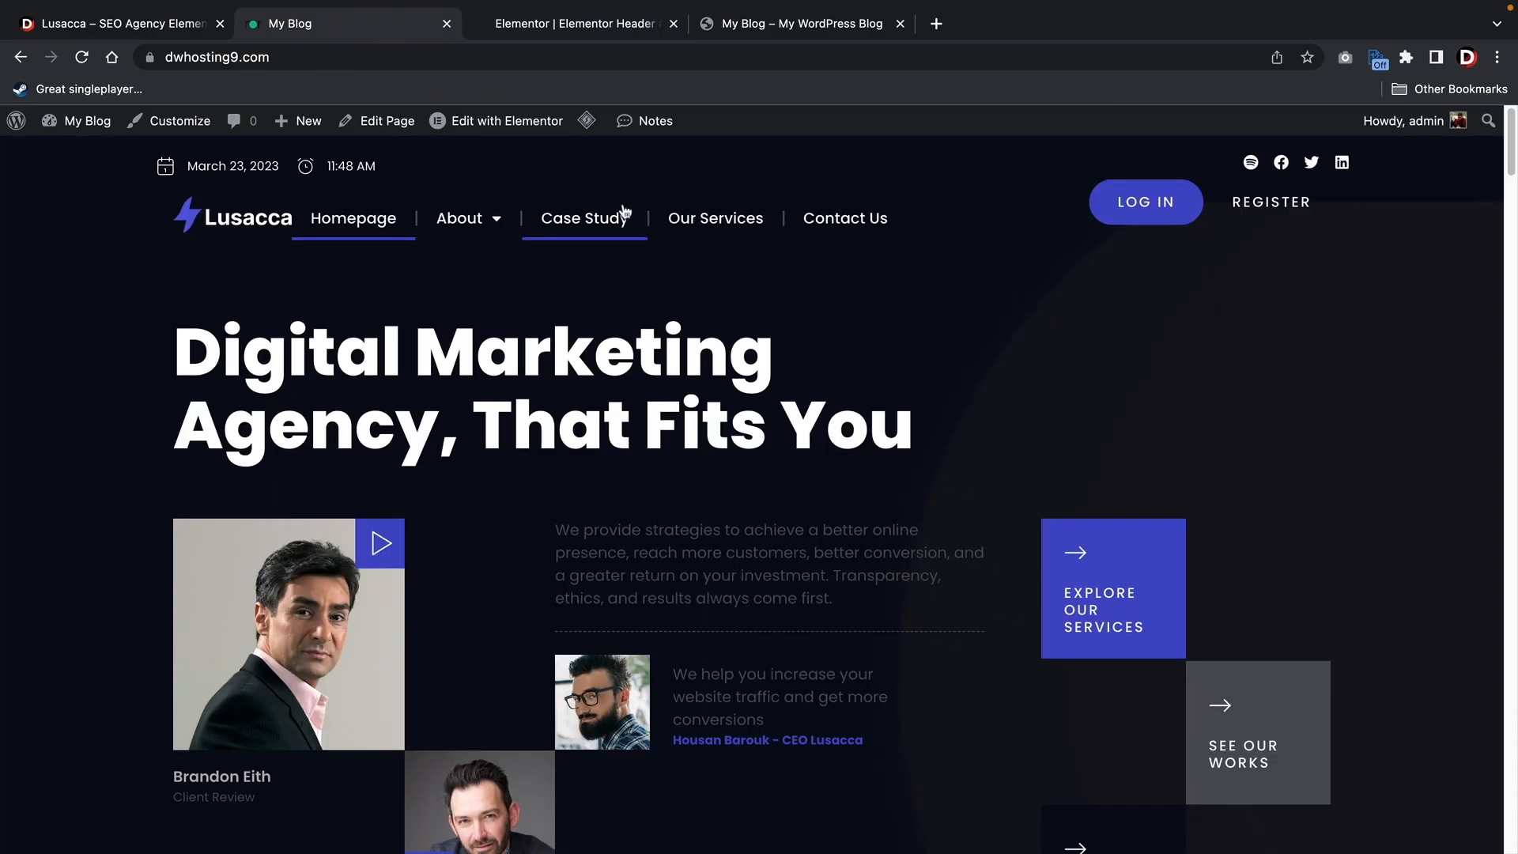
left_click(537, 25)
left_click(263, 128)
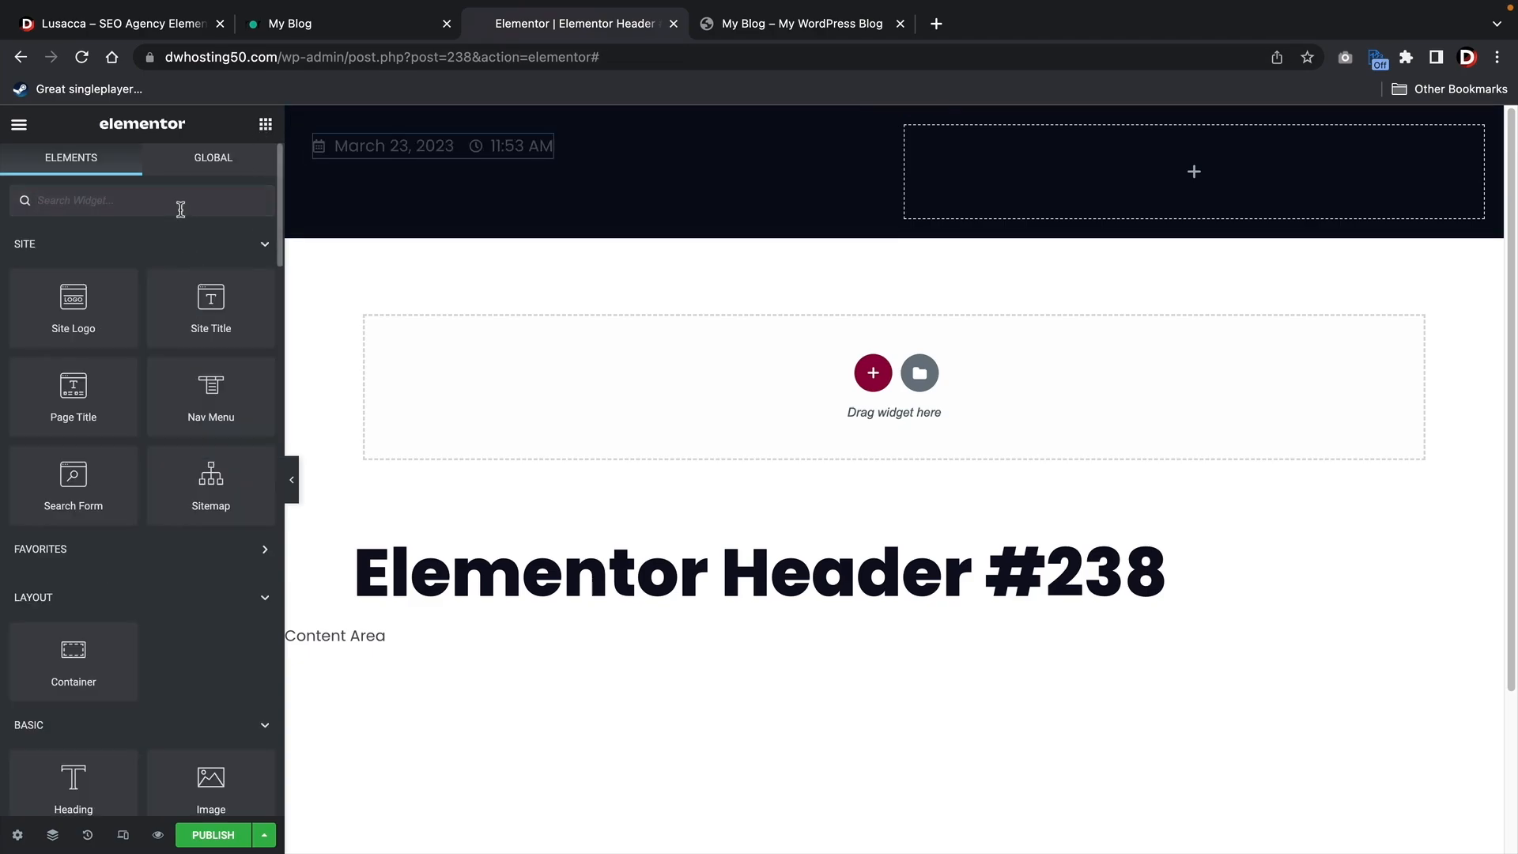
type("social")
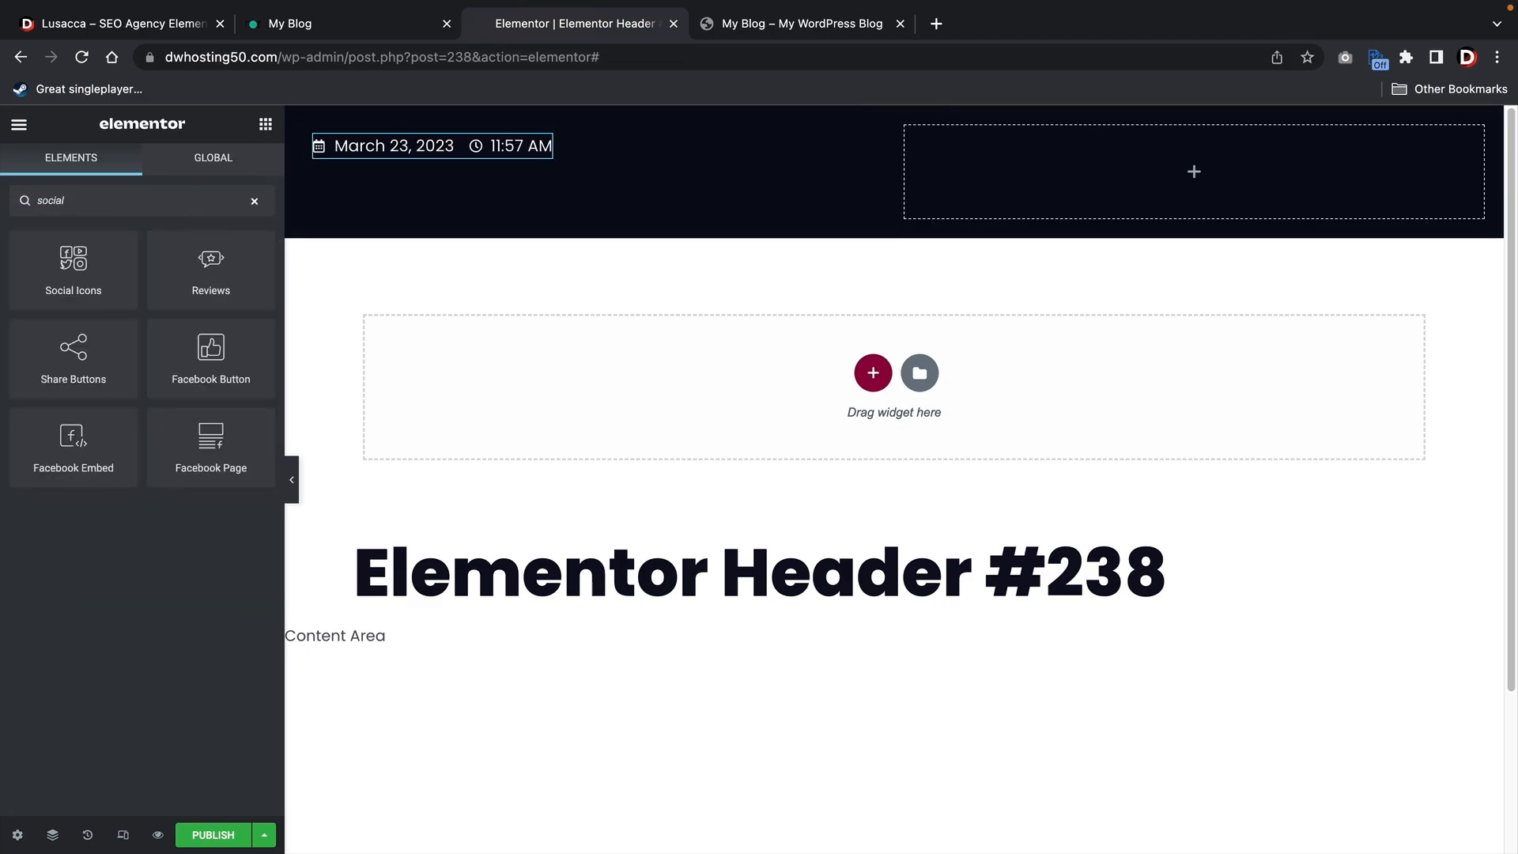
left_click_drag(73, 267, 1034, 154)
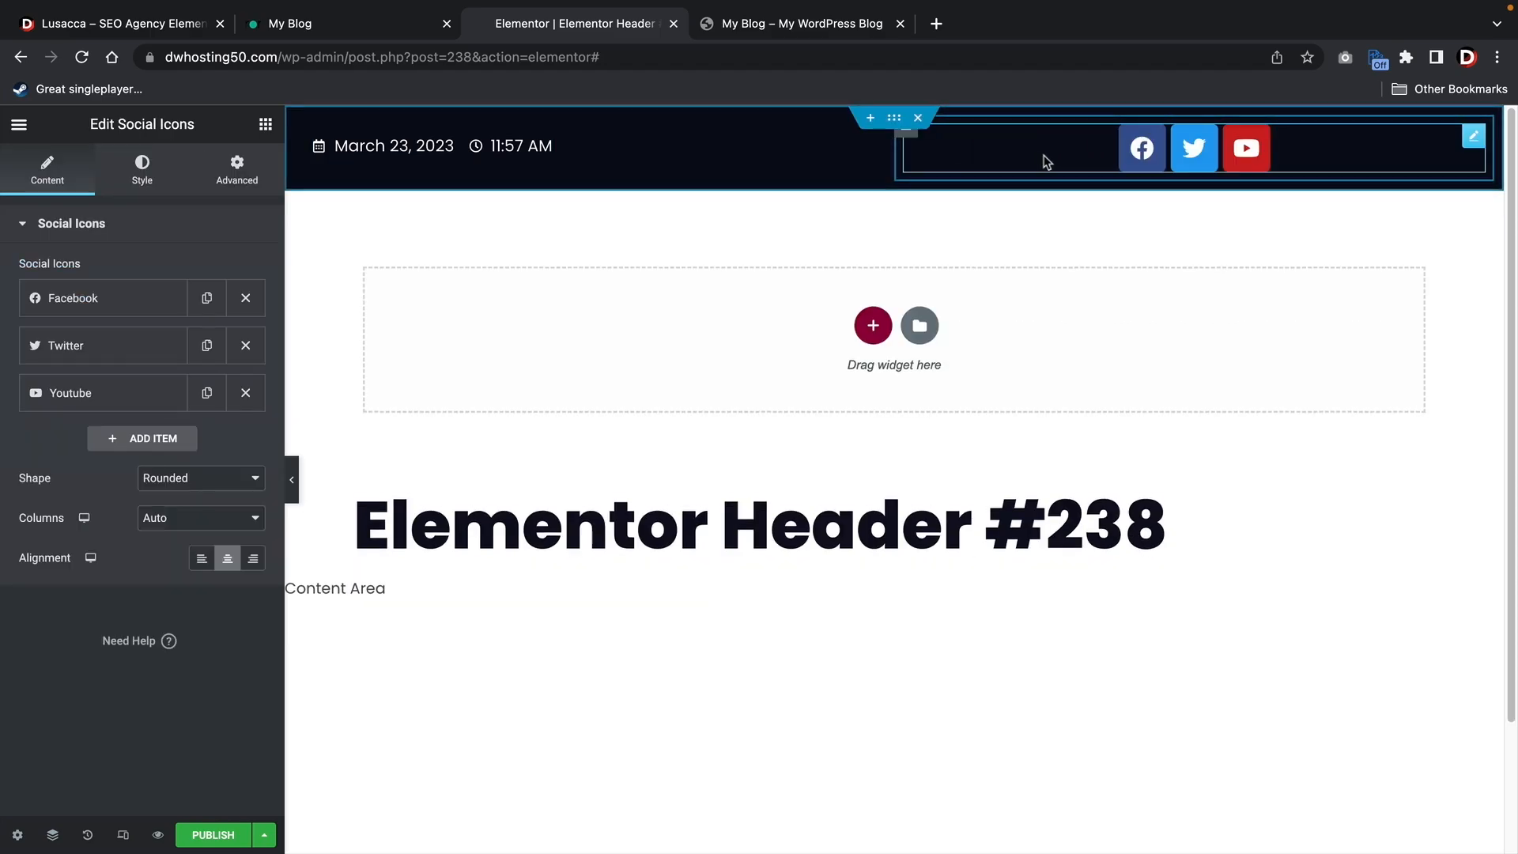
Switch the Facebook icon to a custom colour with black as its primary colour
left_click(141, 315)
left_click(189, 526)
left_click(198, 547)
left_click(240, 565)
left_click_drag(170, 340, 114, 466)
left_click(122, 24)
left_click(509, 33)
left_click(111, 458)
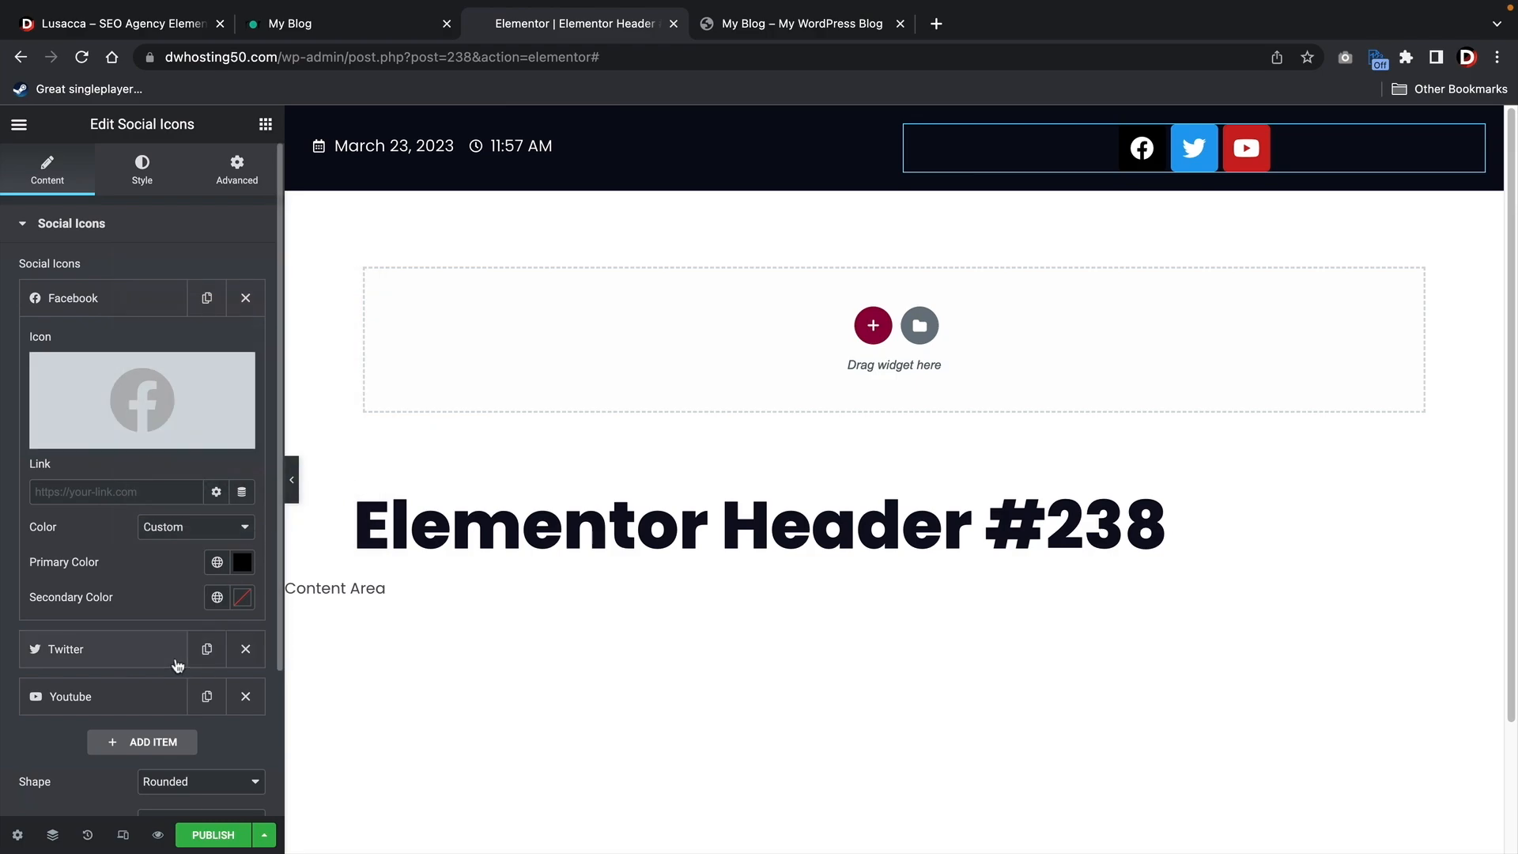
Switch the Twitter icon to a custom colour with black as its primary colour
left_click(141, 656)
left_click(196, 573)
left_click(197, 595)
left_click(242, 608)
left_click(163, 630)
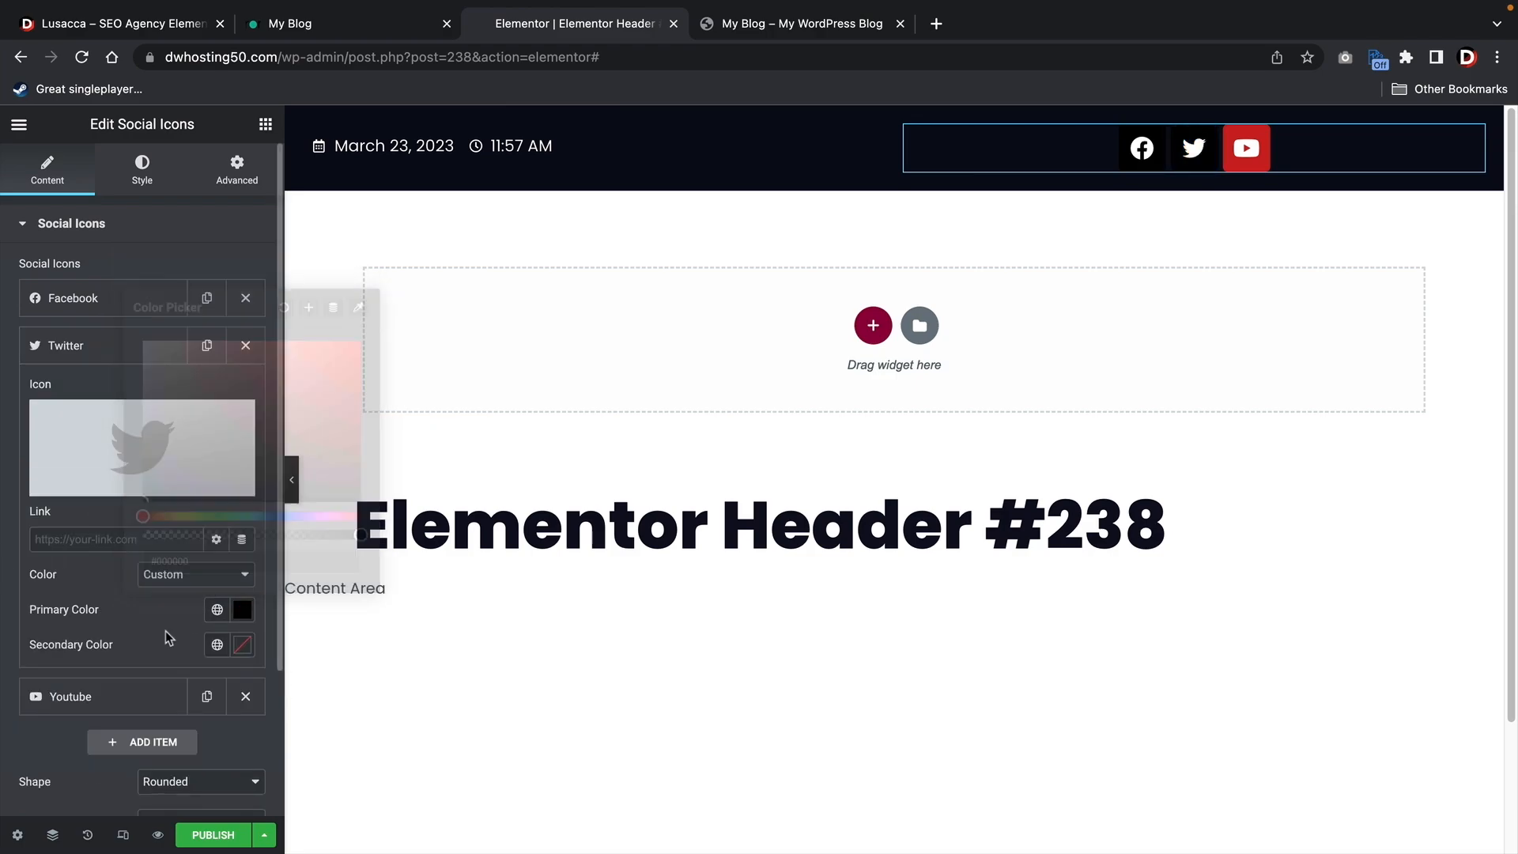
Switch the Youtube icon to a custom colour with #000000 as its primary colour
left_click(79, 696)
left_click(196, 622)
left_click(198, 642)
left_click(241, 658)
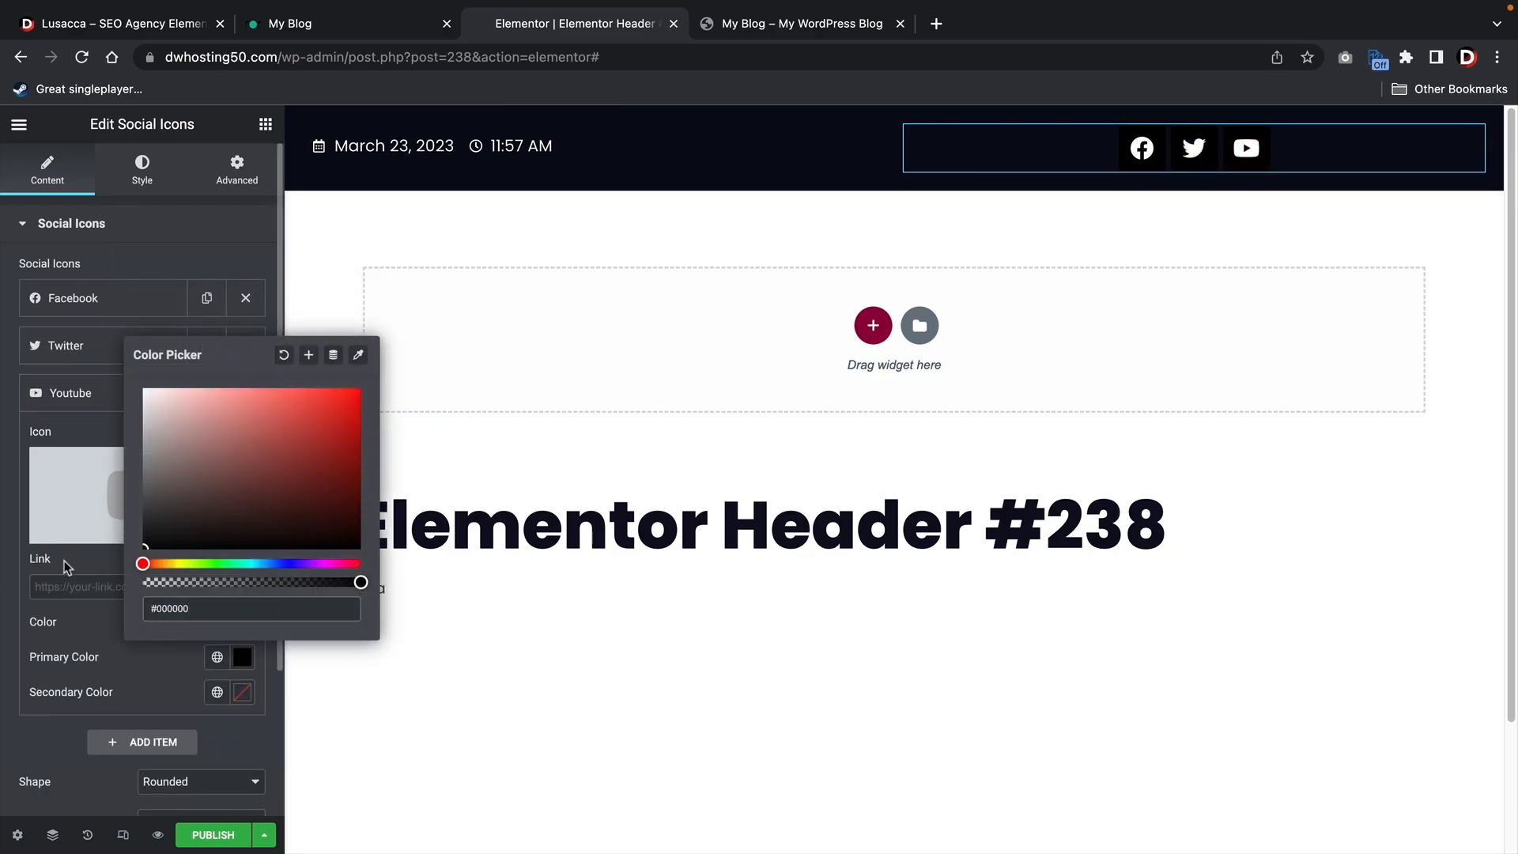
left_click(6, 547)
Set the social icons' shape to Circle and align them to the left
scroll(124, 630, "down", 1)
left_click(194, 713)
left_click(195, 733)
left_click(196, 718)
left_click(197, 734)
scroll(215, 729, "down", 1)
left_click(253, 731)
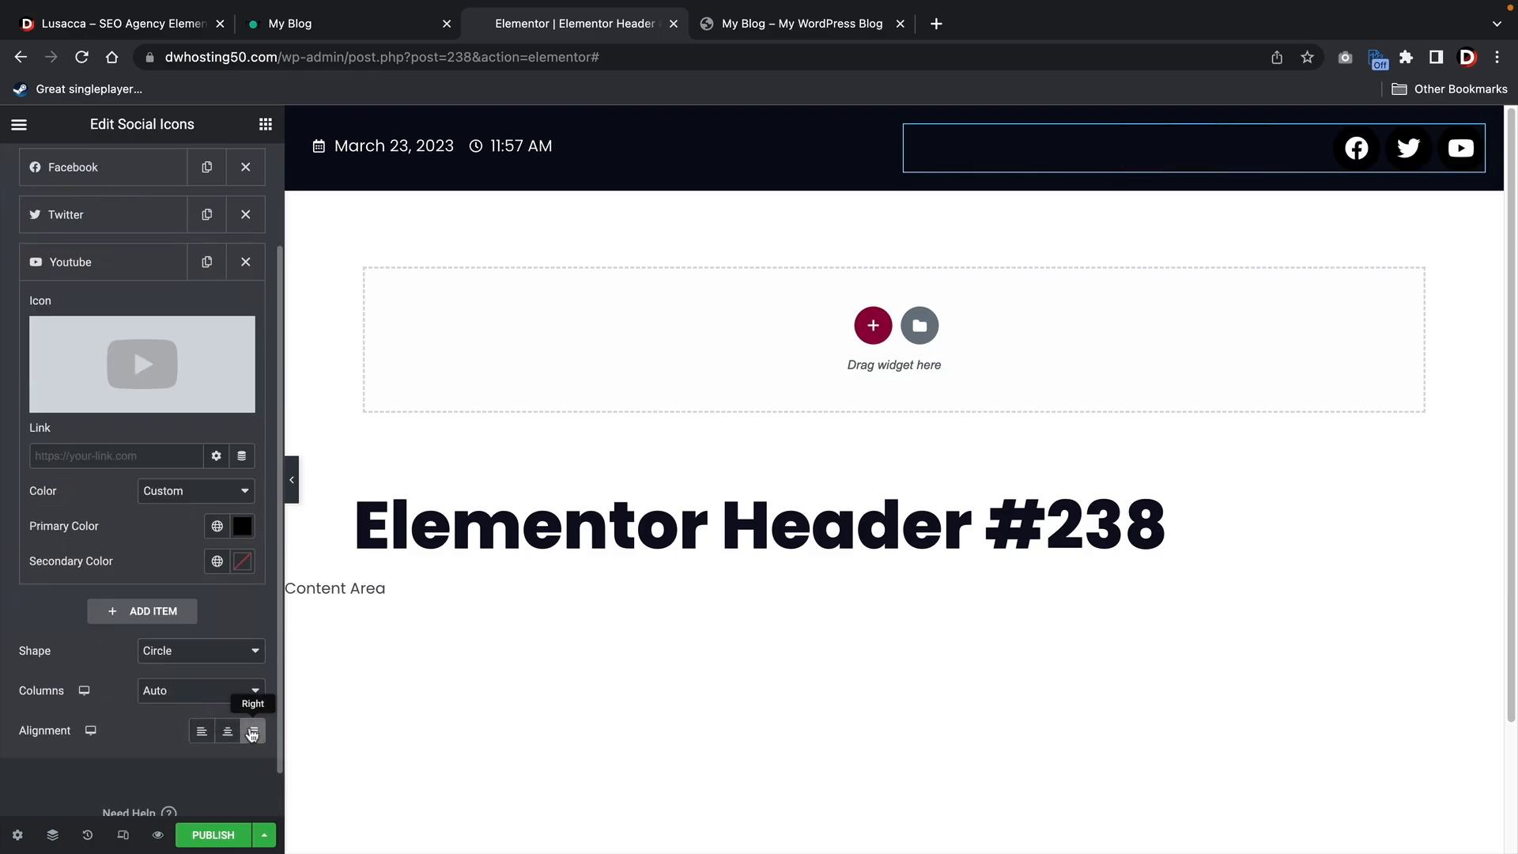
left_click(202, 730)
scroll(201, 632, "up", 5)
left_click(142, 170)
left_click(237, 170)
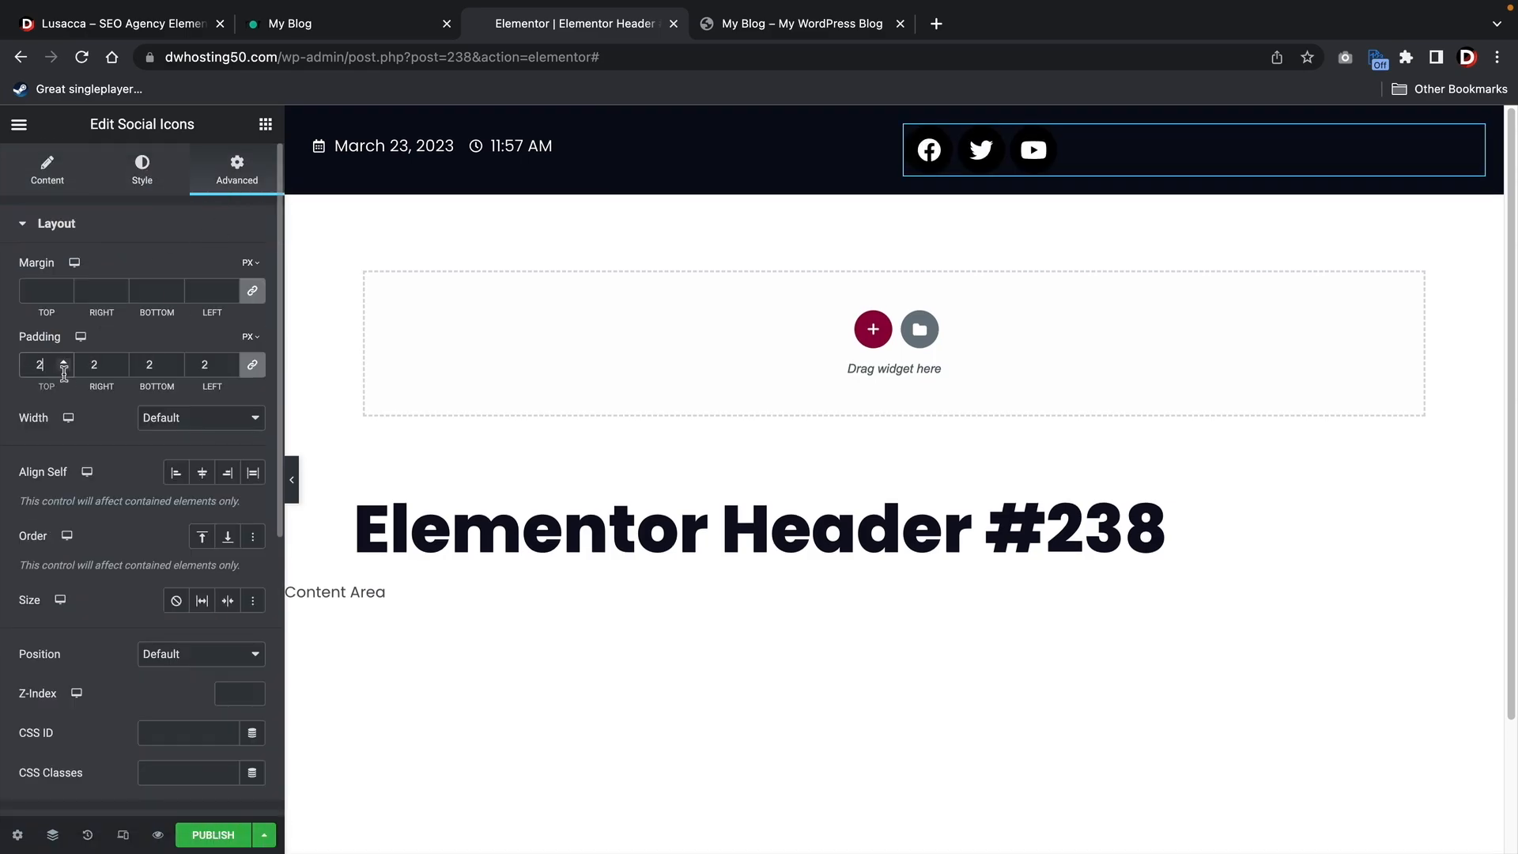
left_click(47, 170)
left_click(164, 519)
left_click(164, 519)
left_click(71, 298)
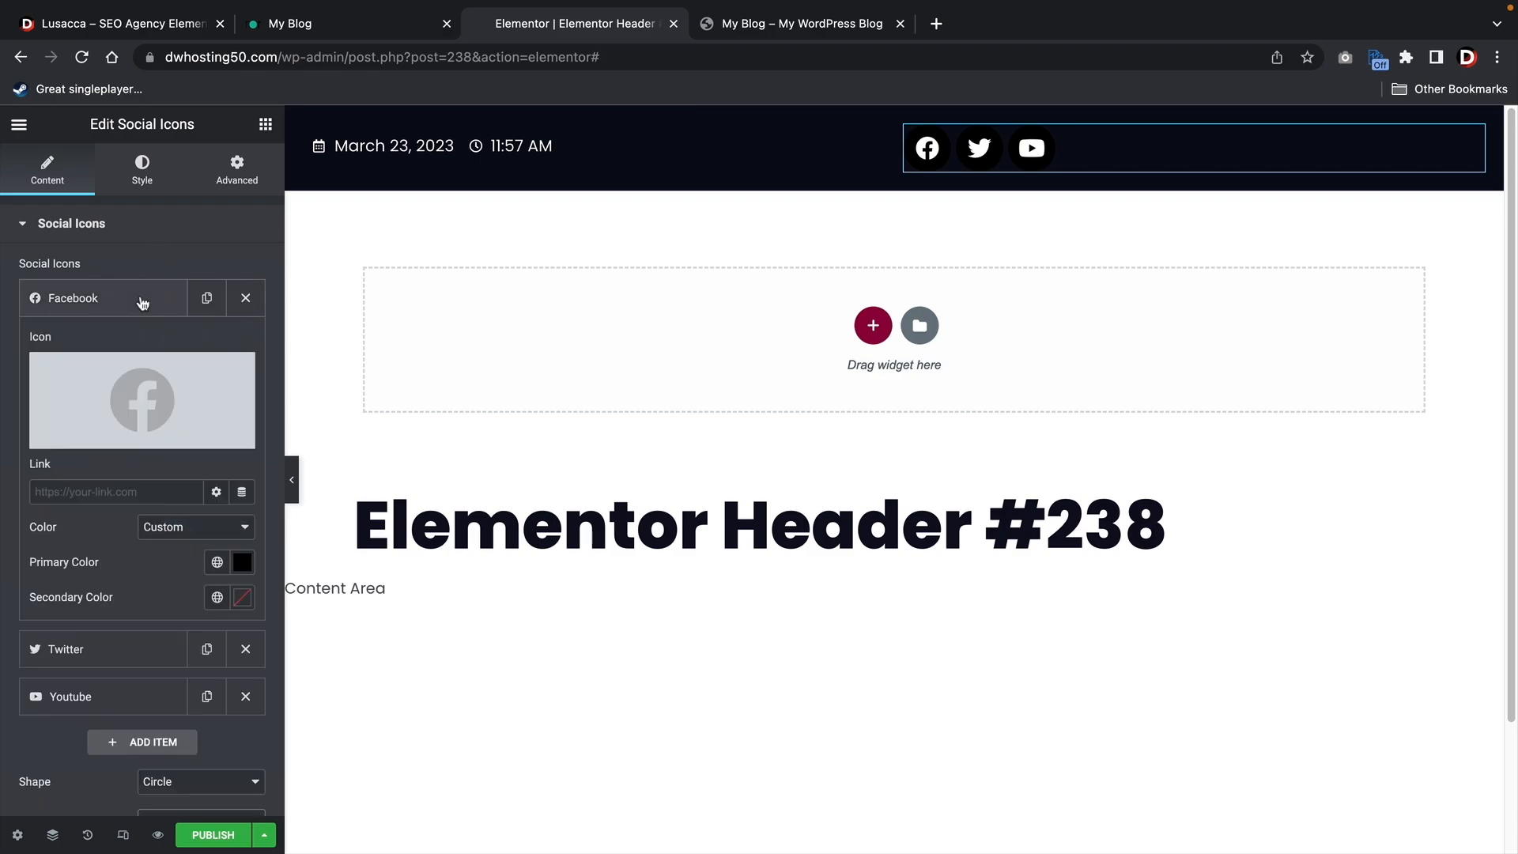
Set the social icons' size to 15 px and align them to the right
left_click(142, 170)
left_click(24, 330)
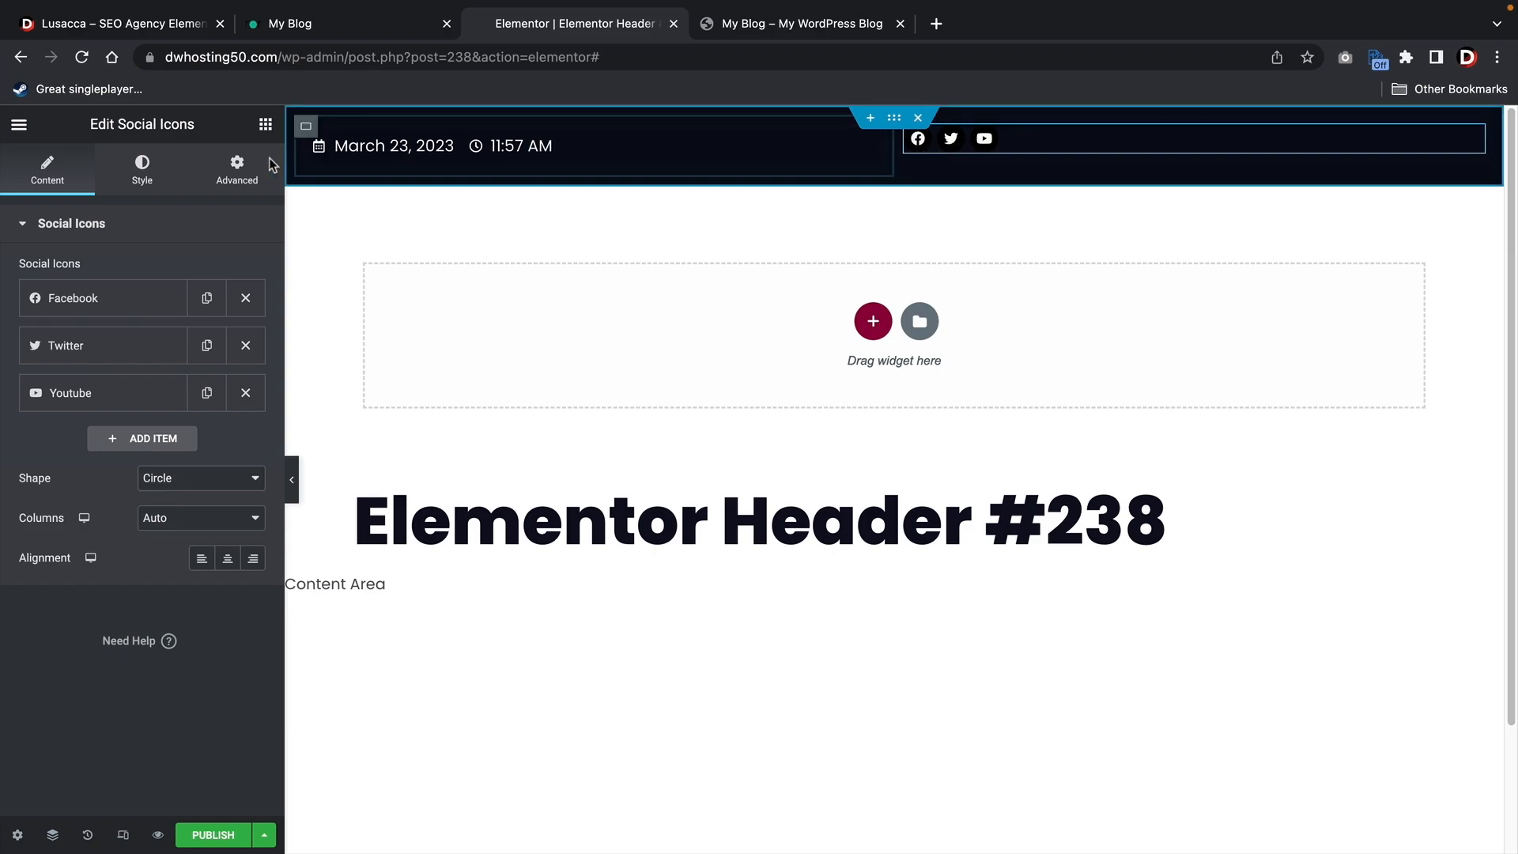
left_click(145, 166)
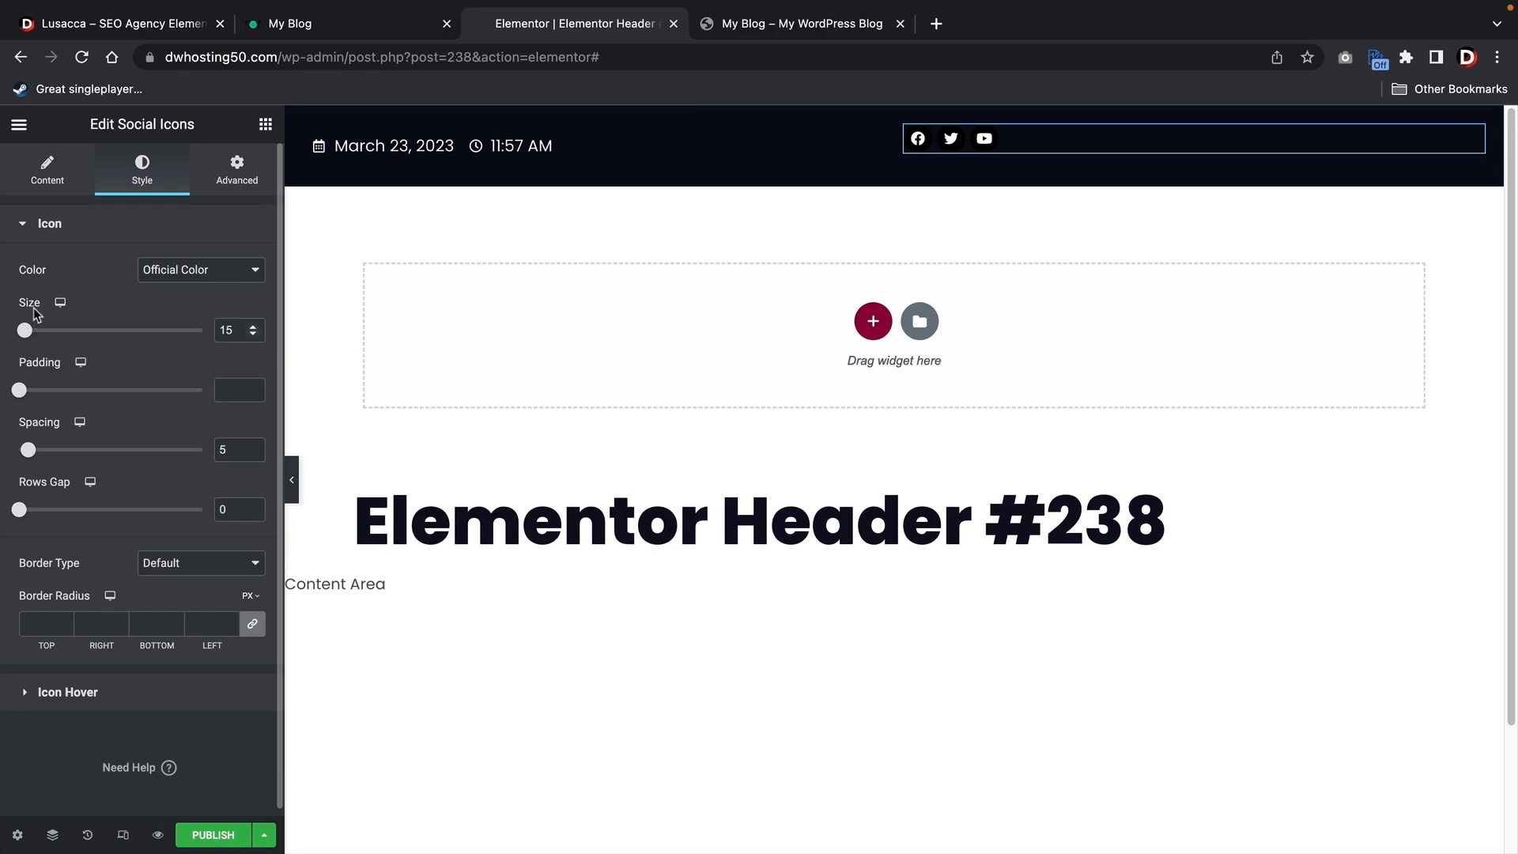
left_click(54, 171)
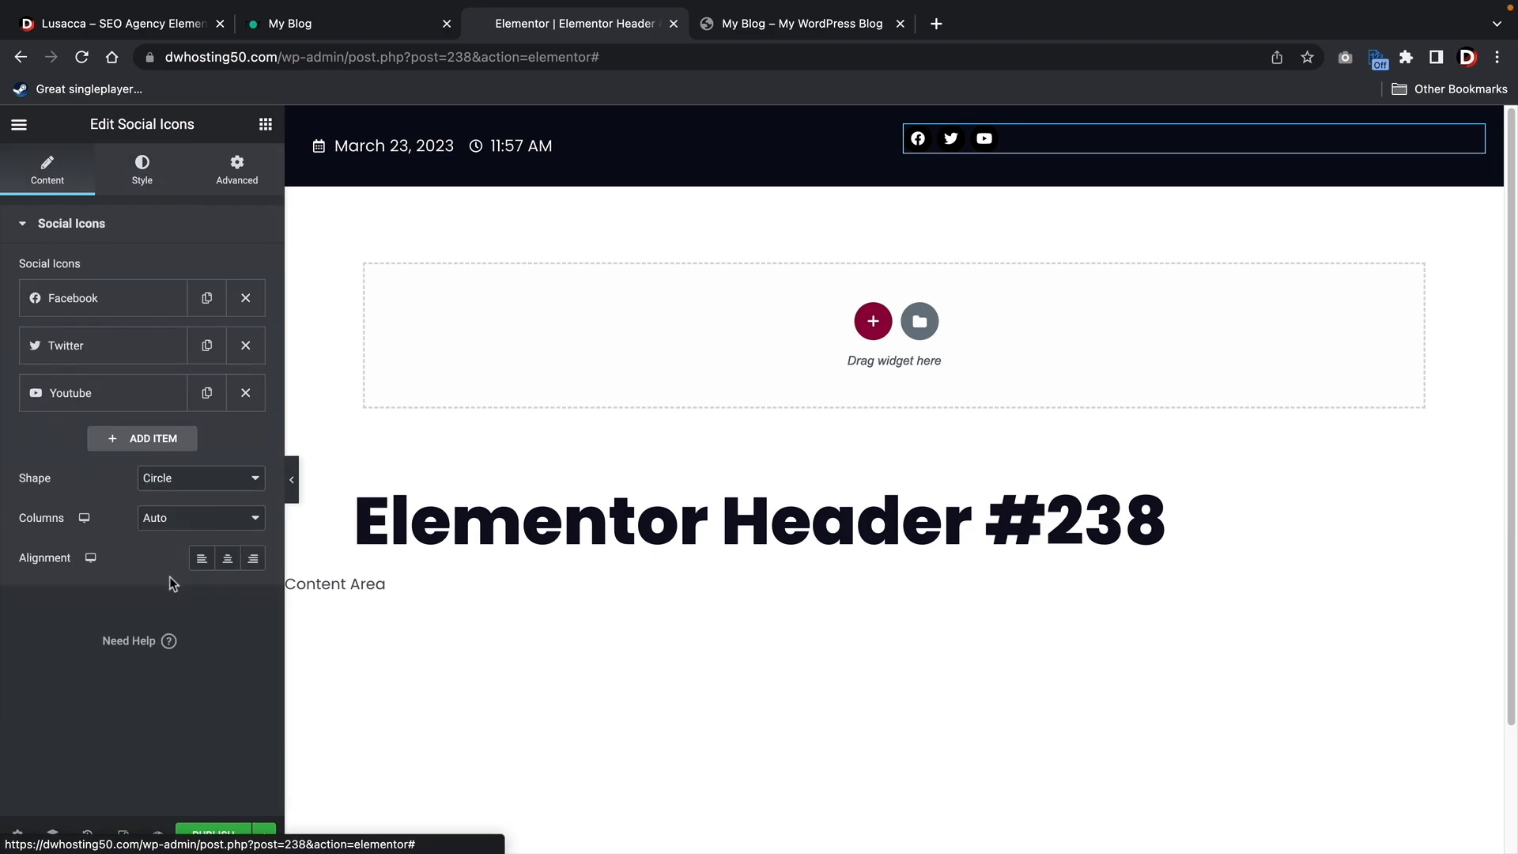
left_click(253, 559)
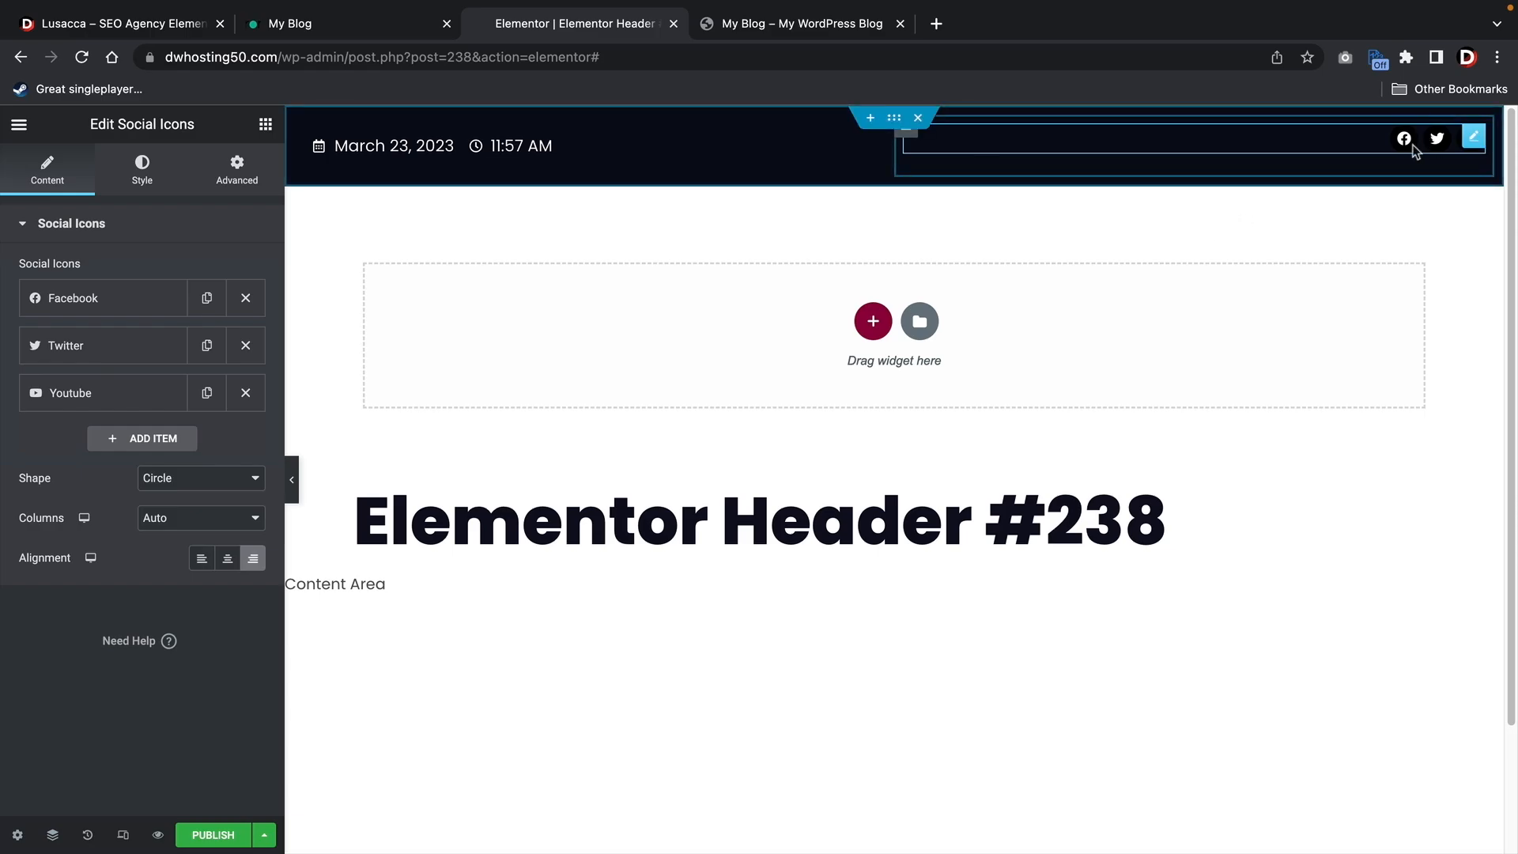
Compare with the reference site's login buttons and add a nested container below the social icons
left_click(300, 25)
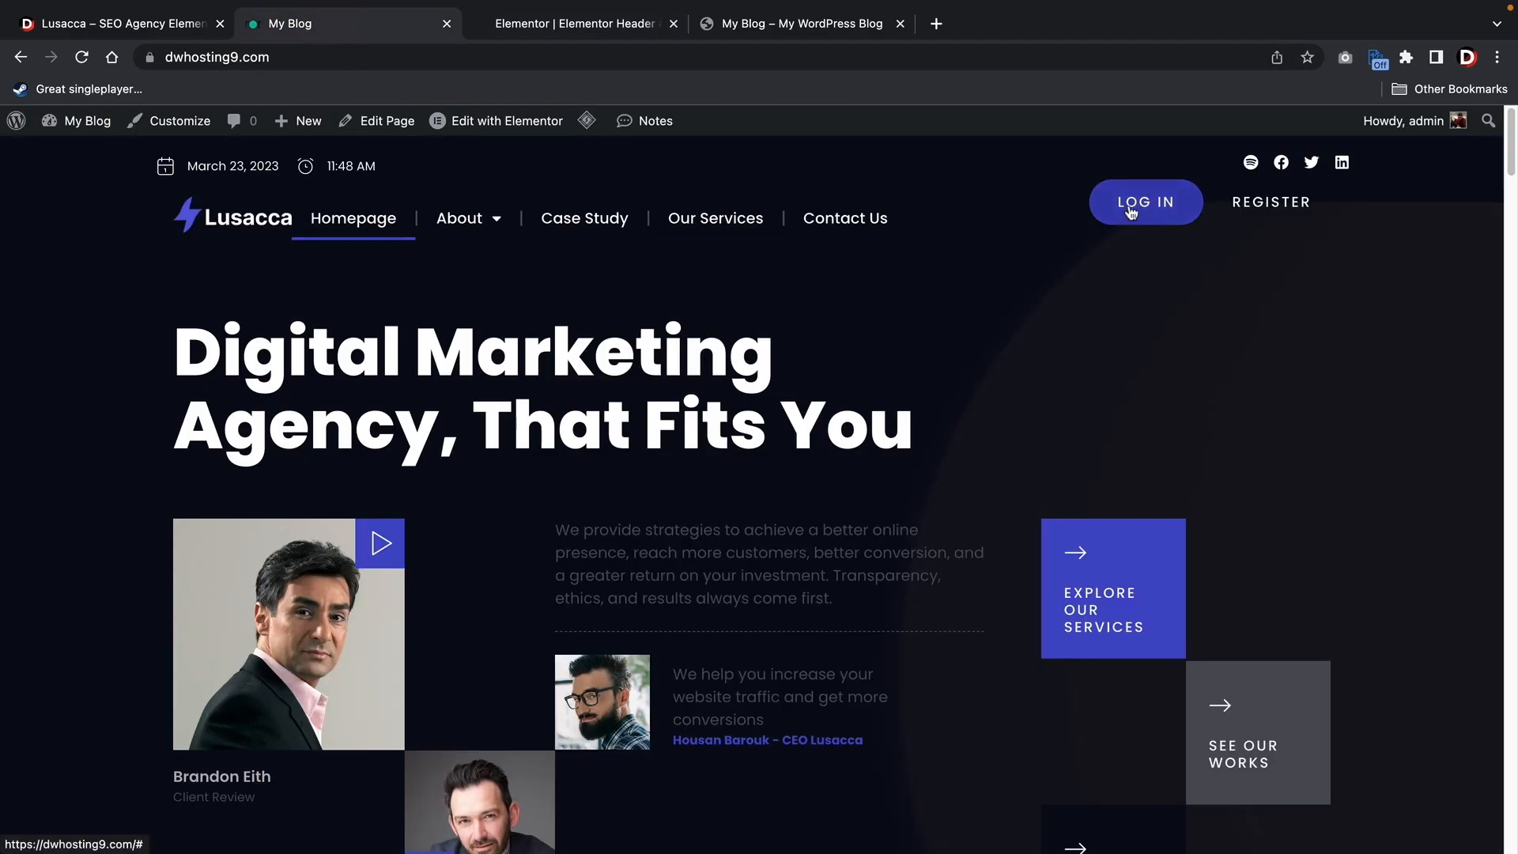
left_click(569, 24)
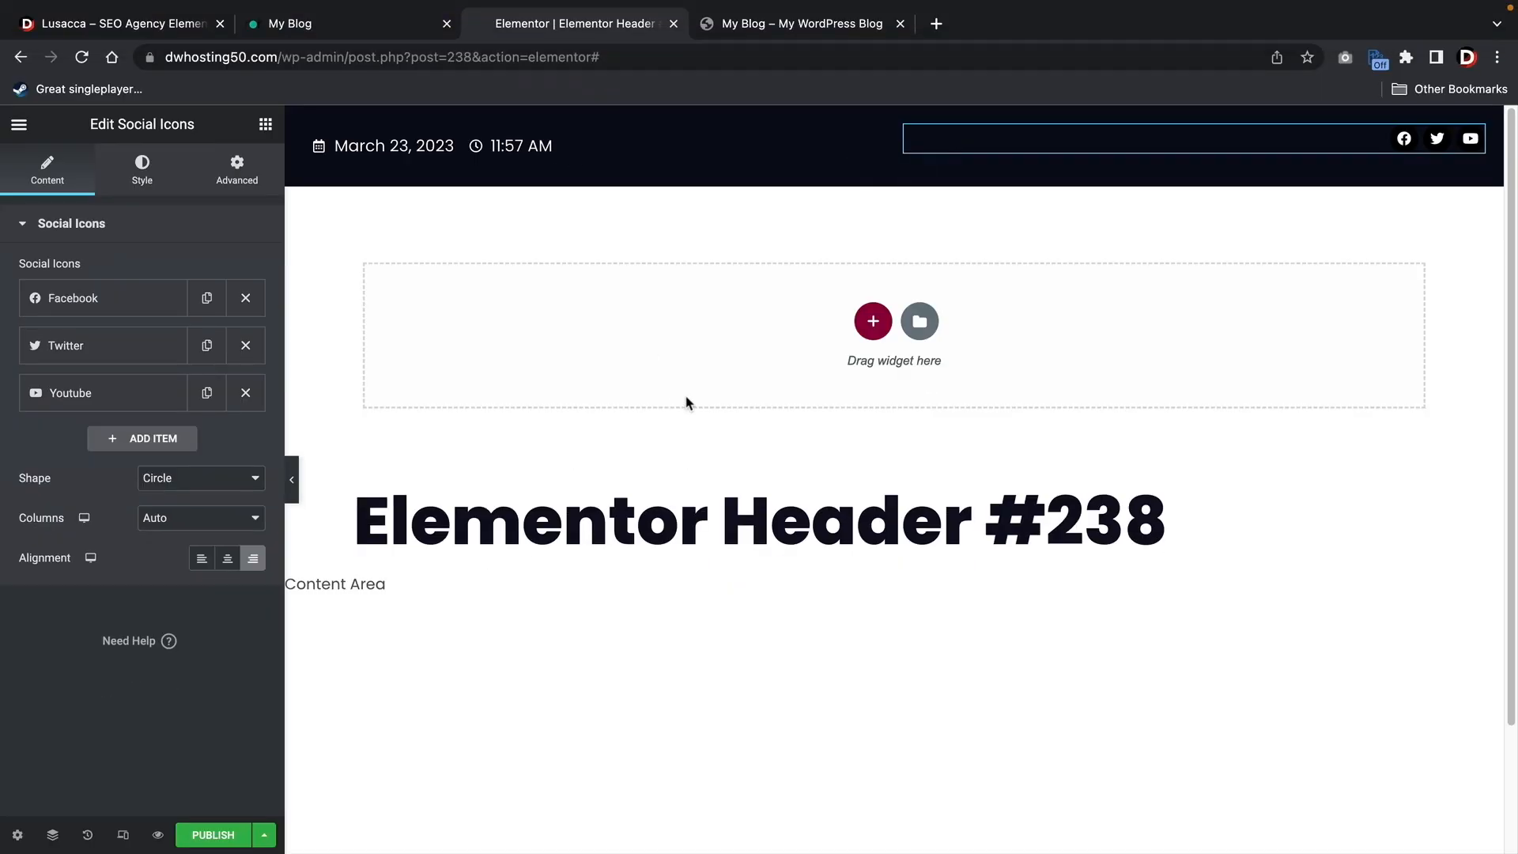
left_click(266, 124)
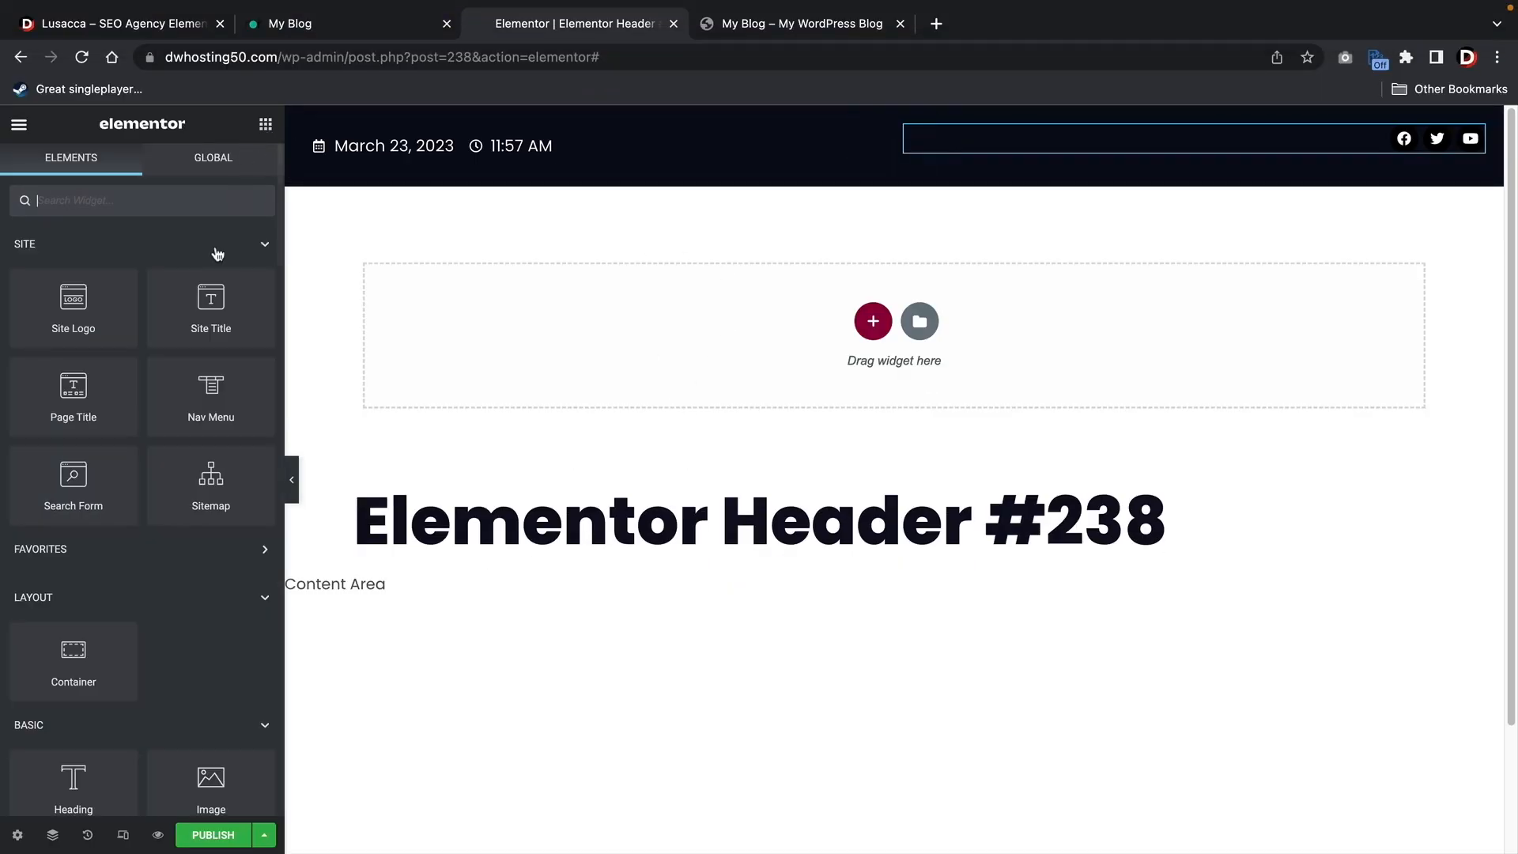
left_click_drag(61, 666, 1395, 146)
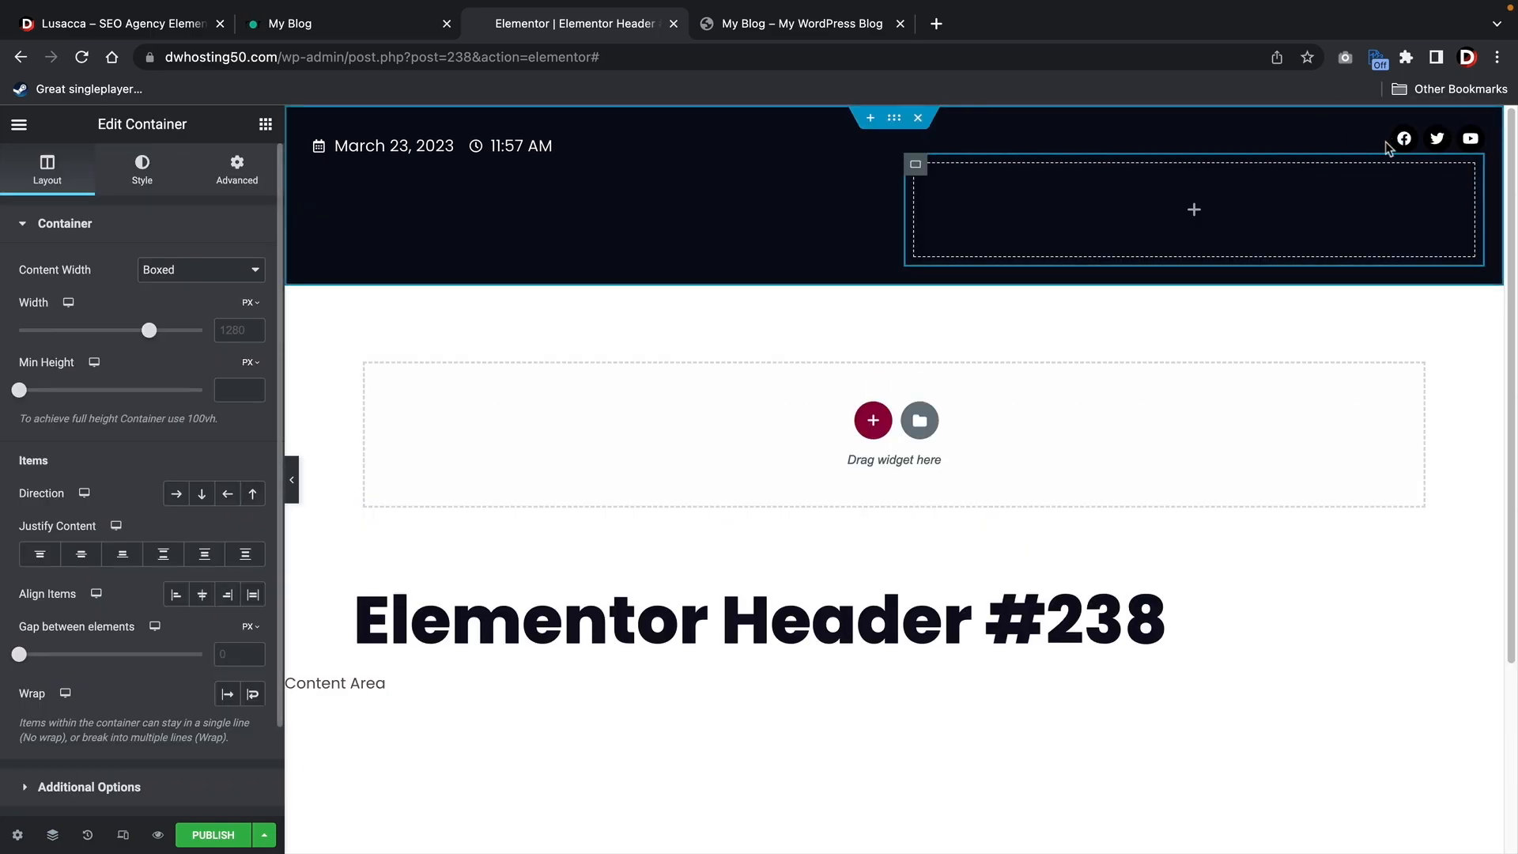
Add a Button widget to the nested container below the social icons
left_click(264, 127)
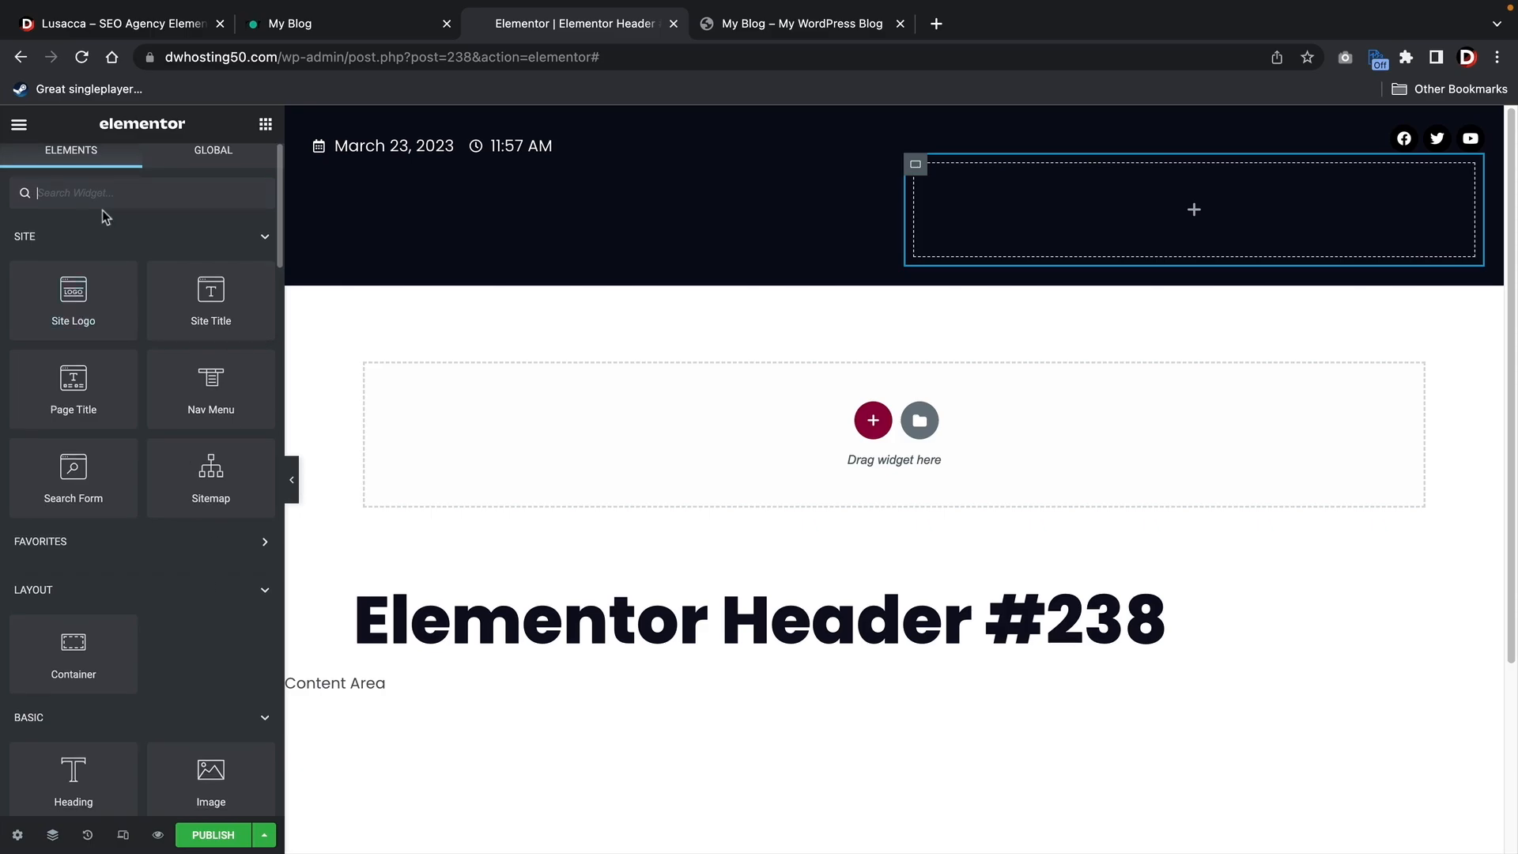
type("button")
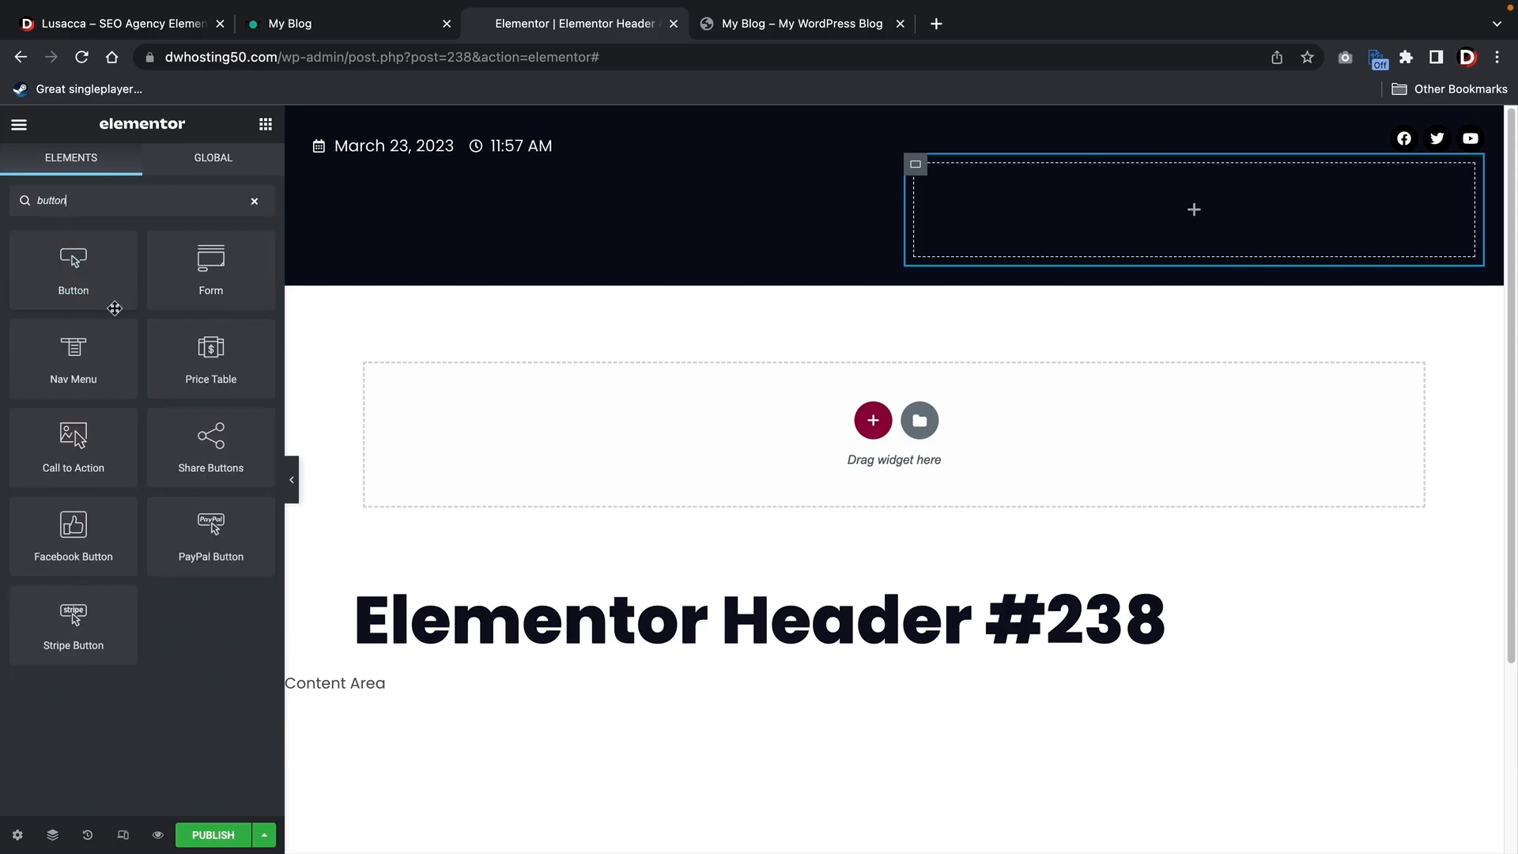
left_click_drag(115, 307, 1122, 220)
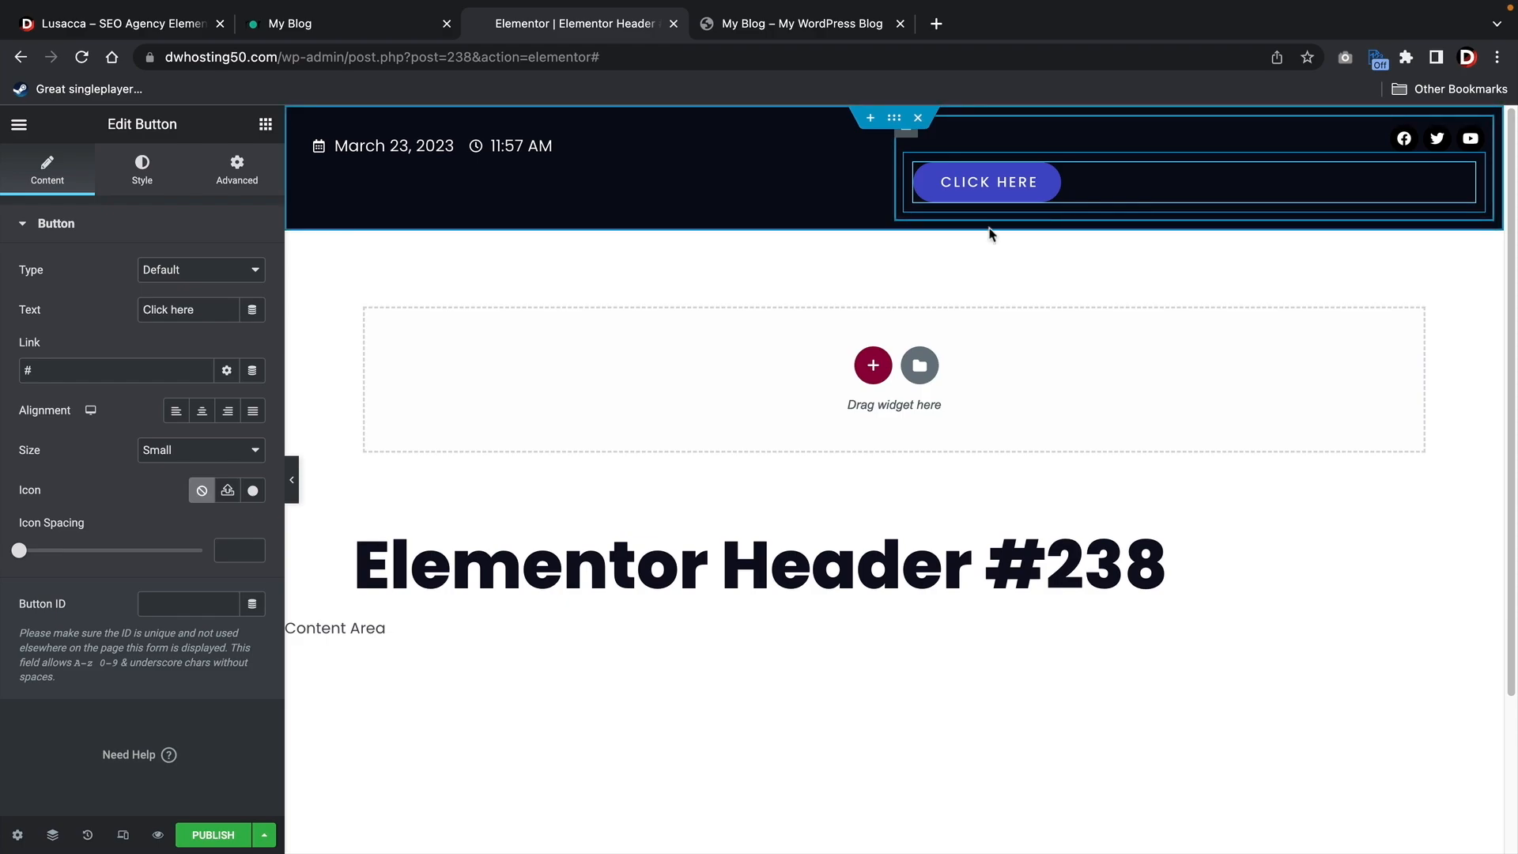
Add a second Button widget to the same nested container
left_click(265, 124)
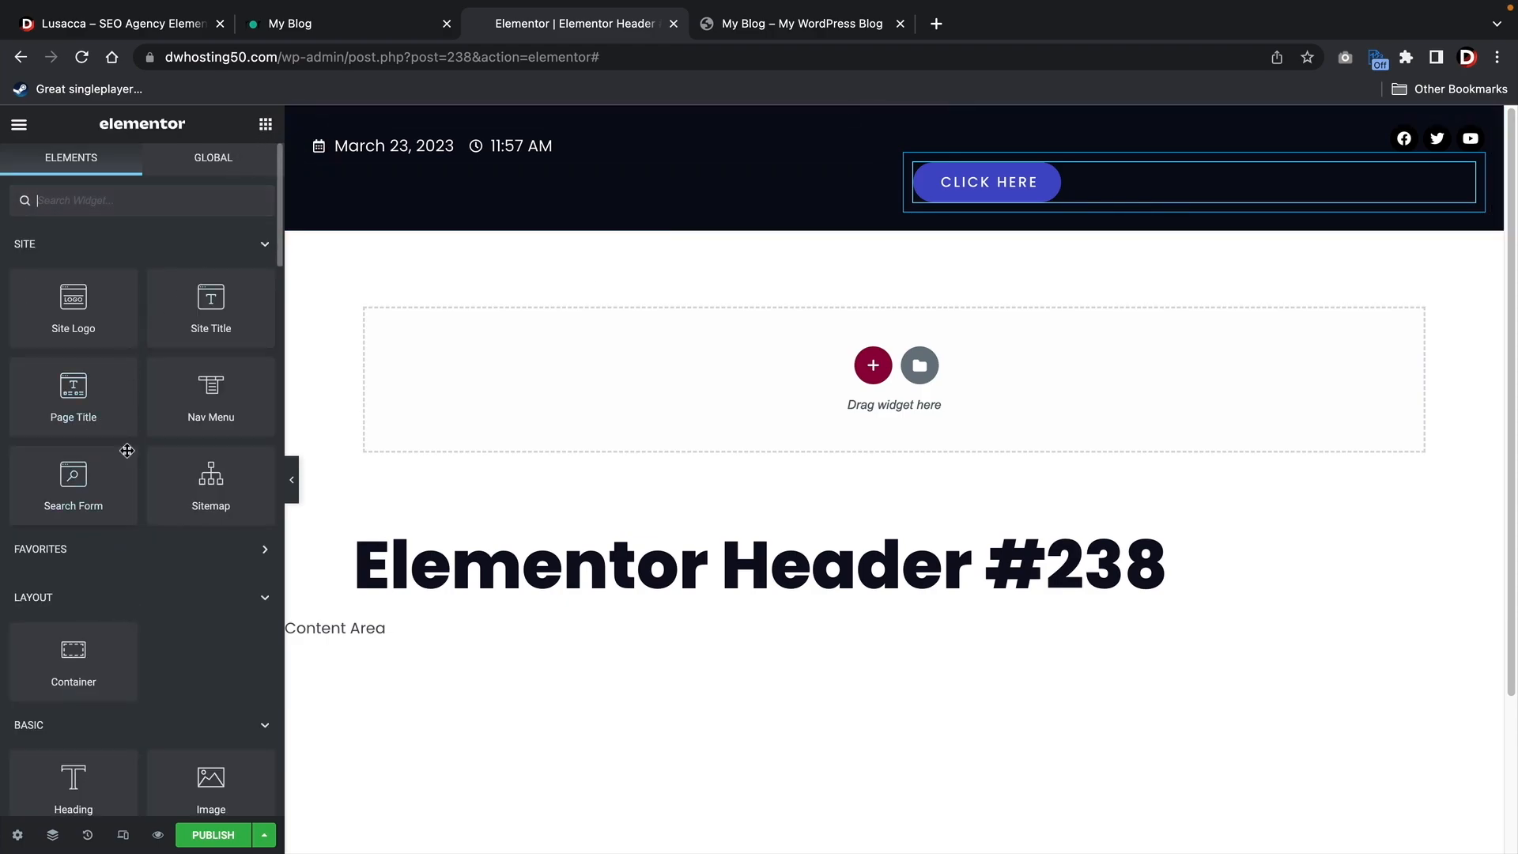
type("butto")
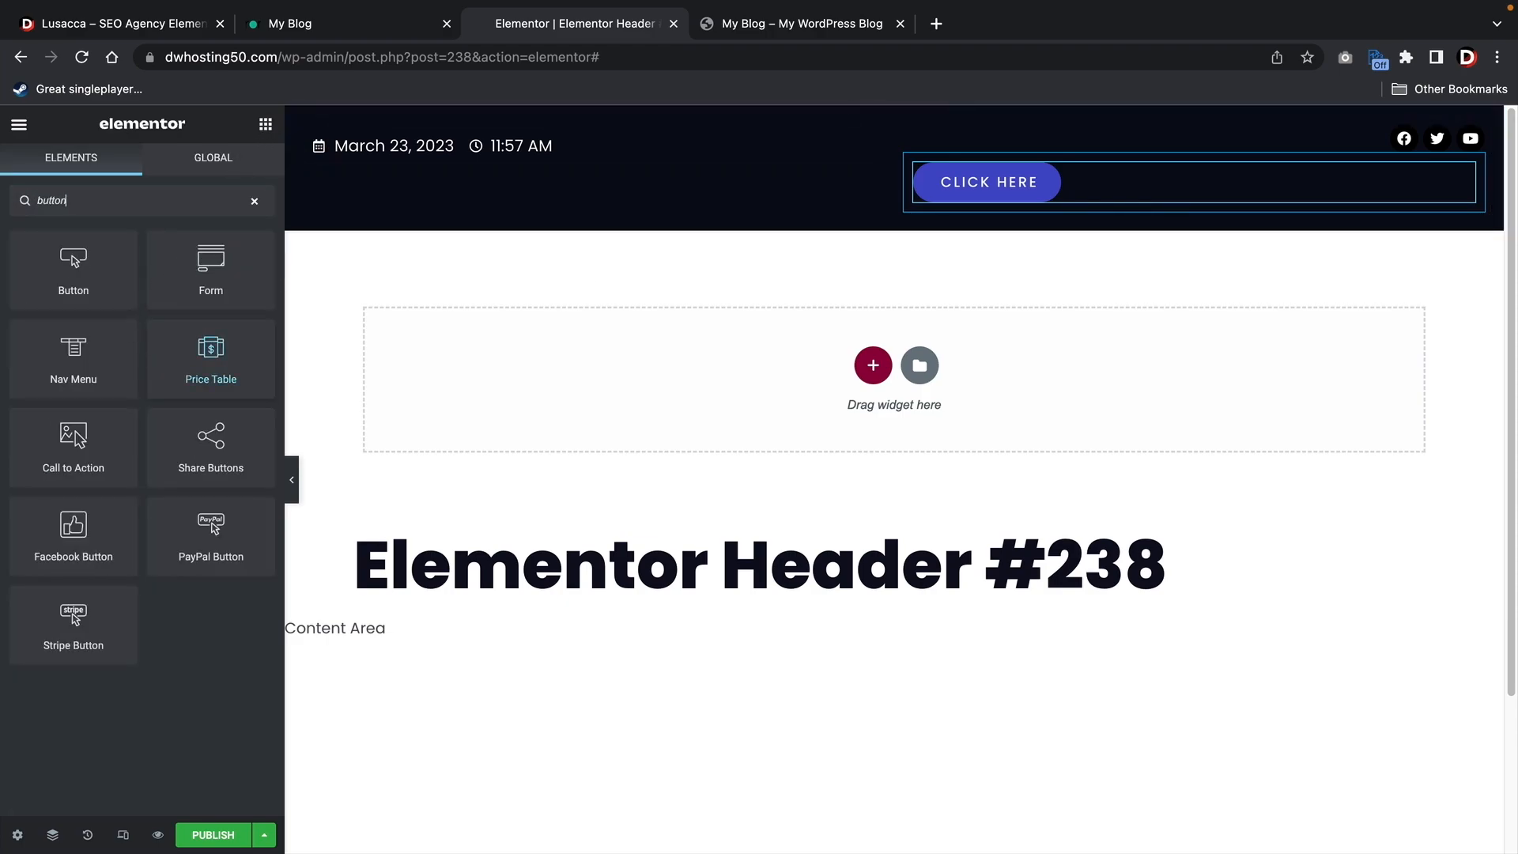
type("n")
left_click_drag(98, 270, 1001, 193)
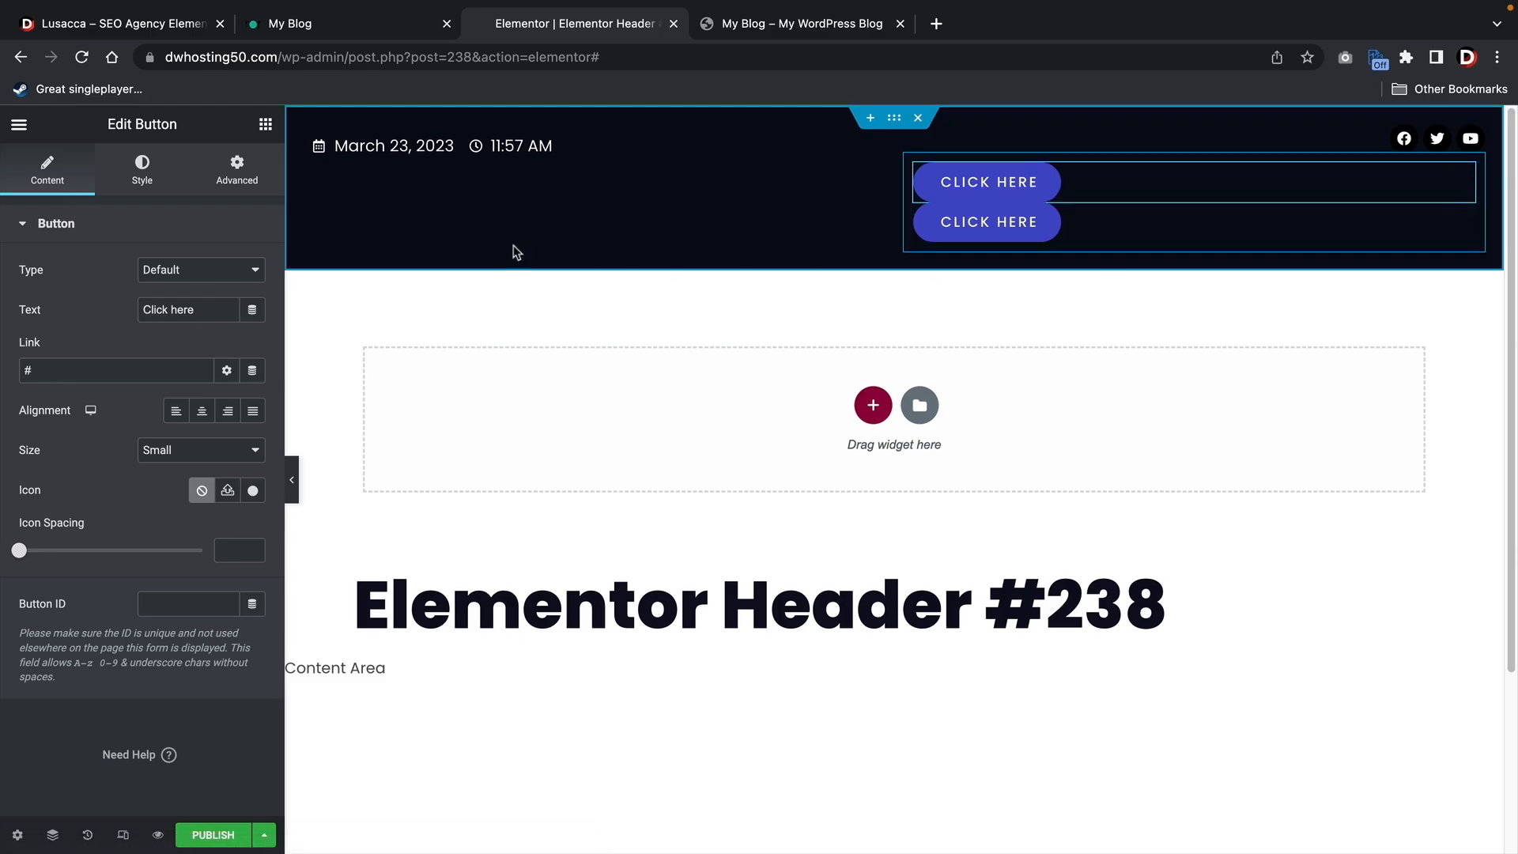
Adjust the letter spacing in the upper button's typography slightly, keeping its blue background colour
left_click(144, 190)
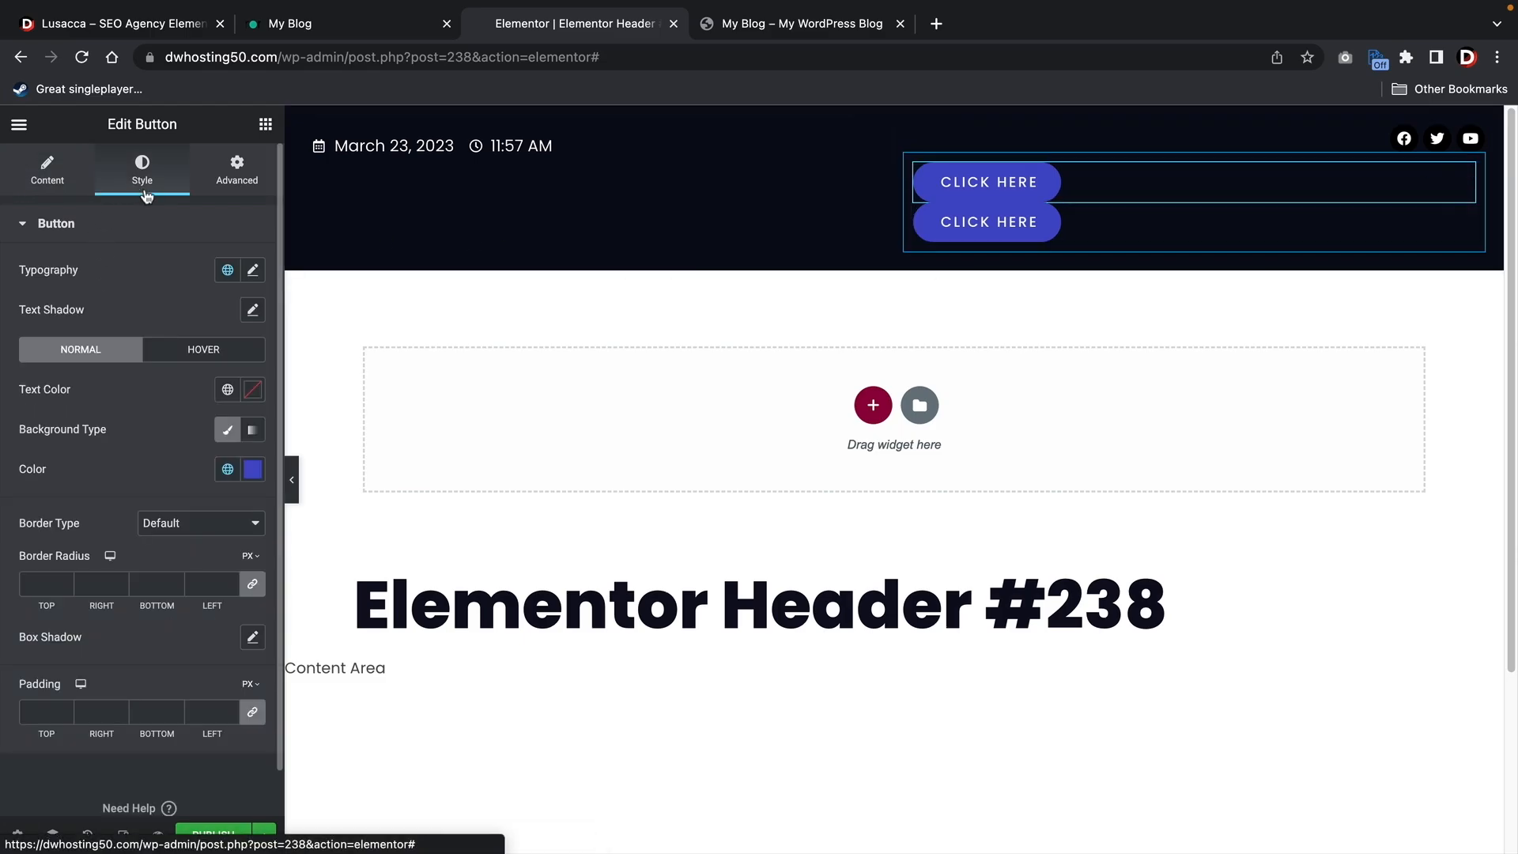
left_click(252, 470)
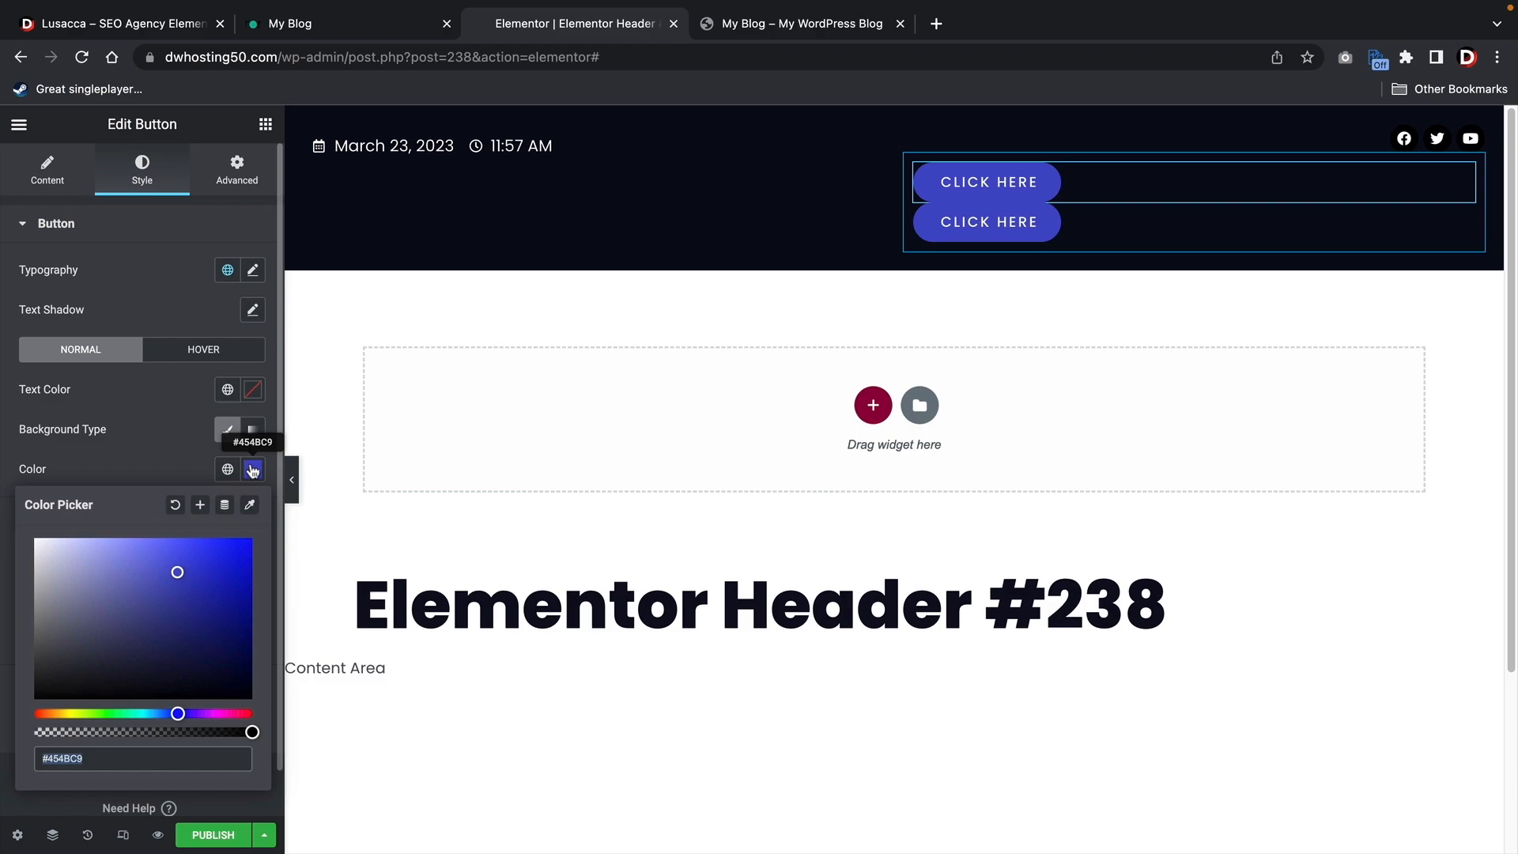
left_click(163, 440)
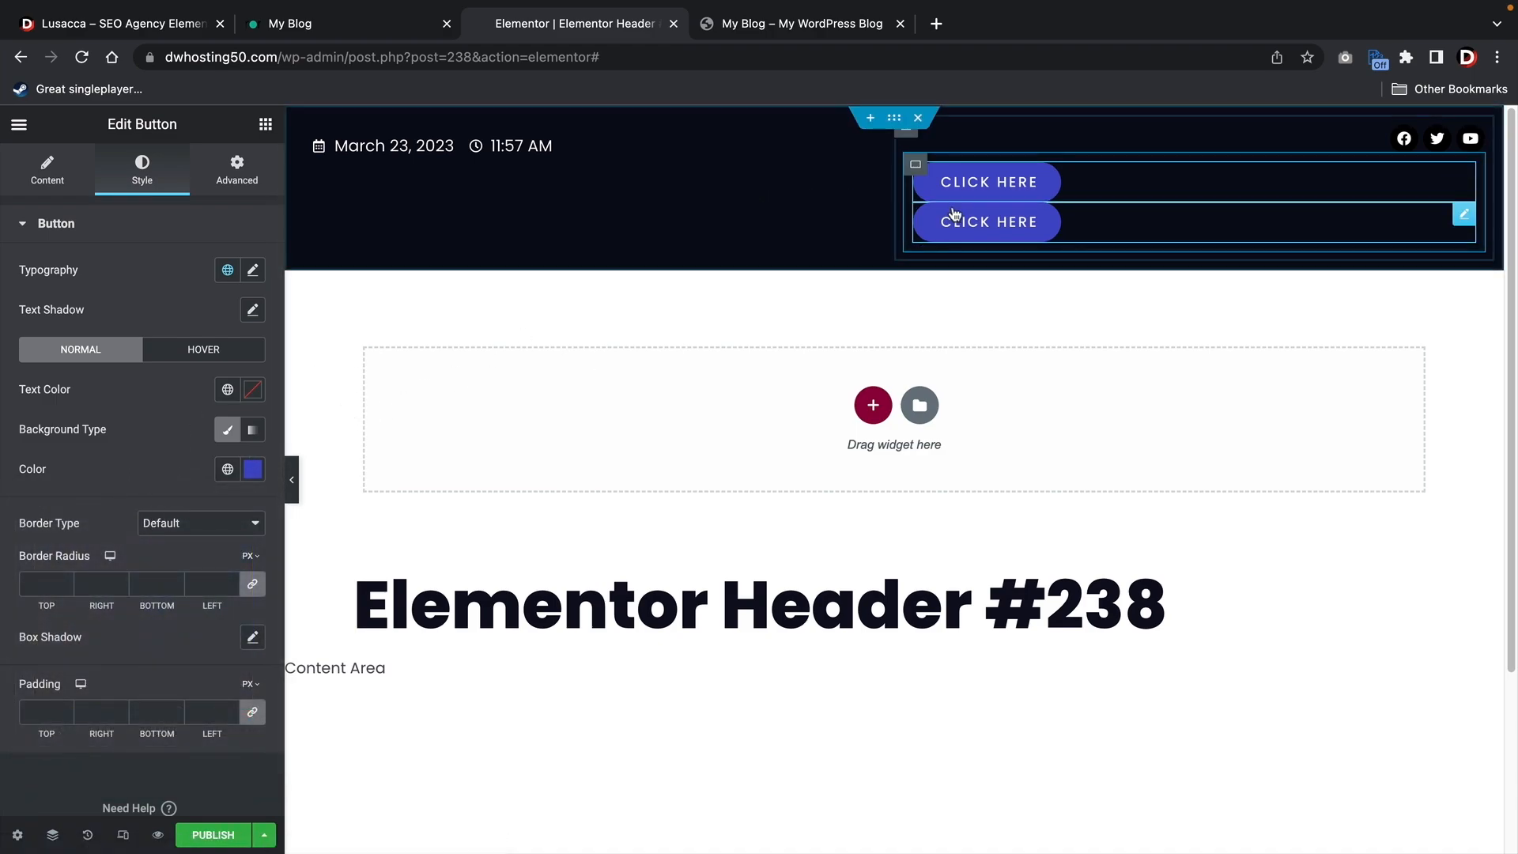
left_click(253, 271)
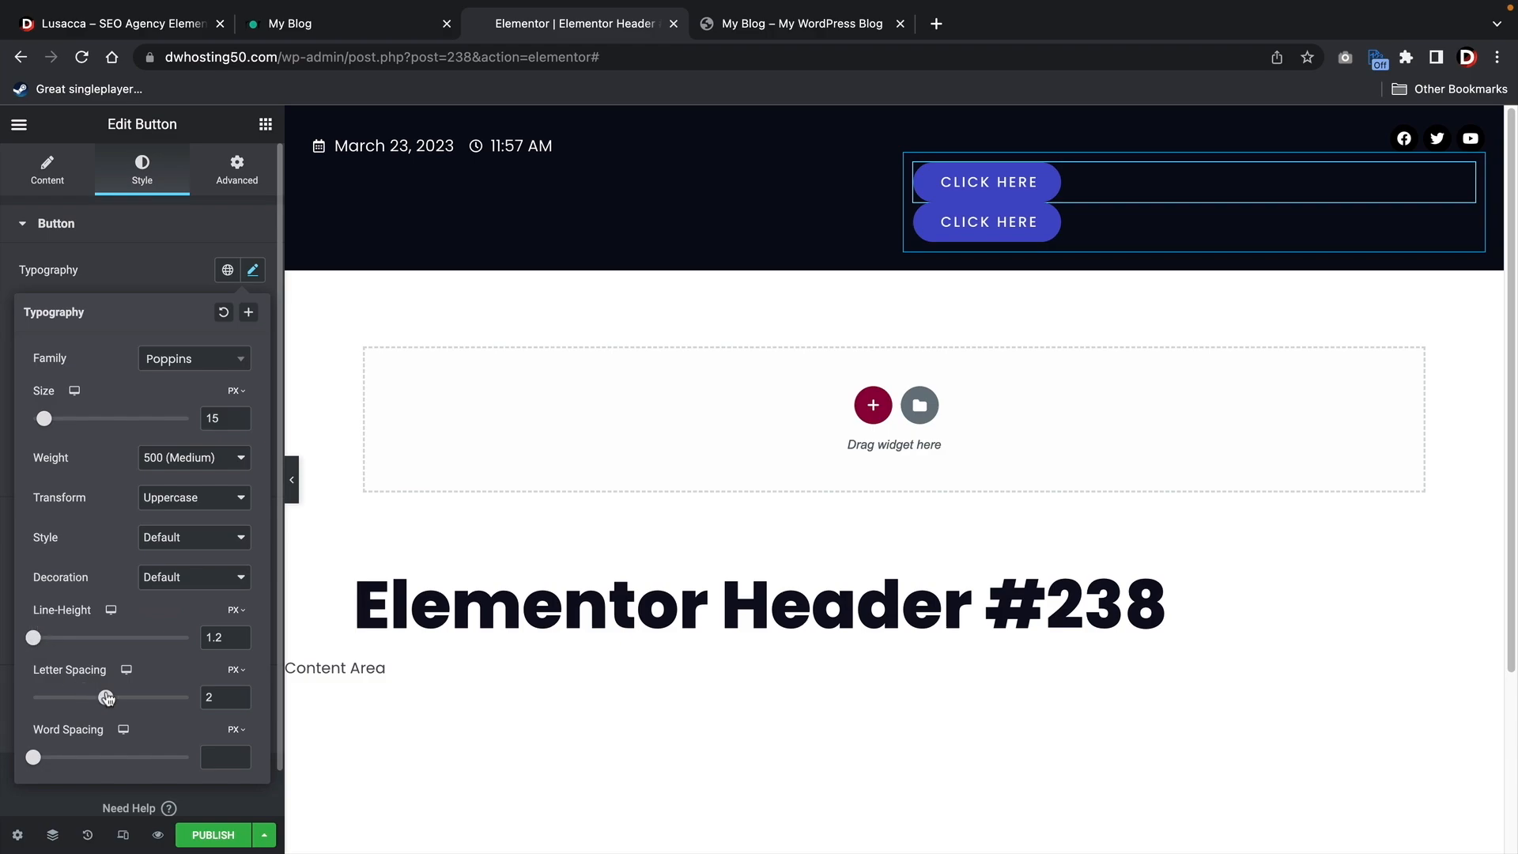
mouse_move(108, 698)
left_mouse_down()
mouse_move(87, 698)
mouse_move(112, 700)
left_mouse_up()
Set the lower button's background colour to black (#000000)
left_click(1019, 222)
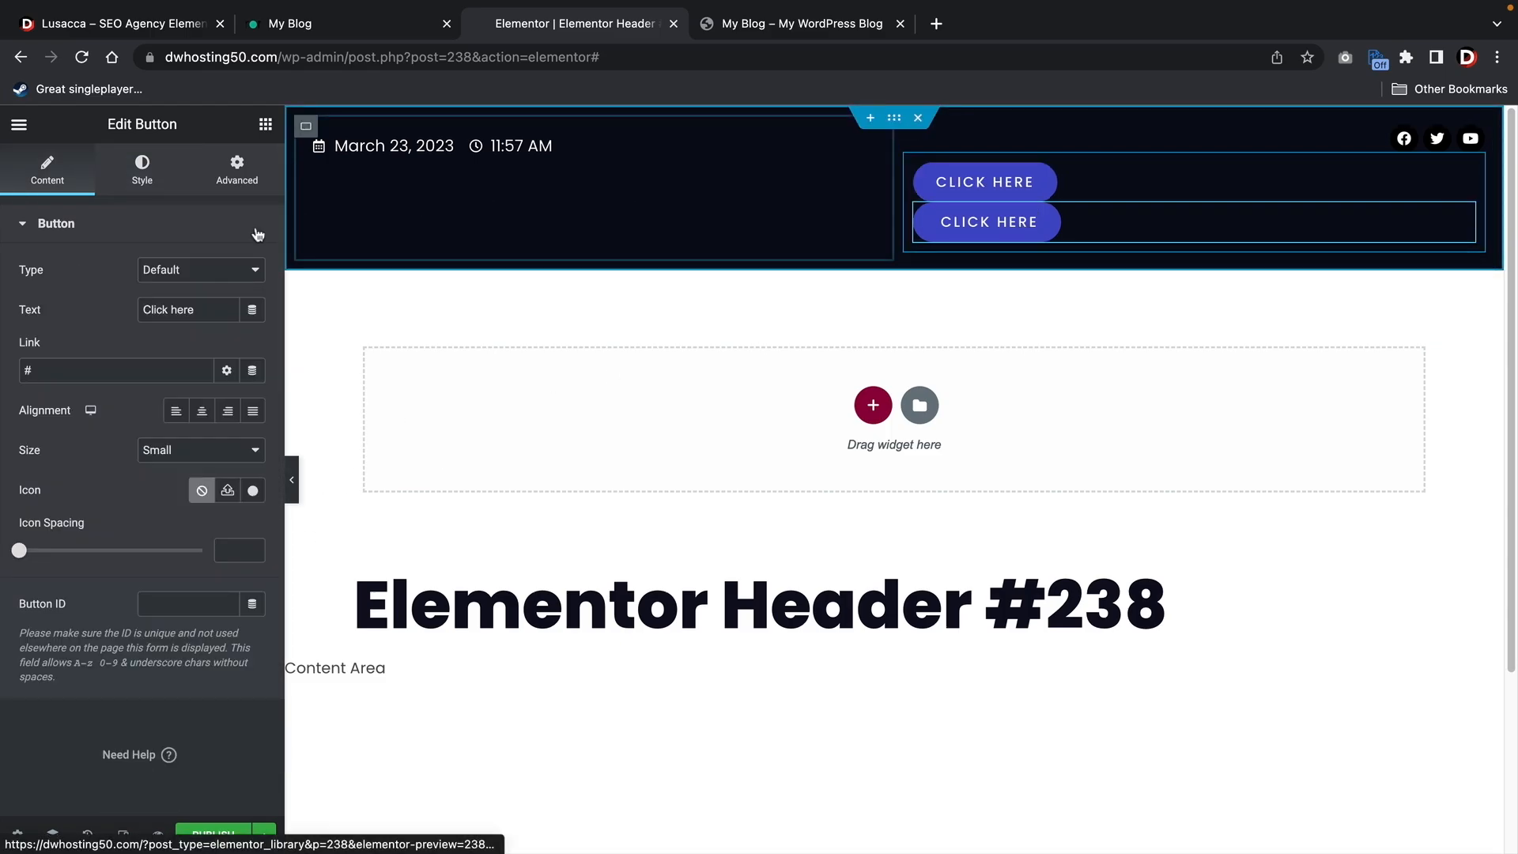
left_click(143, 168)
left_click(253, 469)
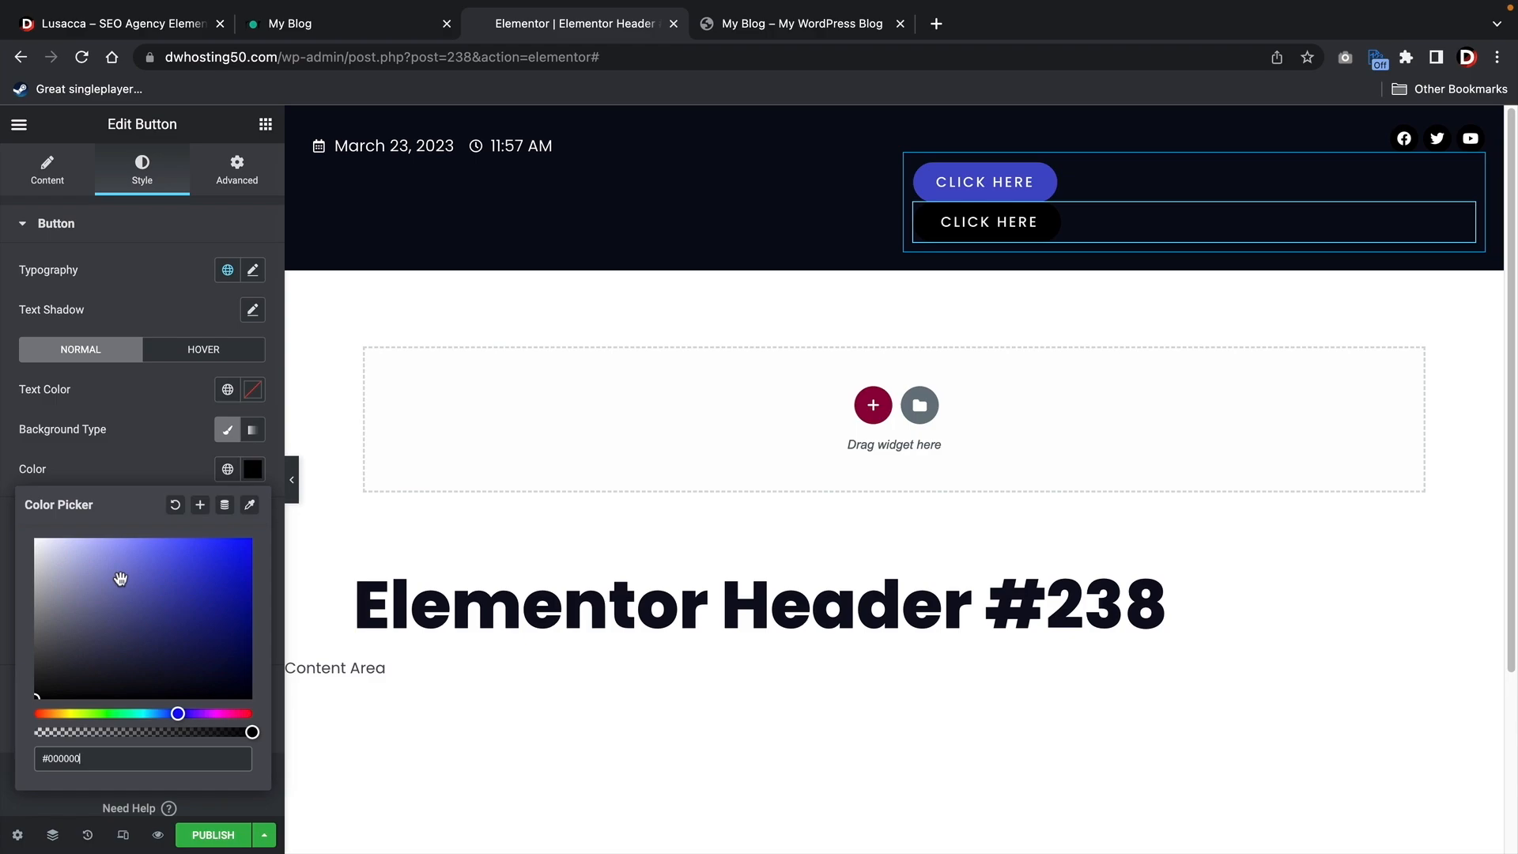
left_click(178, 429)
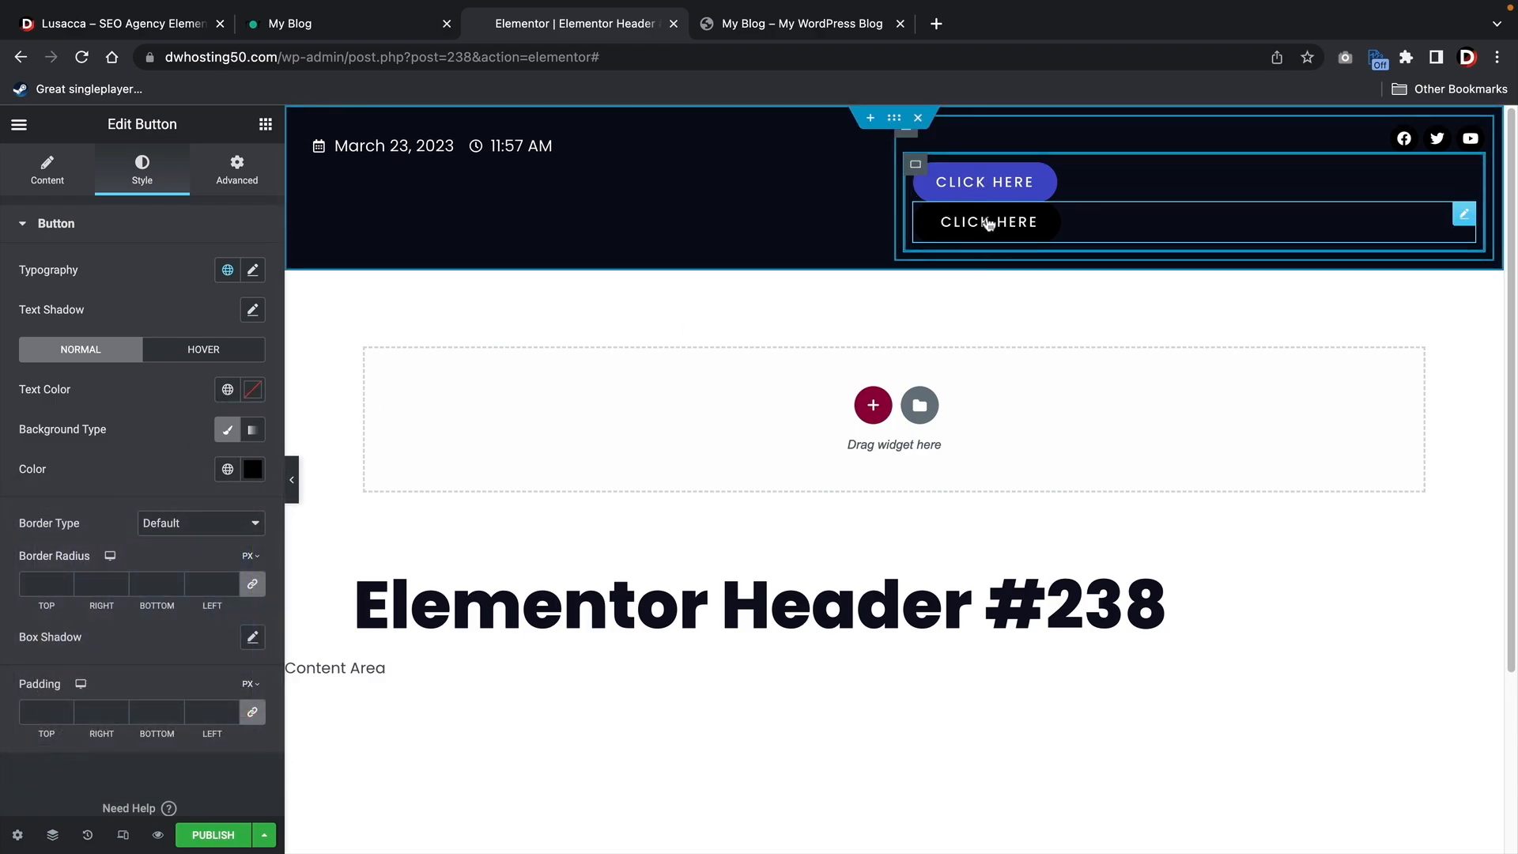
Arrange the two buttons' container in a horizontal row and justify its content to the end
left_click(916, 167)
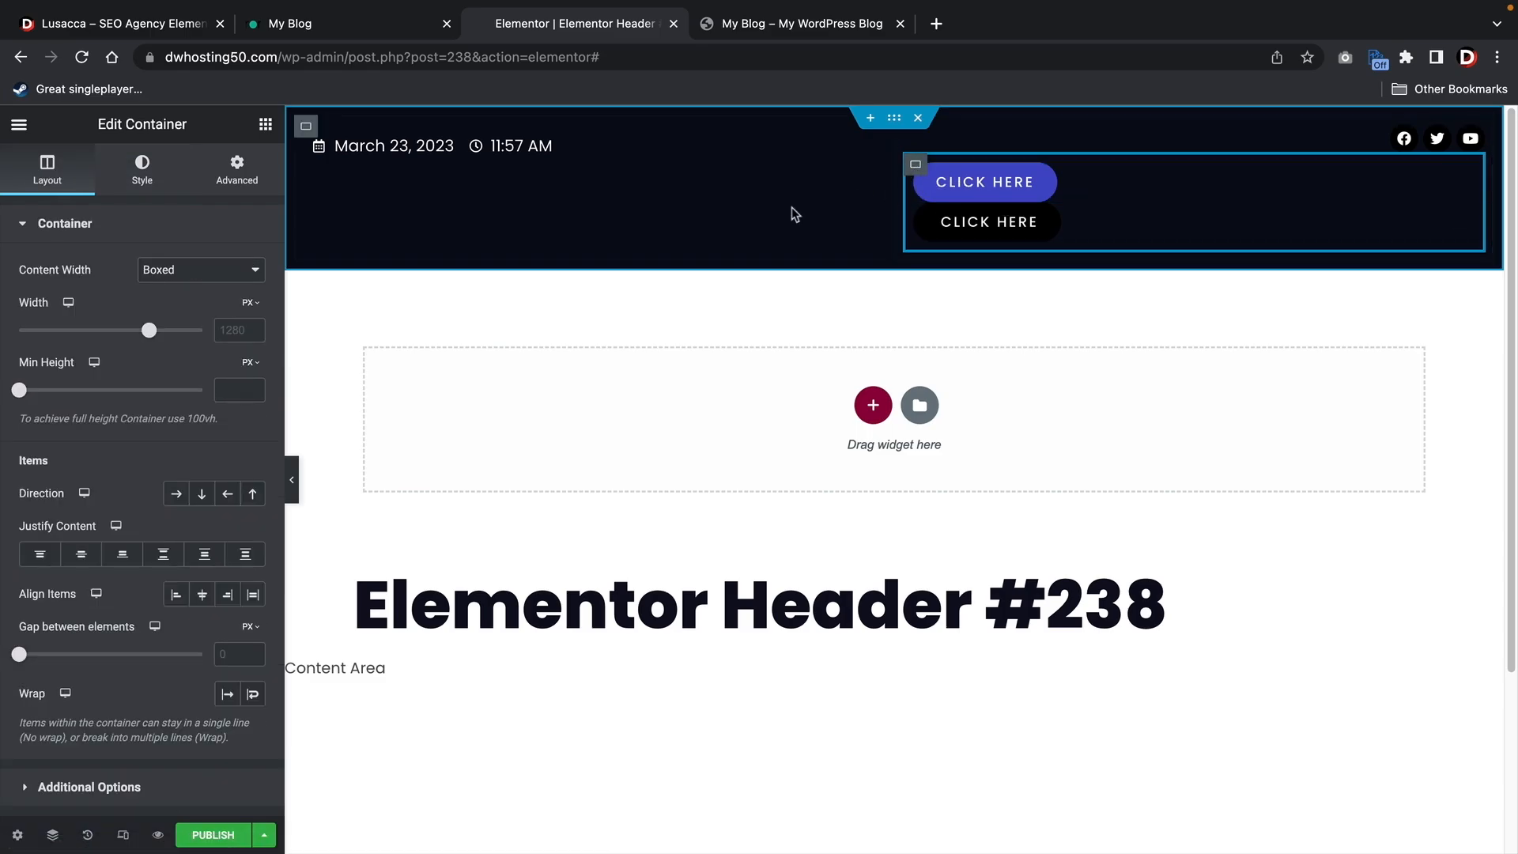
left_click(176, 494)
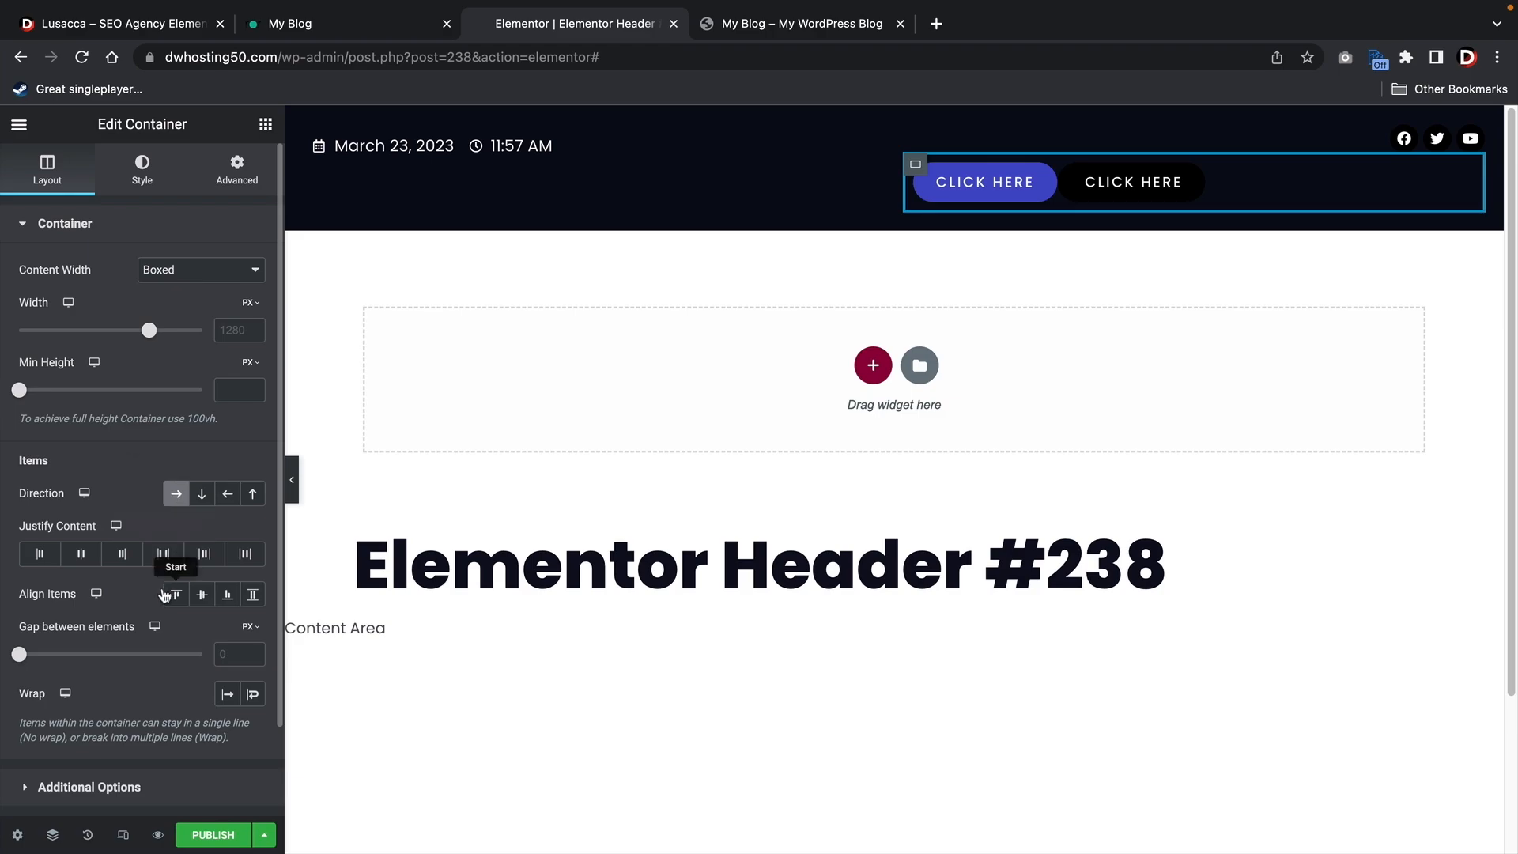
left_click(228, 595)
left_click(122, 554)
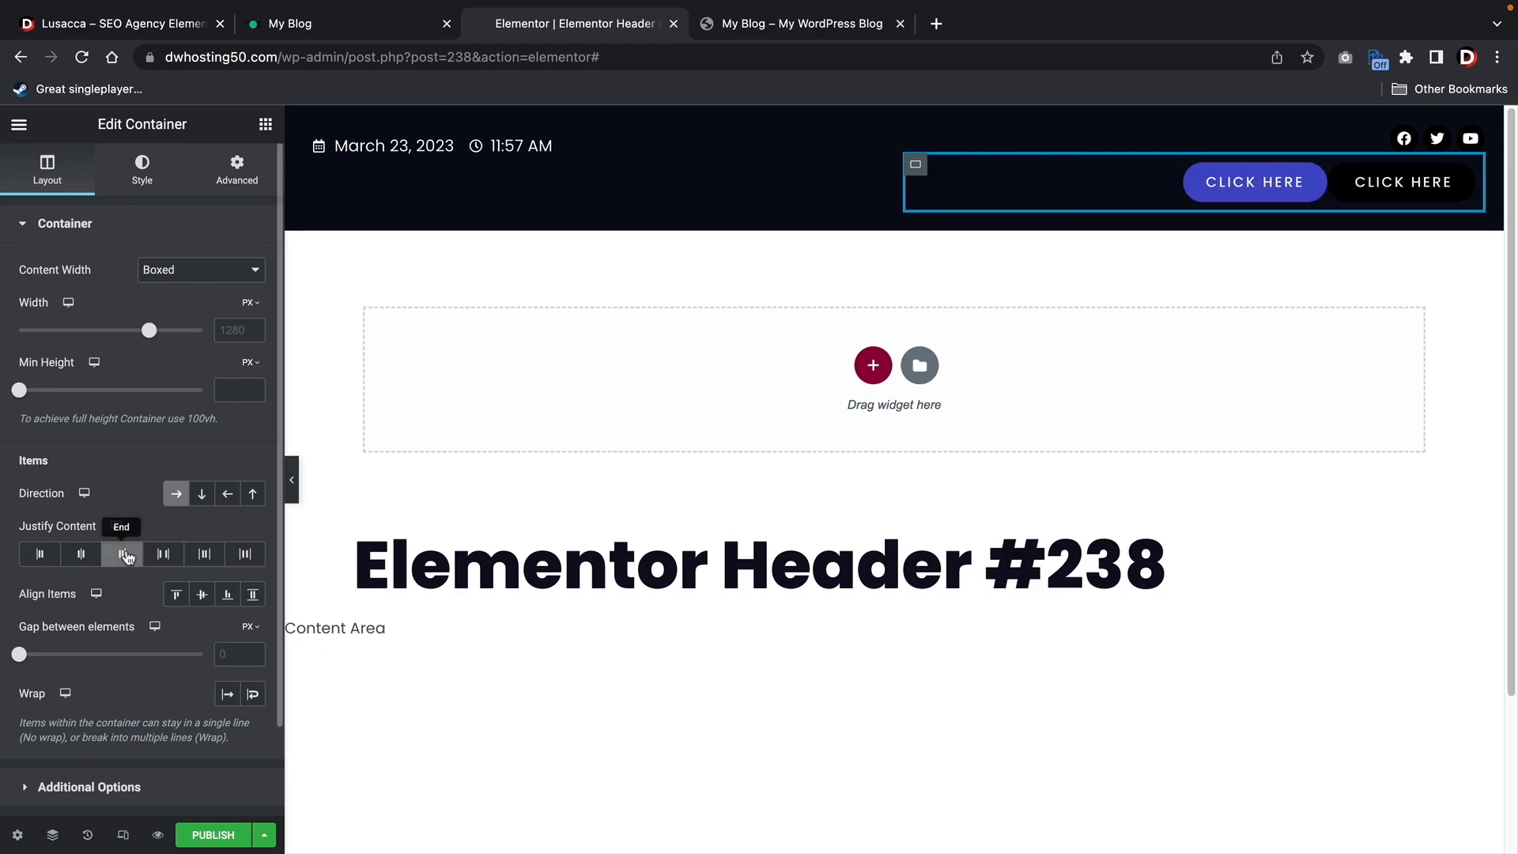
Change the black button's text to "Register"
left_click(1407, 185)
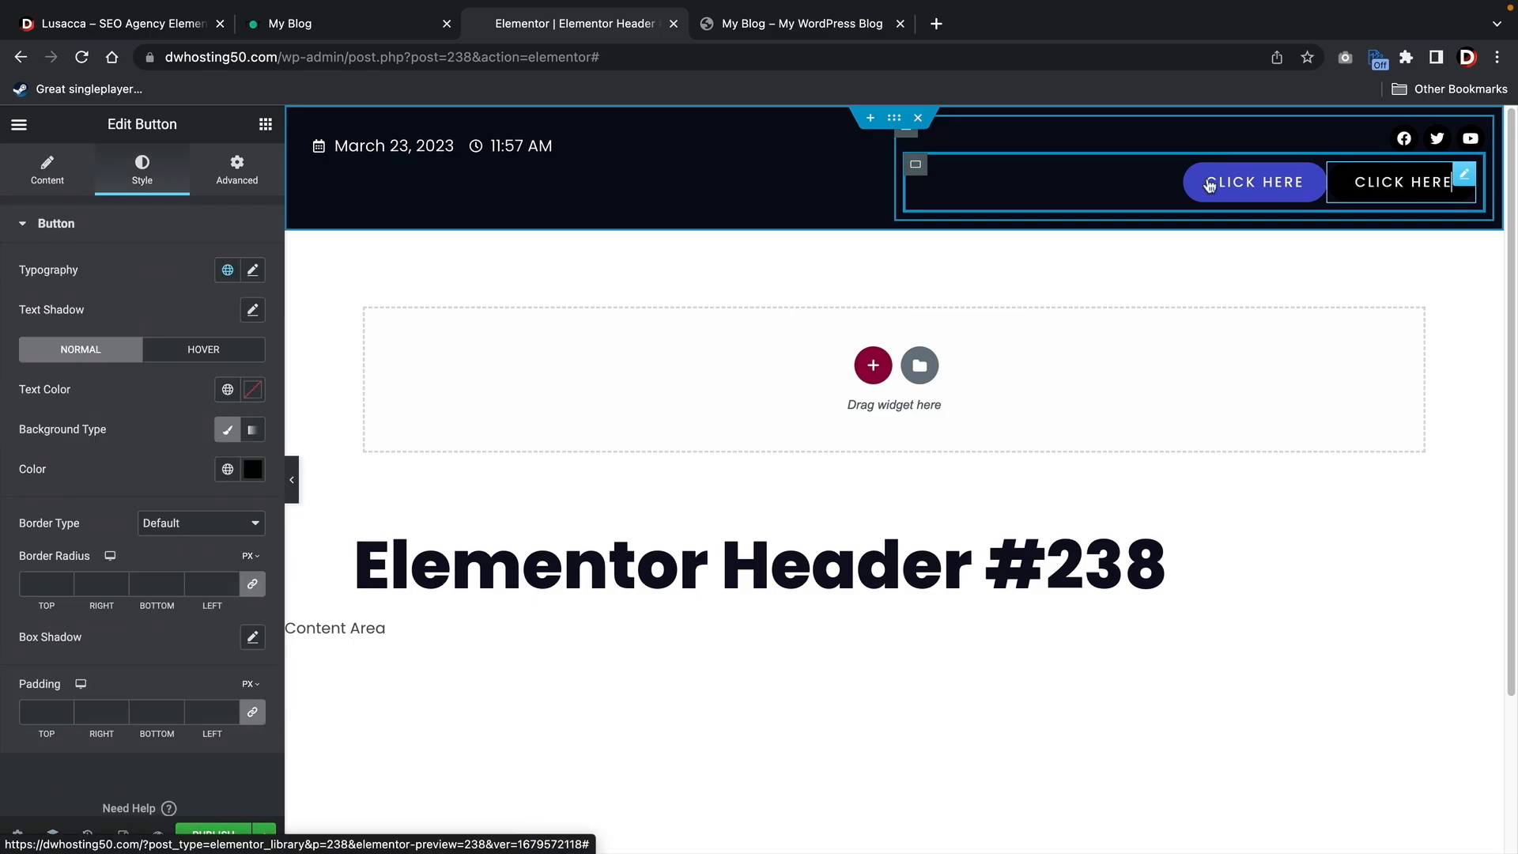
left_click(47, 168)
left_click(185, 309)
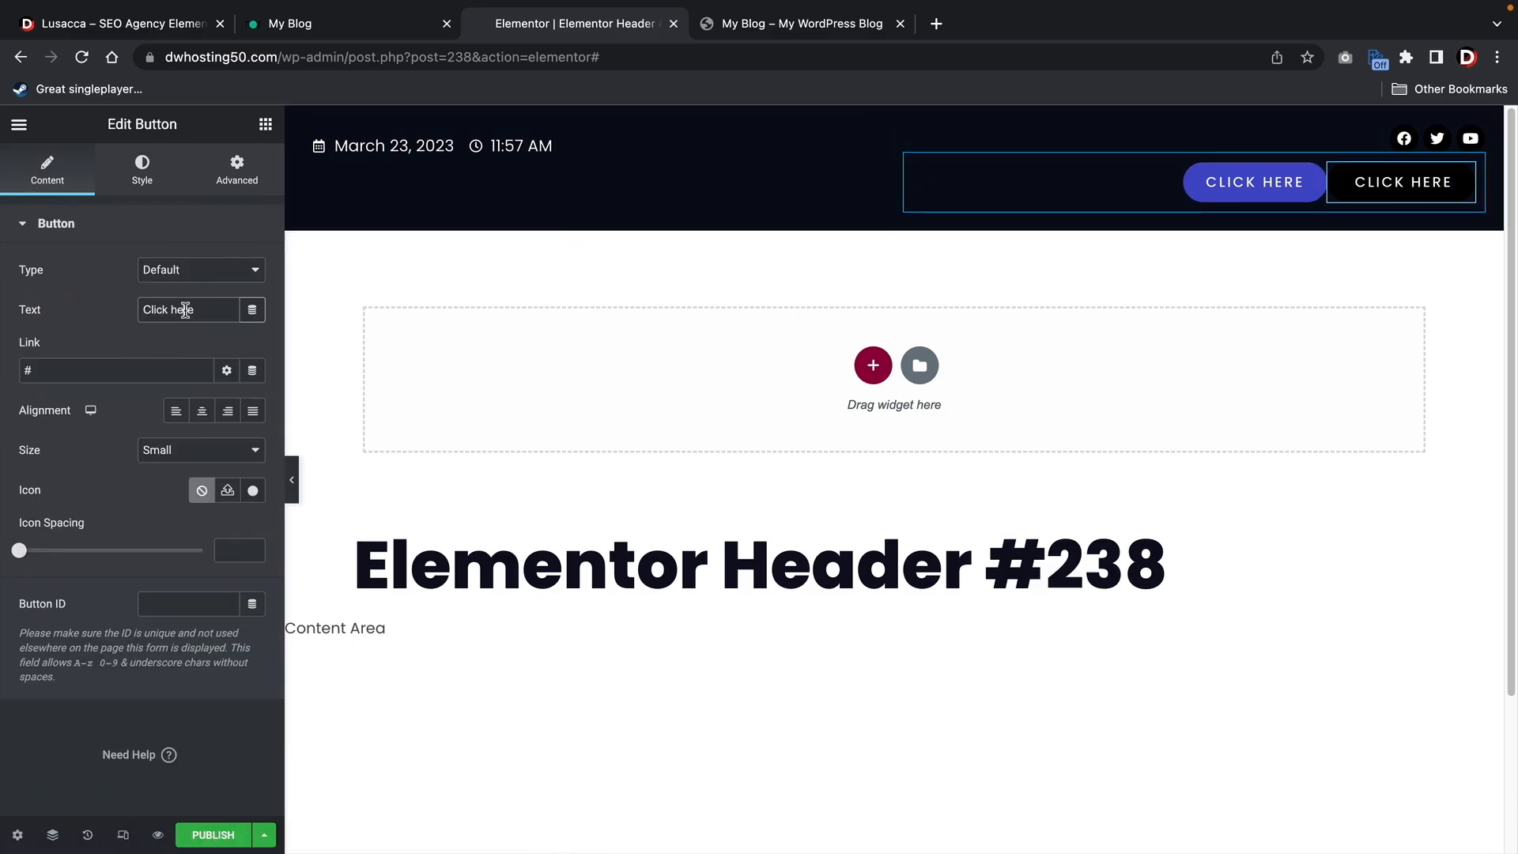
key("super+a")
type("Register")
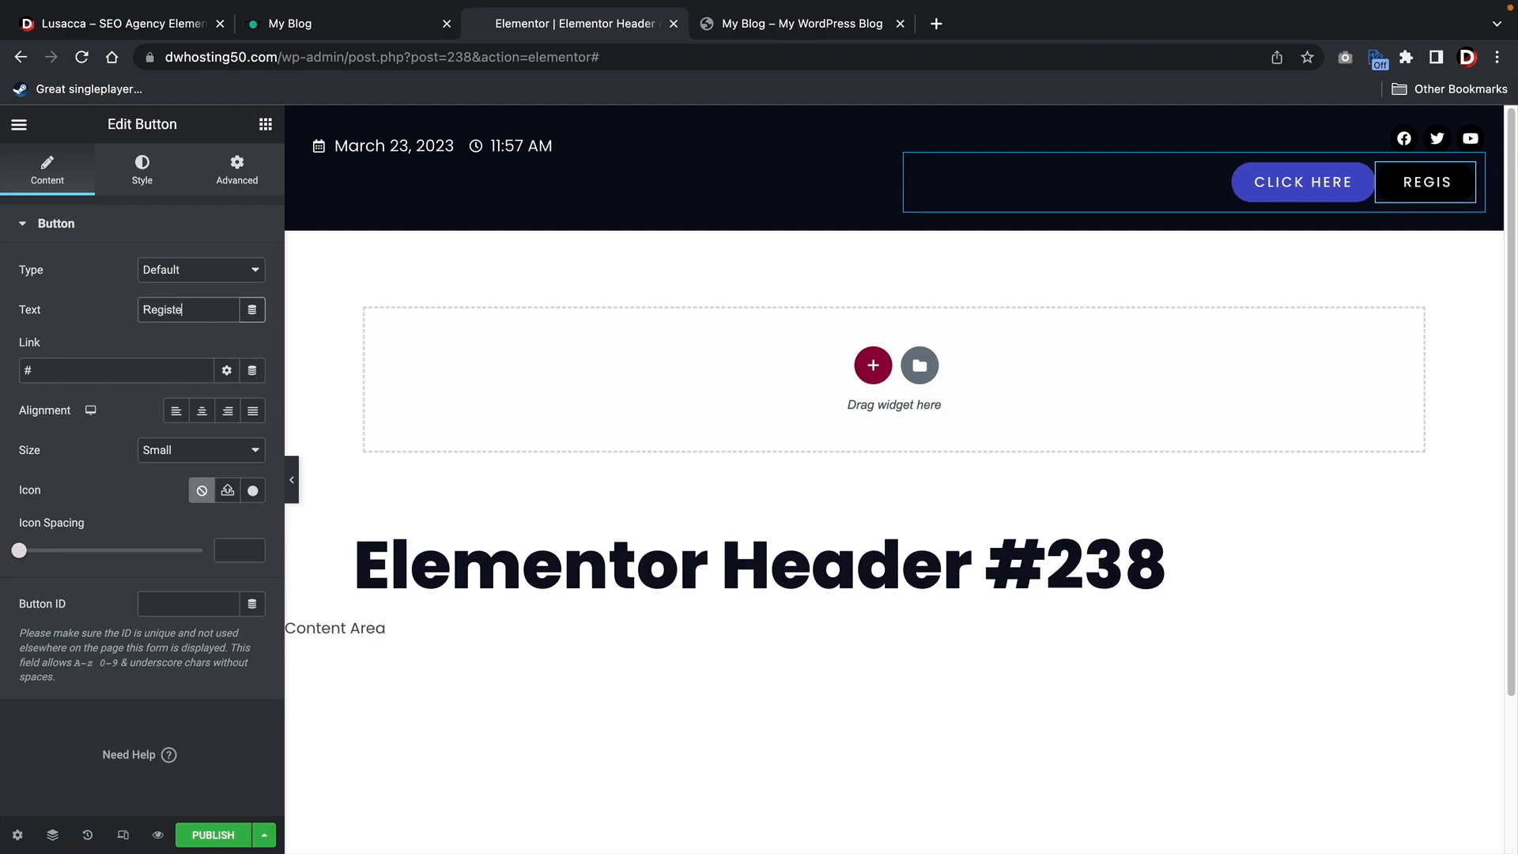
Change the blue button's text to "Account"
left_click(1249, 183)
left_click(48, 168)
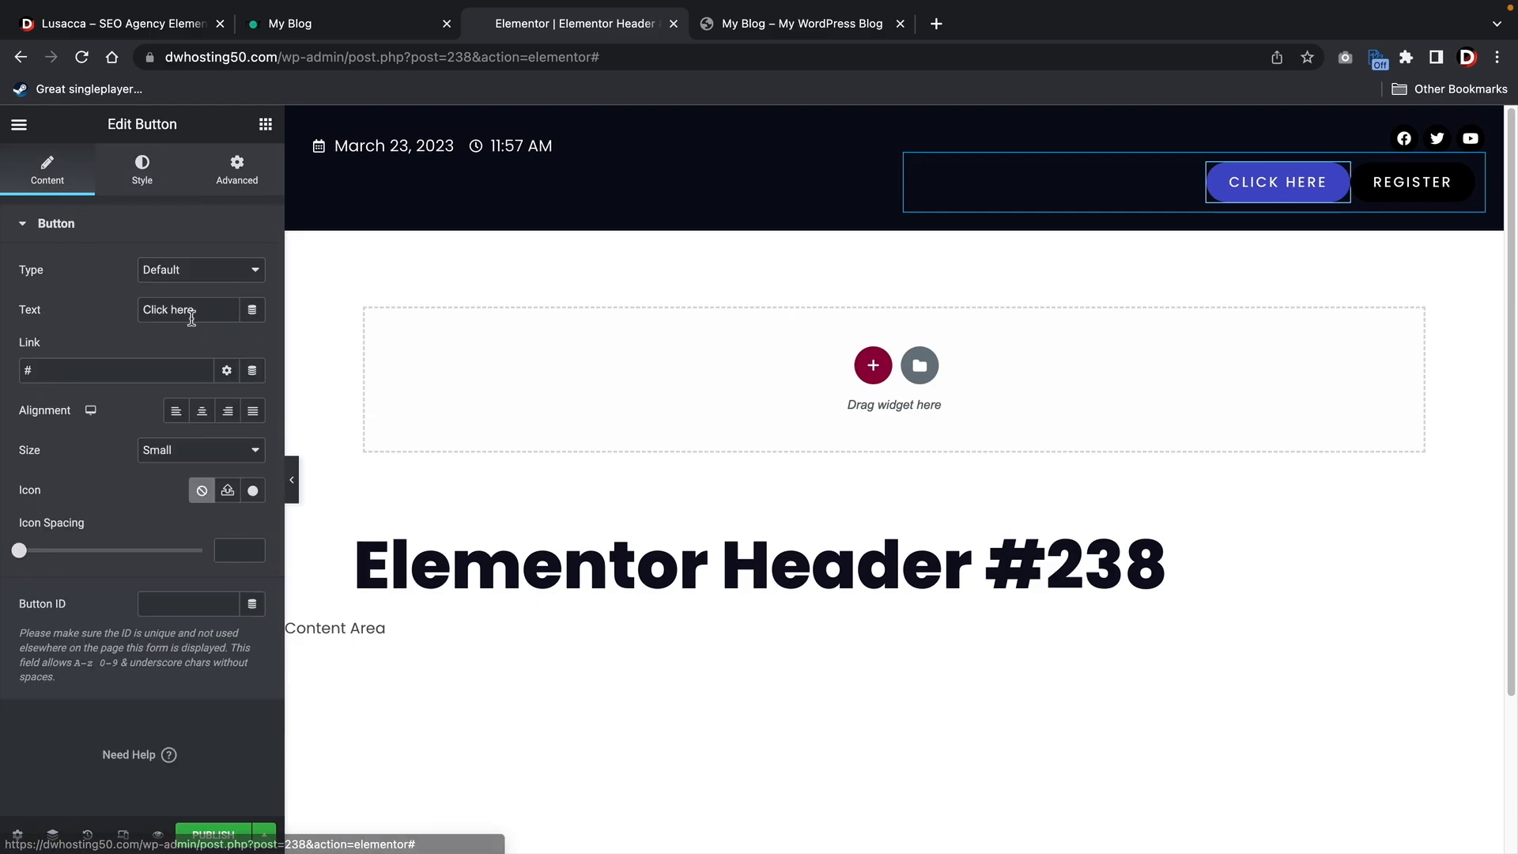
left_click(190, 310)
key("super+a")
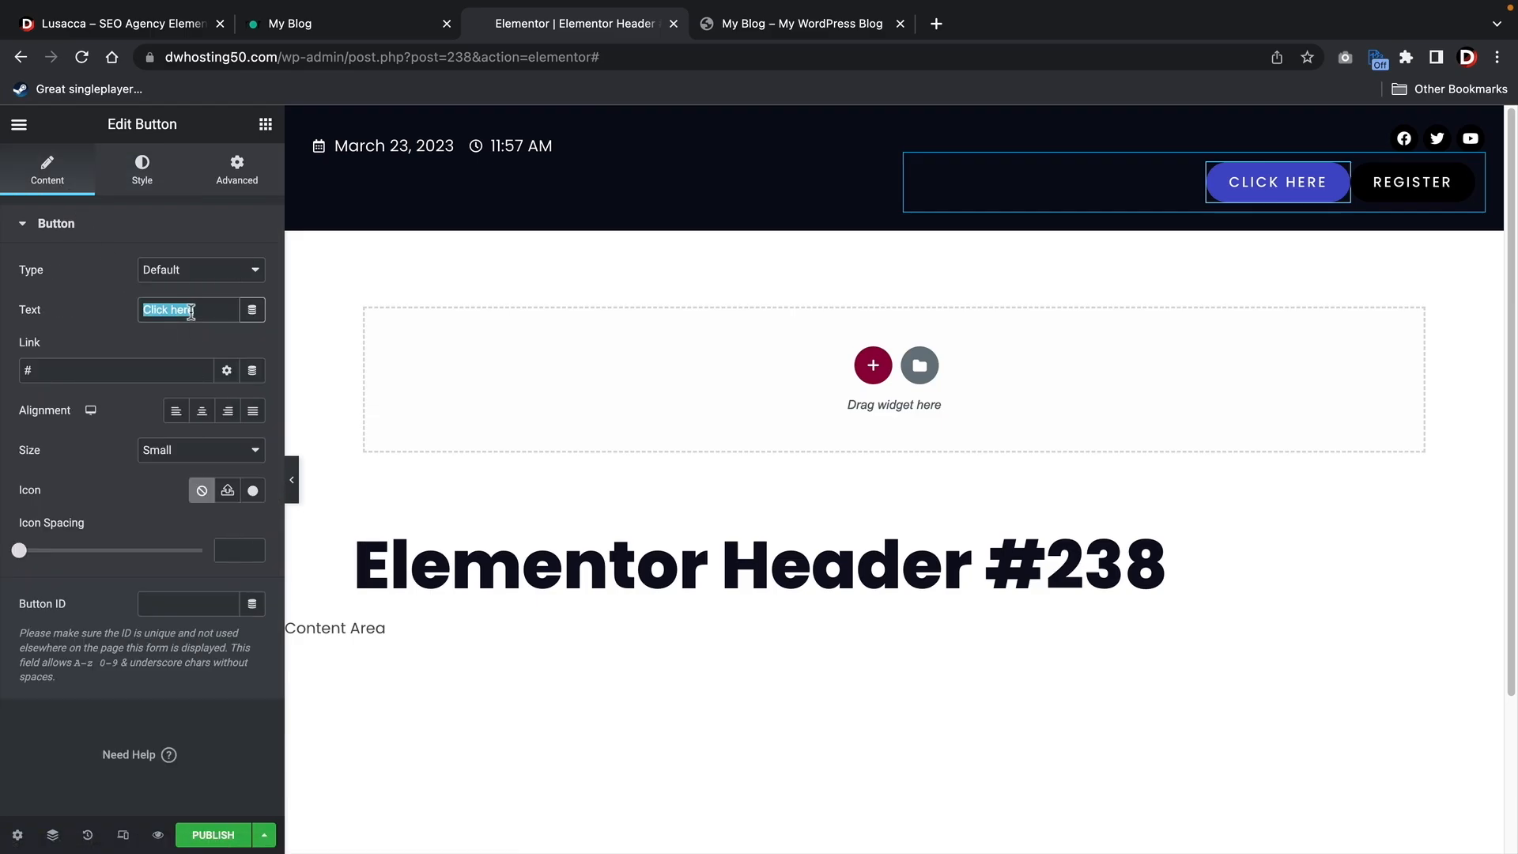
type("Account")
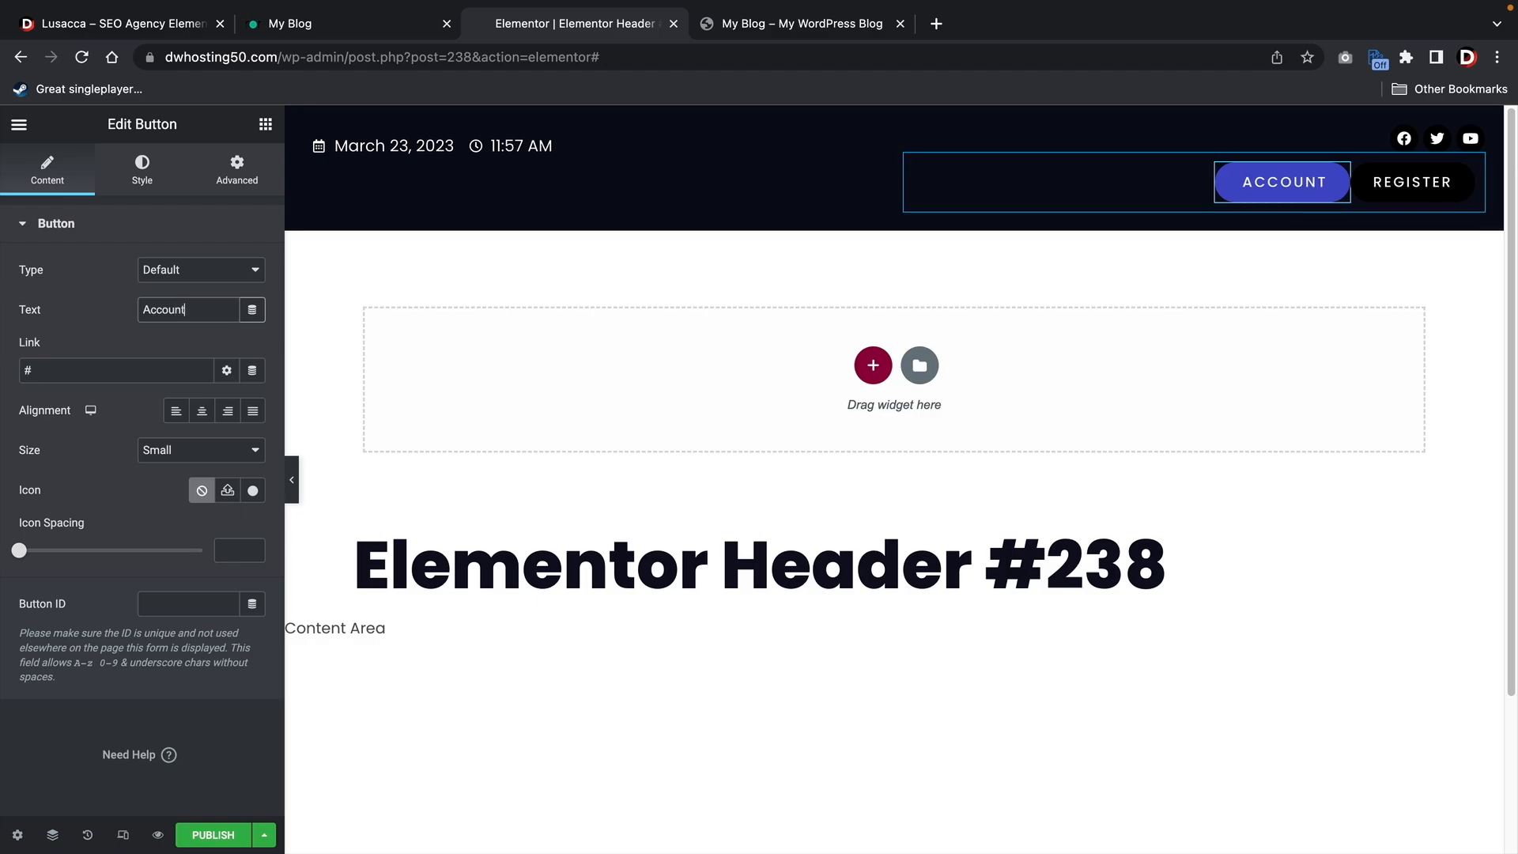
Check the reference site's header, try adding a container in front of the date and time, and undo it
left_click(352, 29)
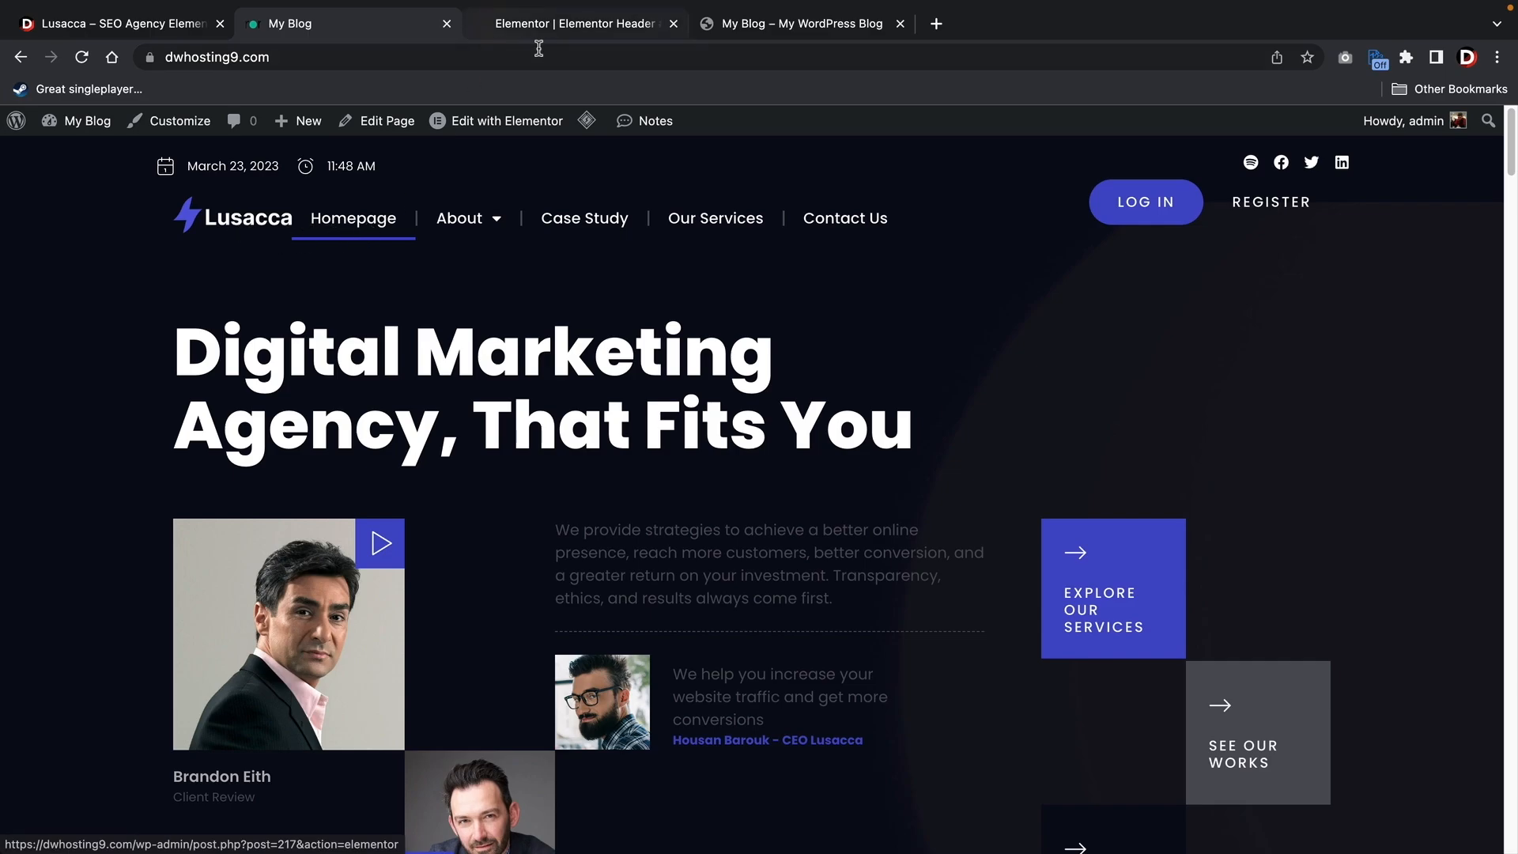
left_click(553, 24)
left_click(266, 127)
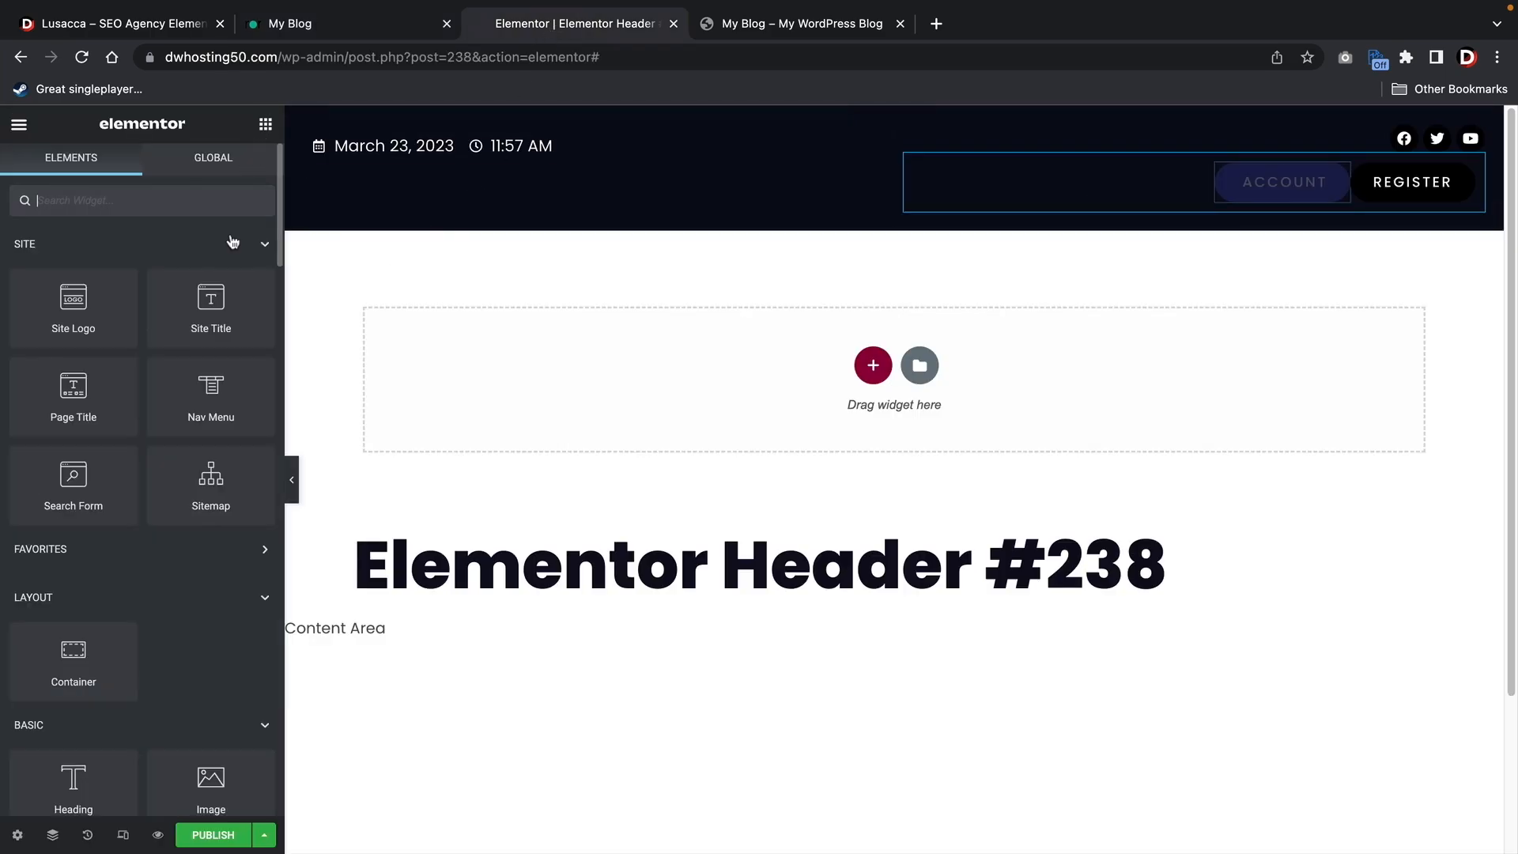
left_click_drag(55, 677, 512, 159)
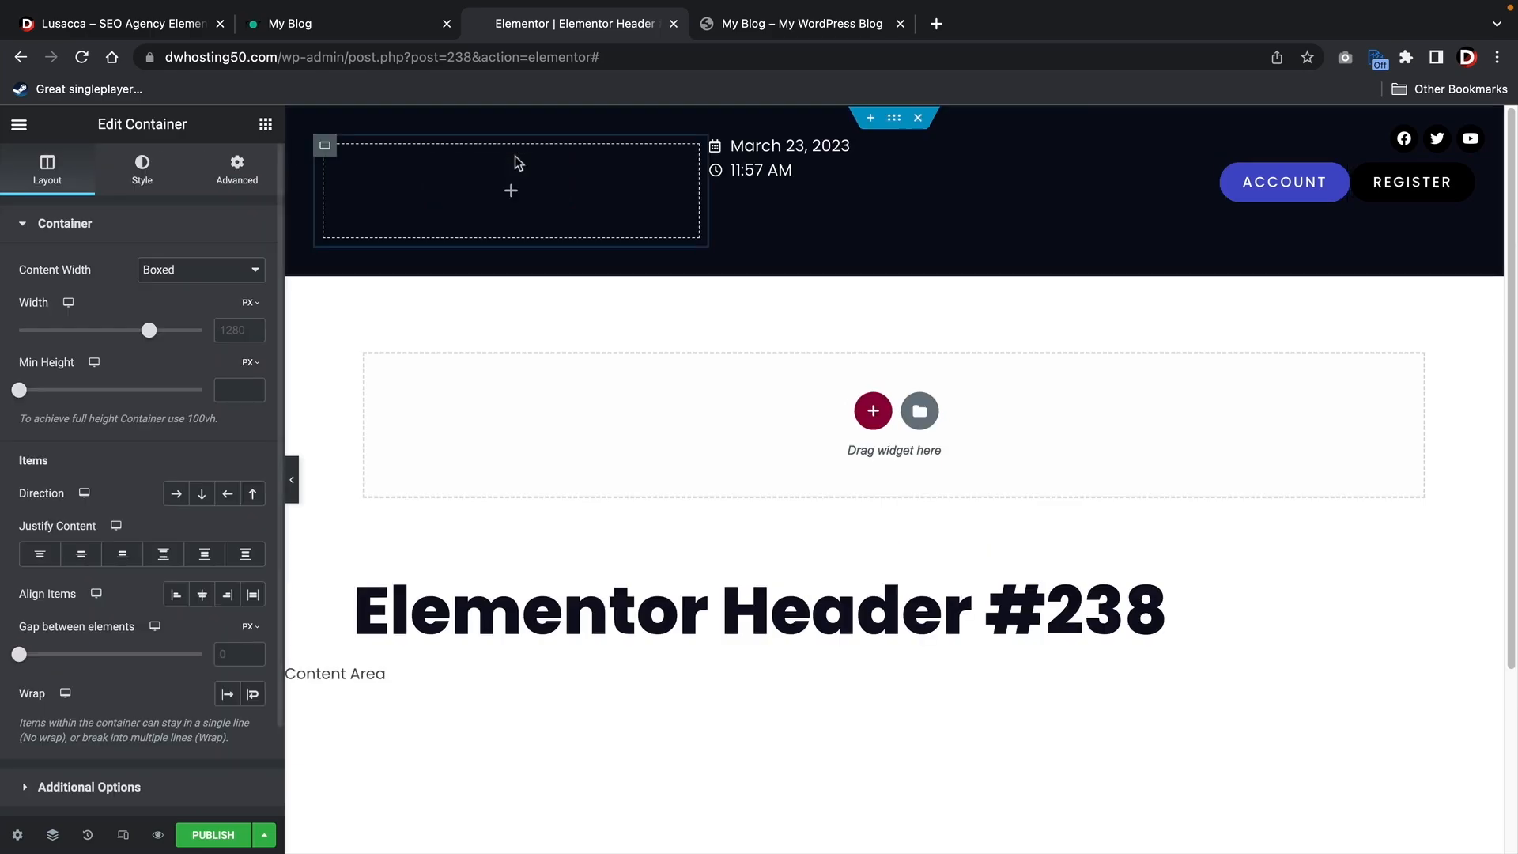
key("ctrl+z")
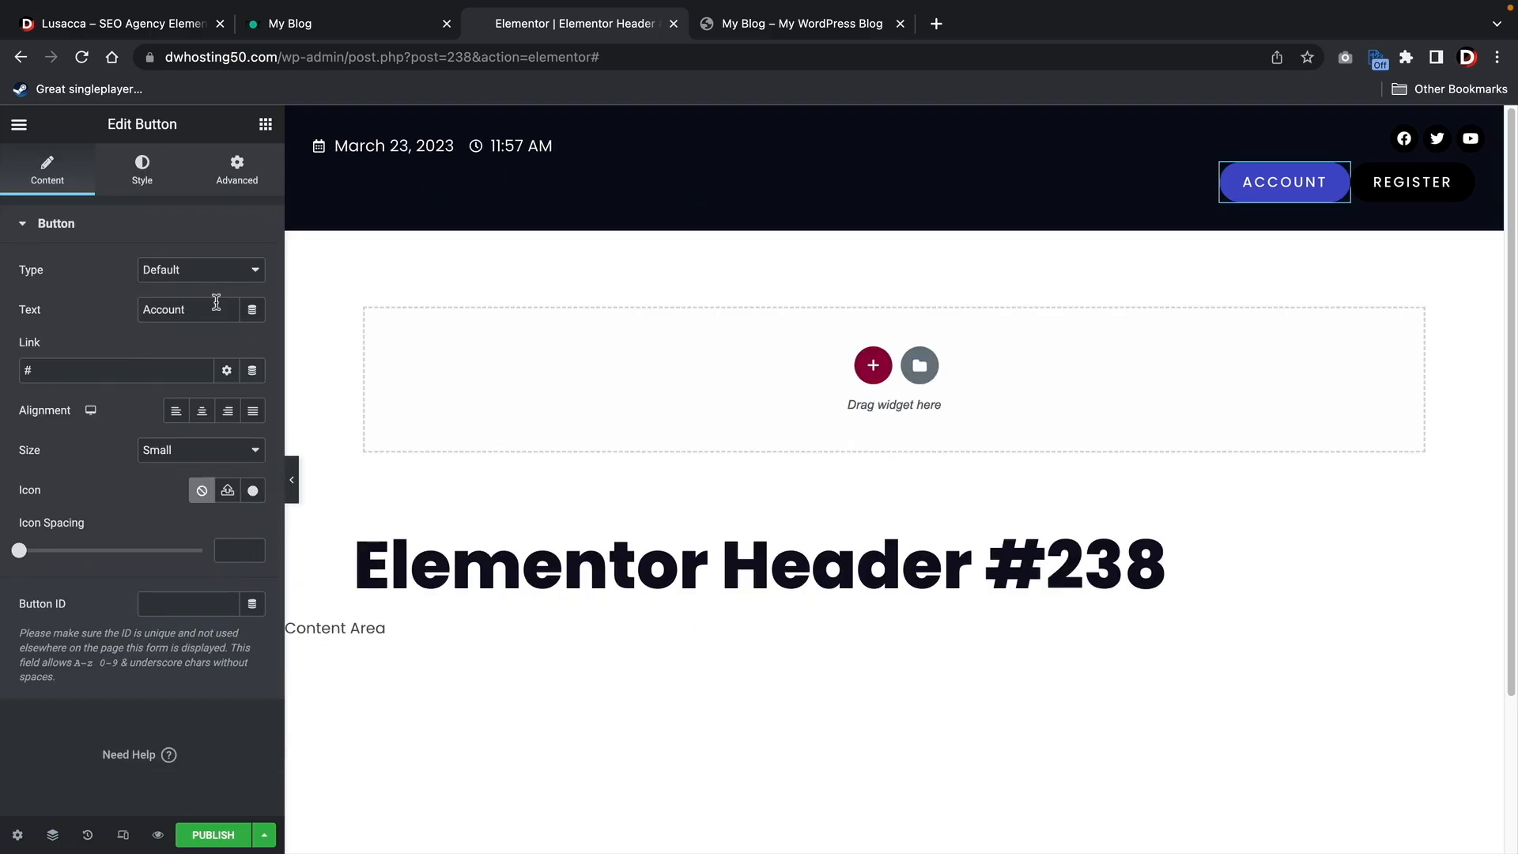
Compare with the reference header and set the 50% wide container around the date row to Column - vertical direction
left_click(382, 22)
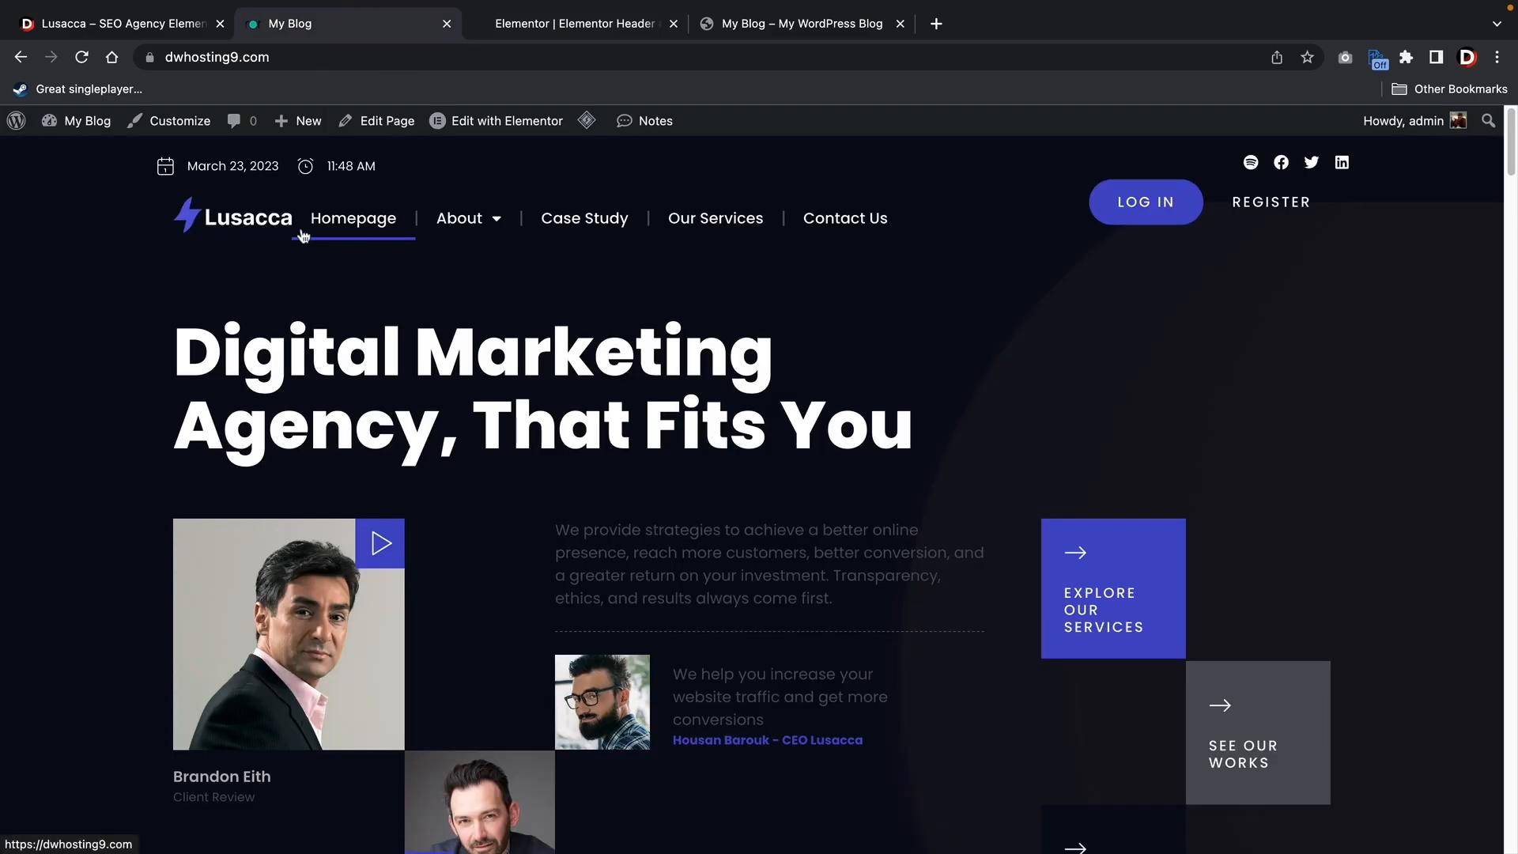
left_click(515, 26)
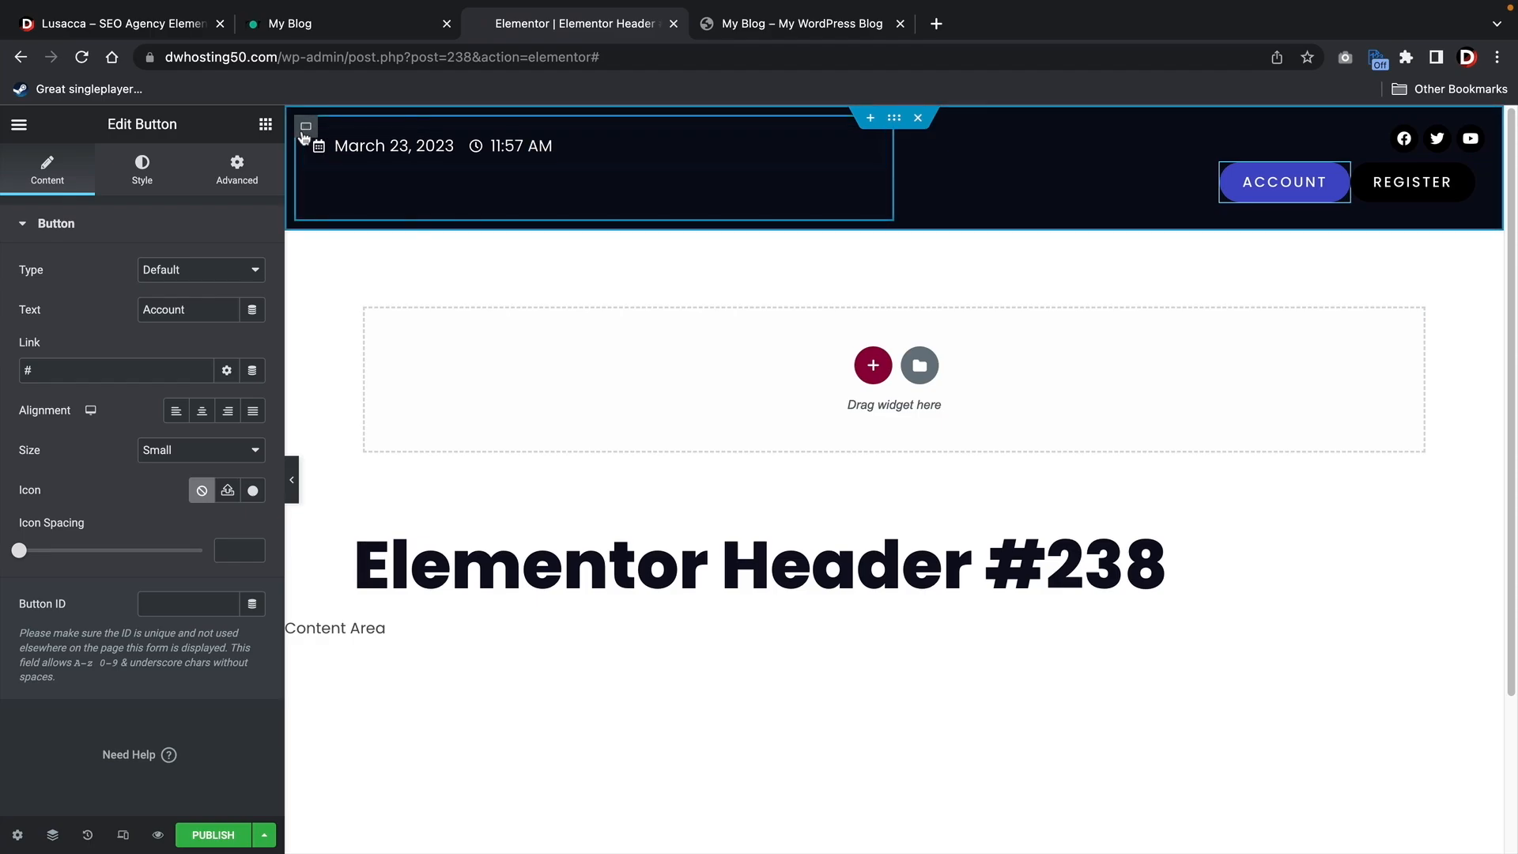
left_click(306, 128)
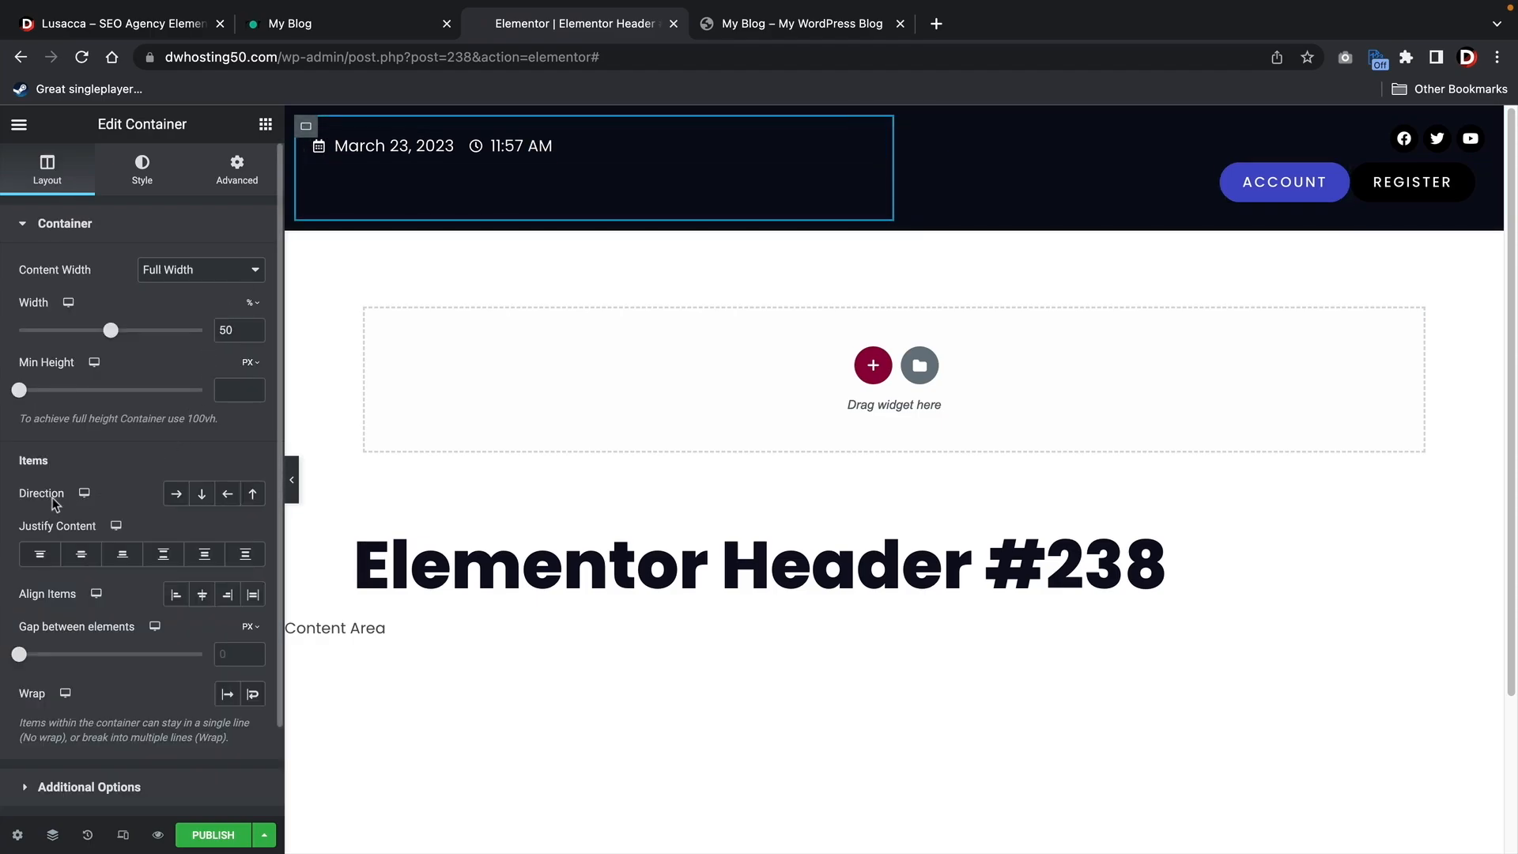
left_click(201, 494)
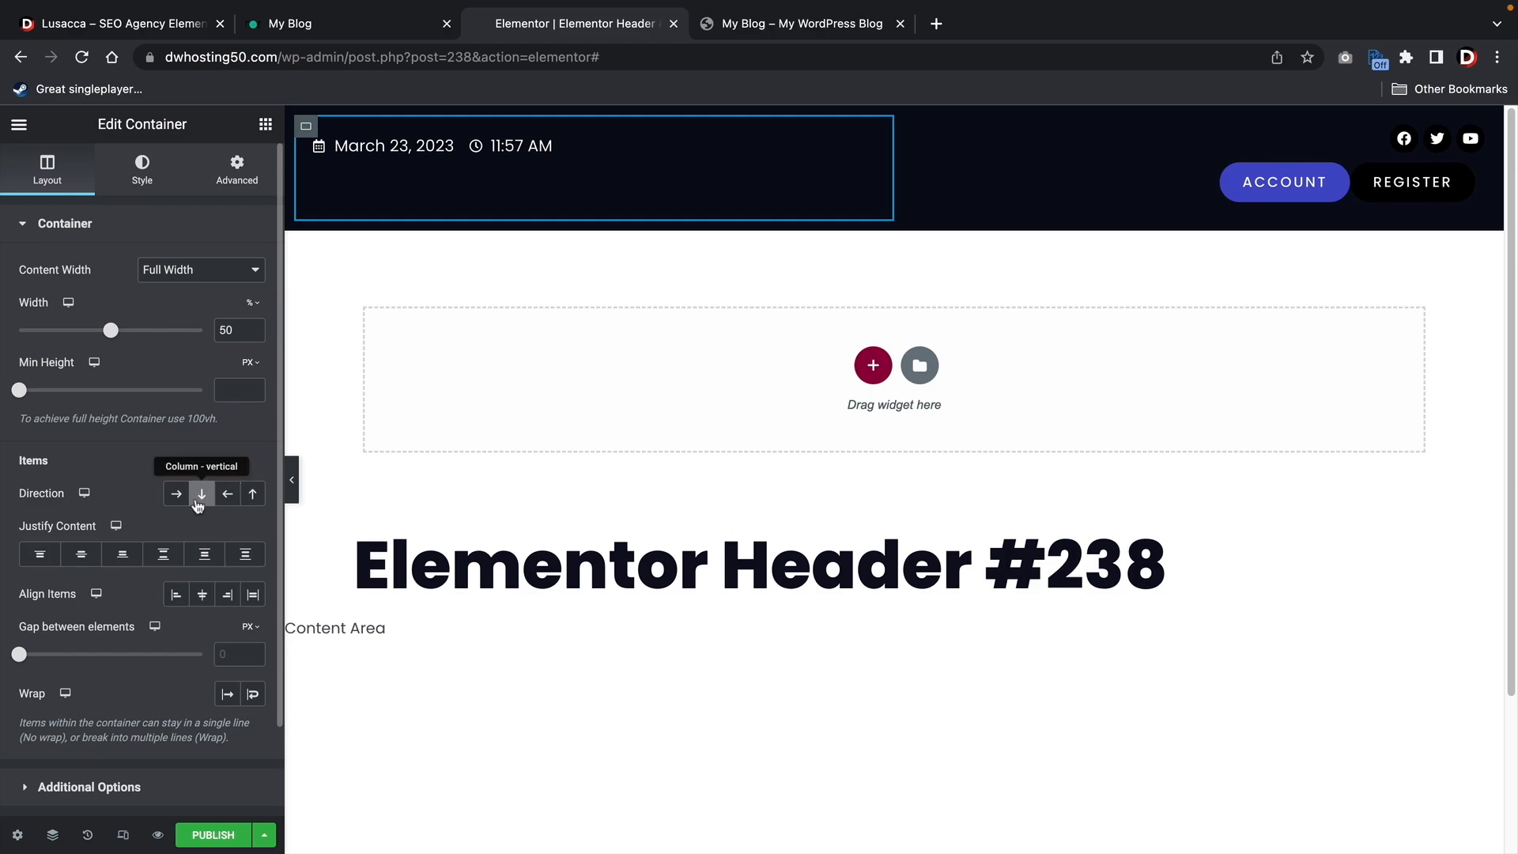
Try a new container beneath the date and time row and delete it again
left_click(266, 124)
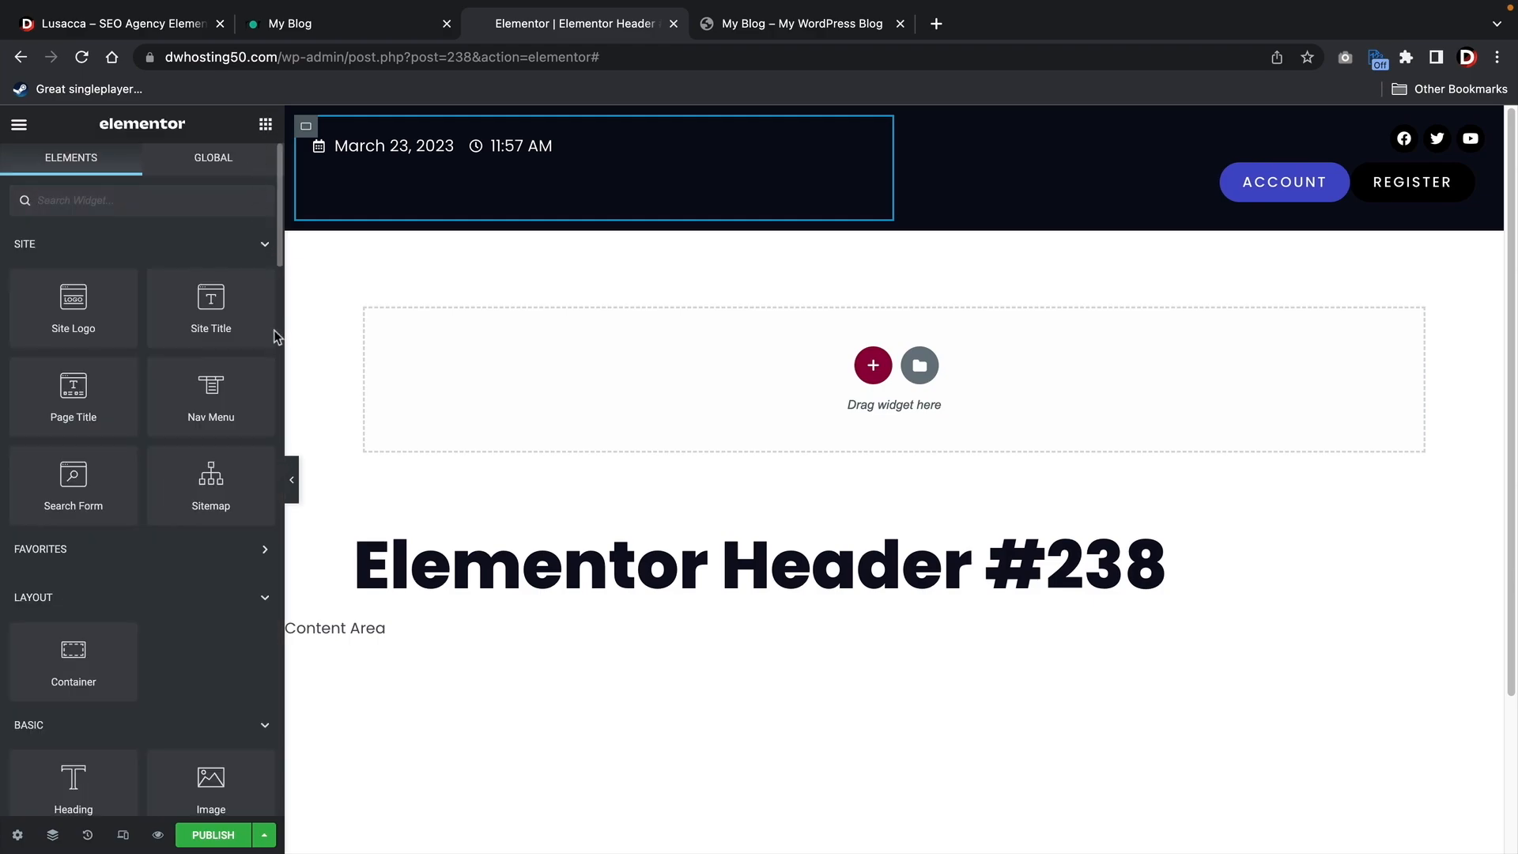
left_click_drag(68, 673, 494, 166)
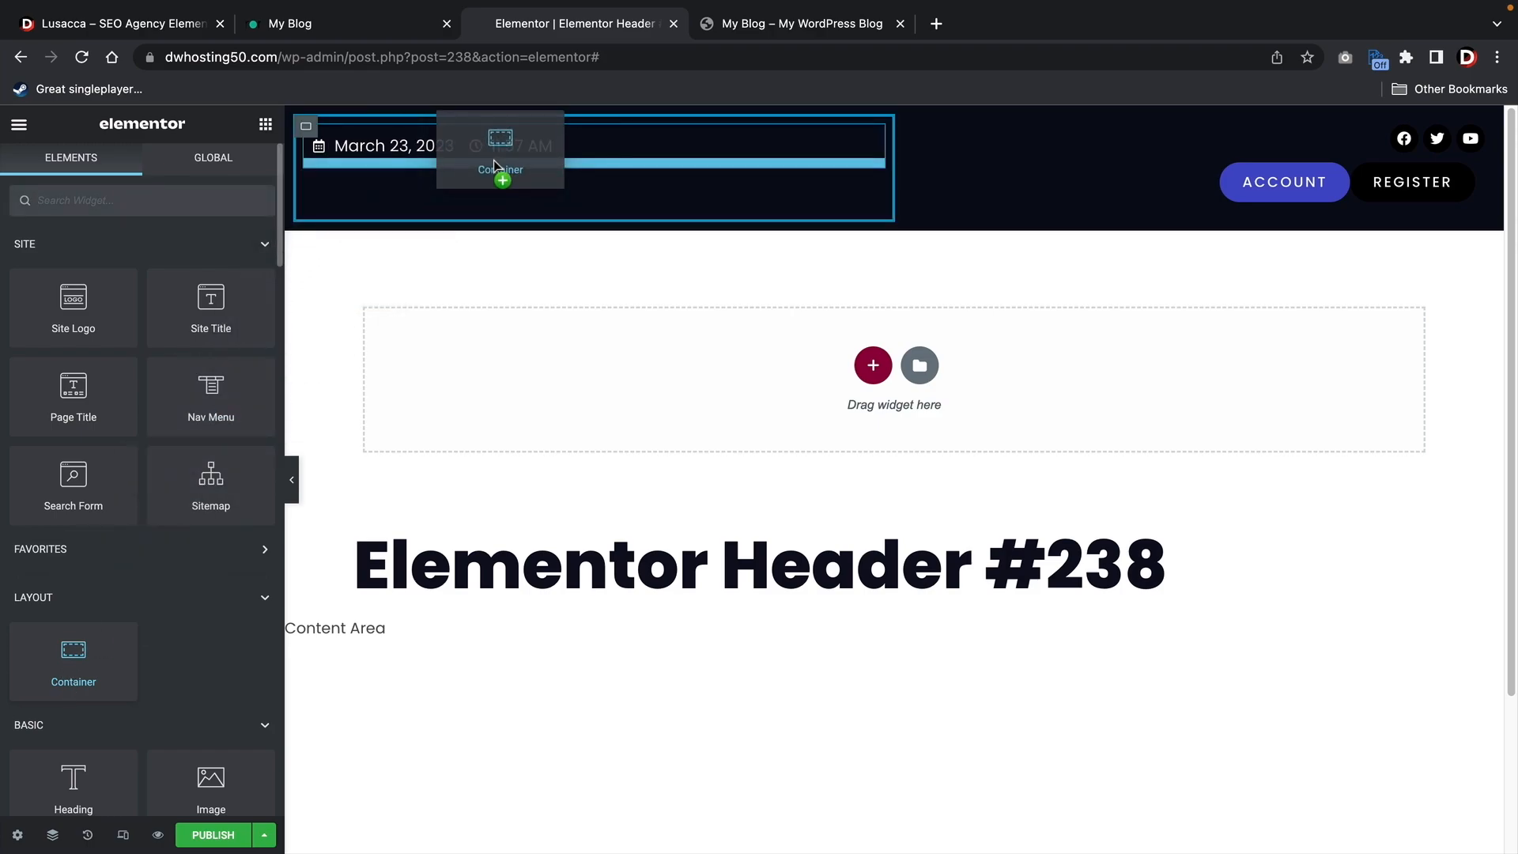
left_click_drag(494, 166, 494, 167)
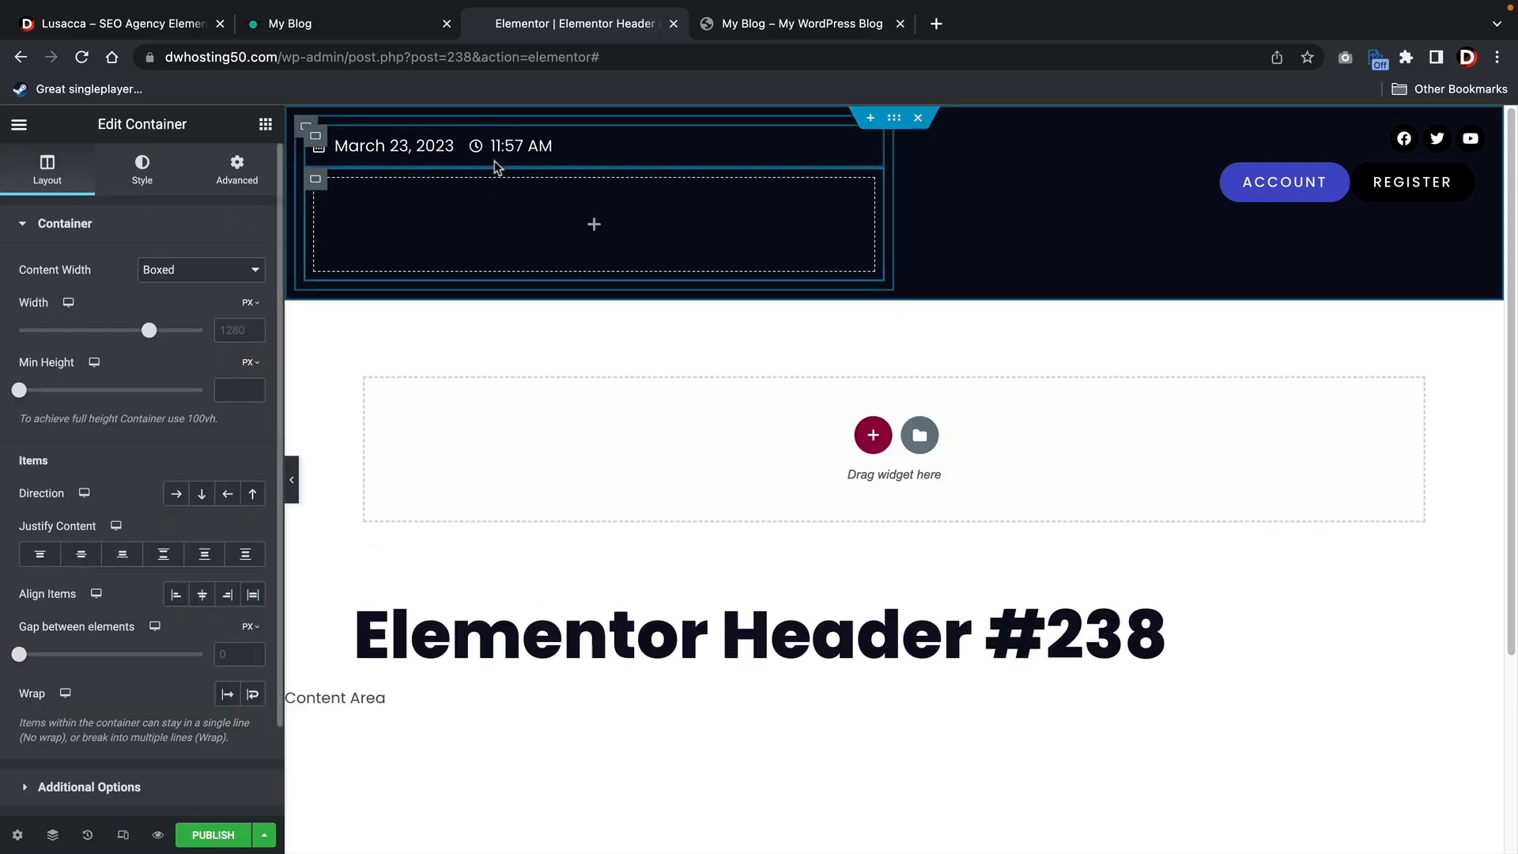
right_click(478, 210)
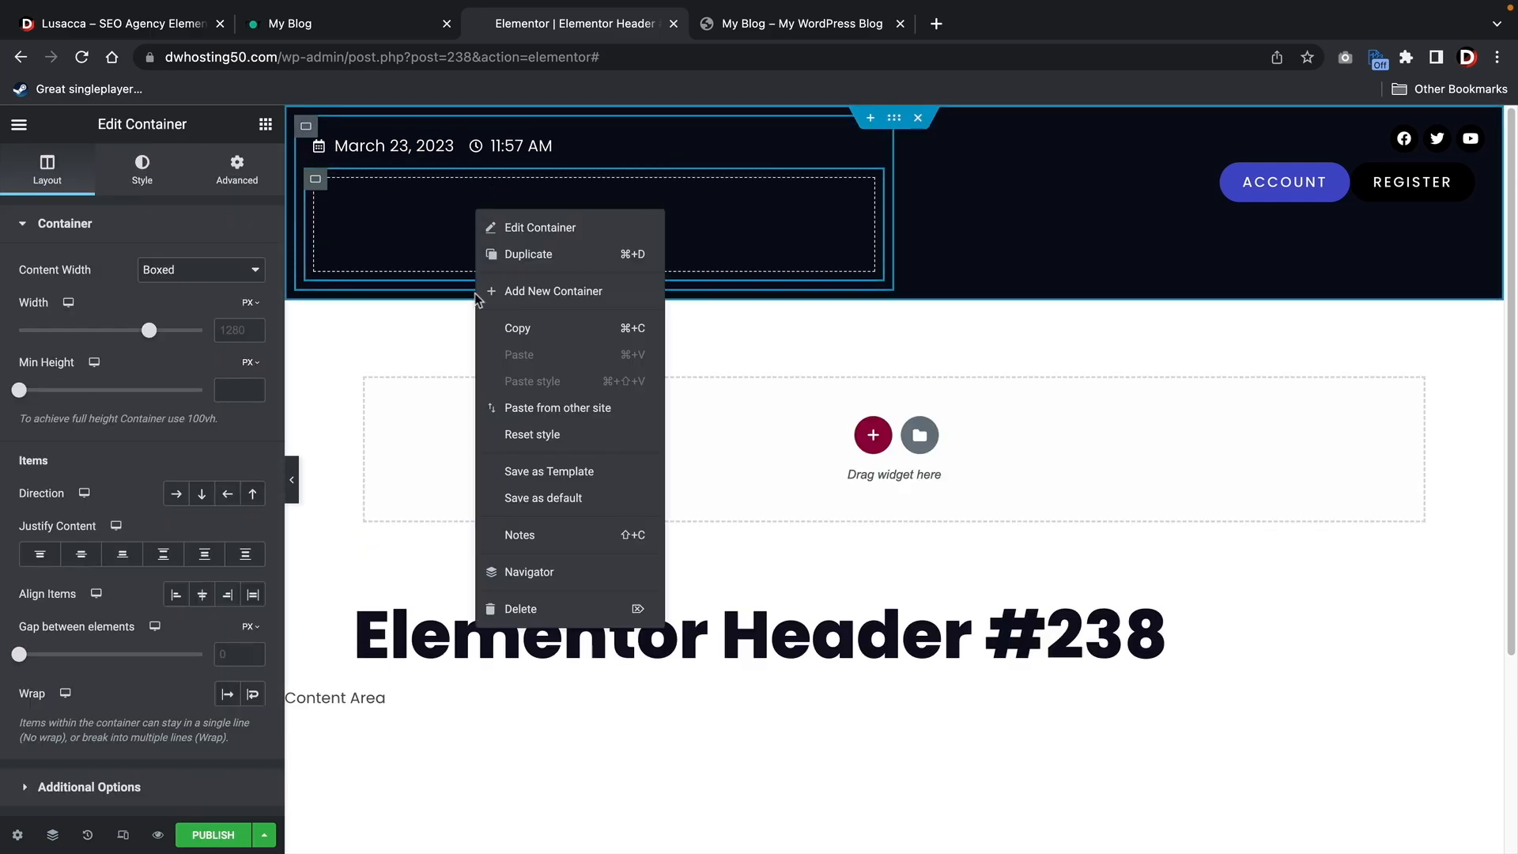
left_click(531, 612)
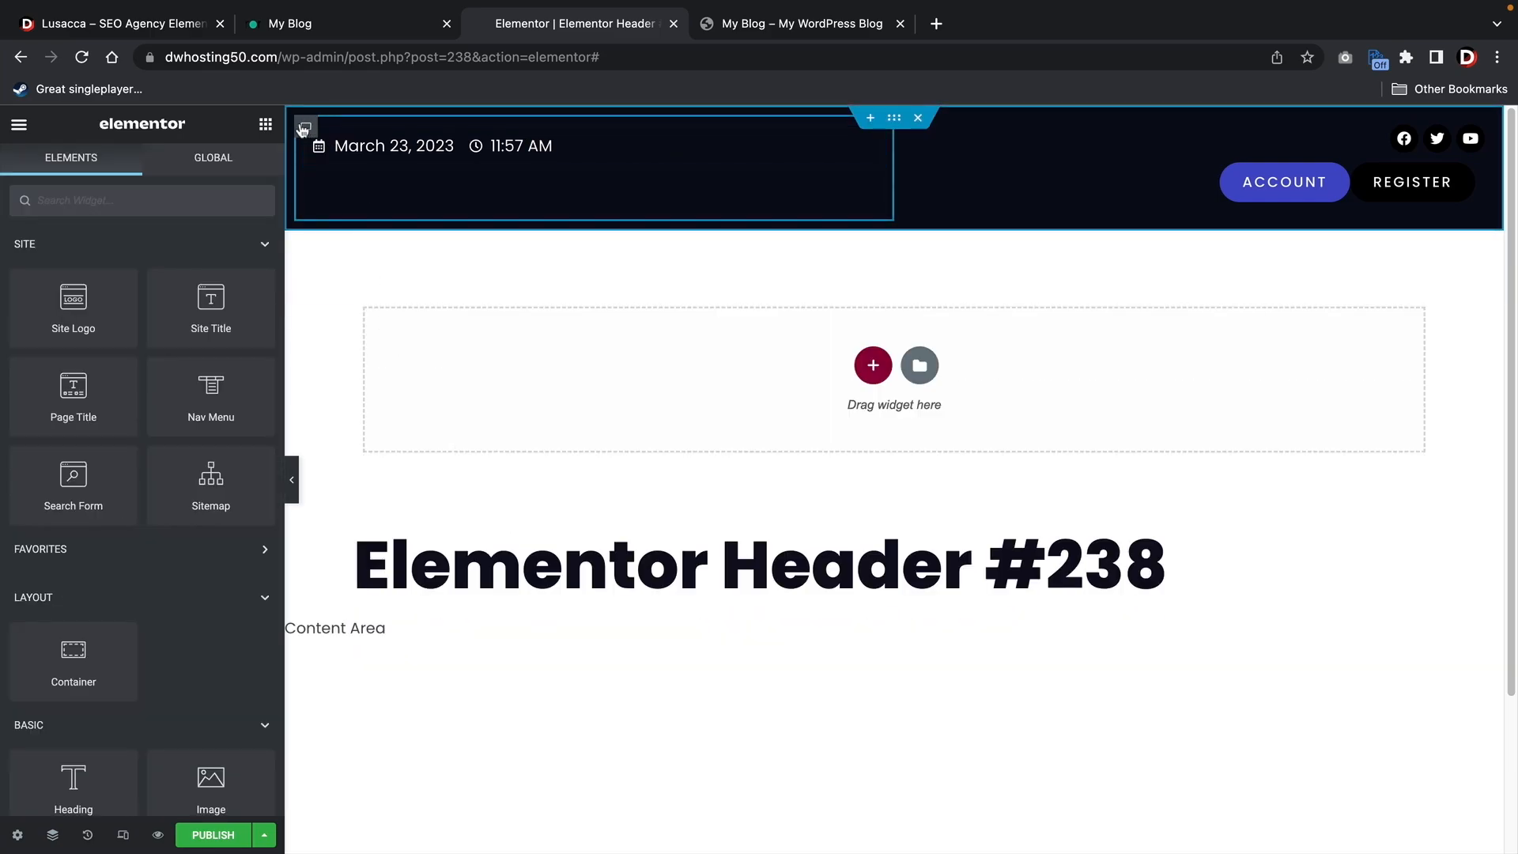
Try a new container inside the date and time row's own container and delete it again
left_click(307, 128)
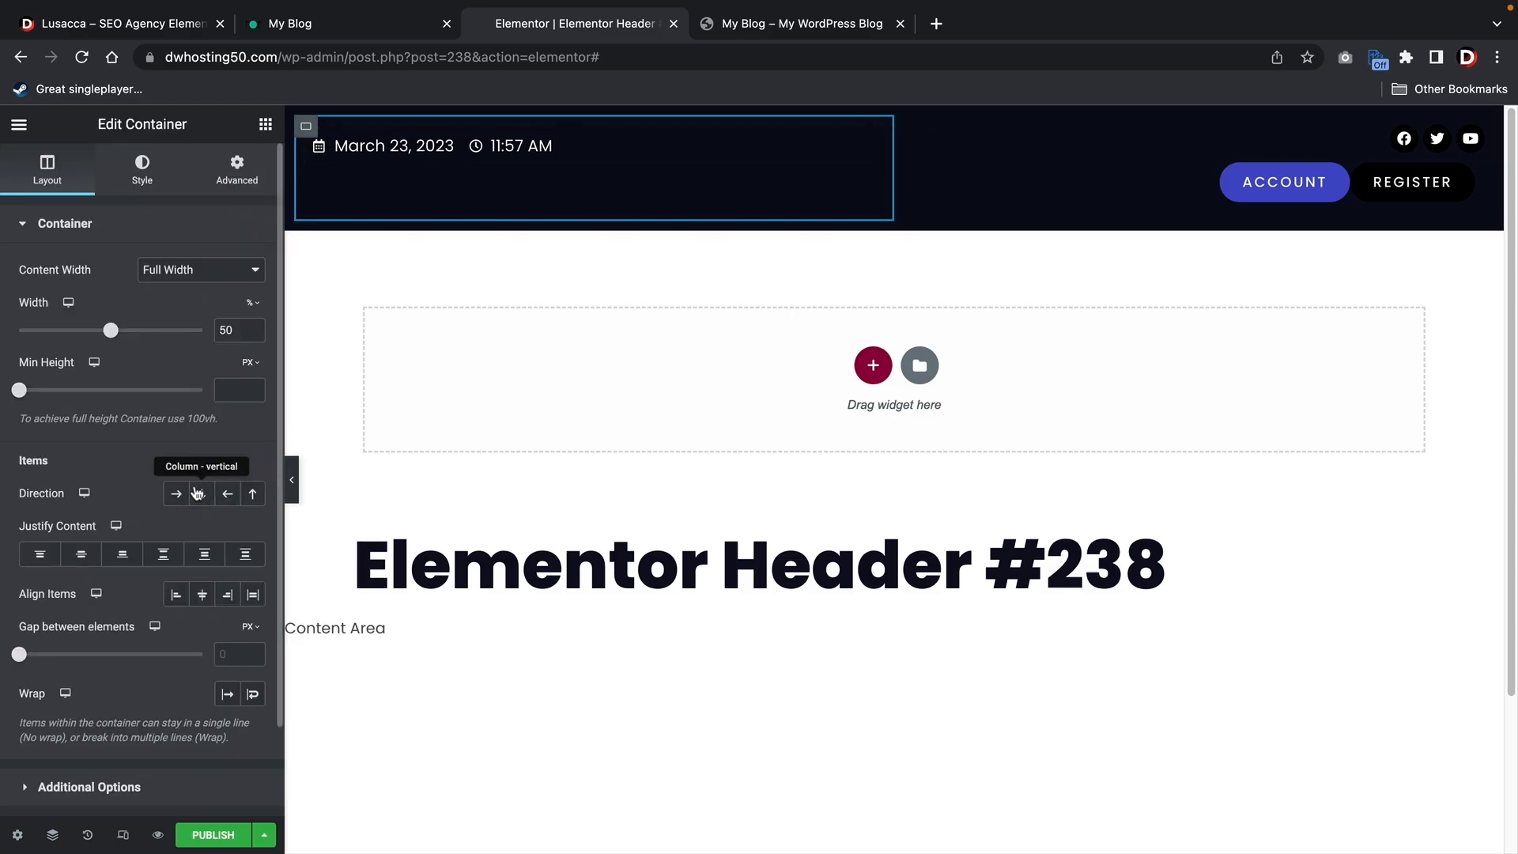
left_click(265, 124)
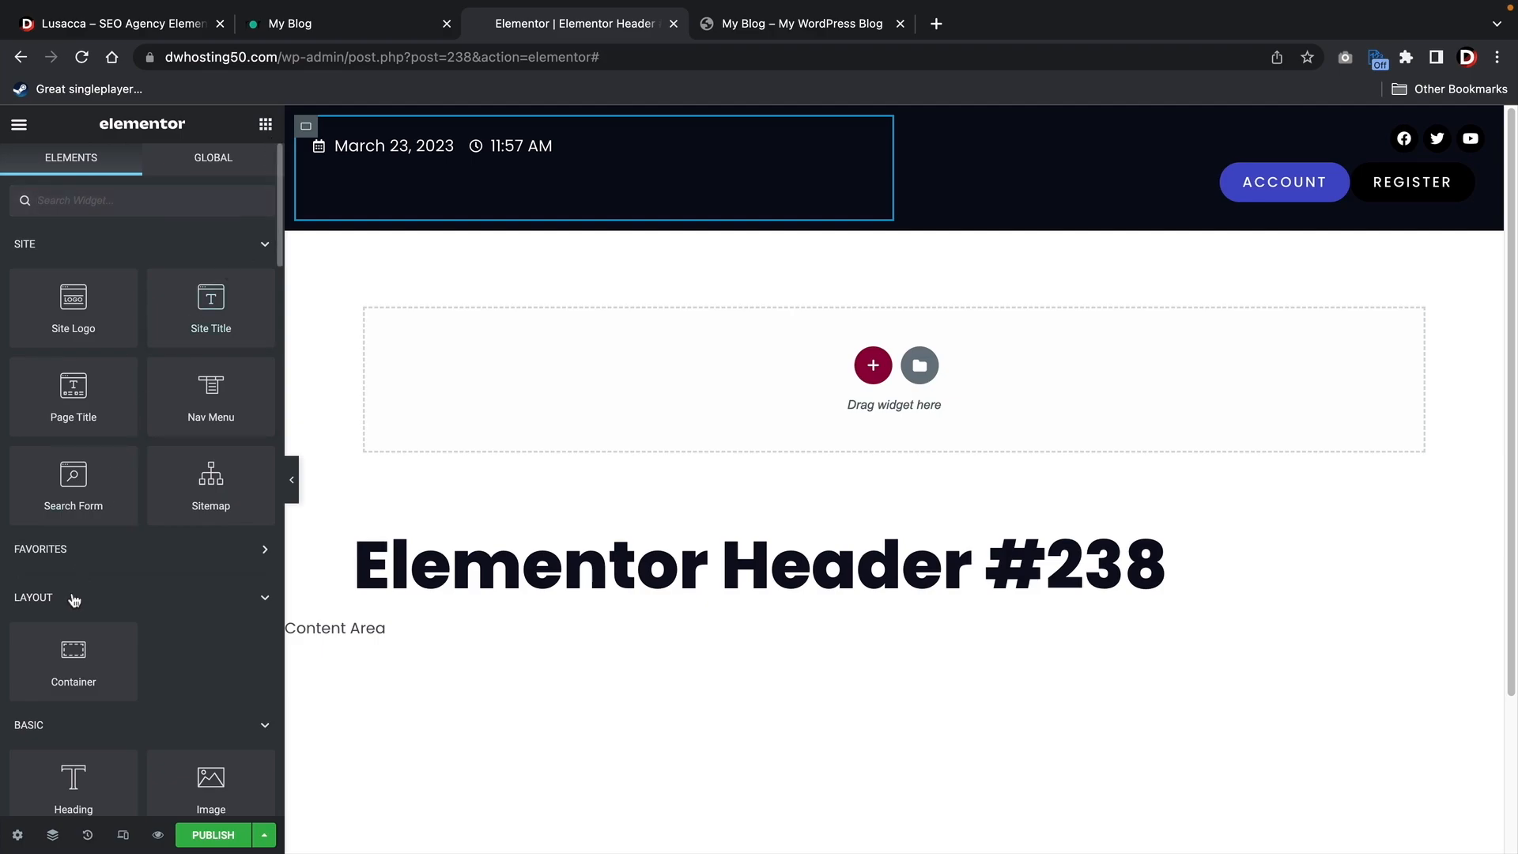
left_click_drag(74, 655, 406, 153)
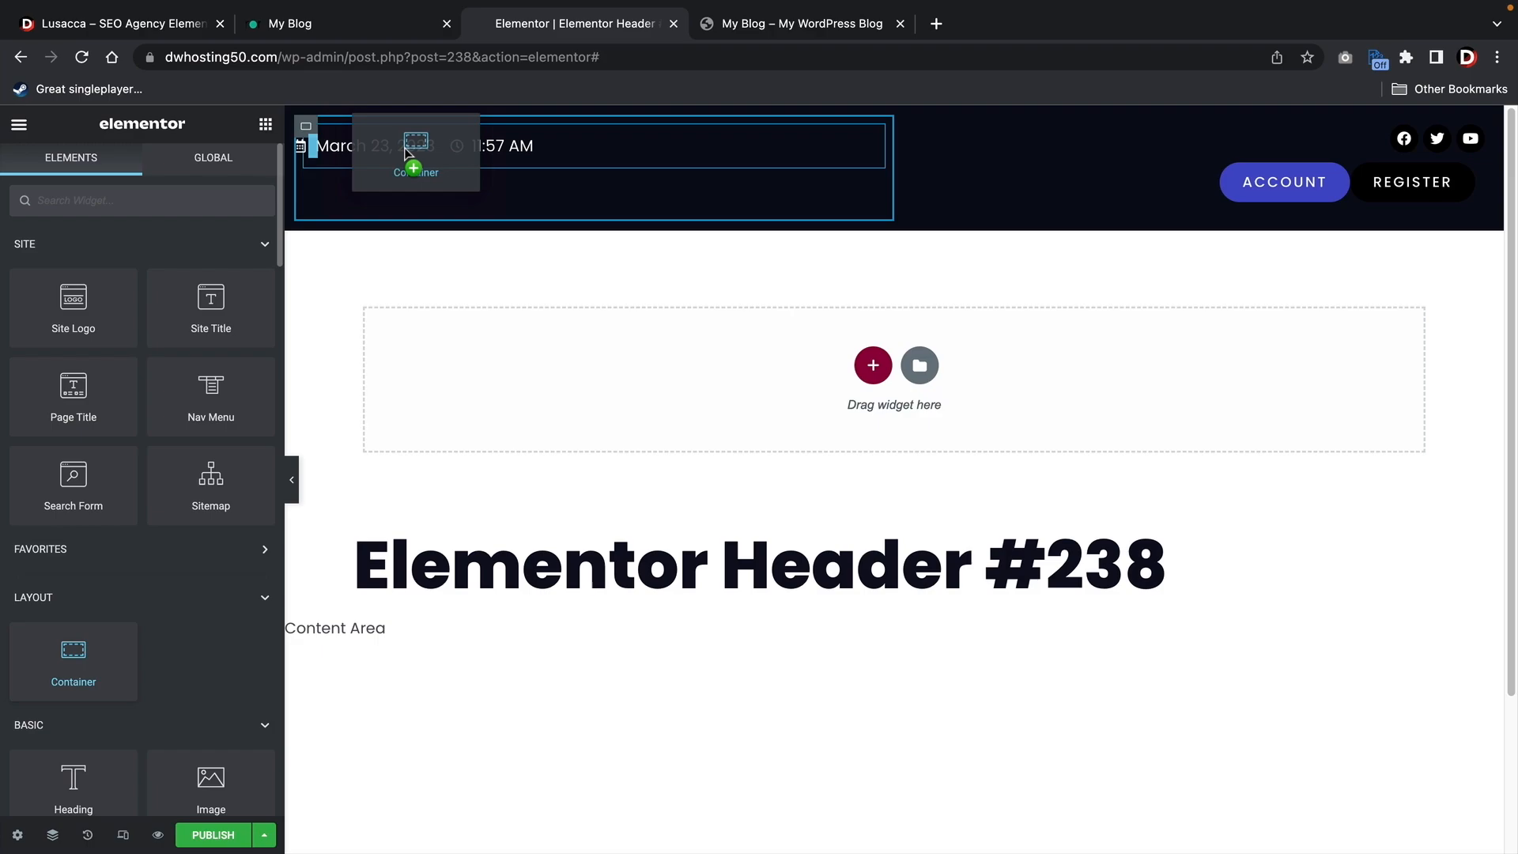
mouse_move(404, 151)
left_mouse_down()
mouse_move(471, 144)
mouse_move(414, 147)
left_mouse_up()
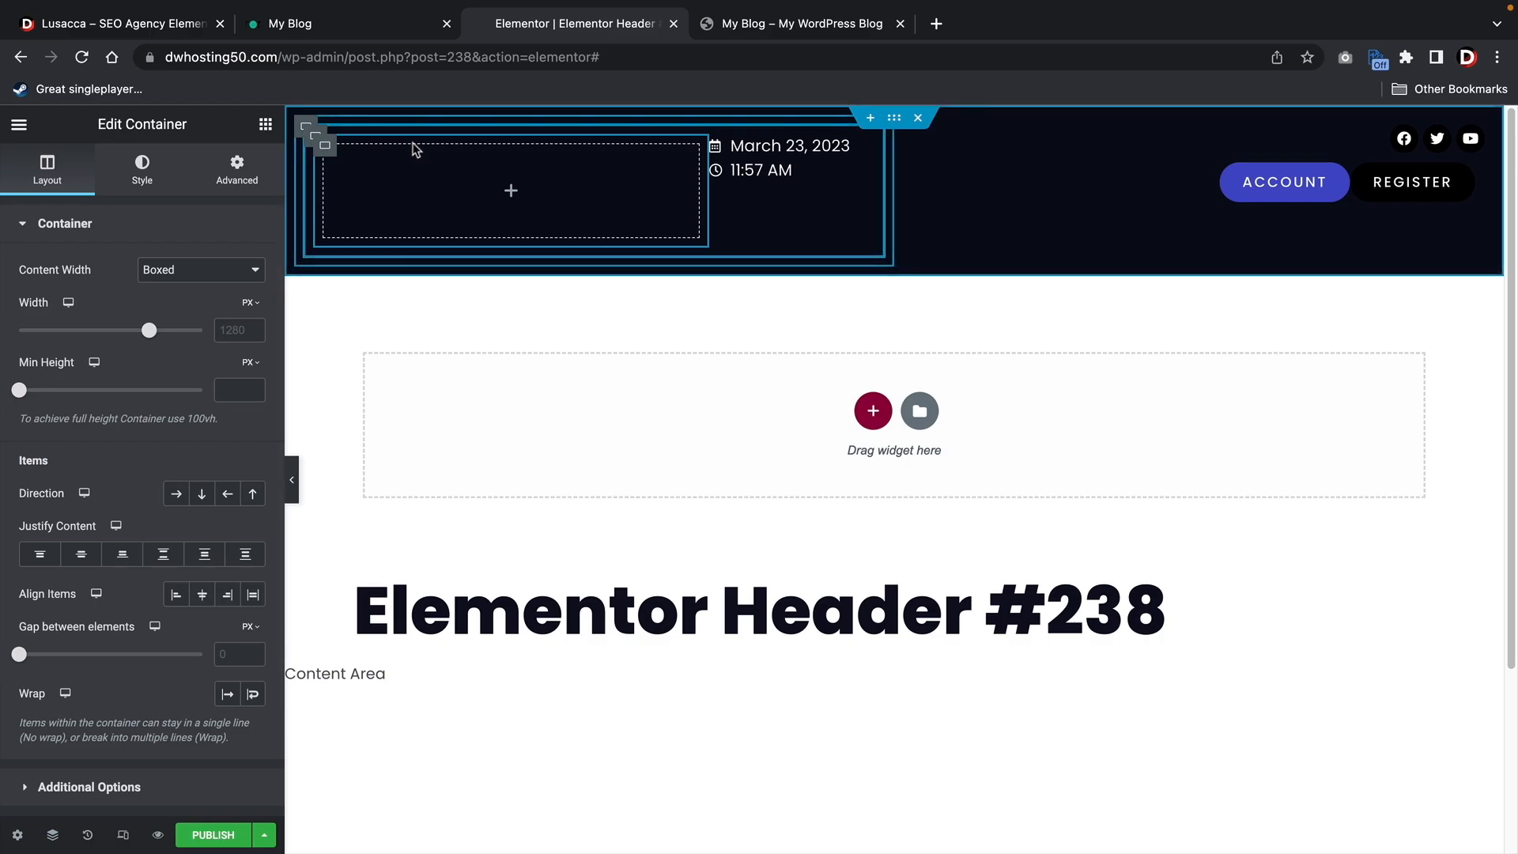
right_click(485, 181)
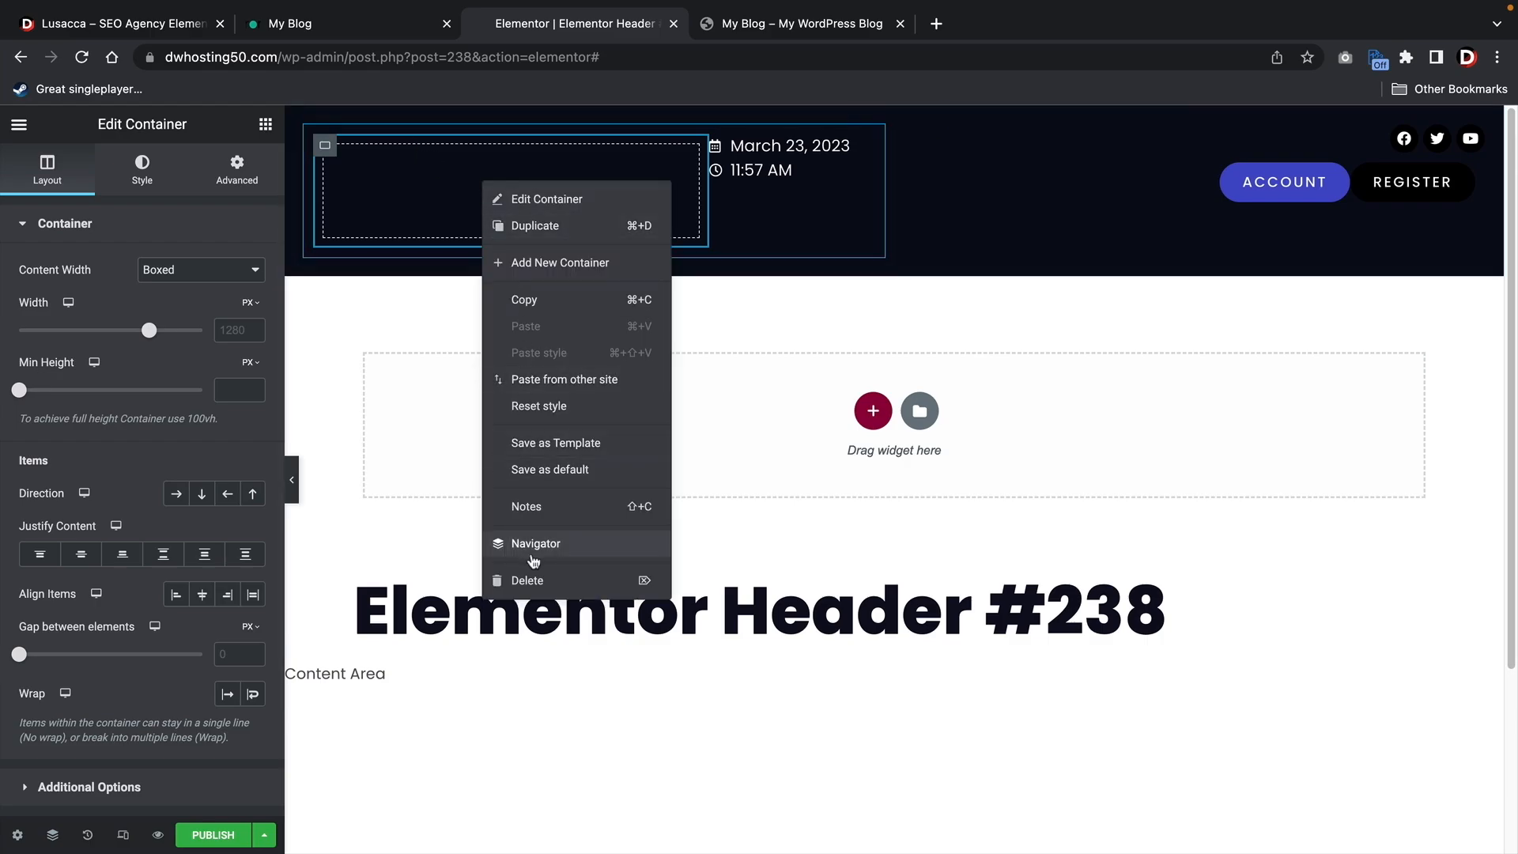
left_click(664, 586)
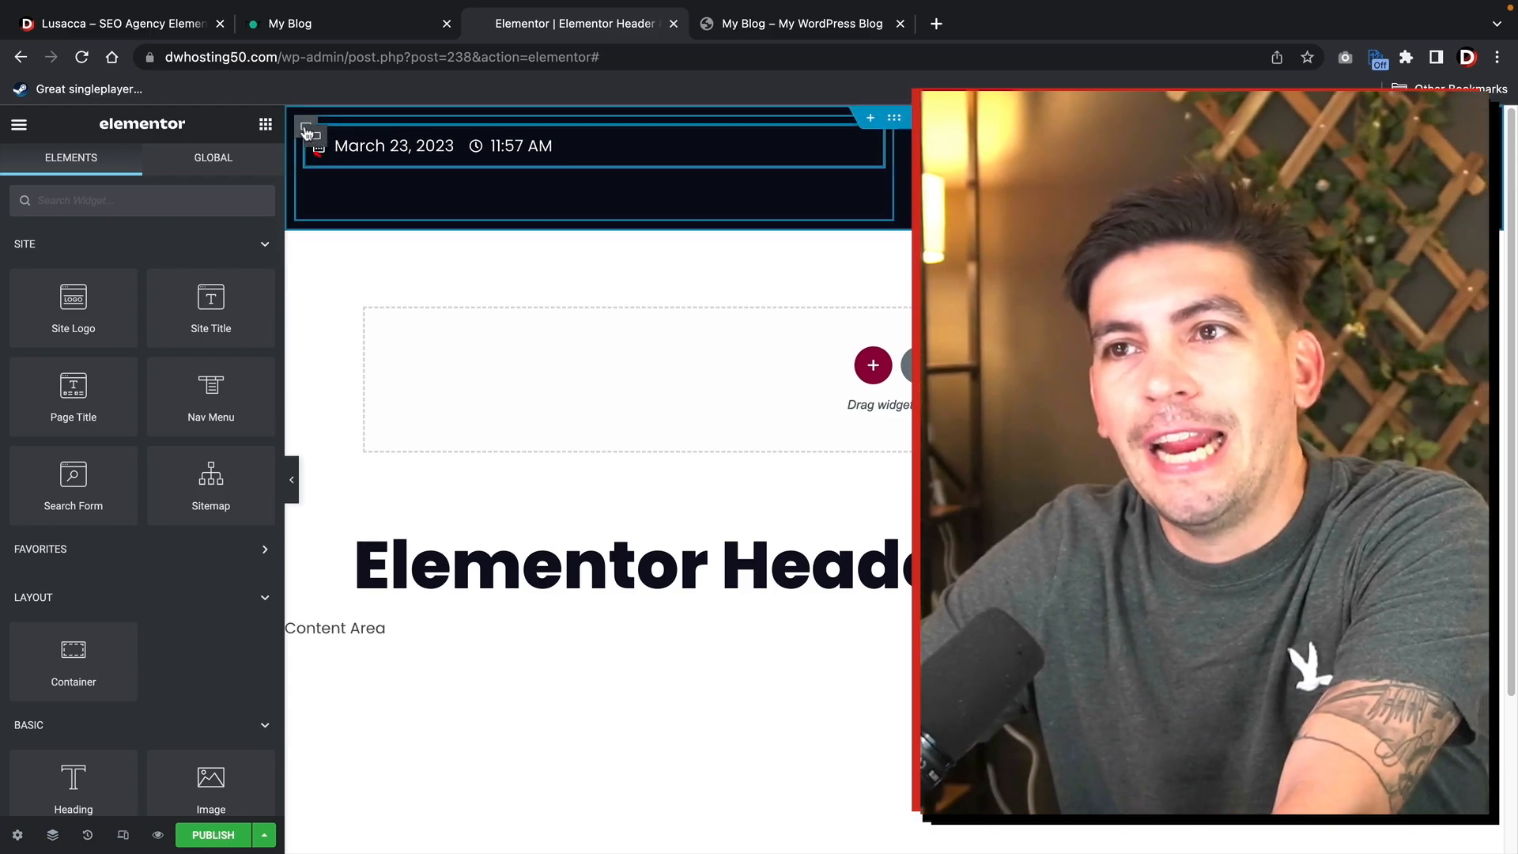
Set the outer date-side container's direction to Column - vertical and add a new container beneath the date and time row
left_click(316, 139)
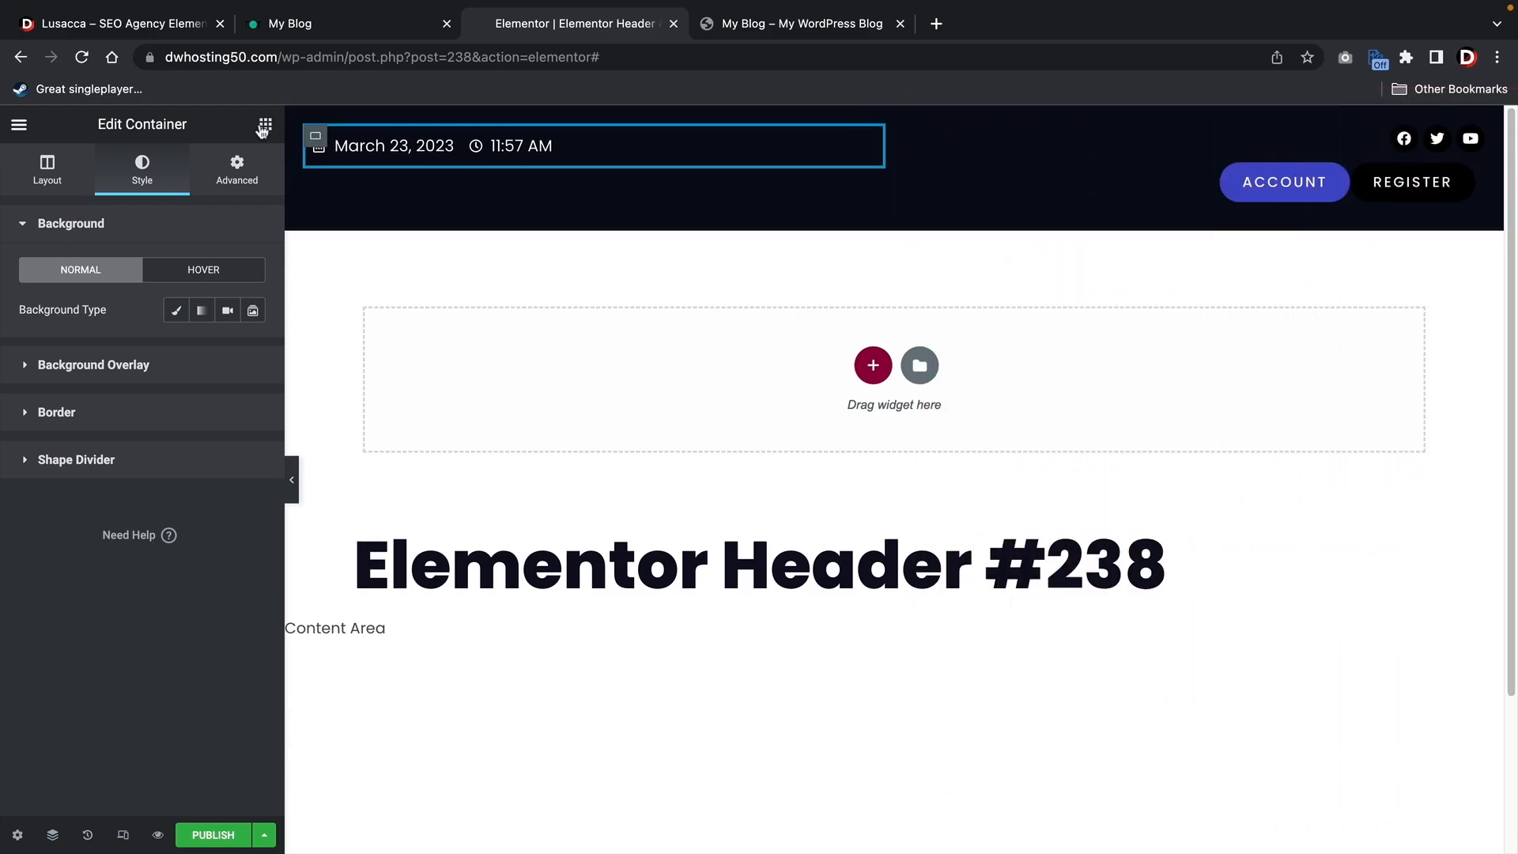
left_click(307, 128)
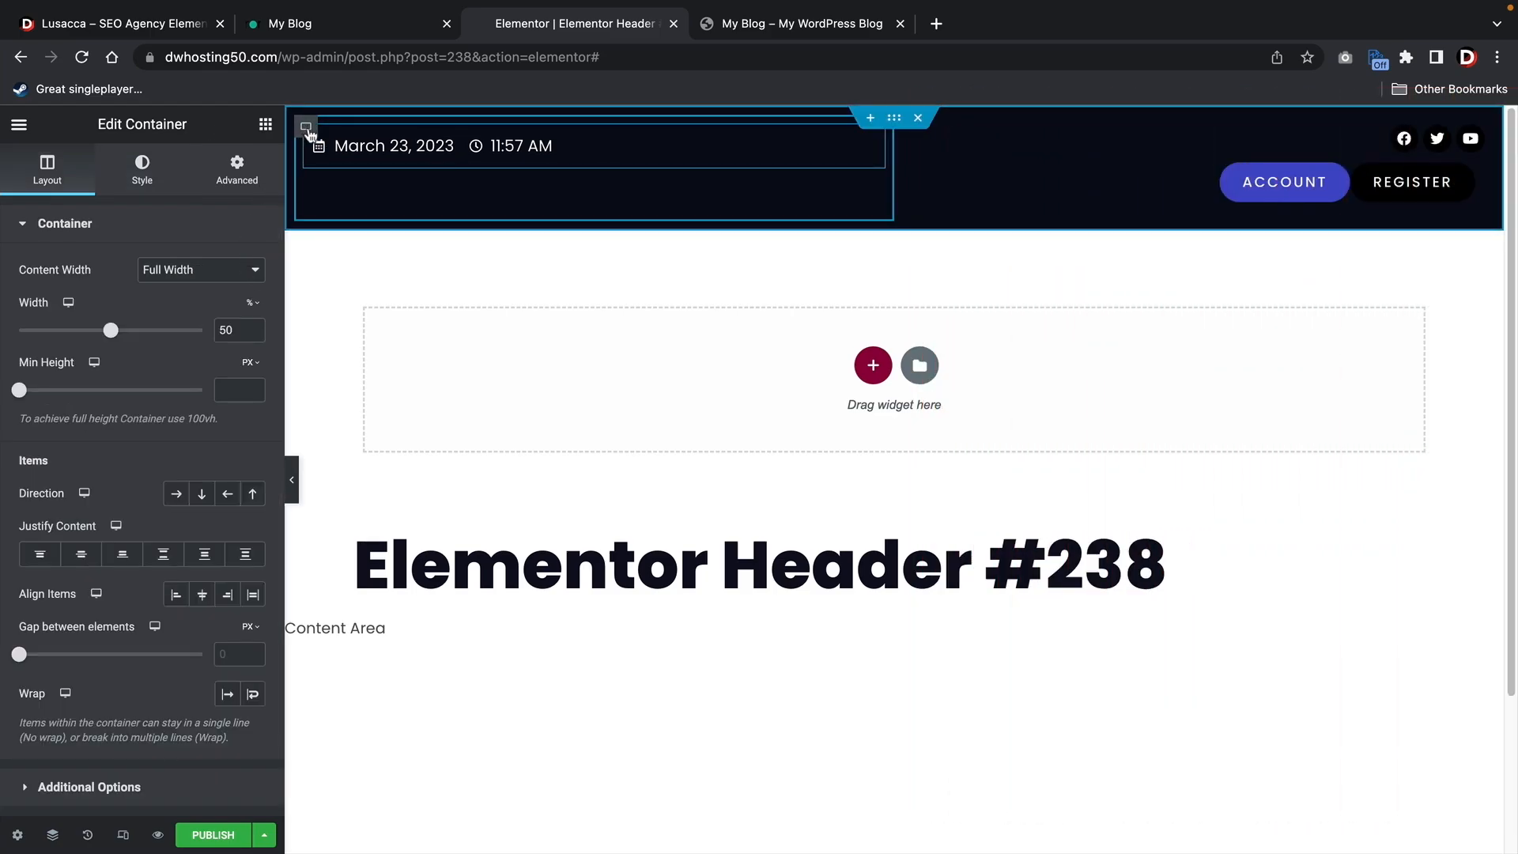
left_click(205, 494)
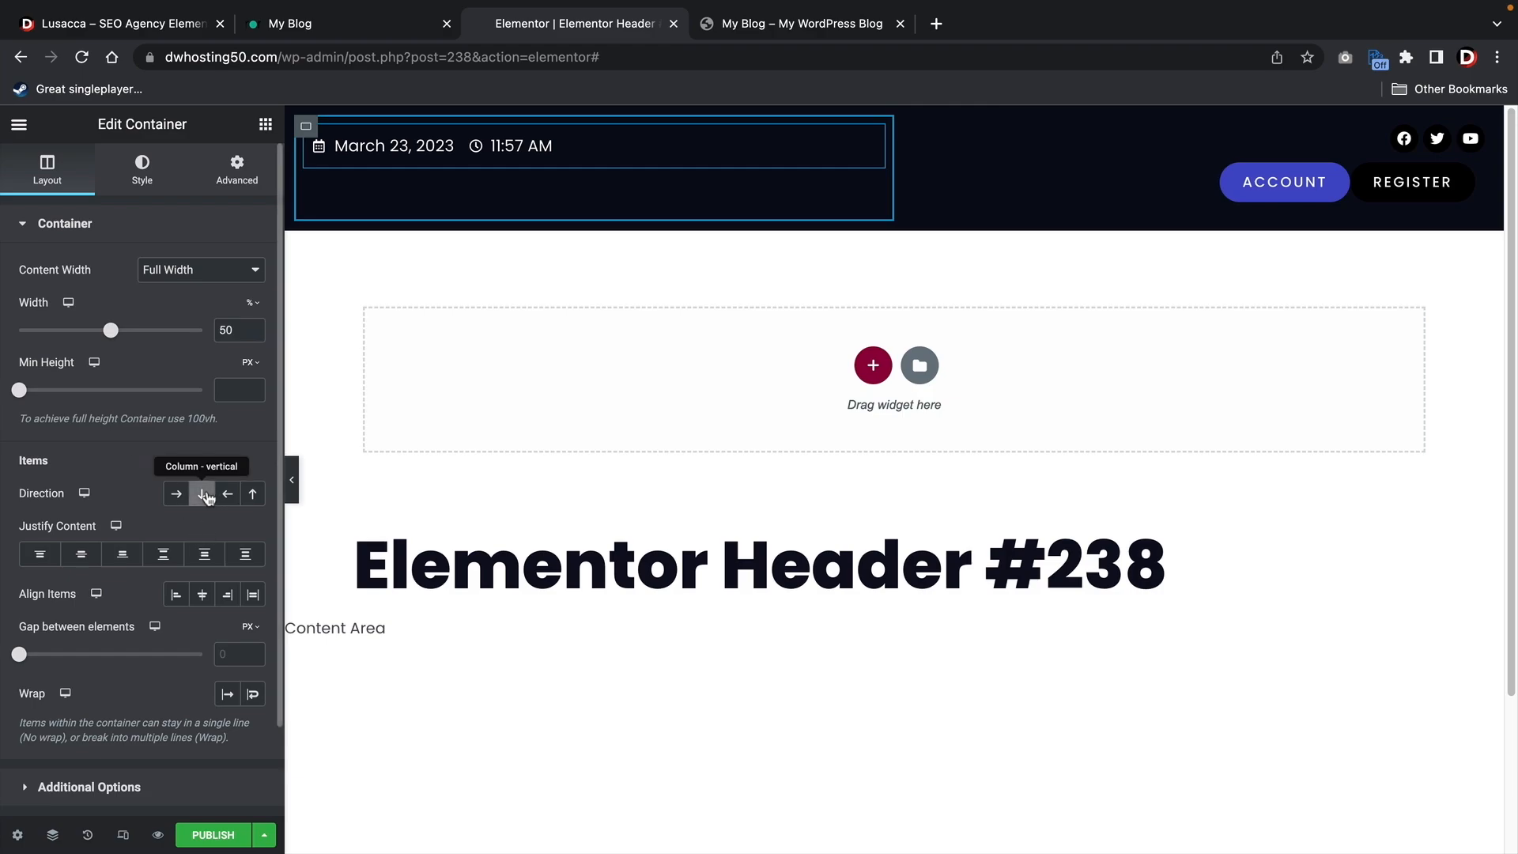
left_click(266, 125)
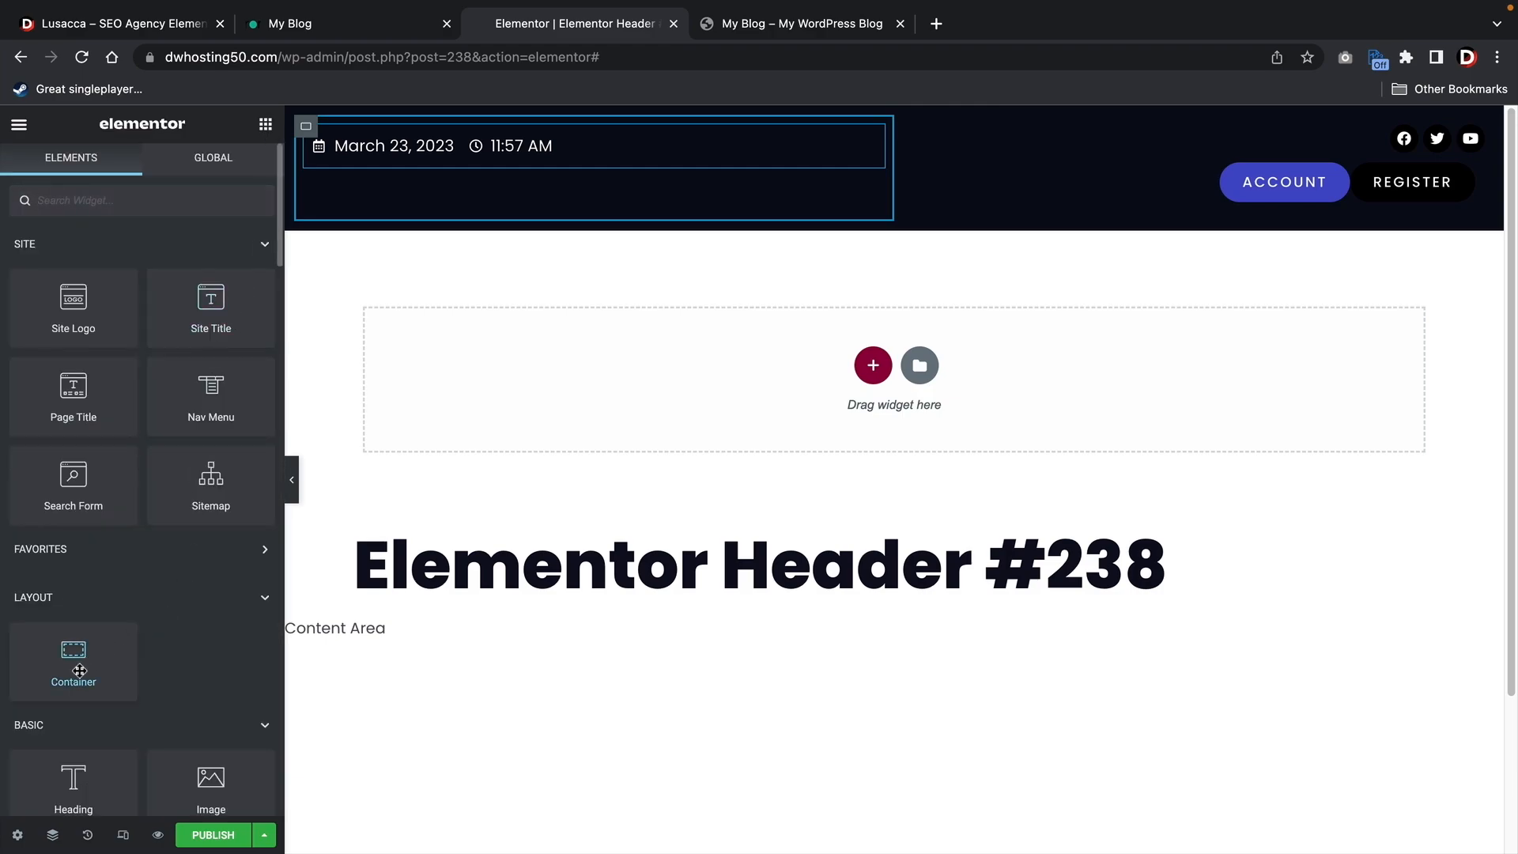
left_click_drag(75, 664, 436, 165)
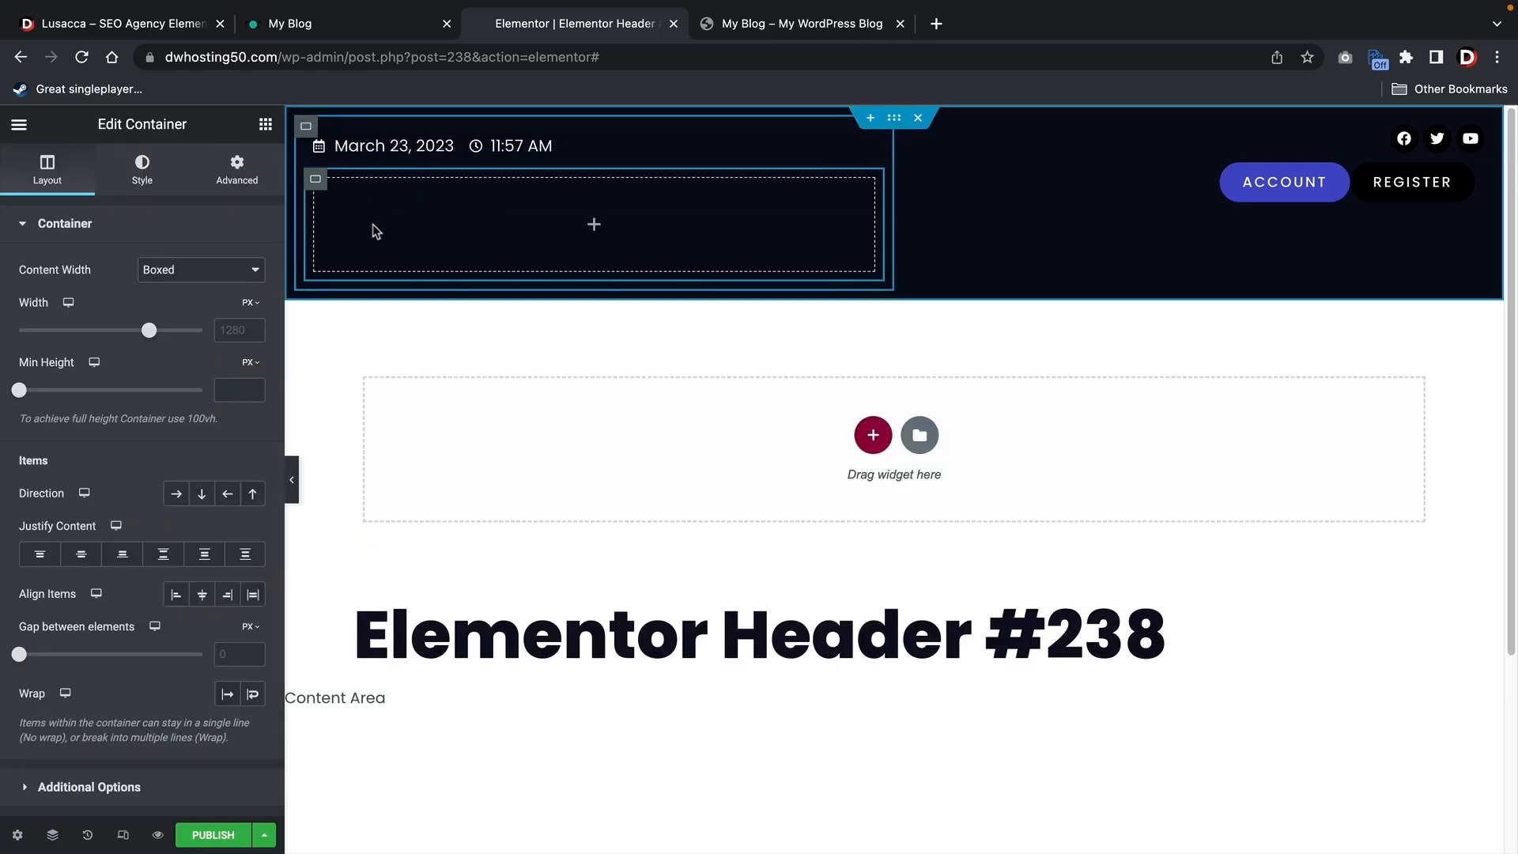
Nest another container inside the new empty container and add a Site Logo widget to it
left_click(265, 124)
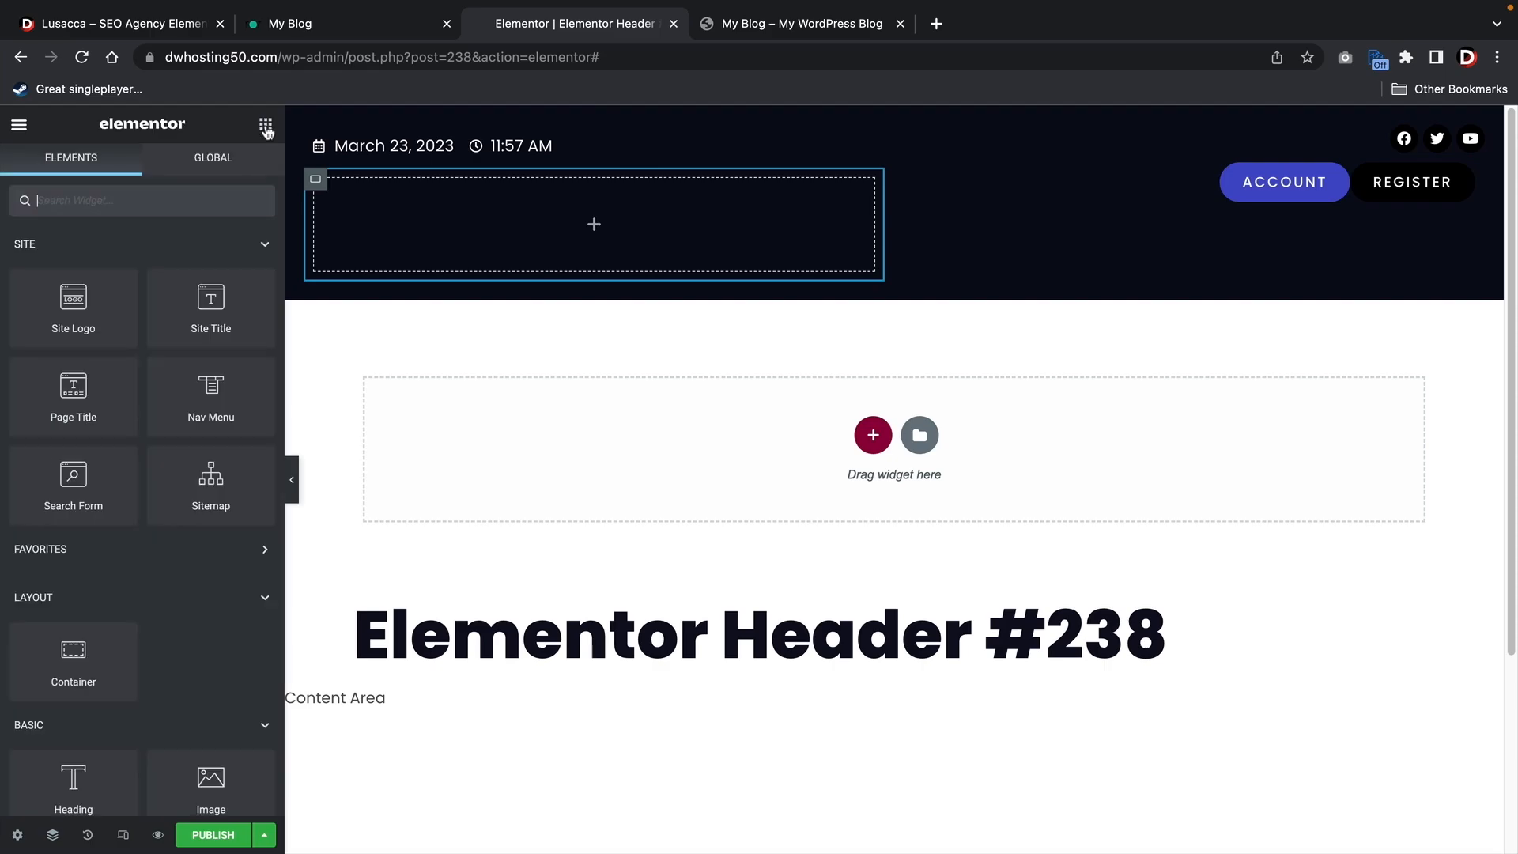
left_click_drag(64, 672, 390, 221)
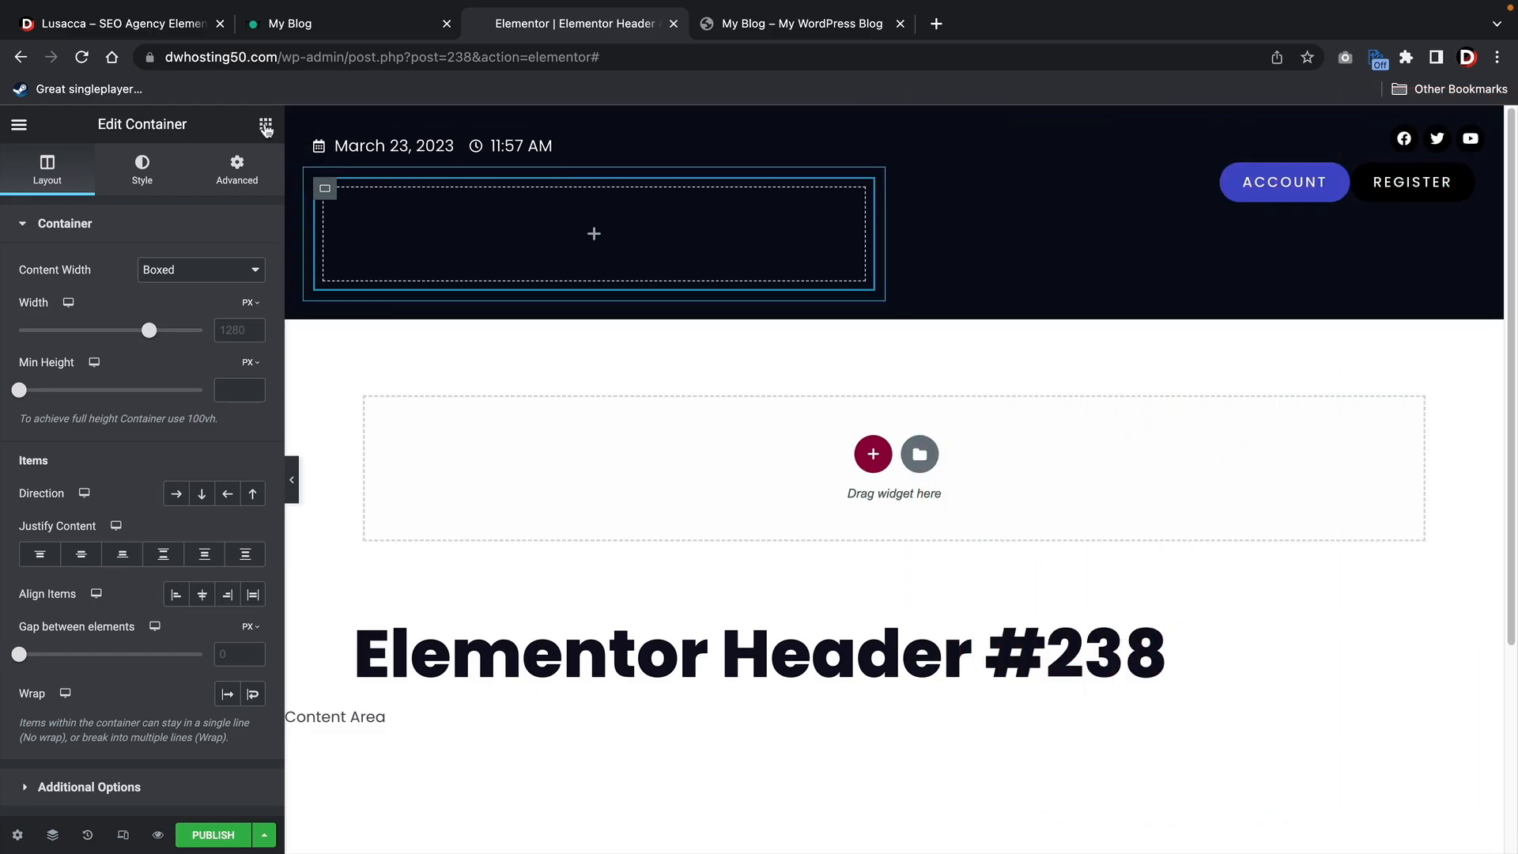
left_click(265, 126)
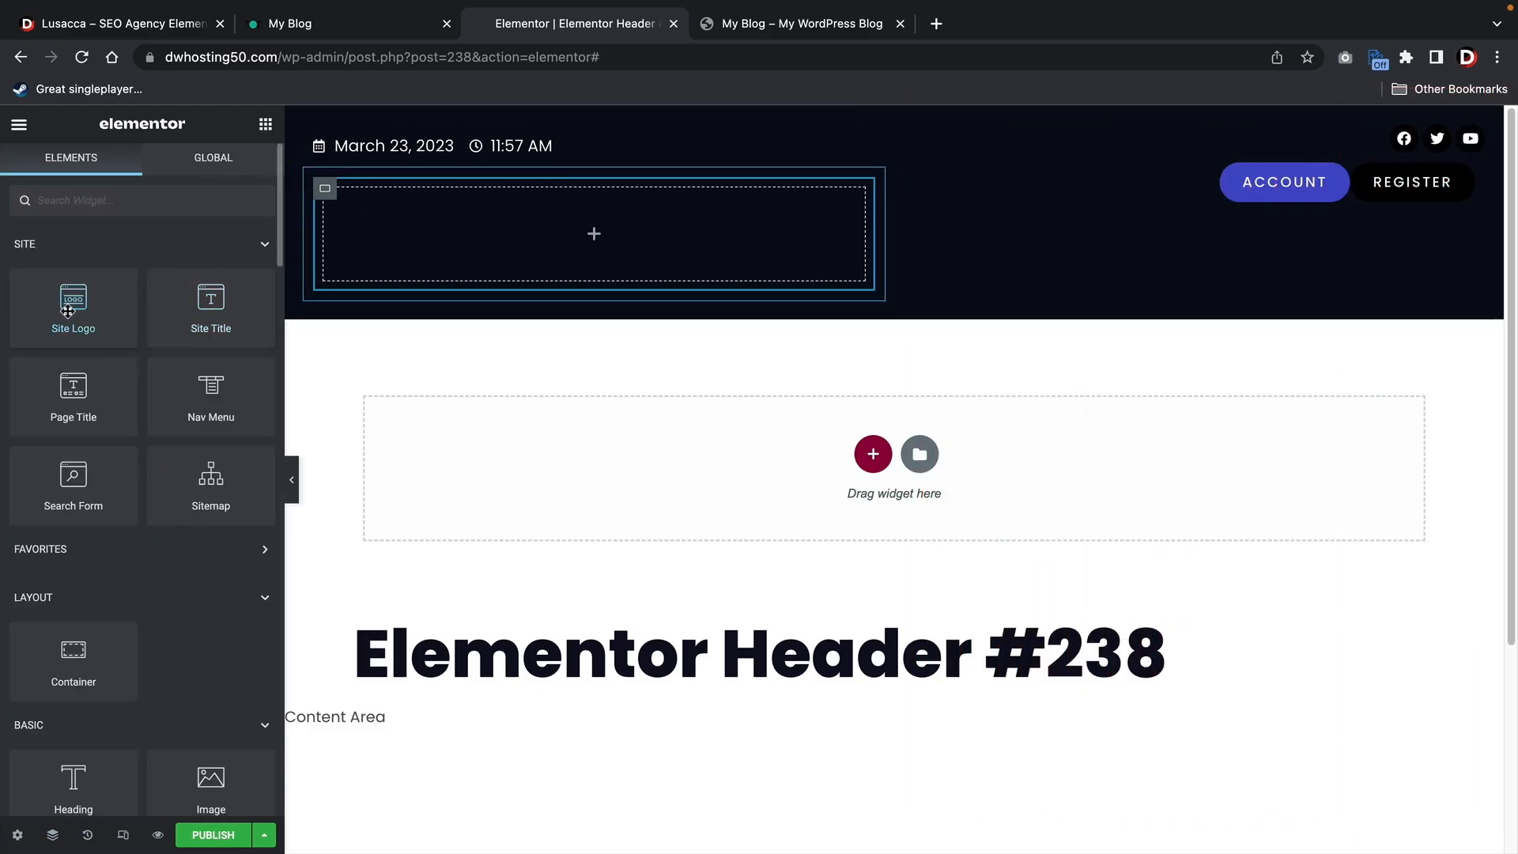
left_click_drag(68, 311, 416, 237)
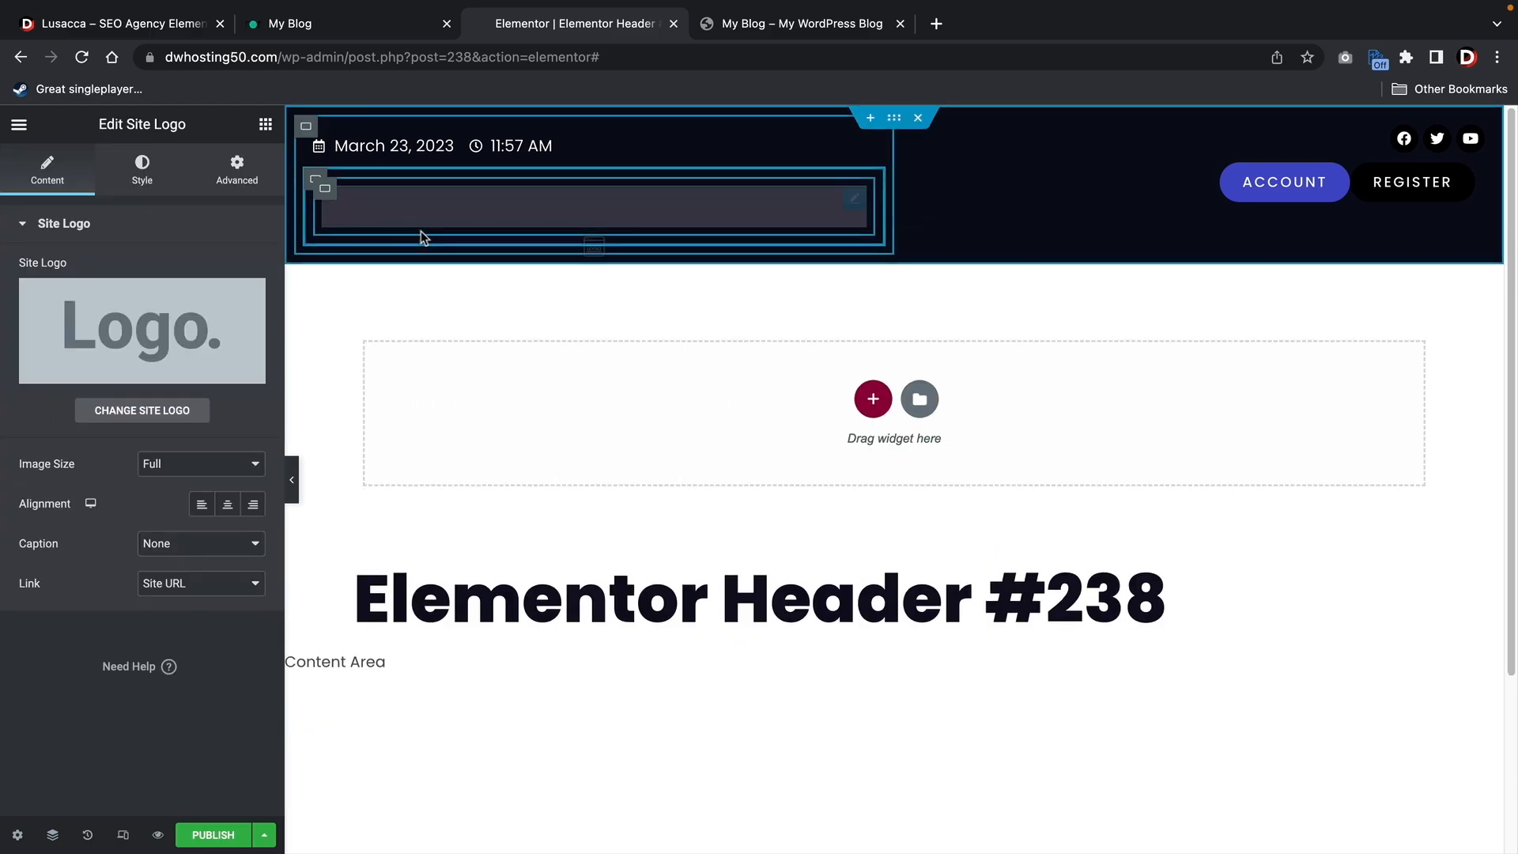
left_click(265, 124)
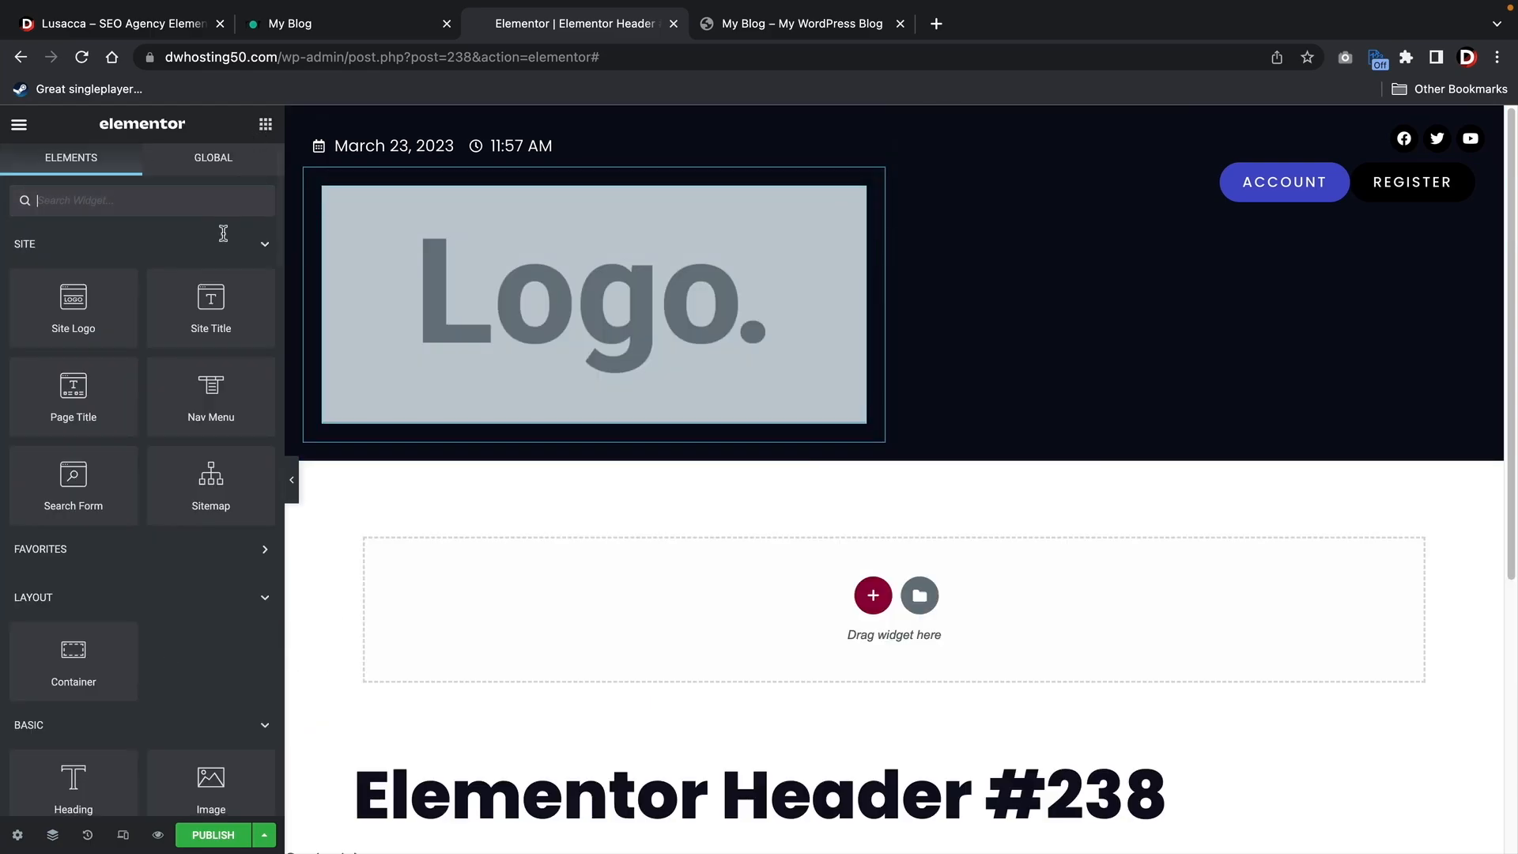
Add a Nav Menu widget beneath the logo and set the site logo to logo-lusacca-white-text.png from the media library
left_click_drag(204, 403, 441, 400)
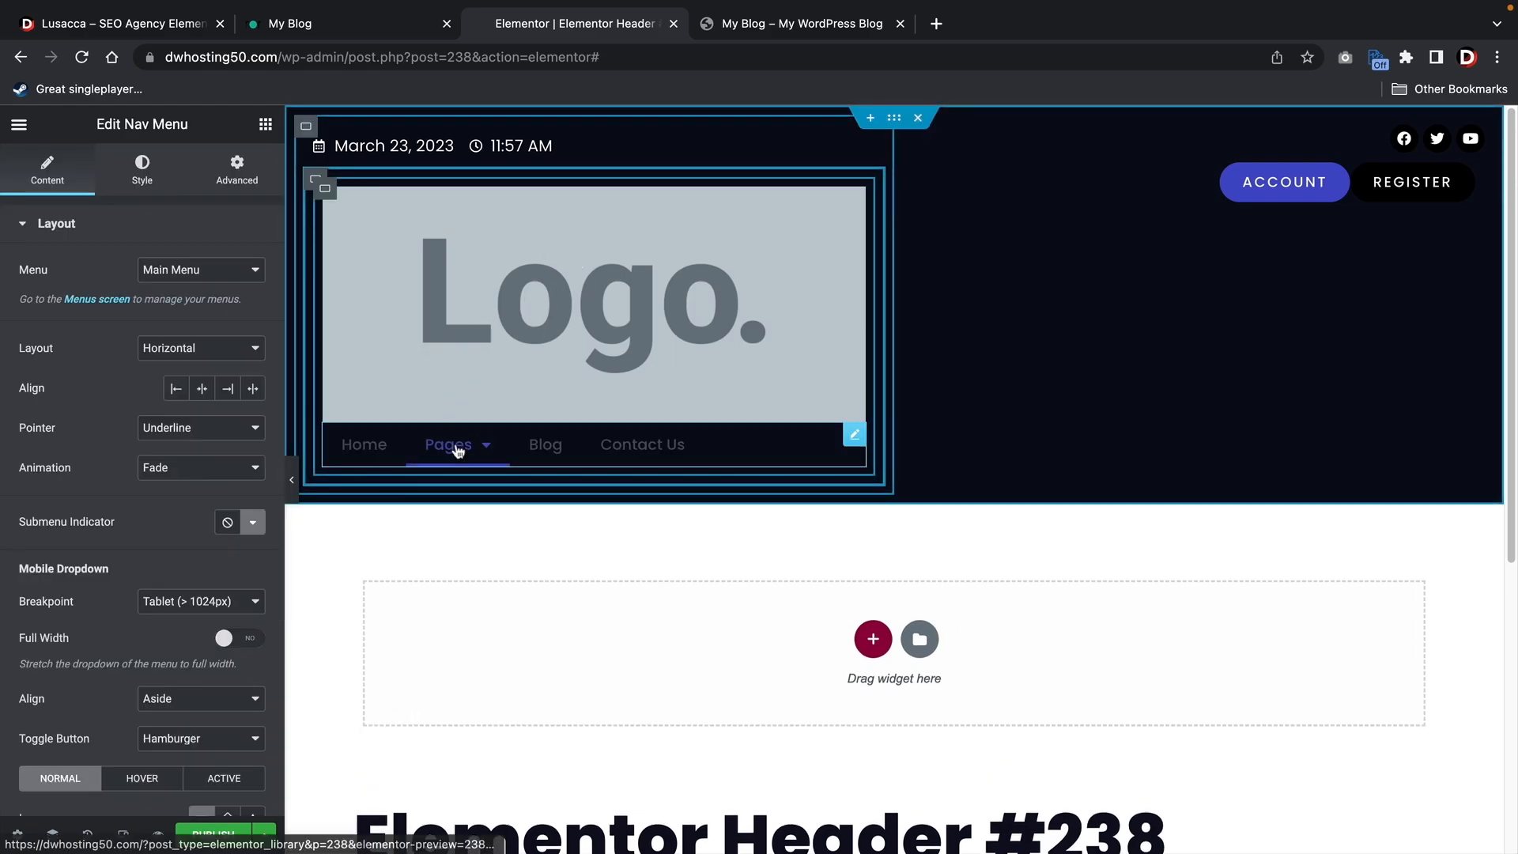
left_click(543, 302)
left_click(144, 412)
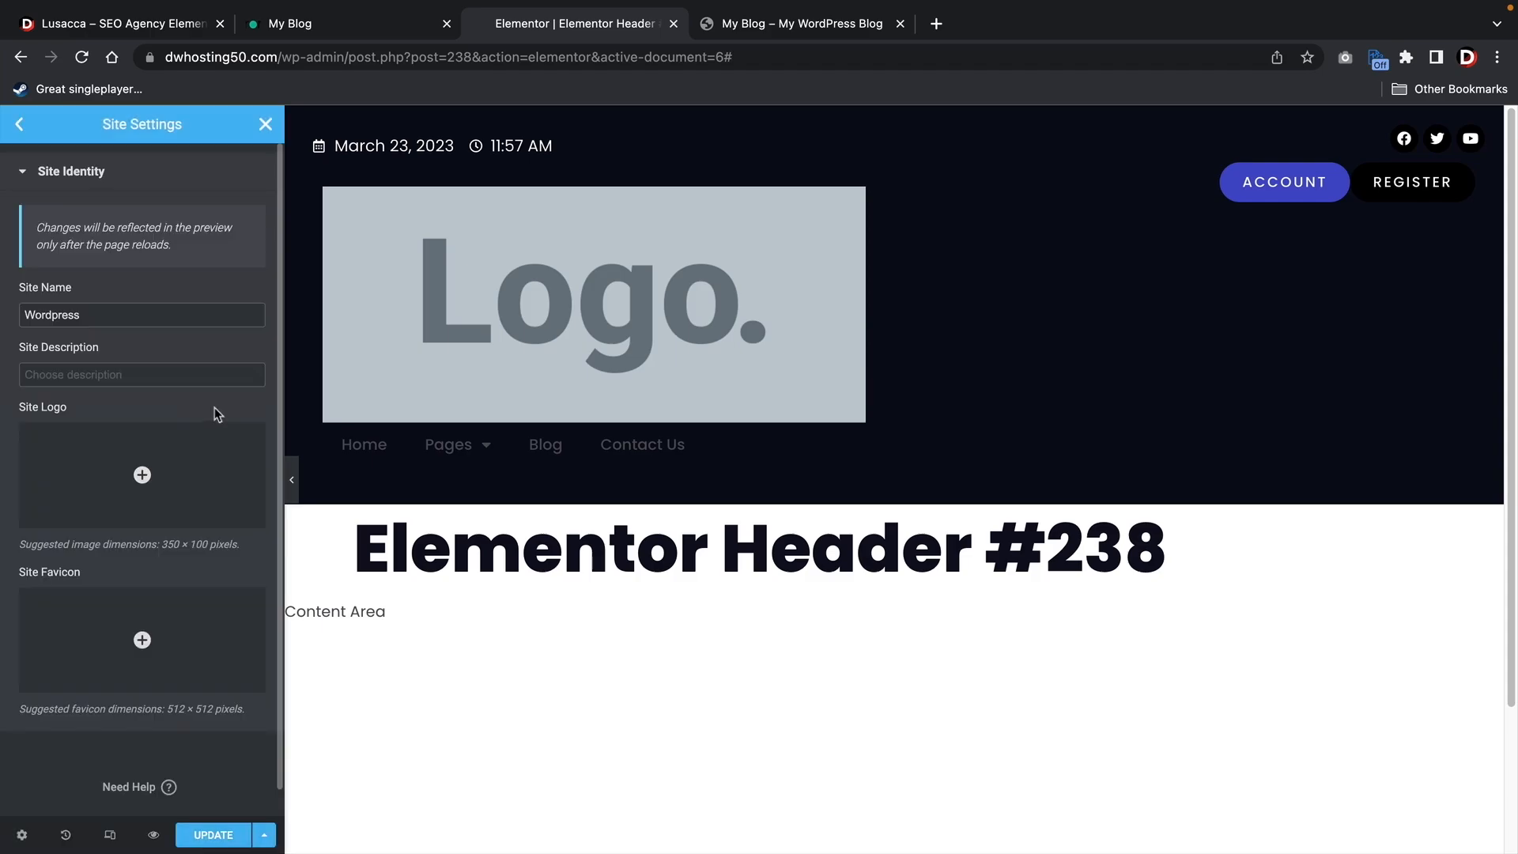
left_click(154, 472)
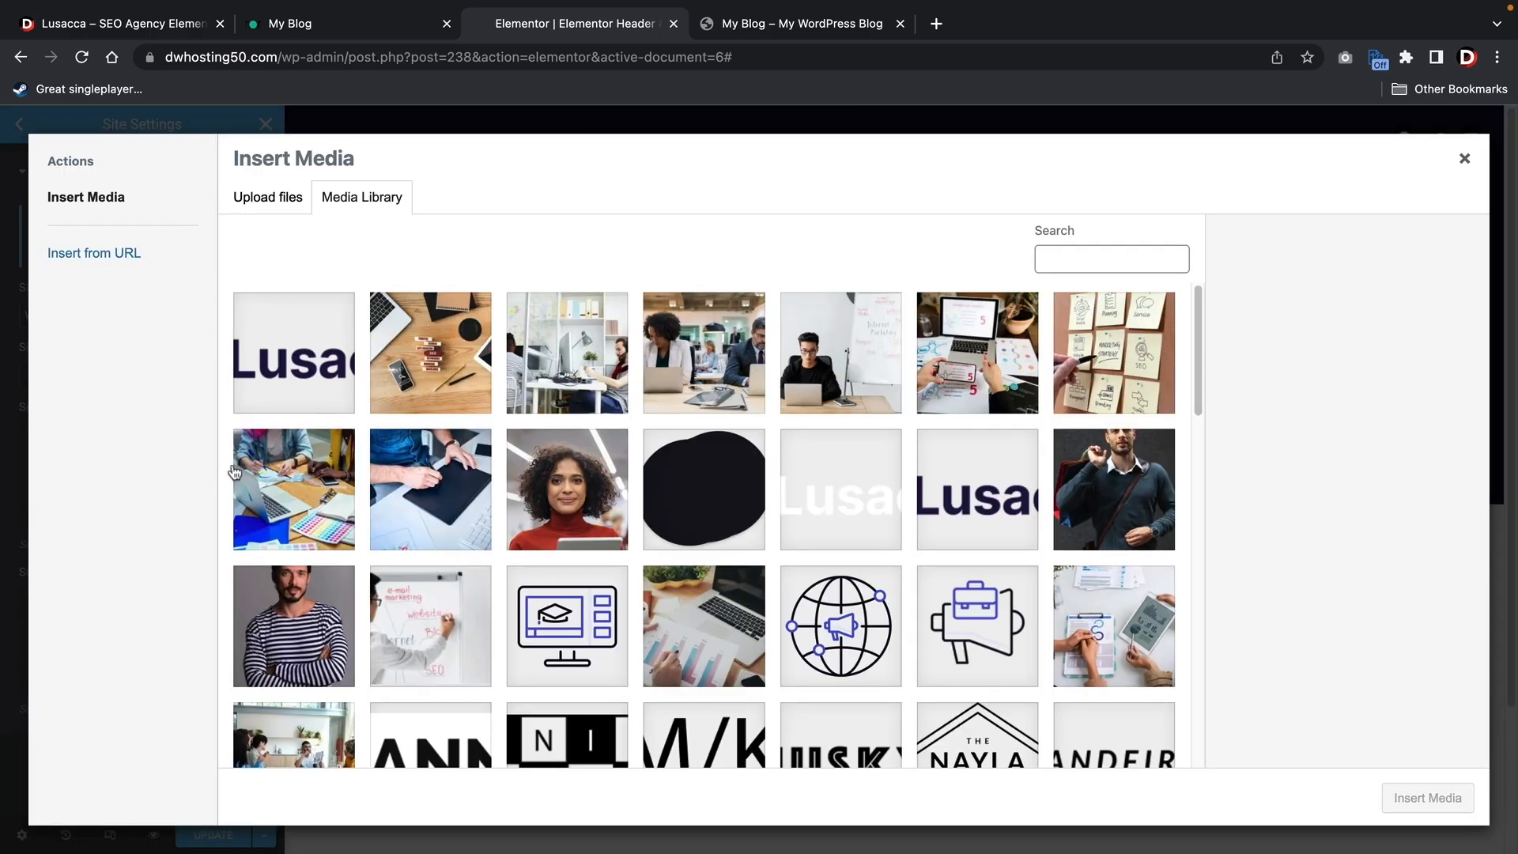
left_click(846, 467)
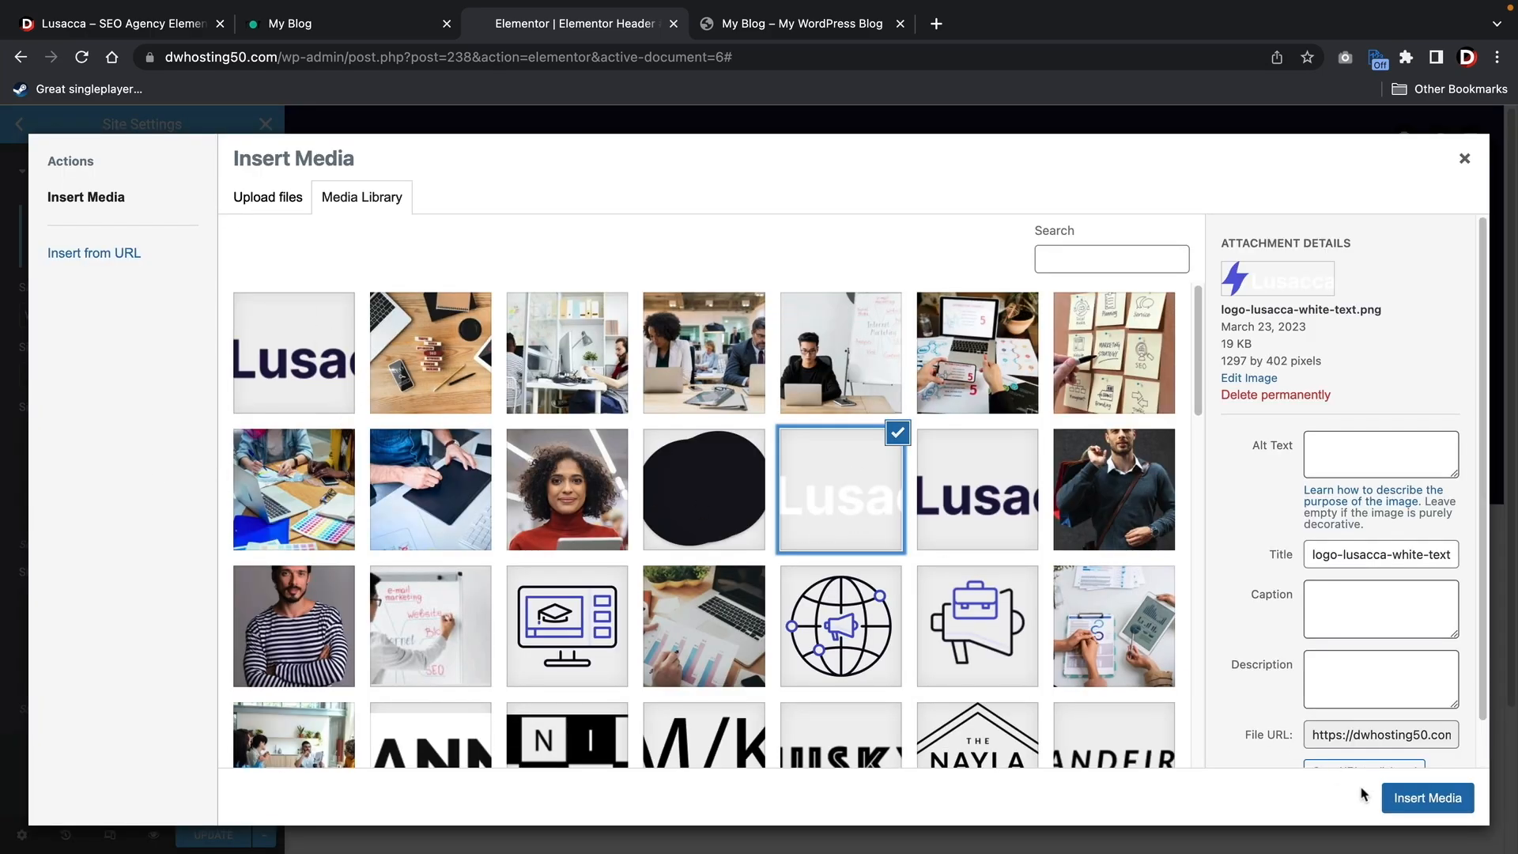
left_click(1408, 799)
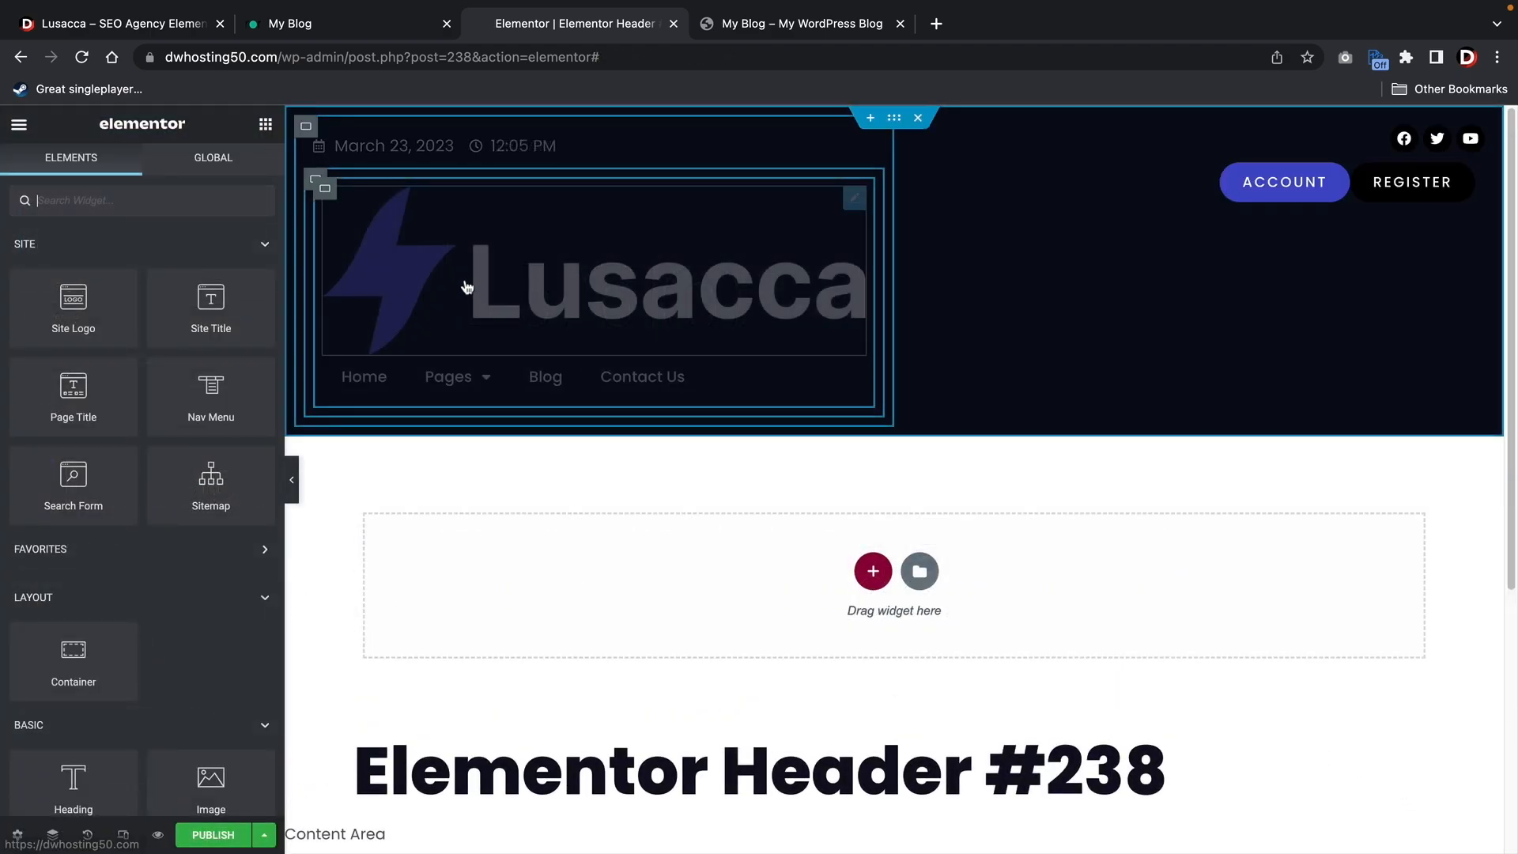
Set the Site Logo image's width to 125 px
left_click(419, 290)
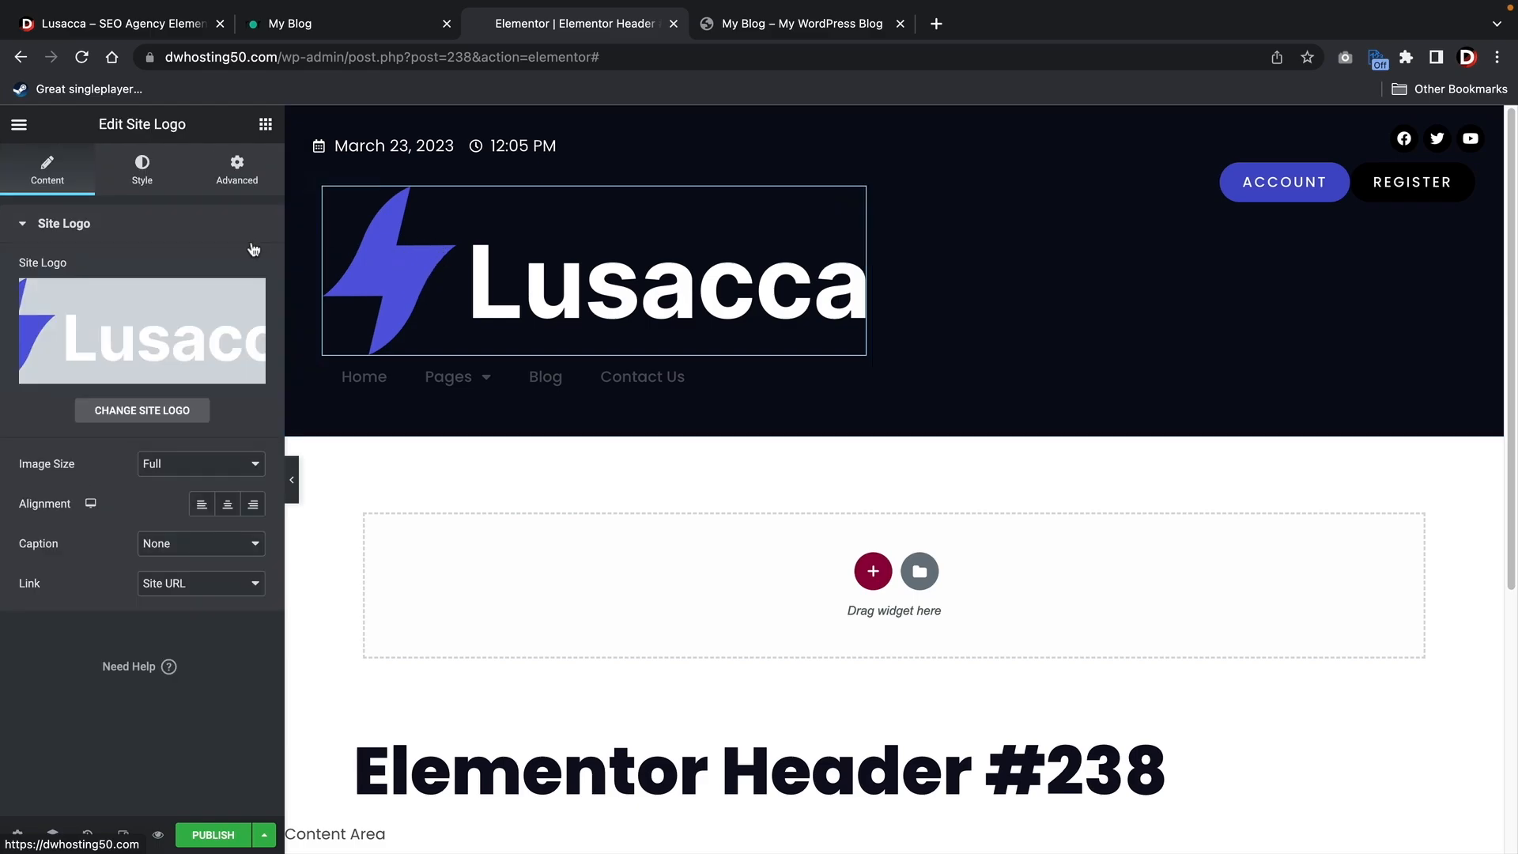
left_click(141, 176)
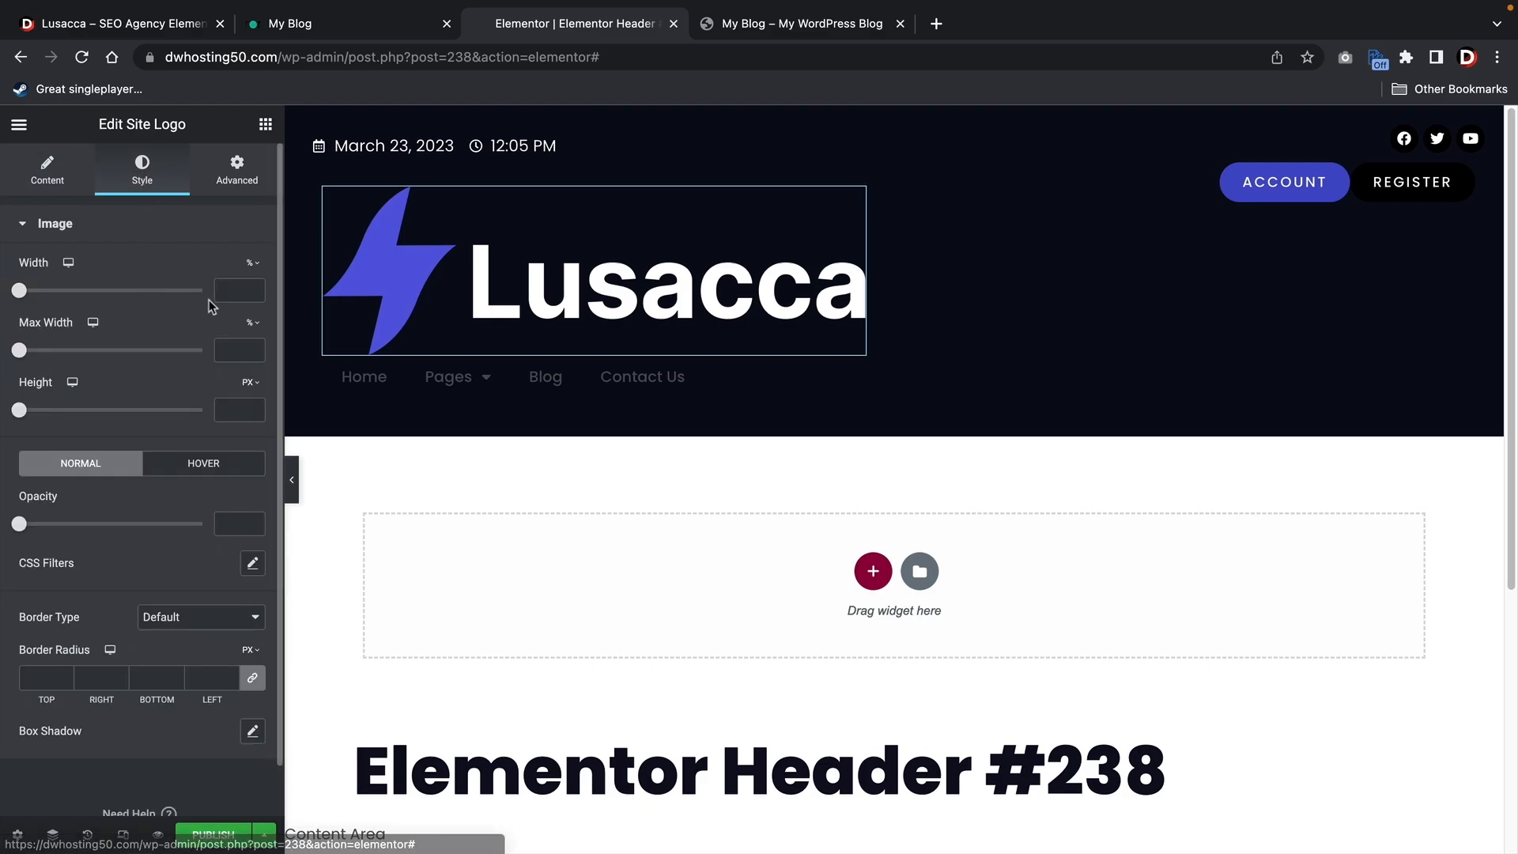
left_click(252, 289)
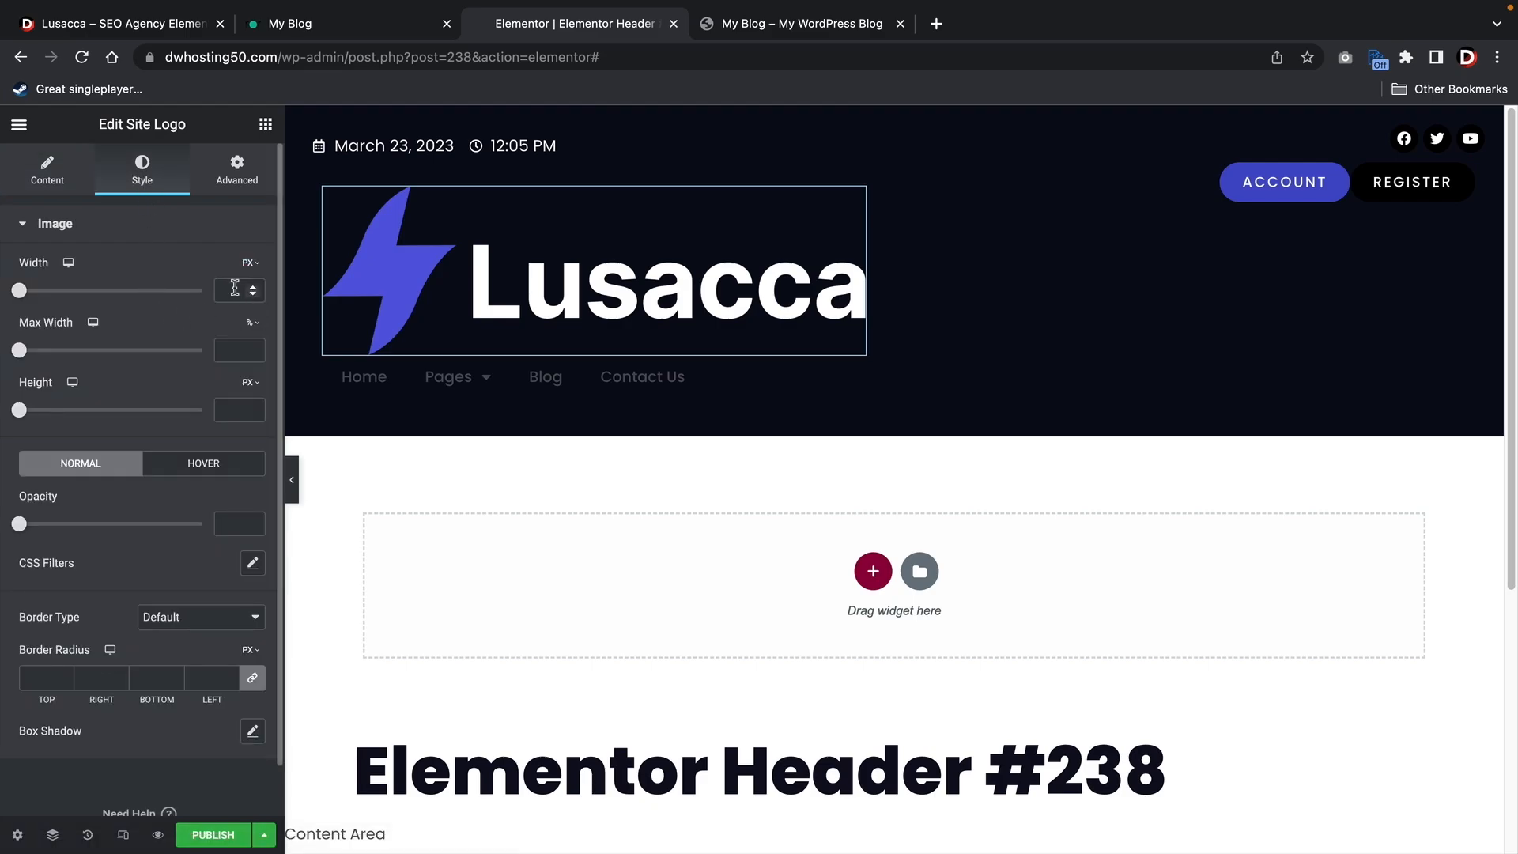
type("125")
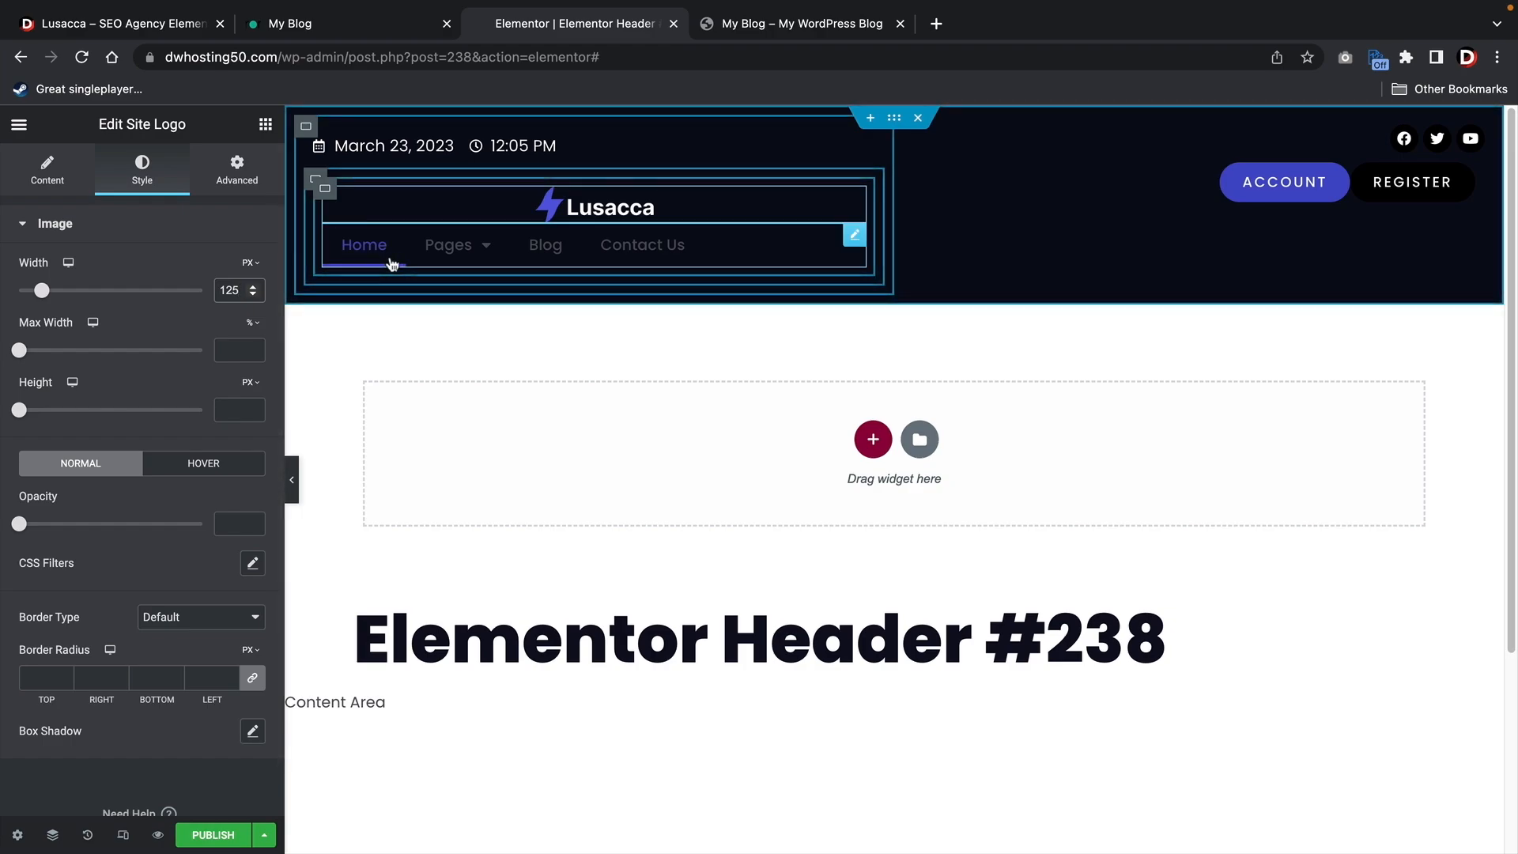
Set the logo and menu container's width to 1330 px and its direction to horizontal row, and preview the header at full width
left_click(325, 191)
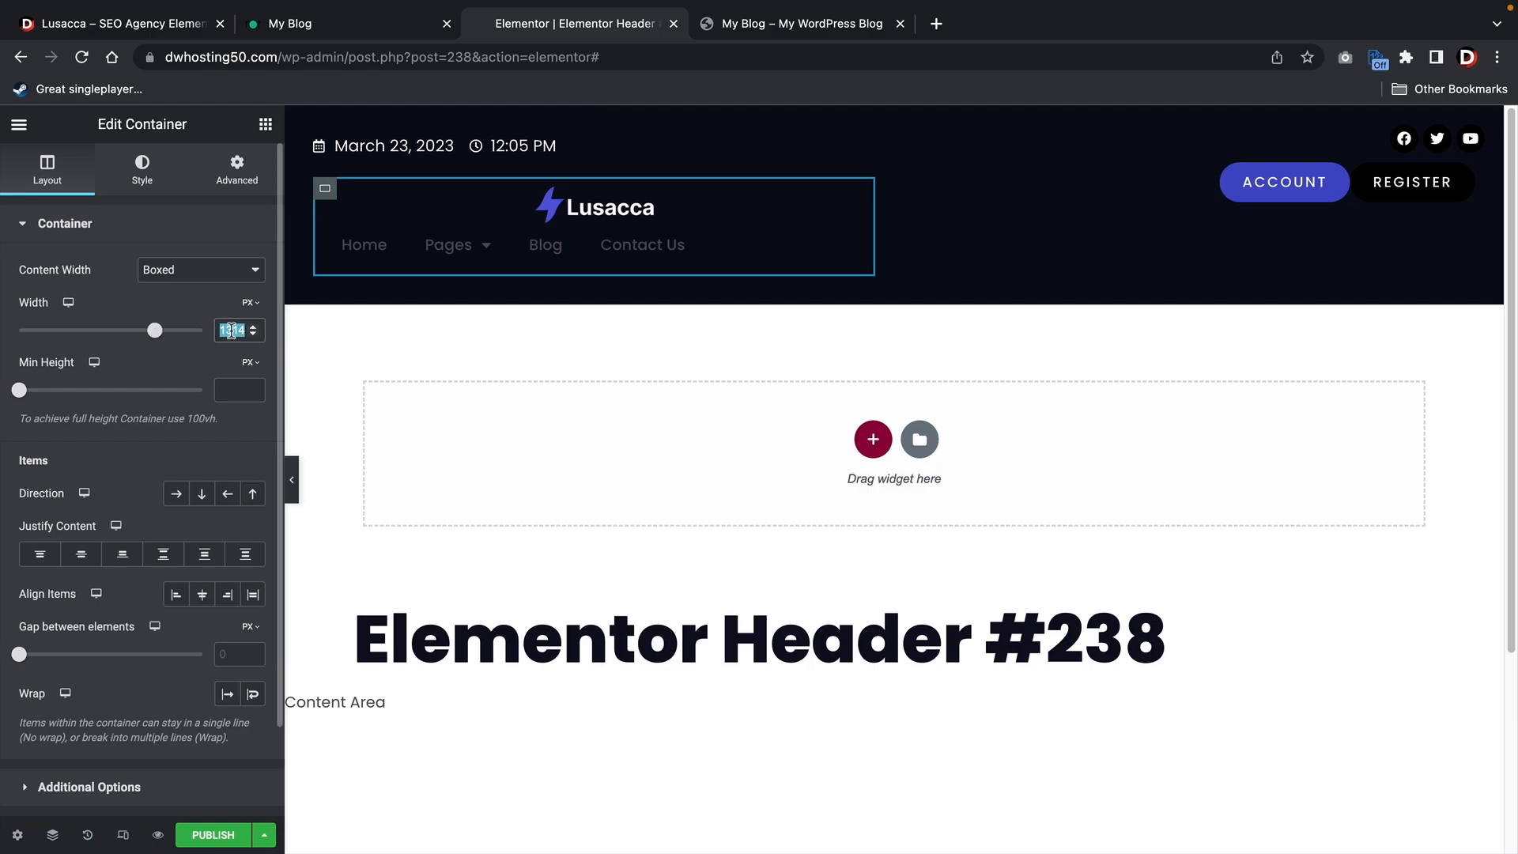
type("1330")
left_click(175, 496)
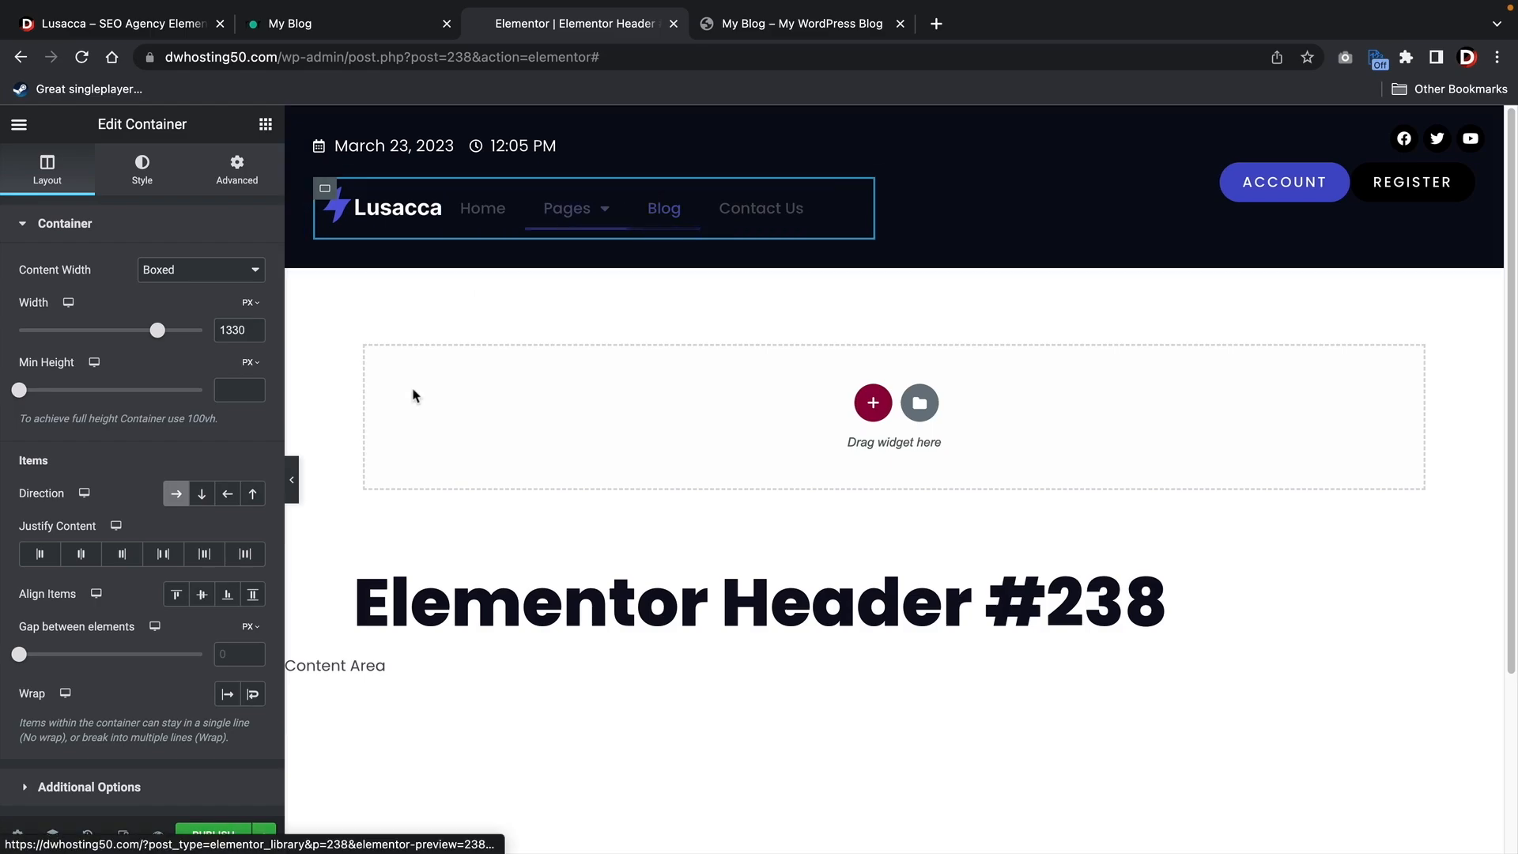
left_click(294, 482)
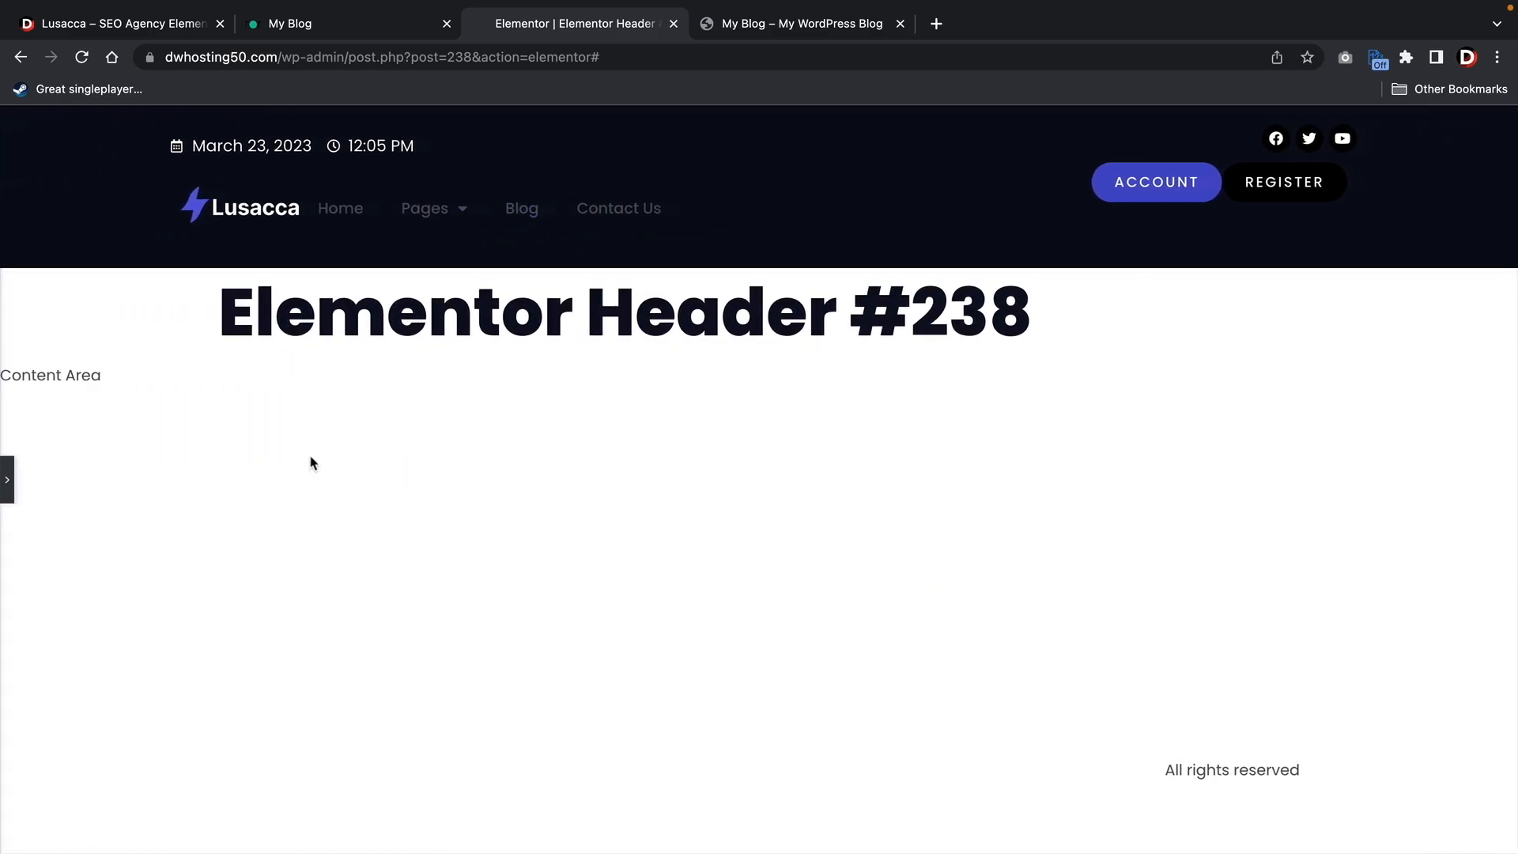
left_click(7, 479)
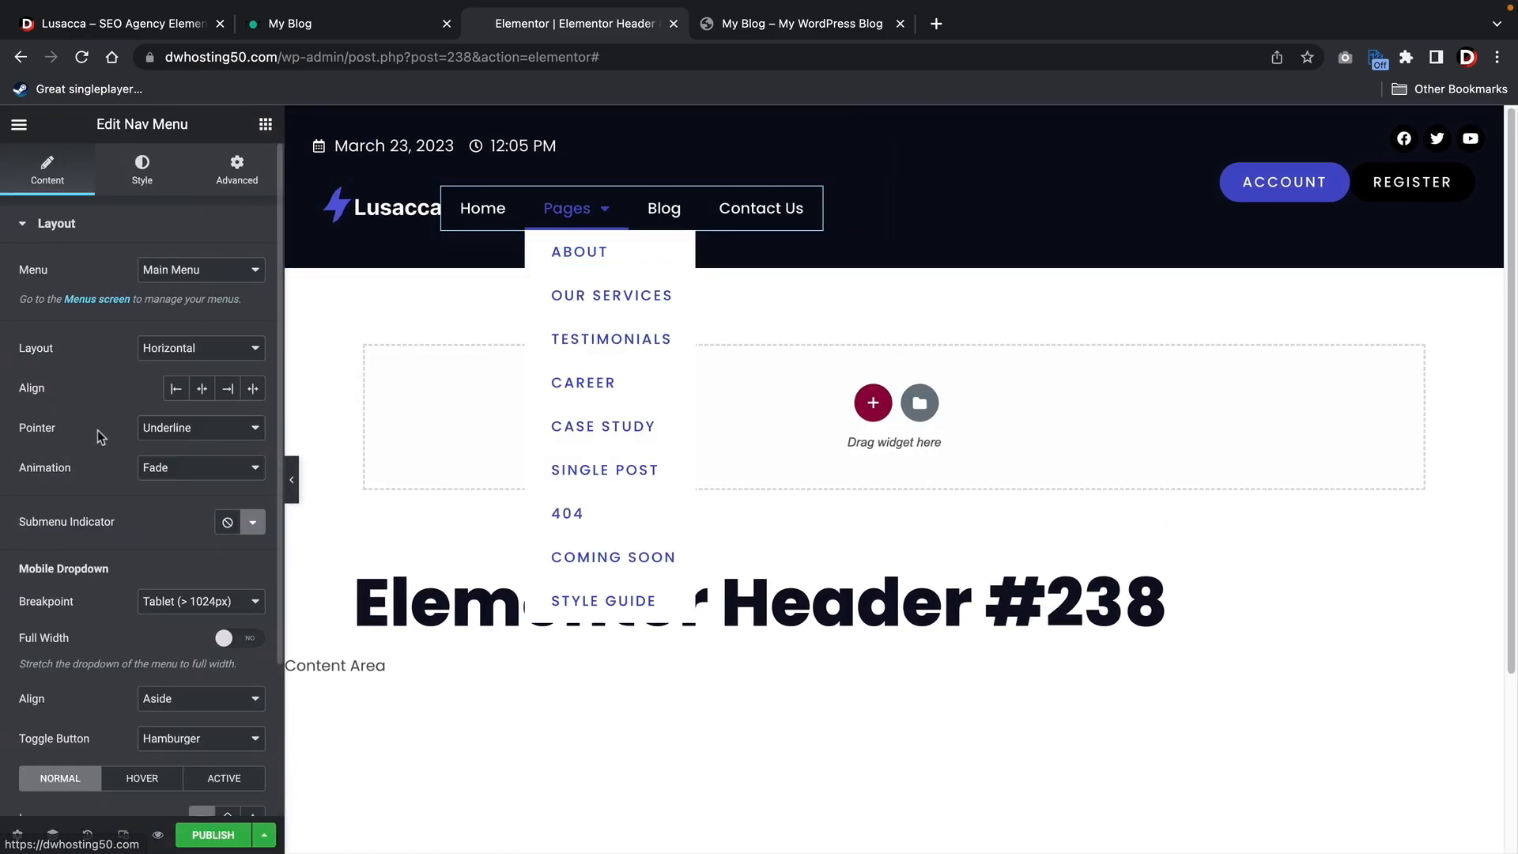
Turn on the divider between the Nav Menu's items and preview the header at full width
left_click(146, 172)
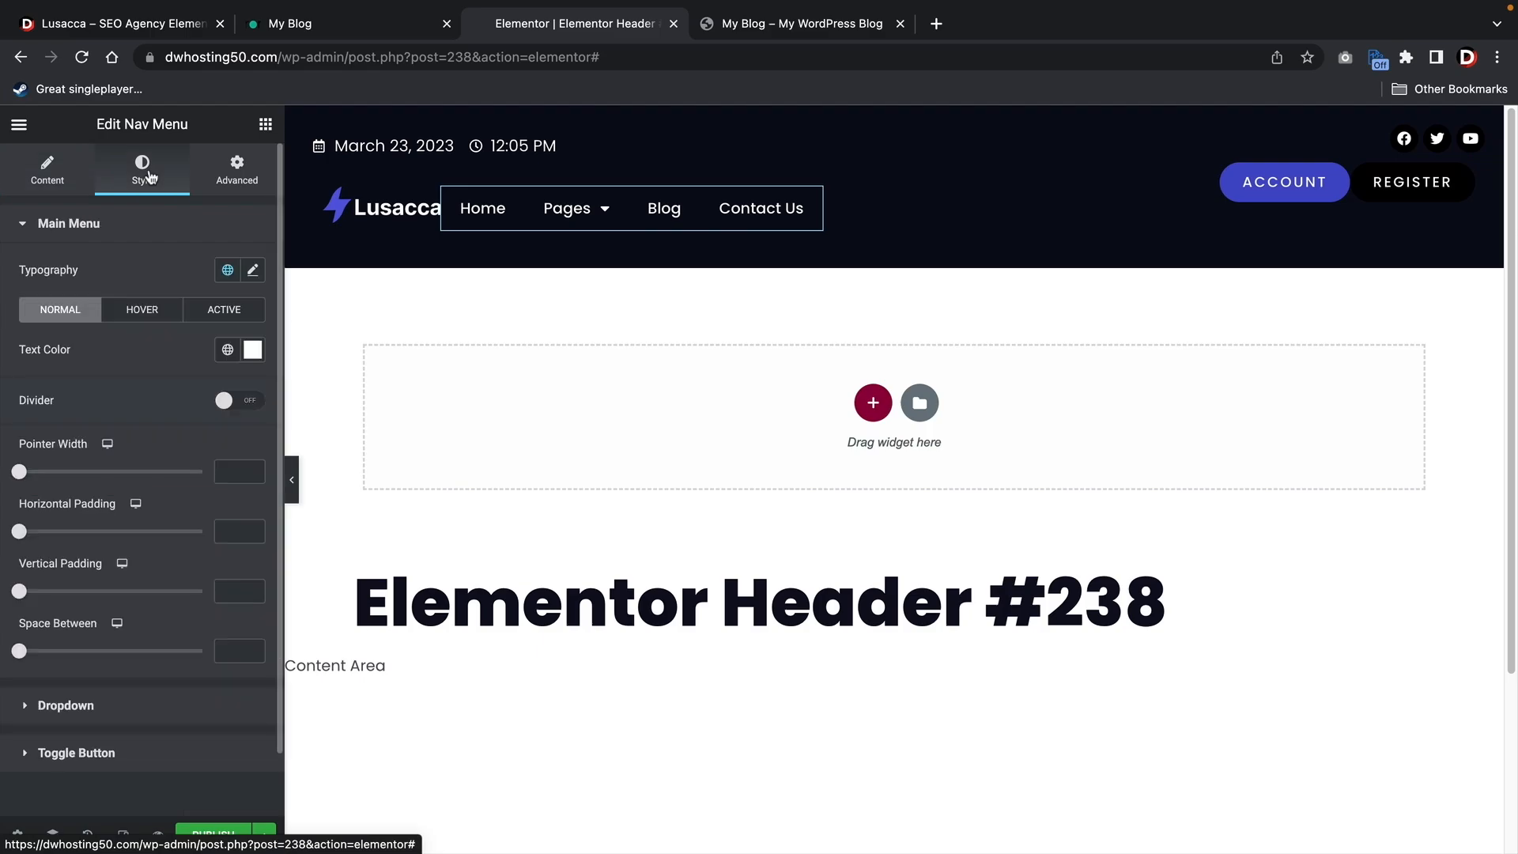
left_click(231, 401)
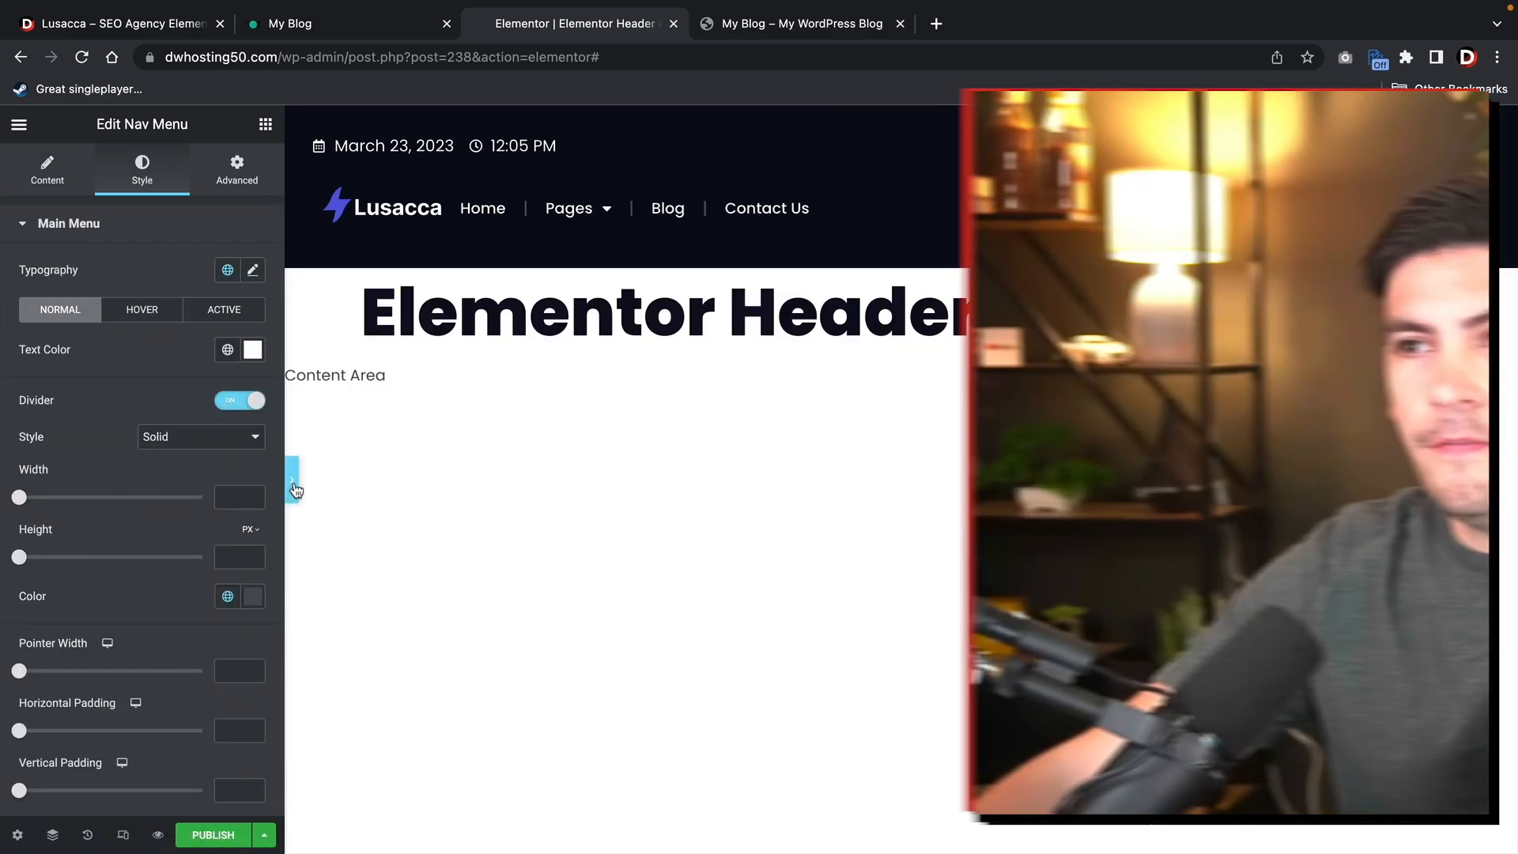
left_click(292, 483)
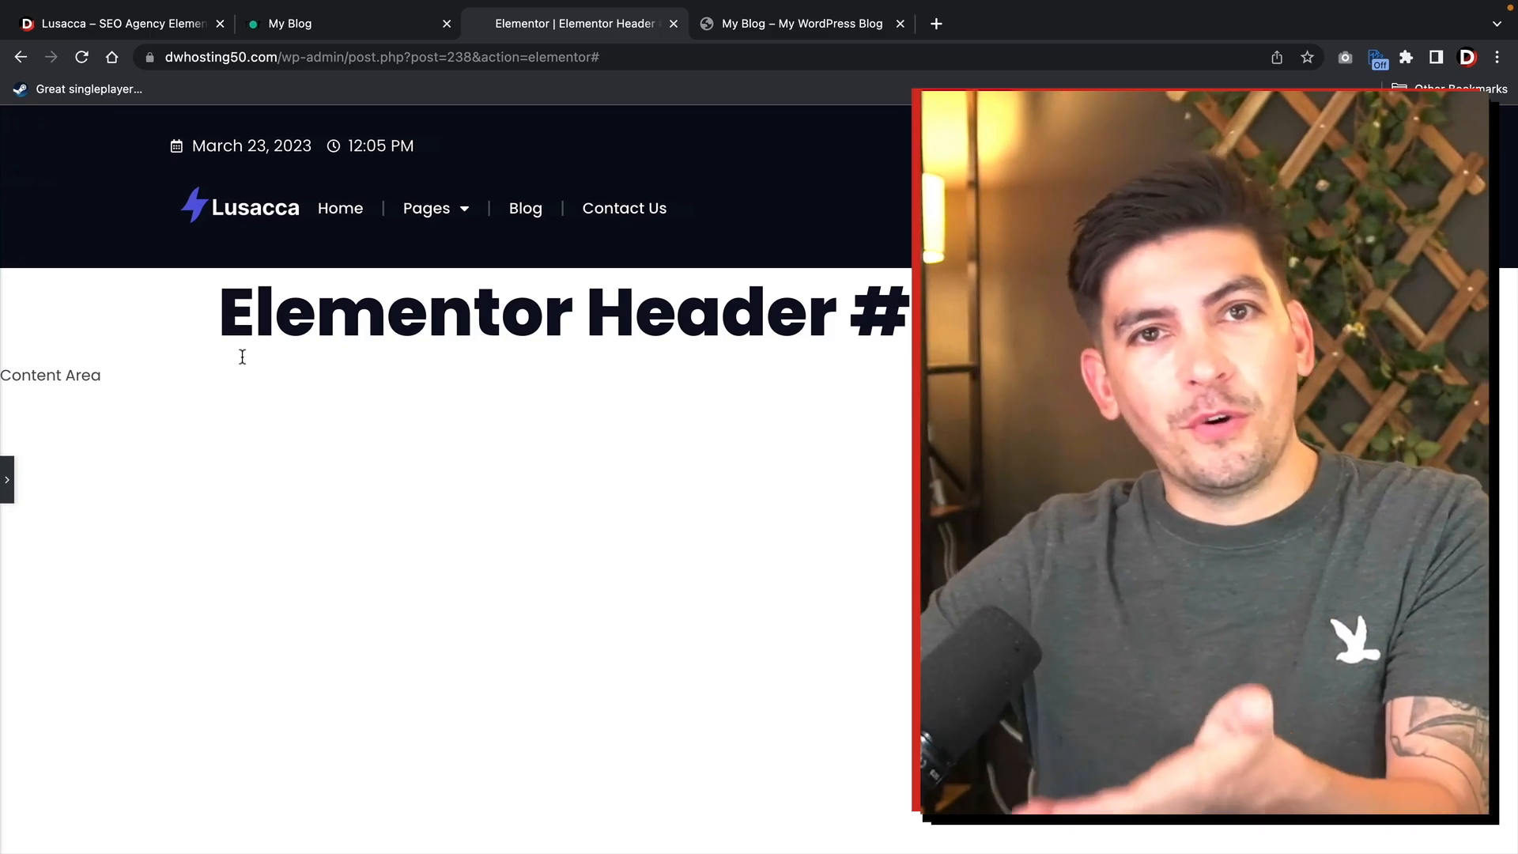
left_click(11, 483)
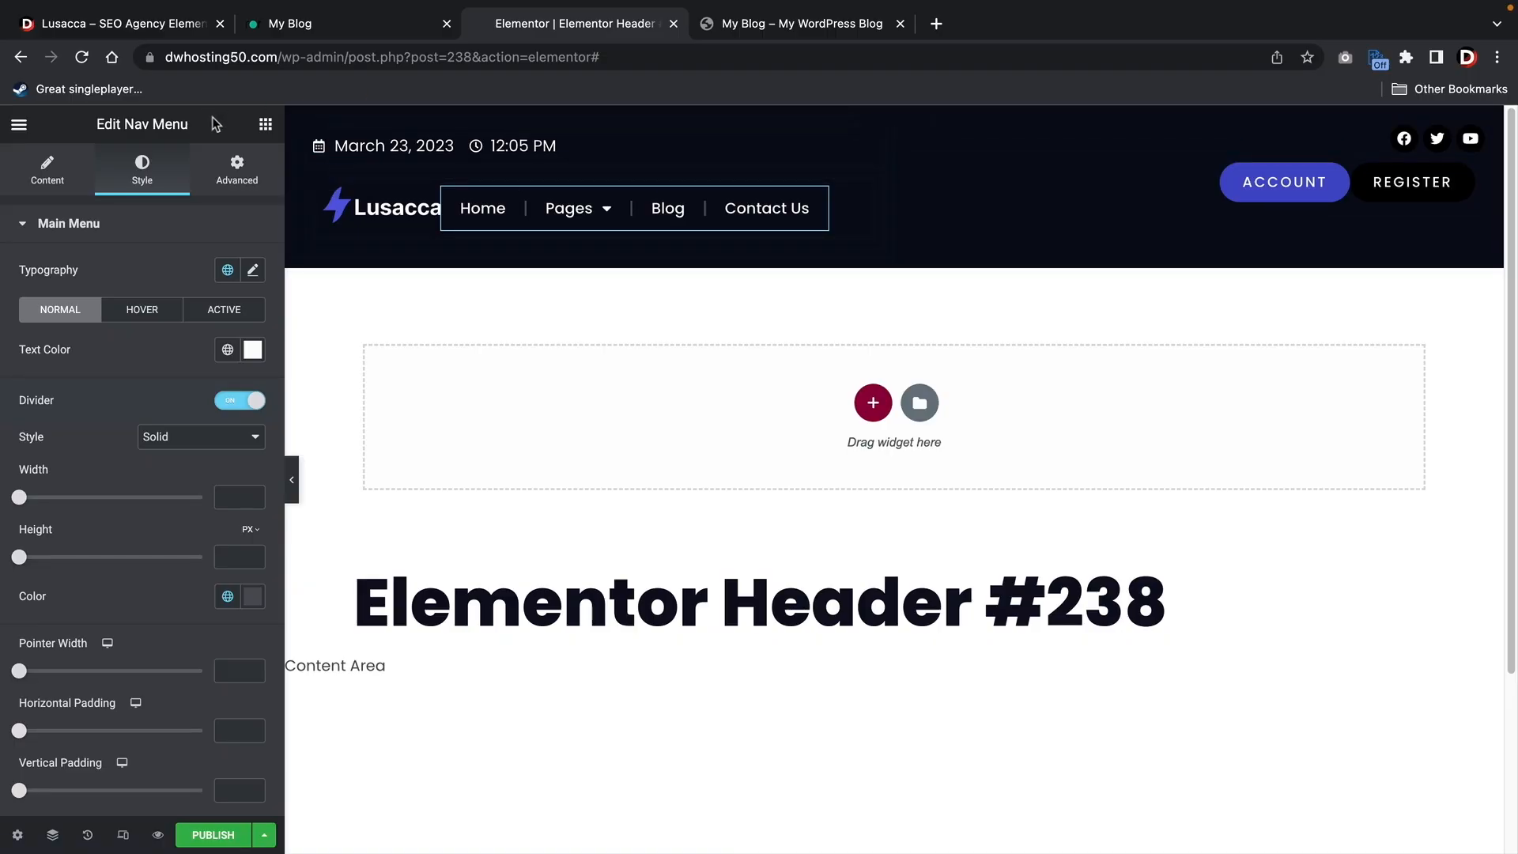
Try an extra Button widget in front of the Account button
left_click(266, 125)
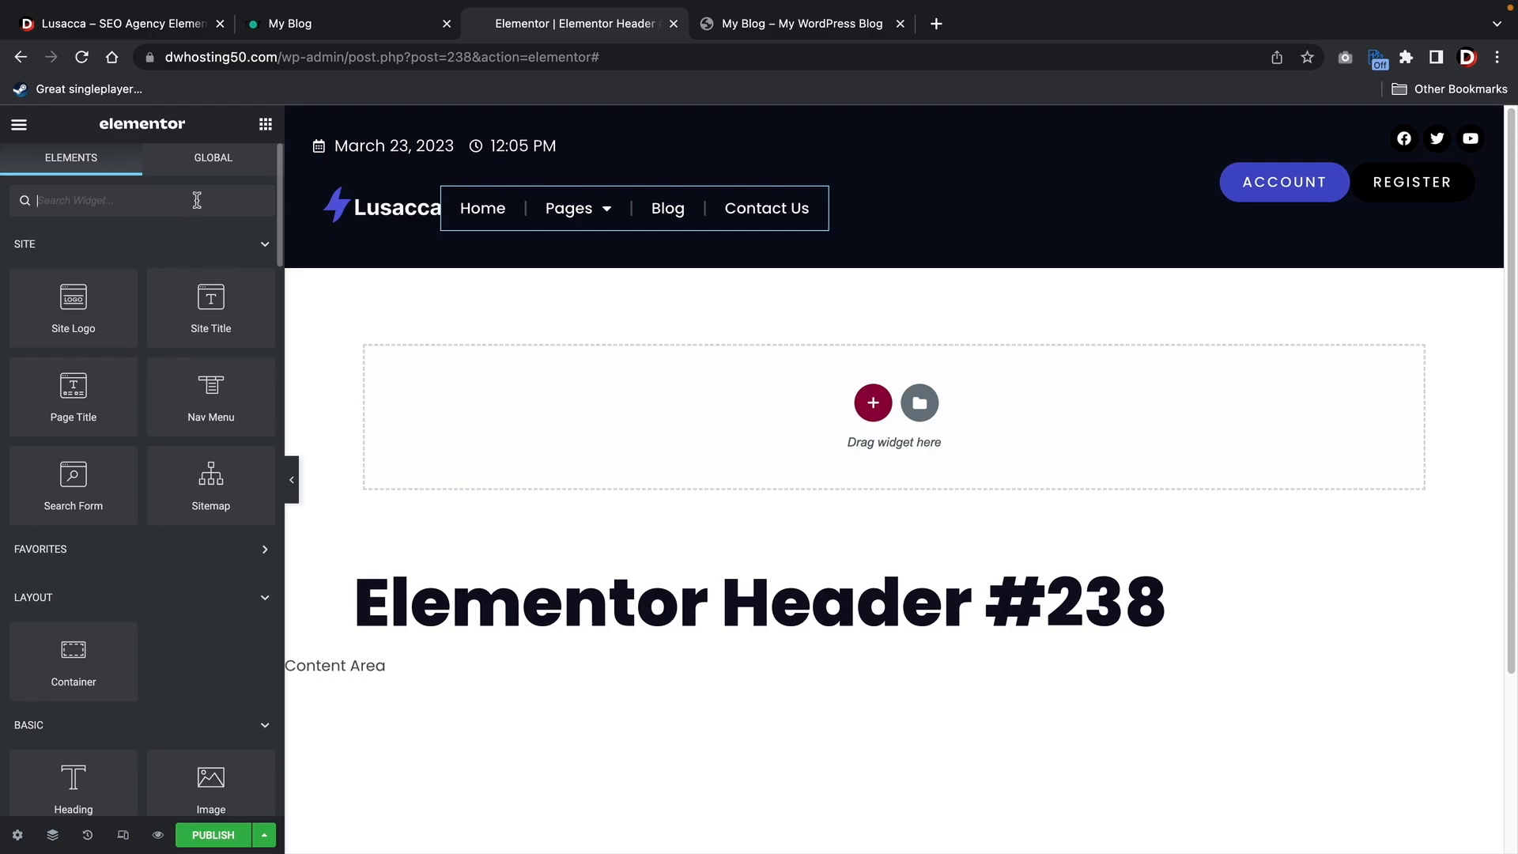
type("button")
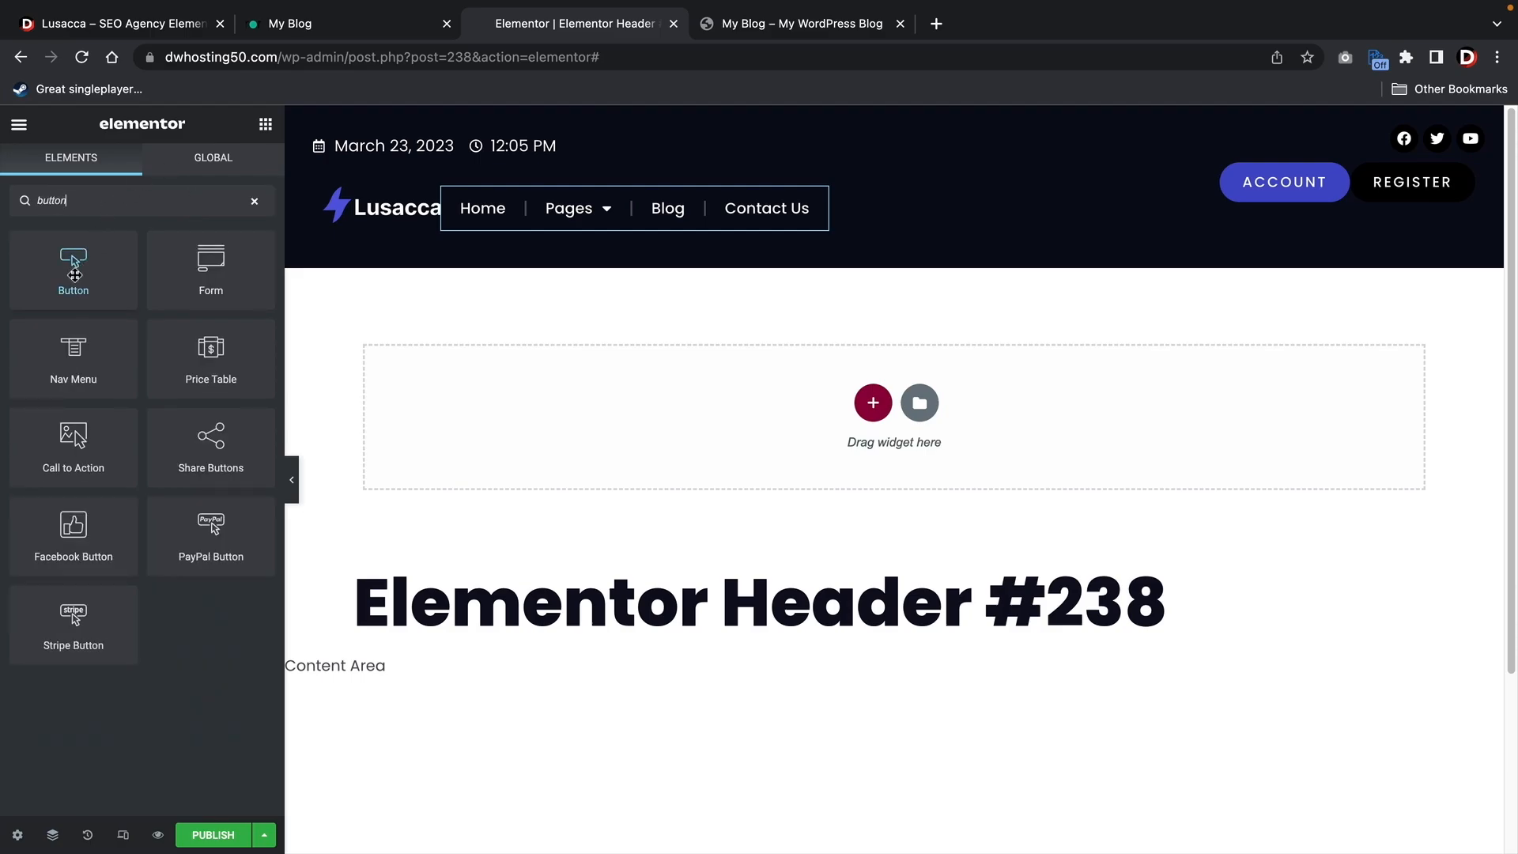
left_click_drag(74, 275, 1281, 201)
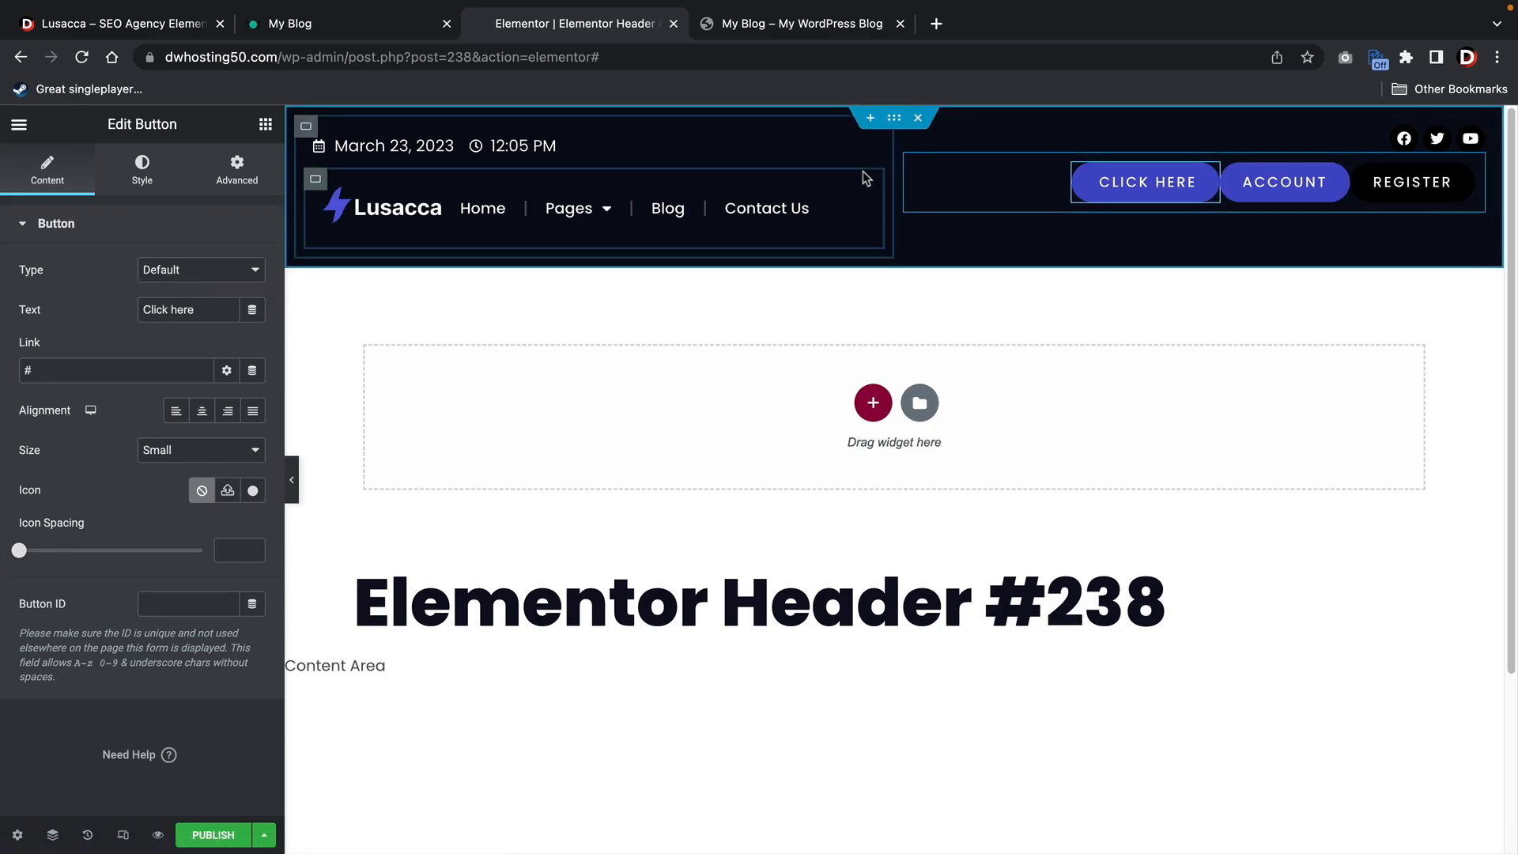
Try a 49 px gap between elements and the vertical column direction on the buttons' container, and return it to a horizontal row
left_click(915, 164)
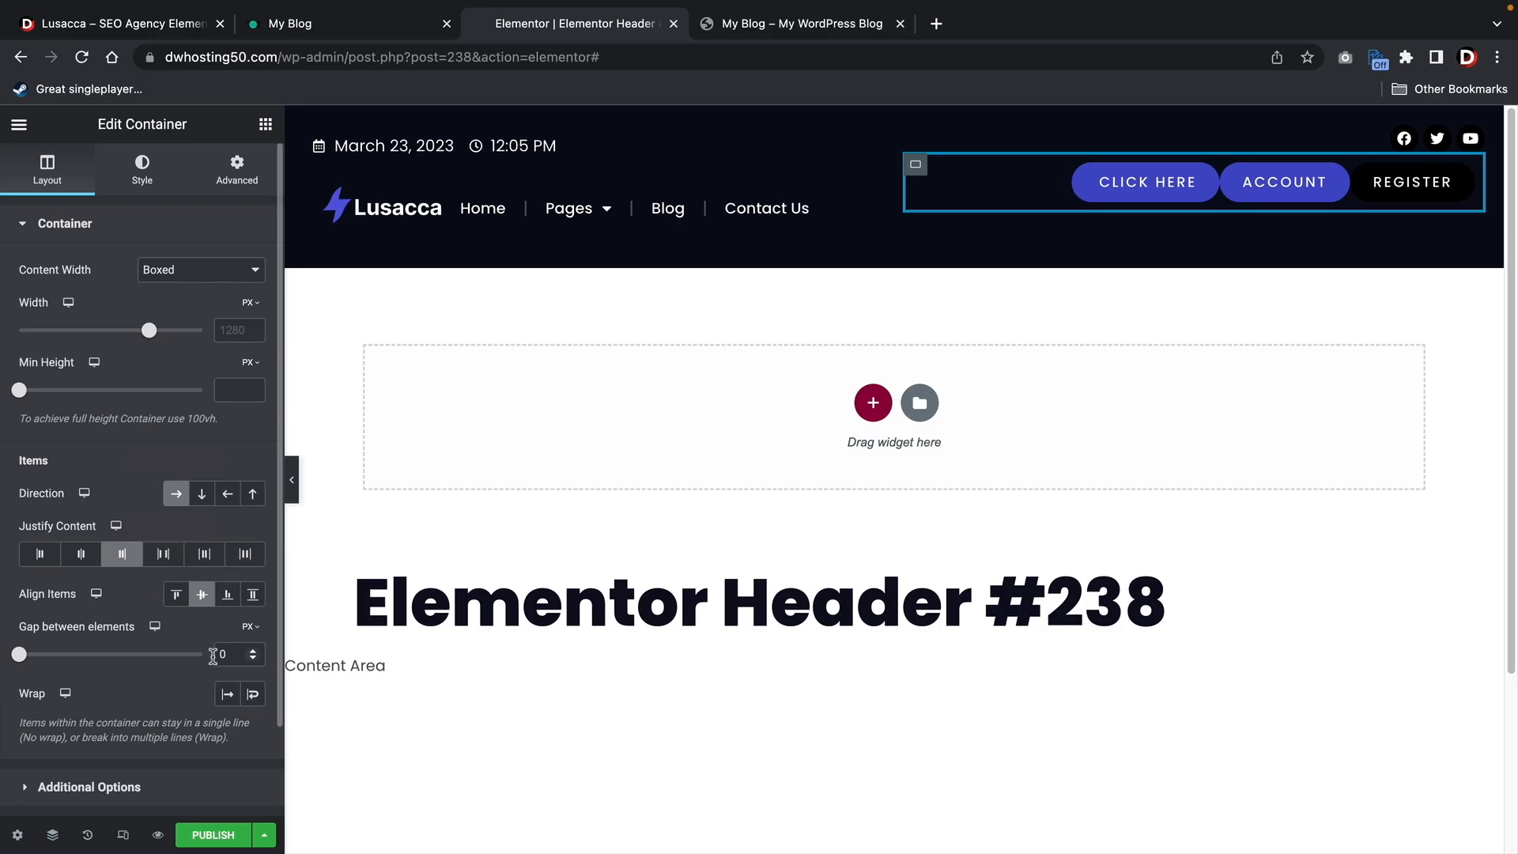
mouse_move(19, 654)
left_mouse_down()
mouse_move(51, 656)
mouse_move(38, 656)
left_mouse_up()
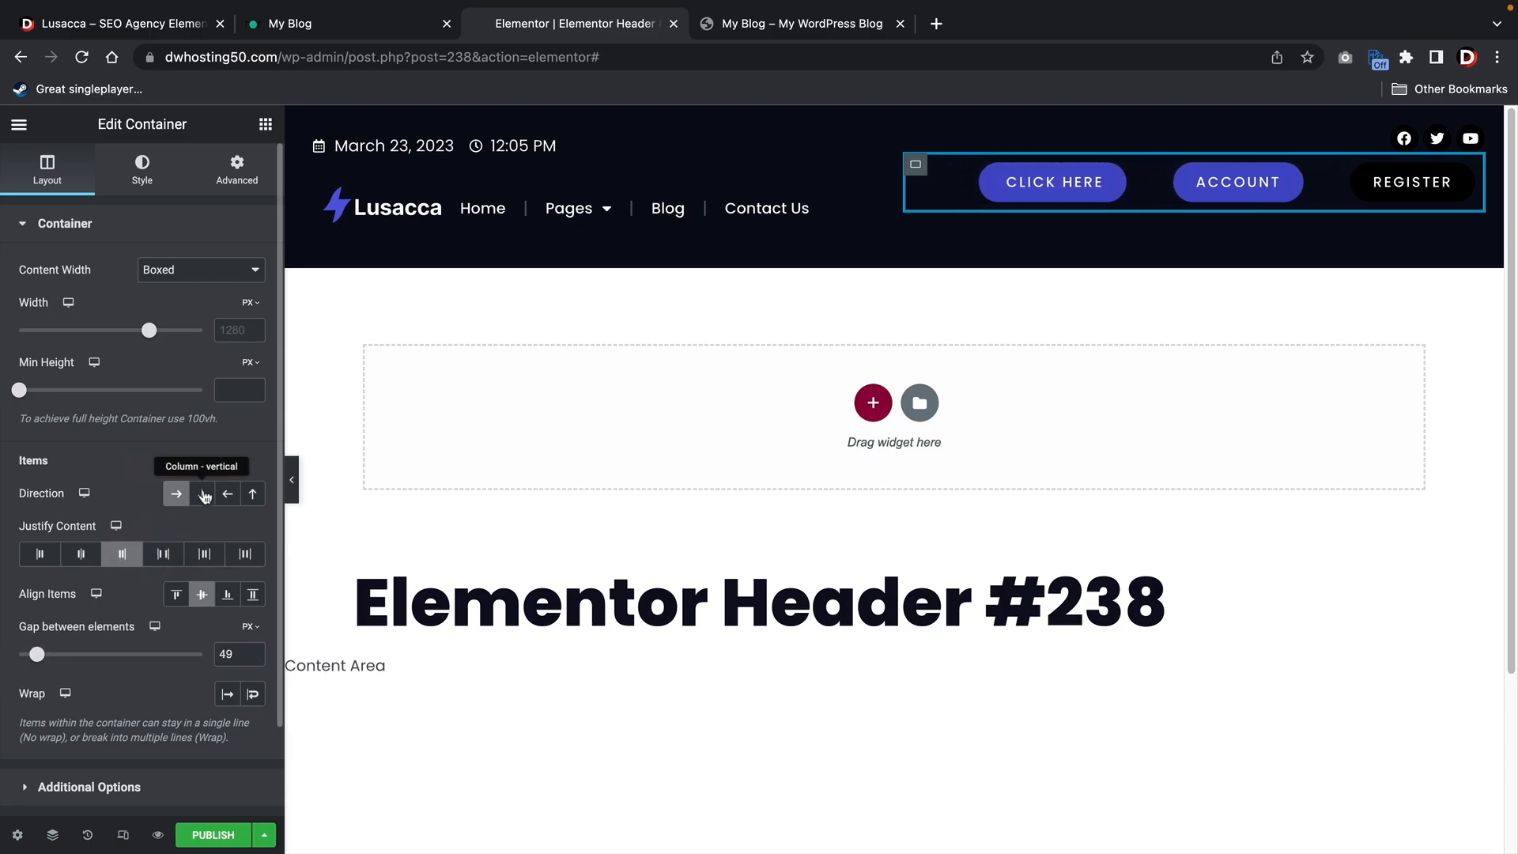
left_click(203, 494)
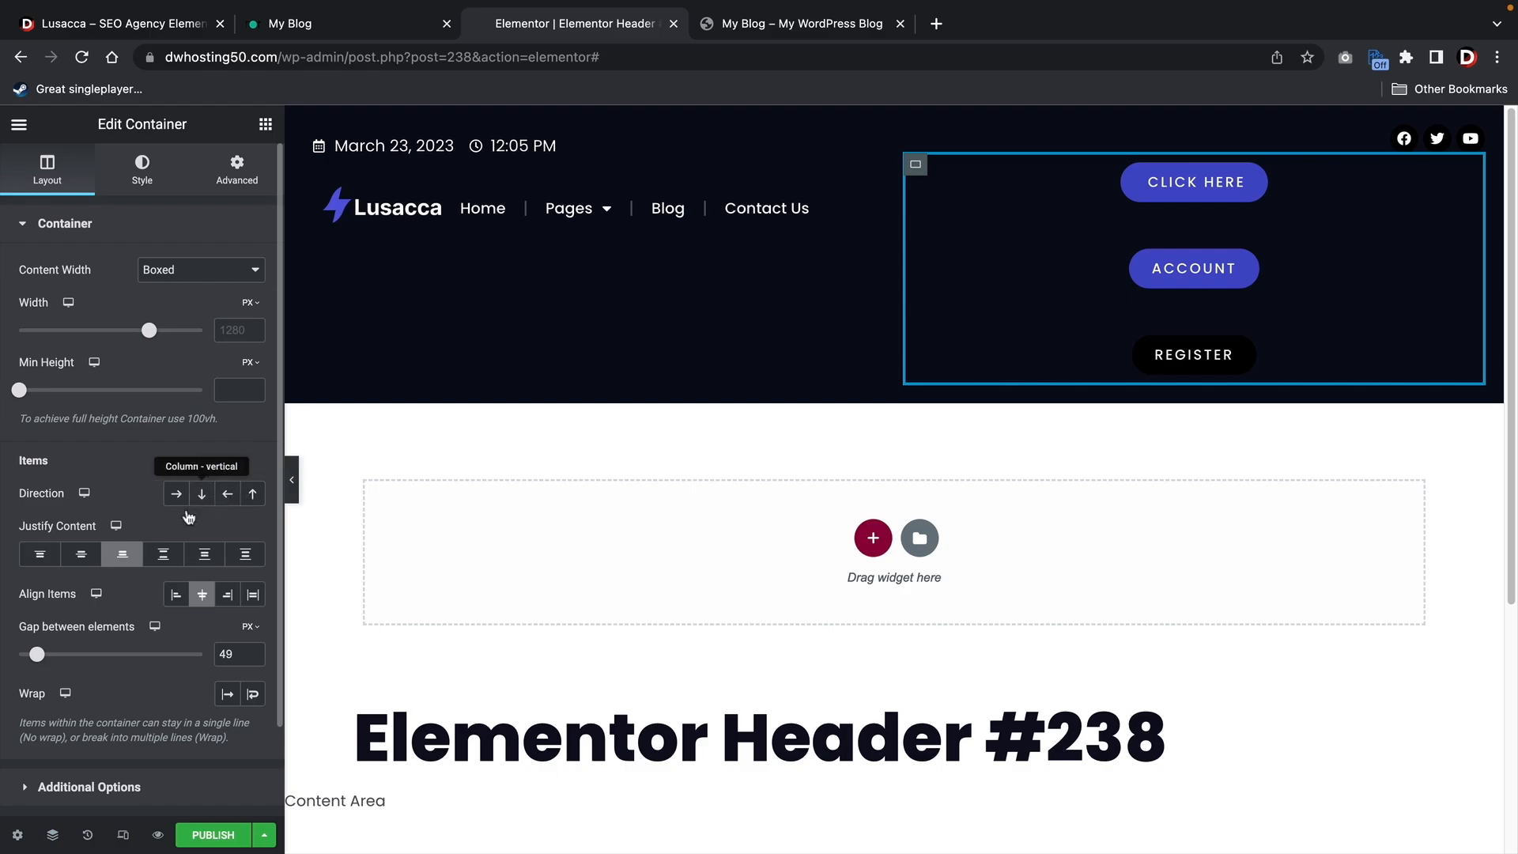
left_click(176, 493)
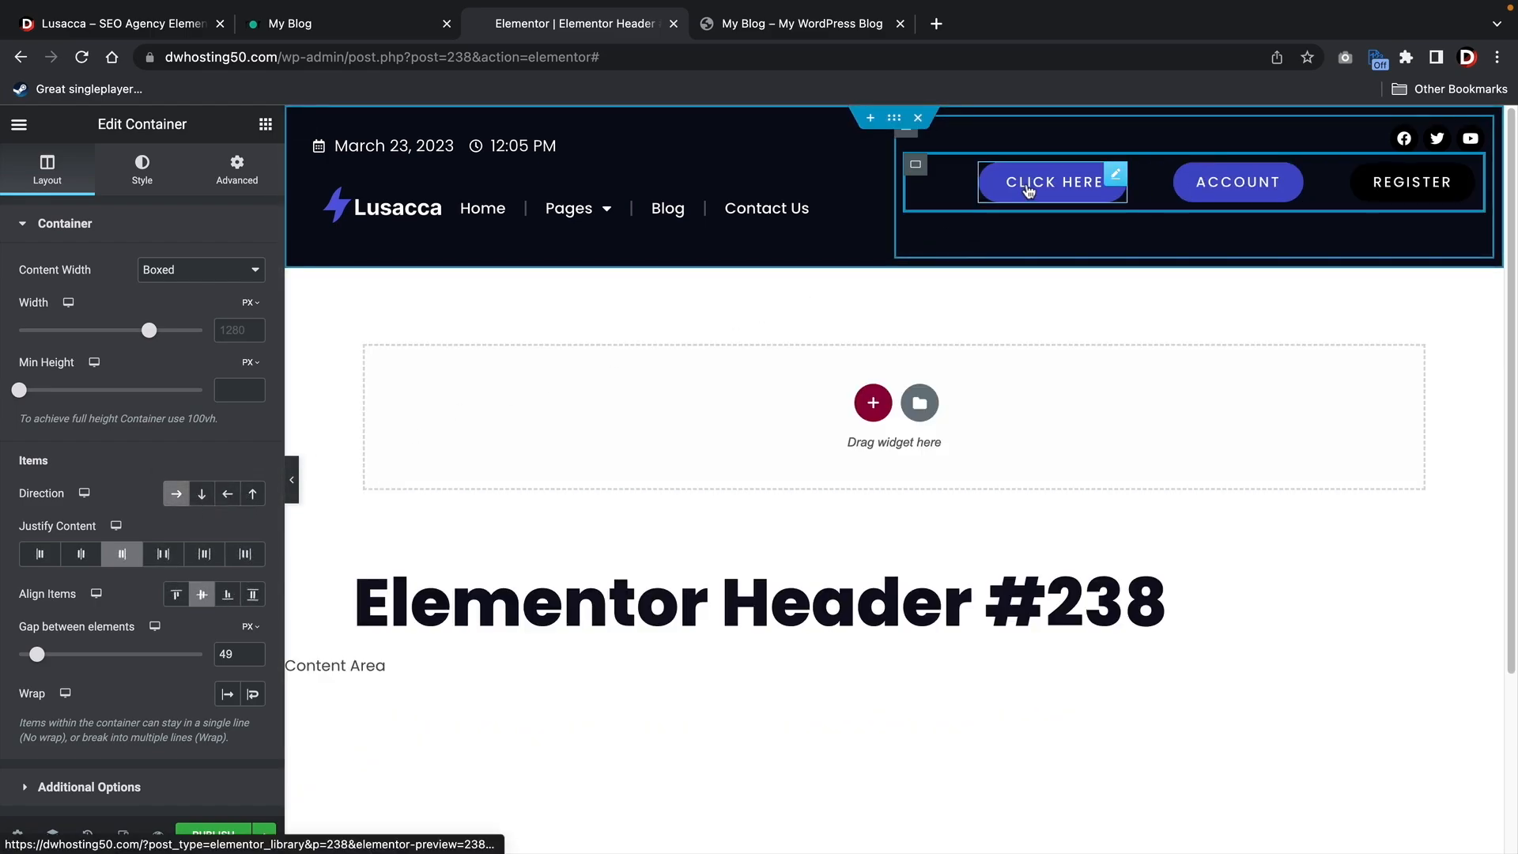
Delete the extra Click here button and clear the gap between elements on the buttons' container
right_click(1028, 190)
left_click(1068, 545)
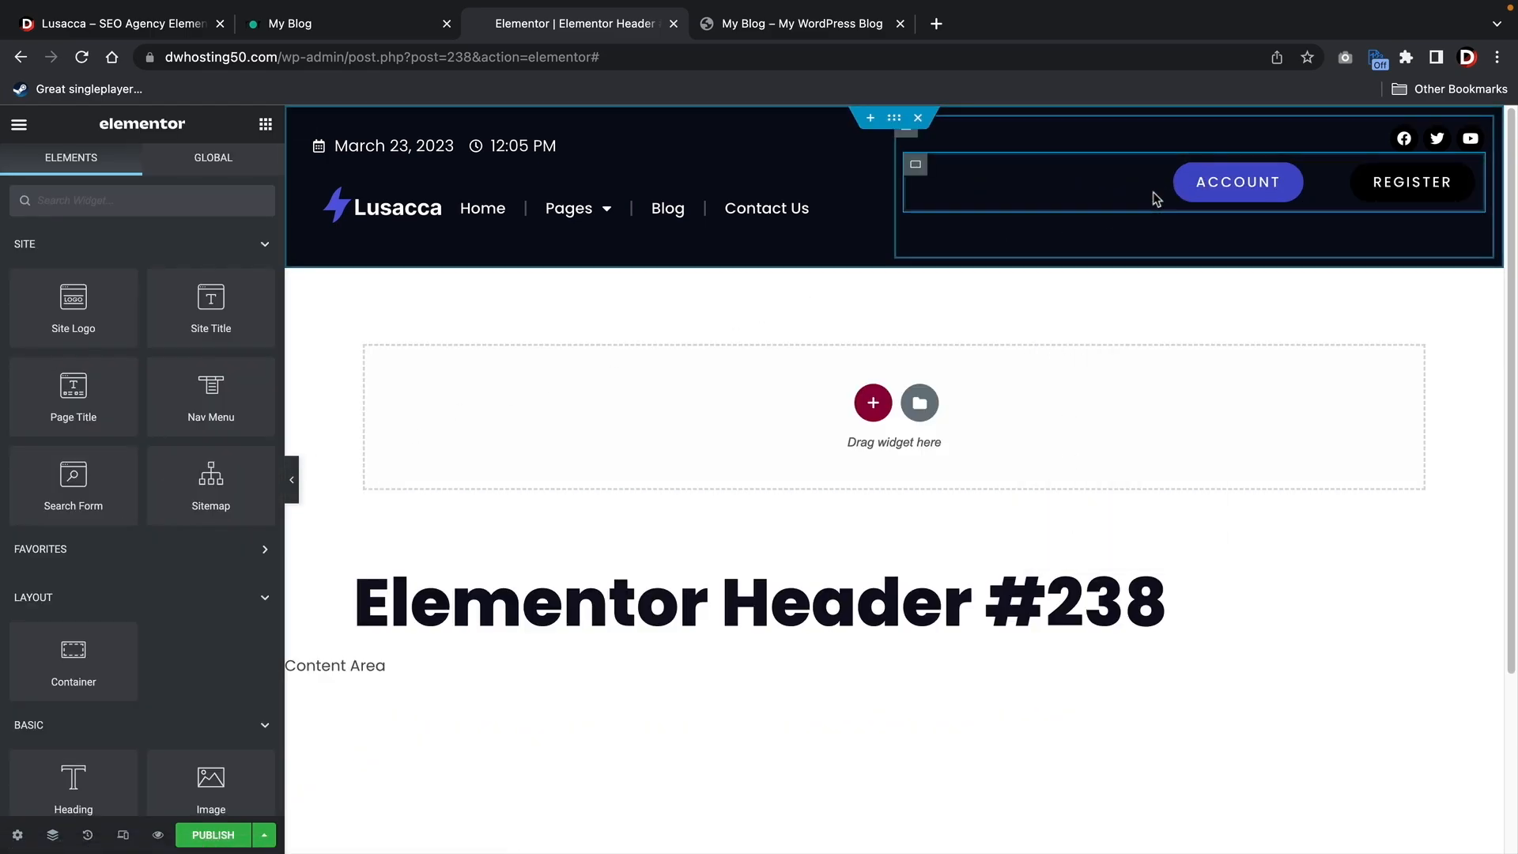
left_click(915, 166)
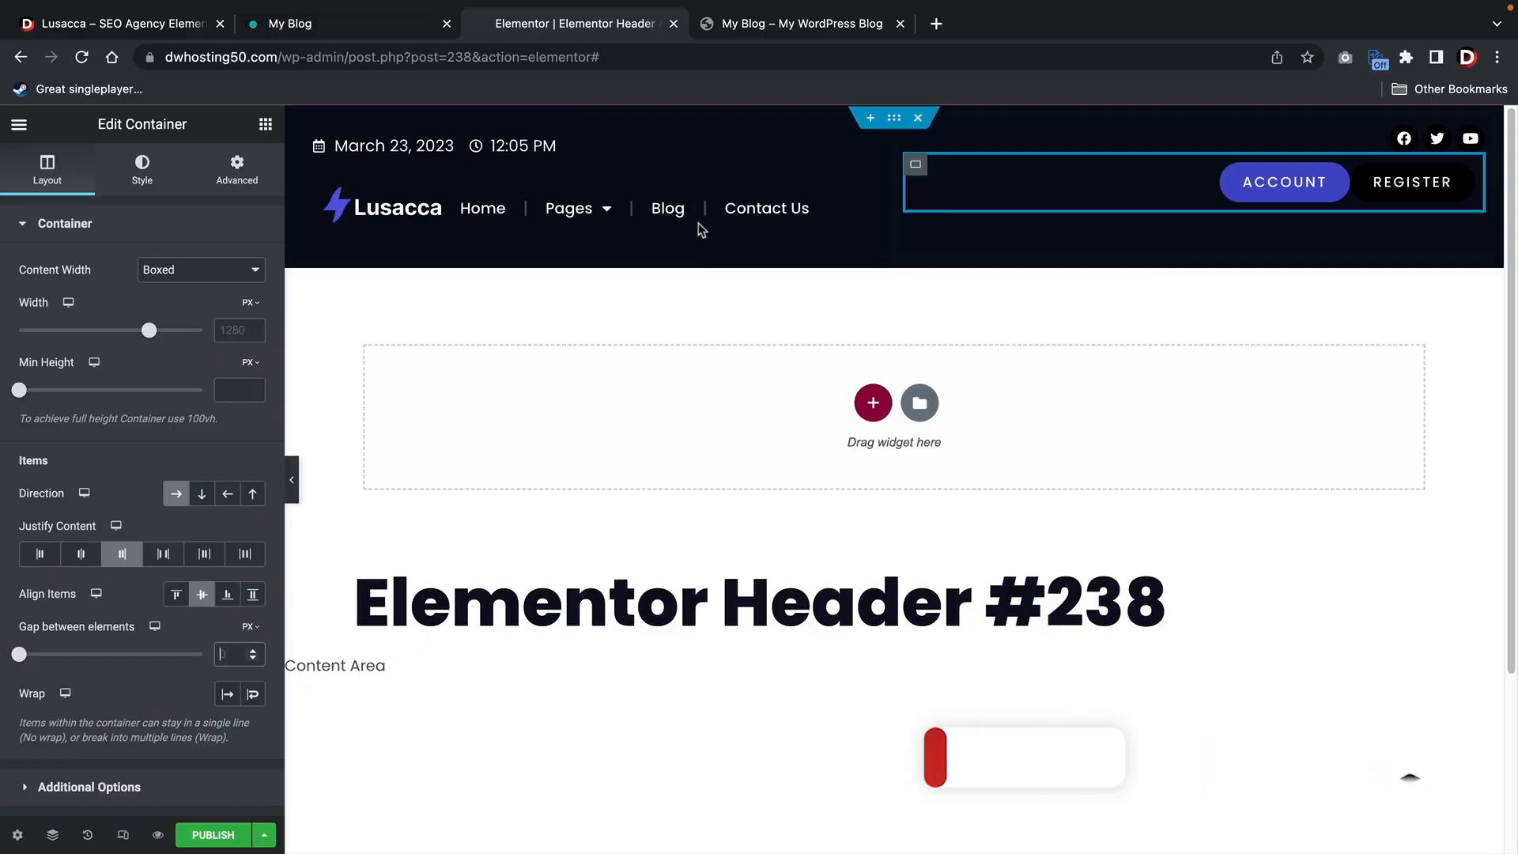
Review the Lusacca reference site from its header down to the footer and return to the header editor
left_click(406, 31)
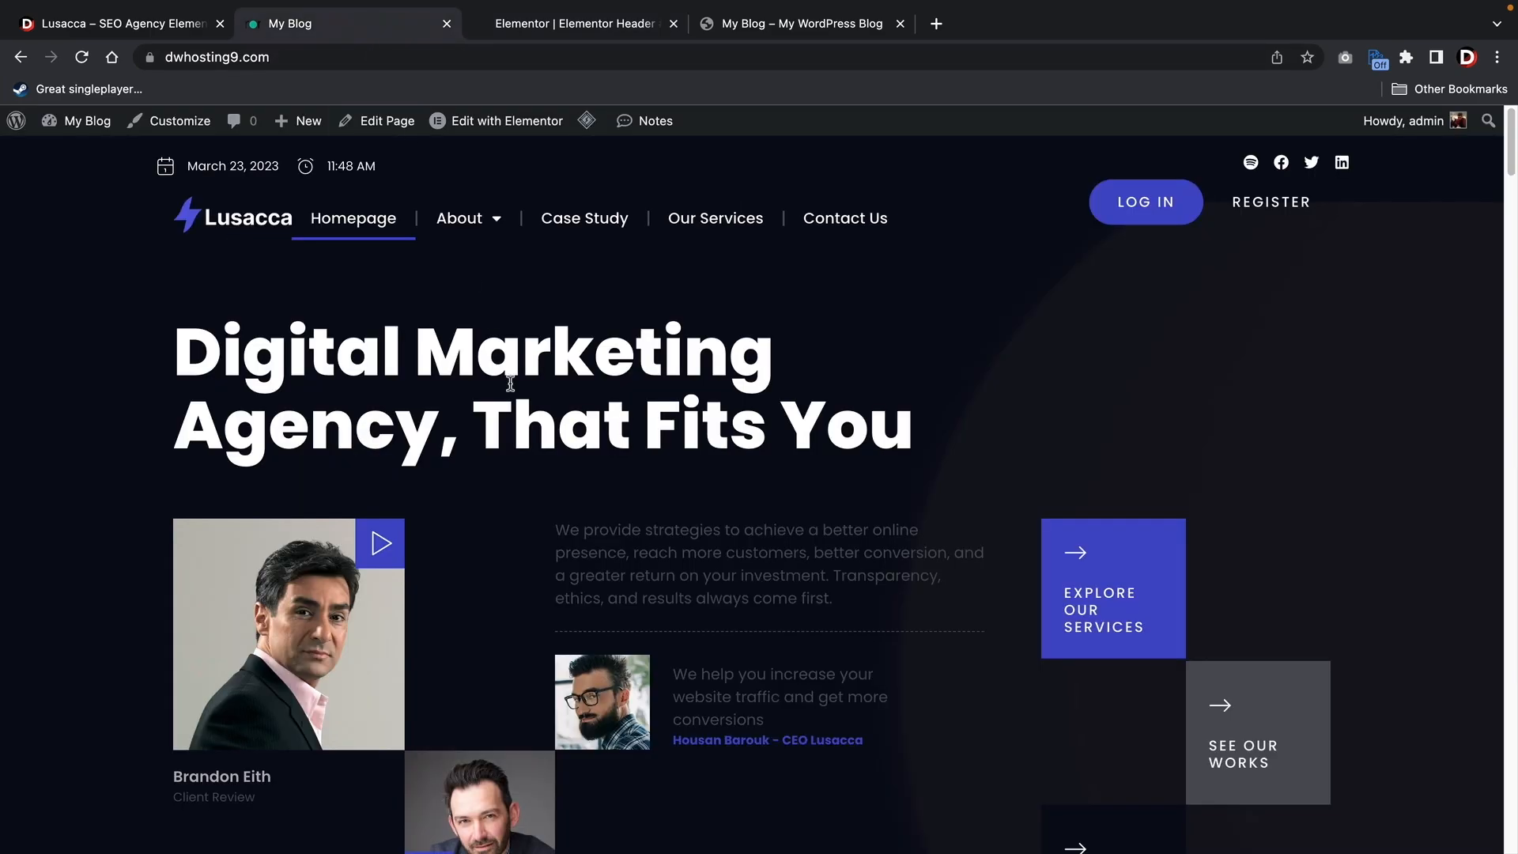
scroll(569, 508, "down", 20)
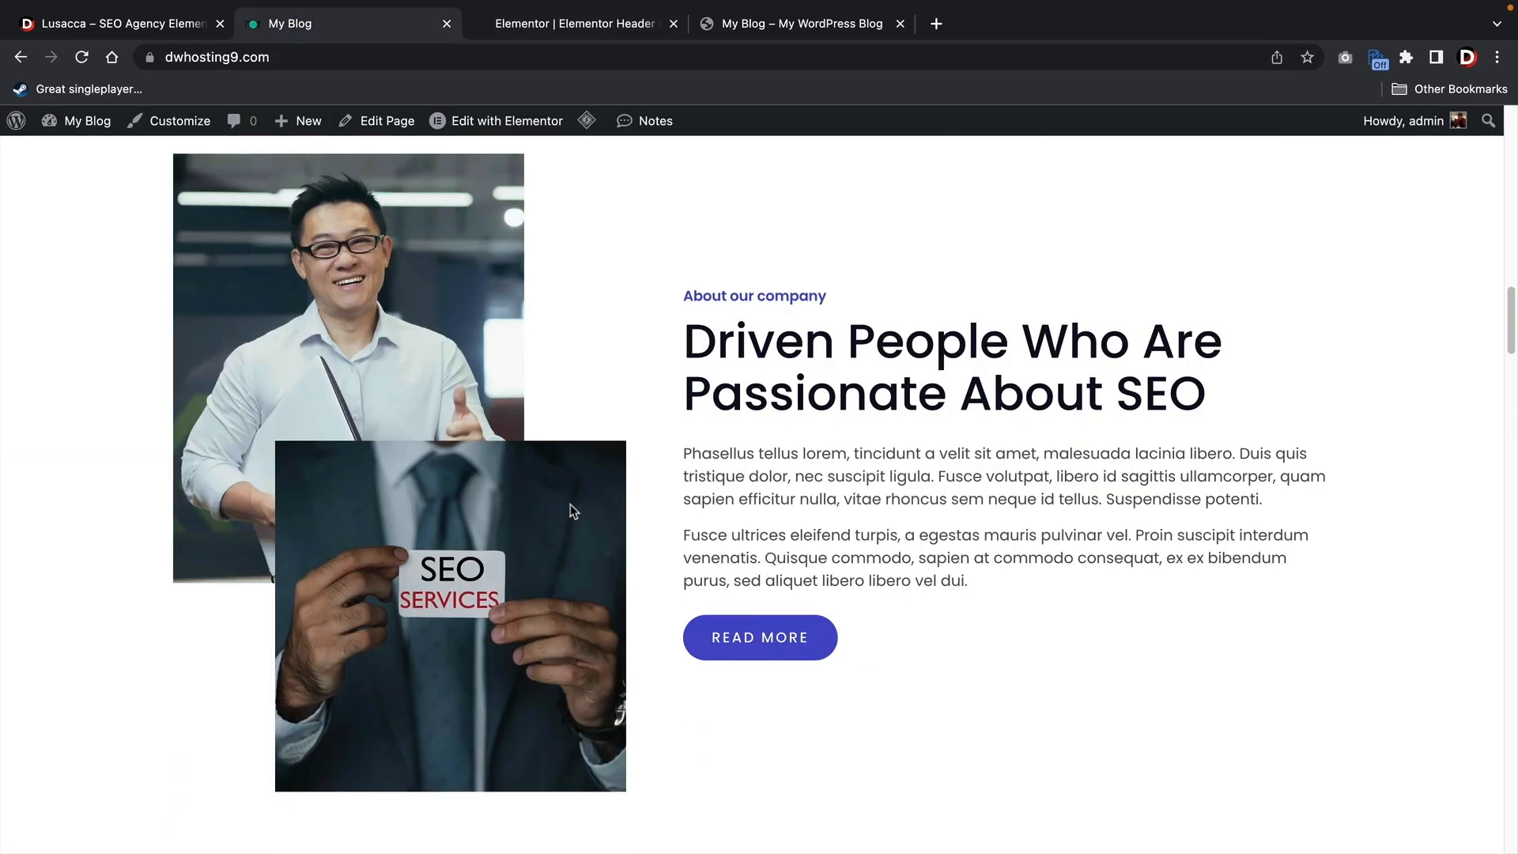
scroll(570, 504, "down", 20)
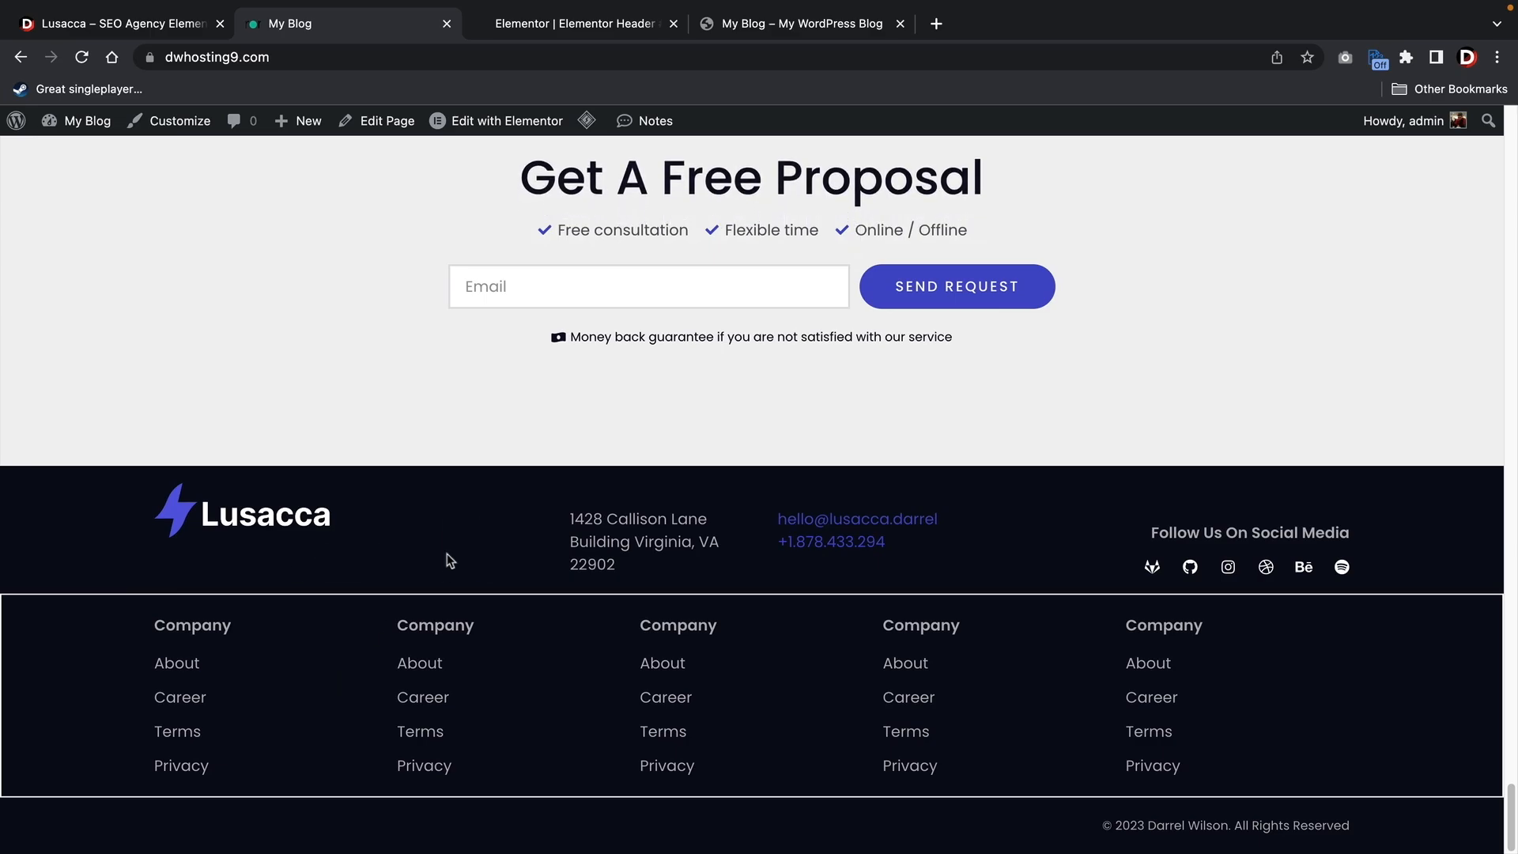
left_click(499, 36)
Switch the editor to the Tablet view and set the buttons' container's minimum height to 89 px
mouse_move(600, 204)
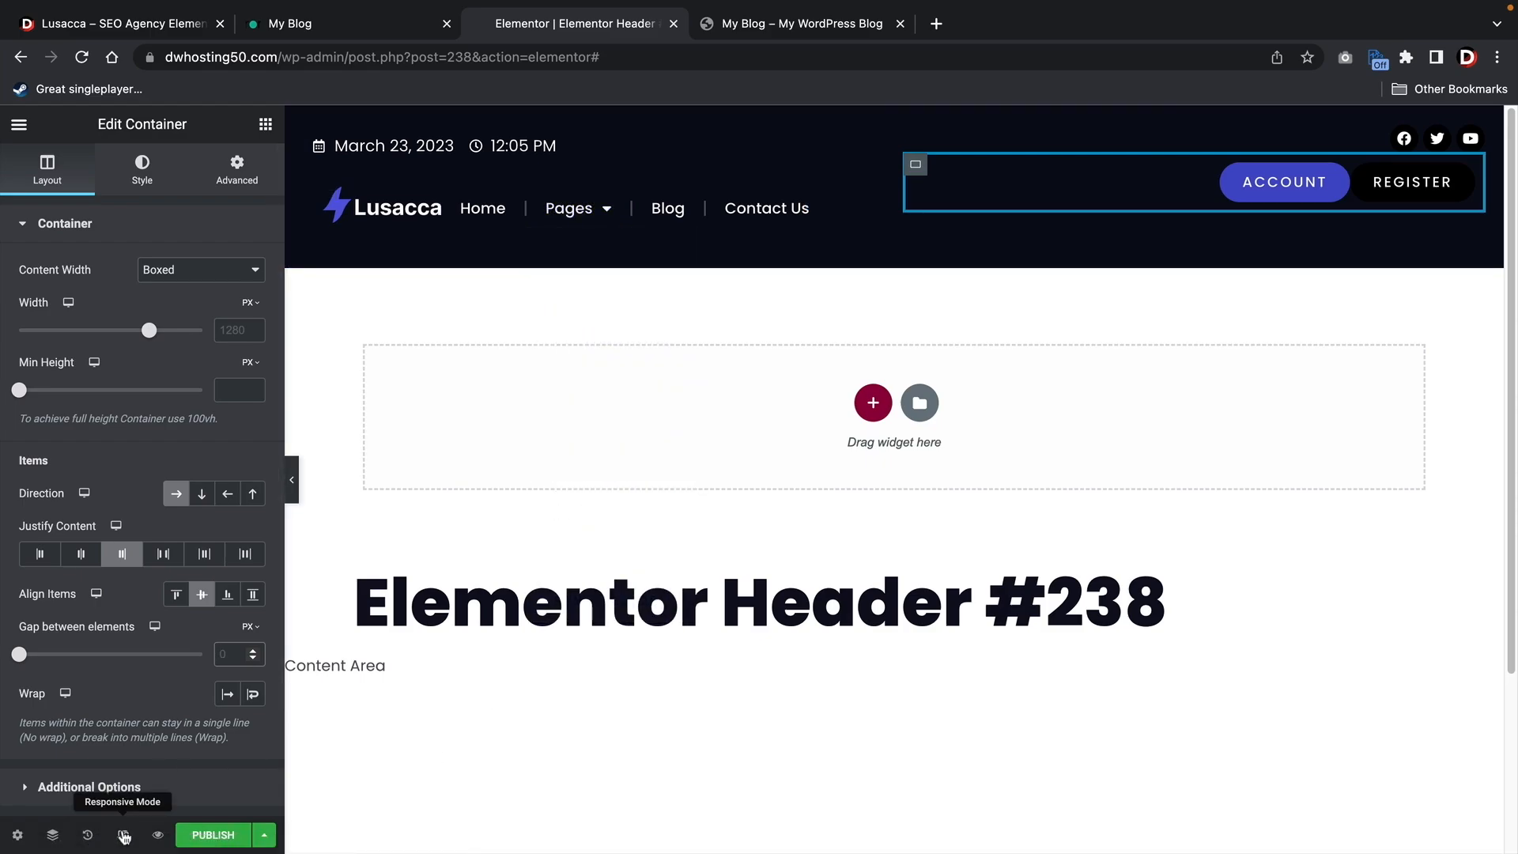
left_click(124, 837)
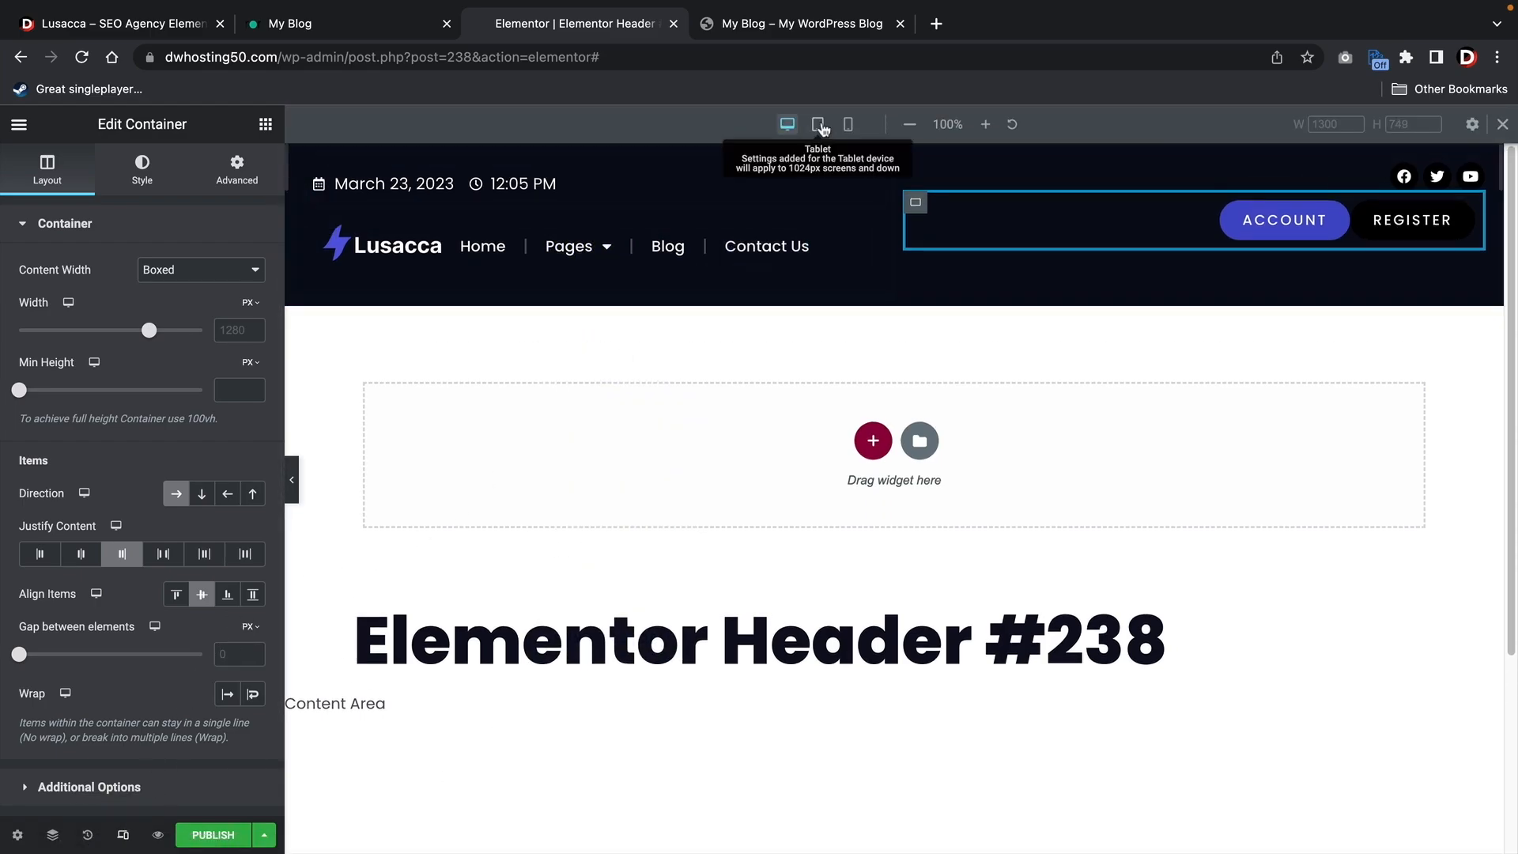
left_click(822, 125)
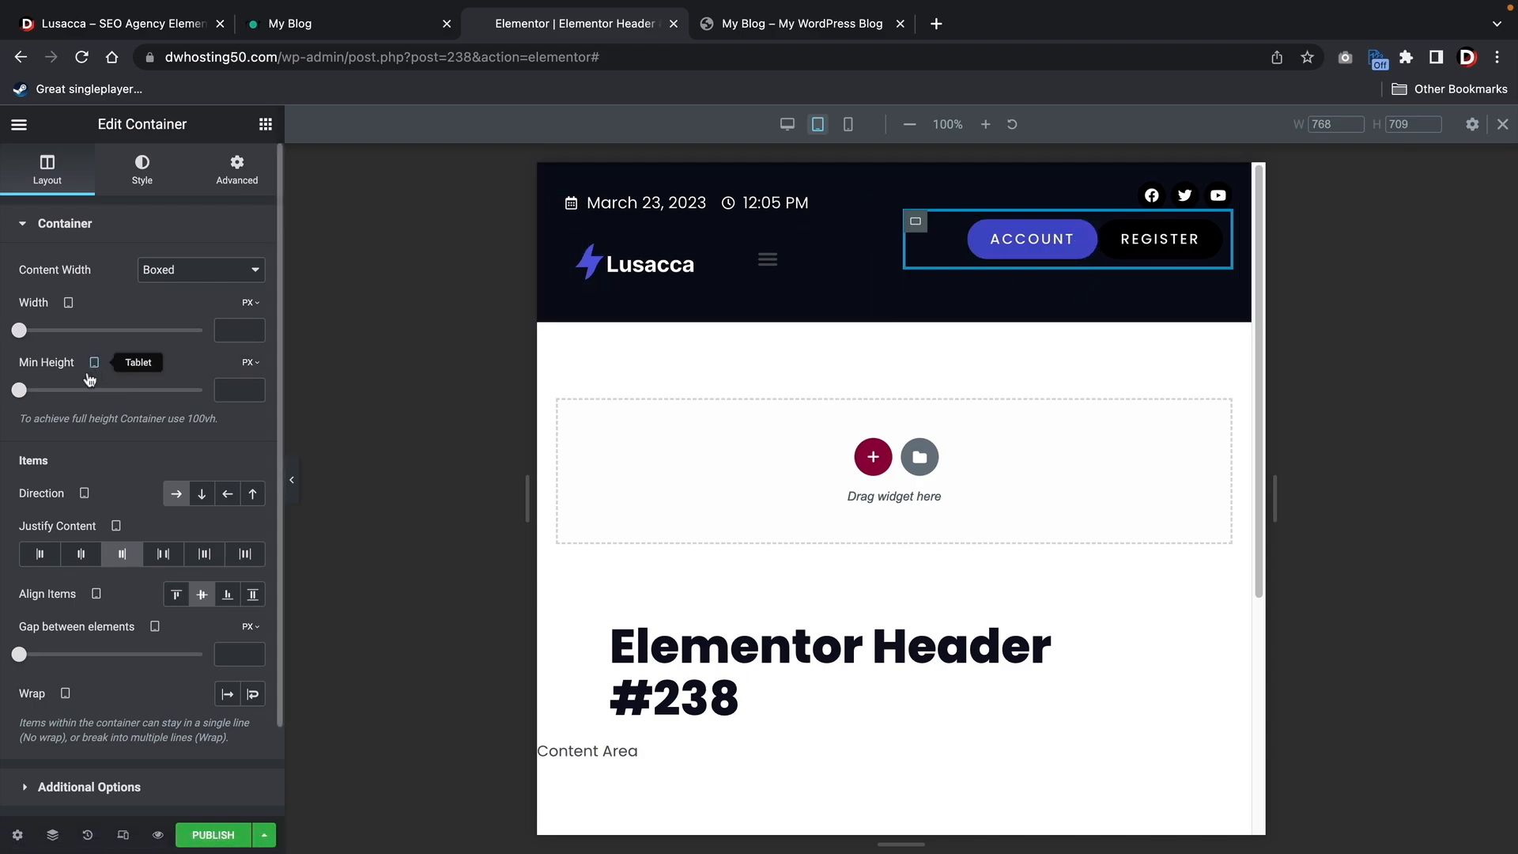
left_click_drag(21, 393, 32, 394)
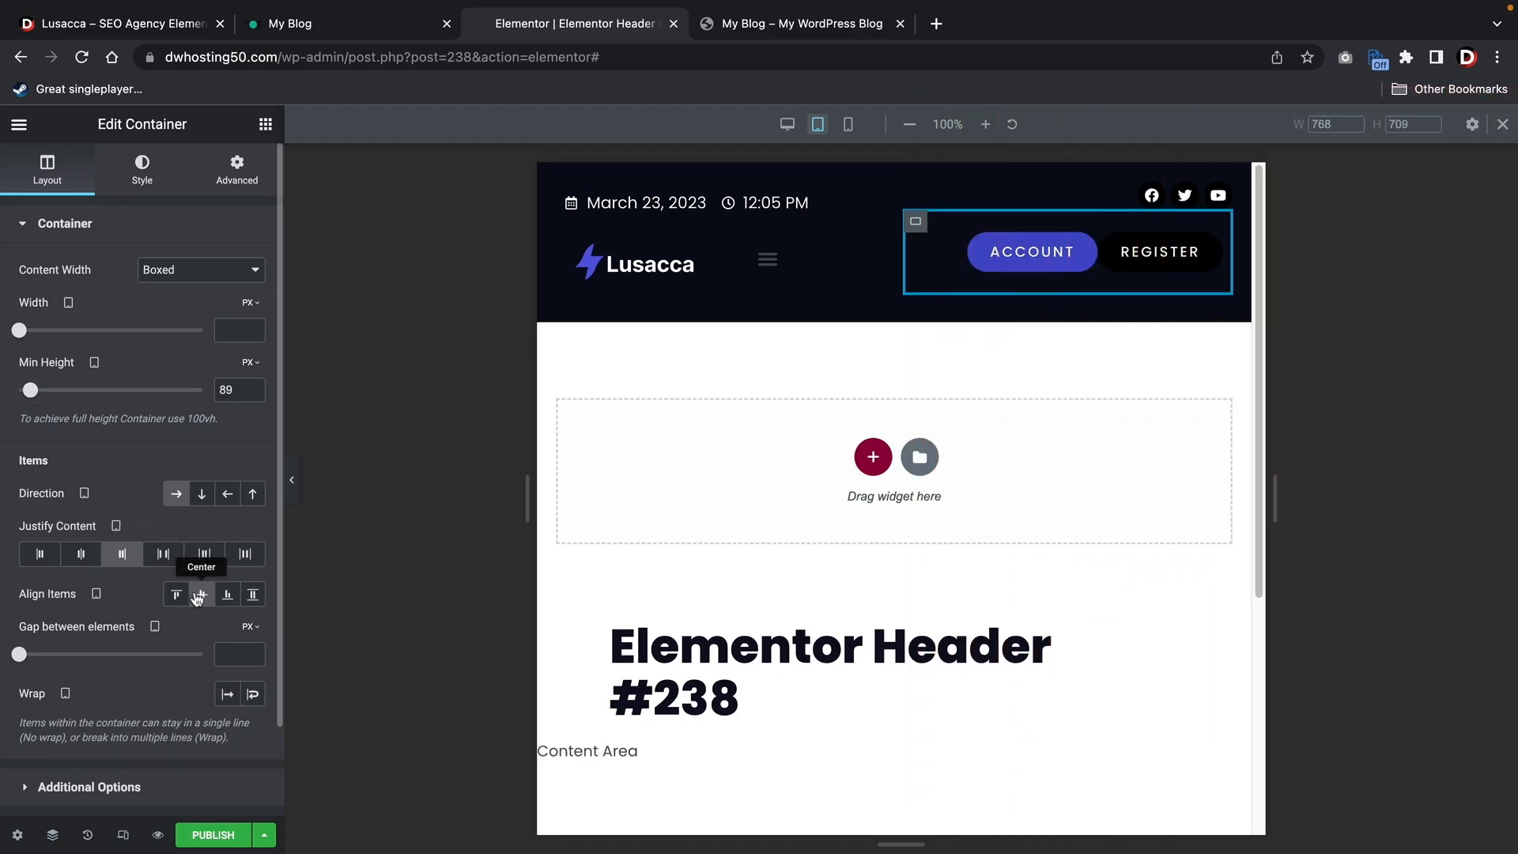
Compare the Start and Center item alignments in the buttons' container and set Align Items to End for tablet
left_click(174, 597)
left_click(202, 594)
left_click(227, 597)
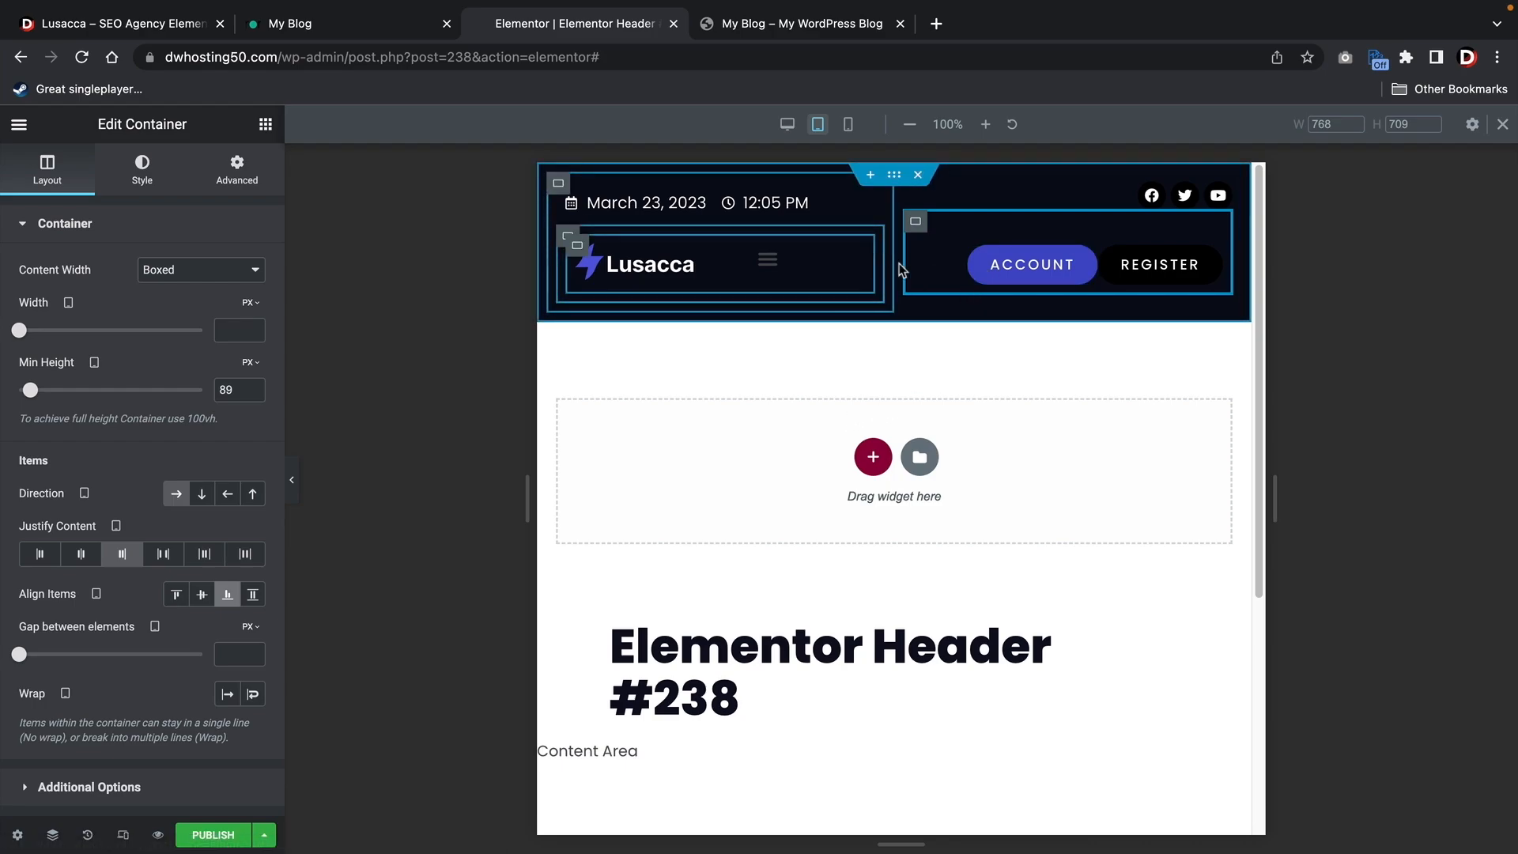
Try the Space Between and Space Around justifications on the buttons' container for tablet and return Justify Content to End
left_click(163, 553)
left_click(203, 554)
left_click(122, 553)
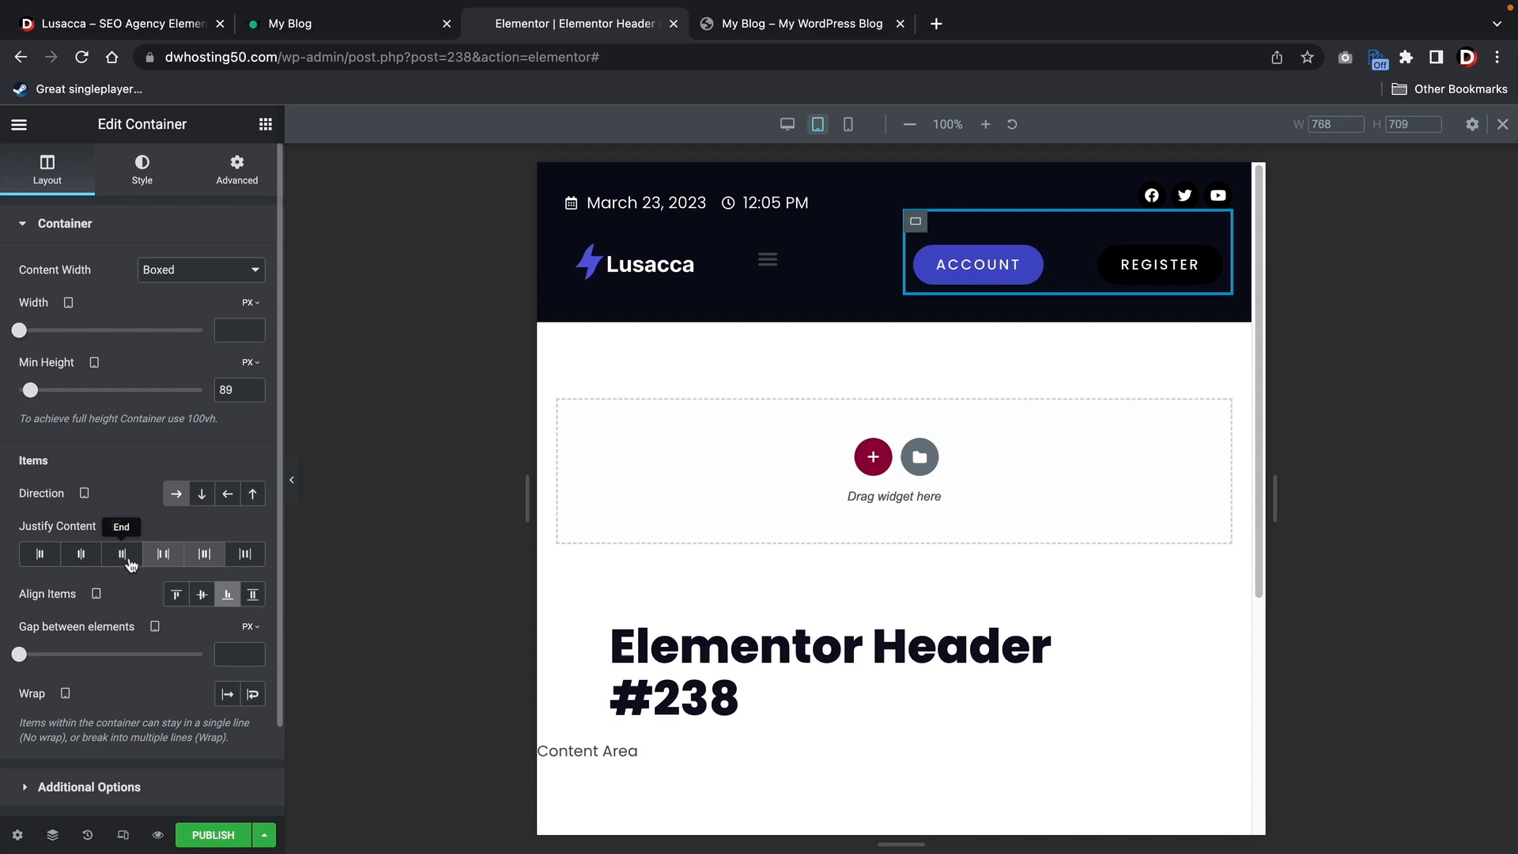
Compare Start and Center justification and Center item alignment in the buttons' container for tablet, and return both settings to End
left_click(81, 553)
left_click(41, 557)
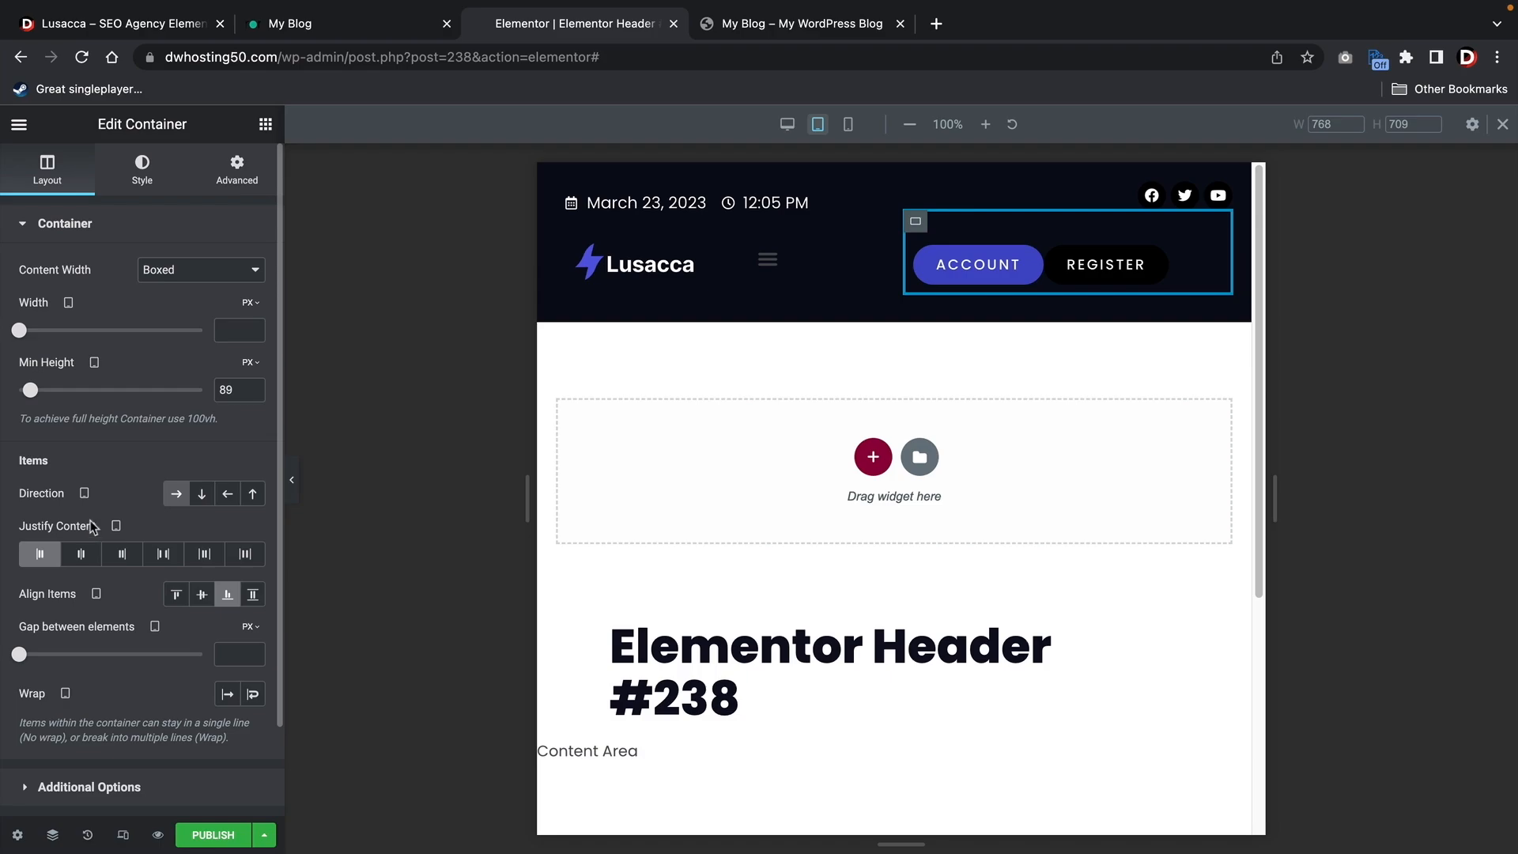
left_click(203, 594)
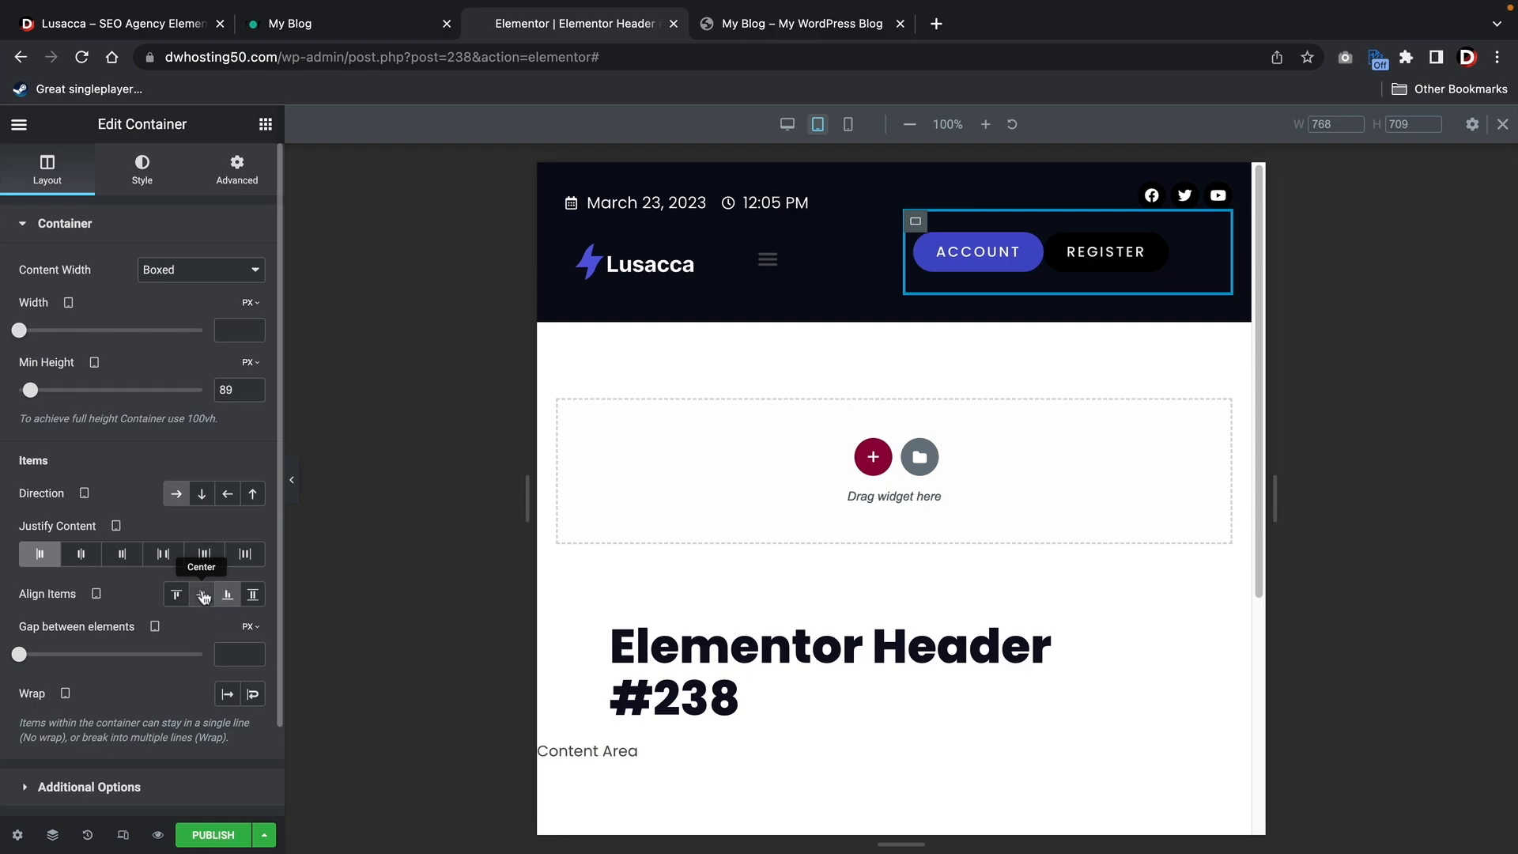
left_click(82, 554)
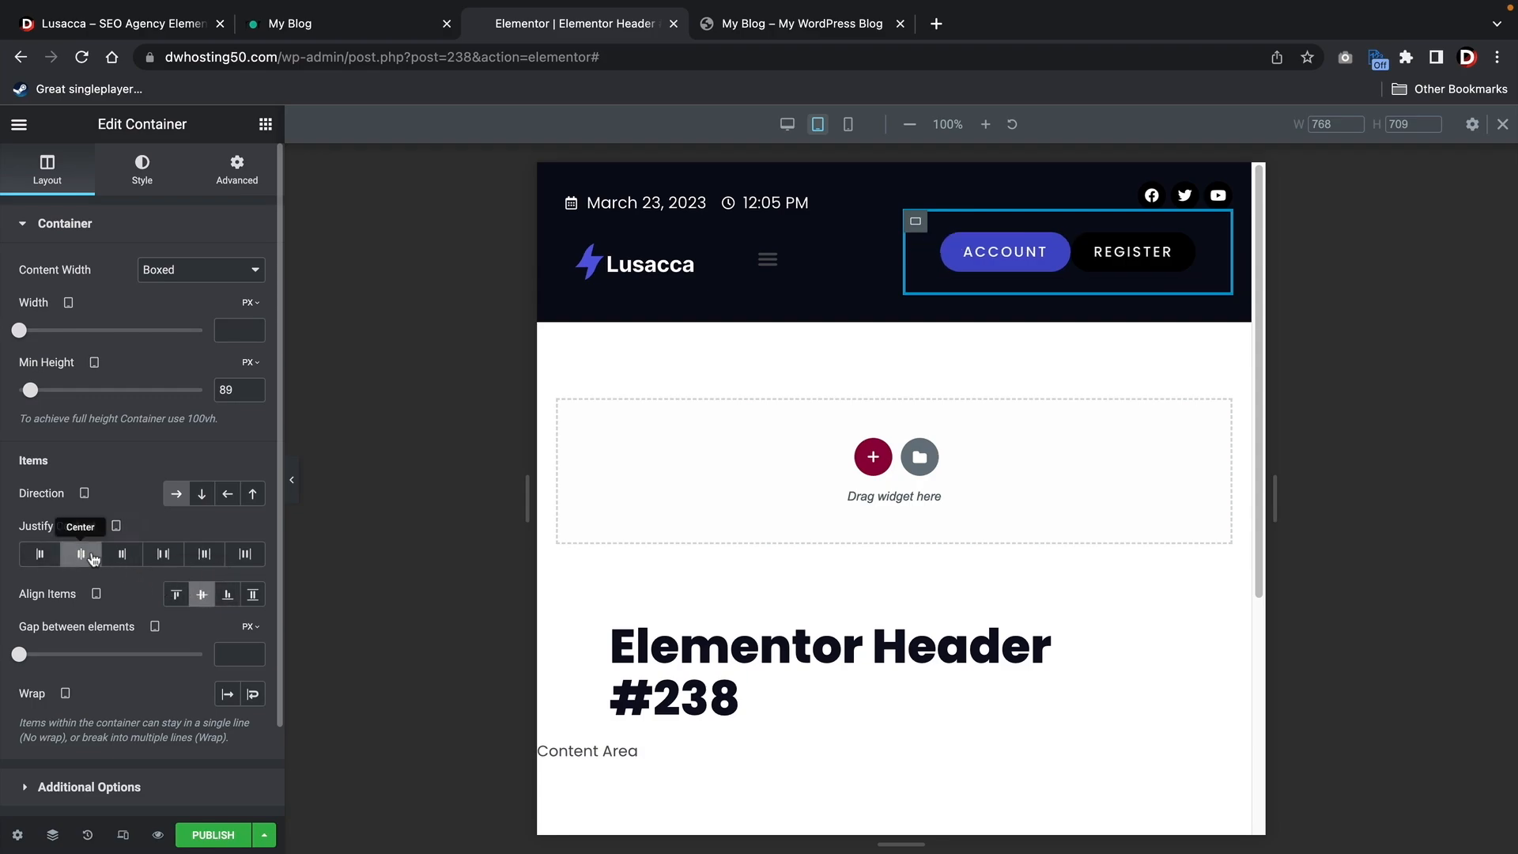
left_click(227, 594)
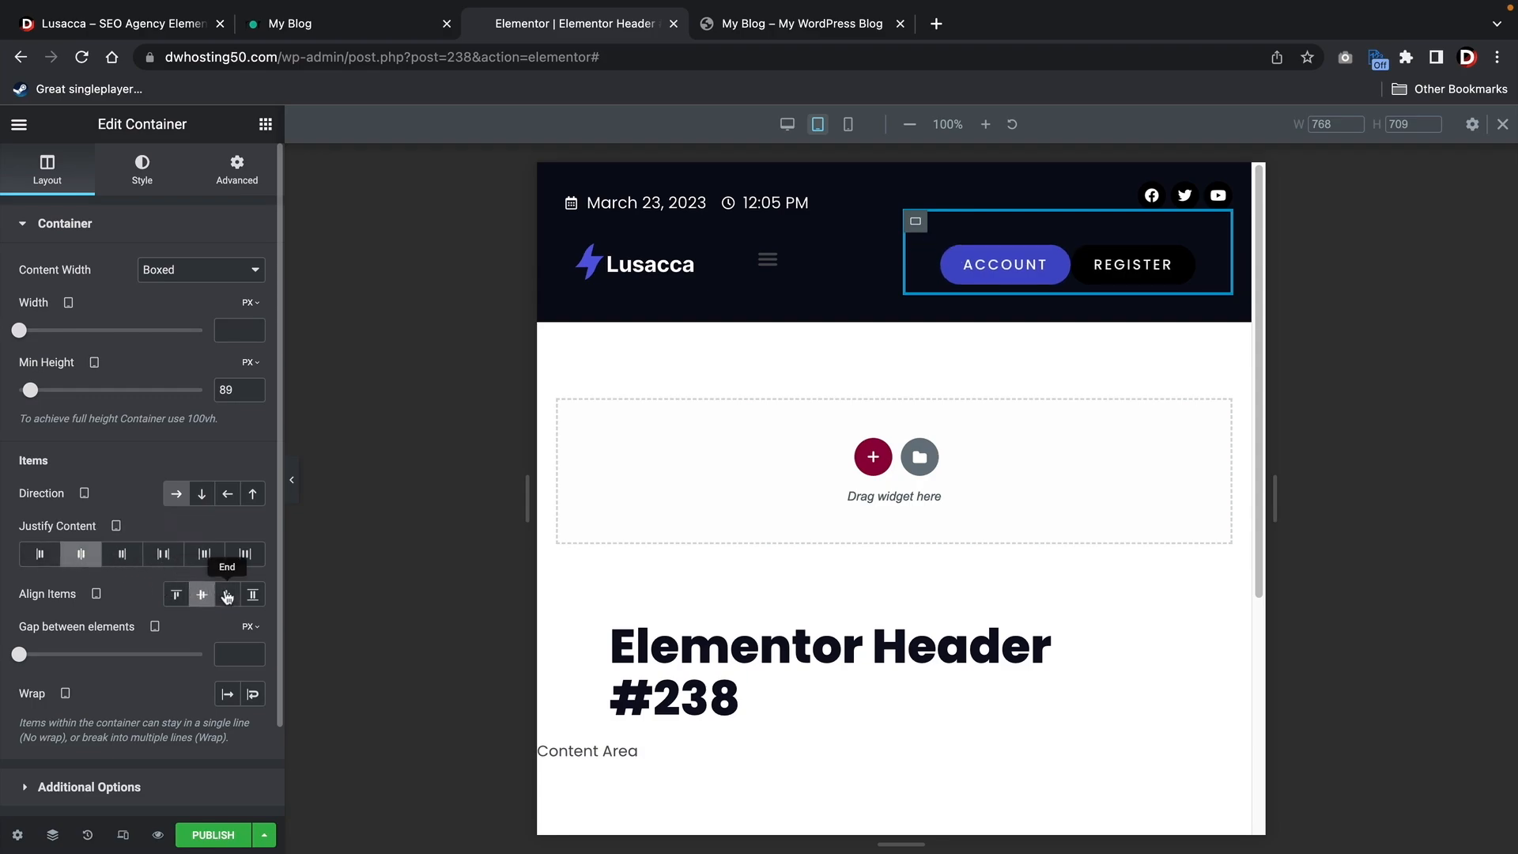
left_click(130, 557)
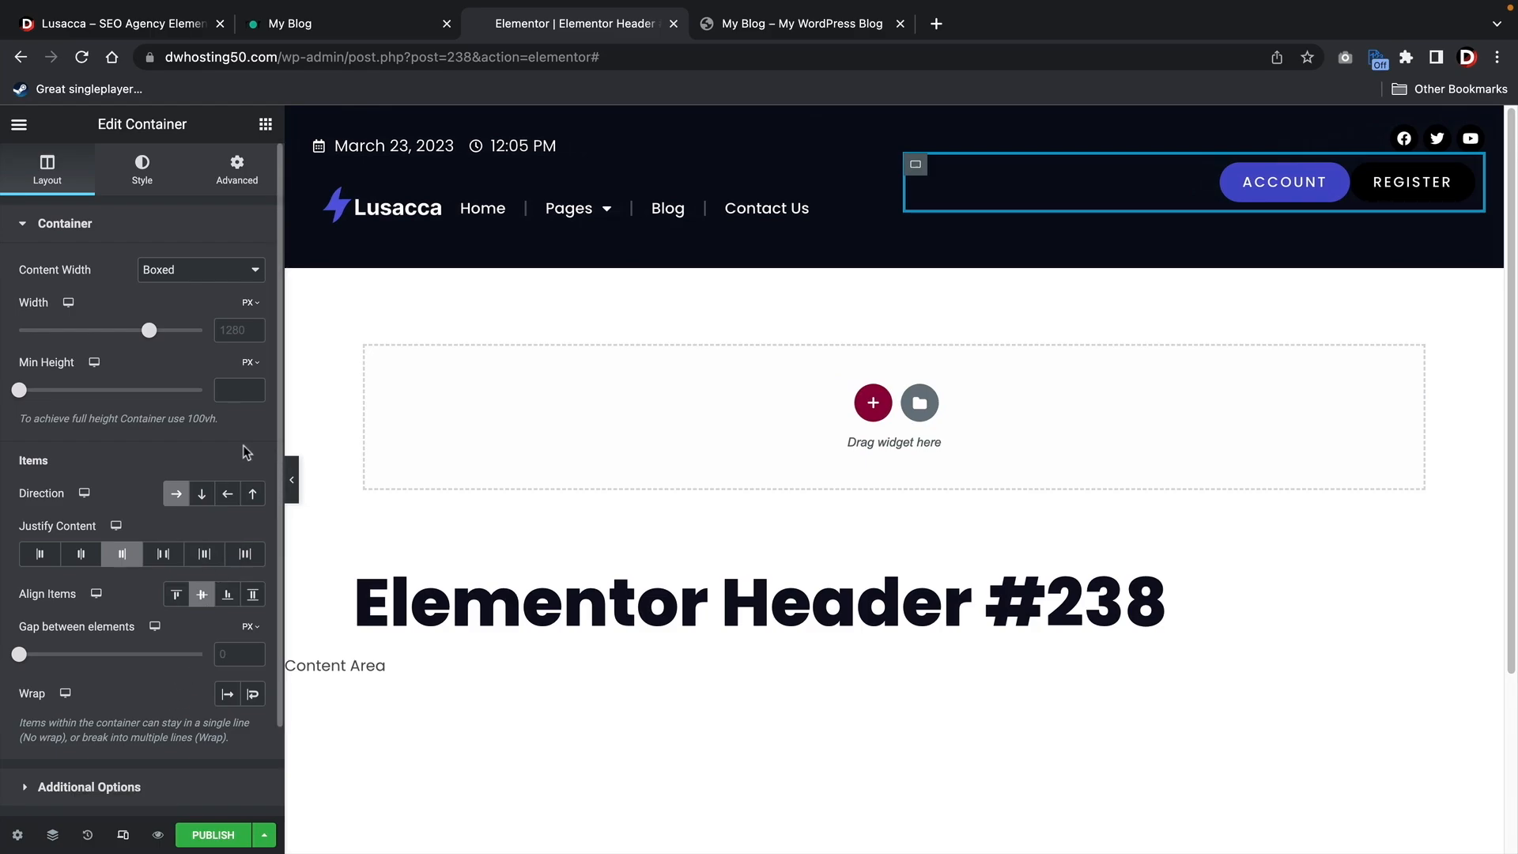
In the Mobile view, set Justify Content and Align Items to Center for the logo and menu container and center the social icons
left_click(123, 835)
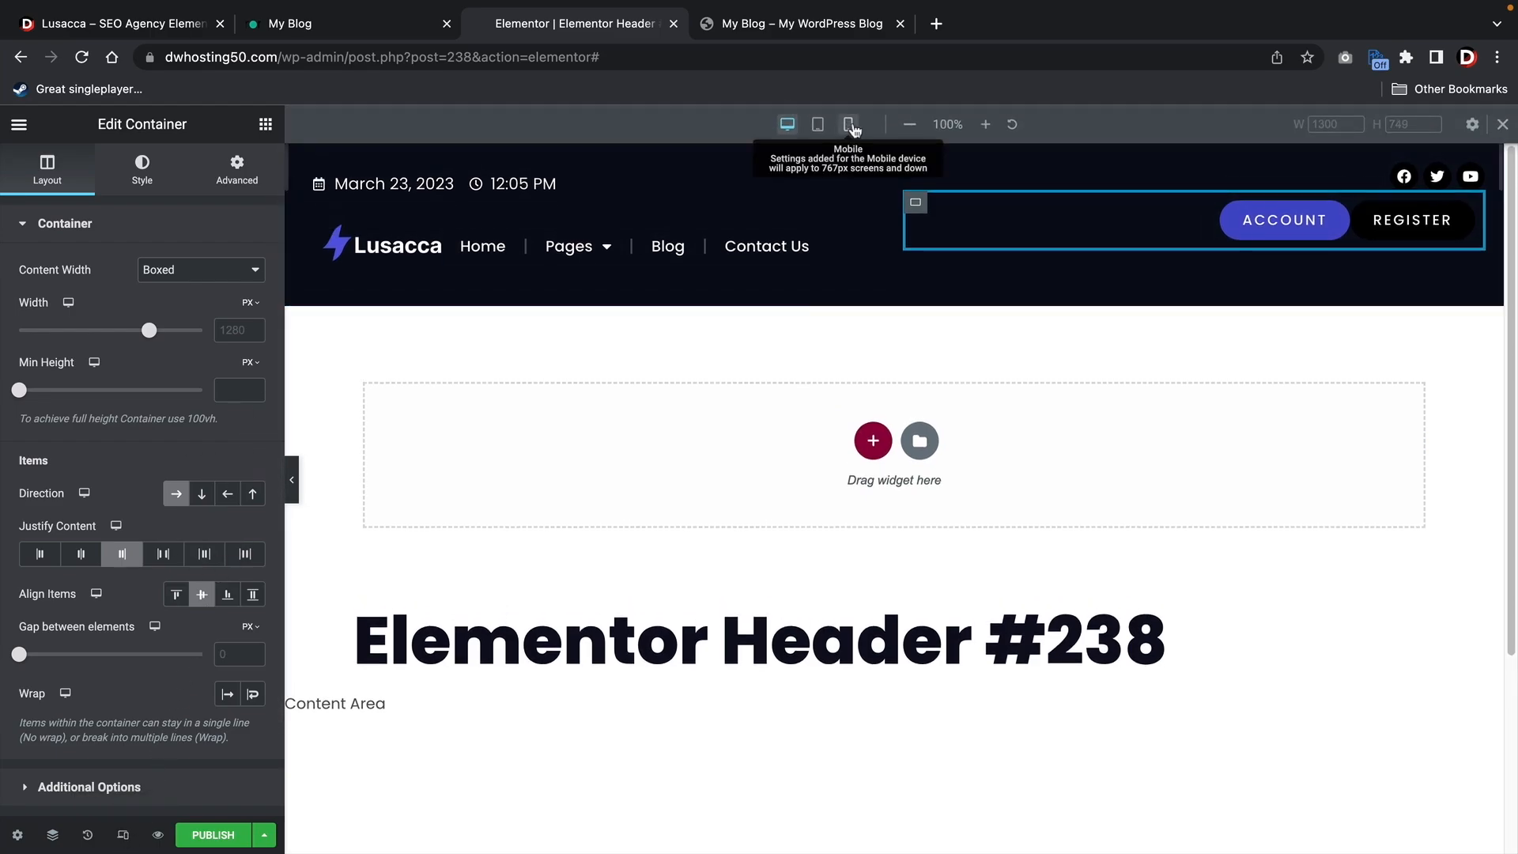
left_click(847, 124)
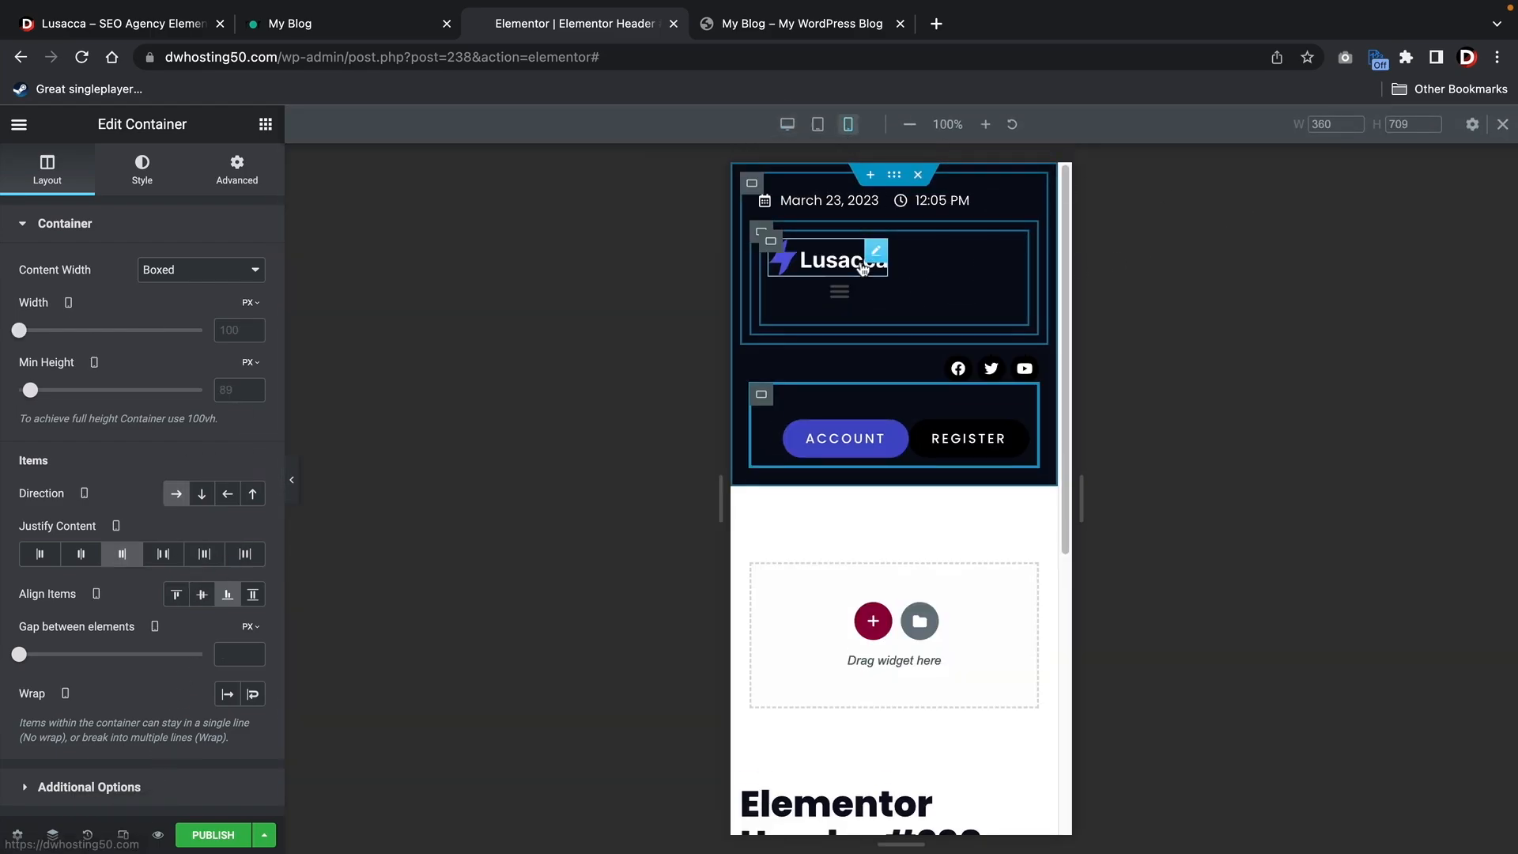
left_click(762, 235)
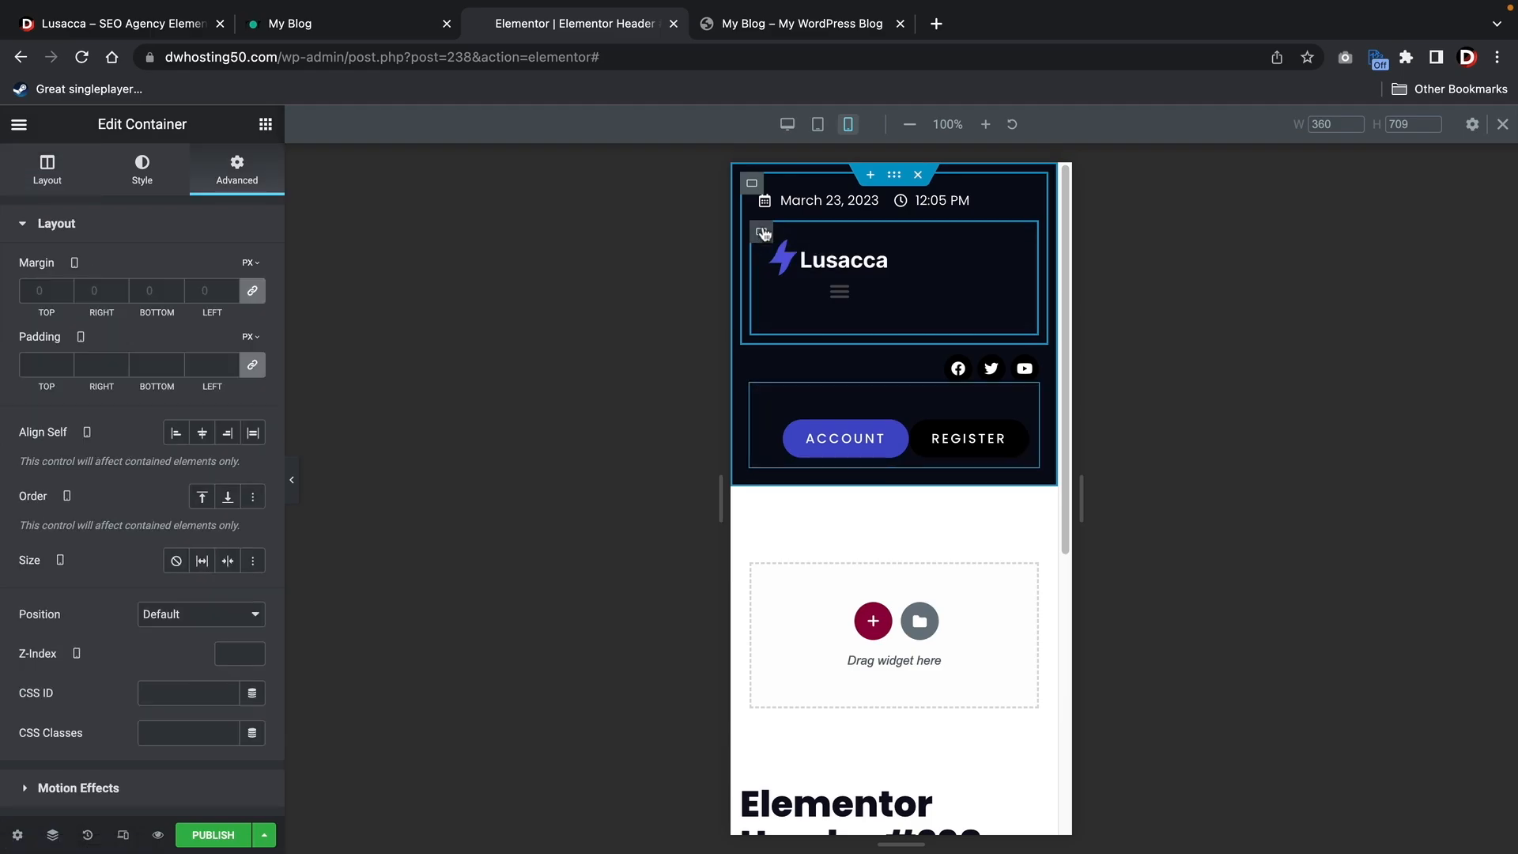
left_click(964, 296)
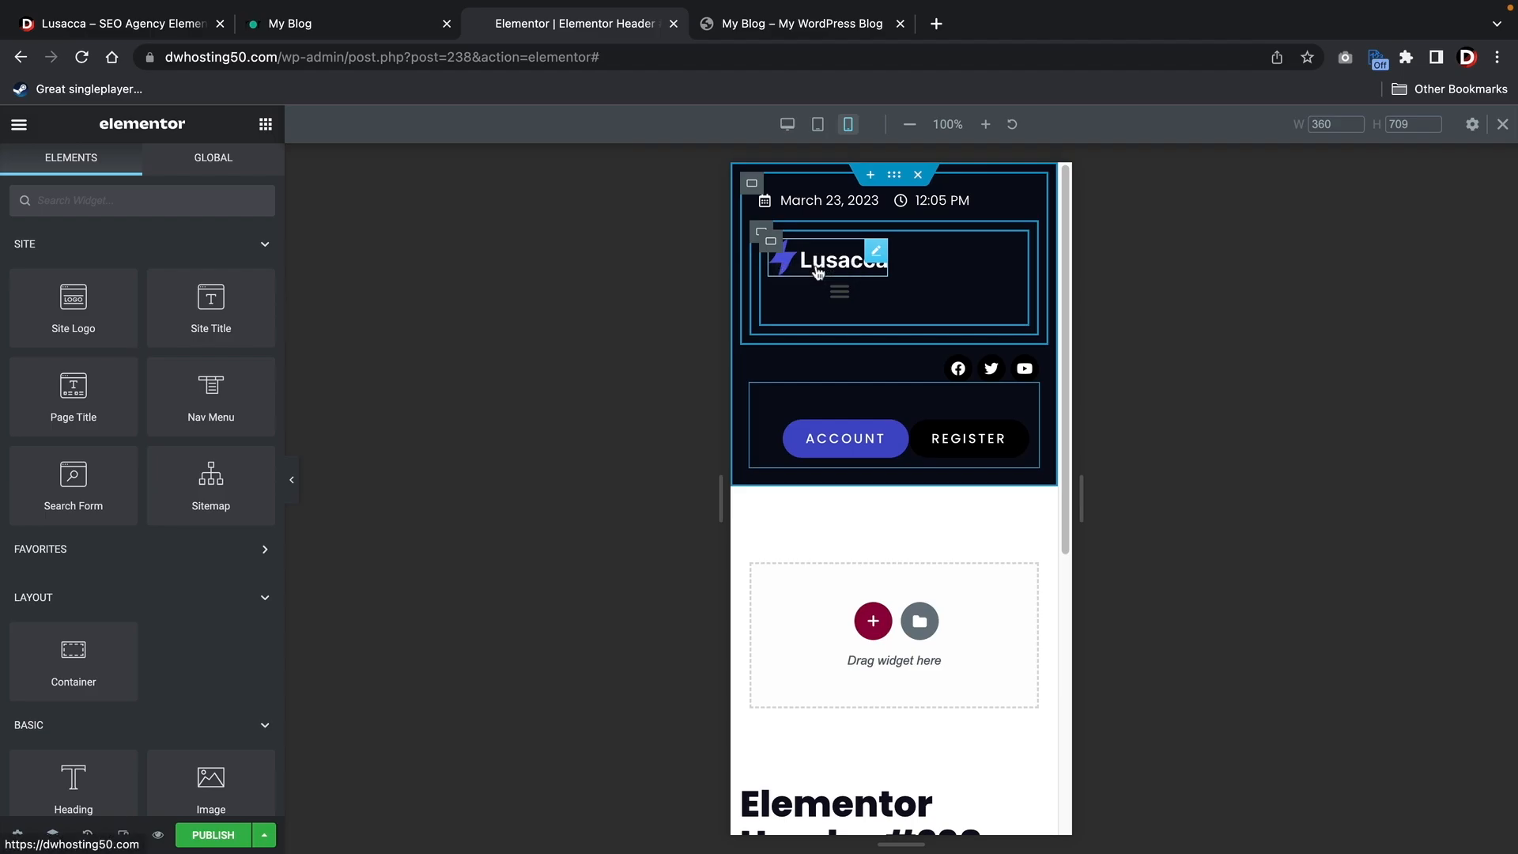
left_click(772, 242)
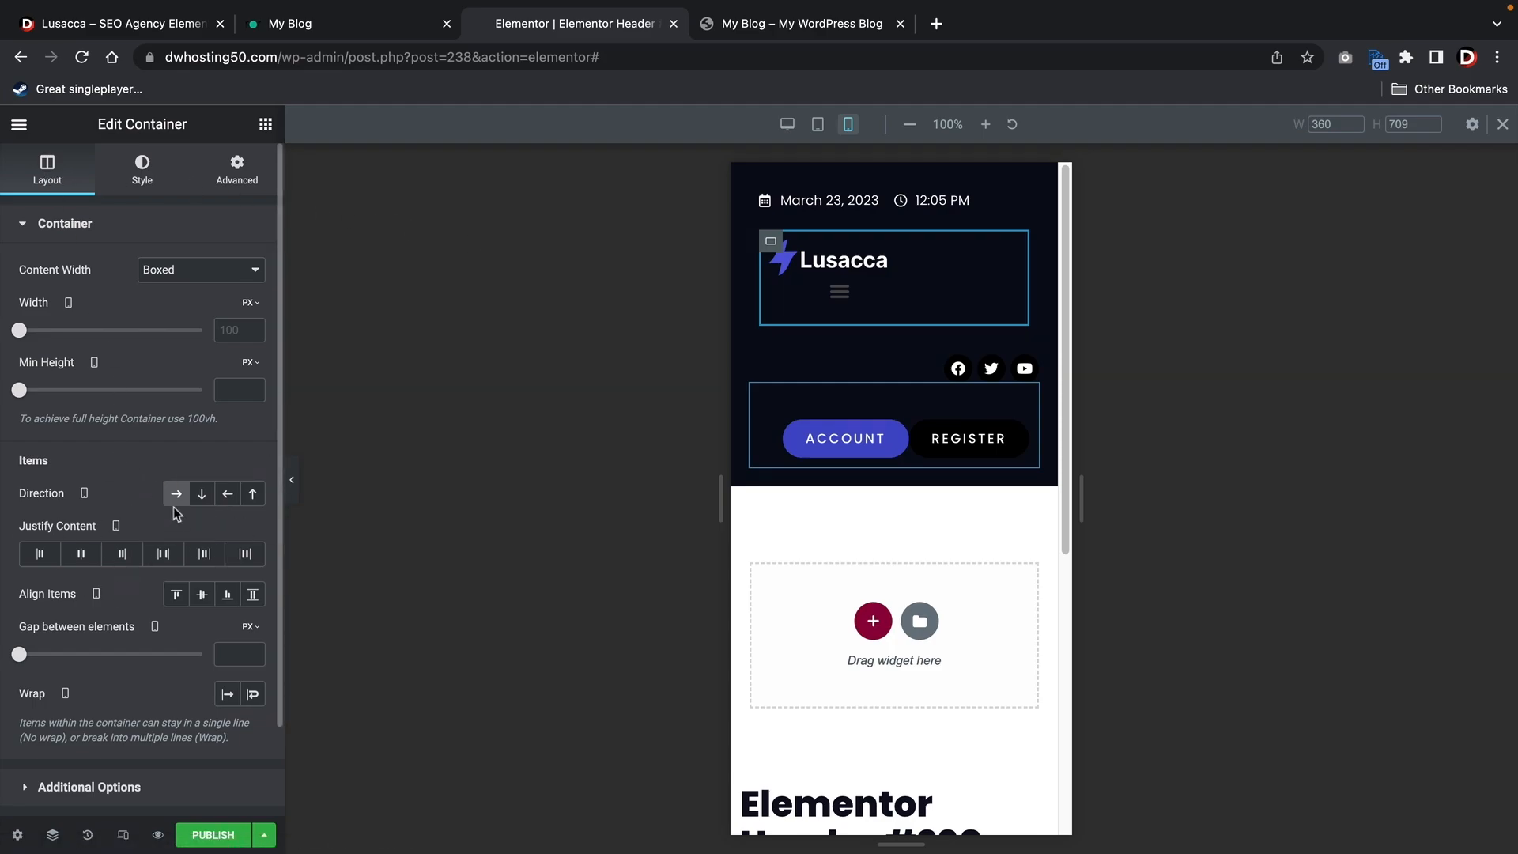
left_click(81, 554)
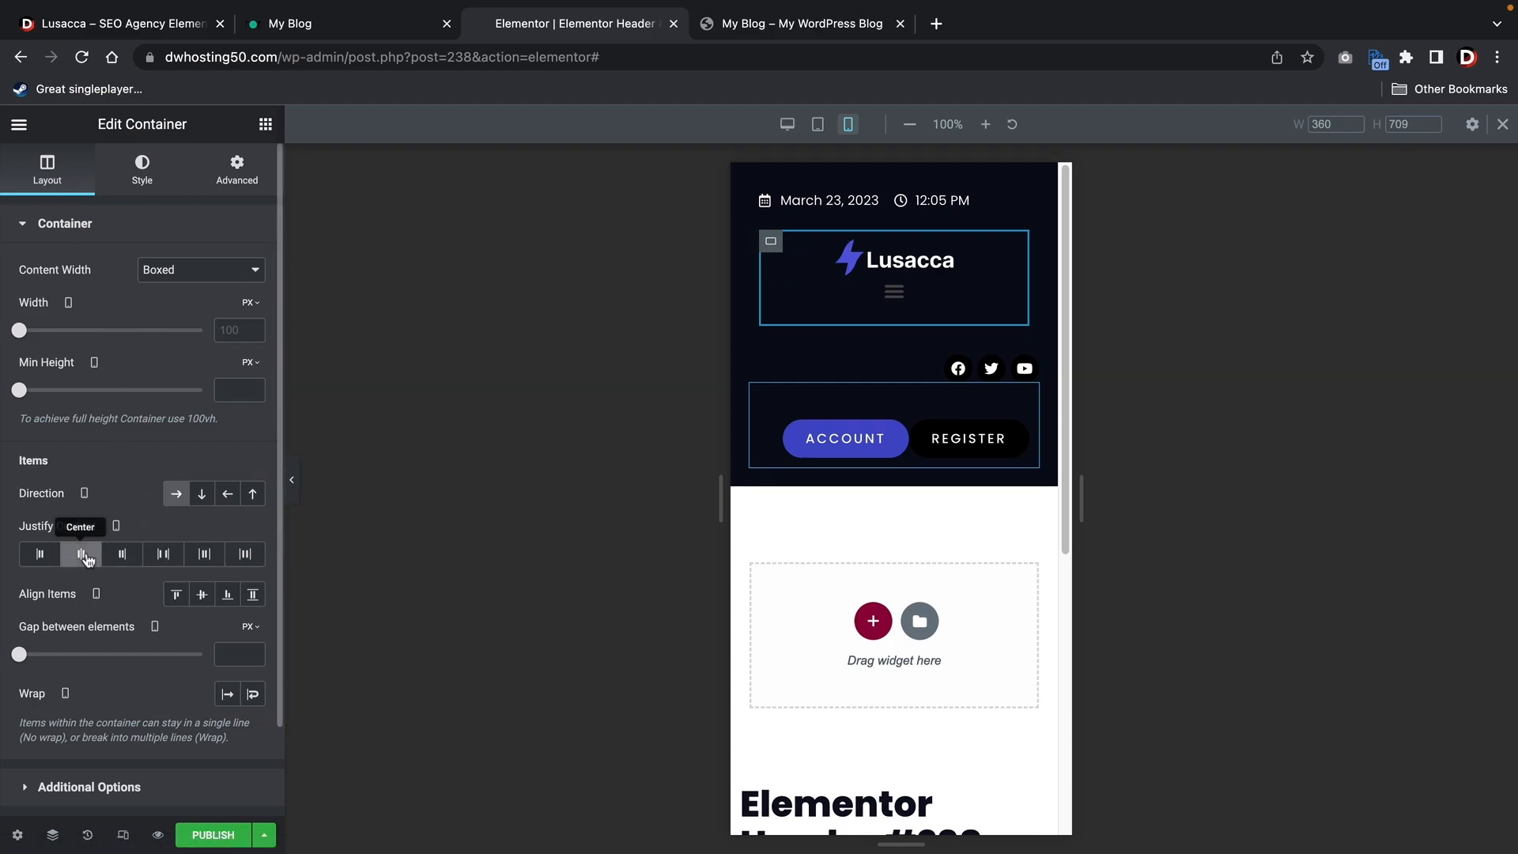
left_click(203, 598)
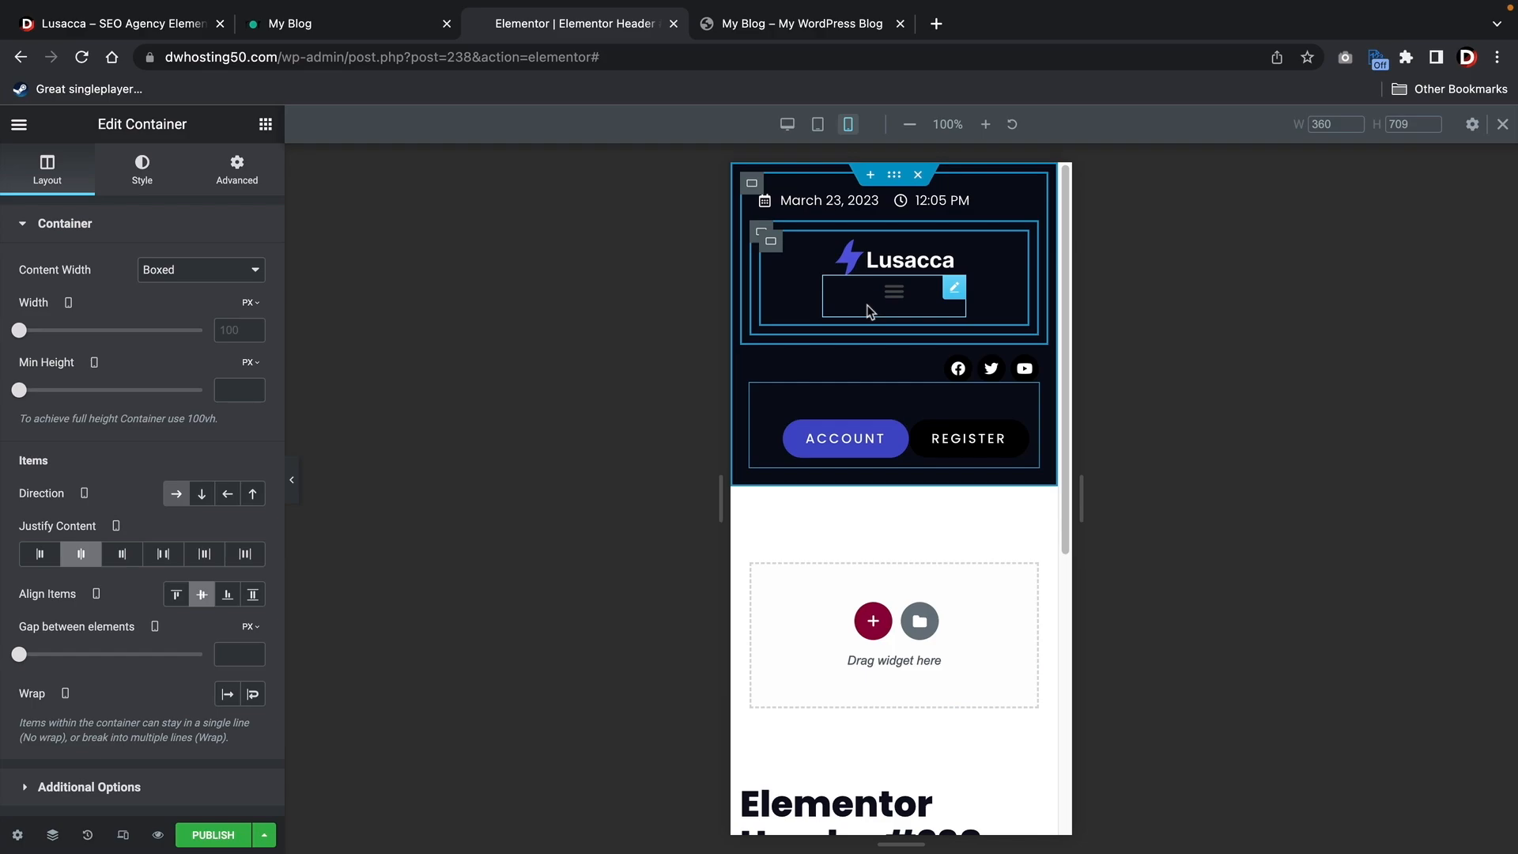
left_click(961, 371)
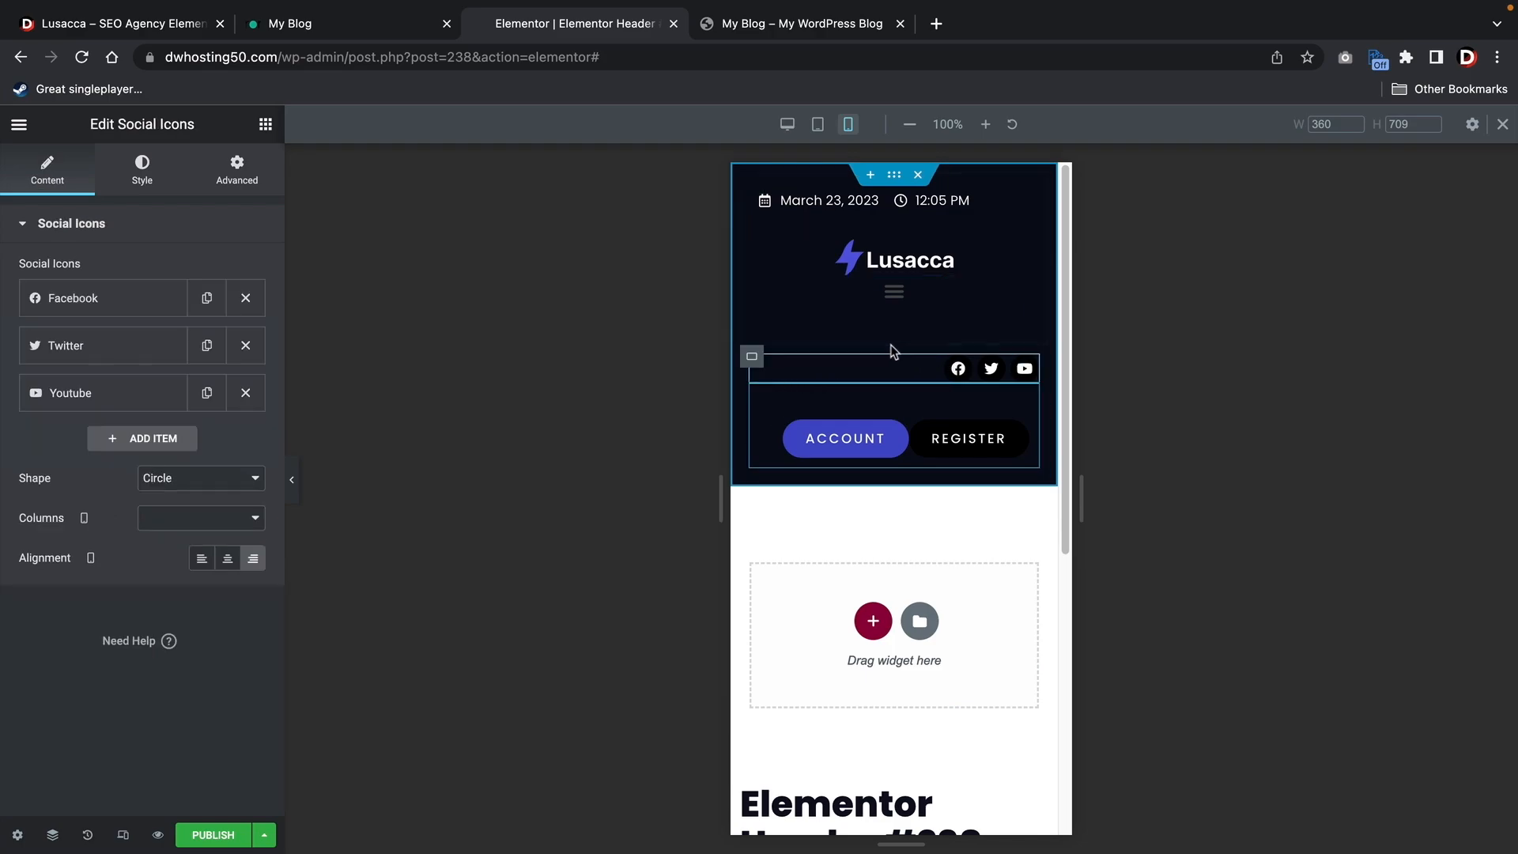
left_click(227, 560)
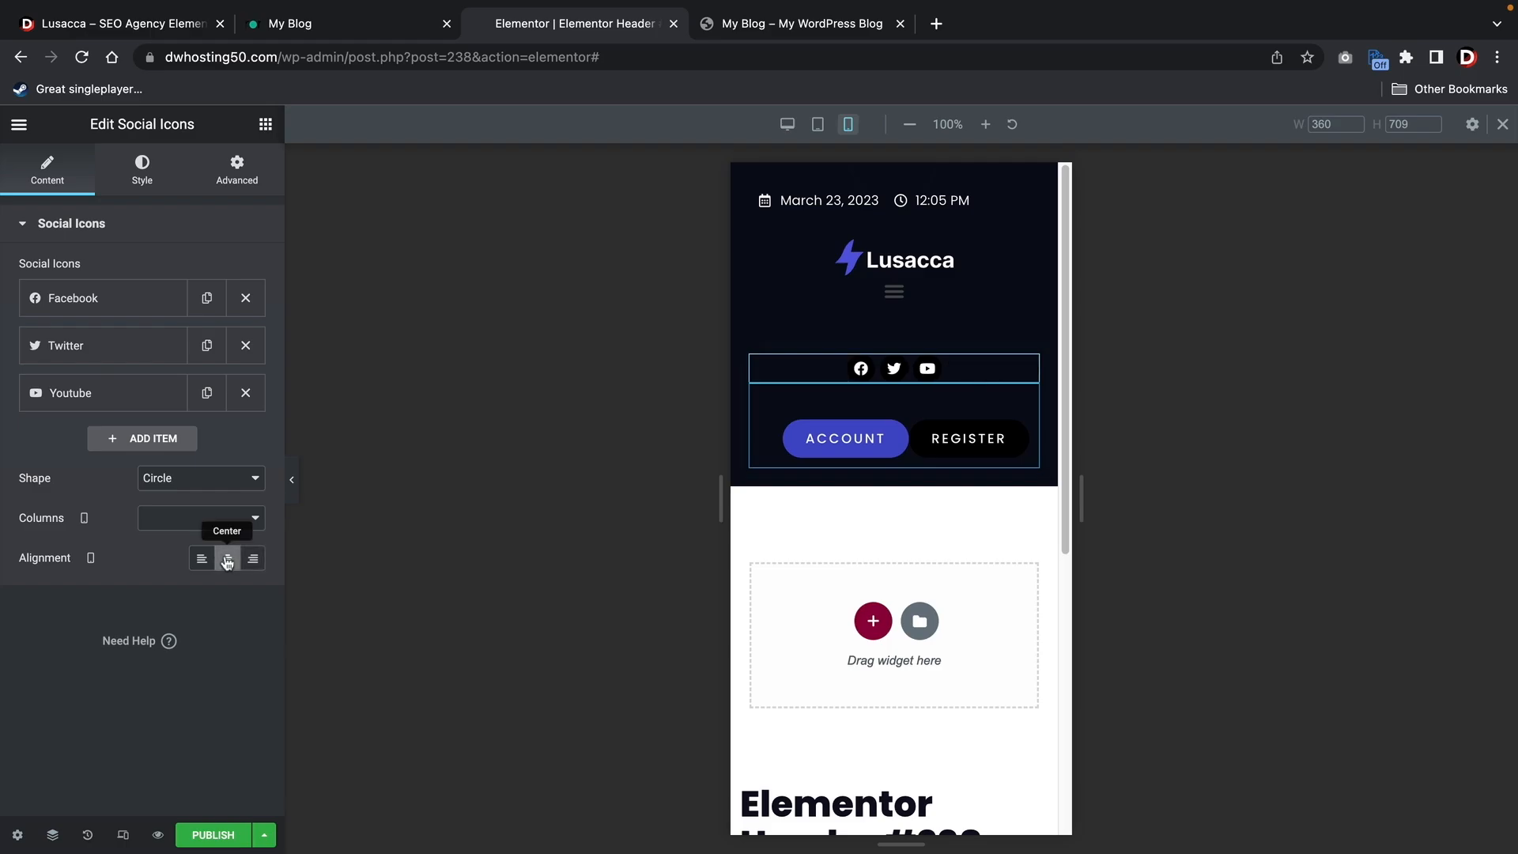
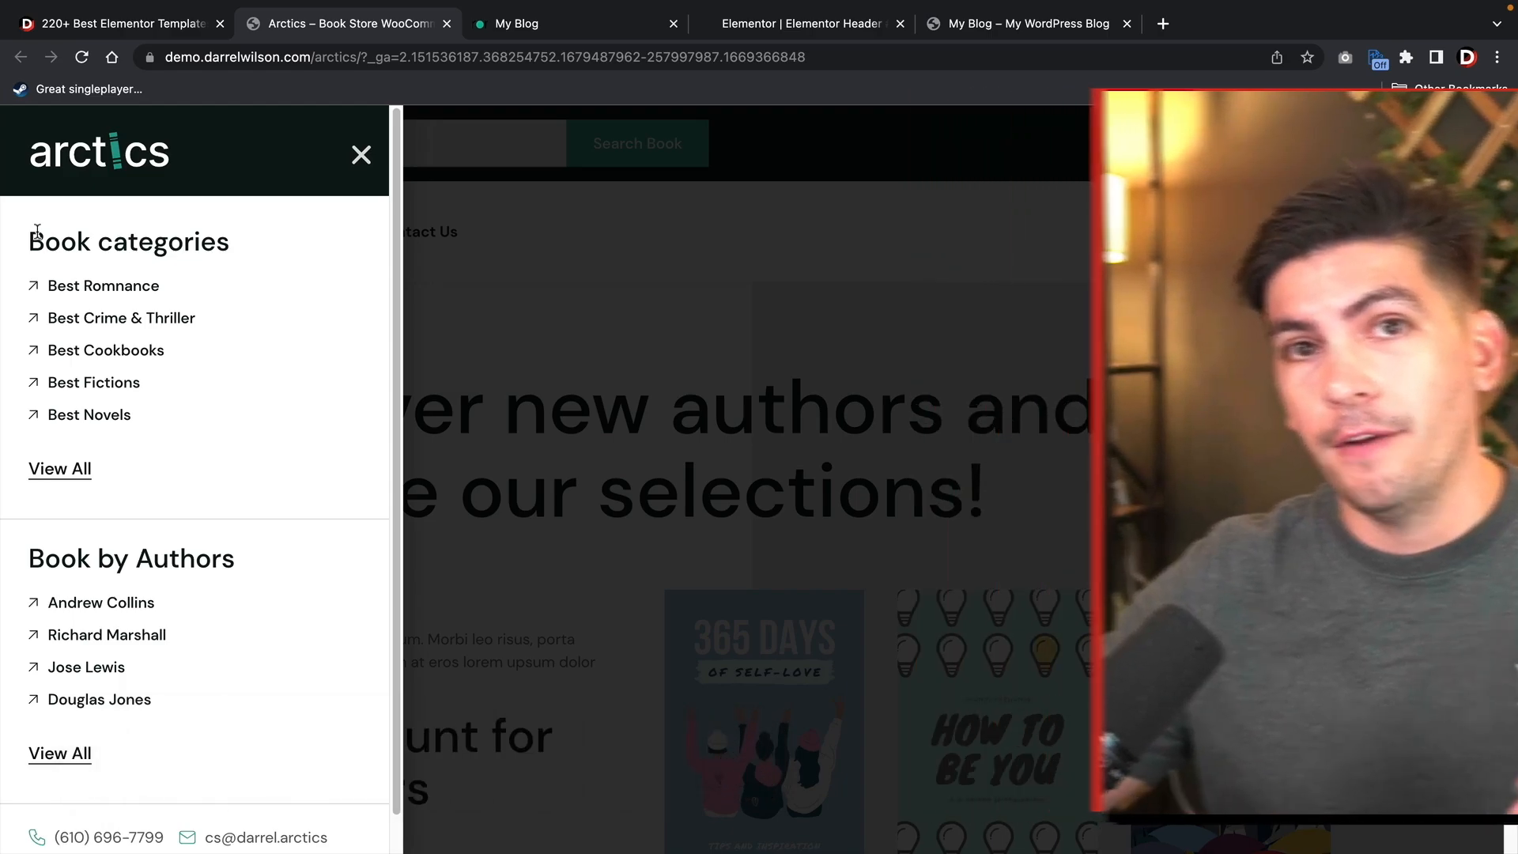
Close the Arctics demo's side menu, examine the Lusacca reference site's footer, and return to the header editor
left_click(359, 157)
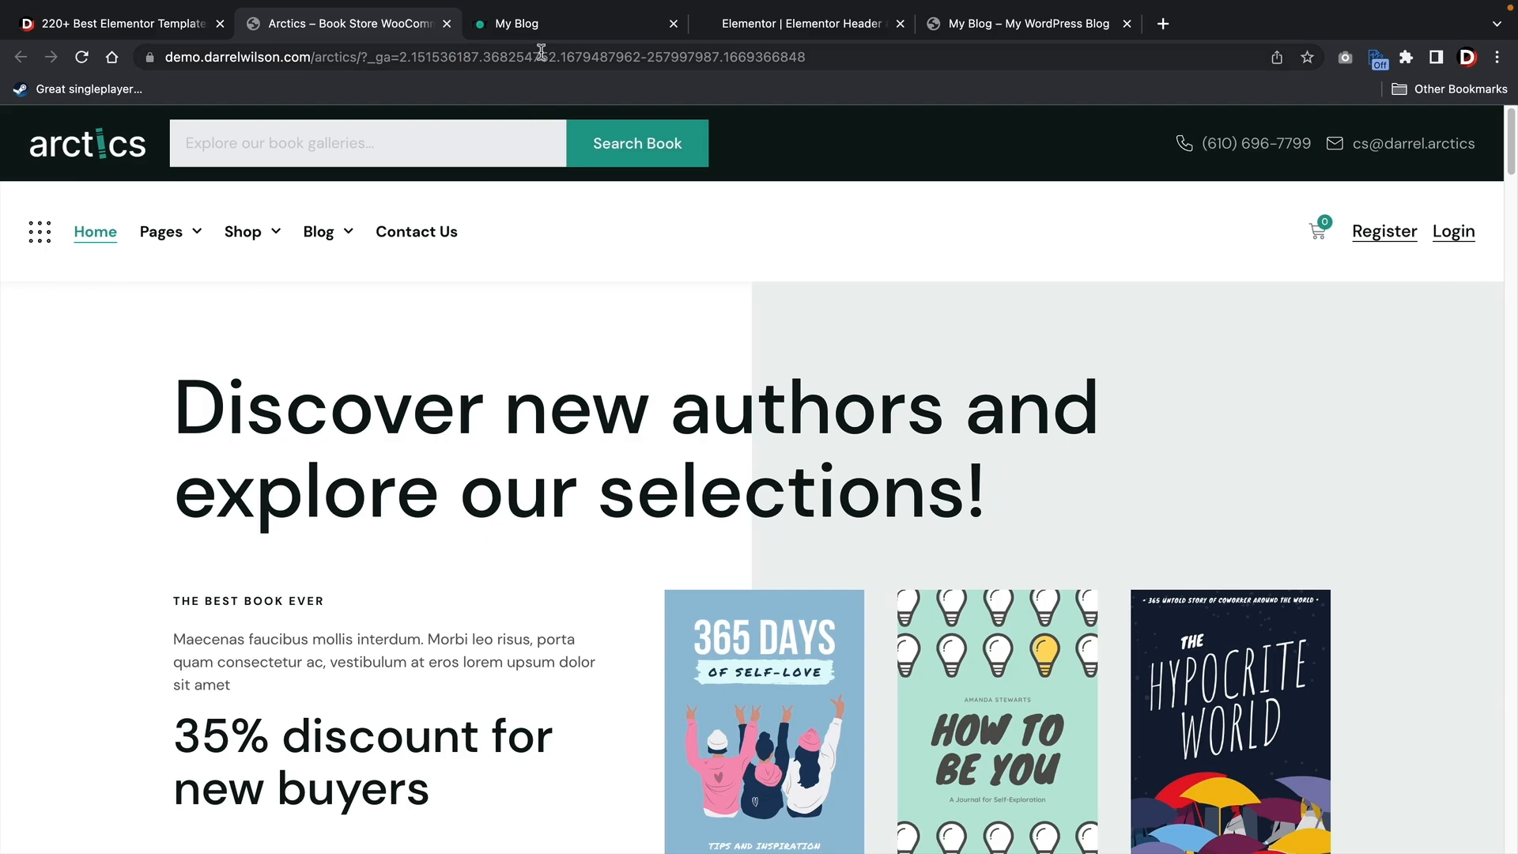
left_click(555, 27)
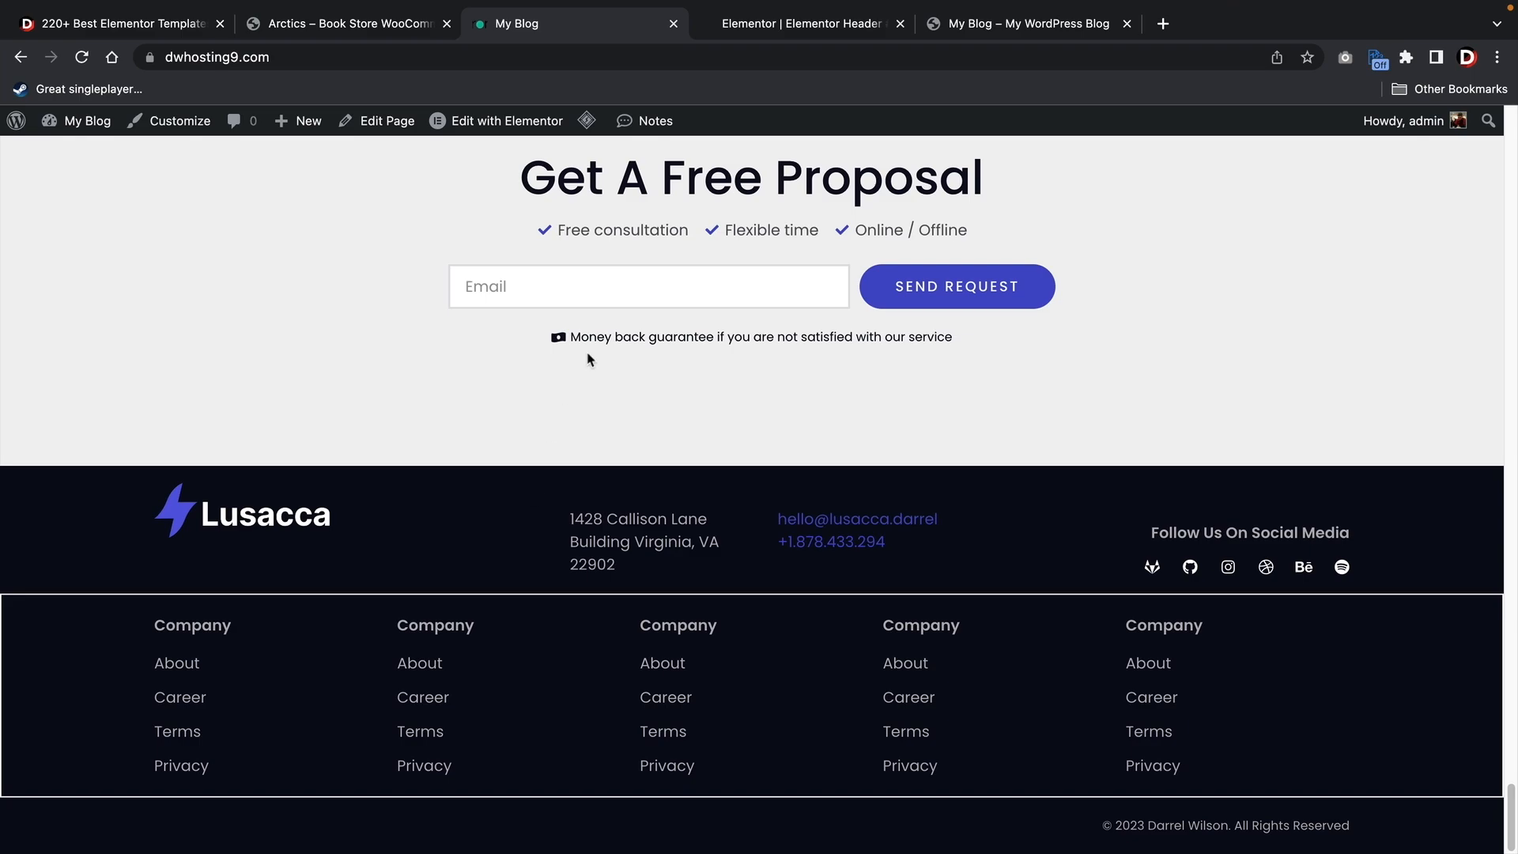
left_click(822, 33)
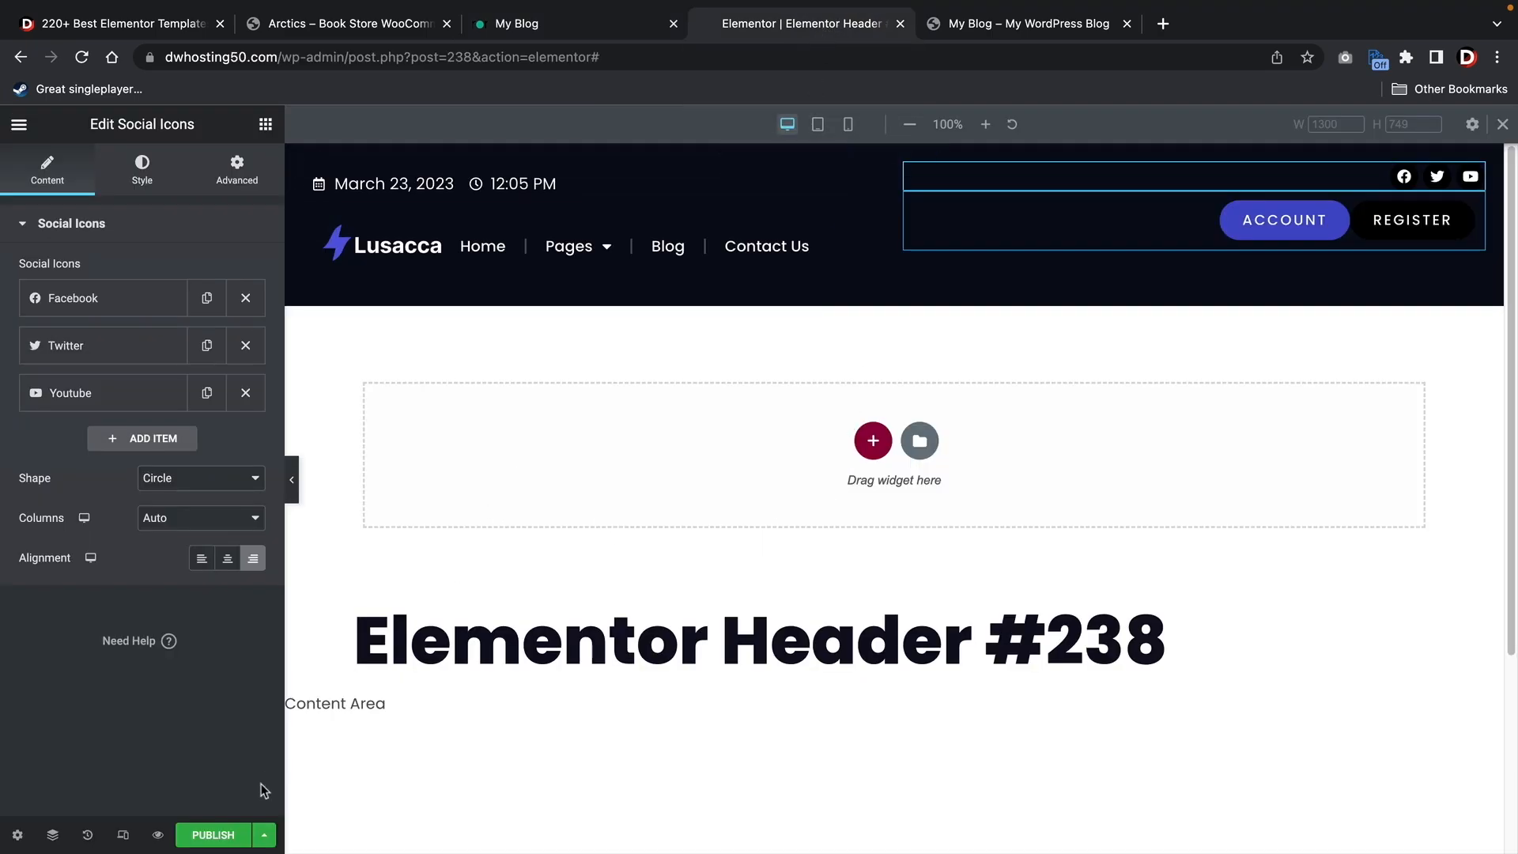
Publish the header with a display condition that includes the Entire Site
left_click(213, 834)
left_click(776, 577)
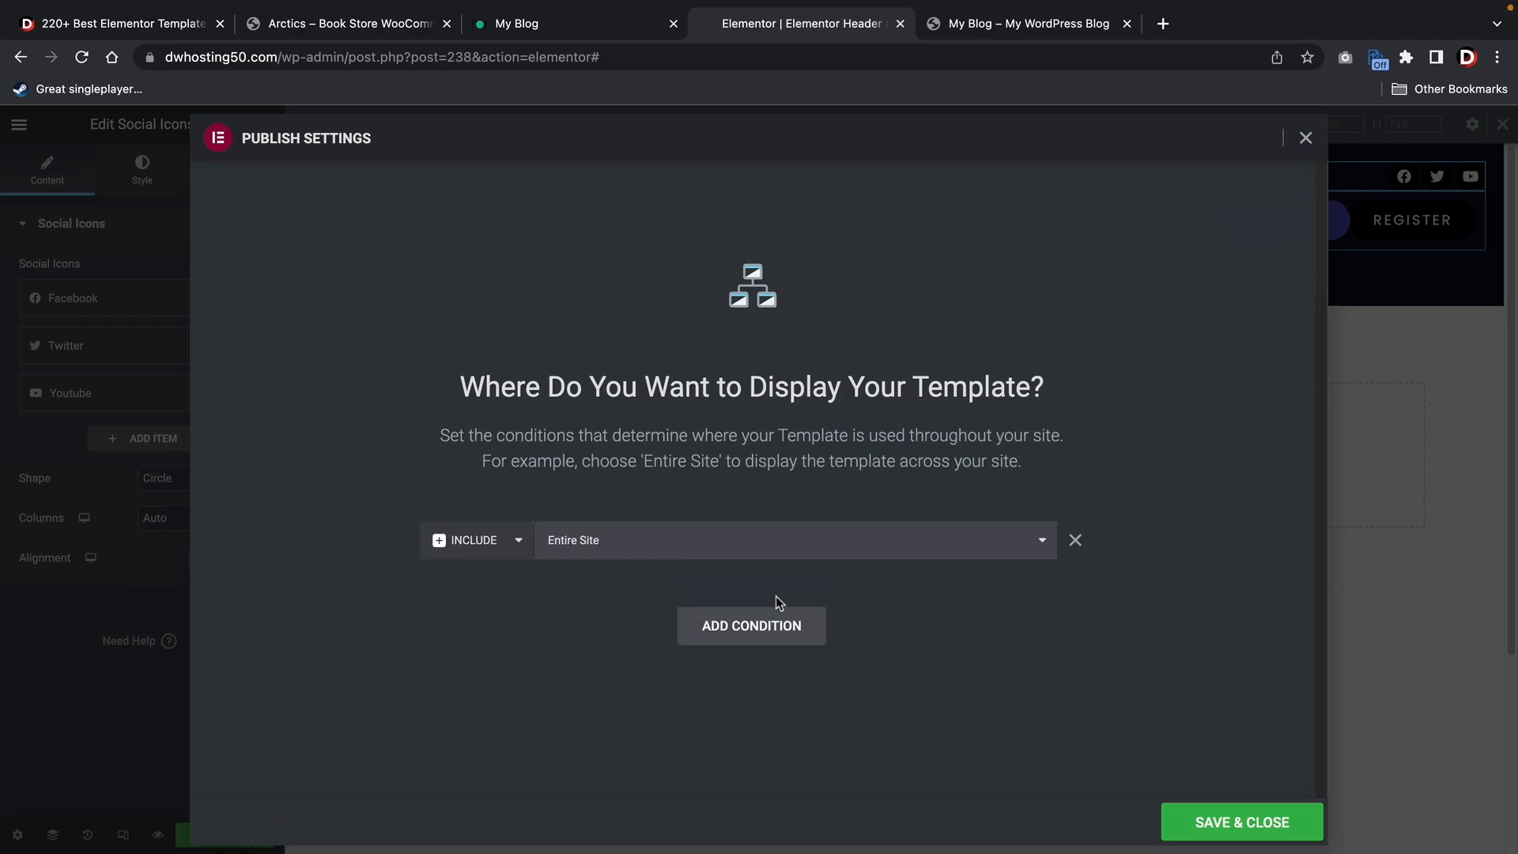
left_click(1198, 822)
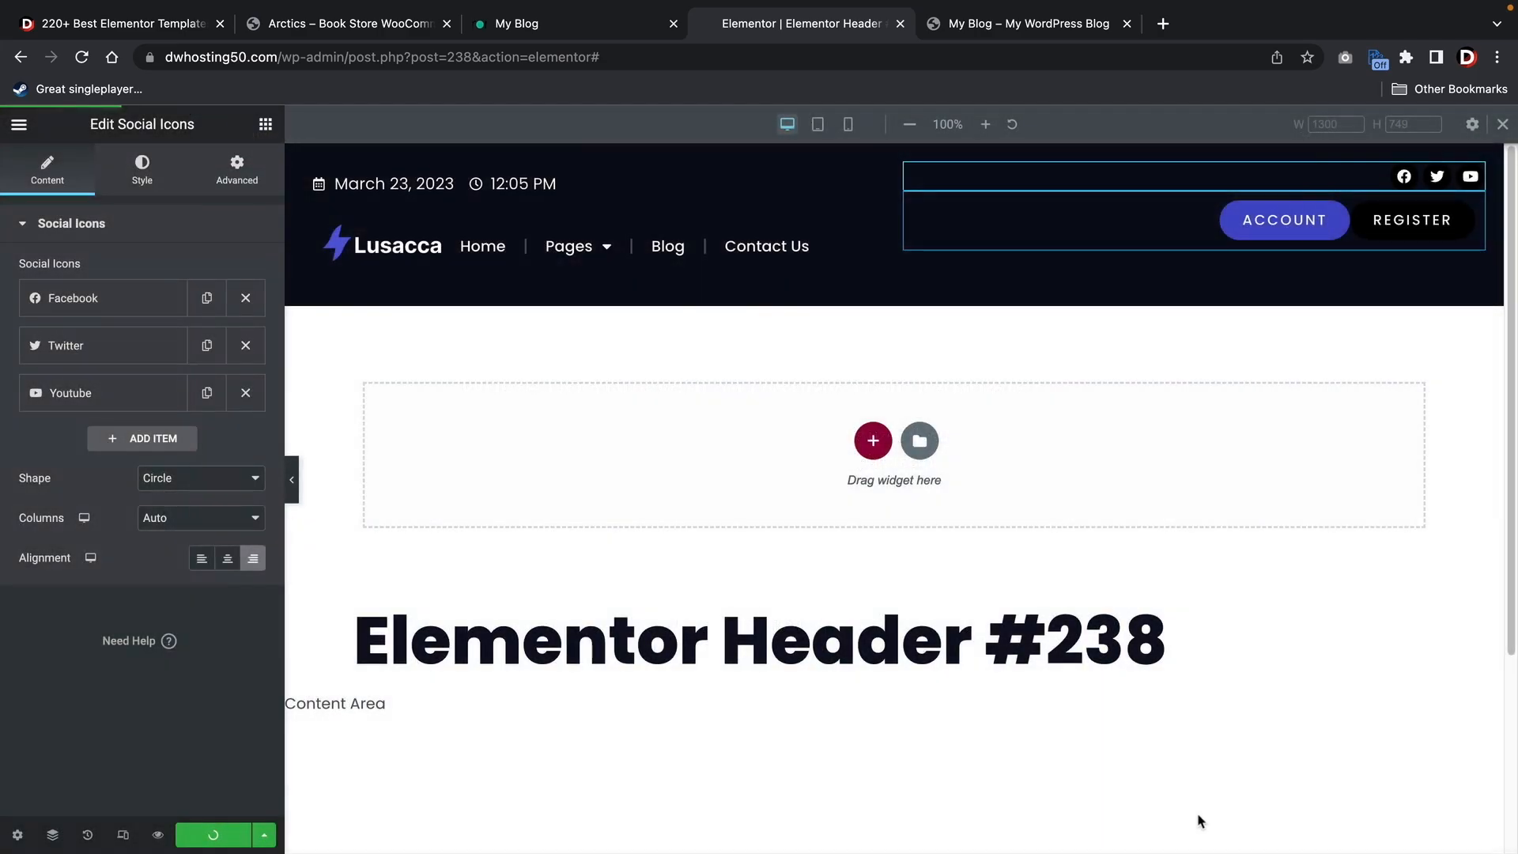
Create a new footer template in the Theme Builder and dismiss the block library to start from a blank canvas
left_click(19, 124)
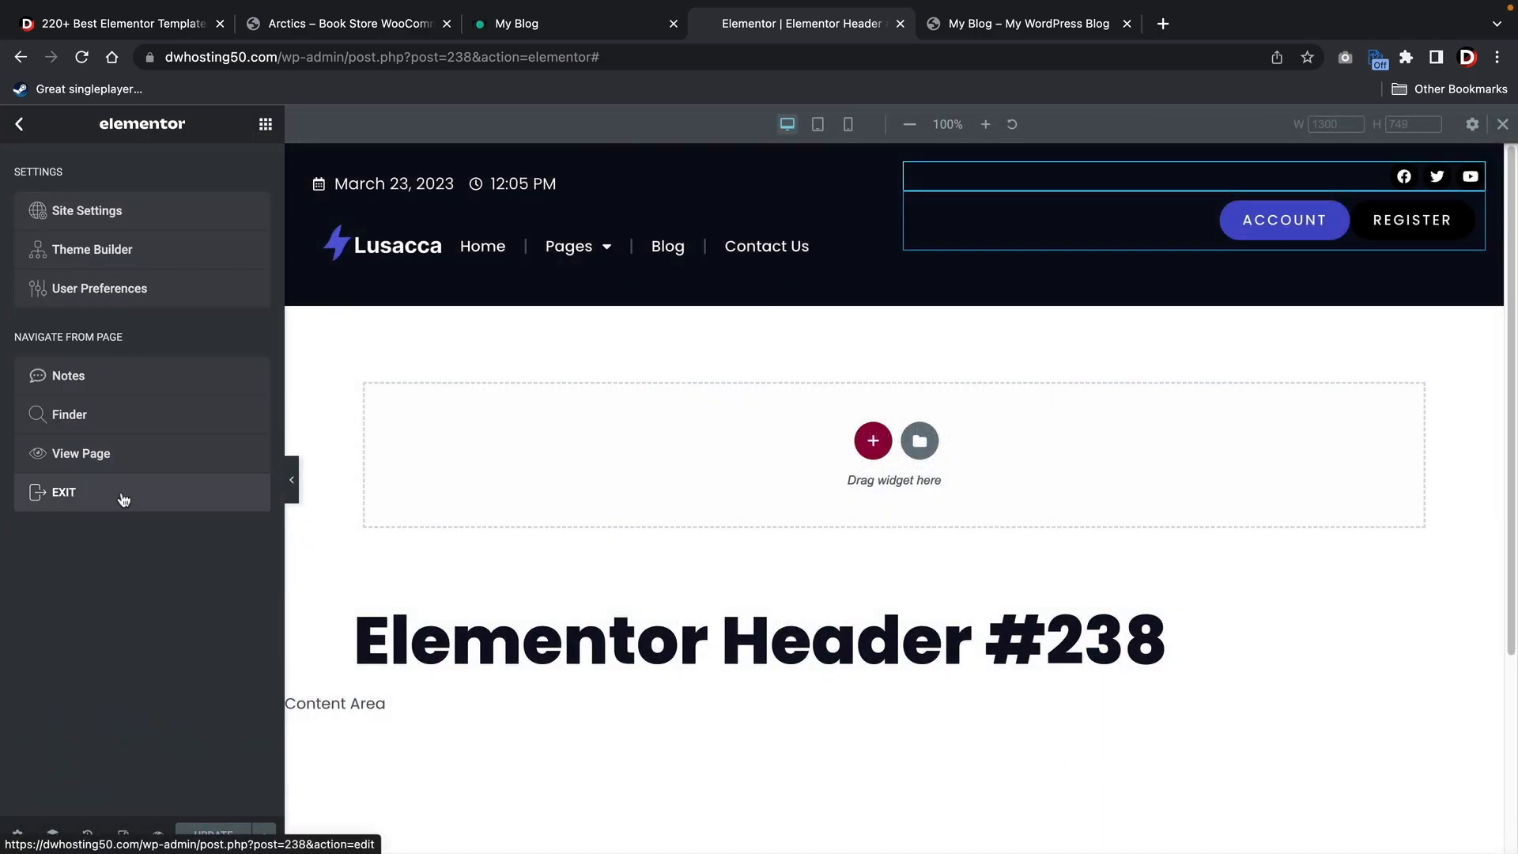
left_click(126, 254)
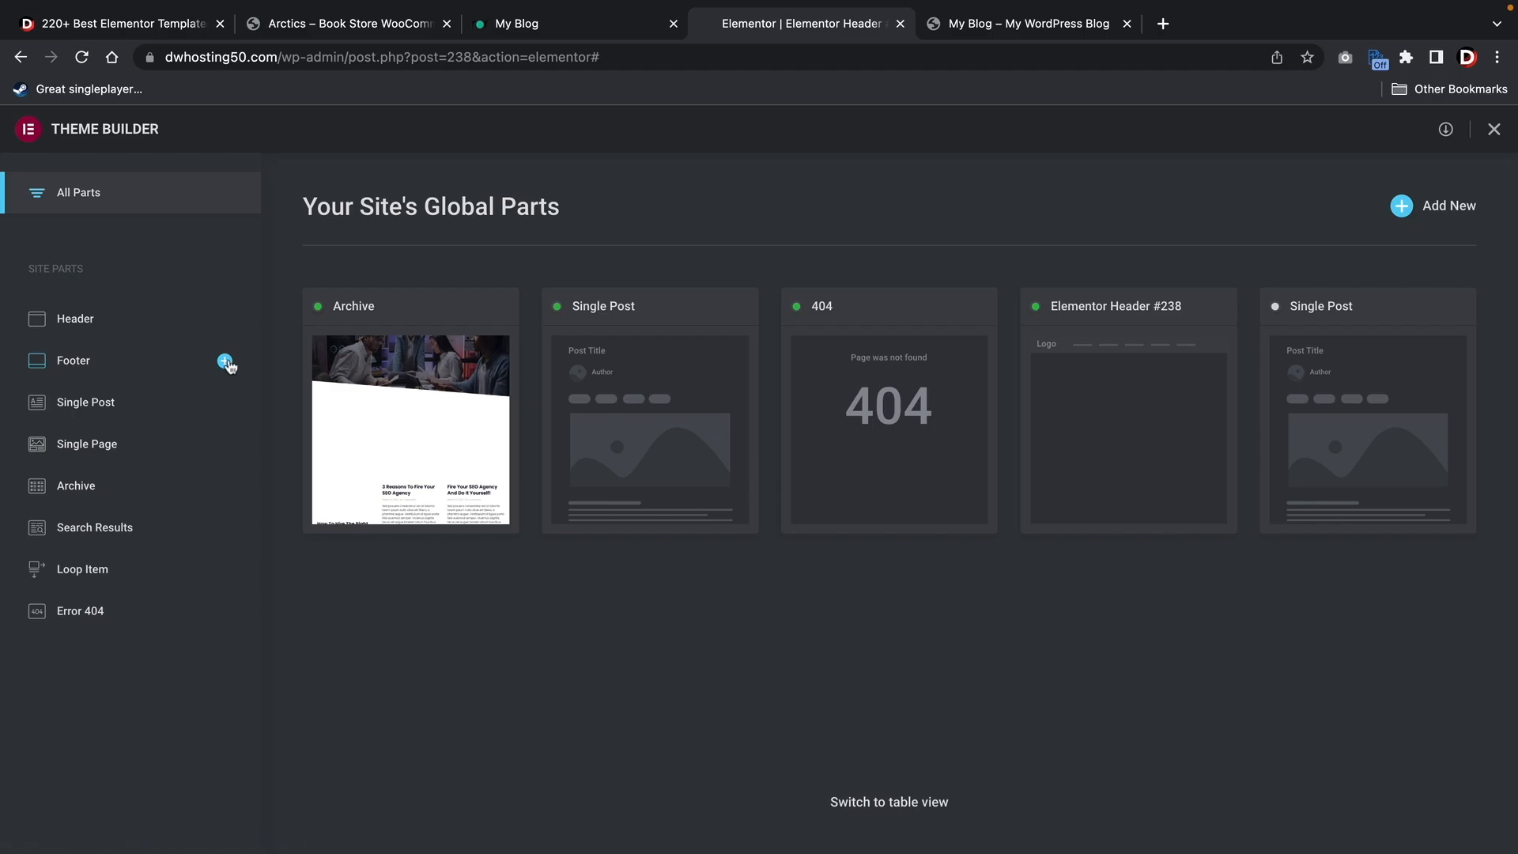
left_click(225, 361)
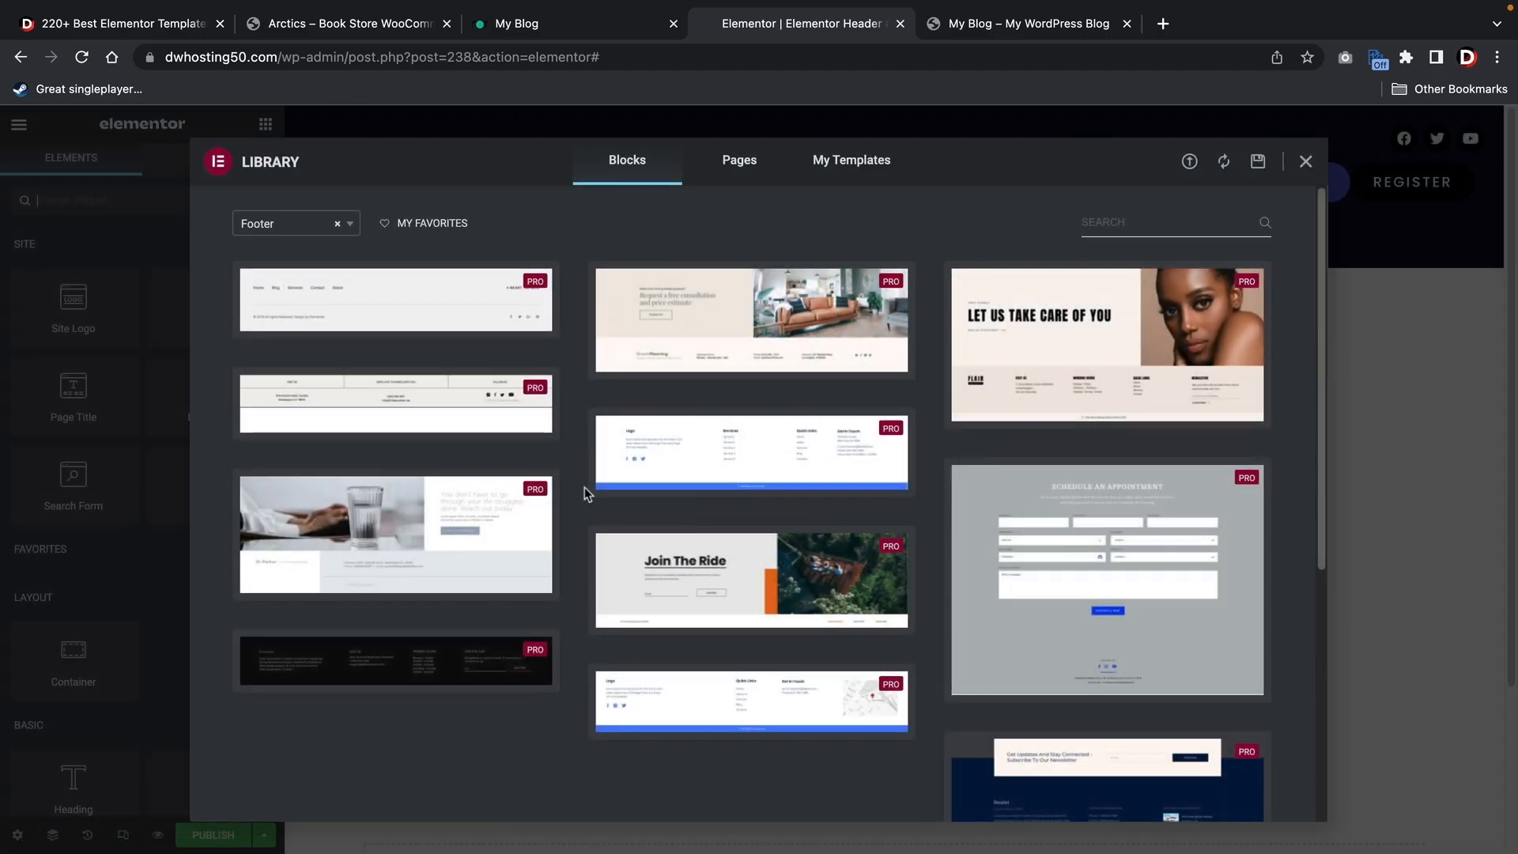
left_click(1305, 160)
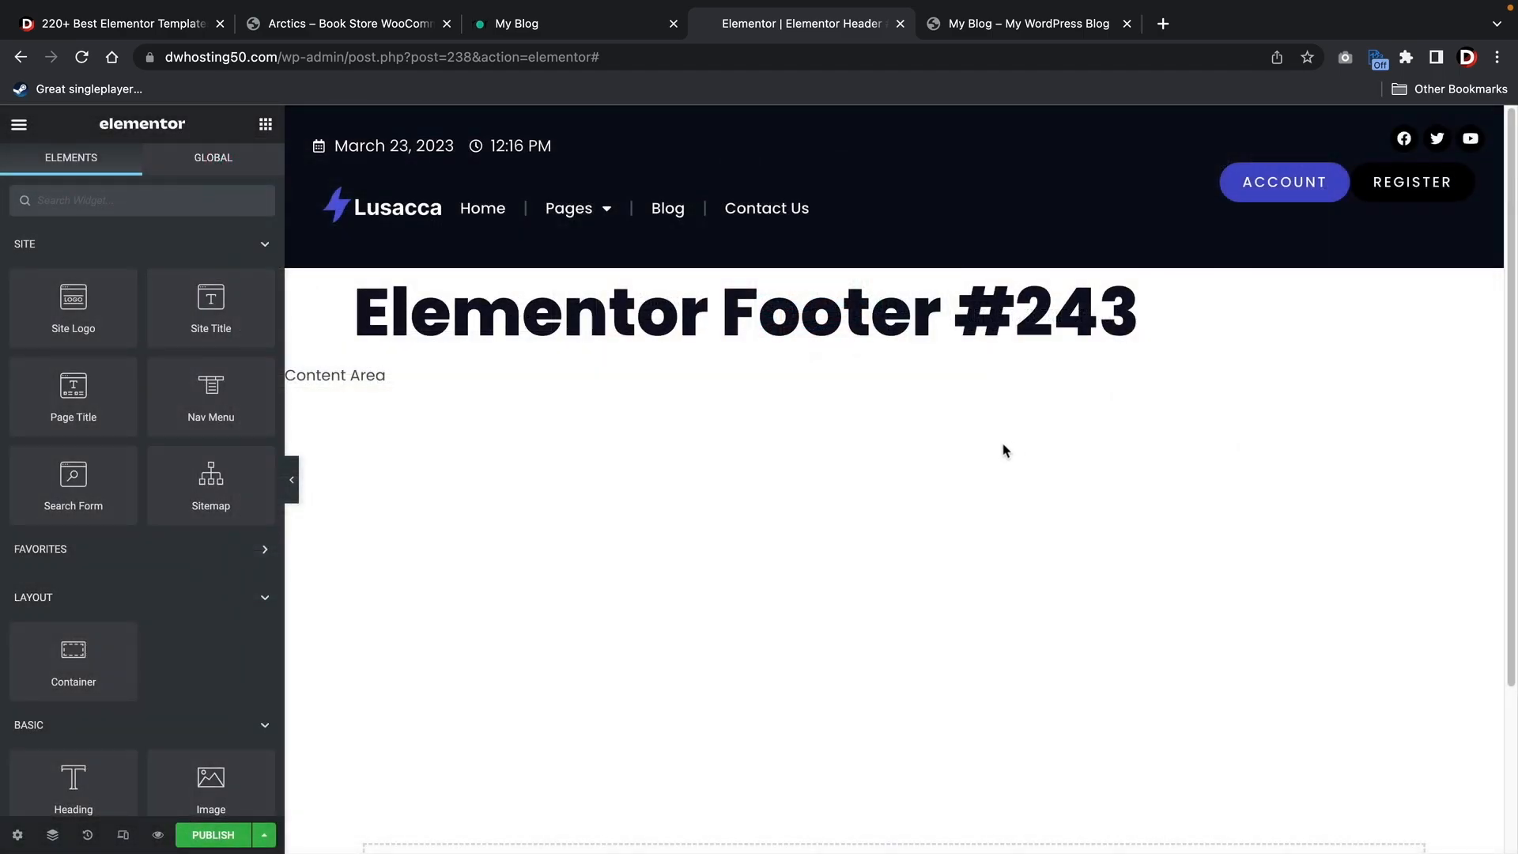
Add a container with two equal columns to the blank footer and widen its first column
scroll(956, 590, "down", 3)
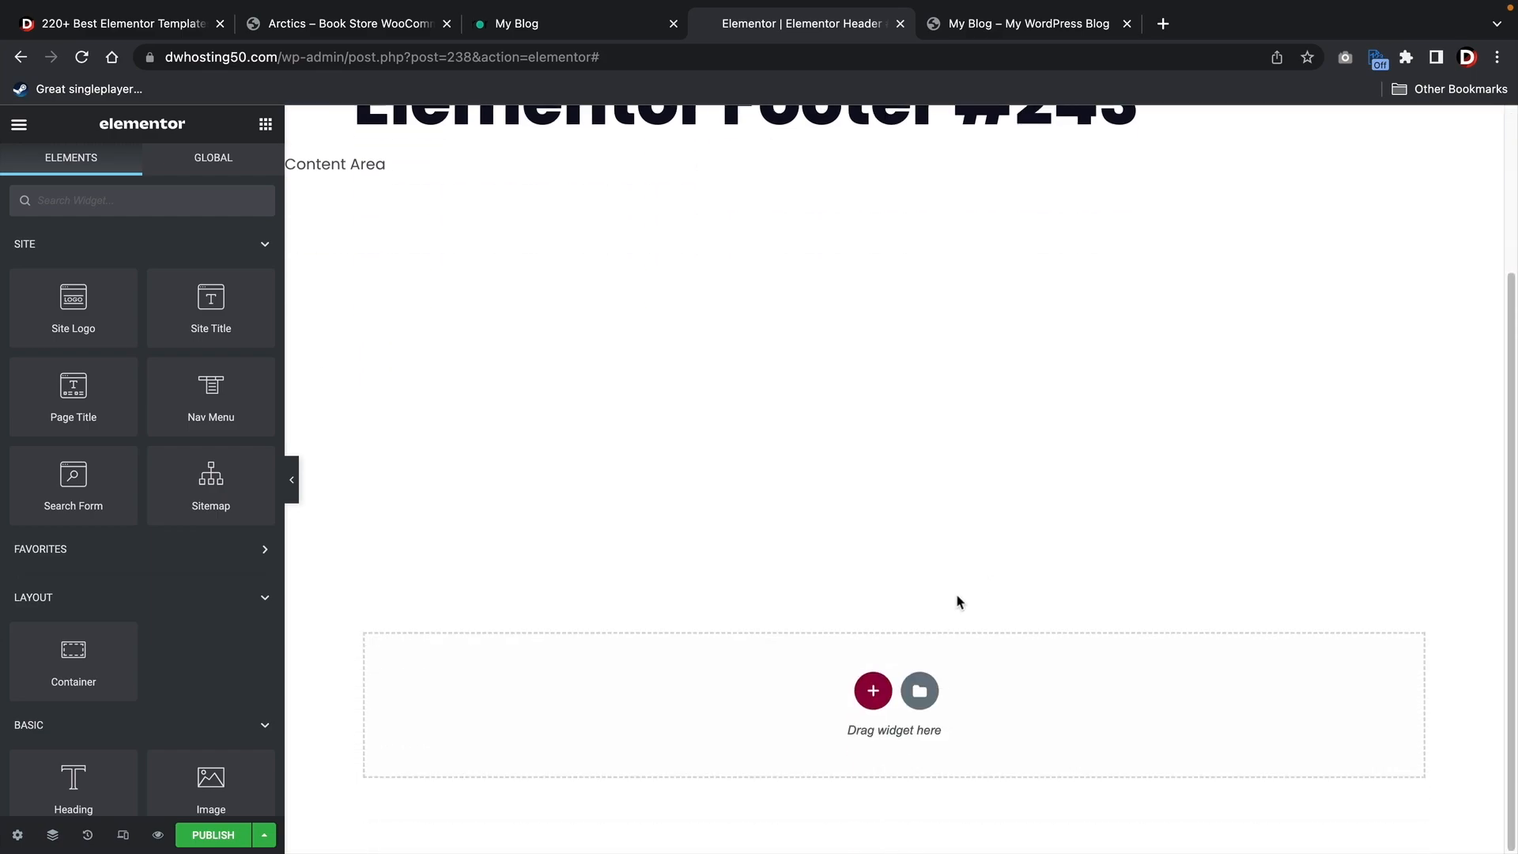
left_click(873, 693)
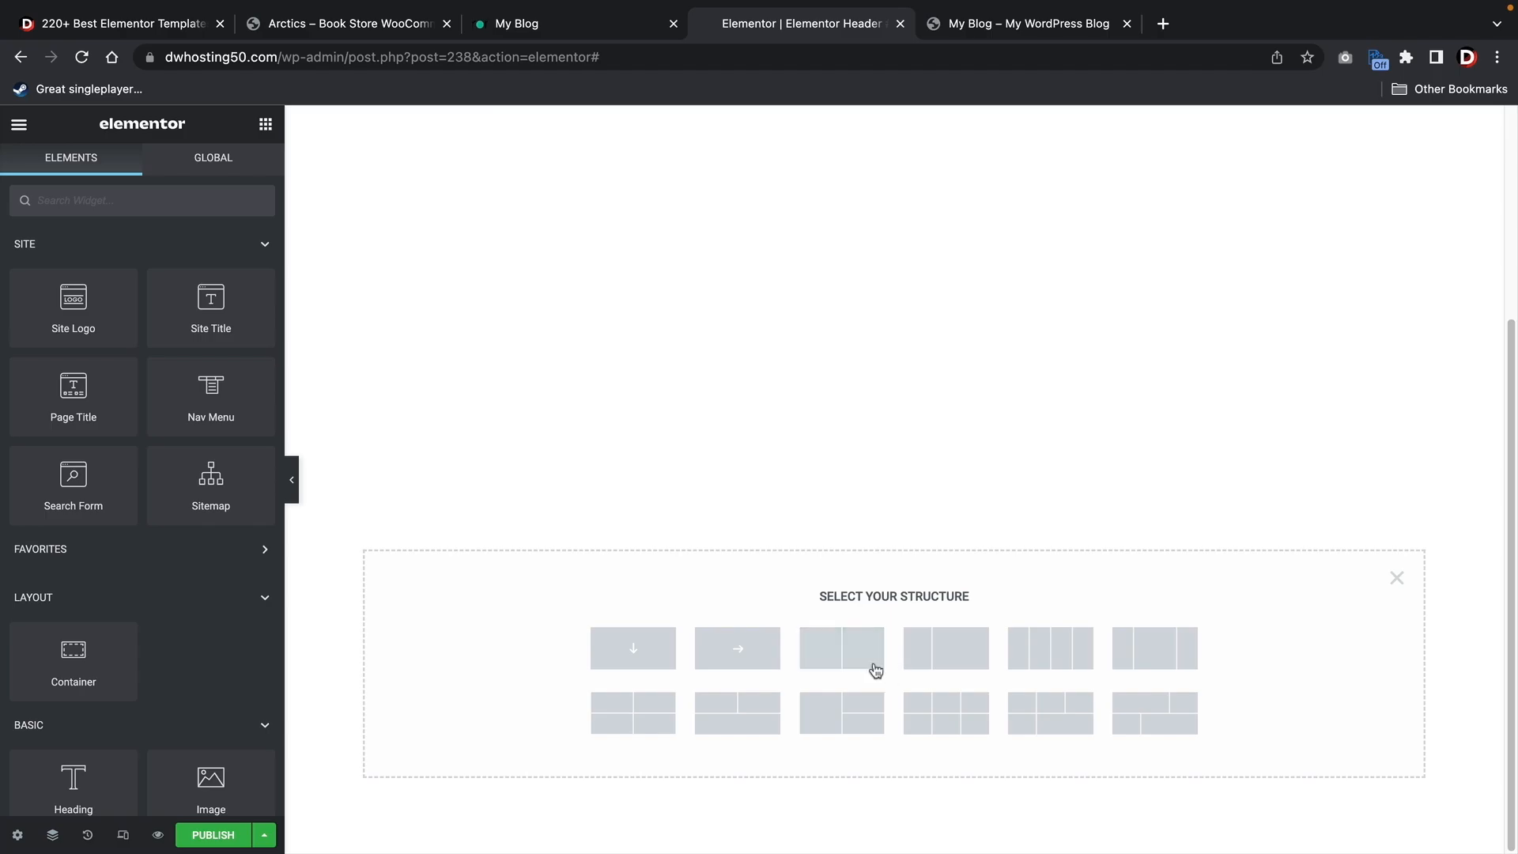
left_click(875, 670)
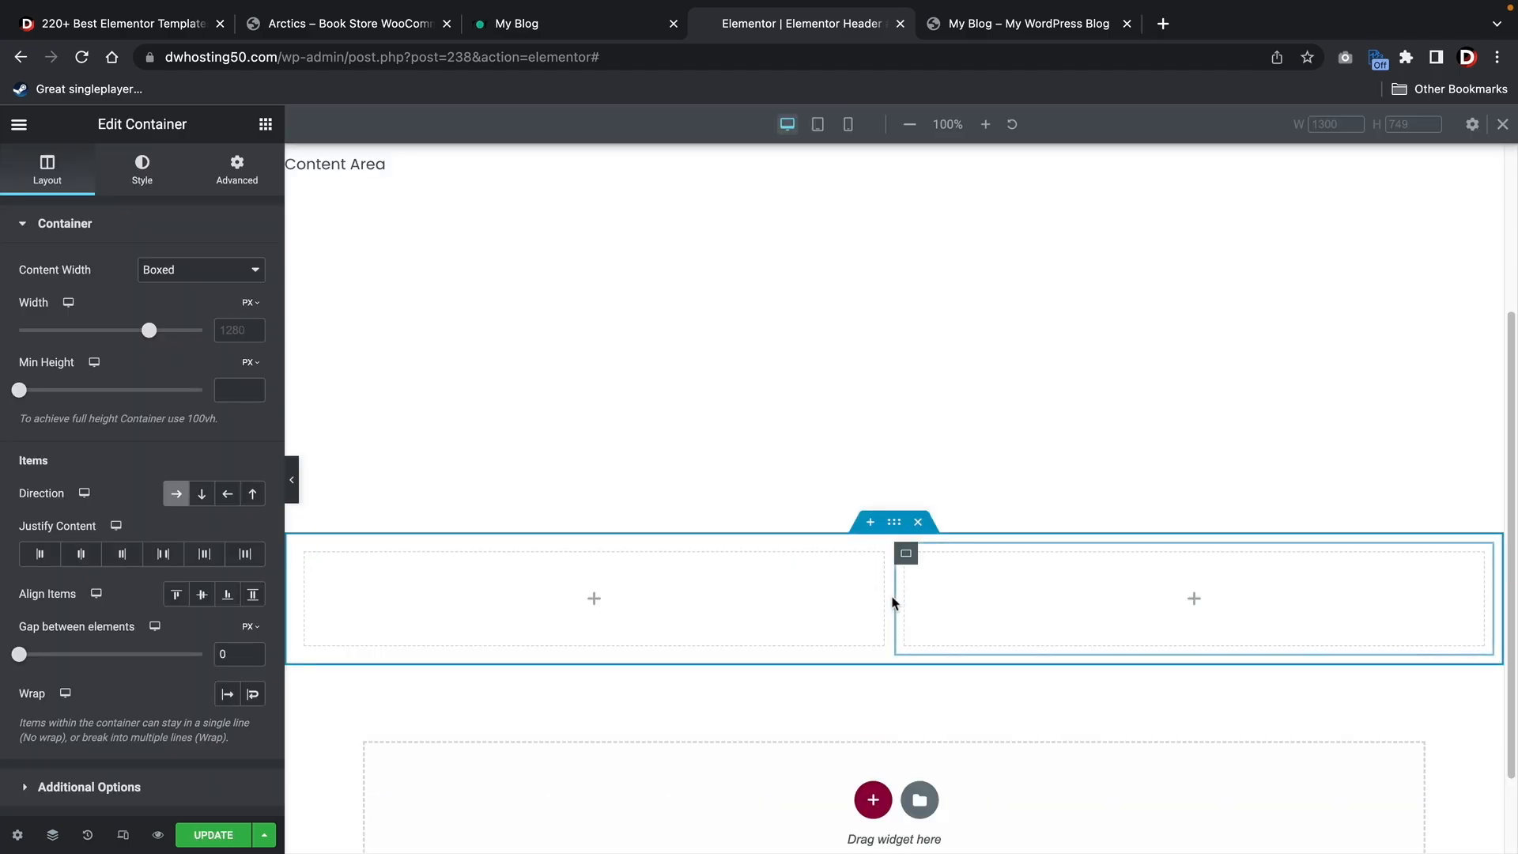
left_click_drag(885, 598, 1145, 597)
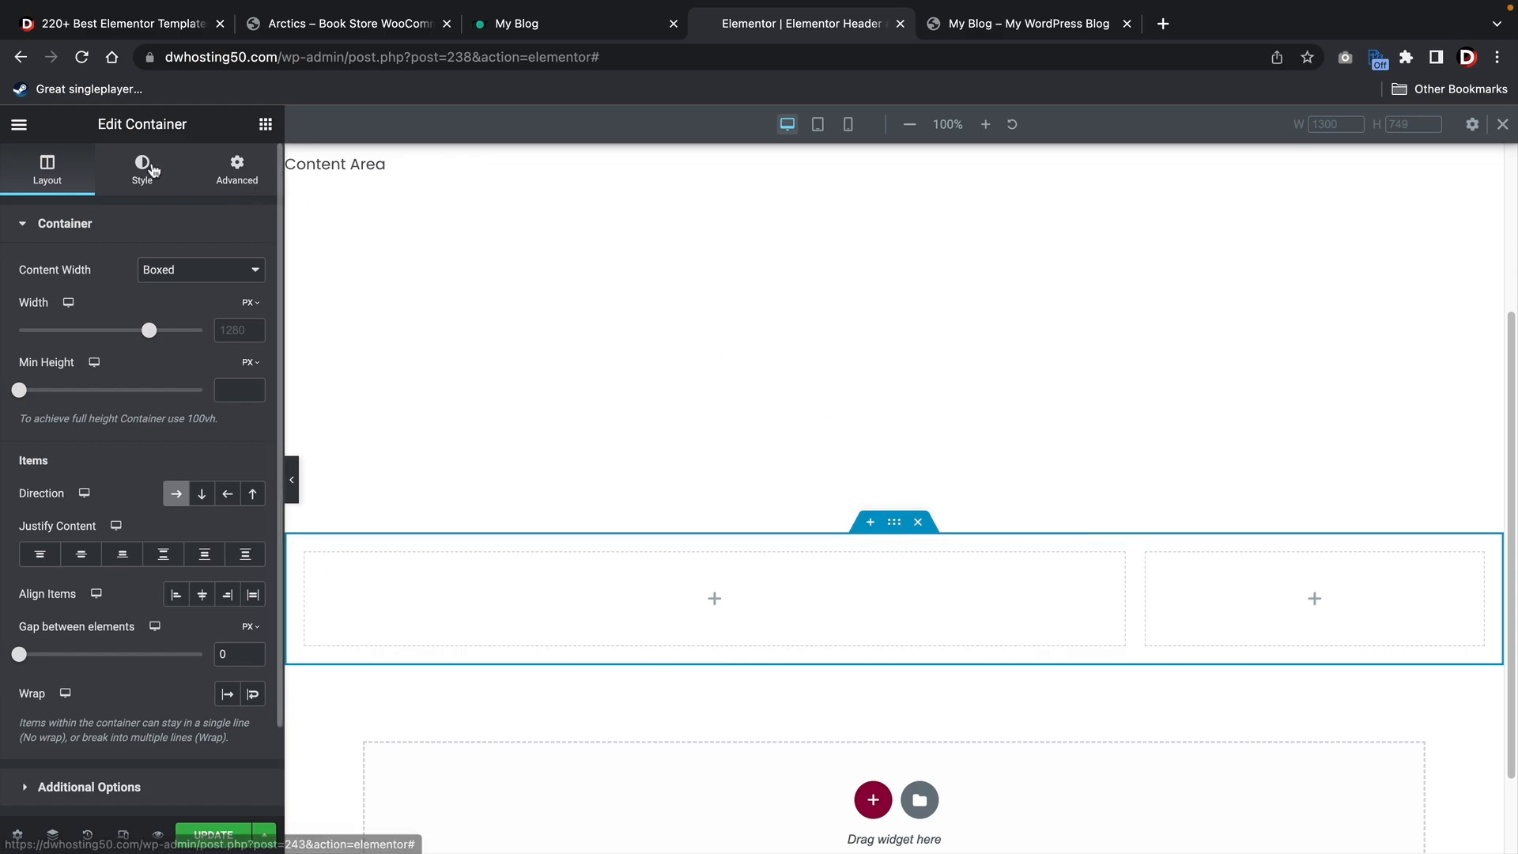
Give the footer's outer container a Classic background with the copied dark navy color
left_click(155, 171)
left_click(175, 316)
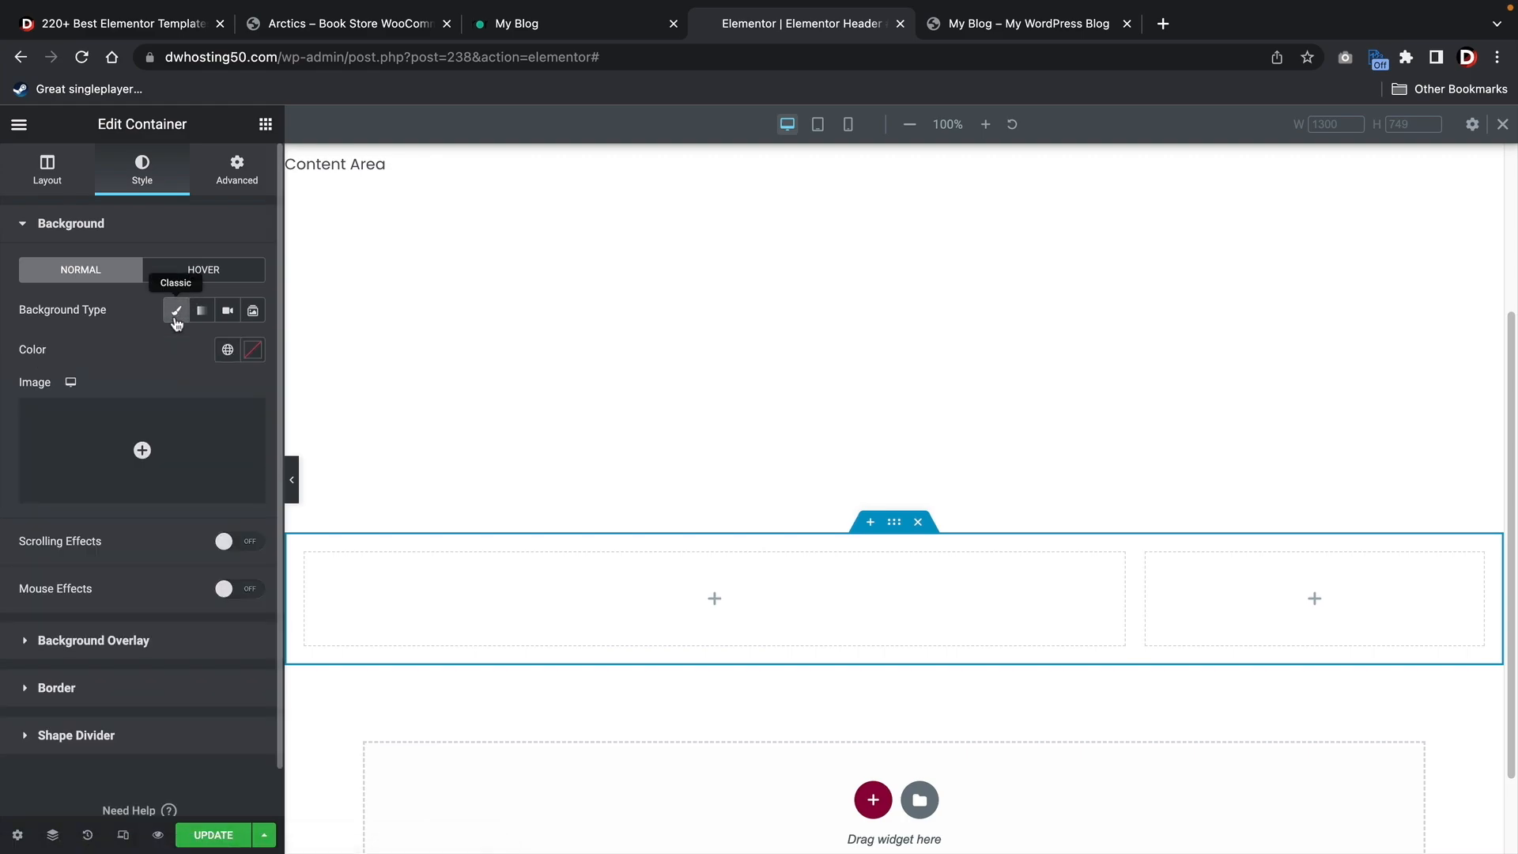
left_click(251, 349)
right_click(76, 630)
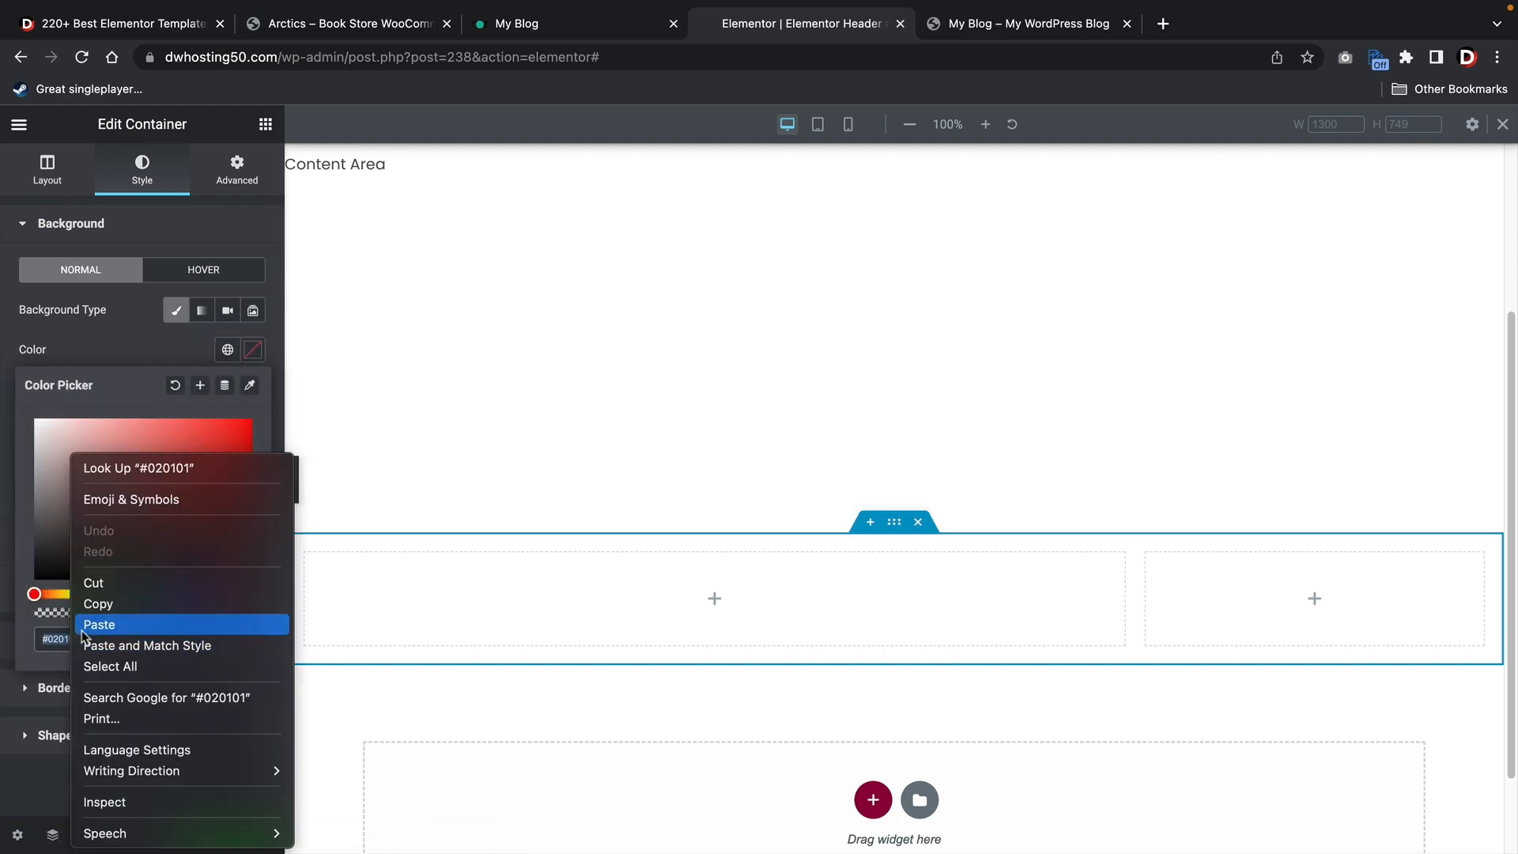
left_click(134, 618)
left_click(180, 781)
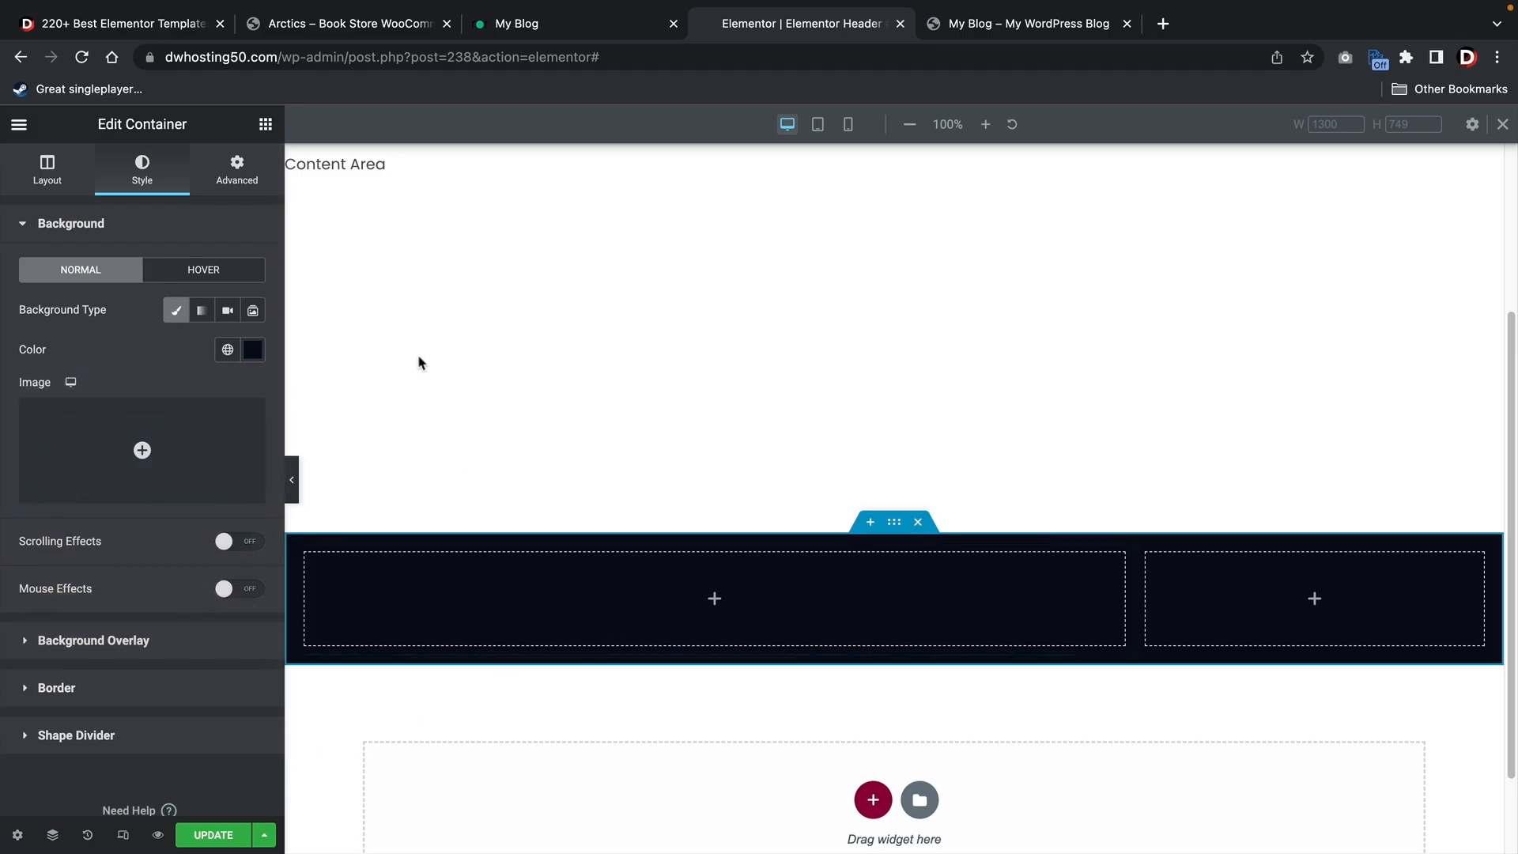
Add a Site Logo widget to the footer's wide first column and set its width to 125 px
left_click(266, 125)
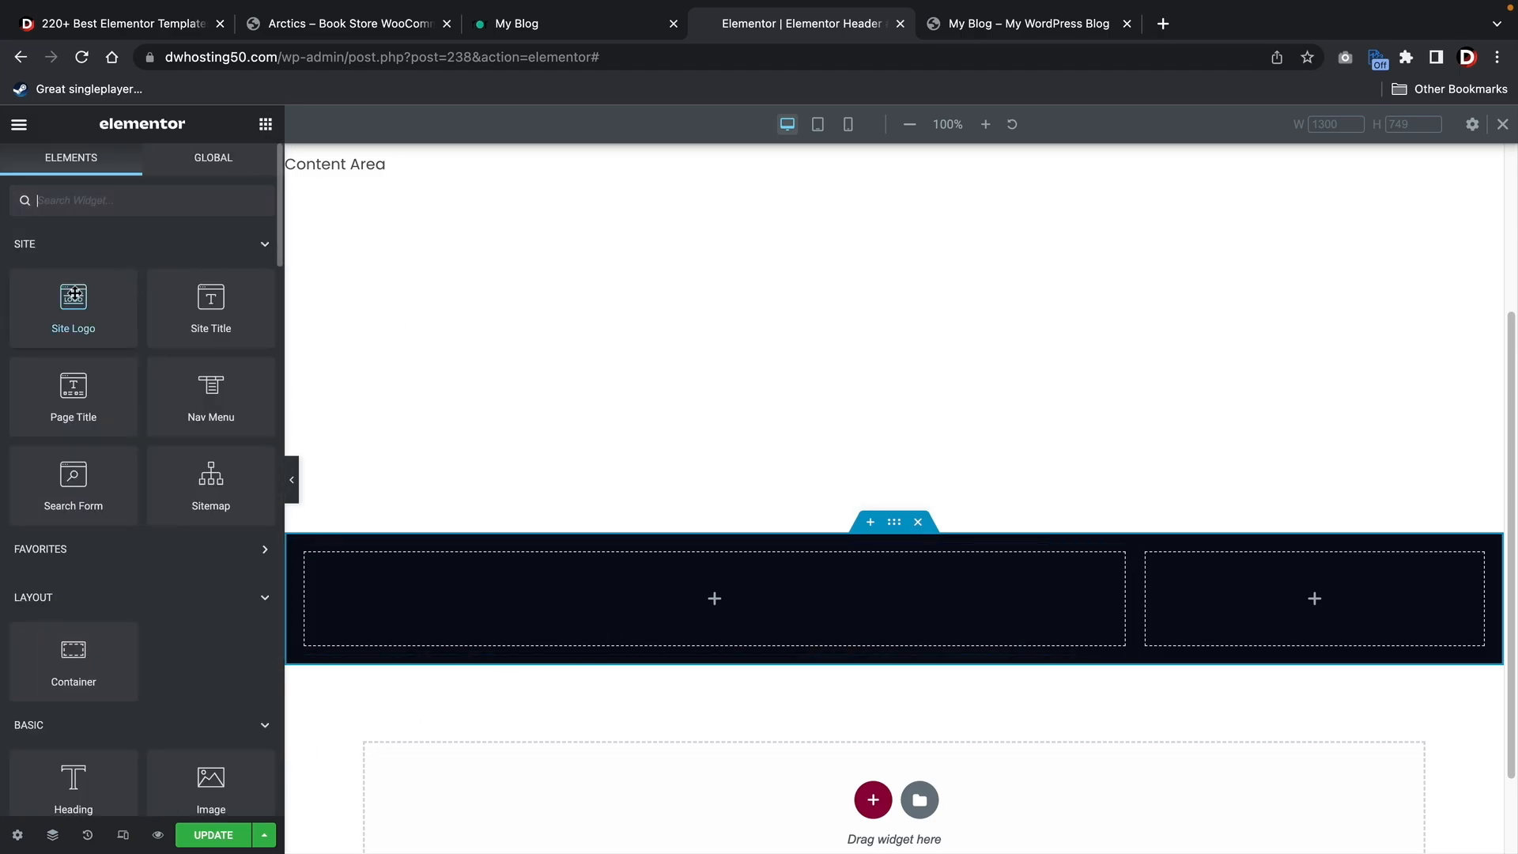
left_click_drag(74, 305, 481, 587)
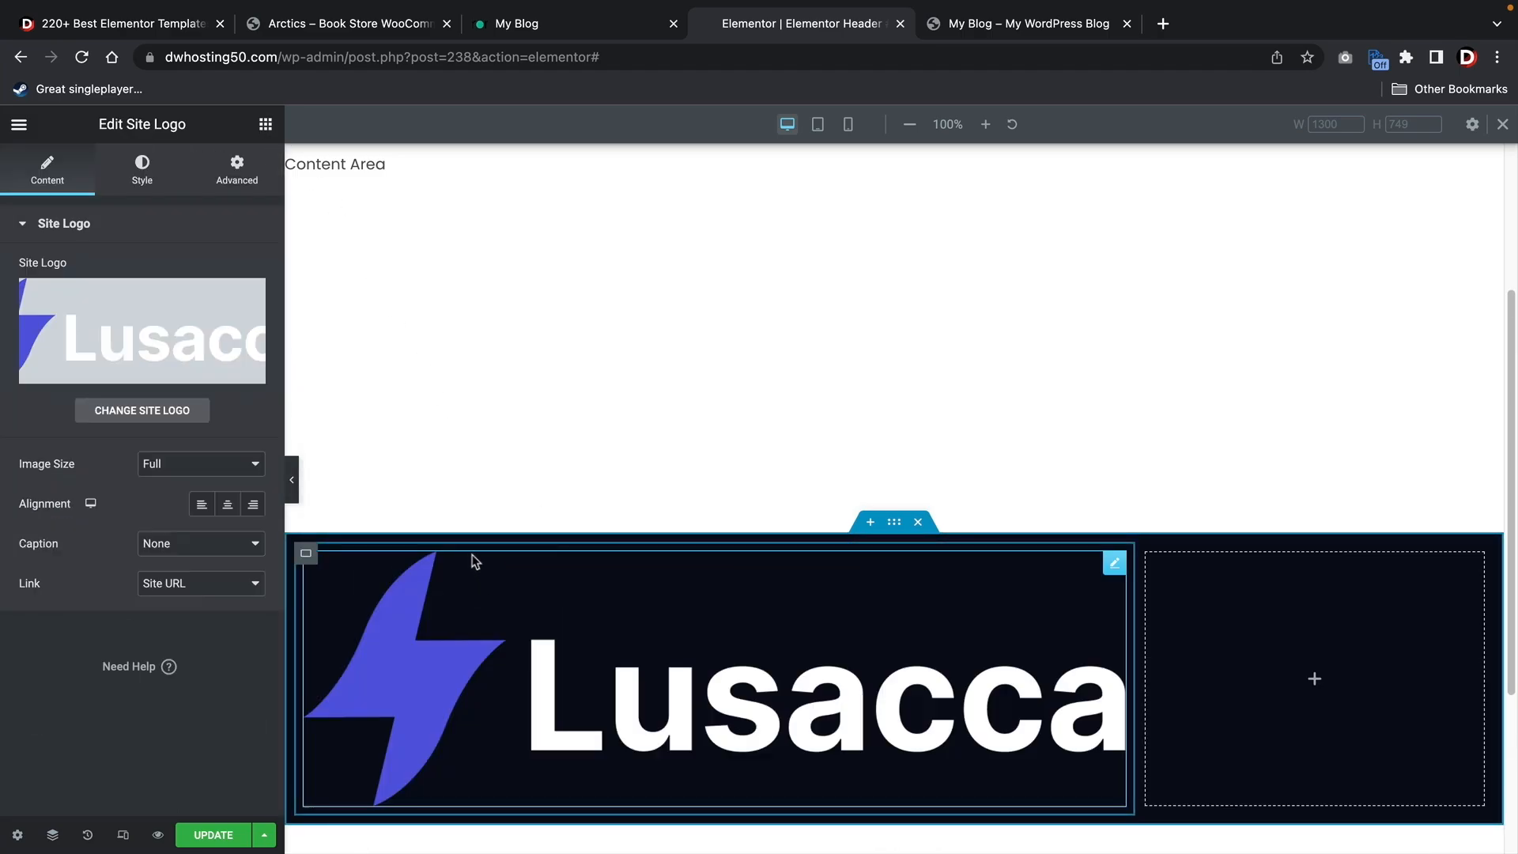
left_click(142, 170)
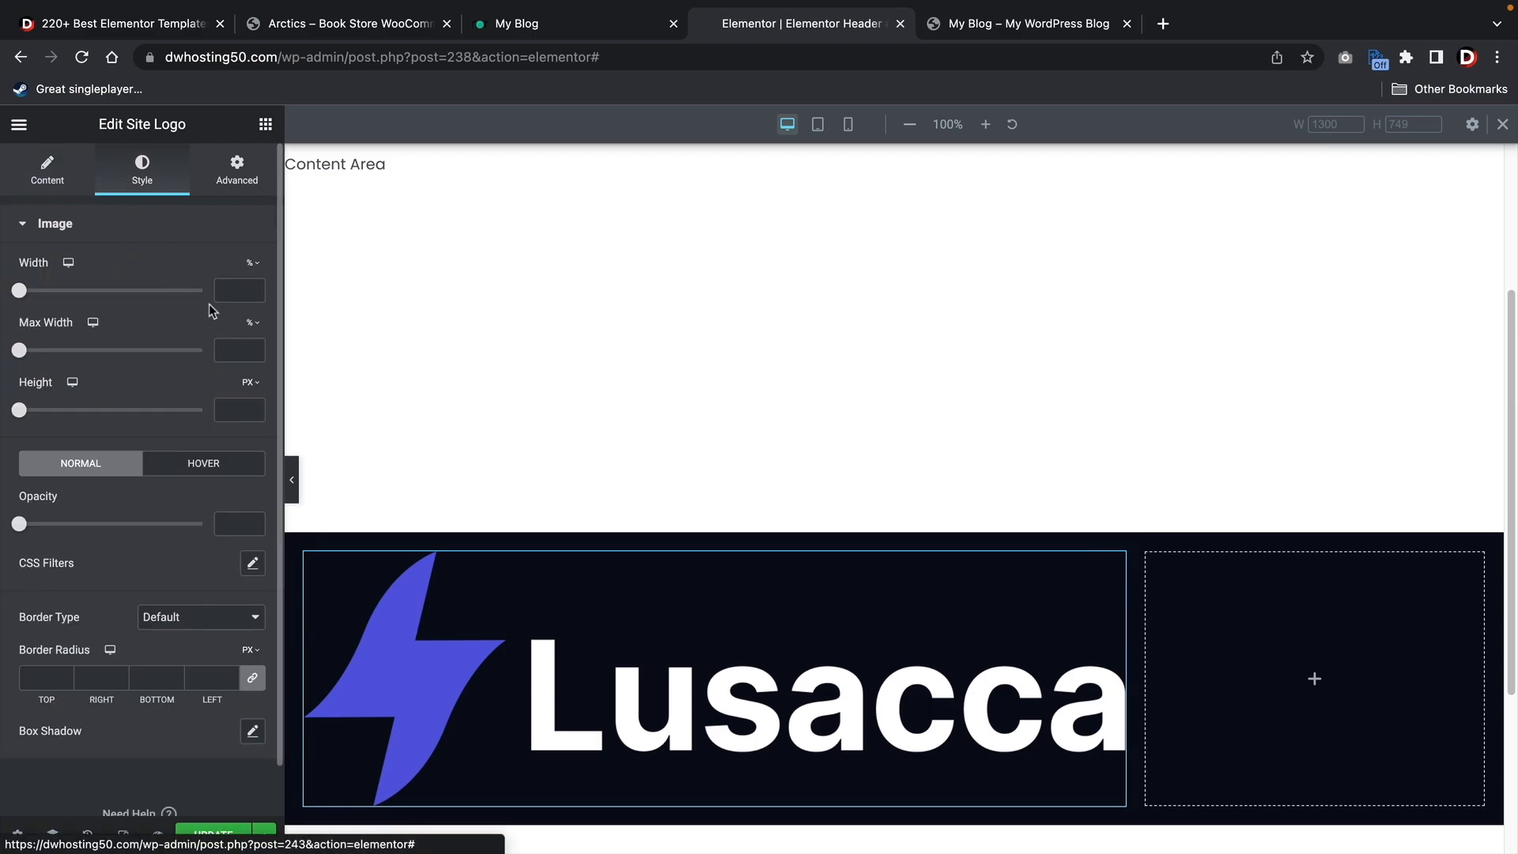
left_click(252, 262)
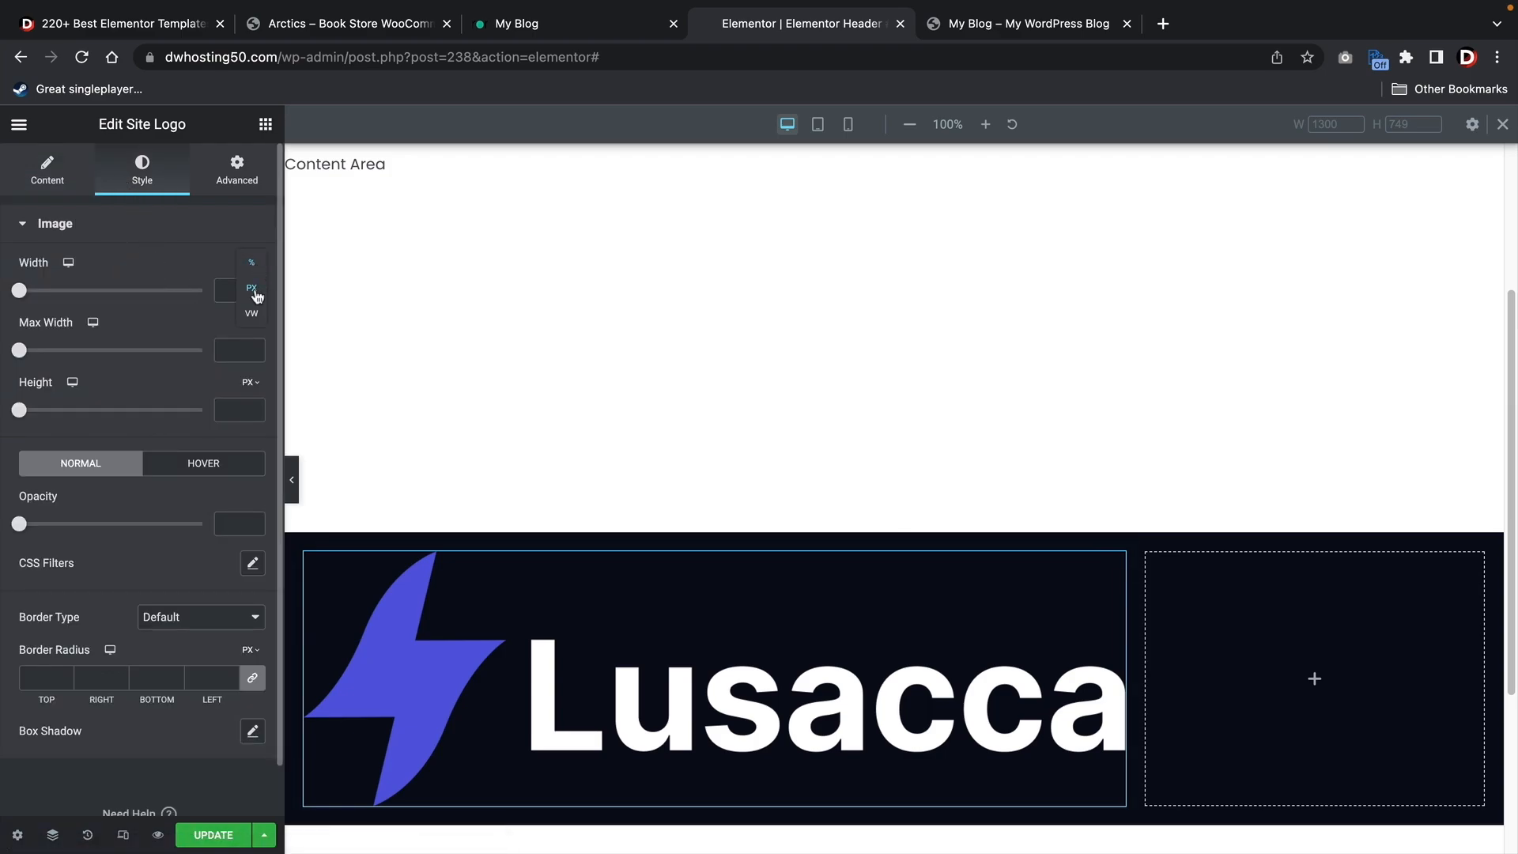
left_click(250, 294)
left_click(227, 290)
type("125")
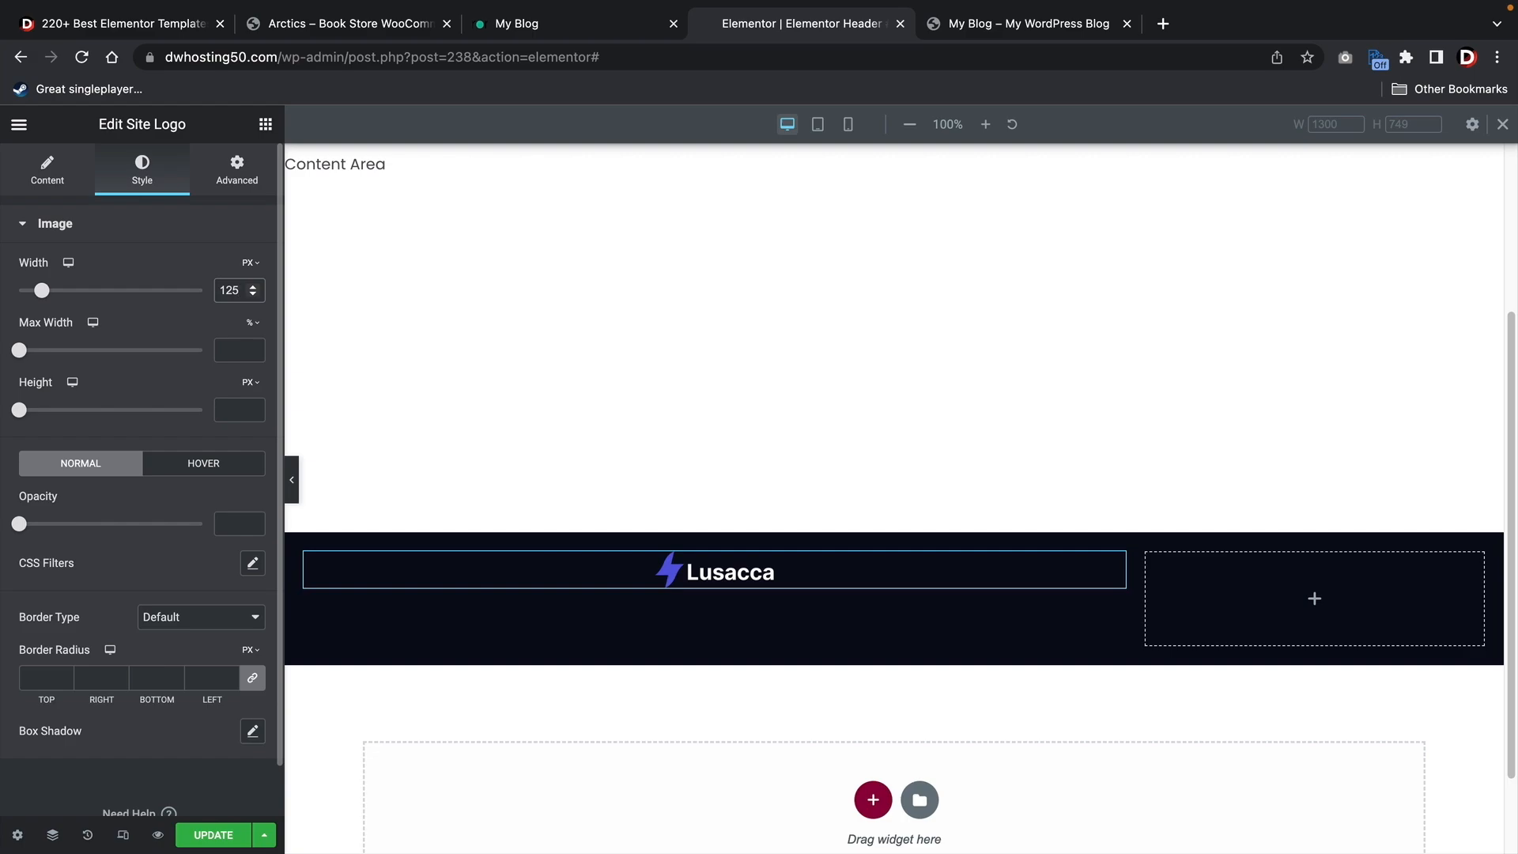
Add two Text Editor widgets side by side in the footer's outer container, before the logo column
left_click(265, 124)
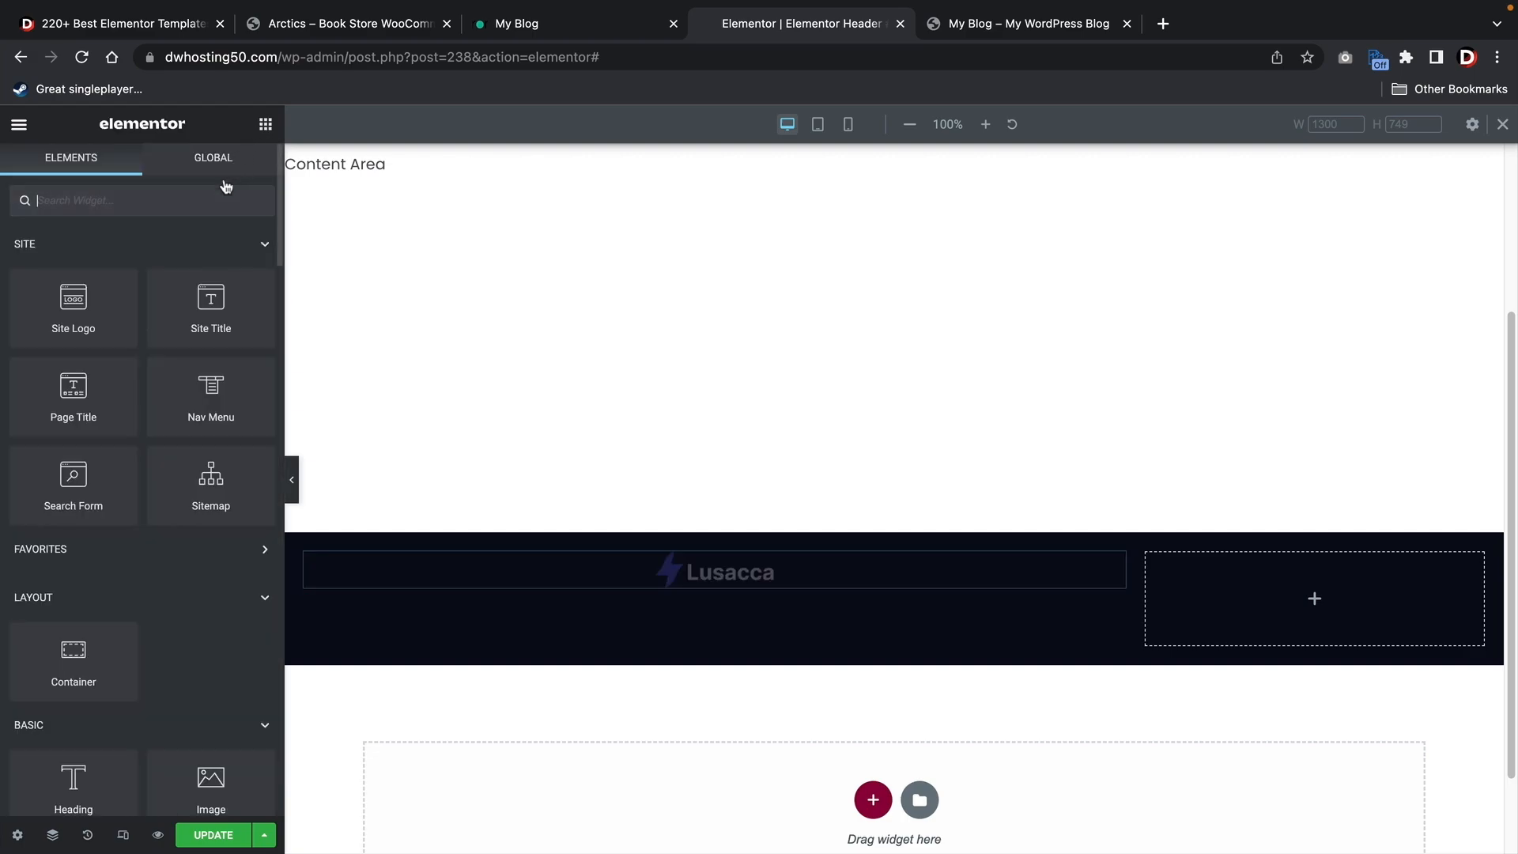
scroll(203, 565, "down", 3)
left_click_drag(72, 637, 598, 626)
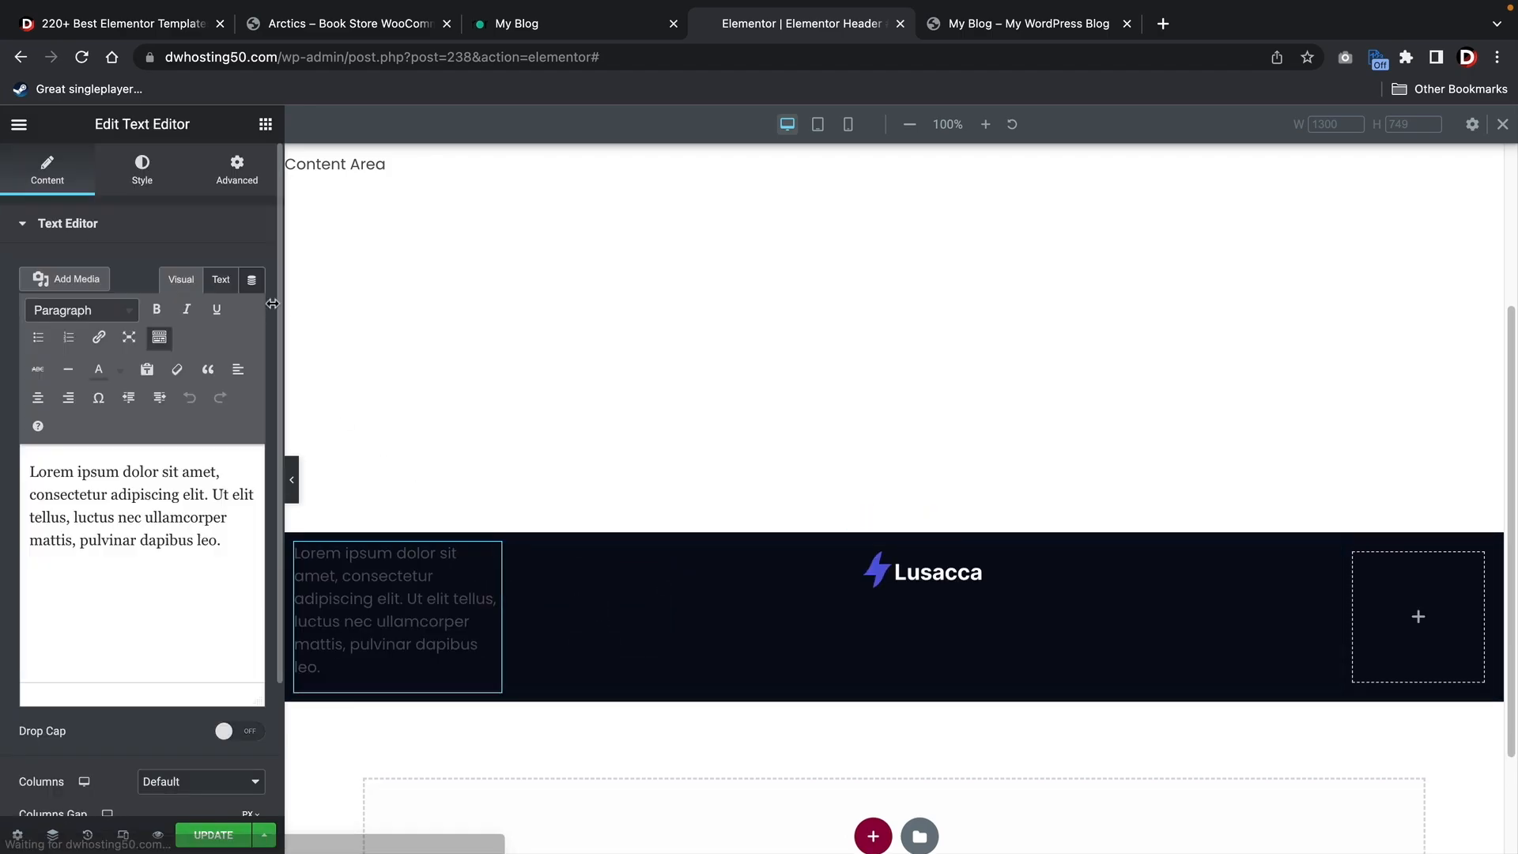
left_click(265, 124)
scroll(146, 711, "down", 3)
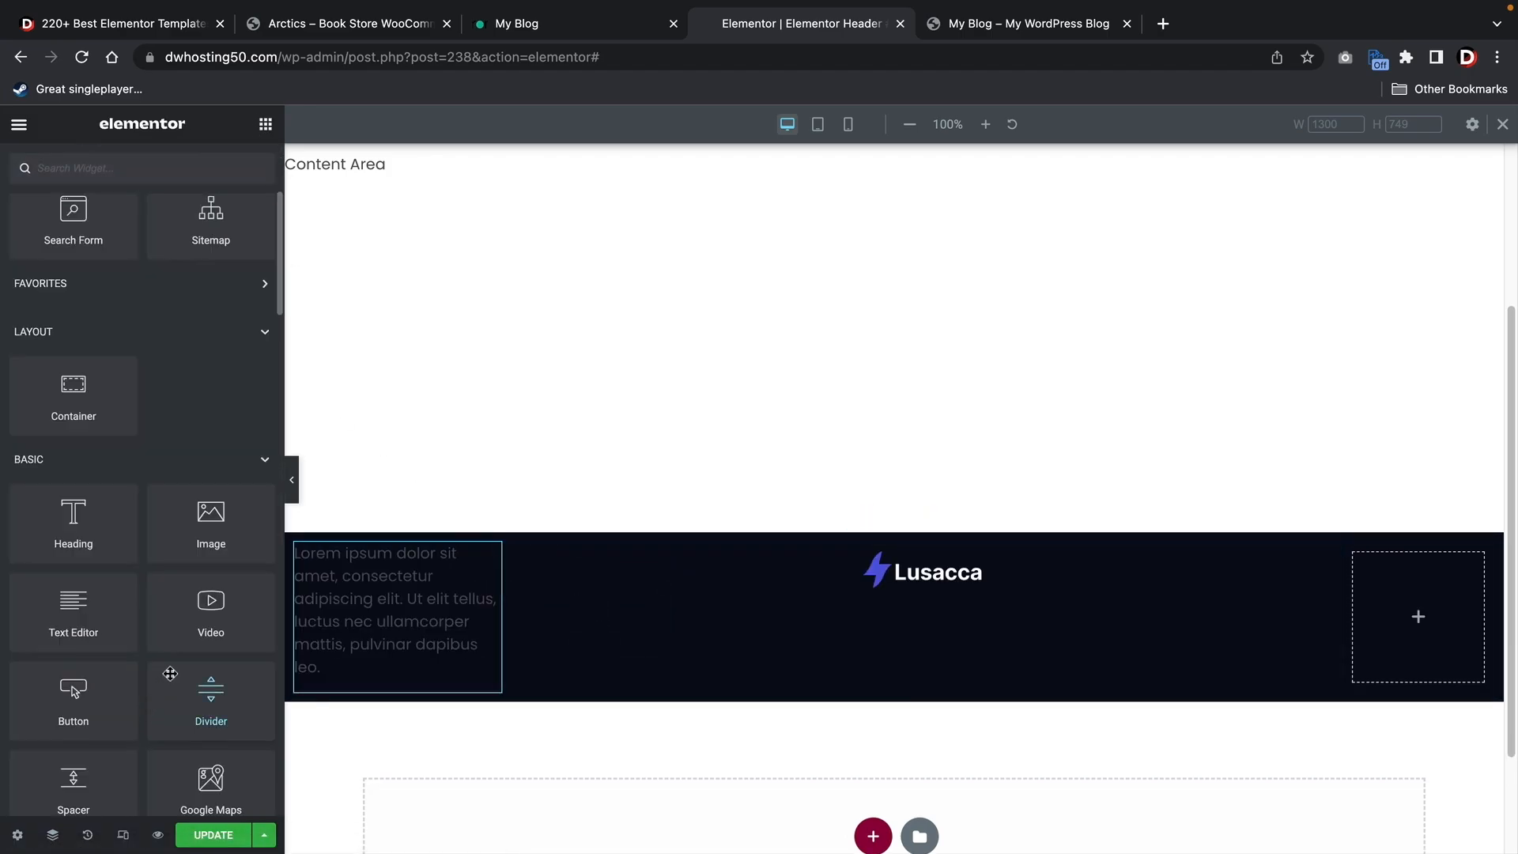
left_click_drag(87, 609, 498, 618)
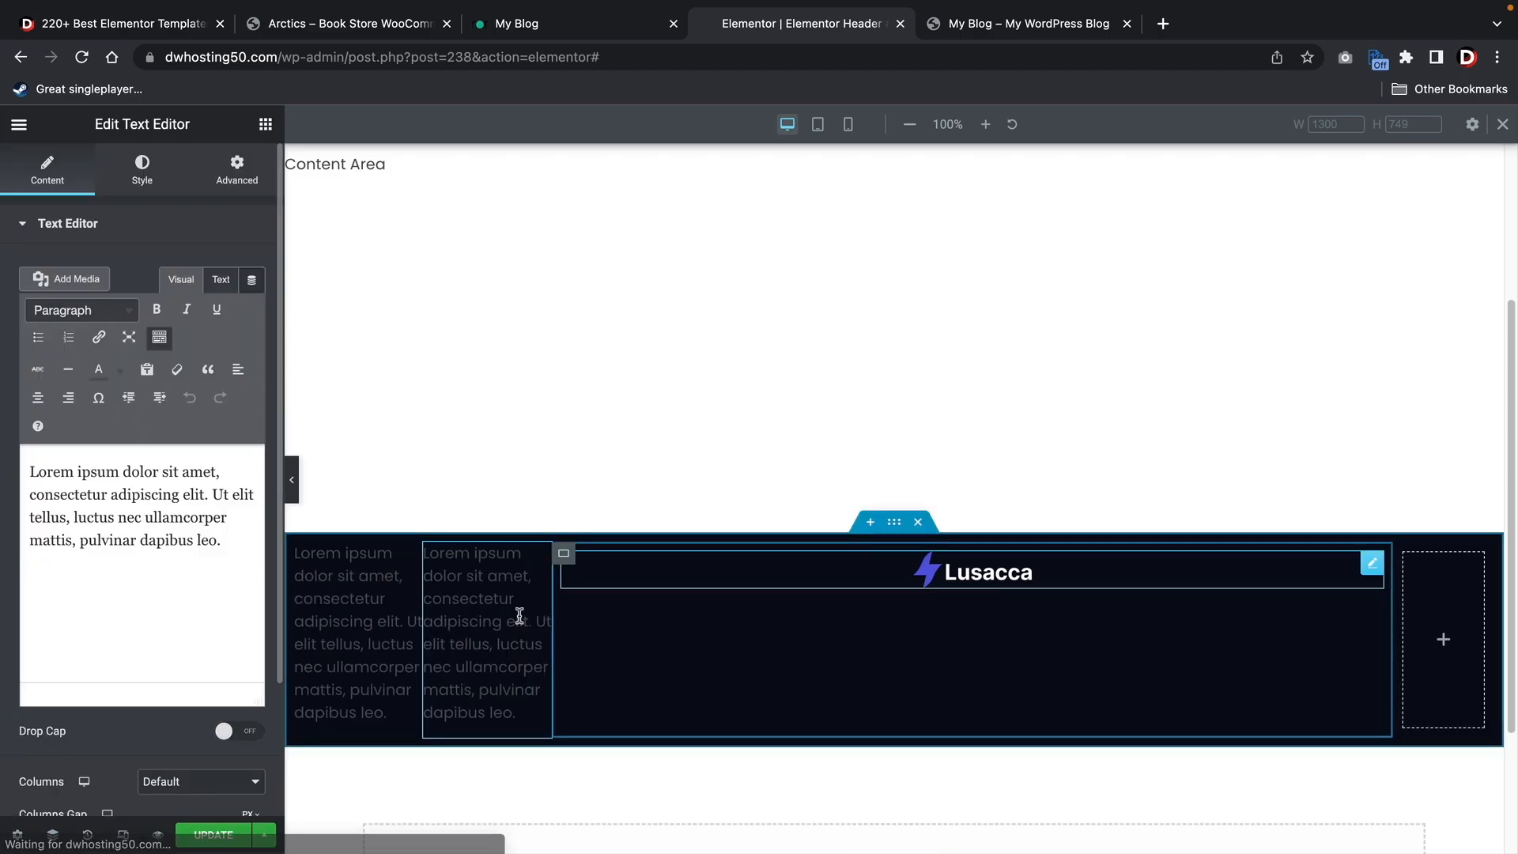
Replace the first text widget's placeholder with the street address copied from the reference site's footer
left_click(319, 603)
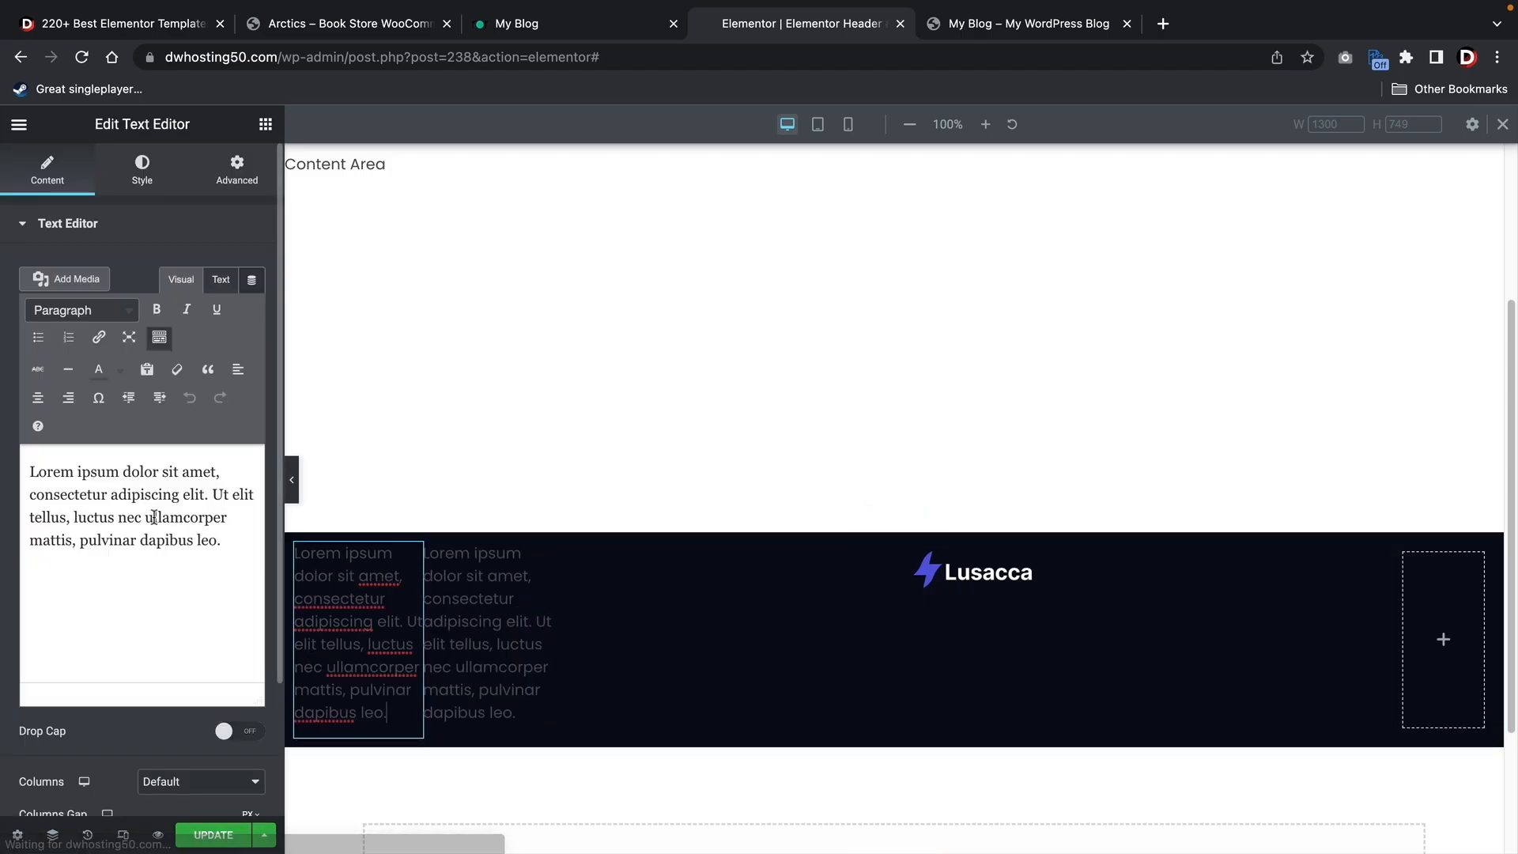
left_click(221, 542)
left_click_drag(222, 542, 144, 518)
key("ctrl+a")
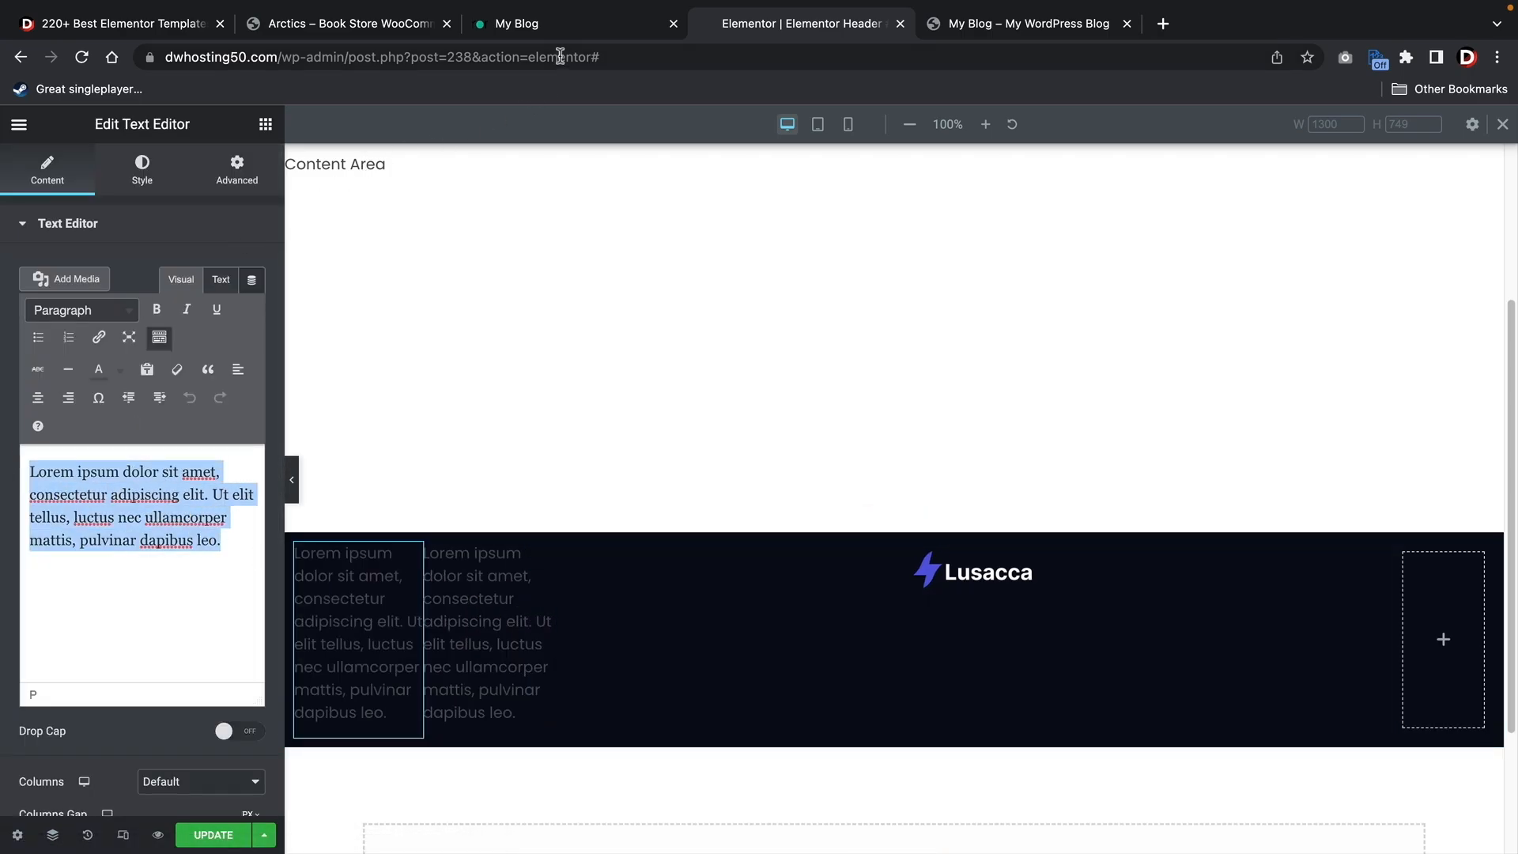
left_click(563, 22)
left_click_drag(618, 566, 572, 528)
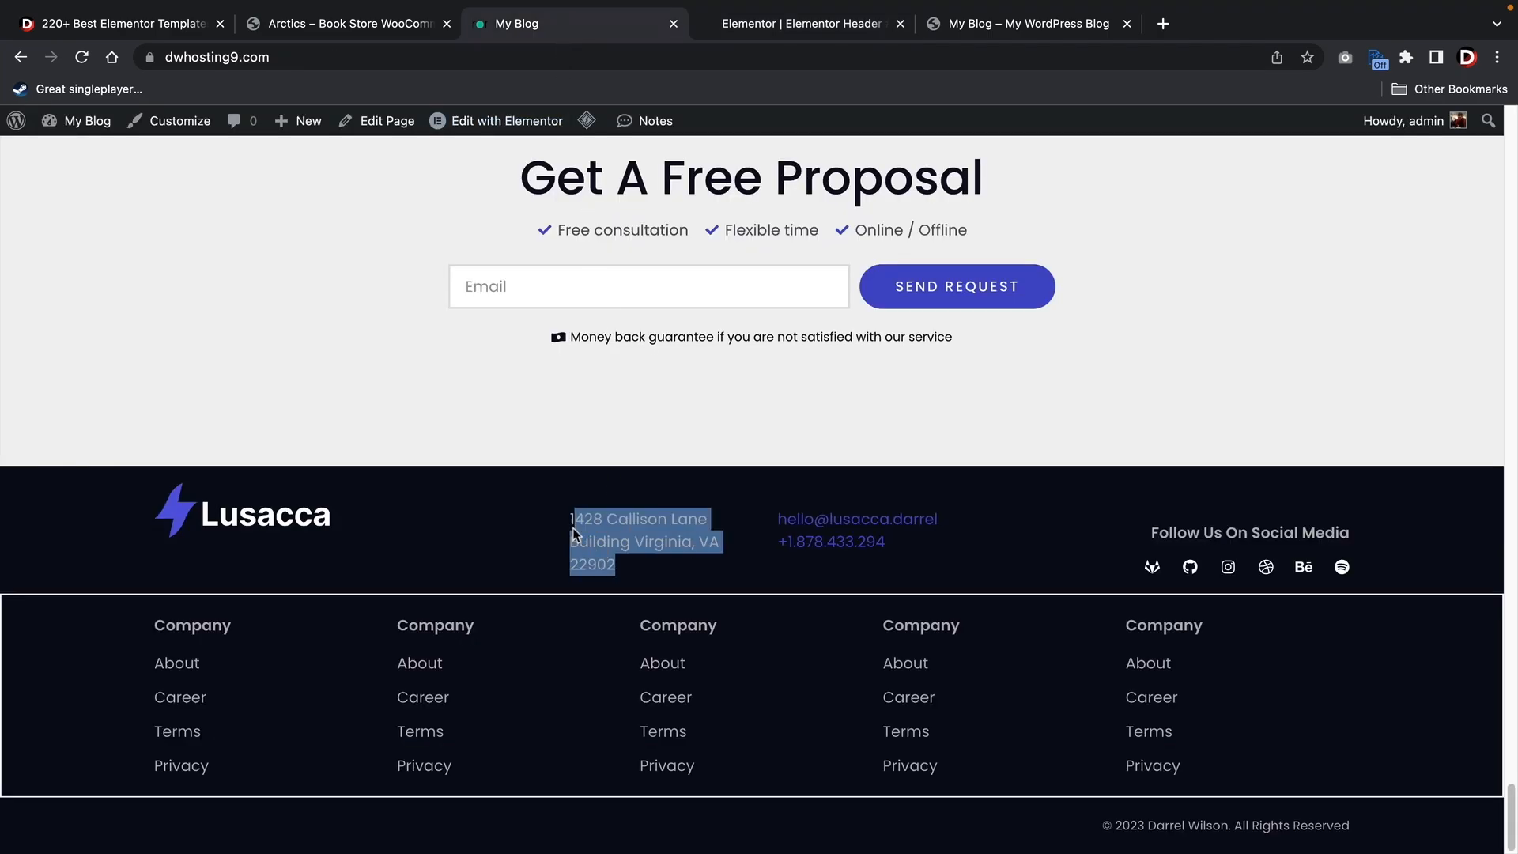
right_click(575, 524)
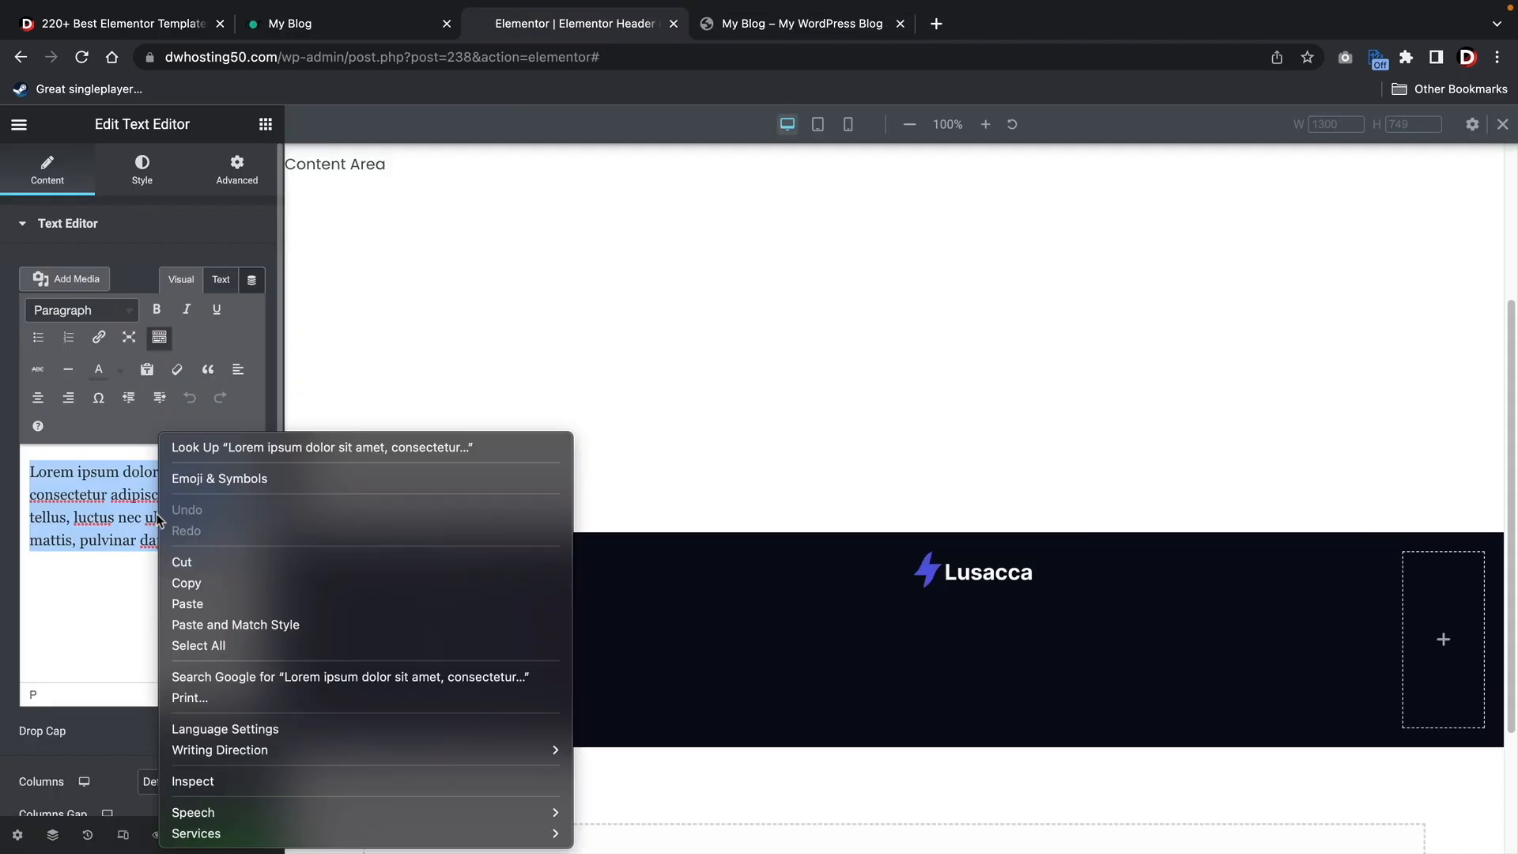
left_click(187, 603)
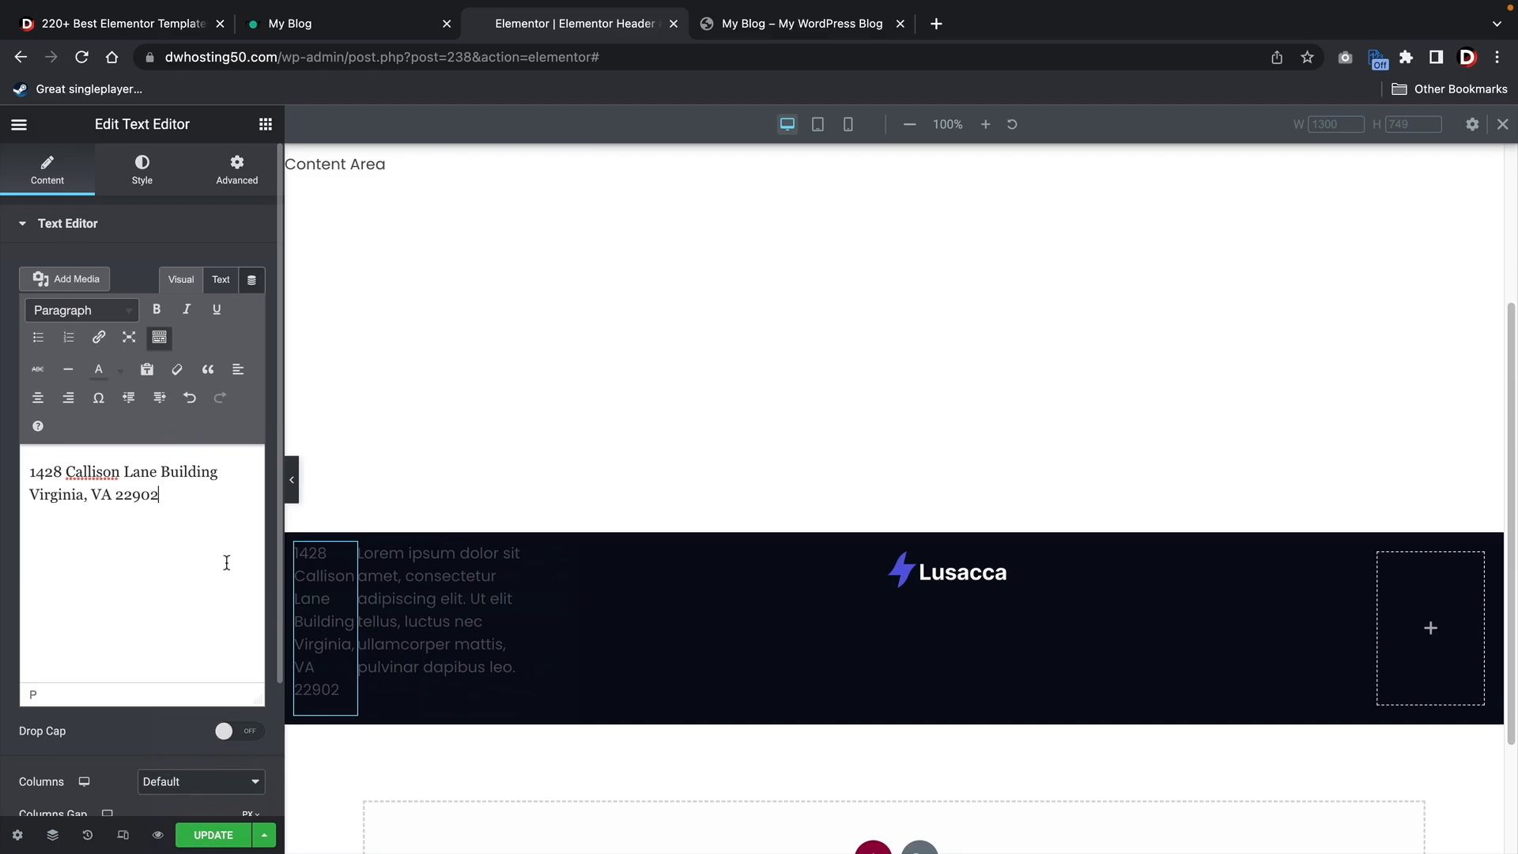
Replace the second text widget's placeholder with the linked e-mail and phone number copied from the reference site's footer
left_click(397, 578)
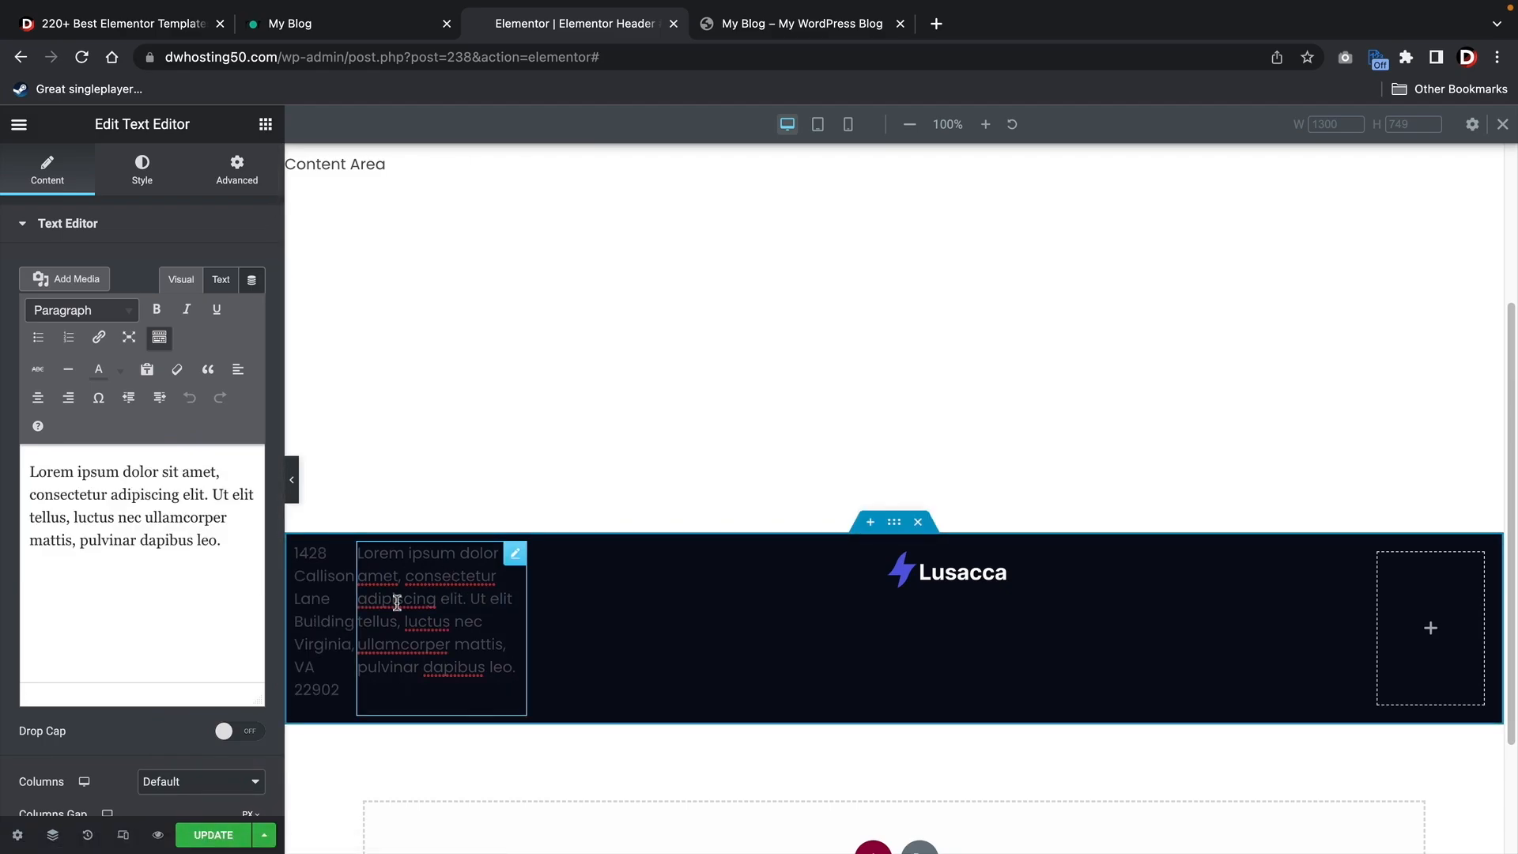
left_click(372, 25)
left_click_drag(921, 549, 773, 515)
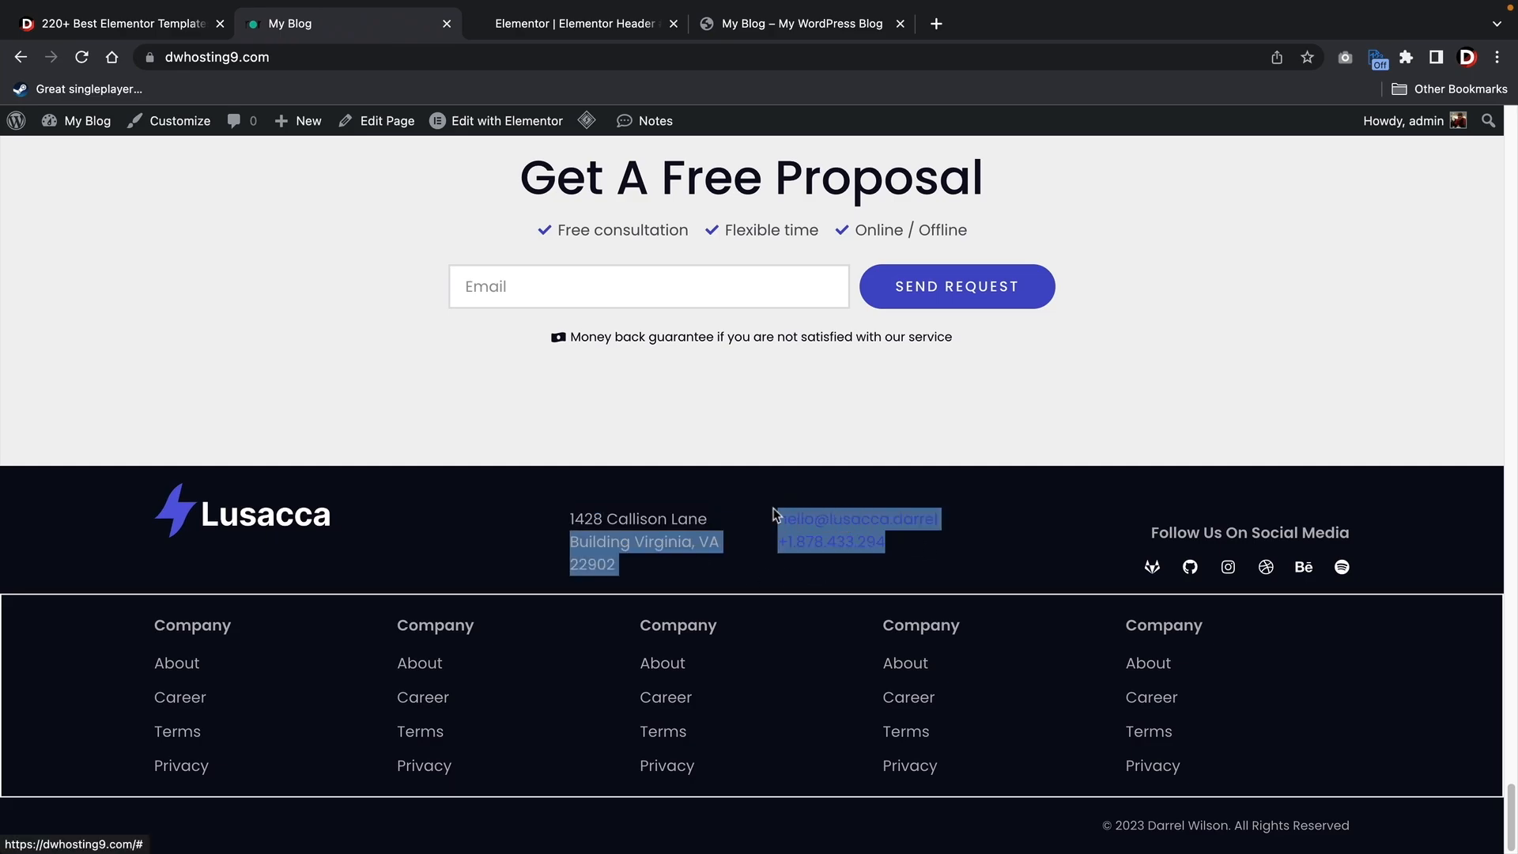
left_click(877, 534)
left_click_drag(877, 534, 786, 526)
right_click(791, 522)
left_click(819, 663)
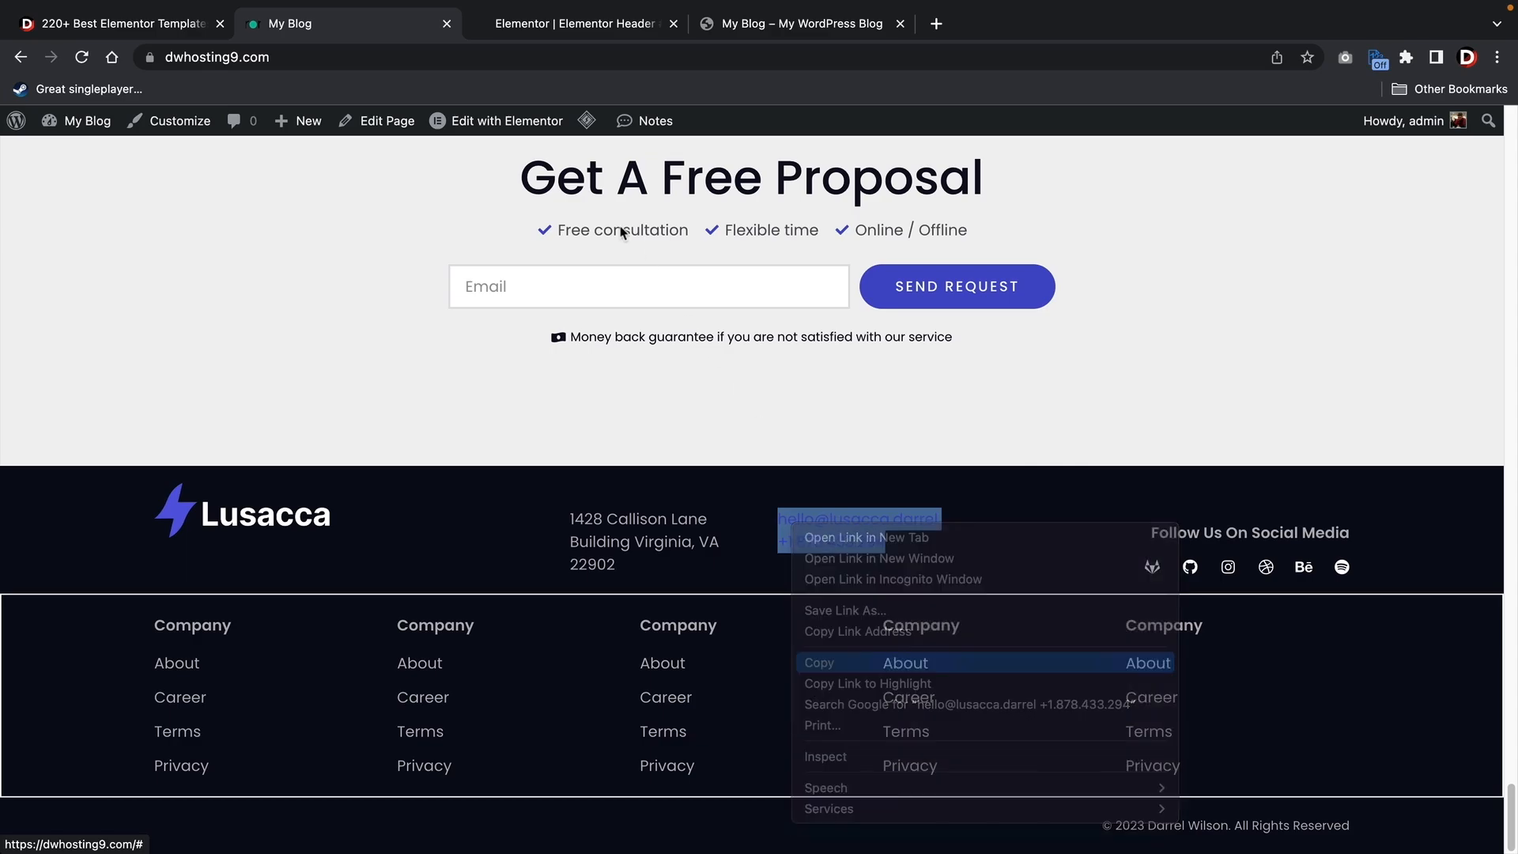
left_click(553, 23)
left_click_drag(222, 540, 30, 472)
right_click(55, 498)
left_click(92, 601)
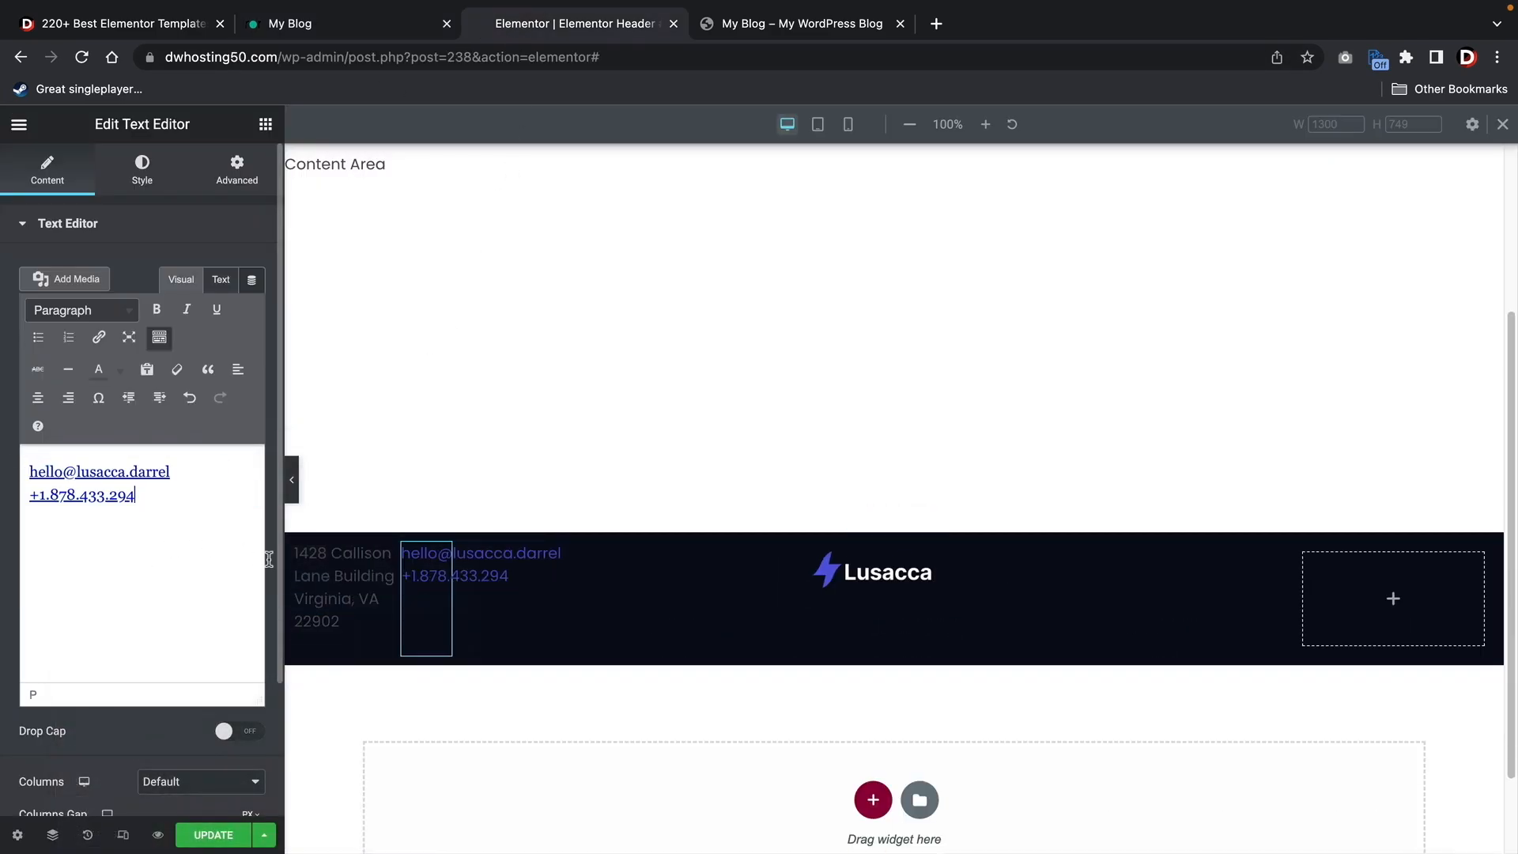
Color the address text white and slightly reduce its typography size
left_click(301, 557)
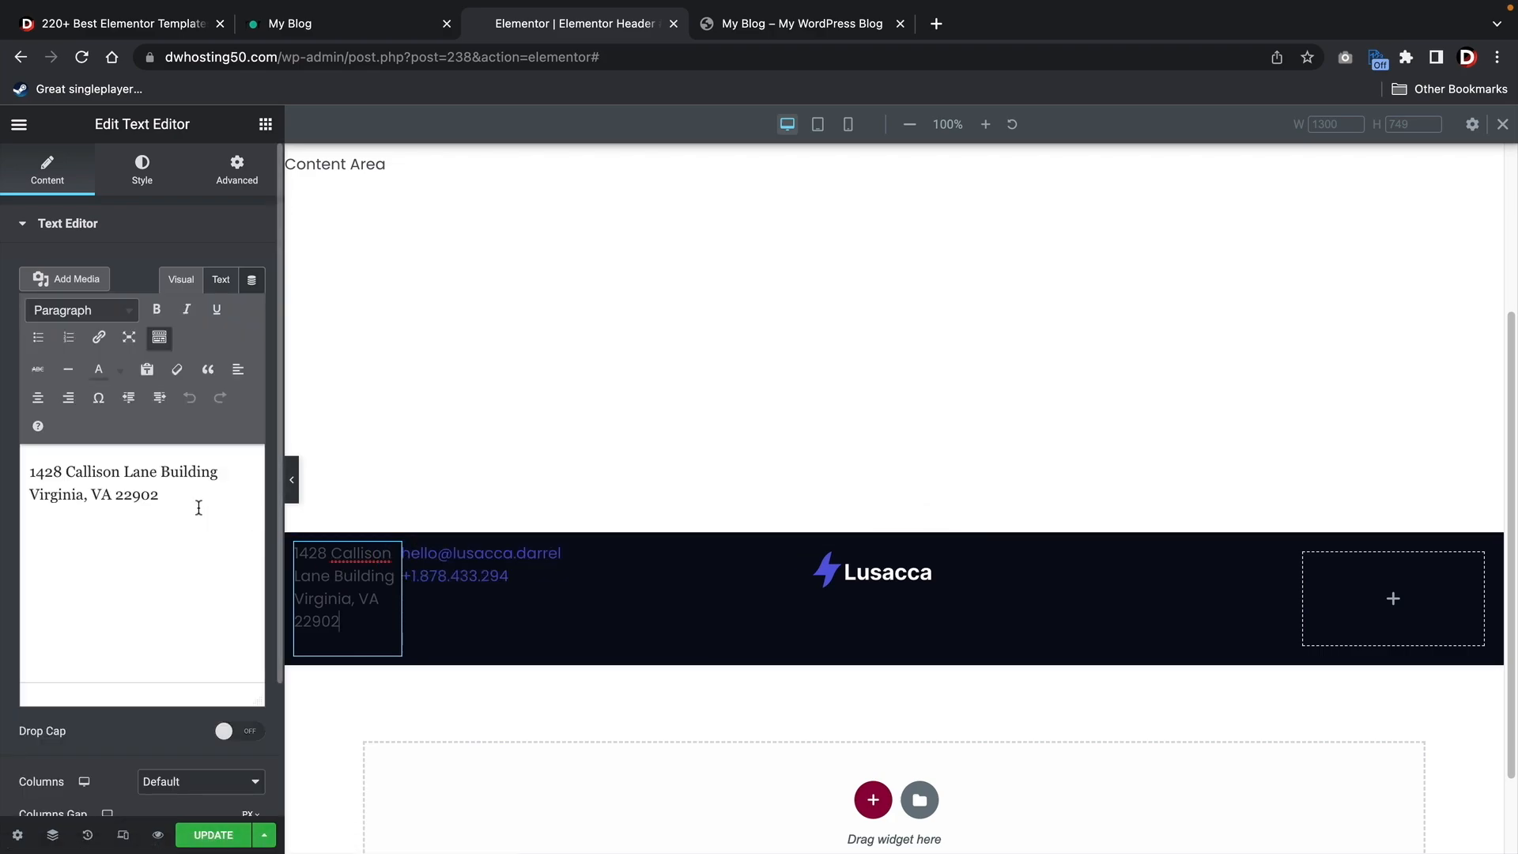
left_click(119, 371)
left_click(170, 461)
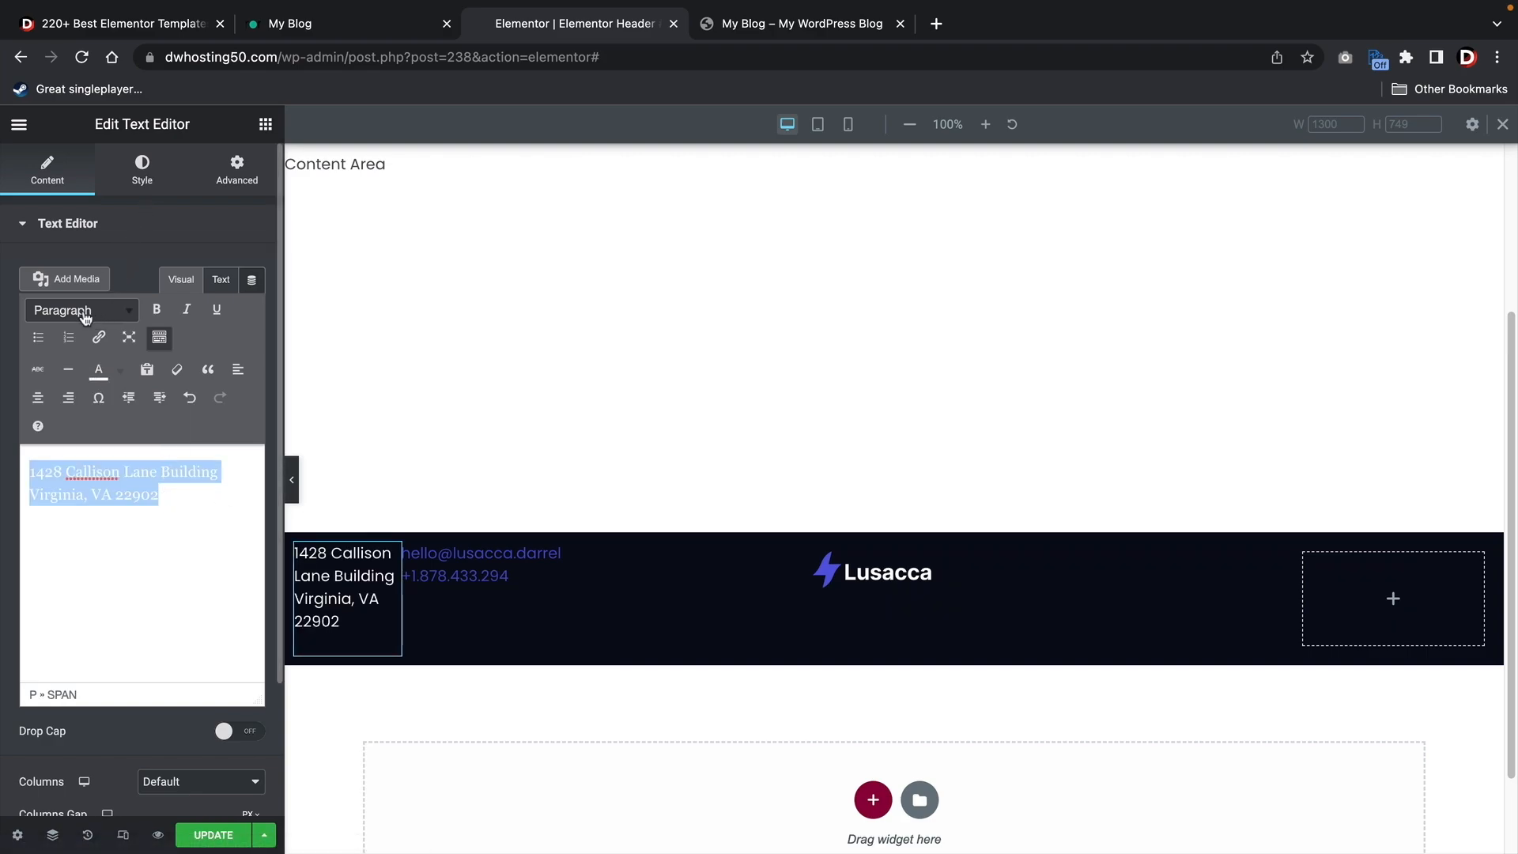
left_click(147, 173)
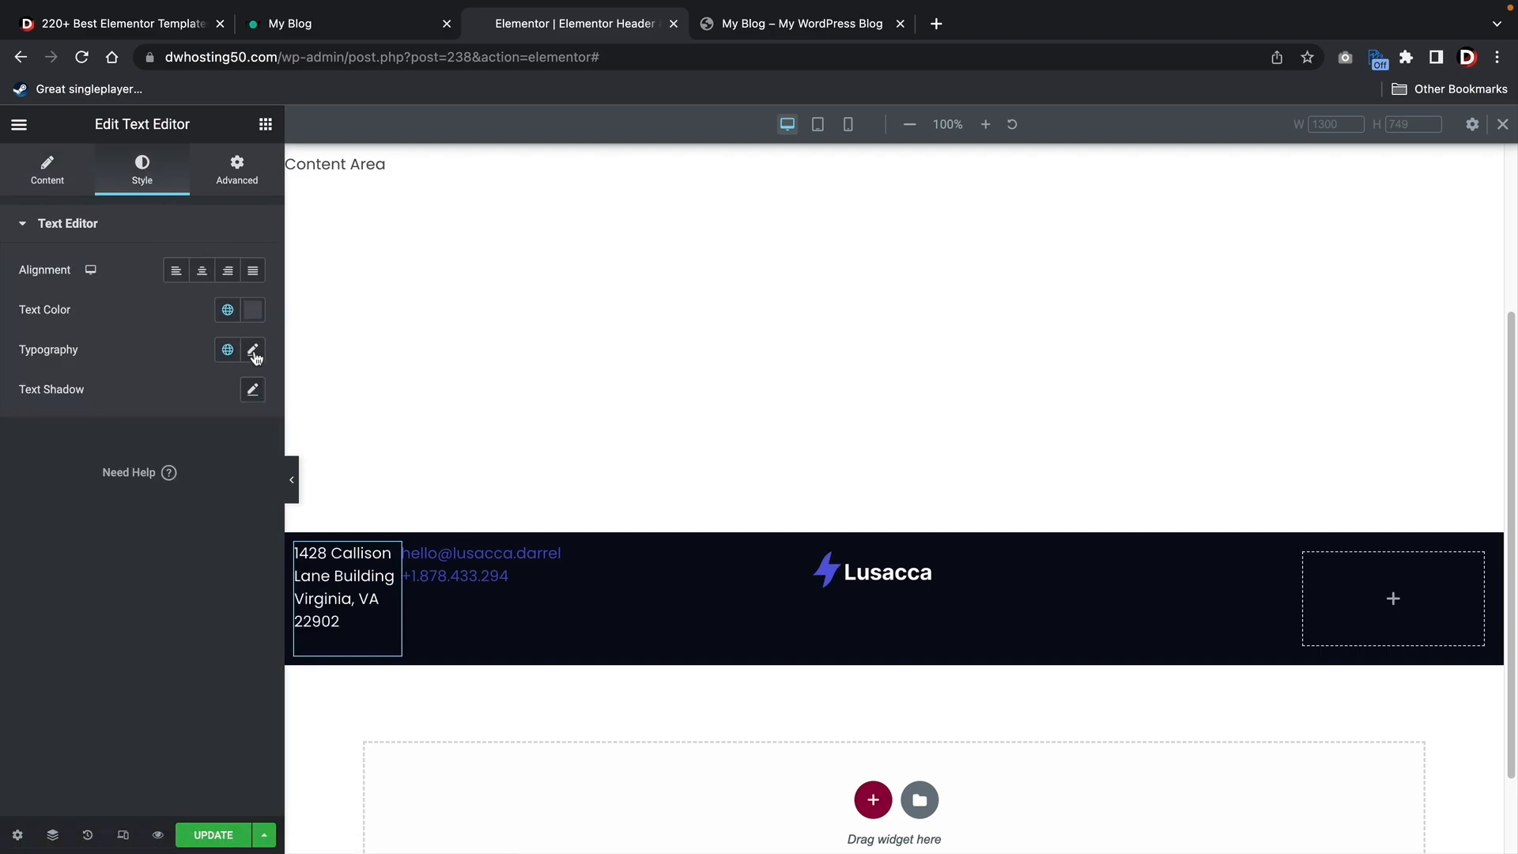
left_click(253, 351)
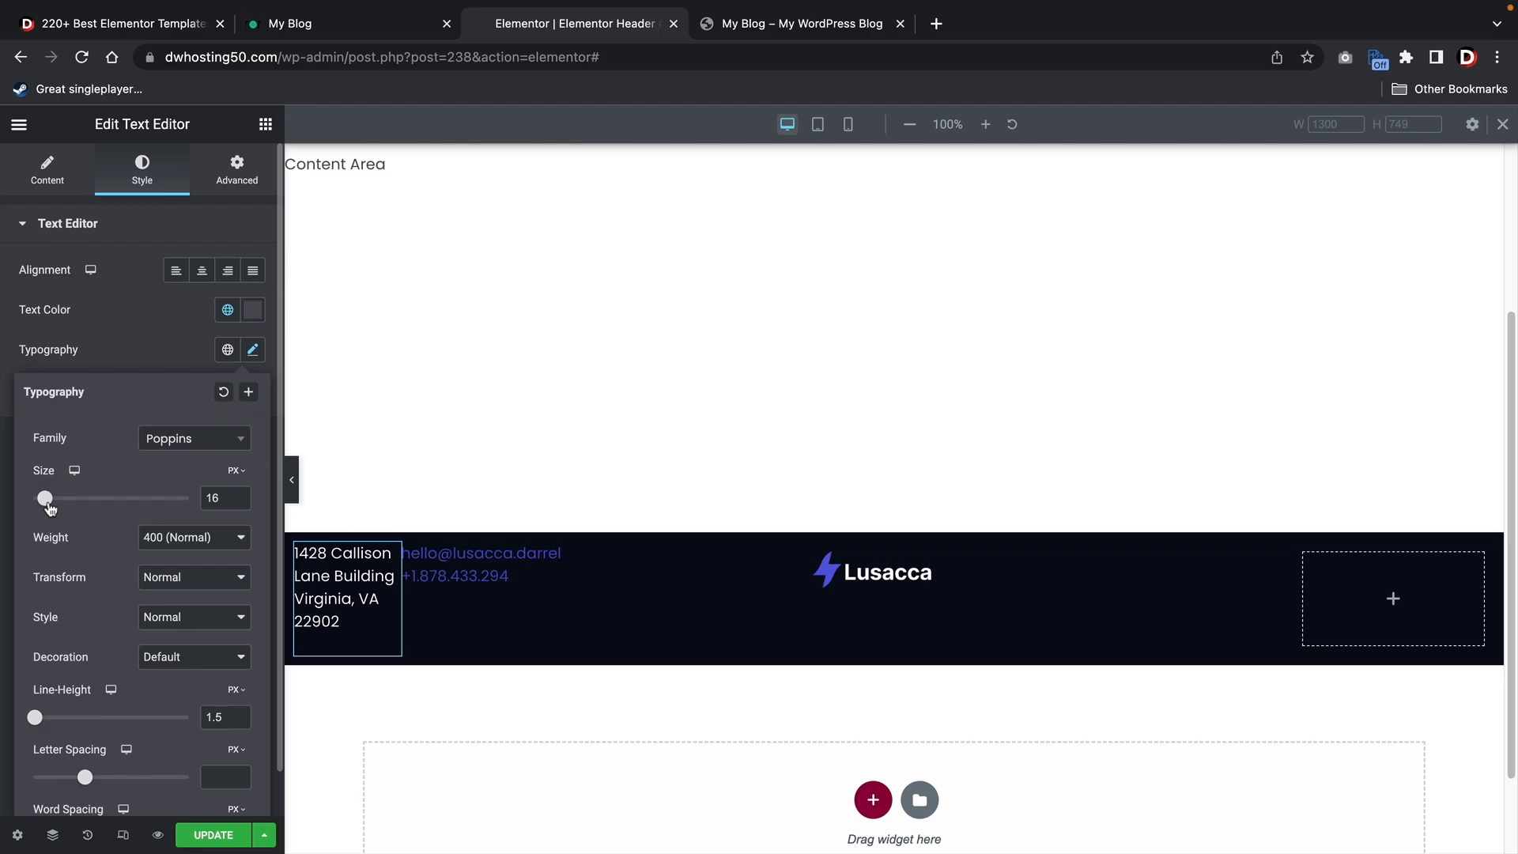
left_click_drag(49, 507, 48, 506)
Move the e-mail and phone text and then the address text into the logo's column, below the logo
left_click(956, 564)
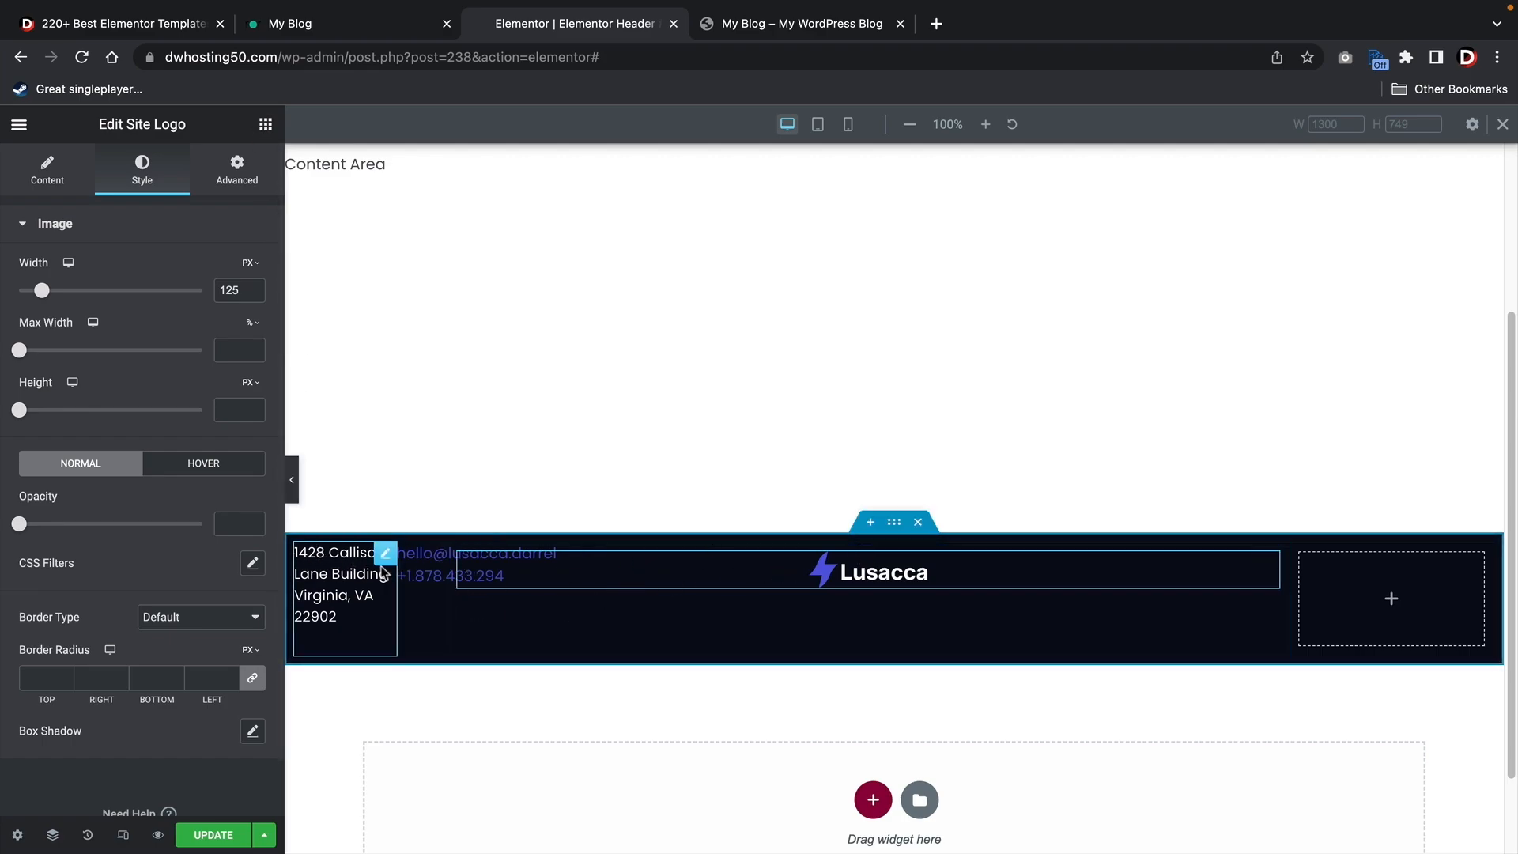
left_click_drag(382, 573, 553, 589)
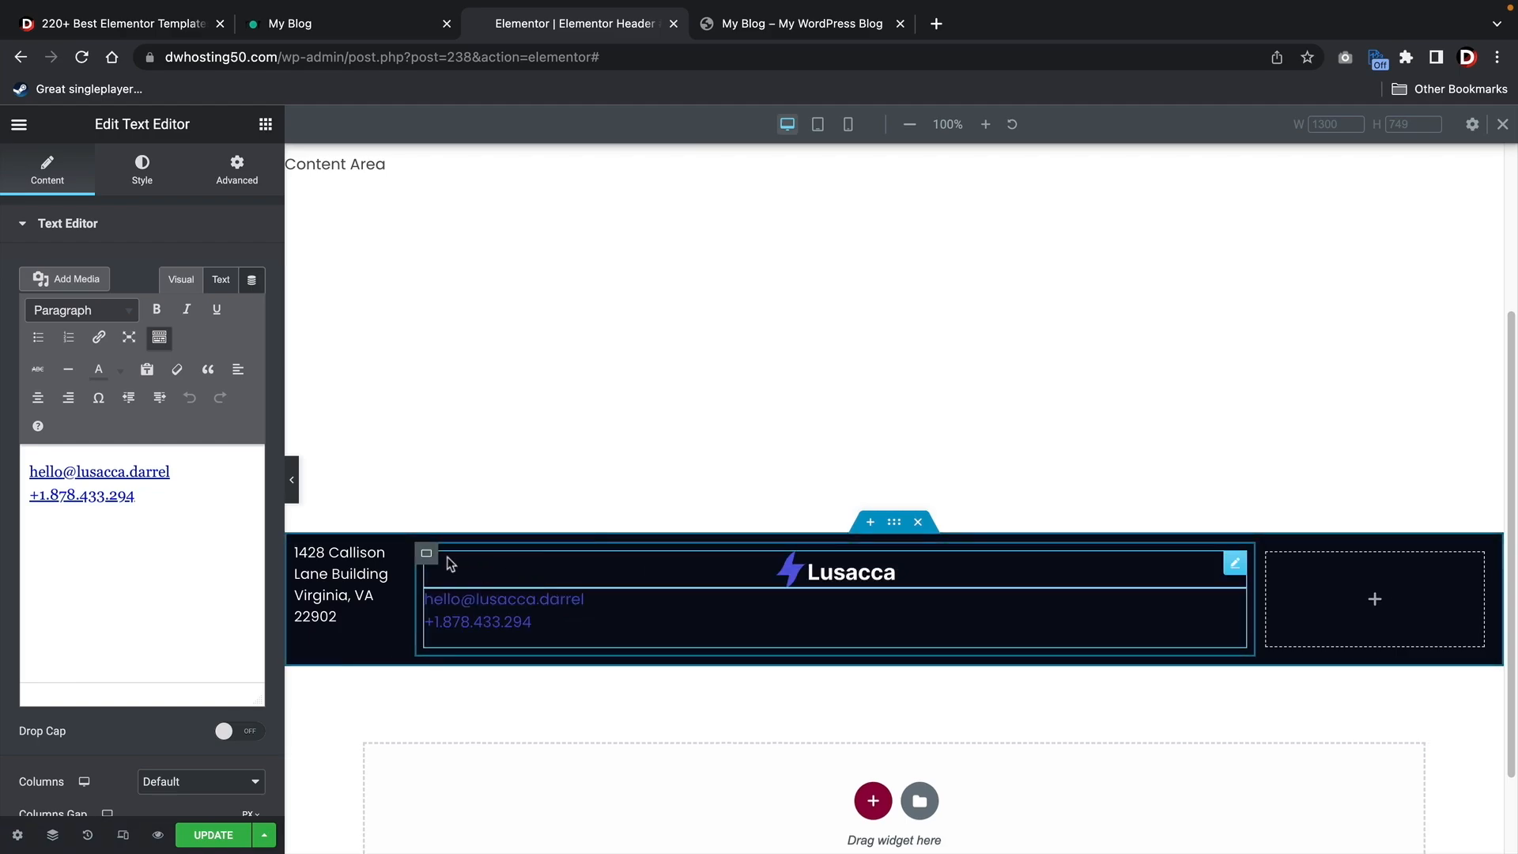
left_click_drag(397, 554, 481, 633)
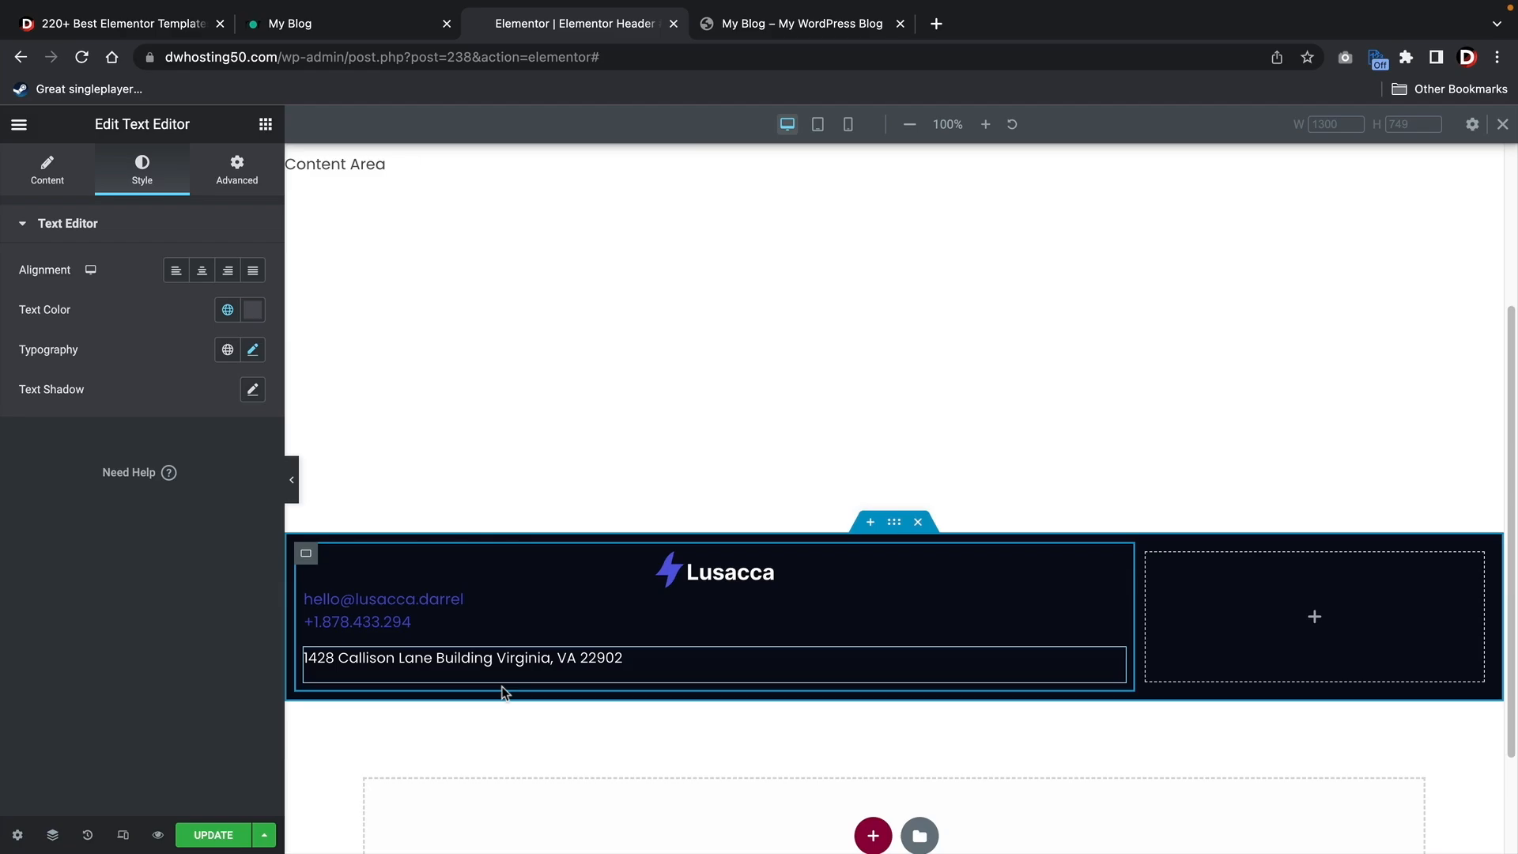
Set the logo column's direction to a horizontal row with a 98 px gap between elements, and narrow the address text to two lines
left_click(306, 553)
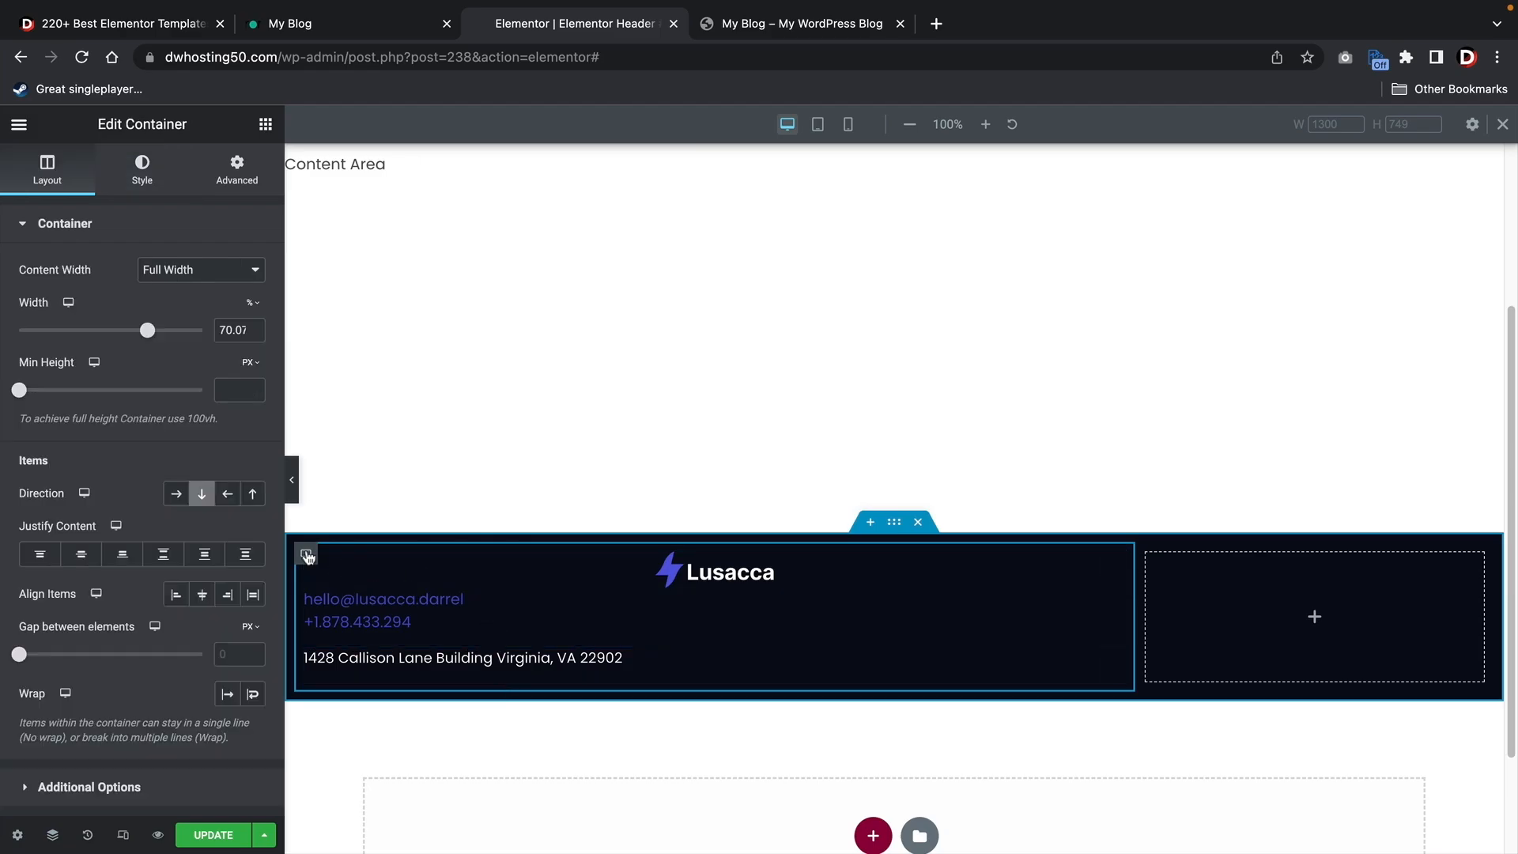
left_click(176, 494)
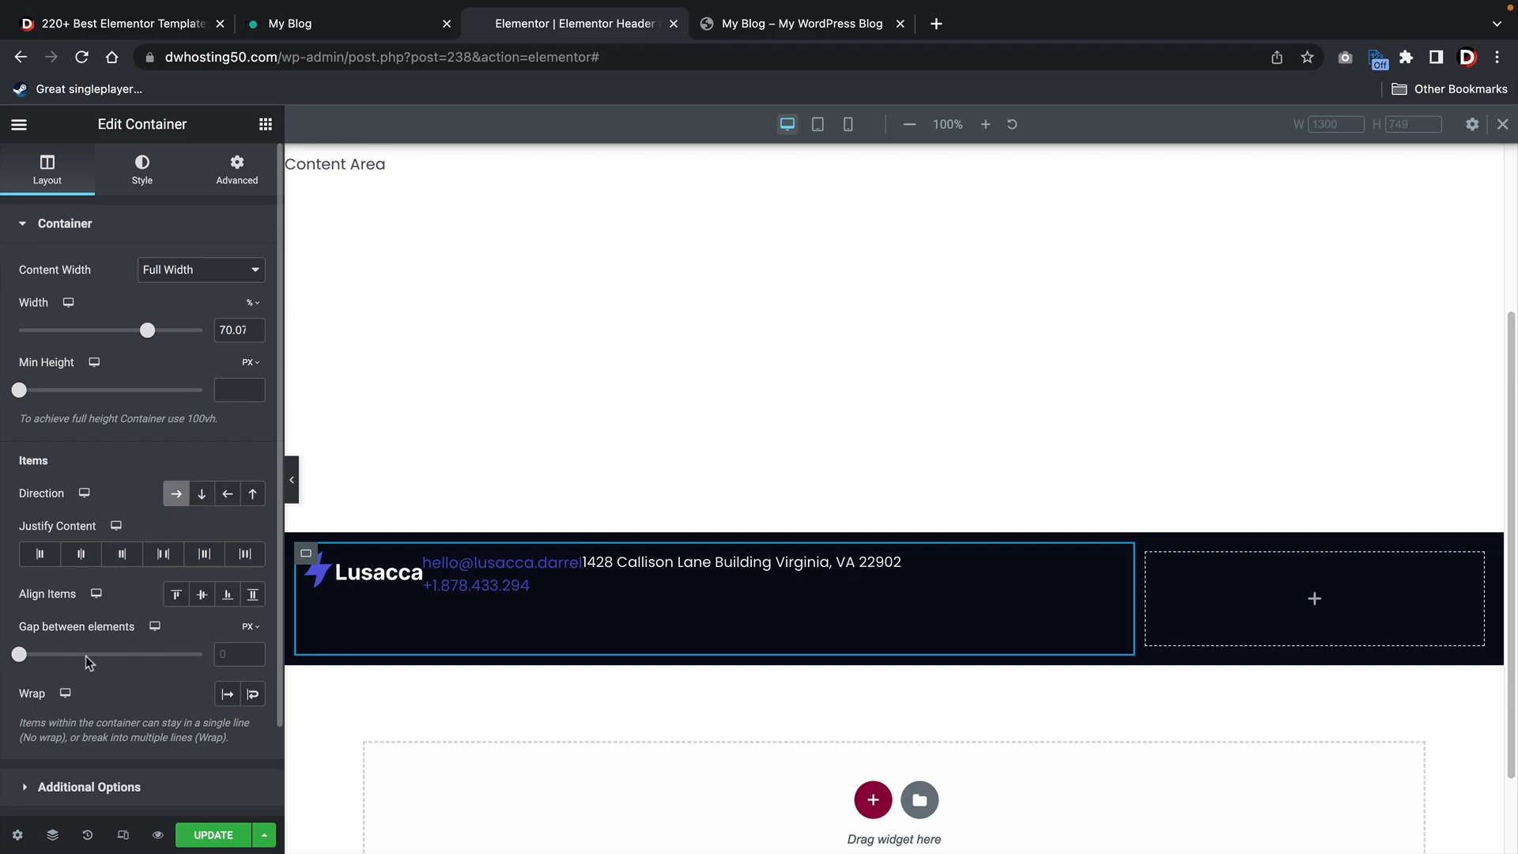
left_click_drag(23, 656, 63, 670)
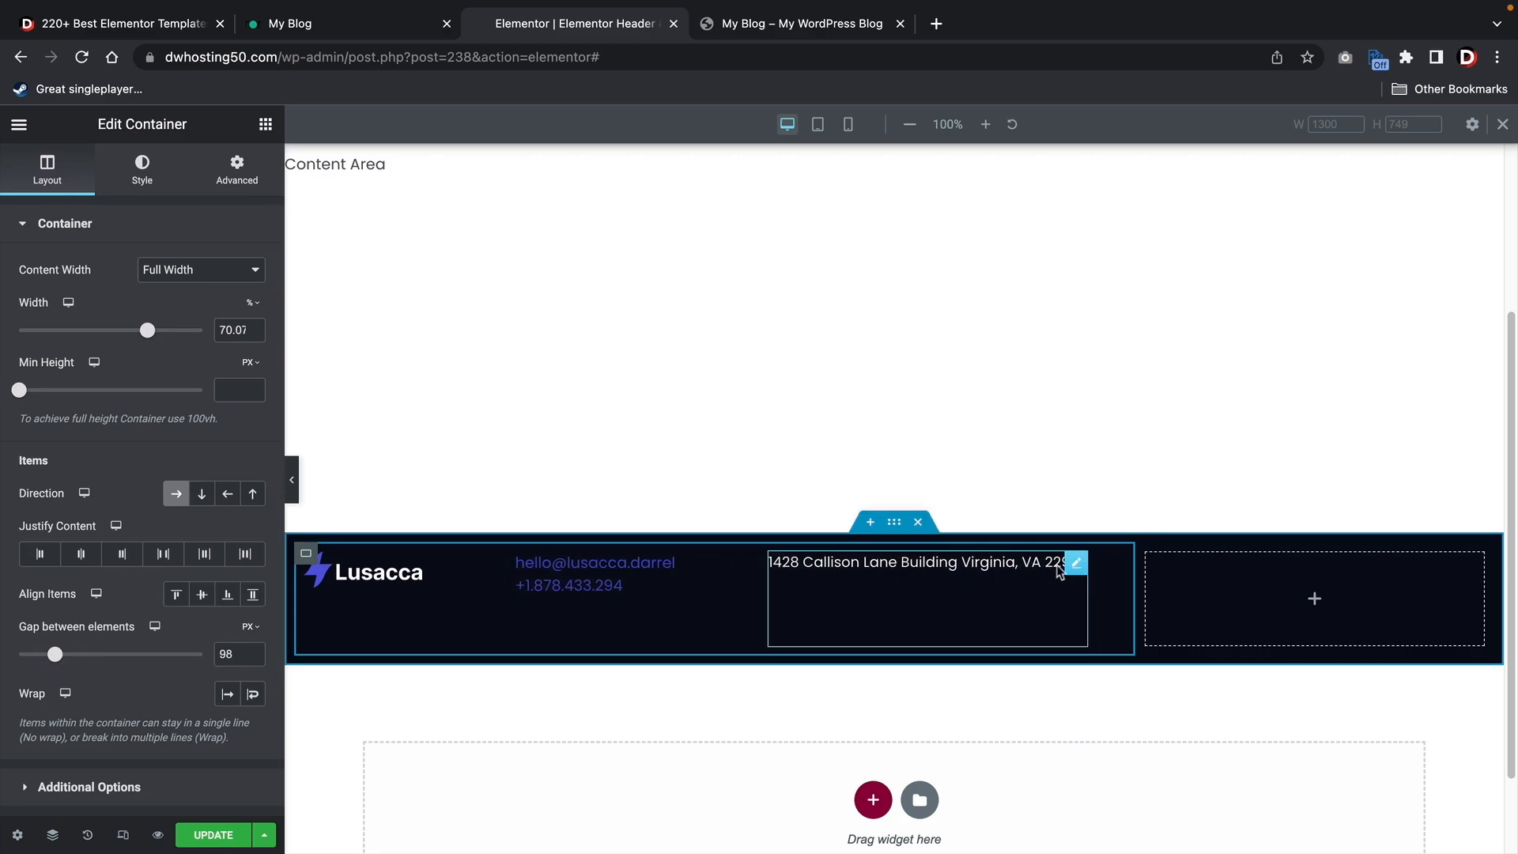
left_click_drag(1084, 581, 1000, 595)
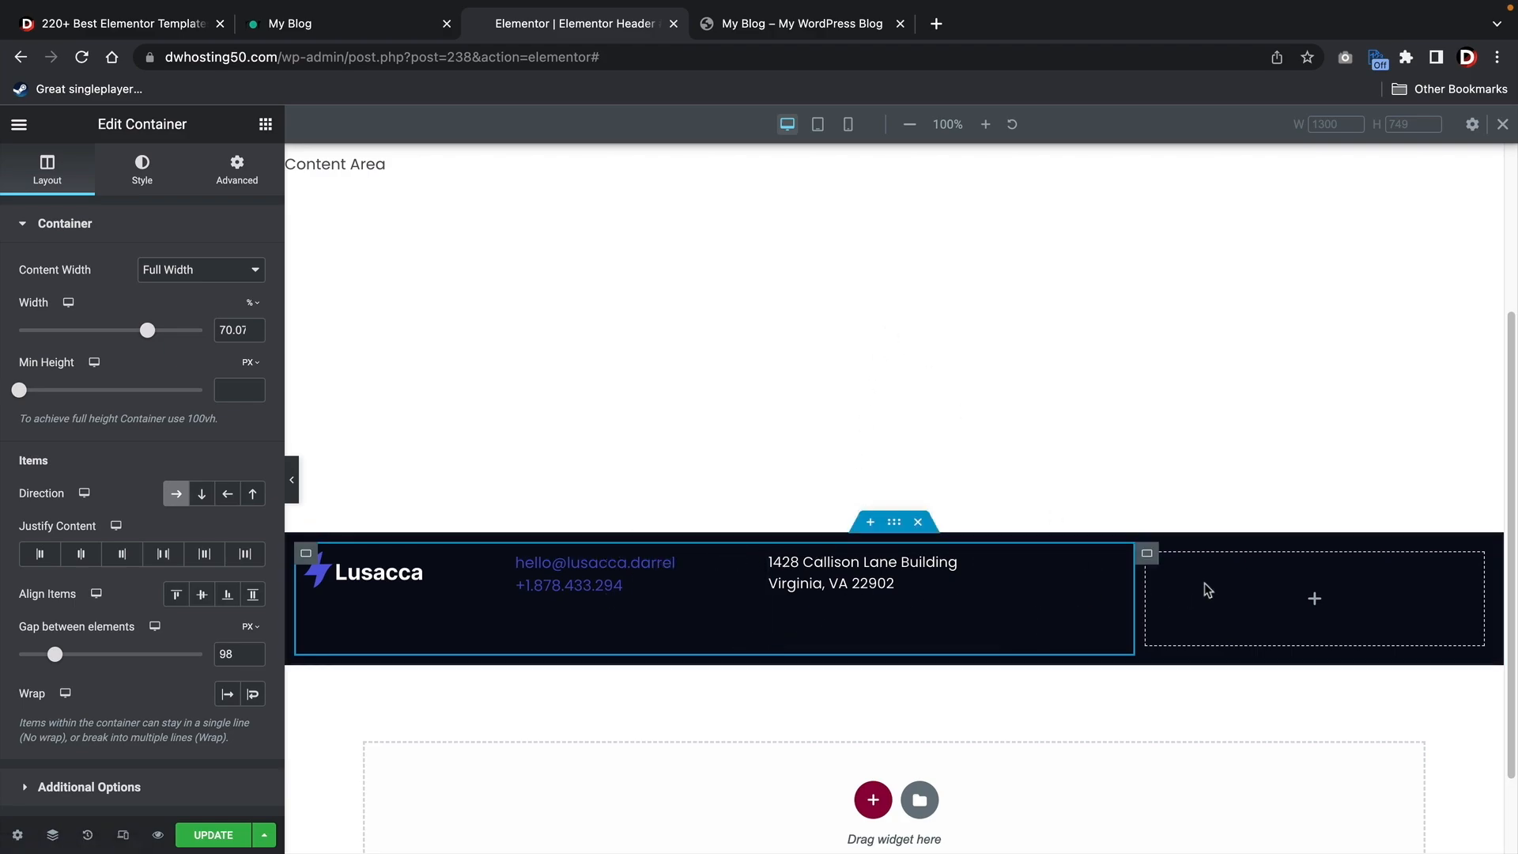
Add a Heading widget to the empty column of the footer row, titled "Follow Us On Social Media" as on the reference site
left_click(409, 32)
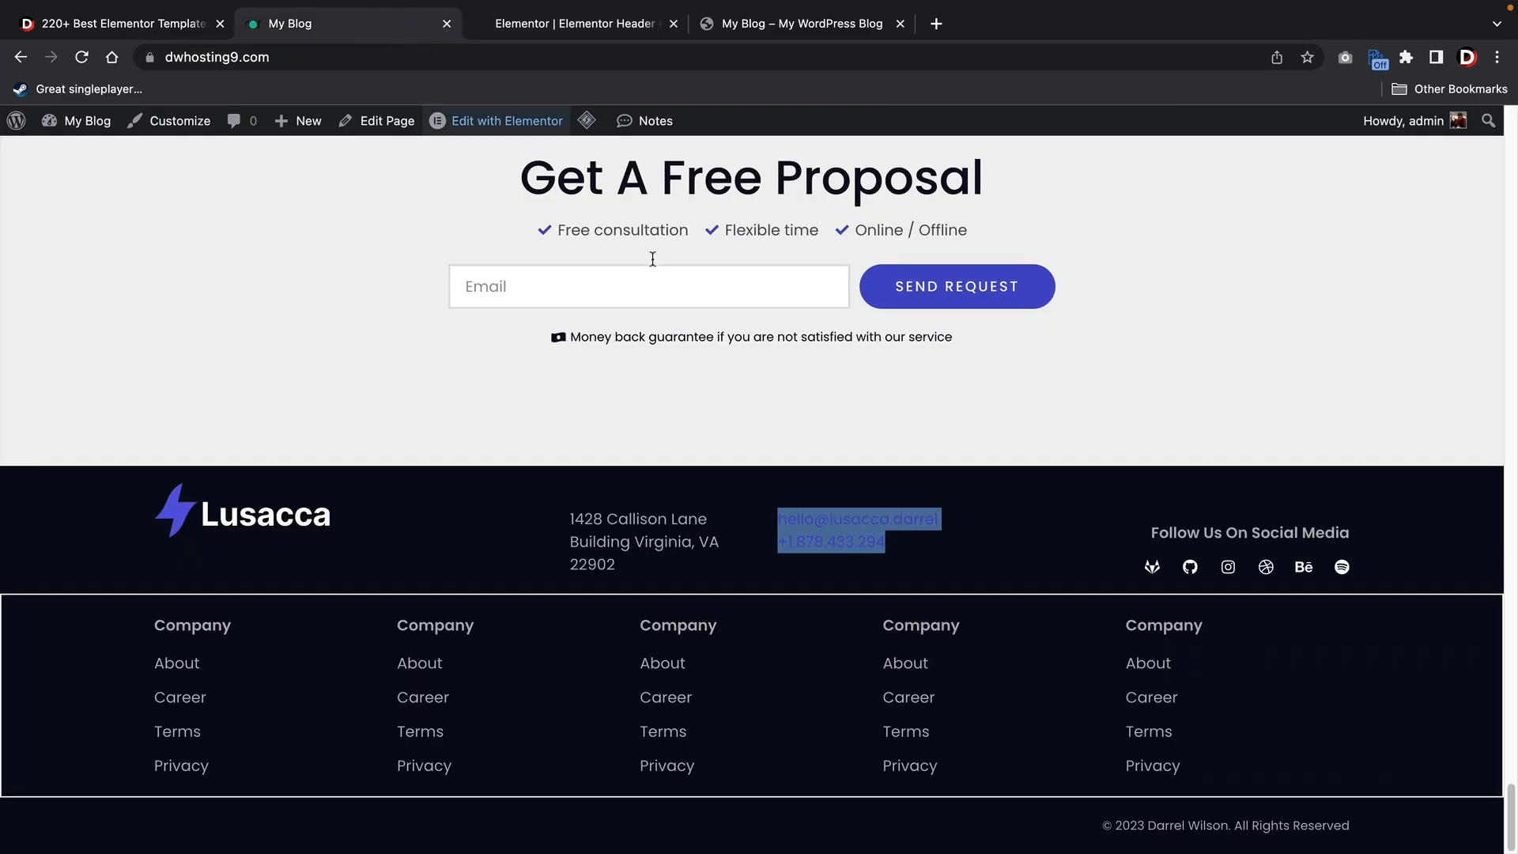
left_click_drag(1152, 528, 1366, 547)
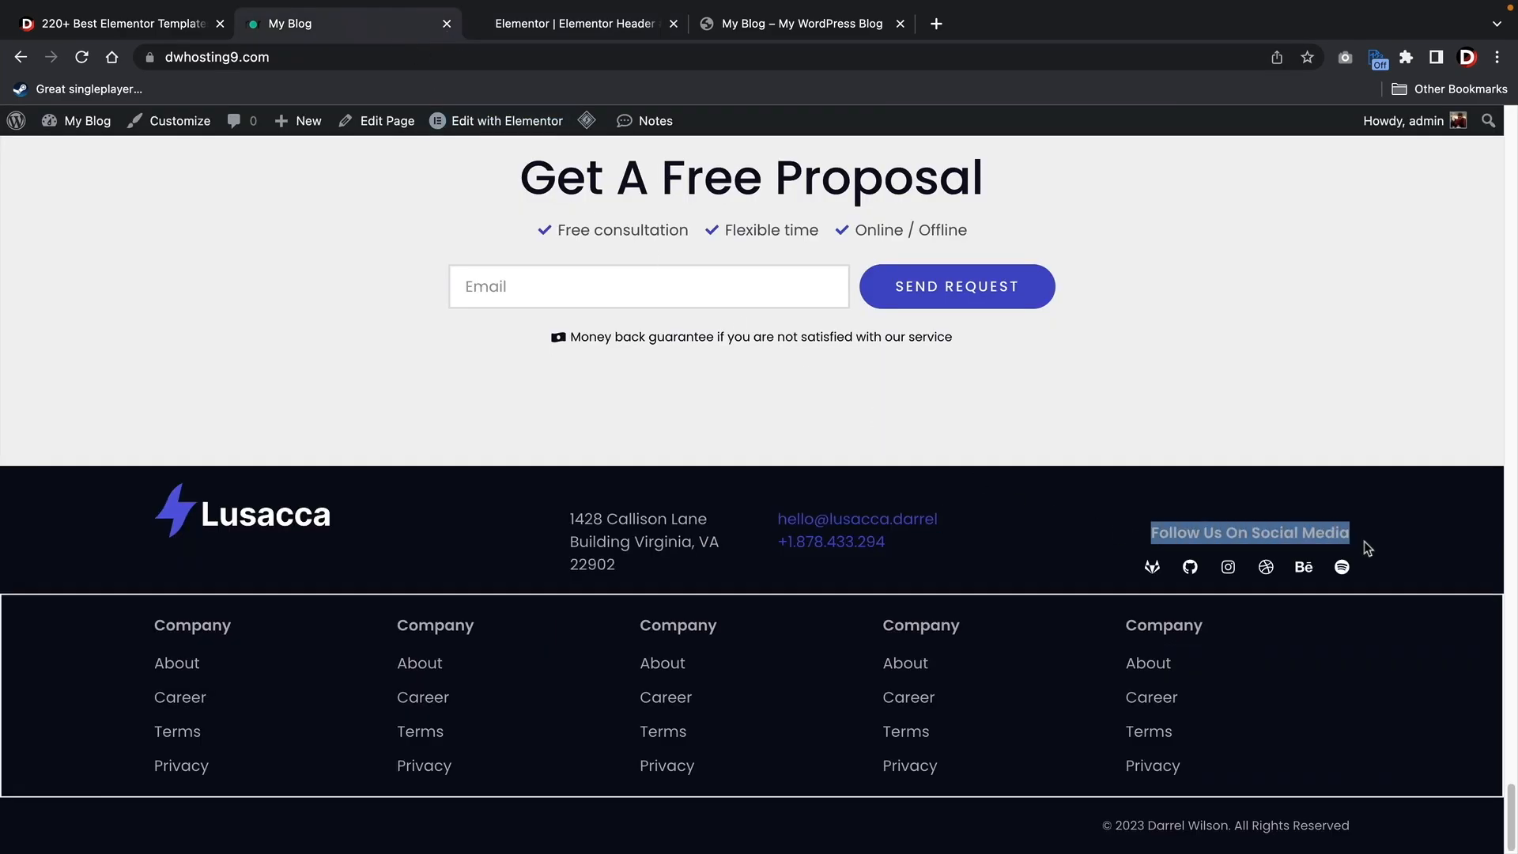
left_click(528, 24)
left_click(264, 124)
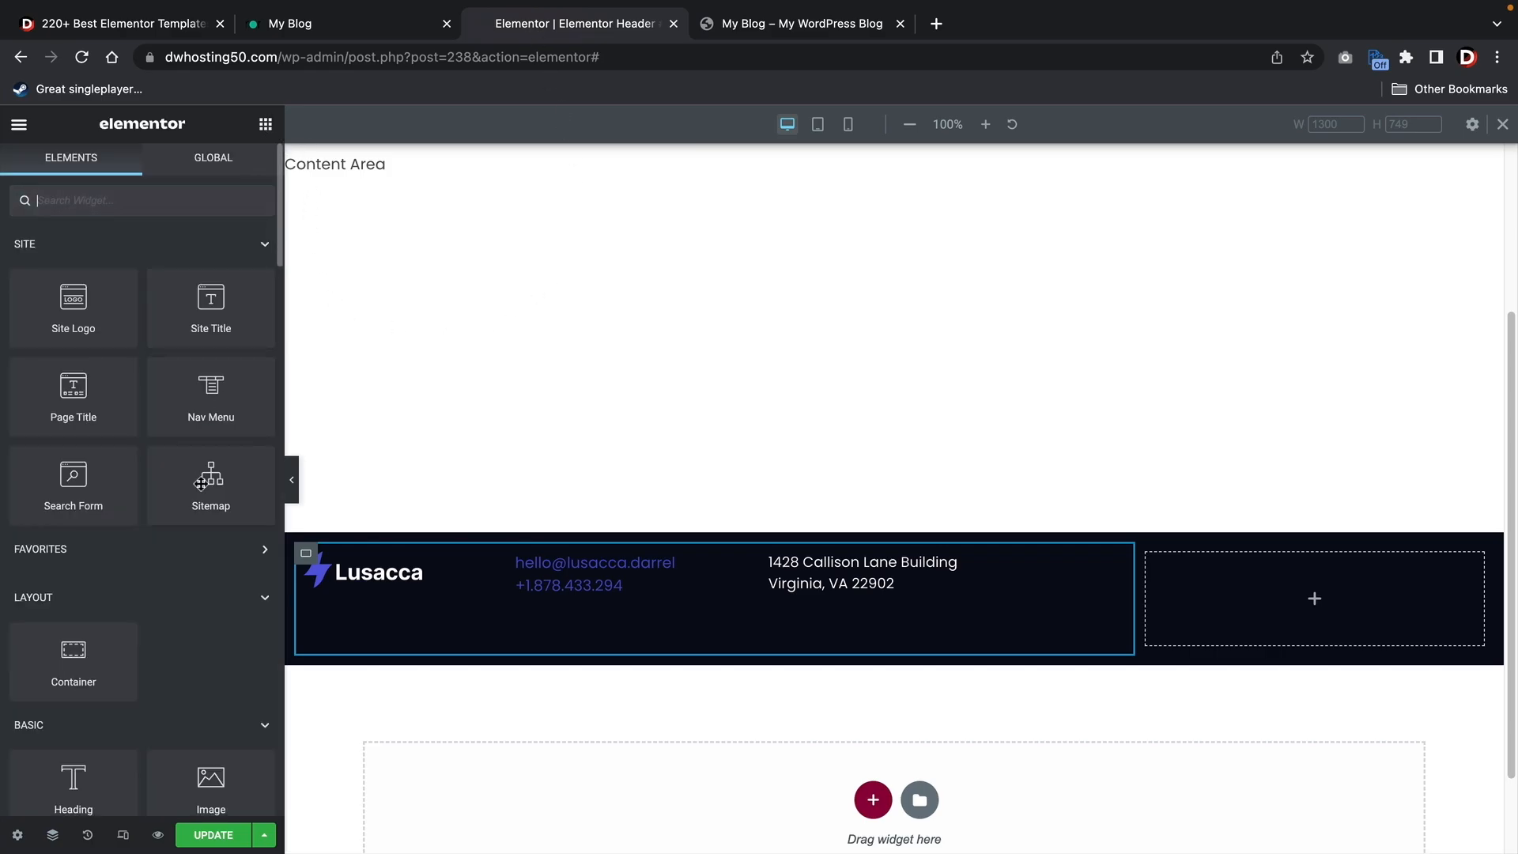
left_click_drag(103, 717, 1256, 591)
left_click(21, 279)
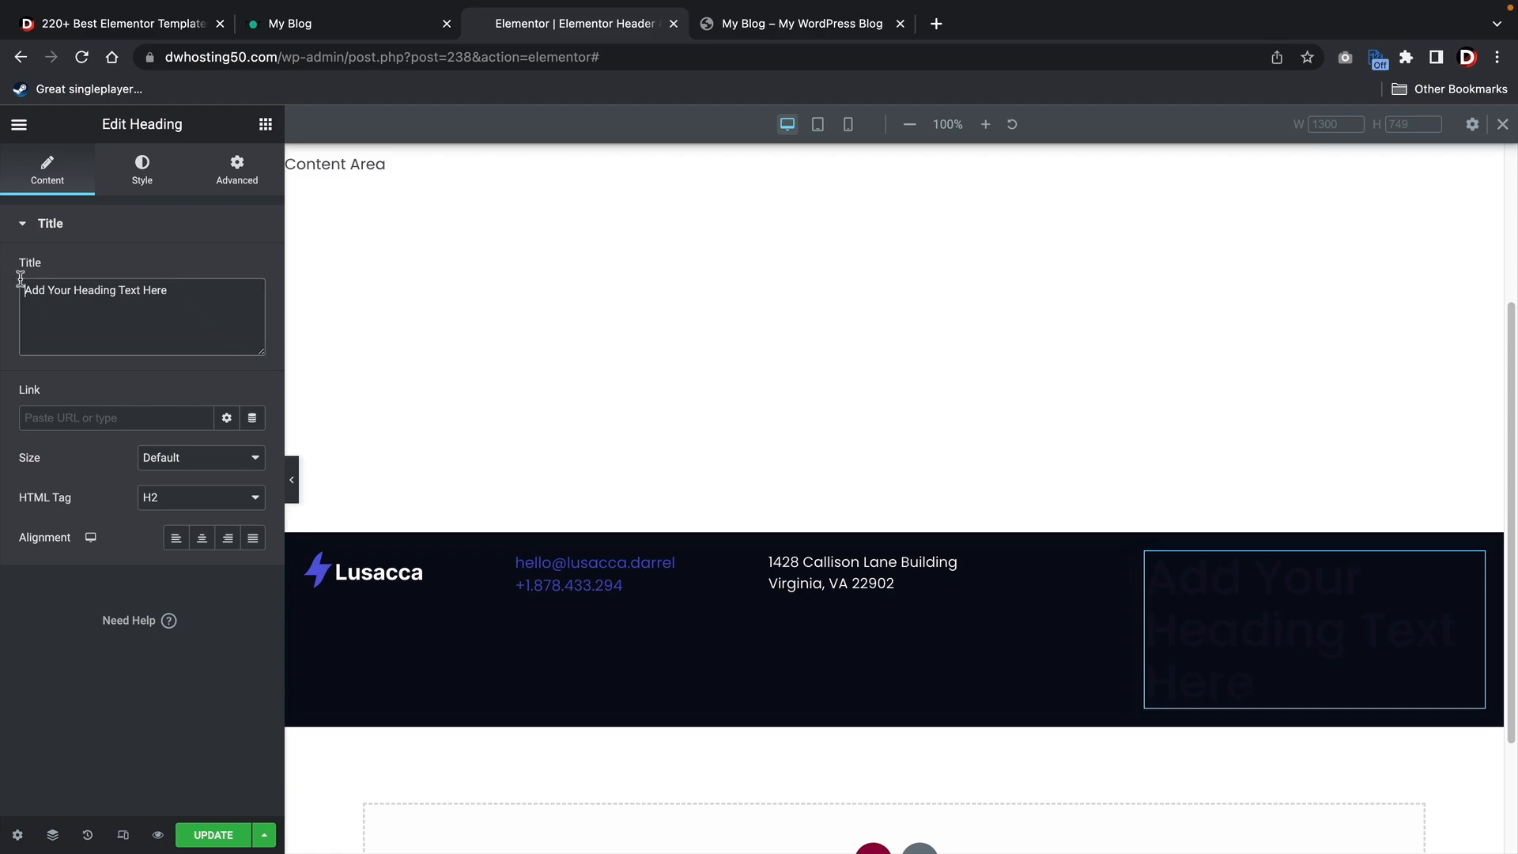
triple_click(85, 295)
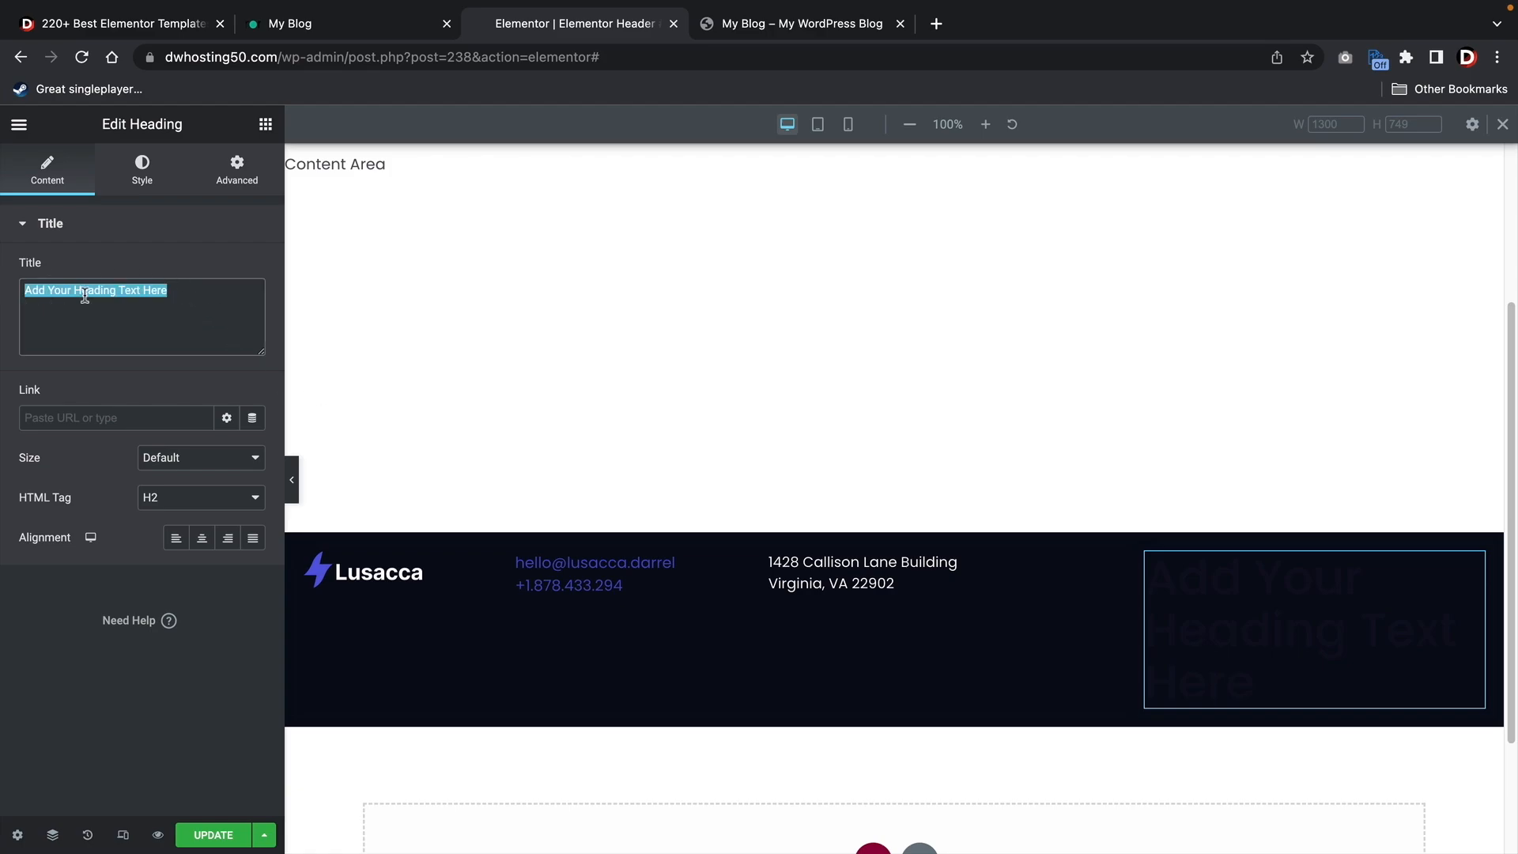
type("Follow Us")
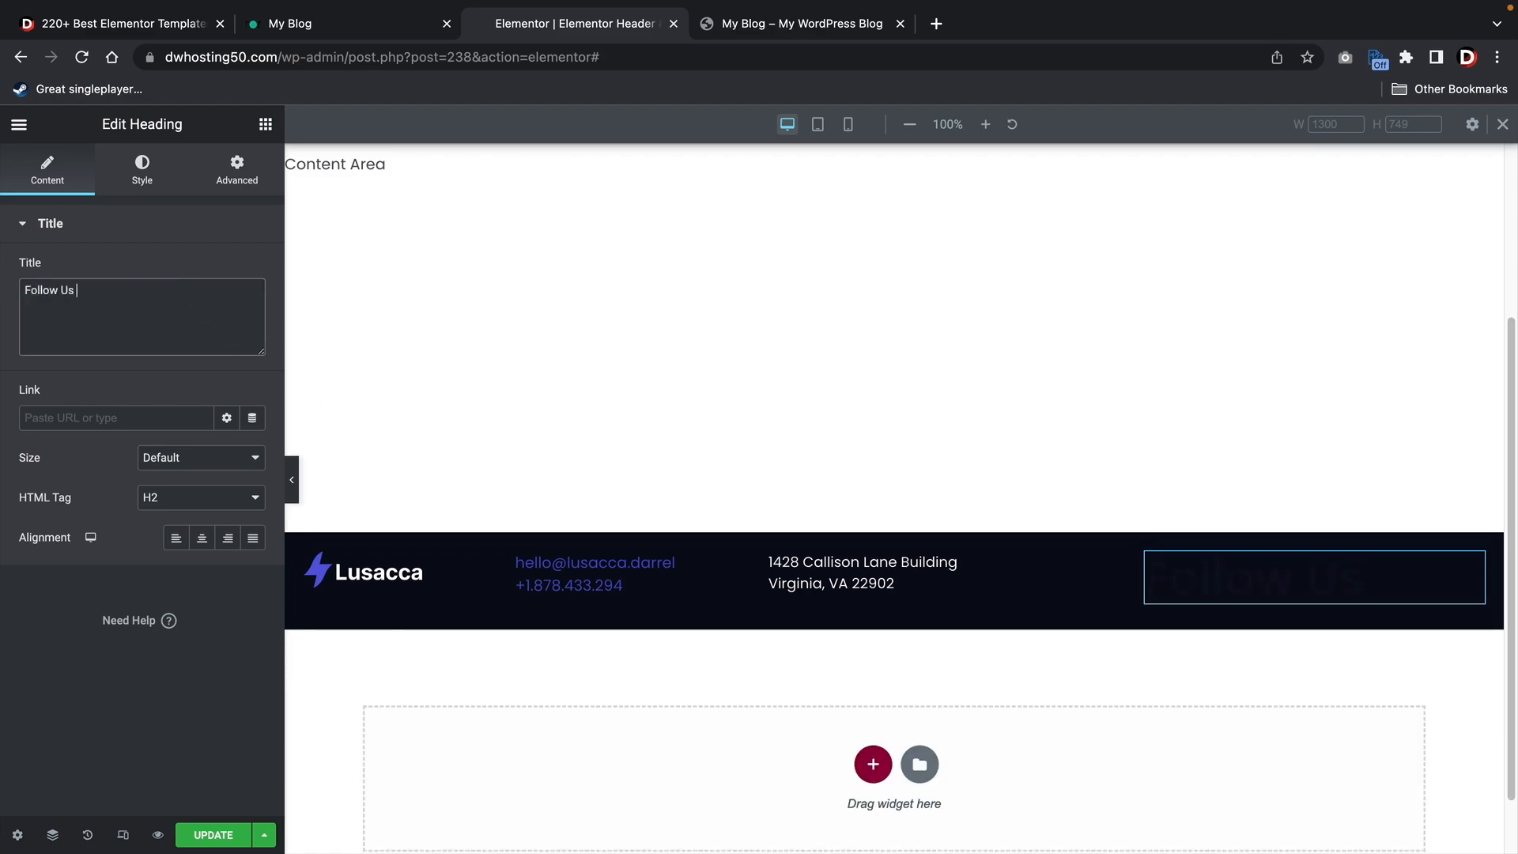
type(" On Social Media")
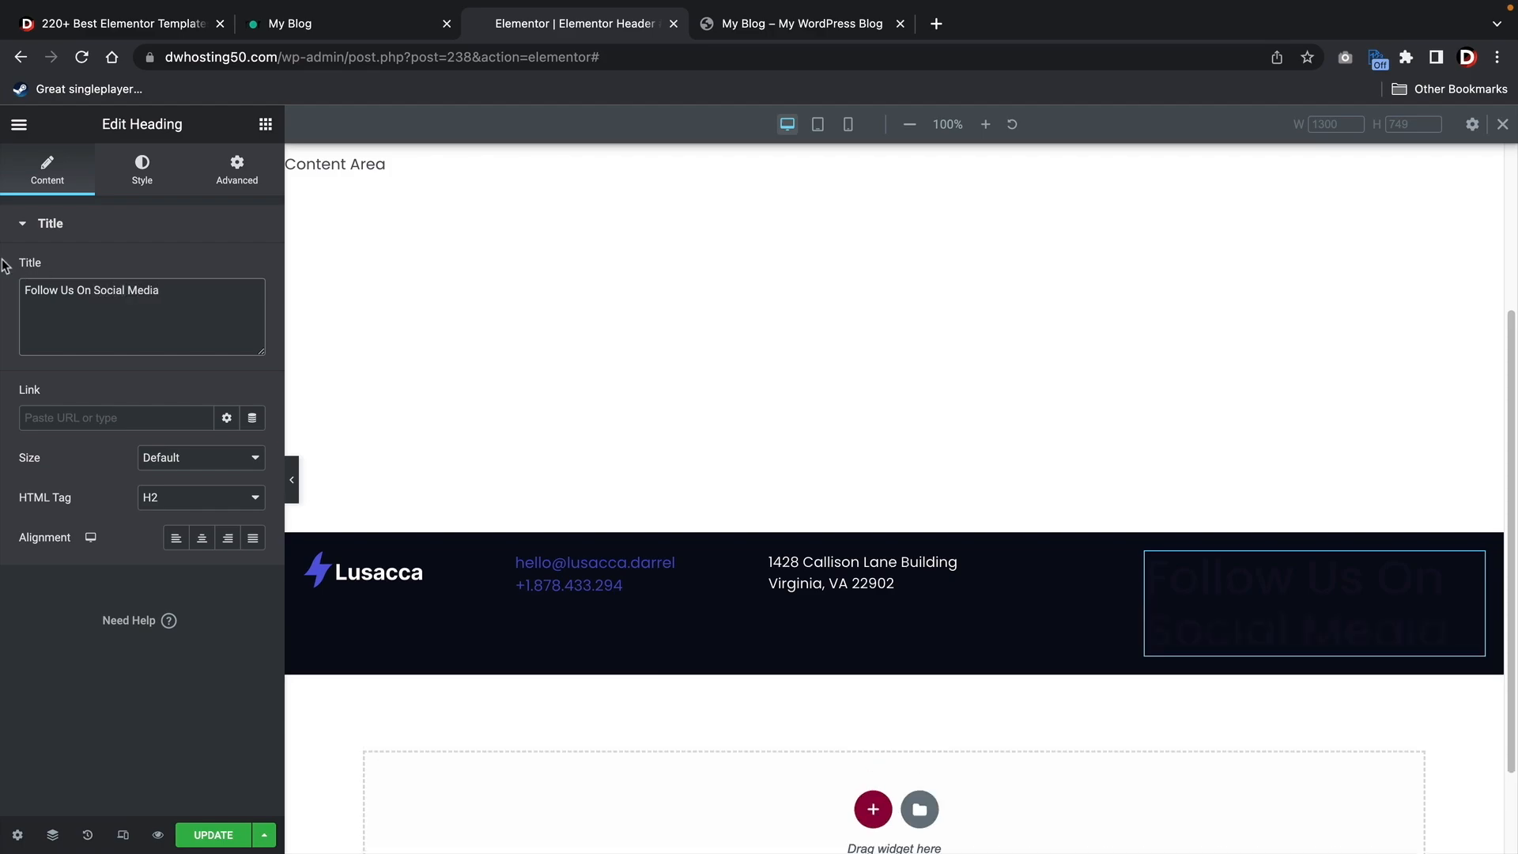
Color the social media heading white (#FFFFFF) and set its typography size to 20 px
left_click(143, 170)
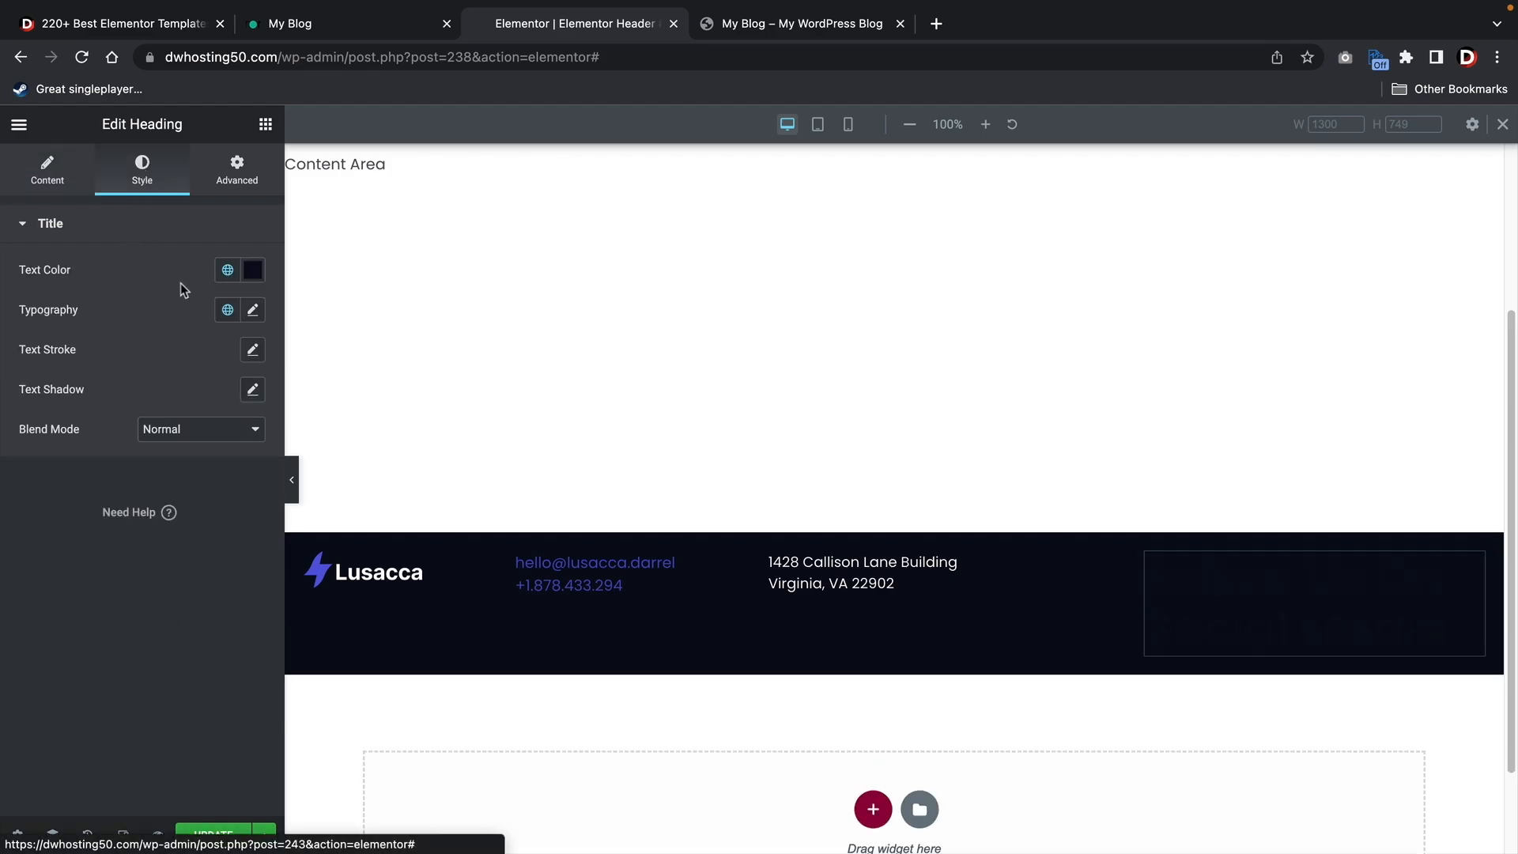
left_click(253, 270)
left_click_drag(157, 416, 4, 330)
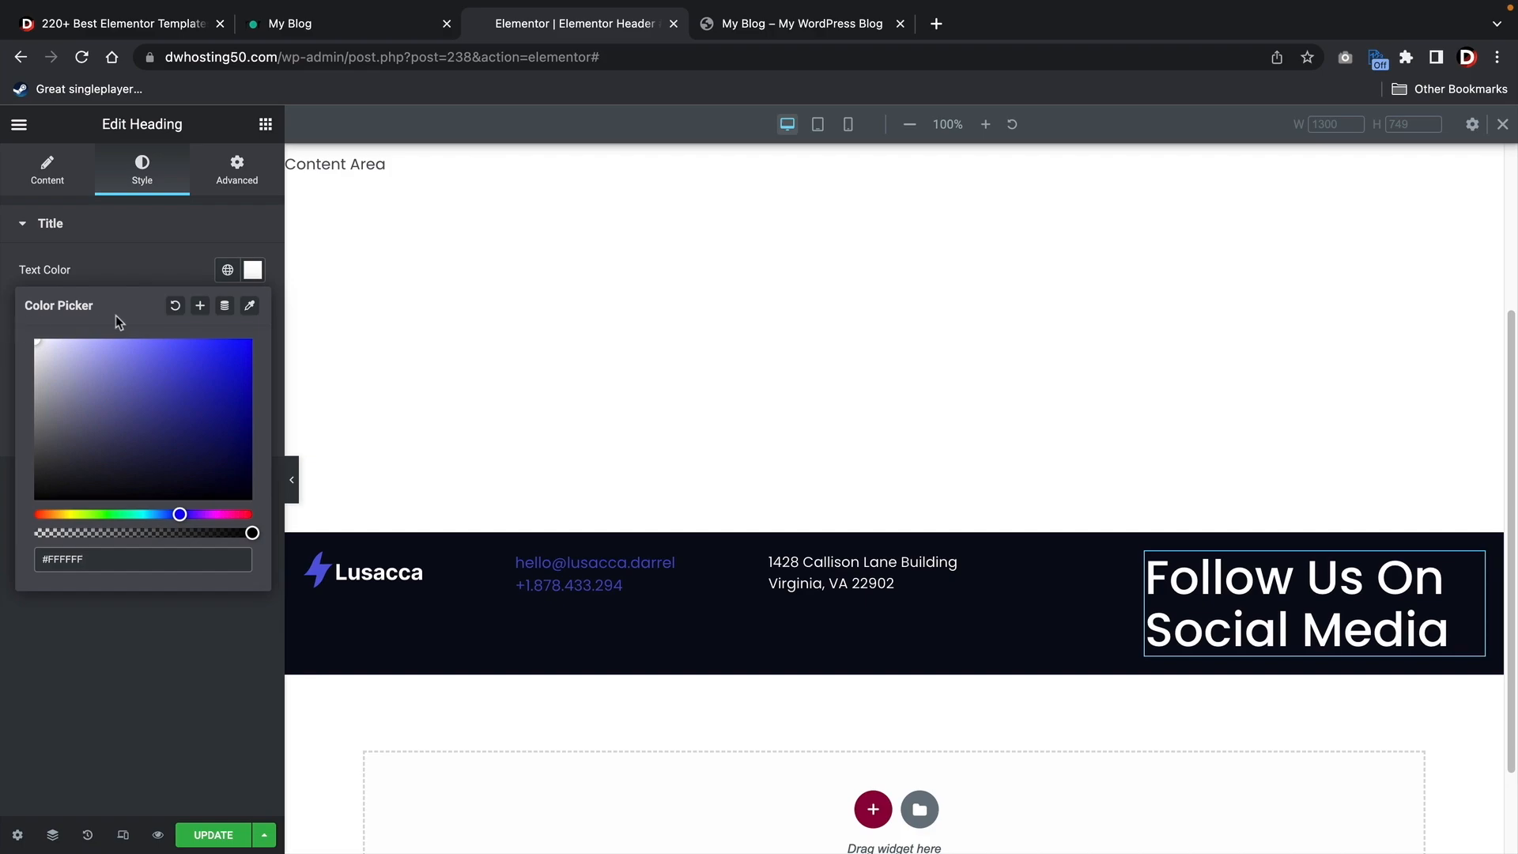
left_click(65, 181)
left_click(143, 174)
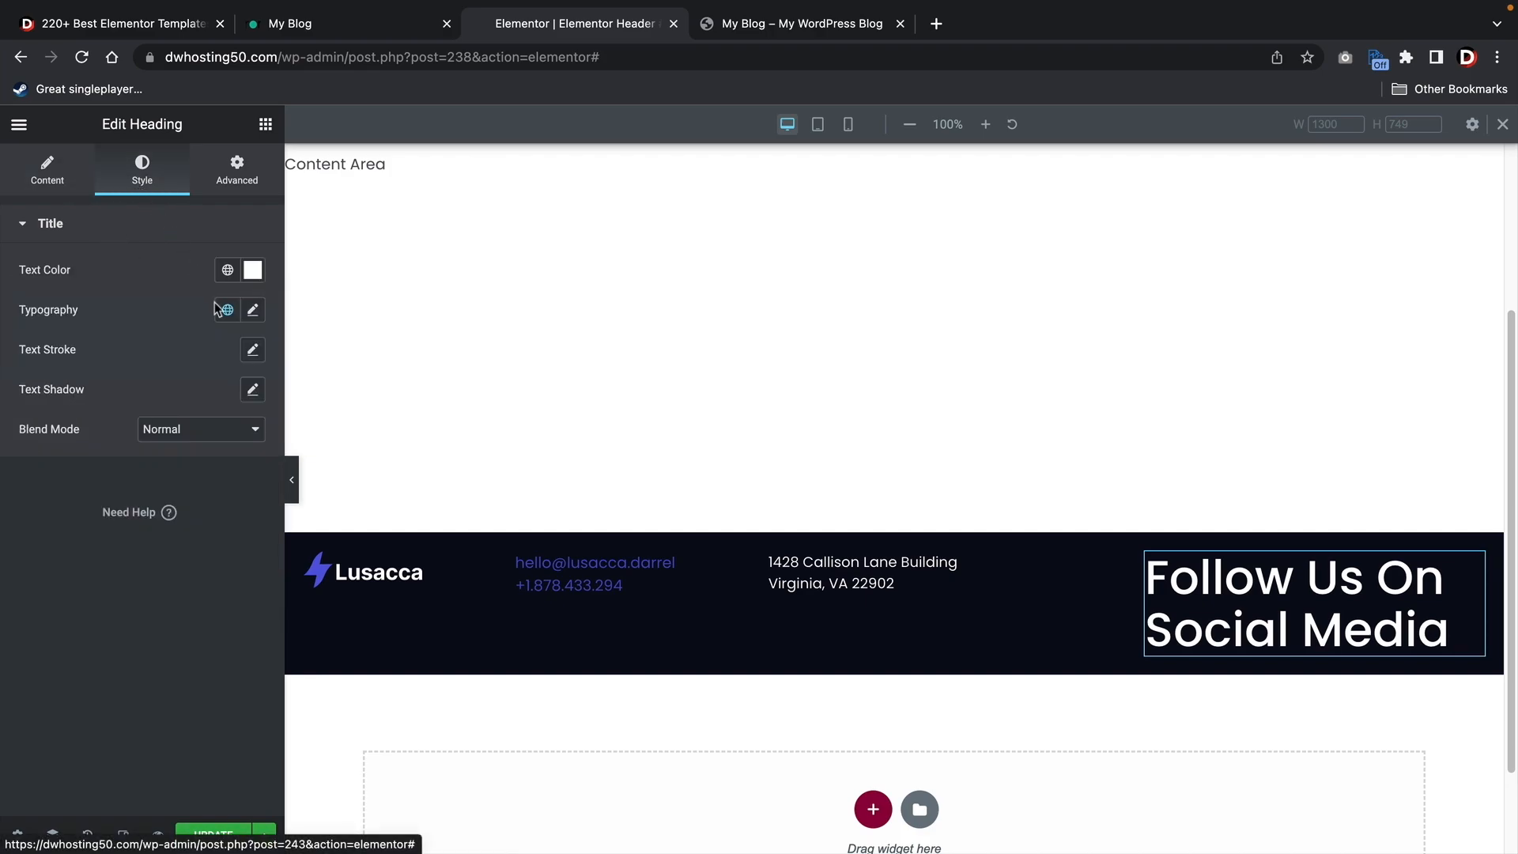
left_click(251, 311)
left_click_drag(35, 464, 47, 469)
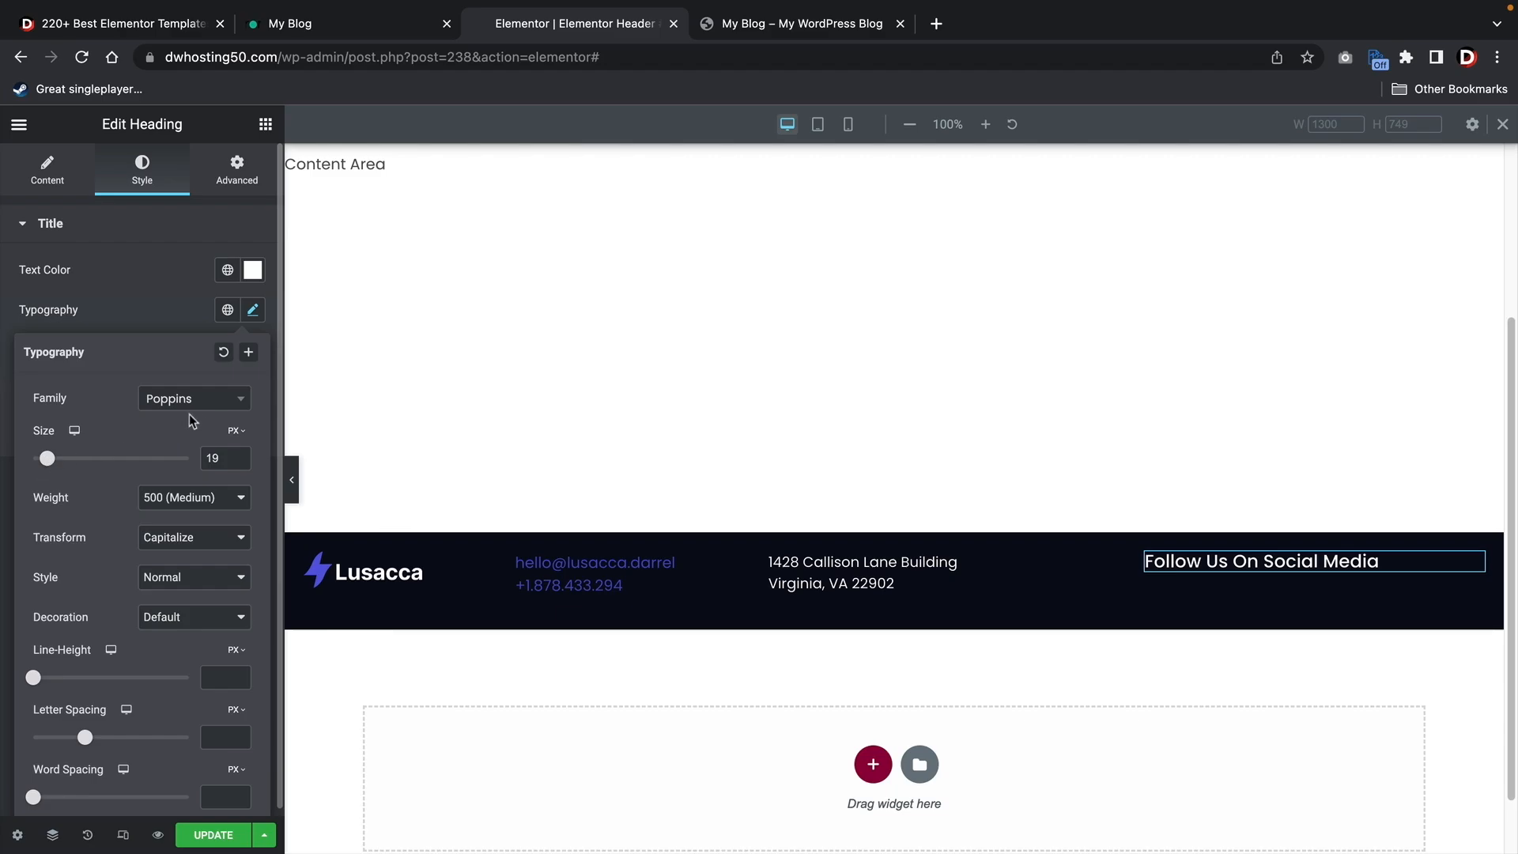
left_click(237, 456)
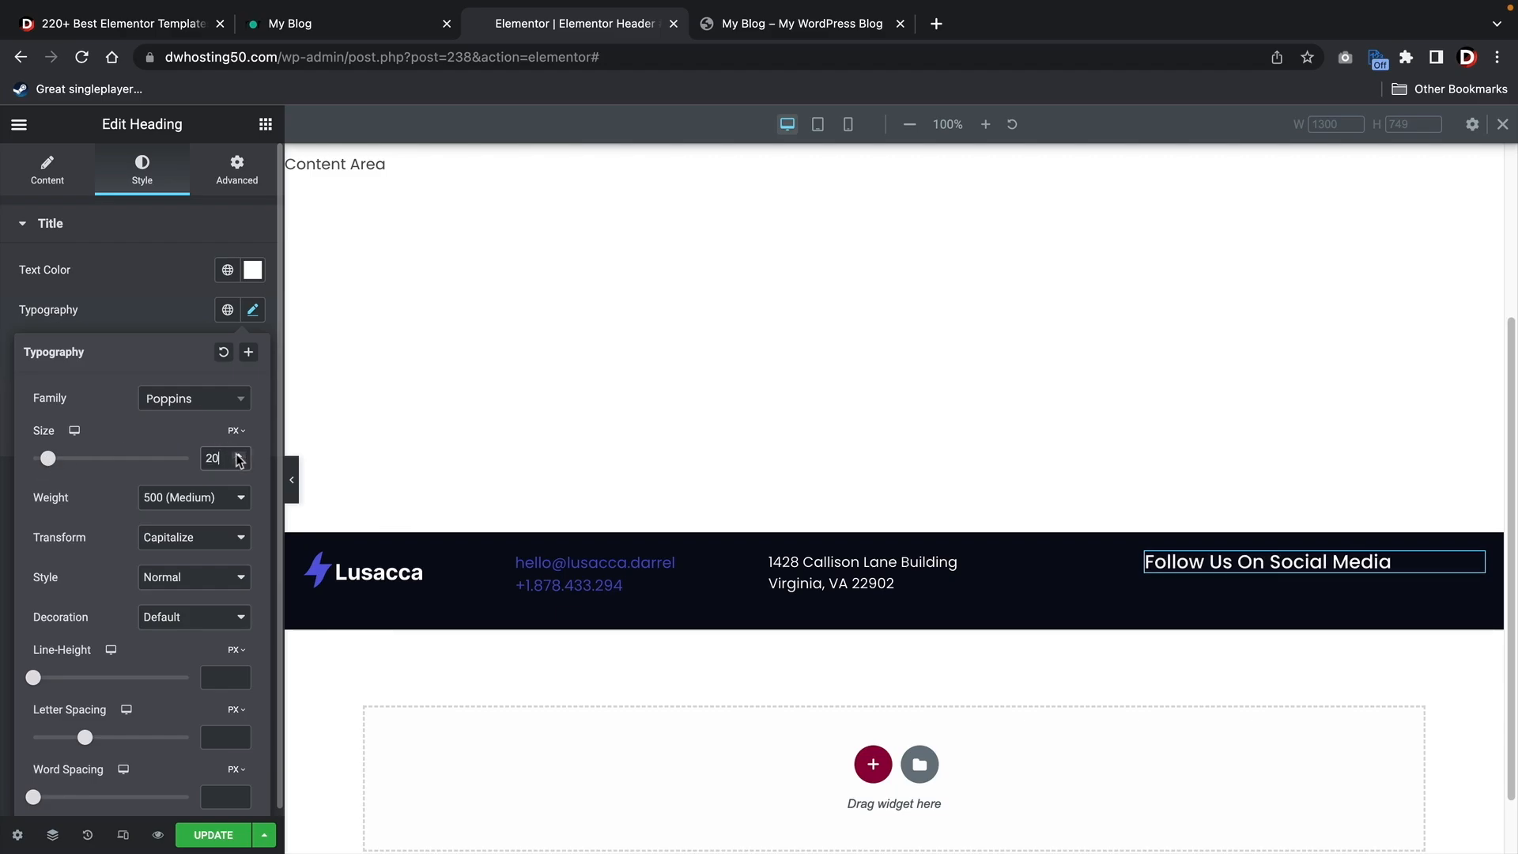
Find the Social Icons widget and place it directly below the social media heading
left_click(266, 124)
type("social")
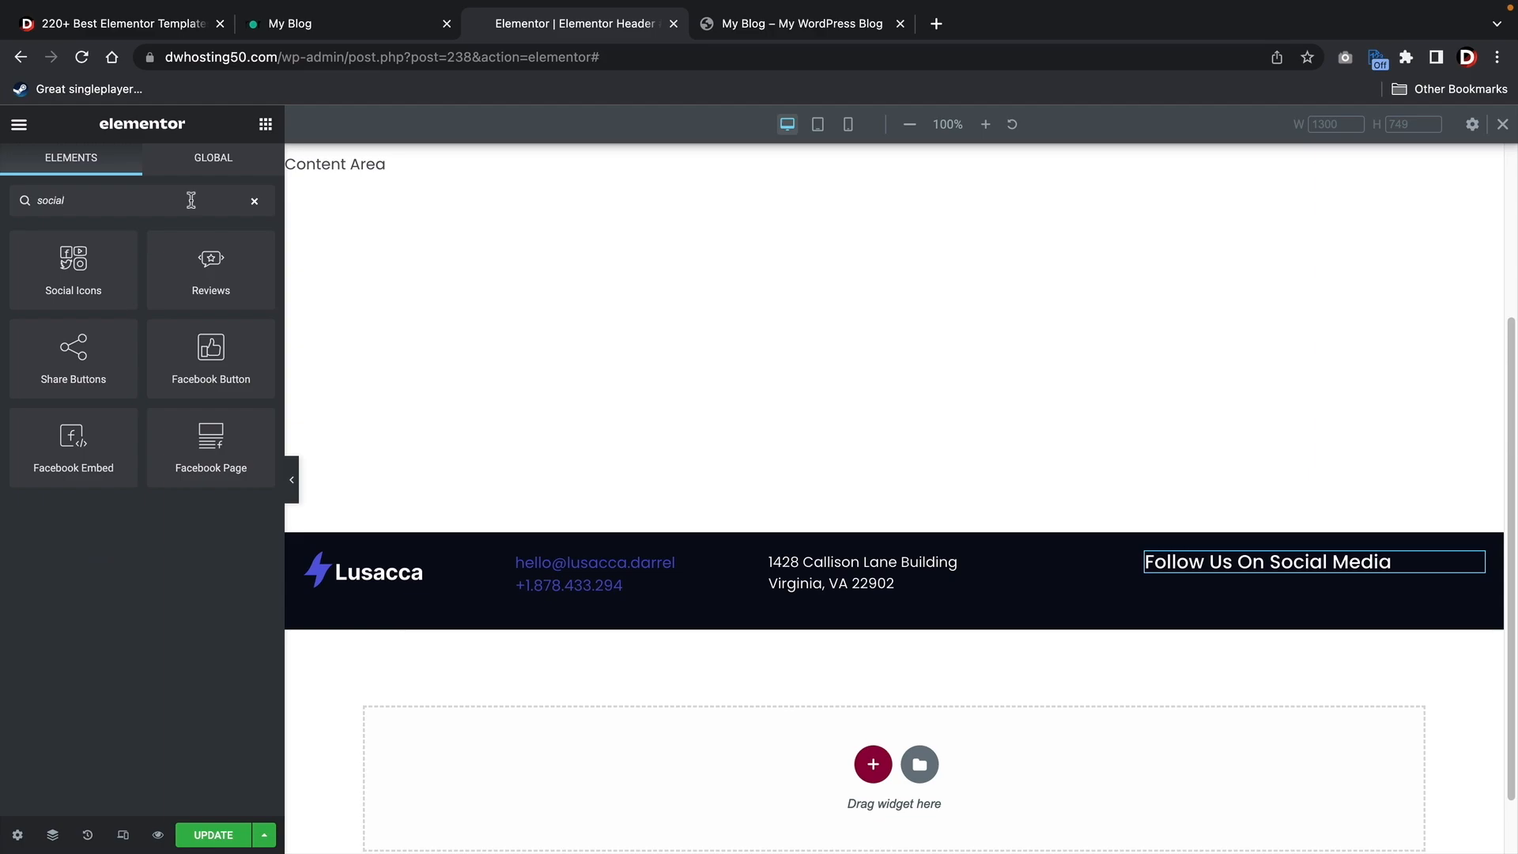
left_click_drag(74, 265, 1233, 571)
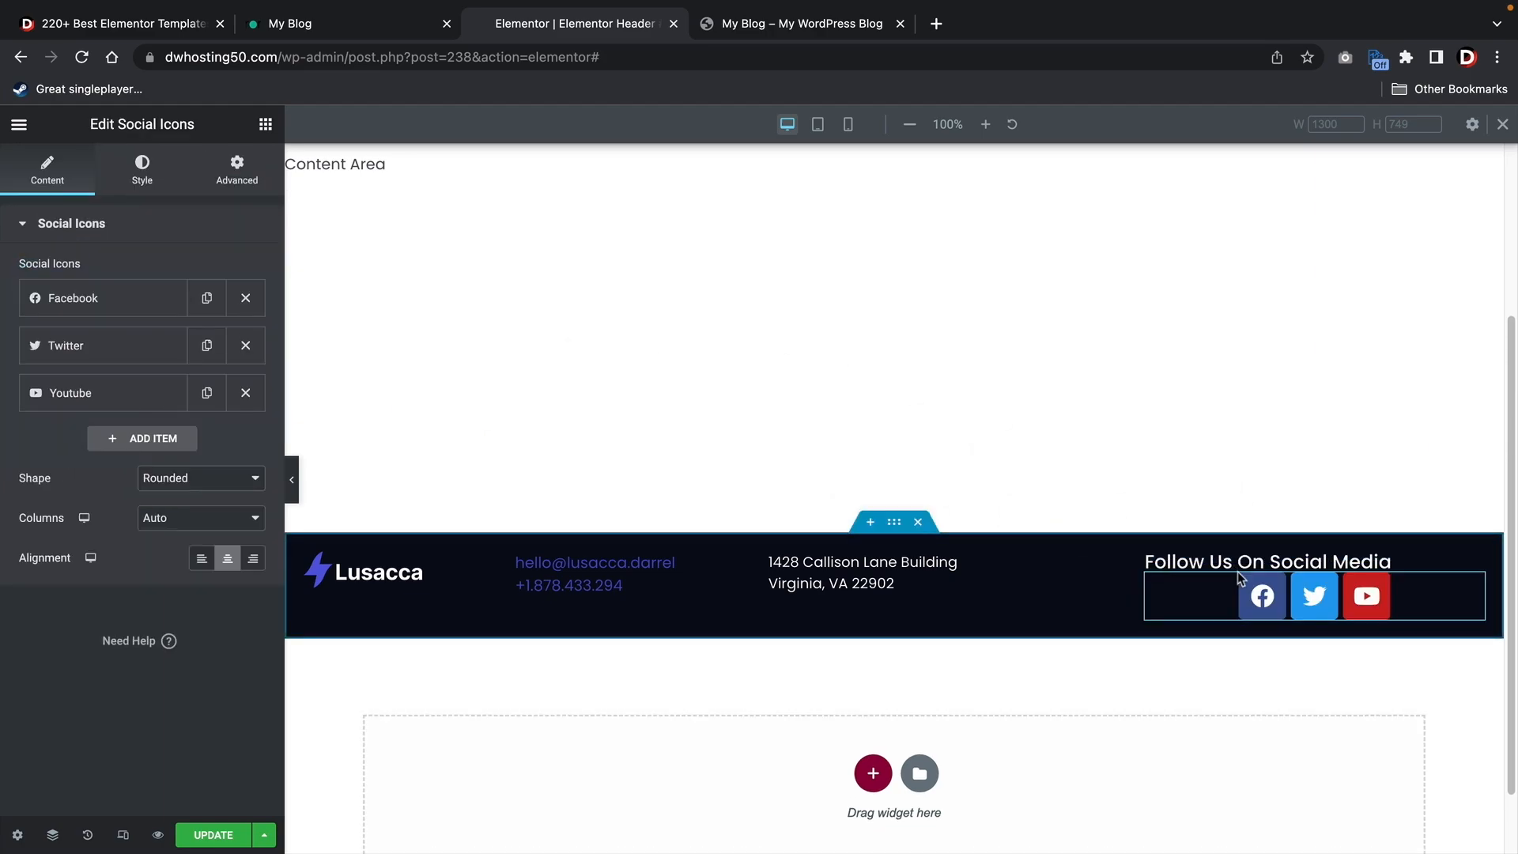
Give the social icons a custom black primary color and an icon size of 15
left_click(142, 170)
left_click(252, 269)
left_click(178, 288)
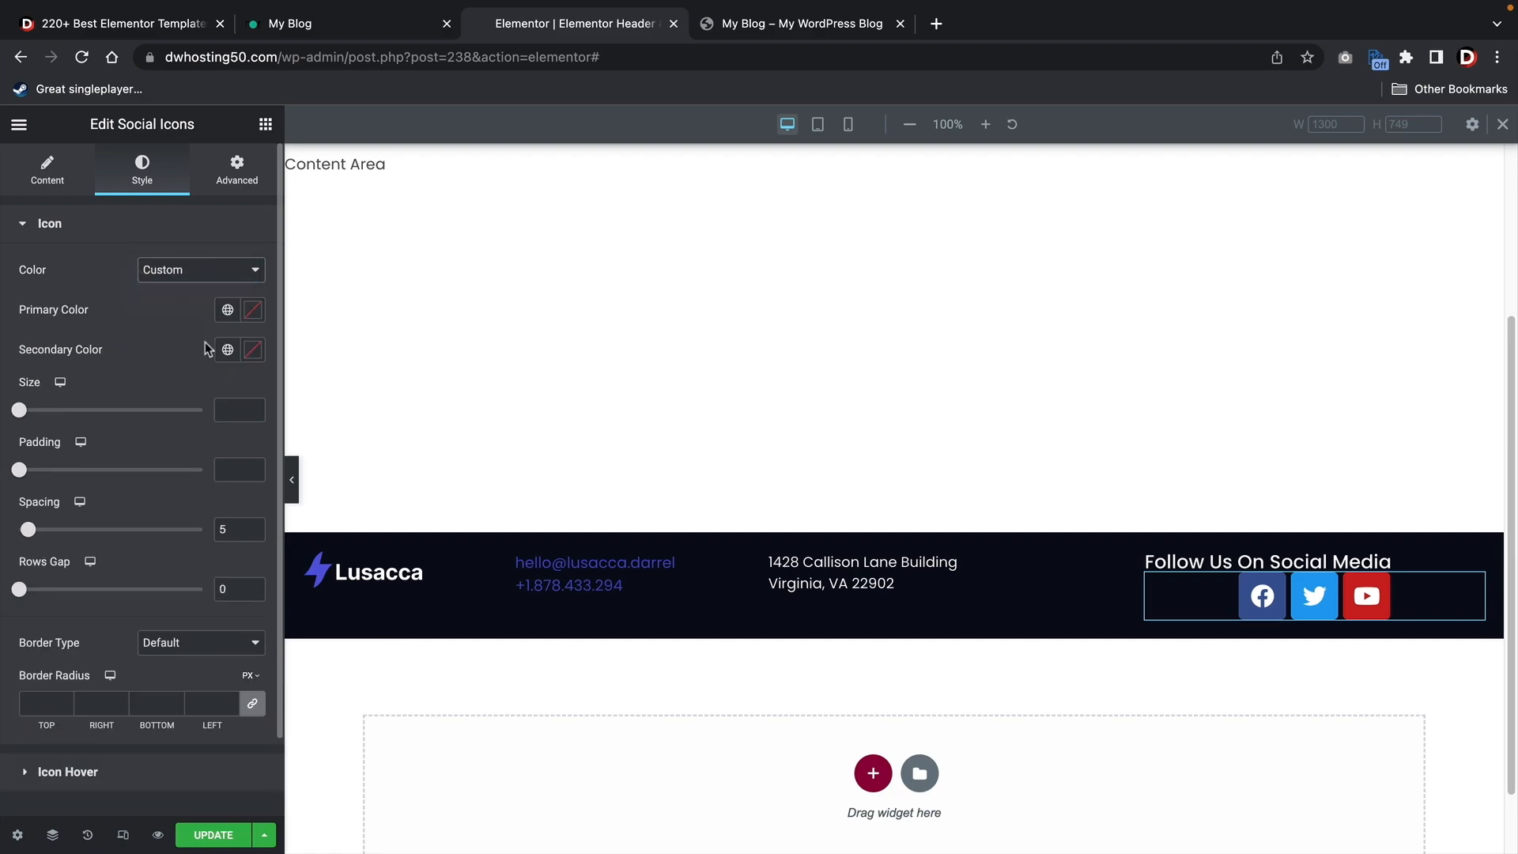
left_click(253, 309)
left_click(37, 523)
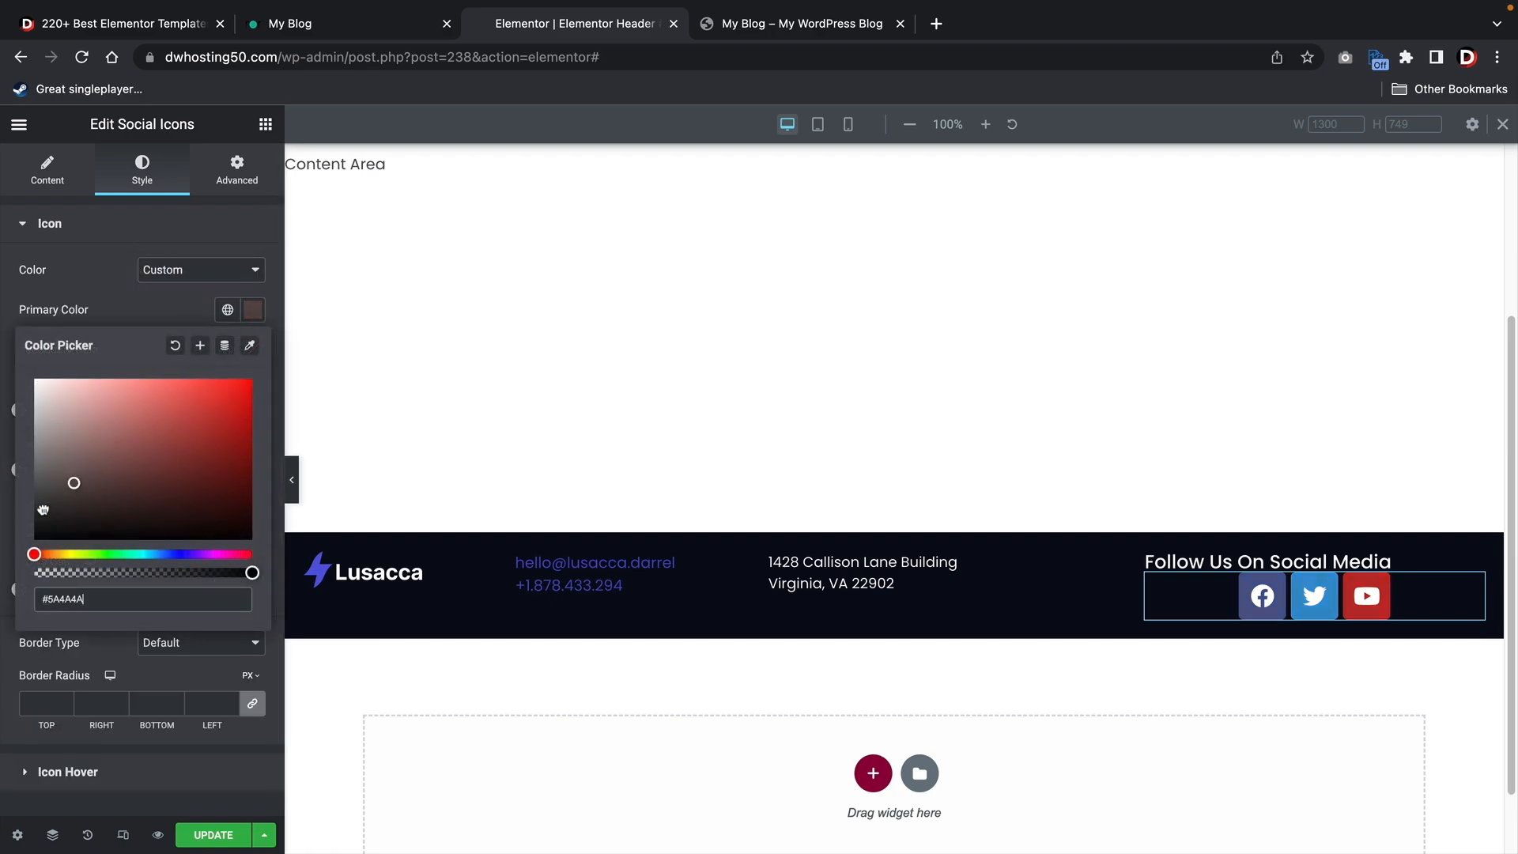
left_click(108, 320)
left_click(26, 409)
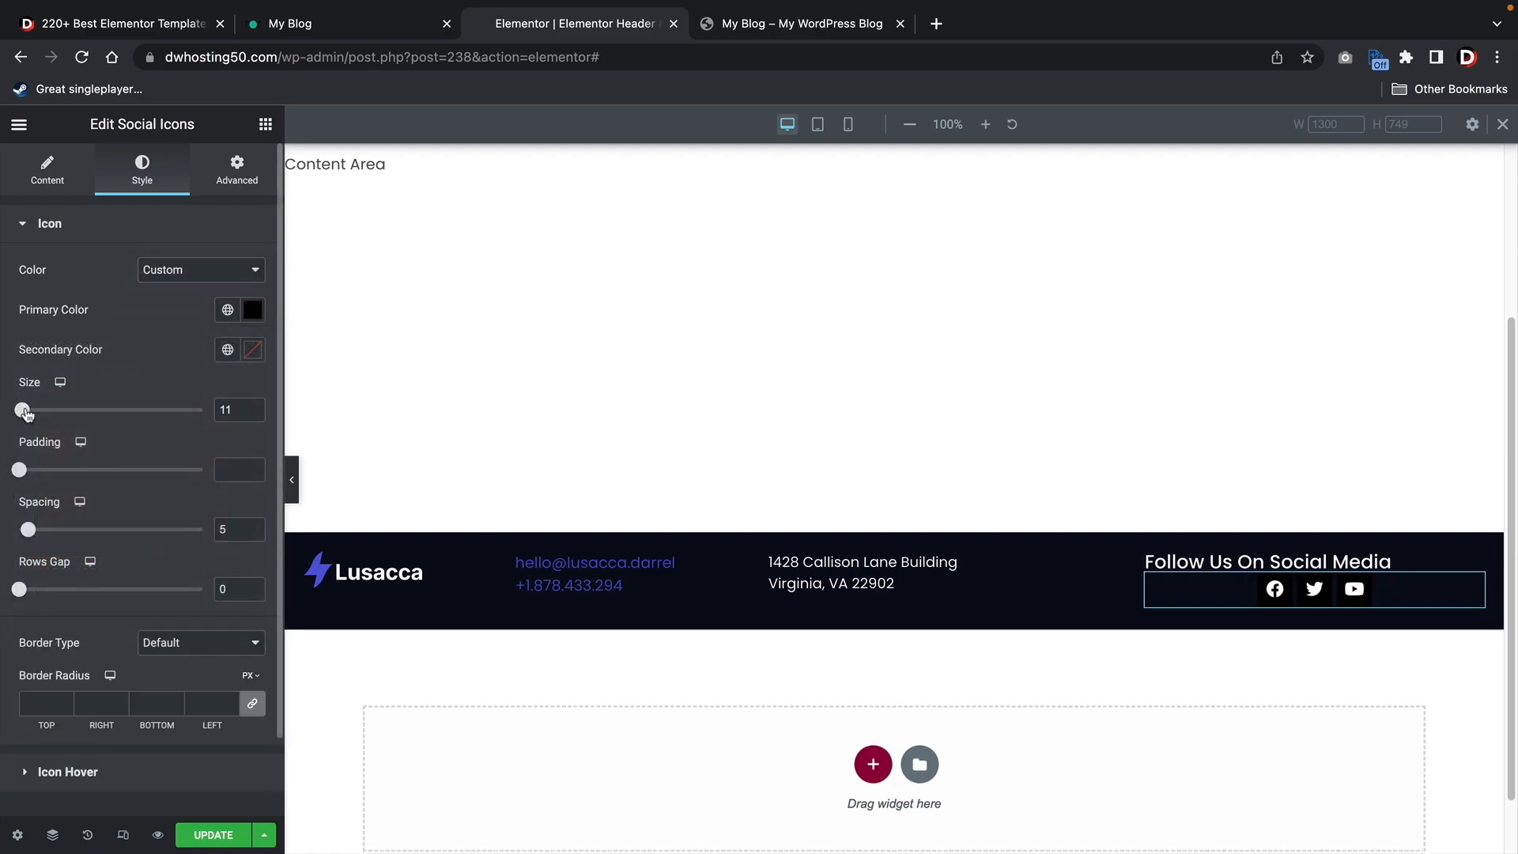
left_click_drag(27, 410, 26, 412)
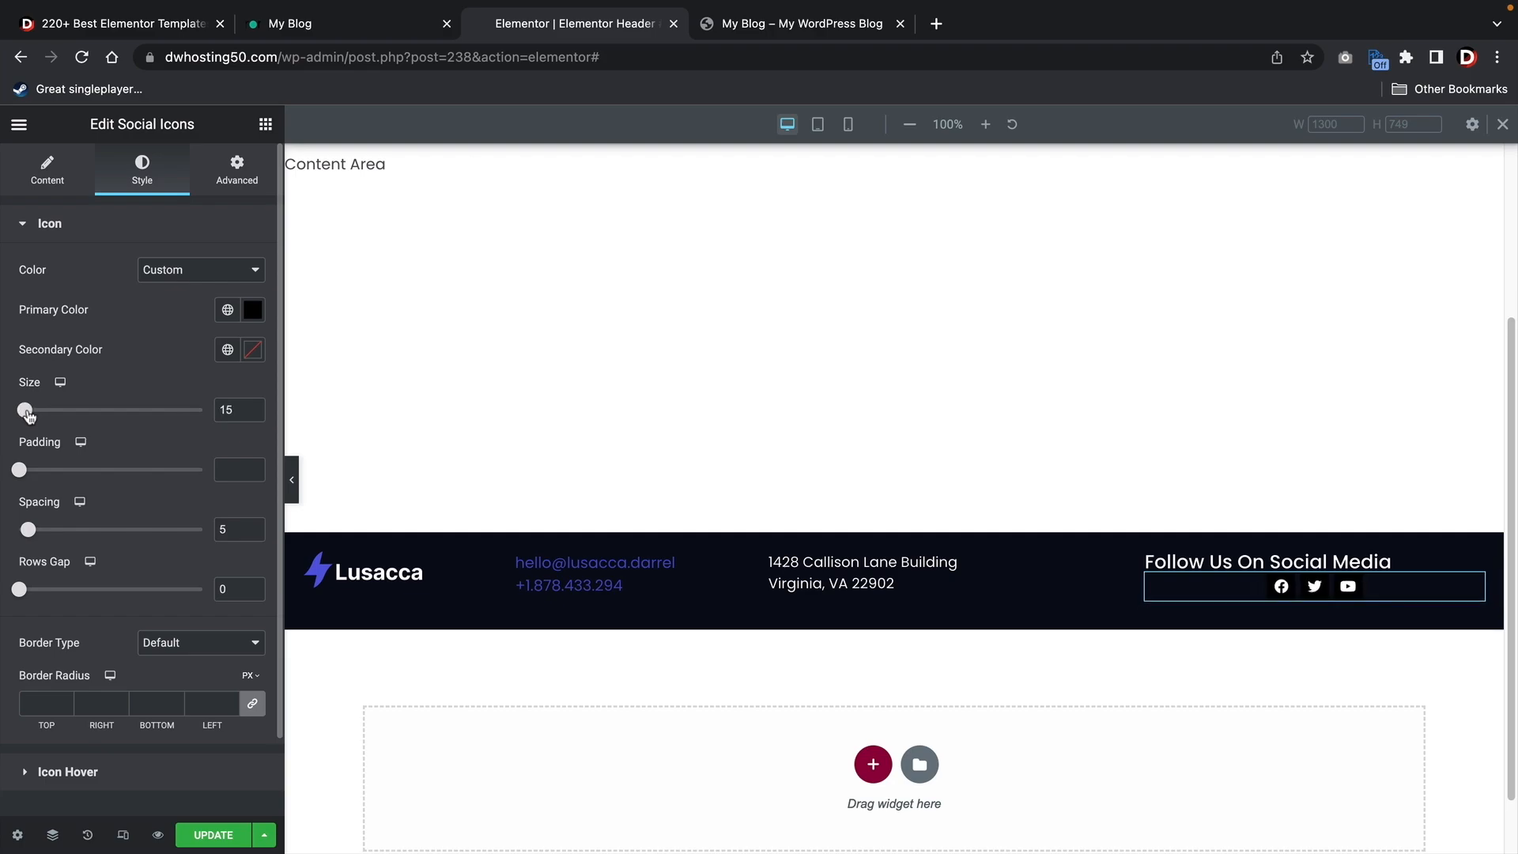
Center-align the "Follow Us On Social Media" heading
left_click(1277, 562)
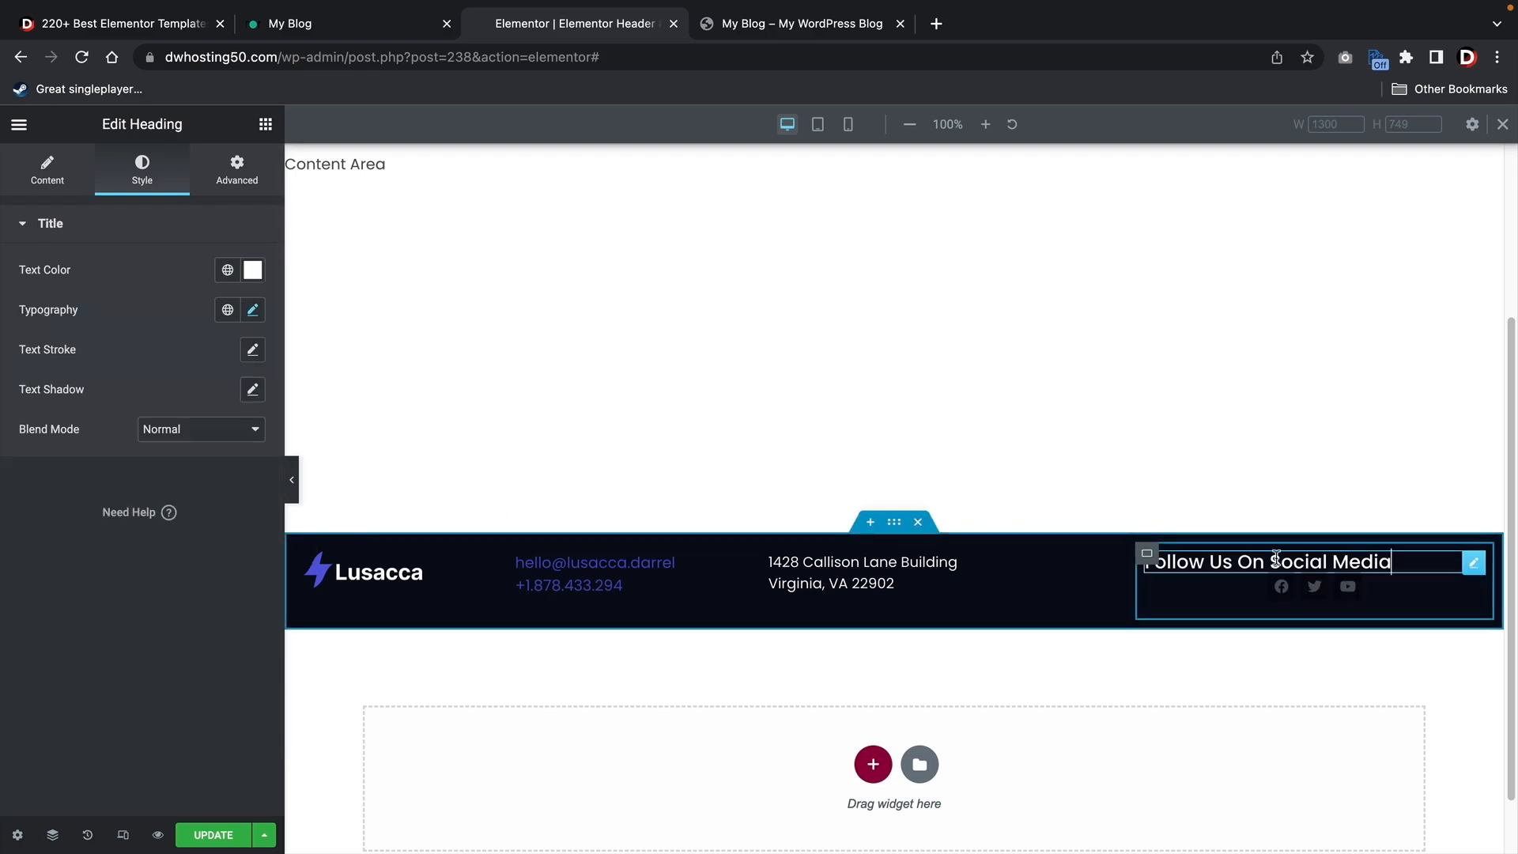
left_click(65, 179)
left_click(202, 538)
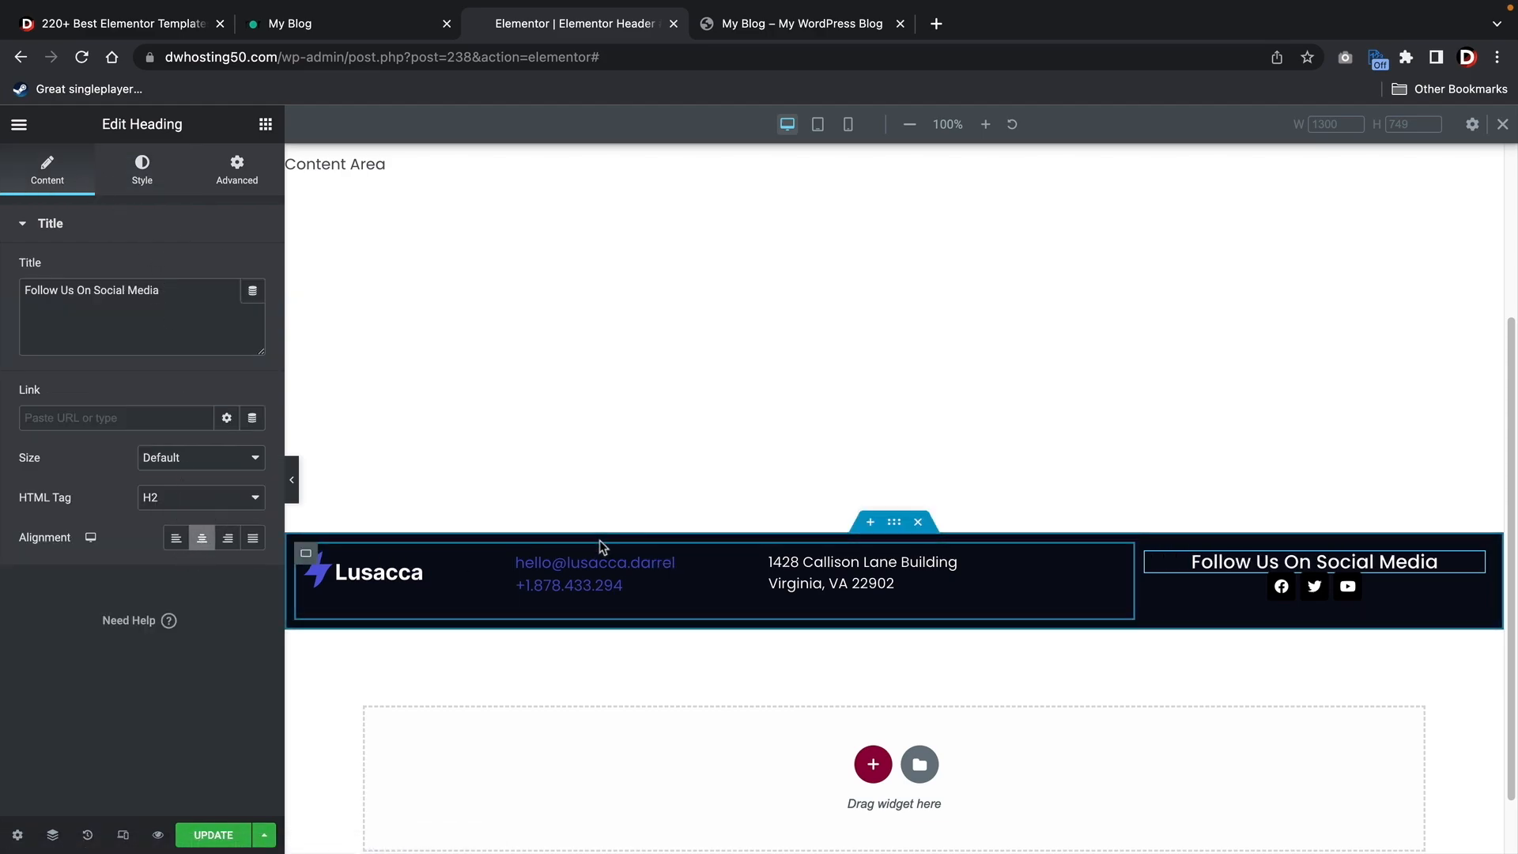
Set both Align Items and Justify Content to center for the container holding the social heading and icons
left_click(1244, 599)
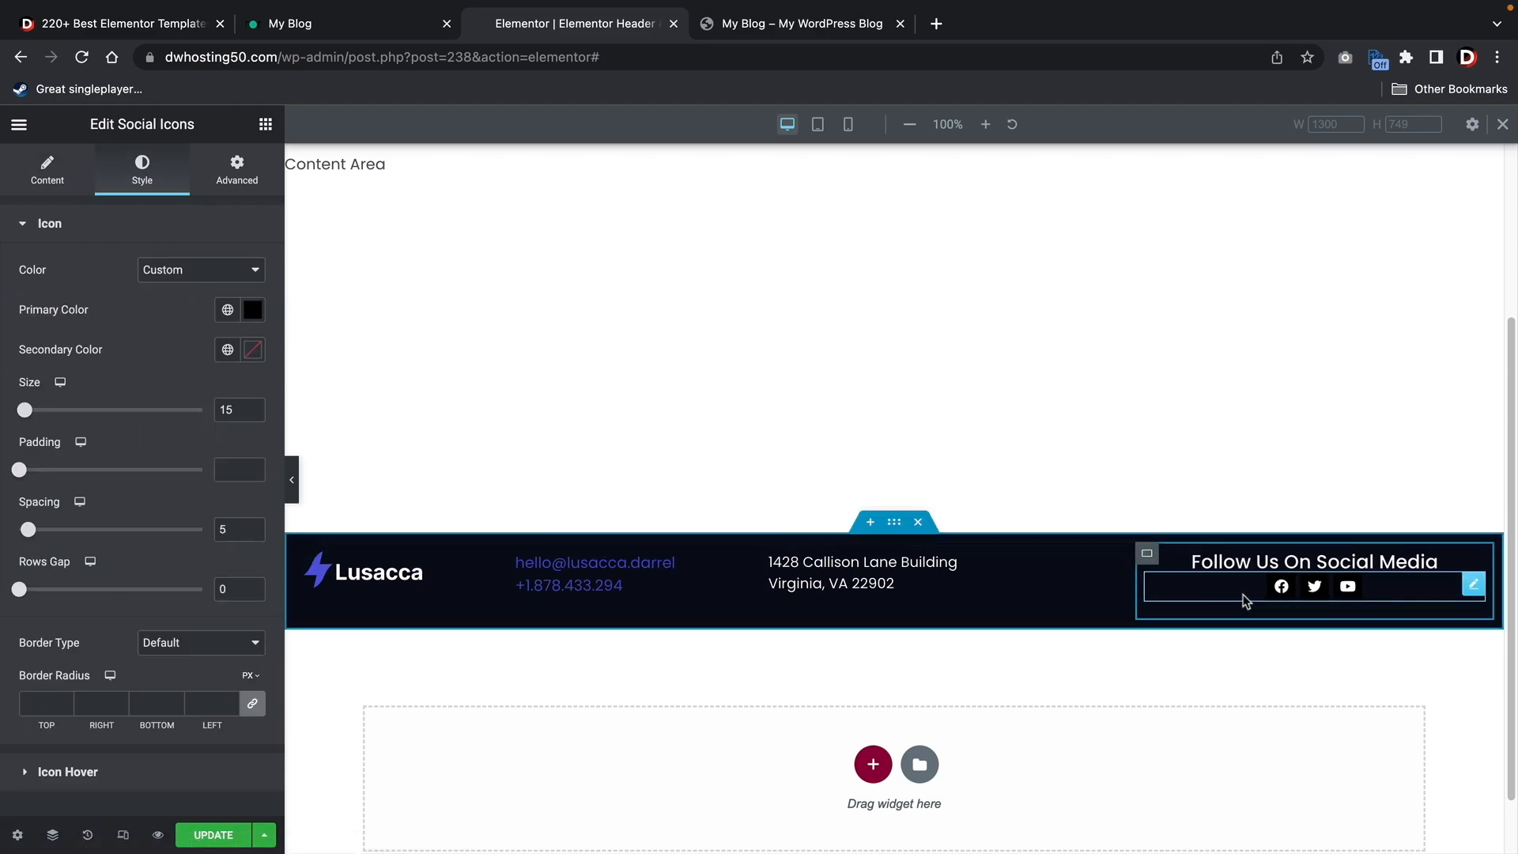
left_click(1147, 555)
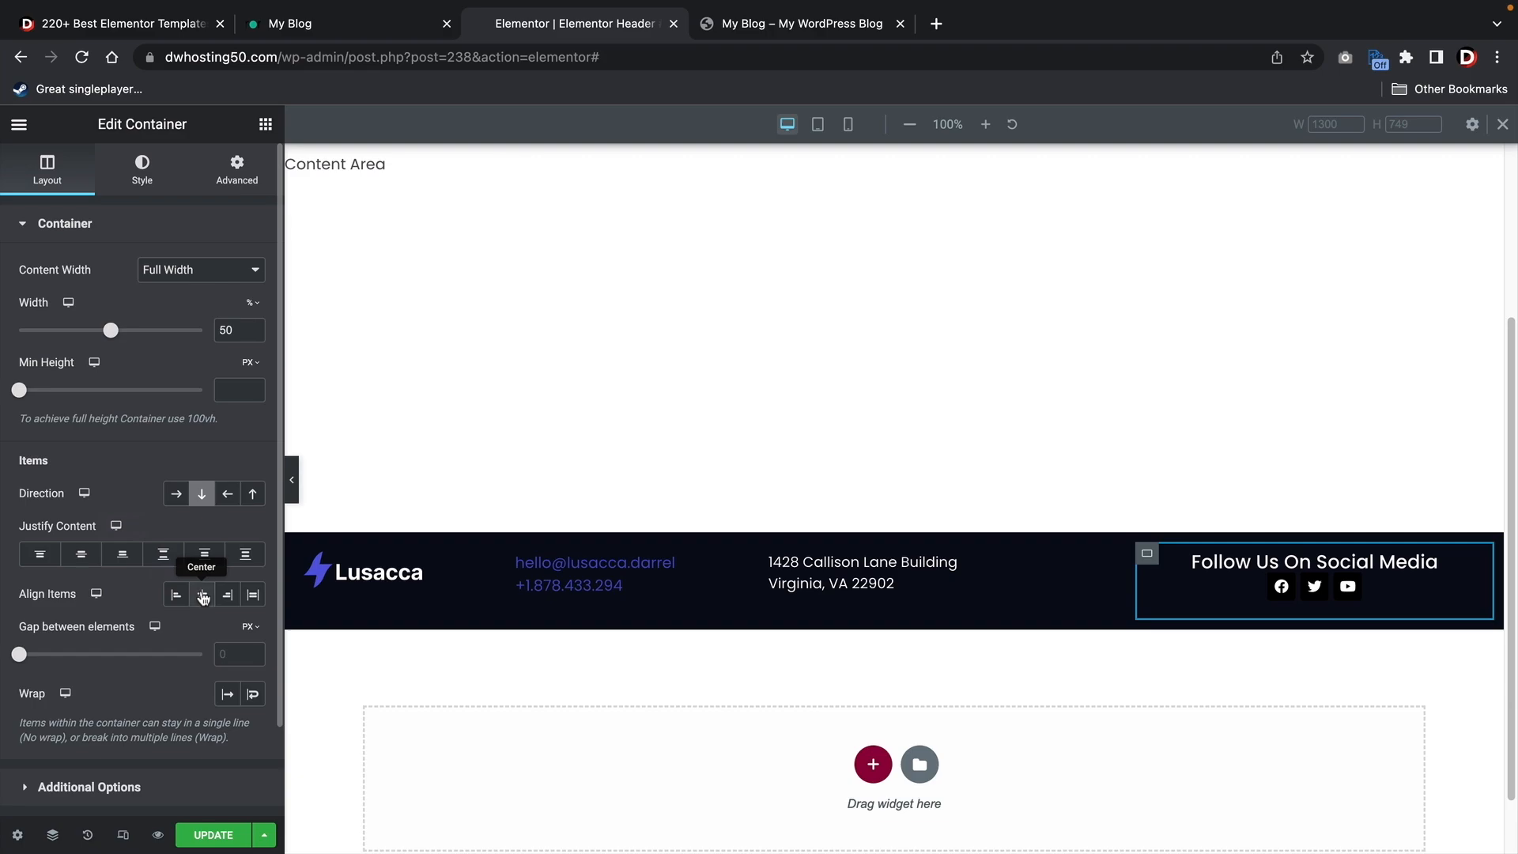
left_click(202, 594)
left_click(81, 558)
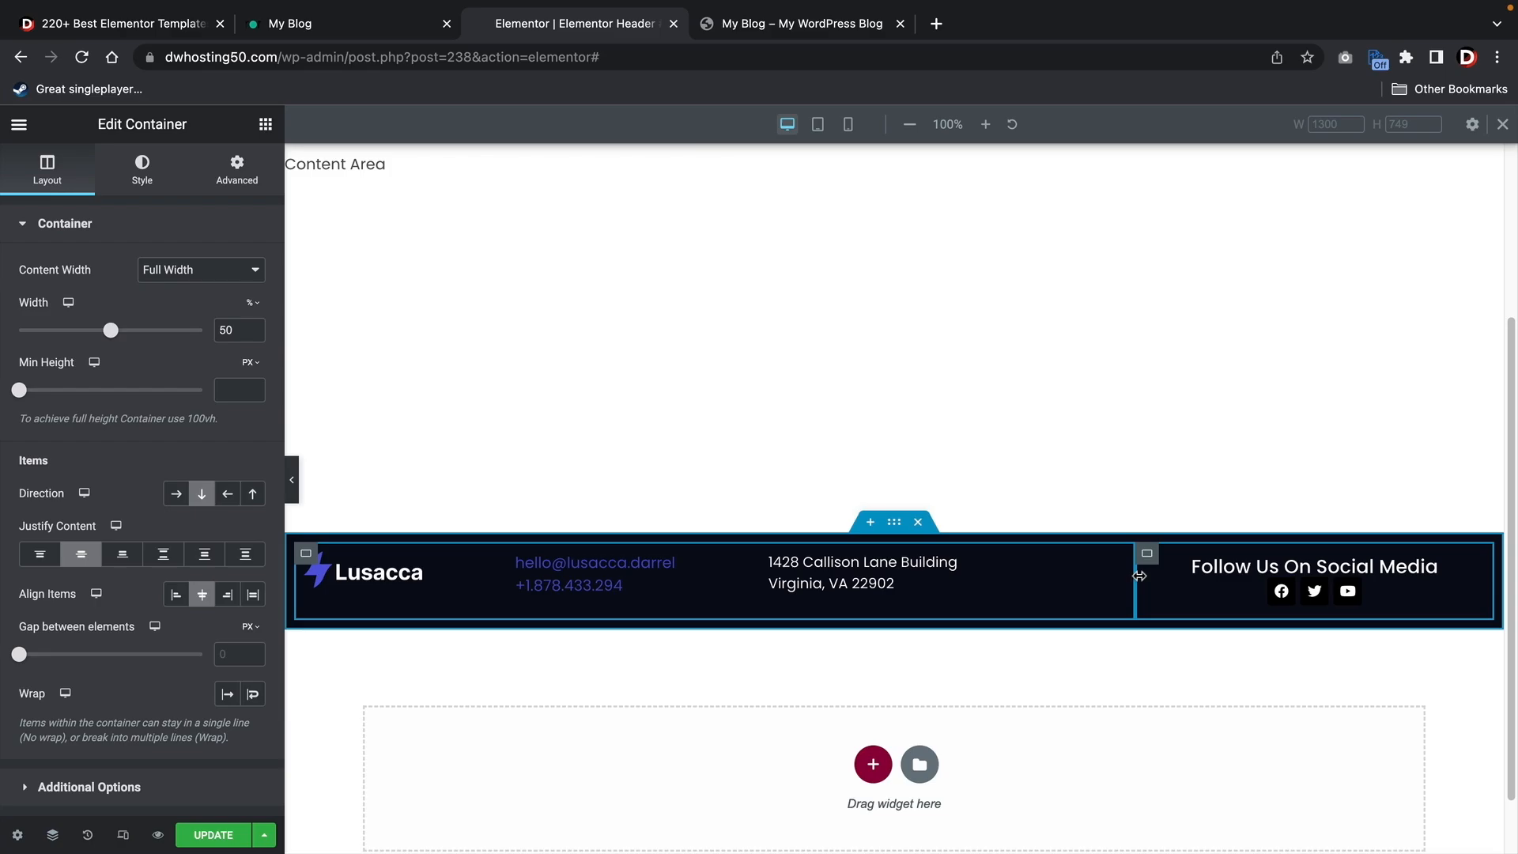
After checking the reference footer, unlink the footer row container's padding and set 15 px top and bottom, 0 on the sides
left_click(407, 25)
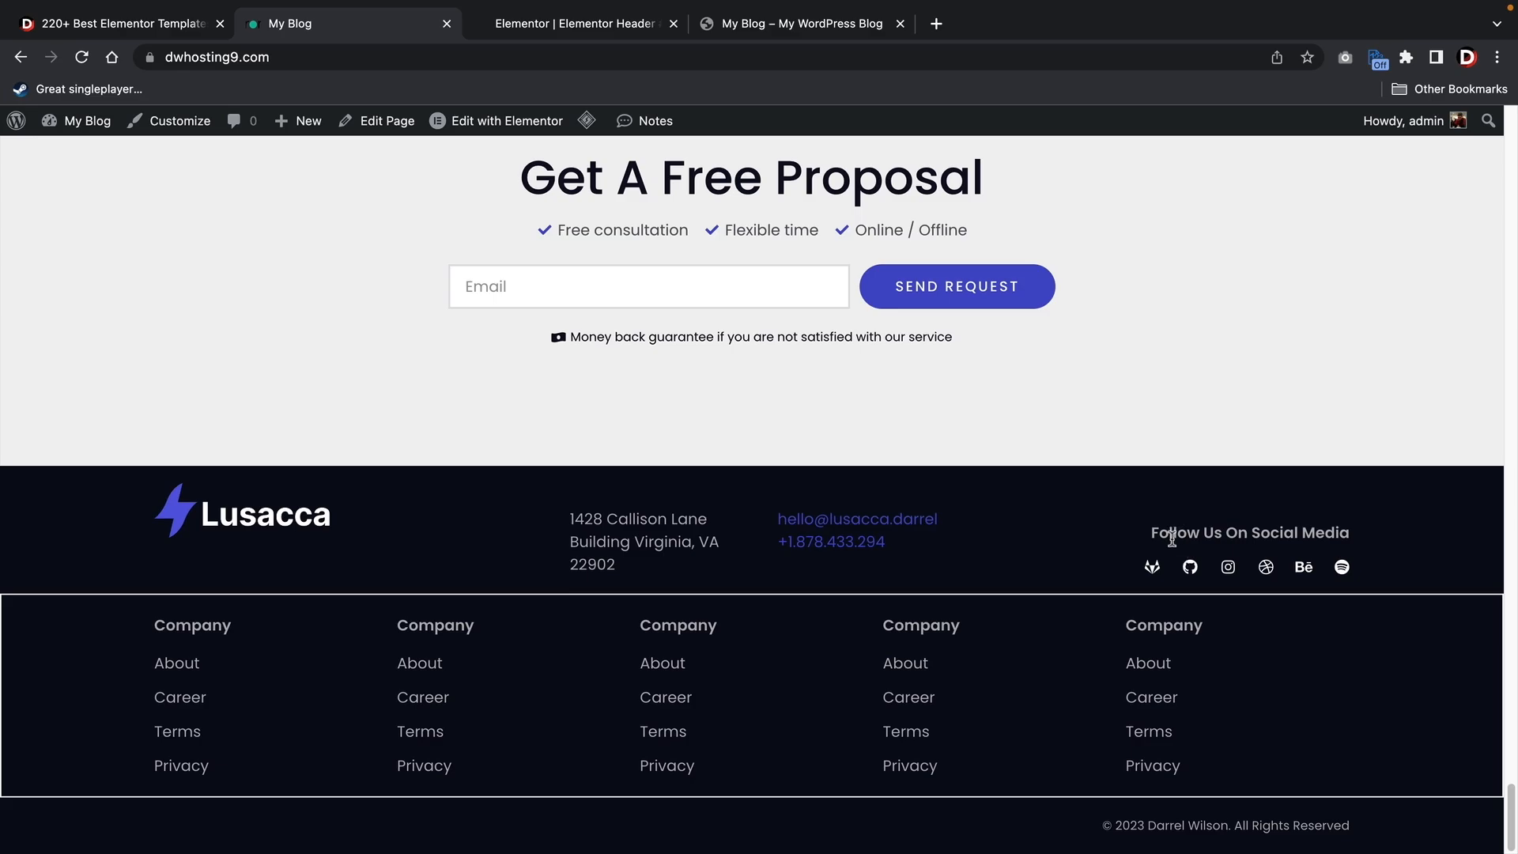
left_click(561, 31)
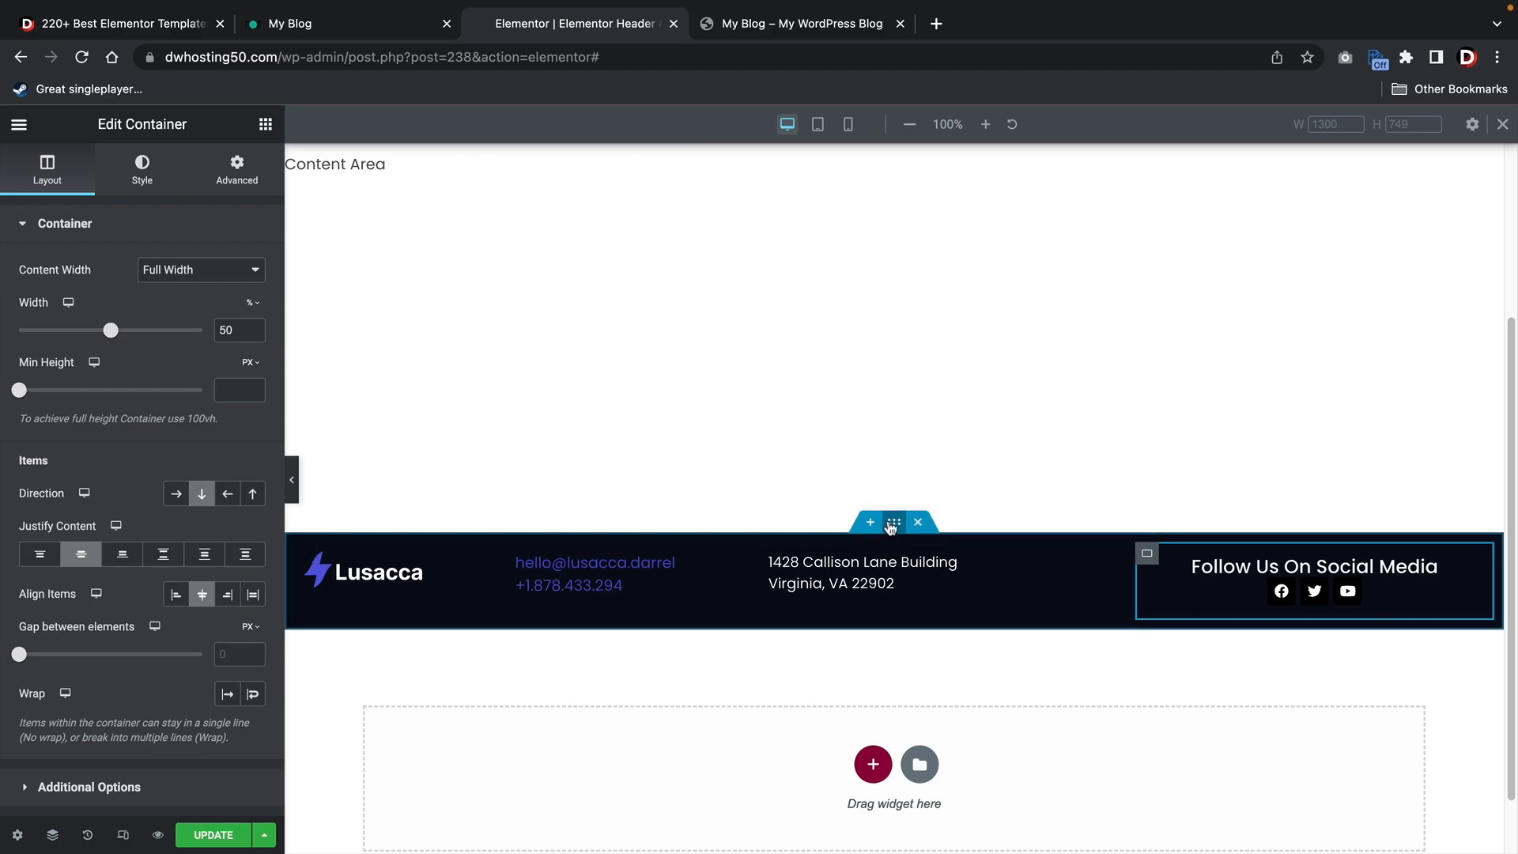
left_click(143, 168)
left_click(233, 188)
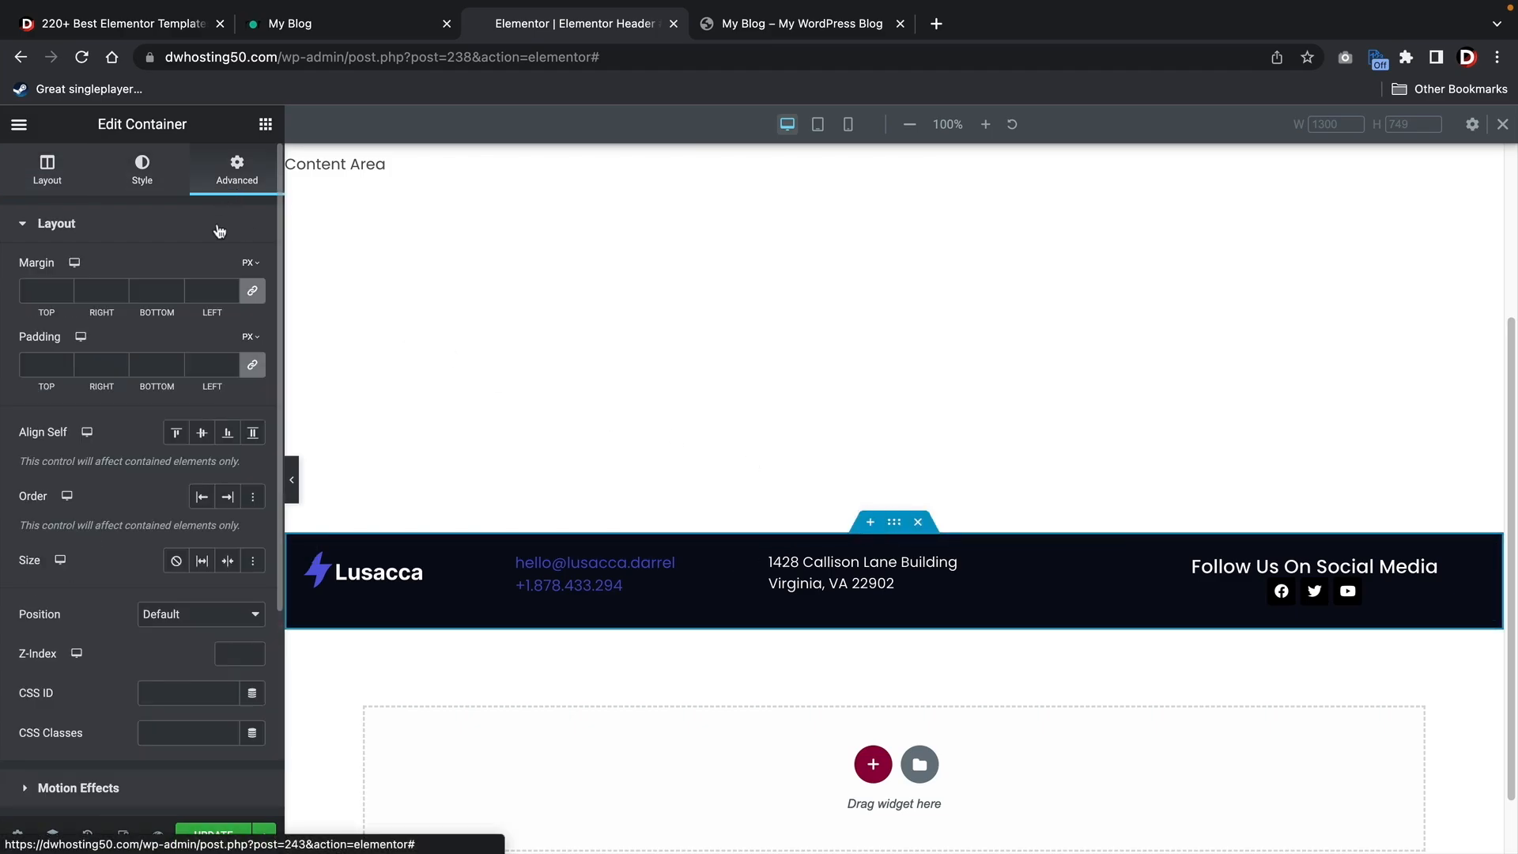
left_click(62, 368)
left_click_drag(49, 366, 5, 376)
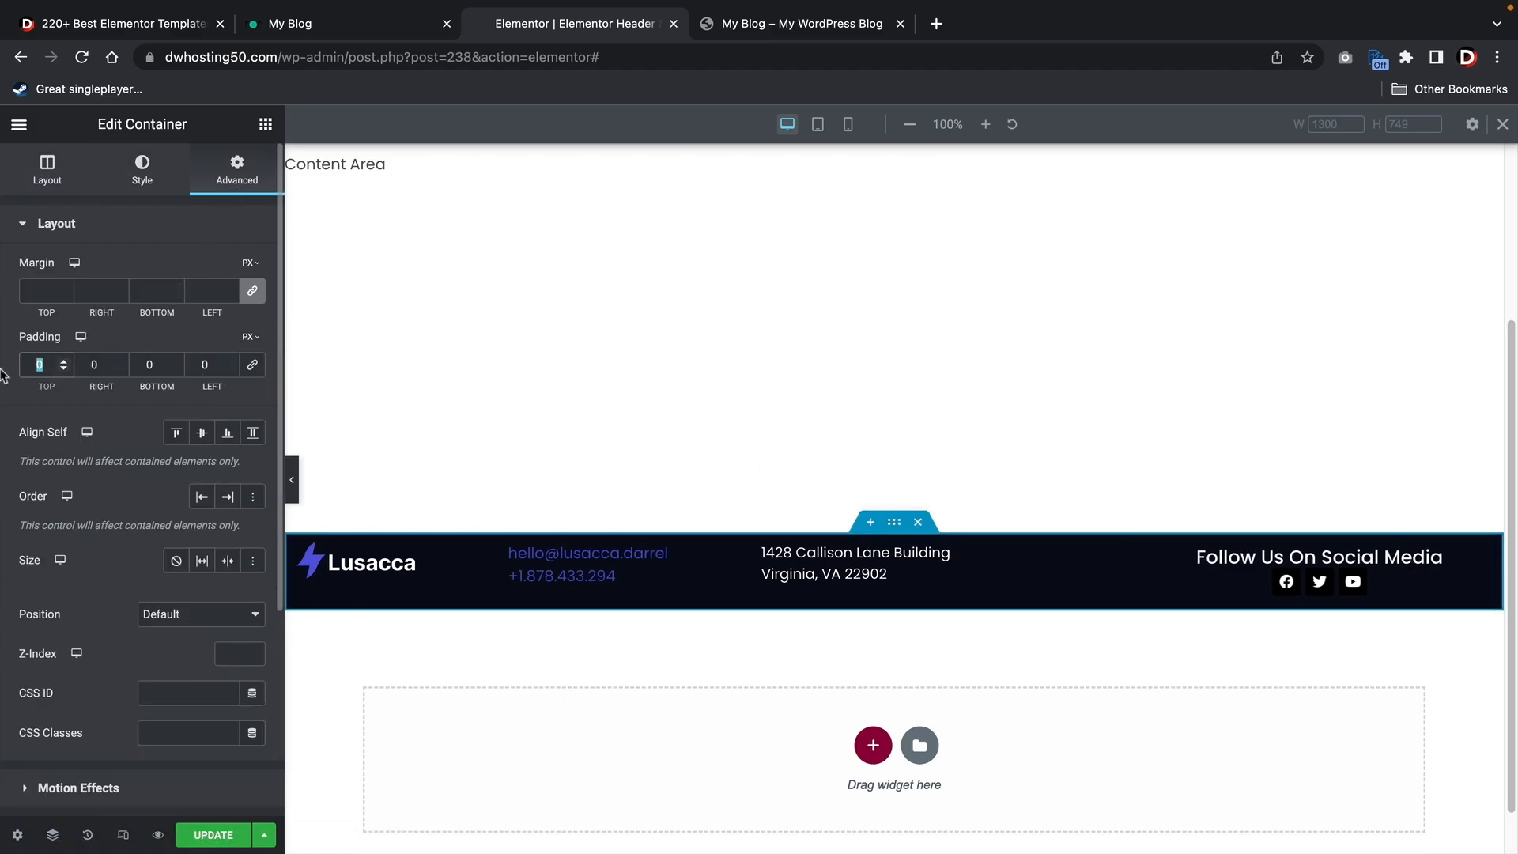
type("15")
double_click(158, 360)
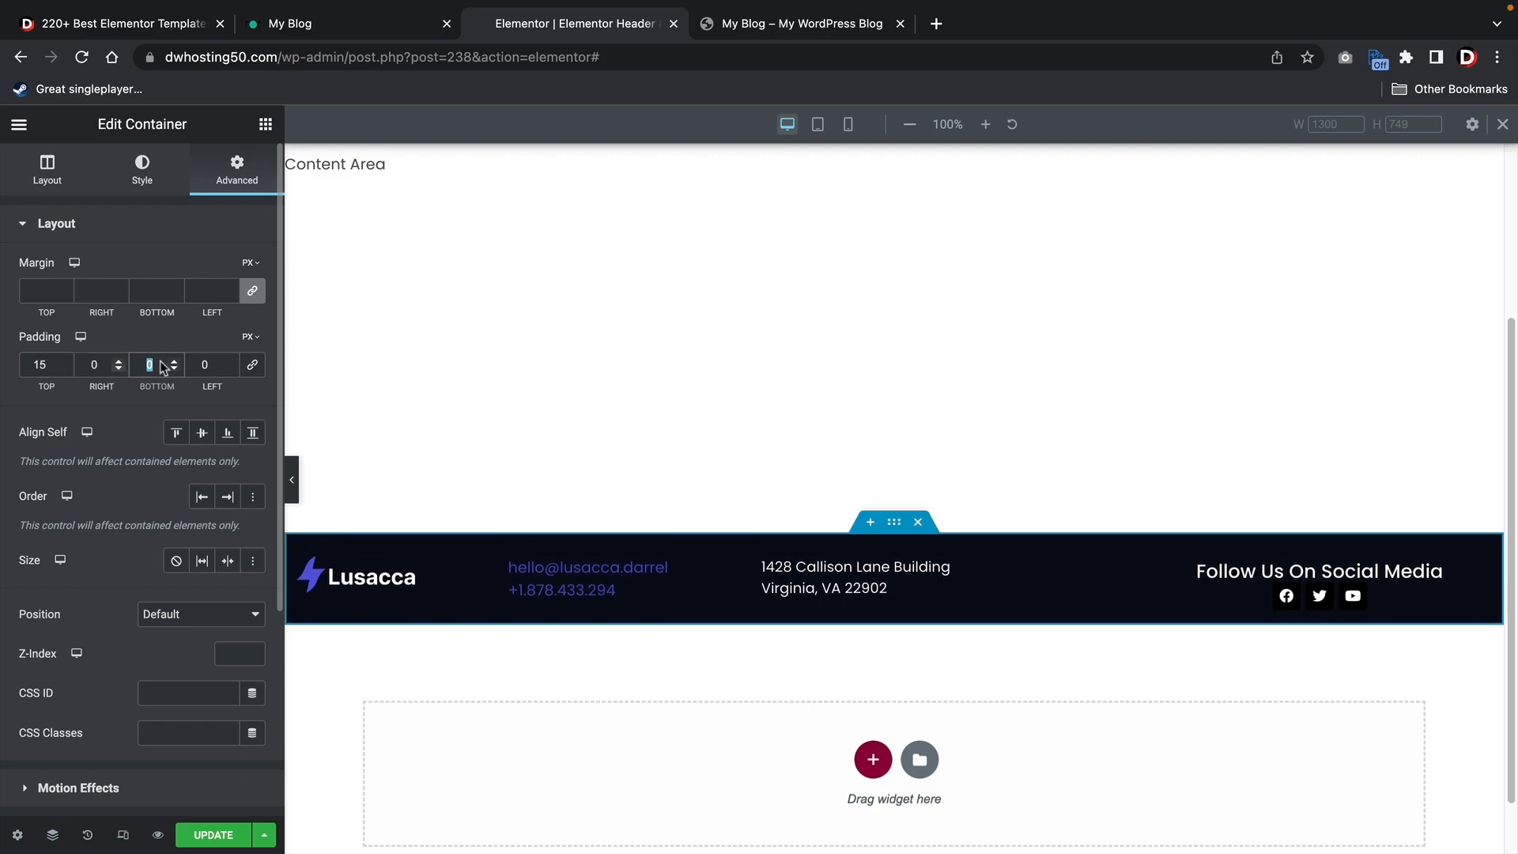
type("15")
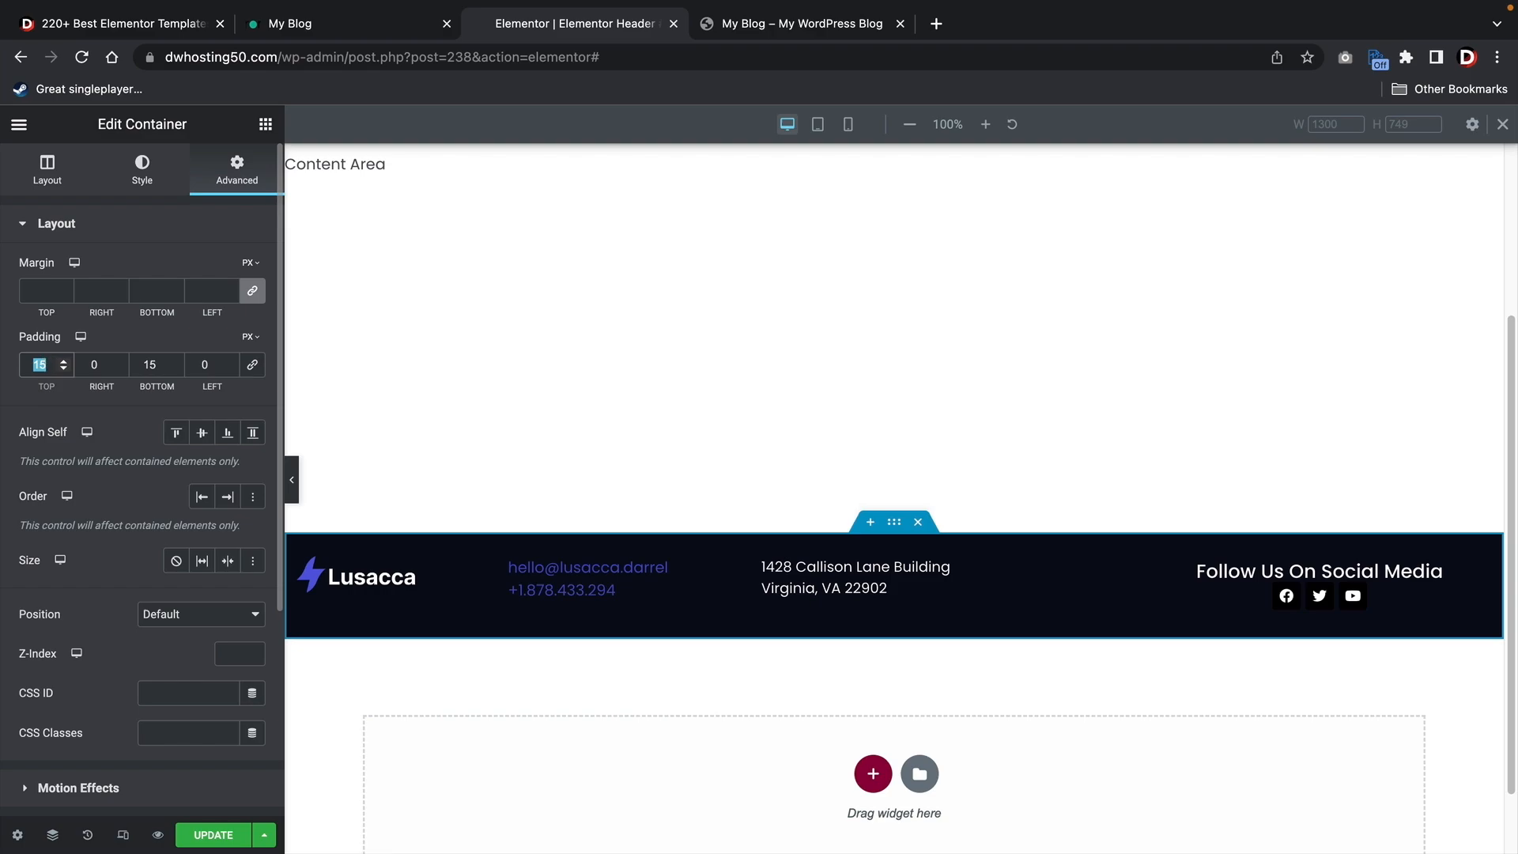
Increase the footer row container's top and bottom padding to 20 px each
type("20")
key("Tab")
key("Tab")
type("20")
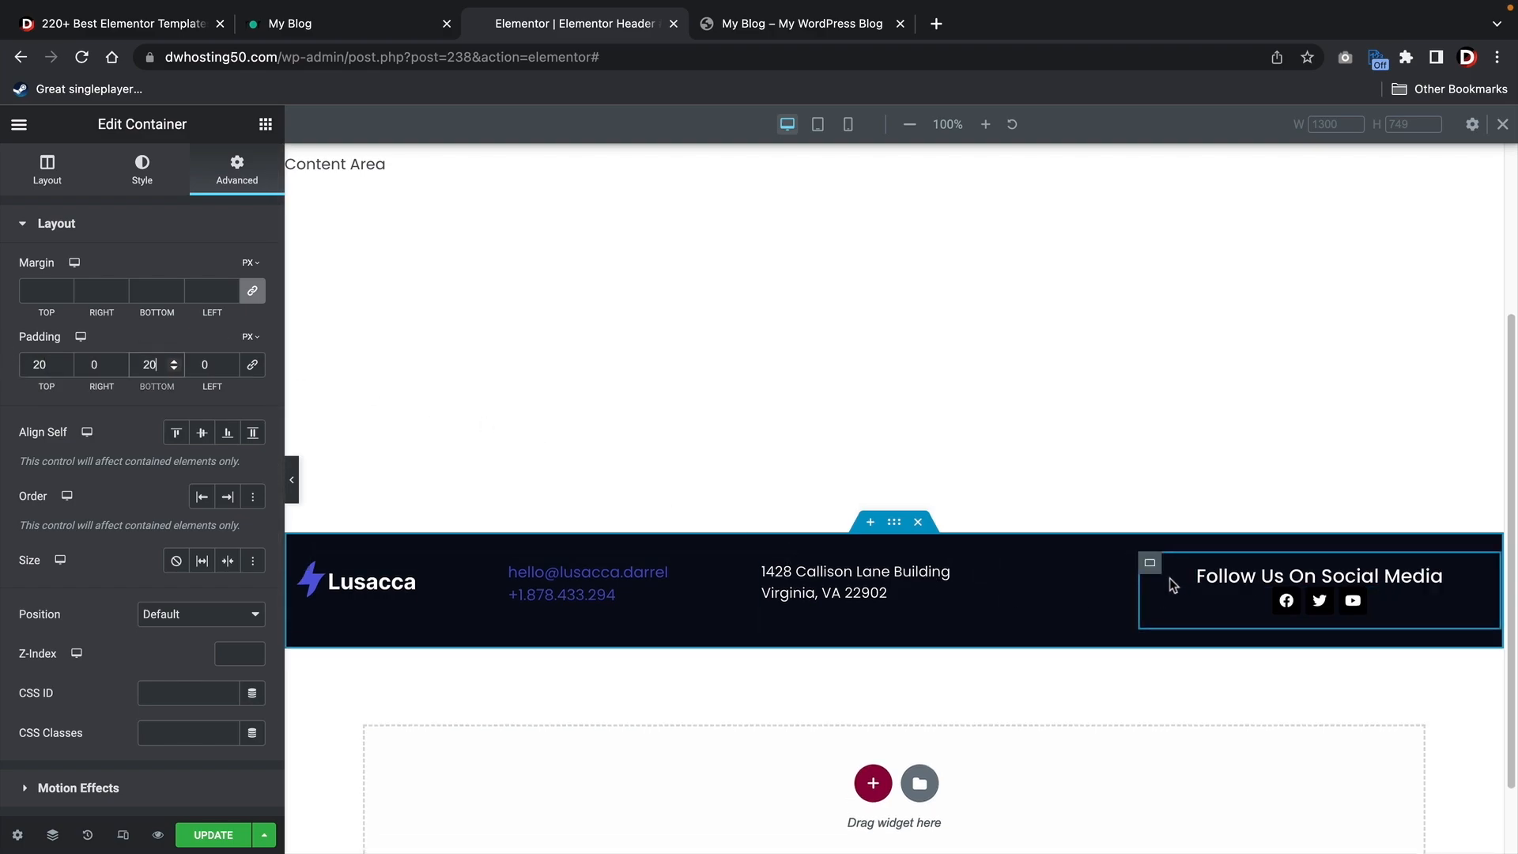
scroll(1092, 662, "down", 1)
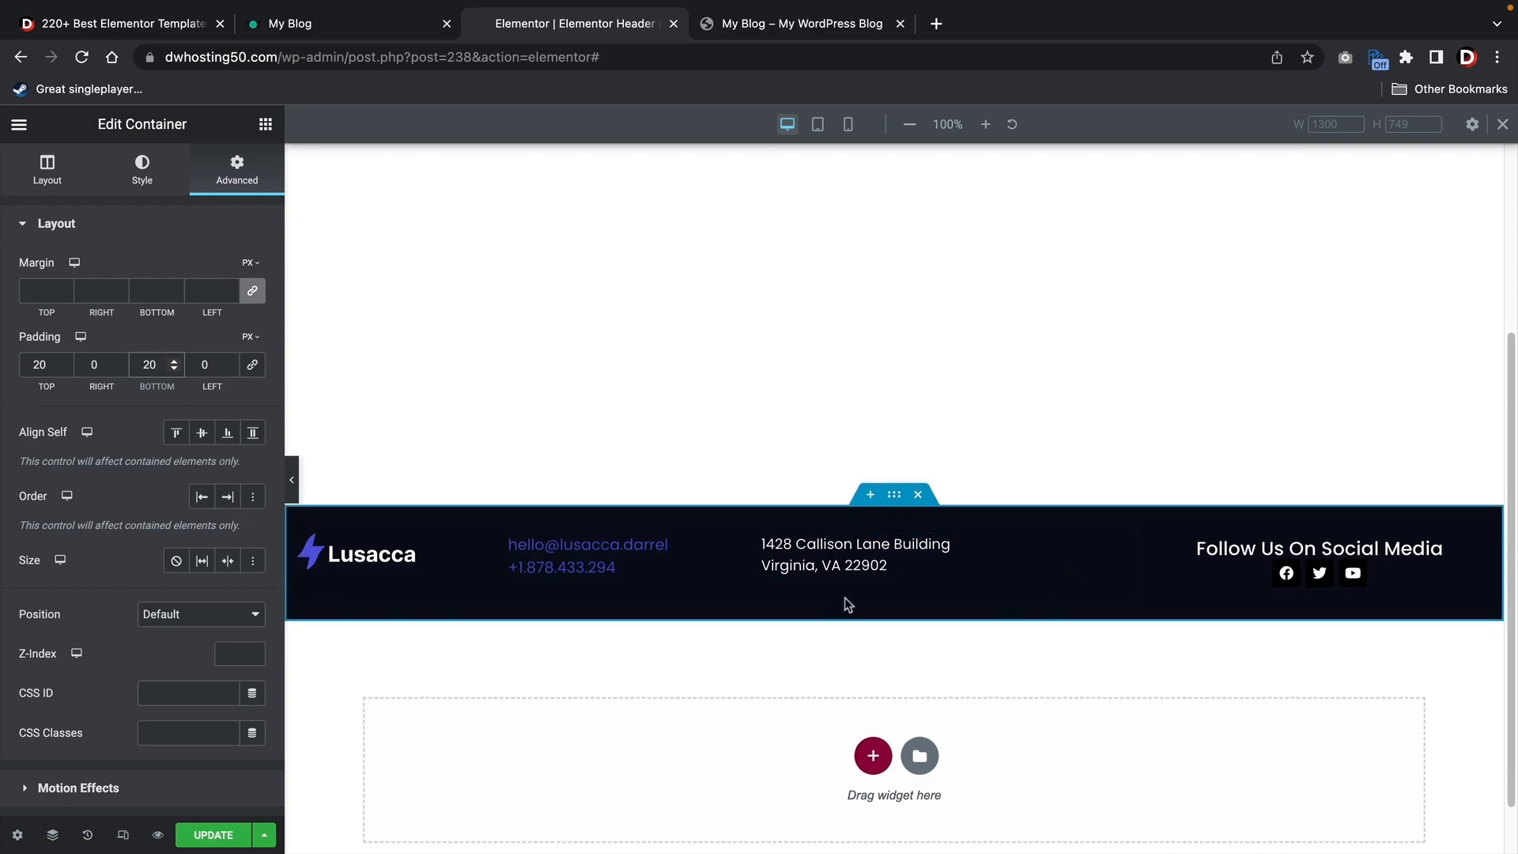
After checking the reference footer, add a row-direction container below the first footer row and place a nested container inside it
left_click(332, 26)
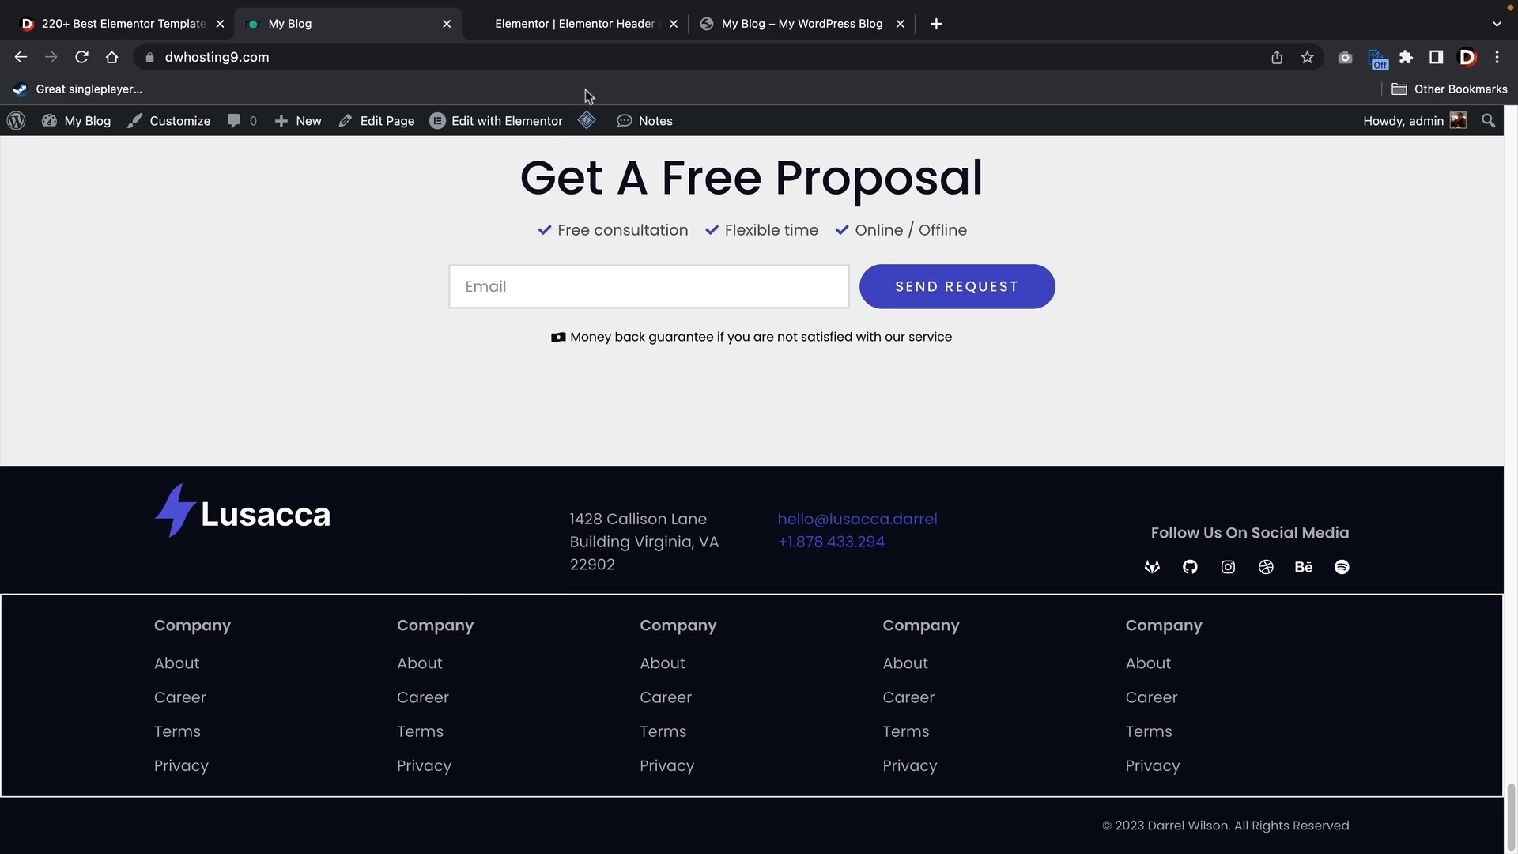
left_click(580, 26)
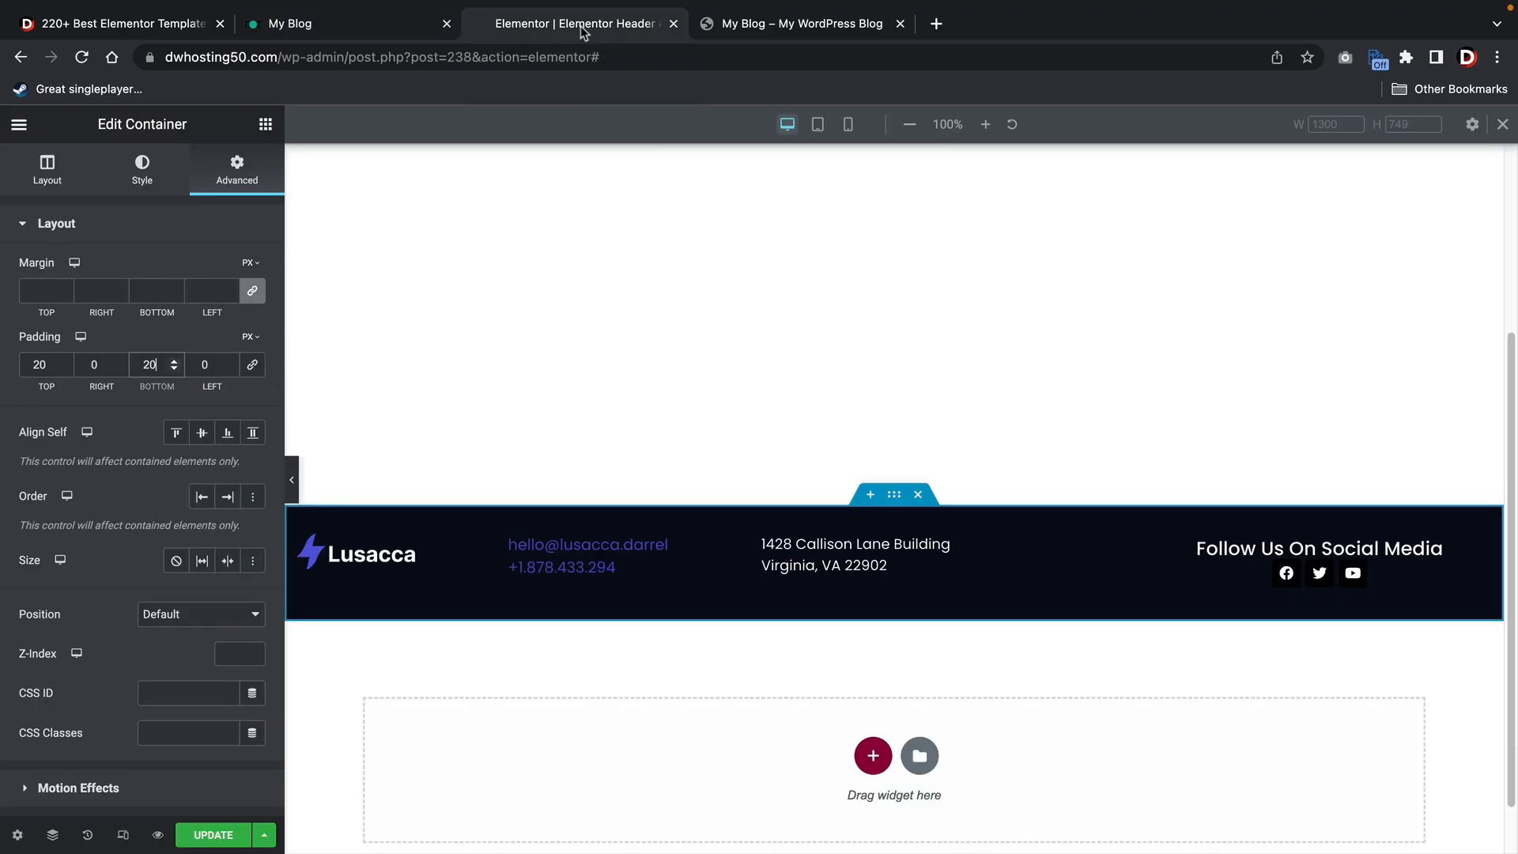
scroll(700, 517, "down", 1)
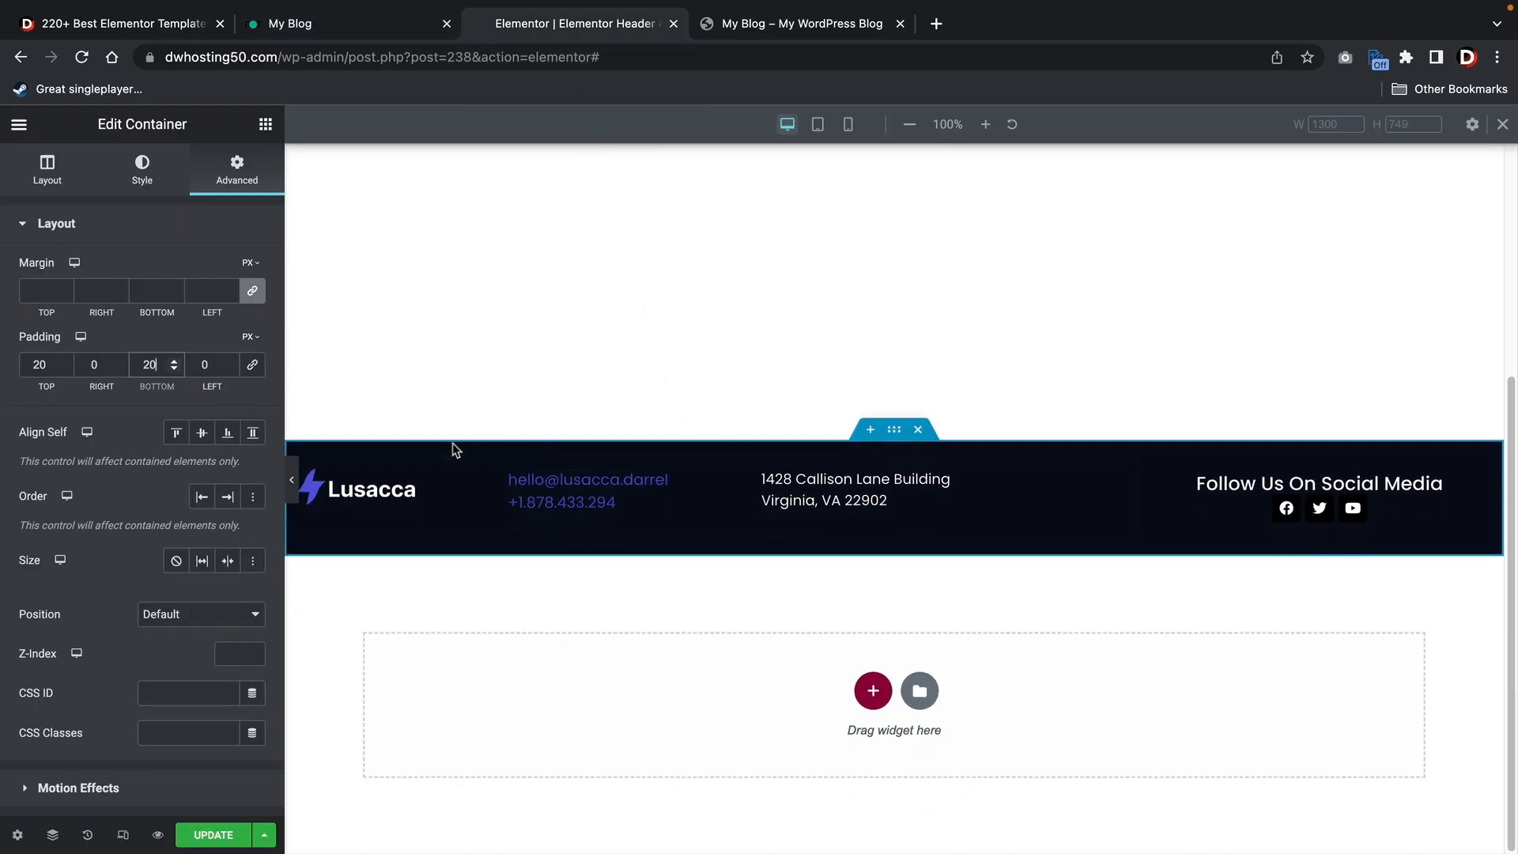
left_click(265, 126)
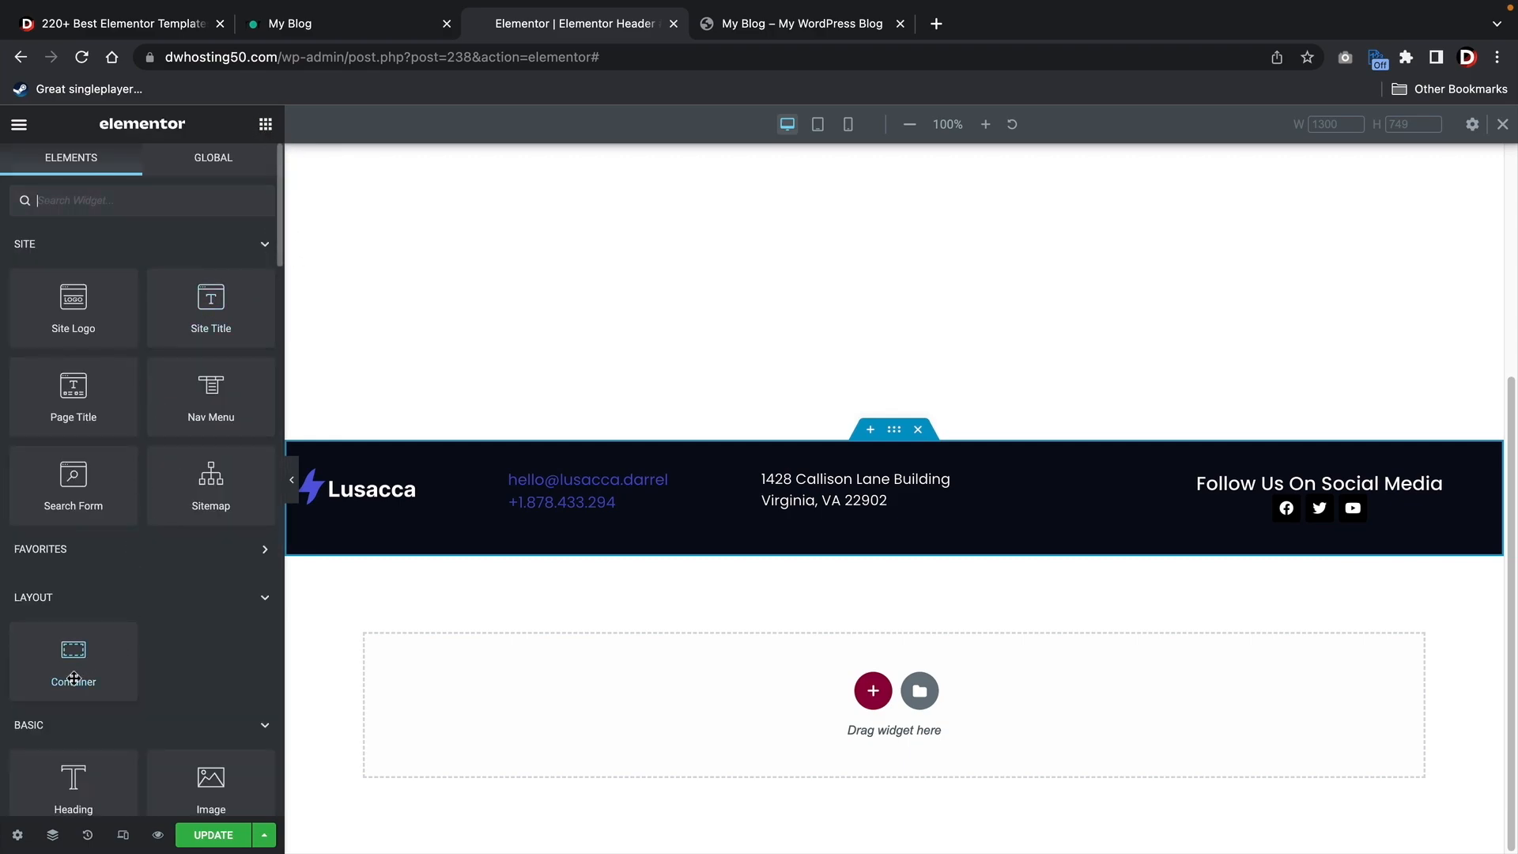
left_click(872, 690)
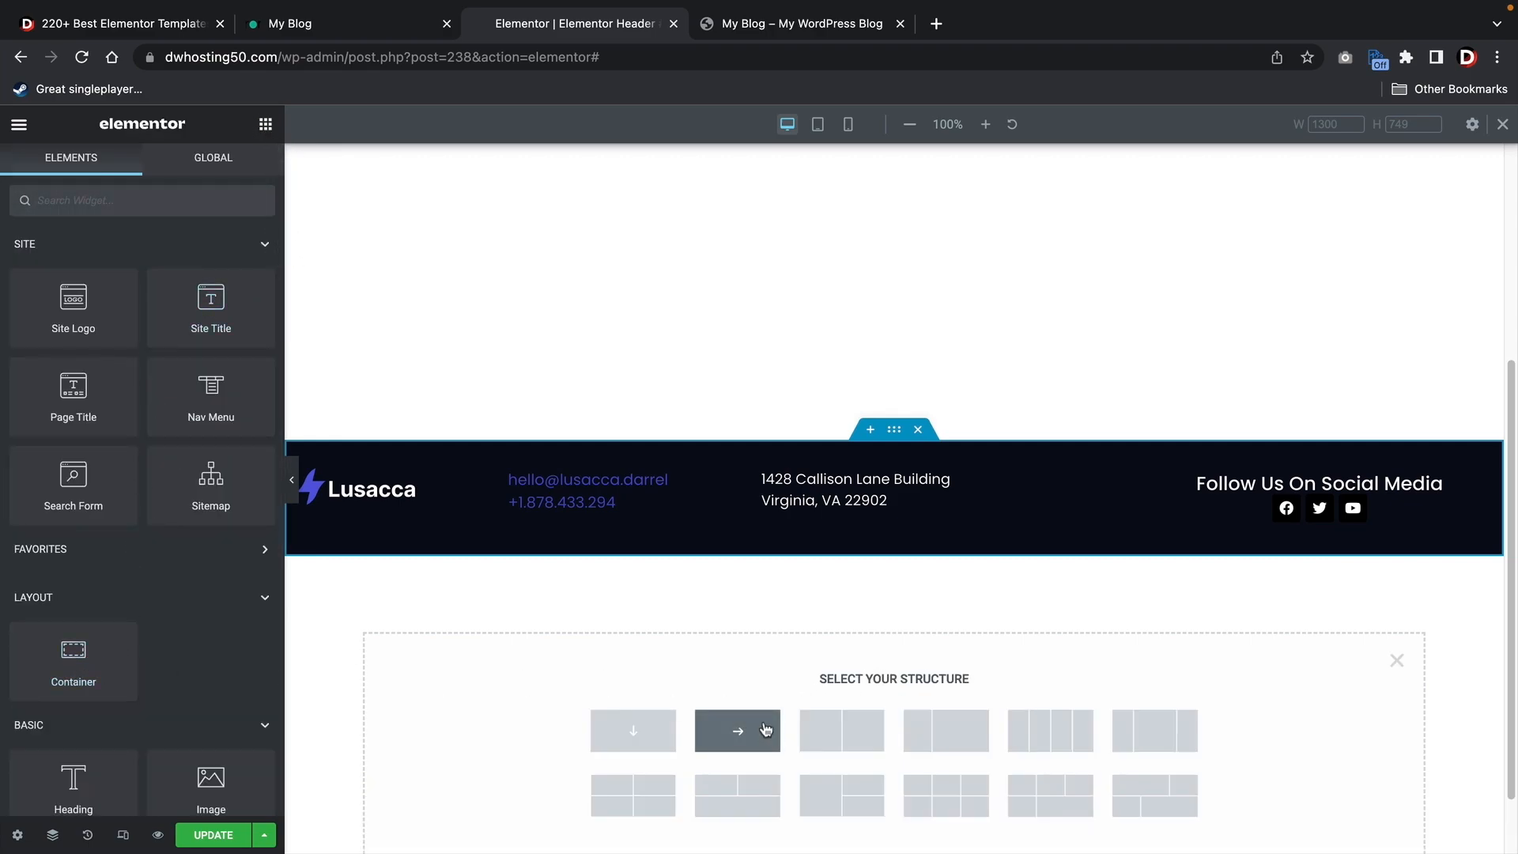
scroll(755, 630, "down", 1)
left_click(737, 668)
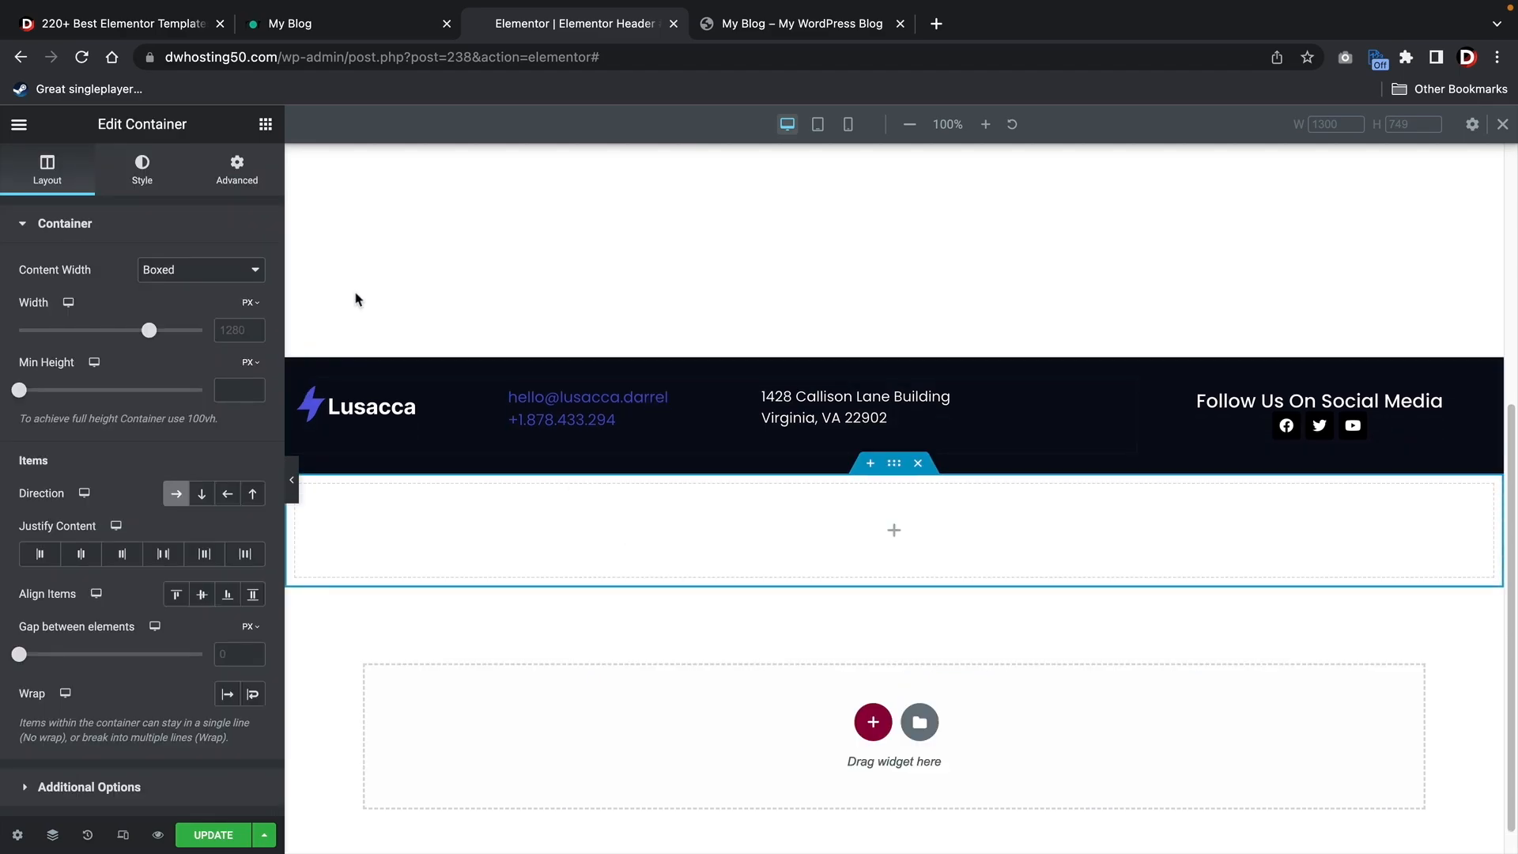
left_click(265, 125)
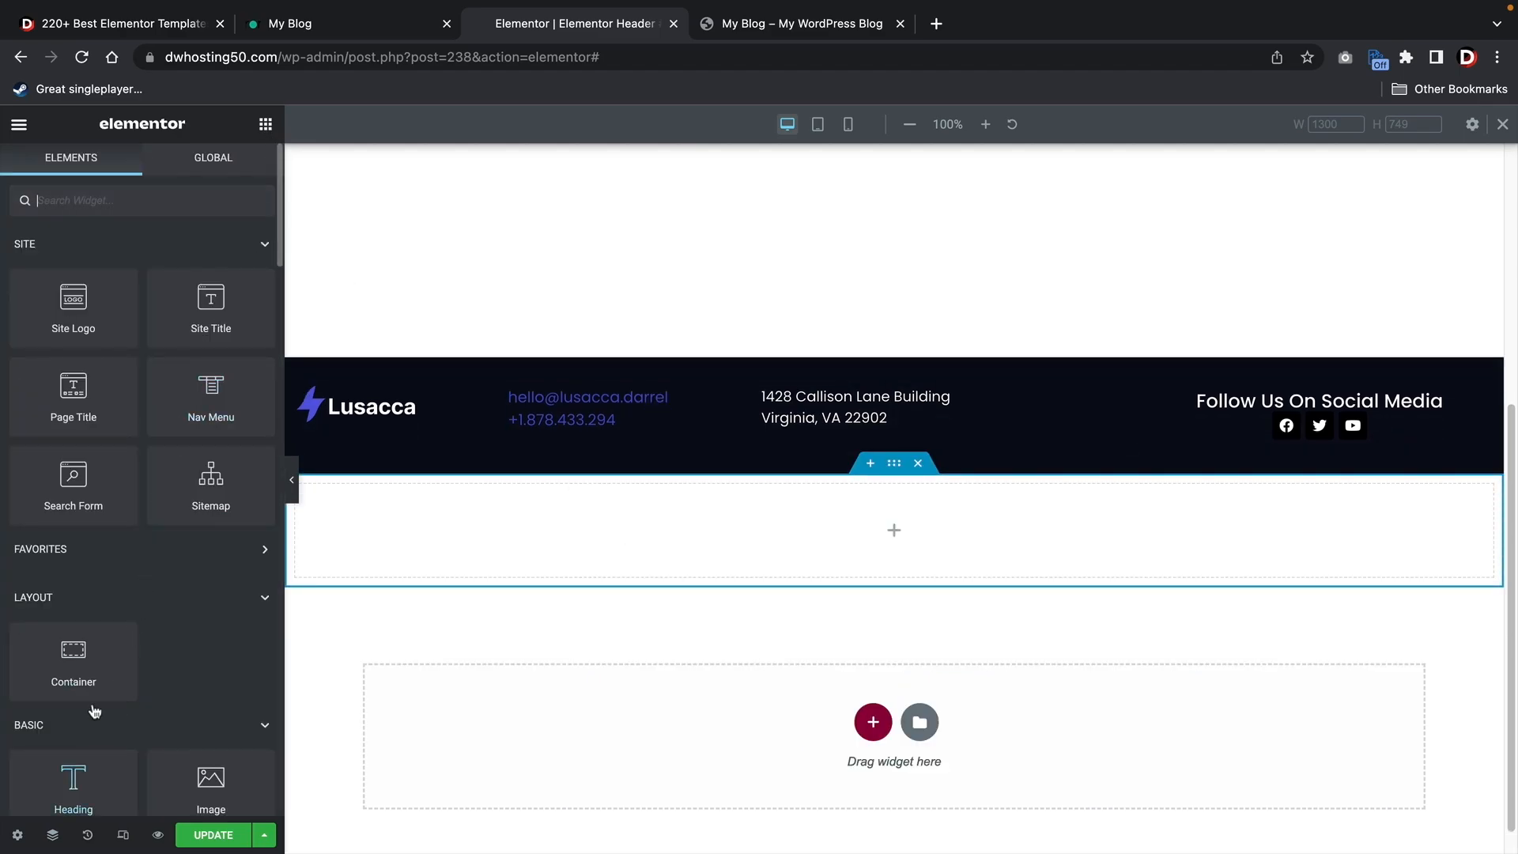
left_click_drag(83, 666, 487, 528)
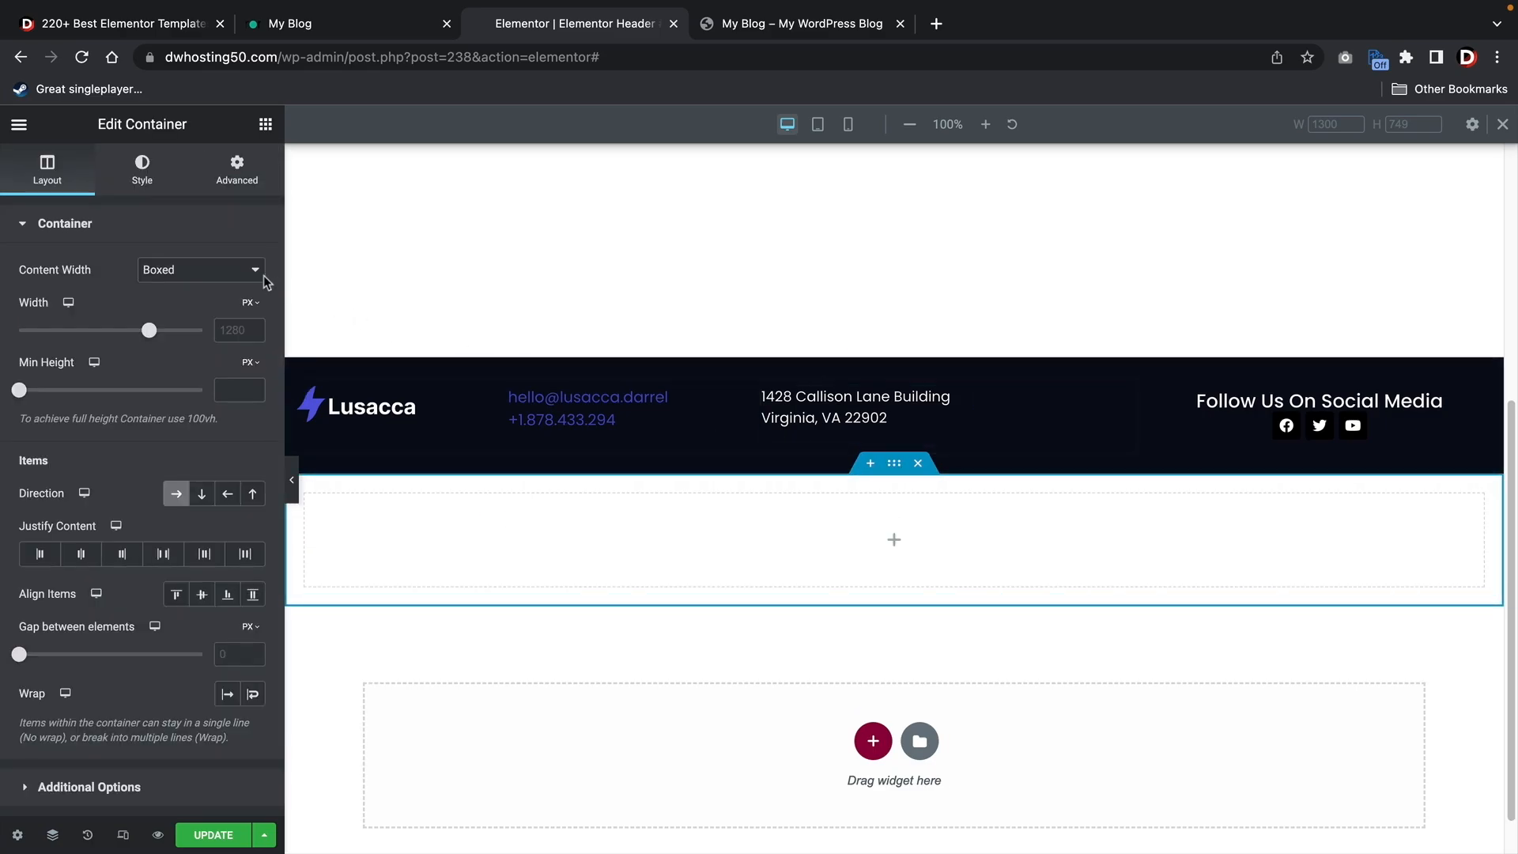
Set the new outer footer container's background type to Classic and open its color picker
left_click(143, 167)
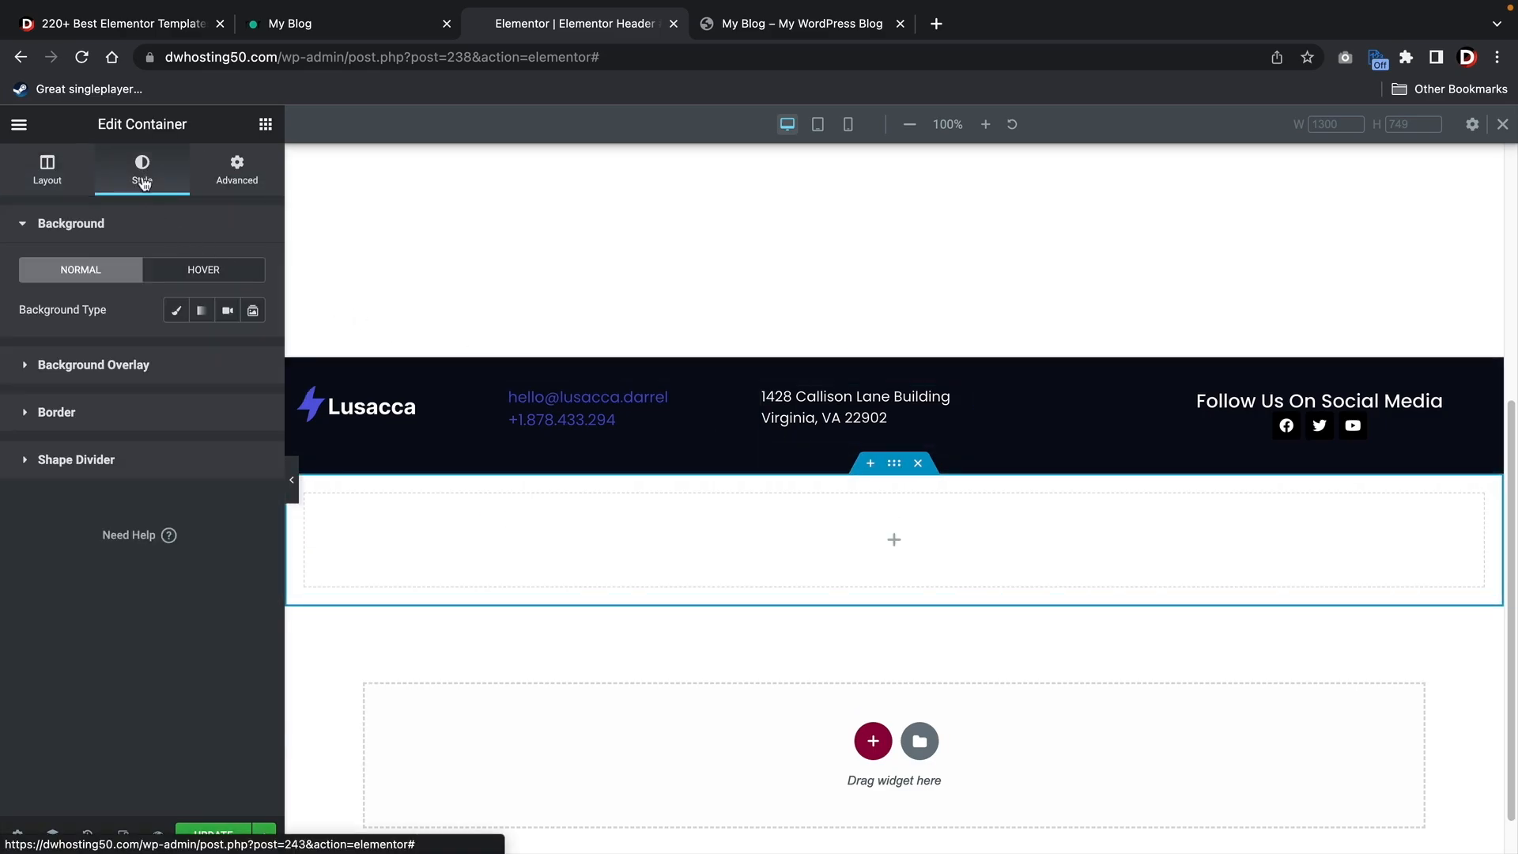
left_click(176, 310)
left_click(253, 349)
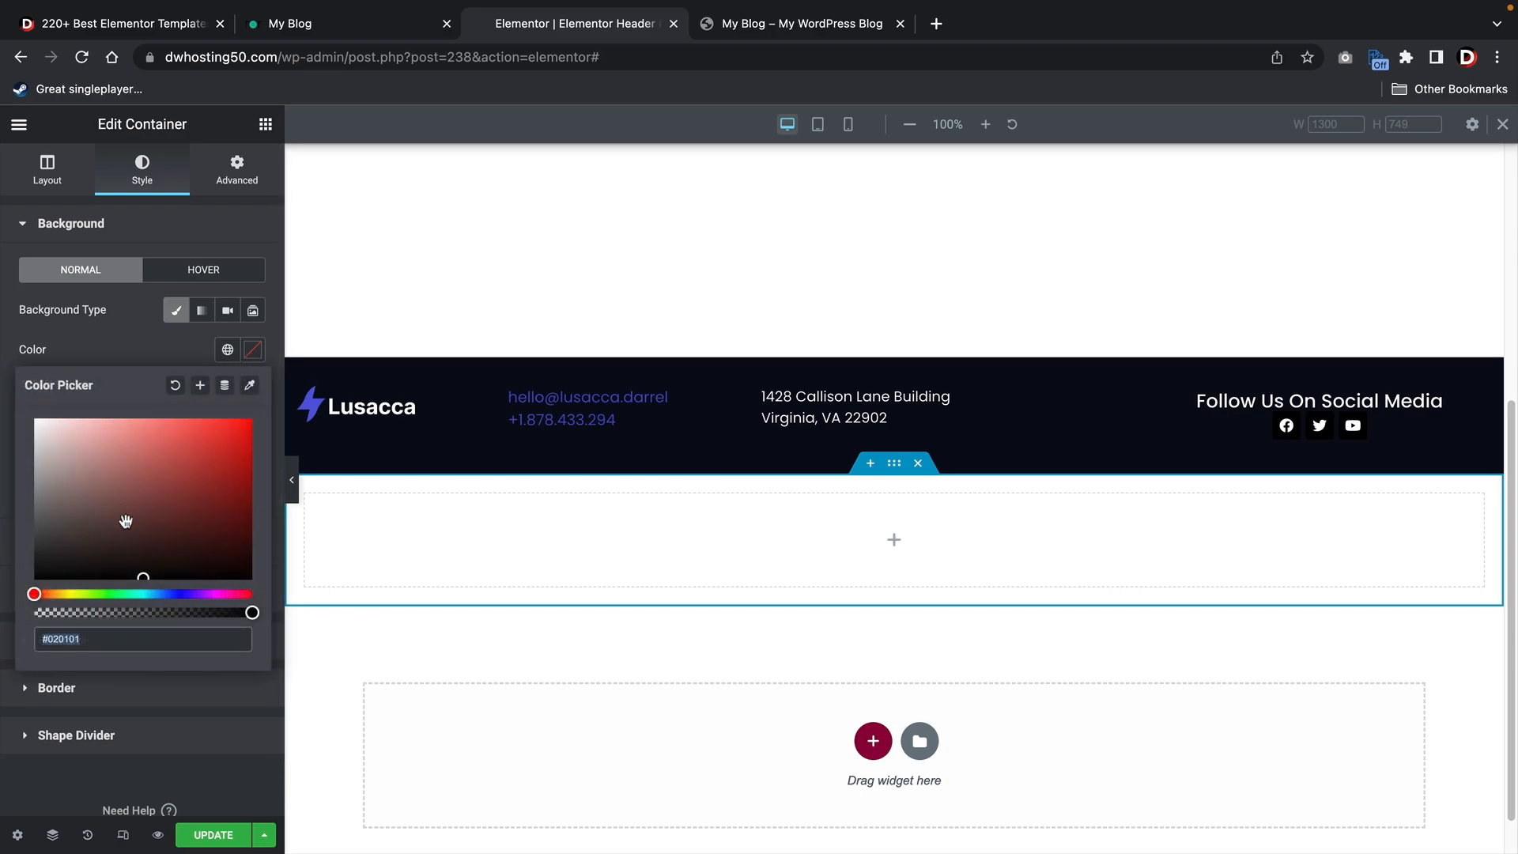
right_click(60, 640)
left_click(91, 627)
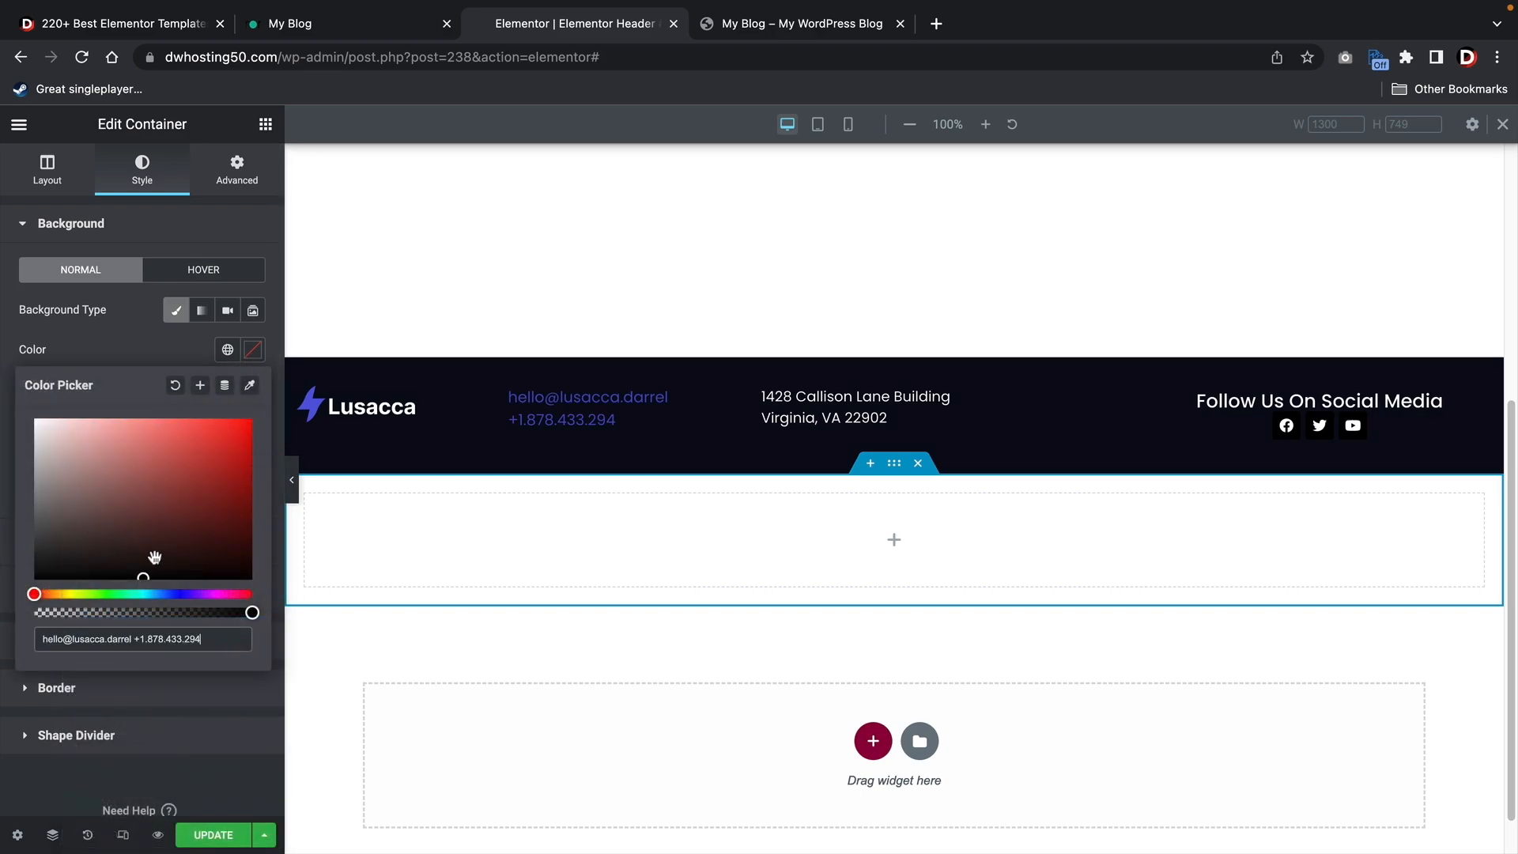
triple_click(167, 640)
key("BackSpace")
Copy the first footer row's background color #080918 and apply it to the outer container below
left_click(891, 358)
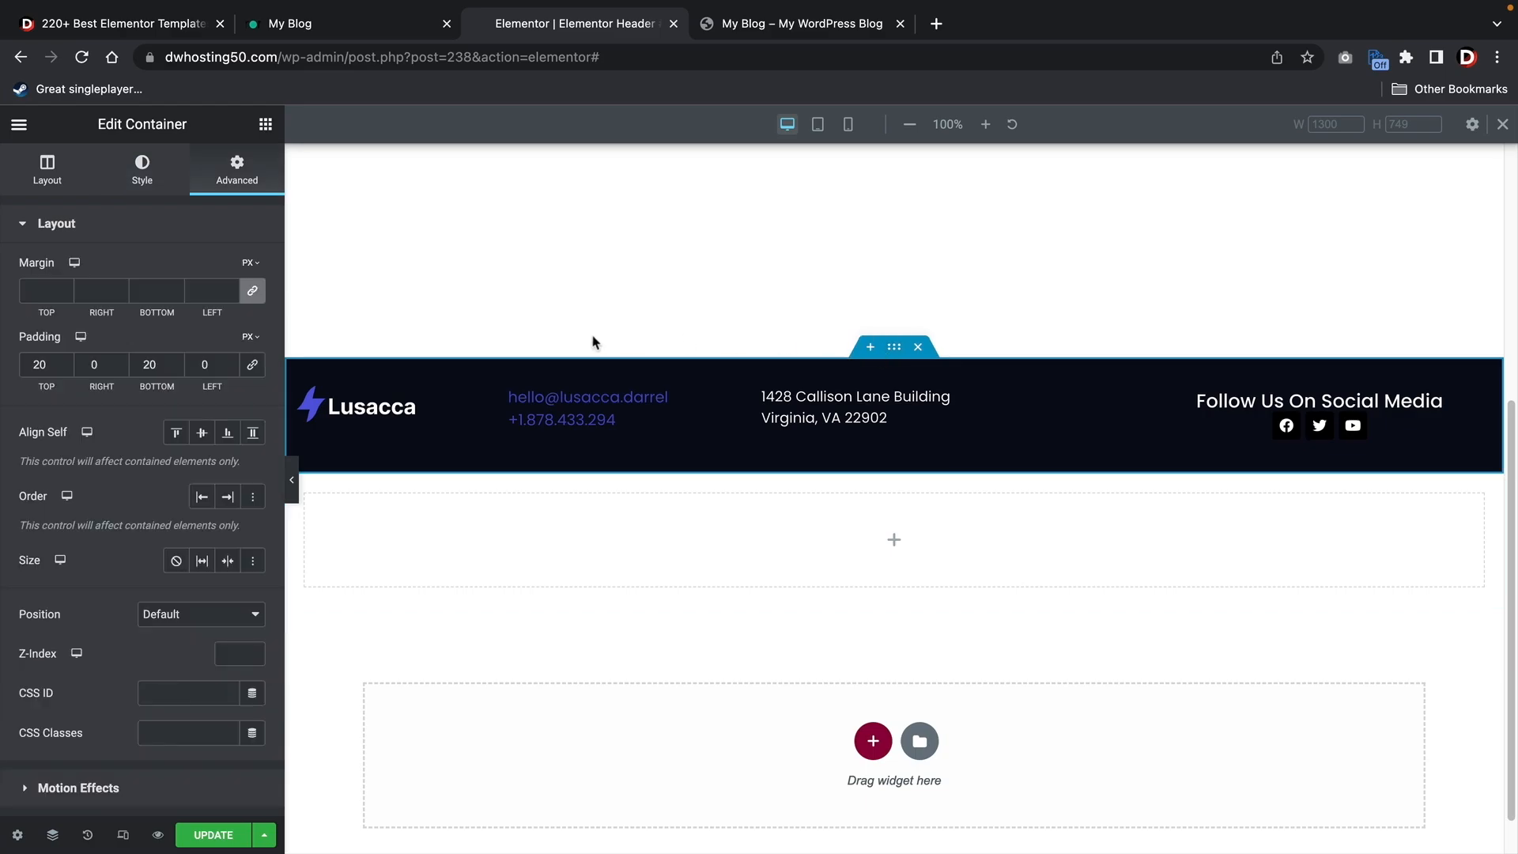
left_click(142, 170)
left_click(252, 349)
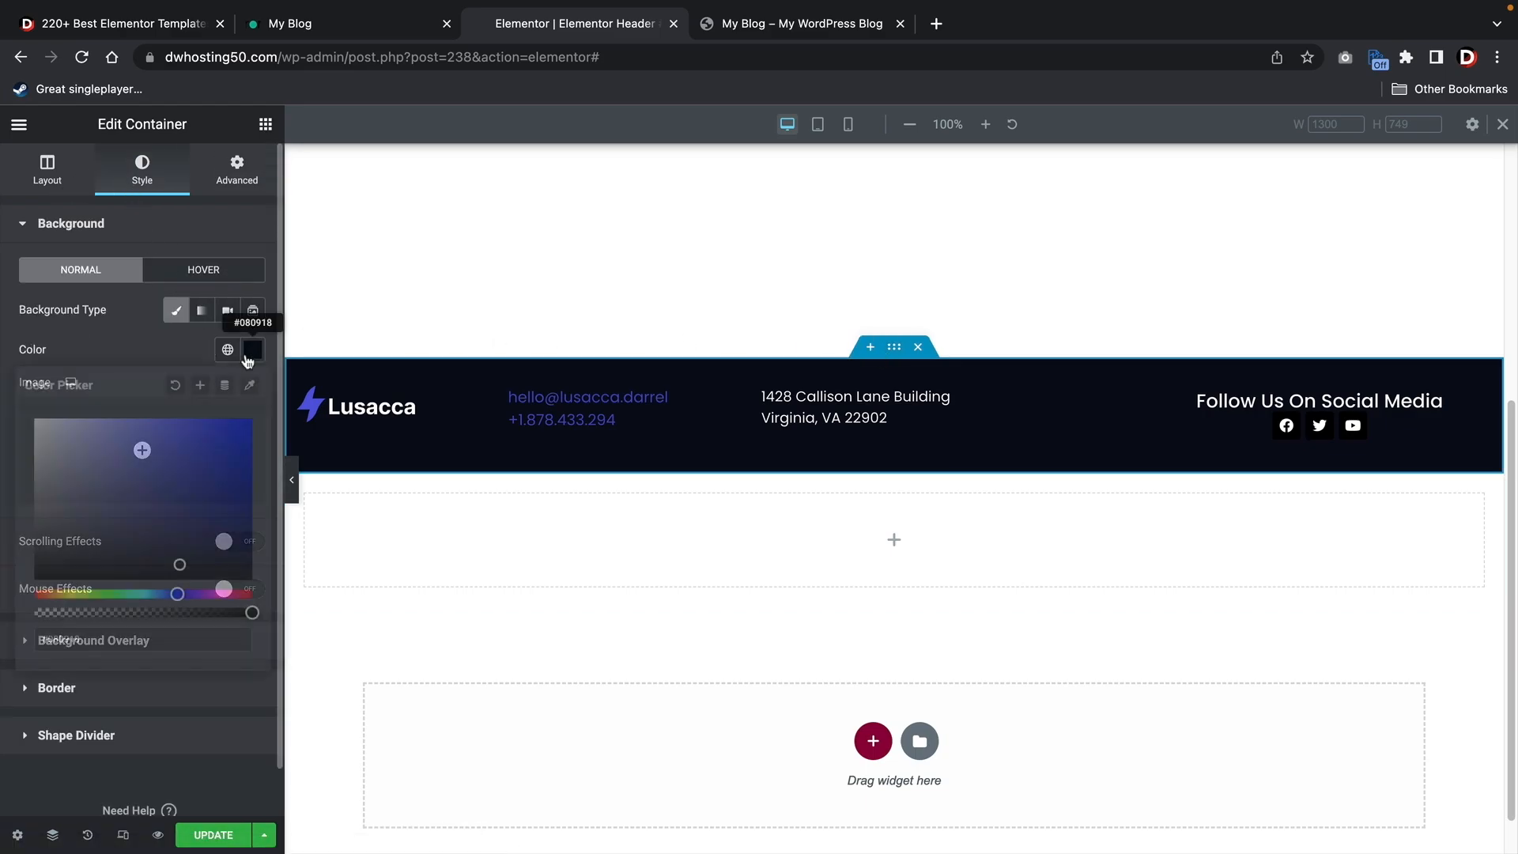
right_click(63, 639)
left_click(97, 611)
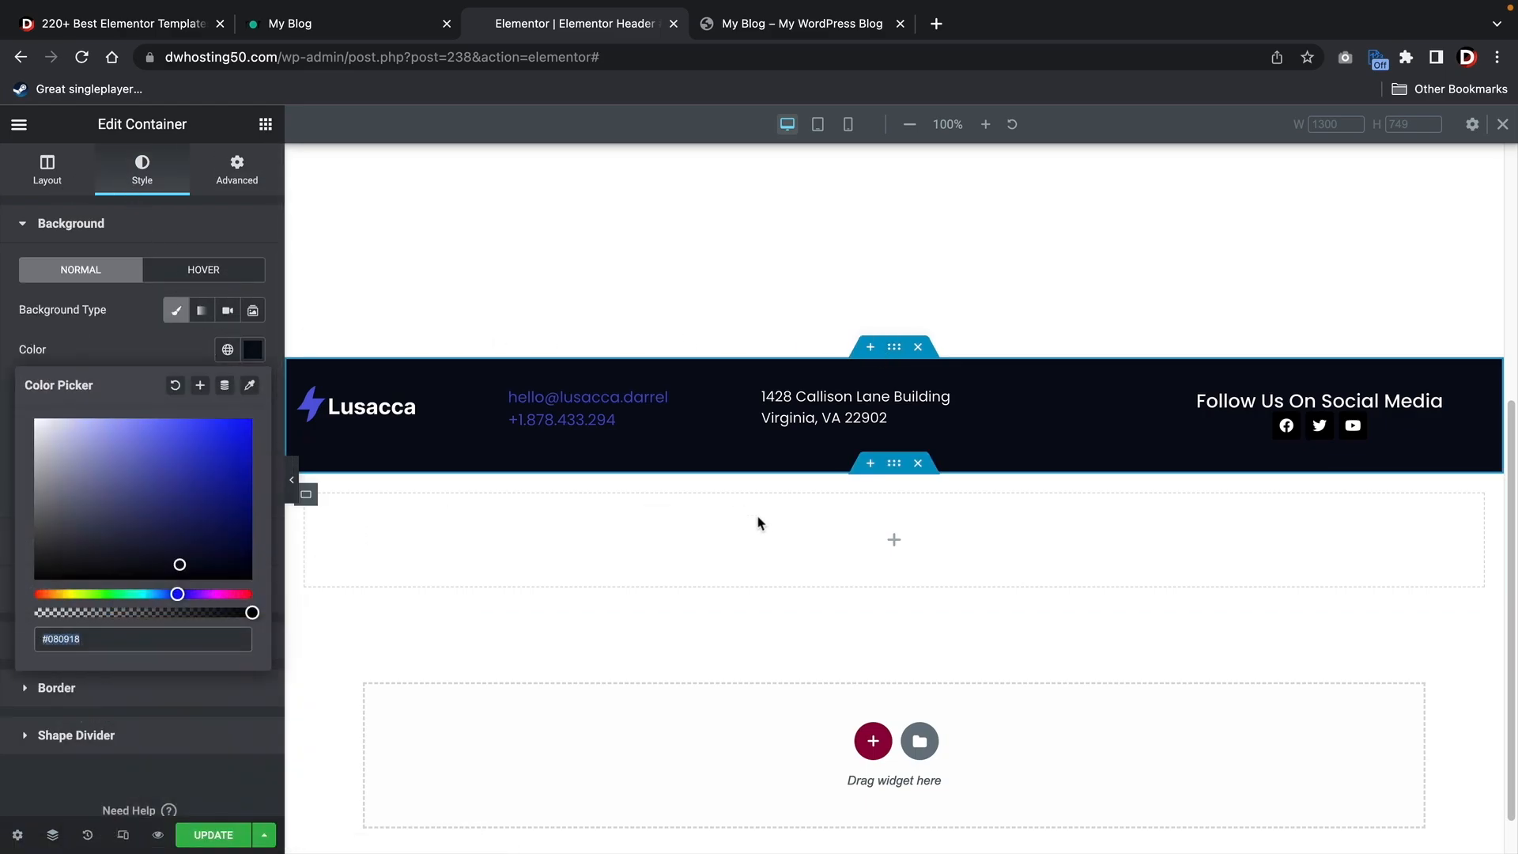
left_click(891, 474)
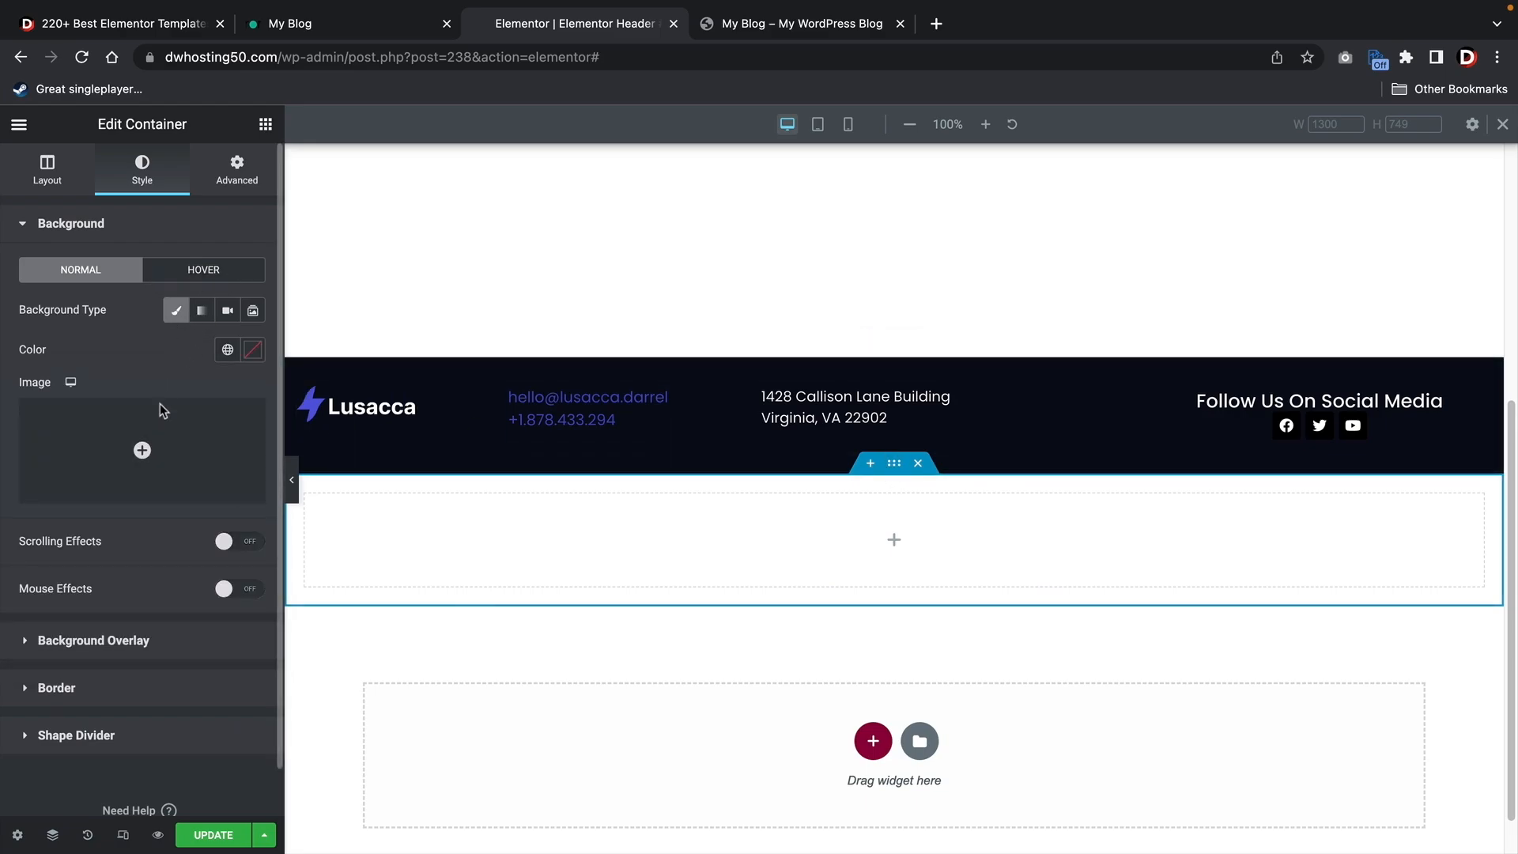
left_click(252, 349)
right_click(68, 642)
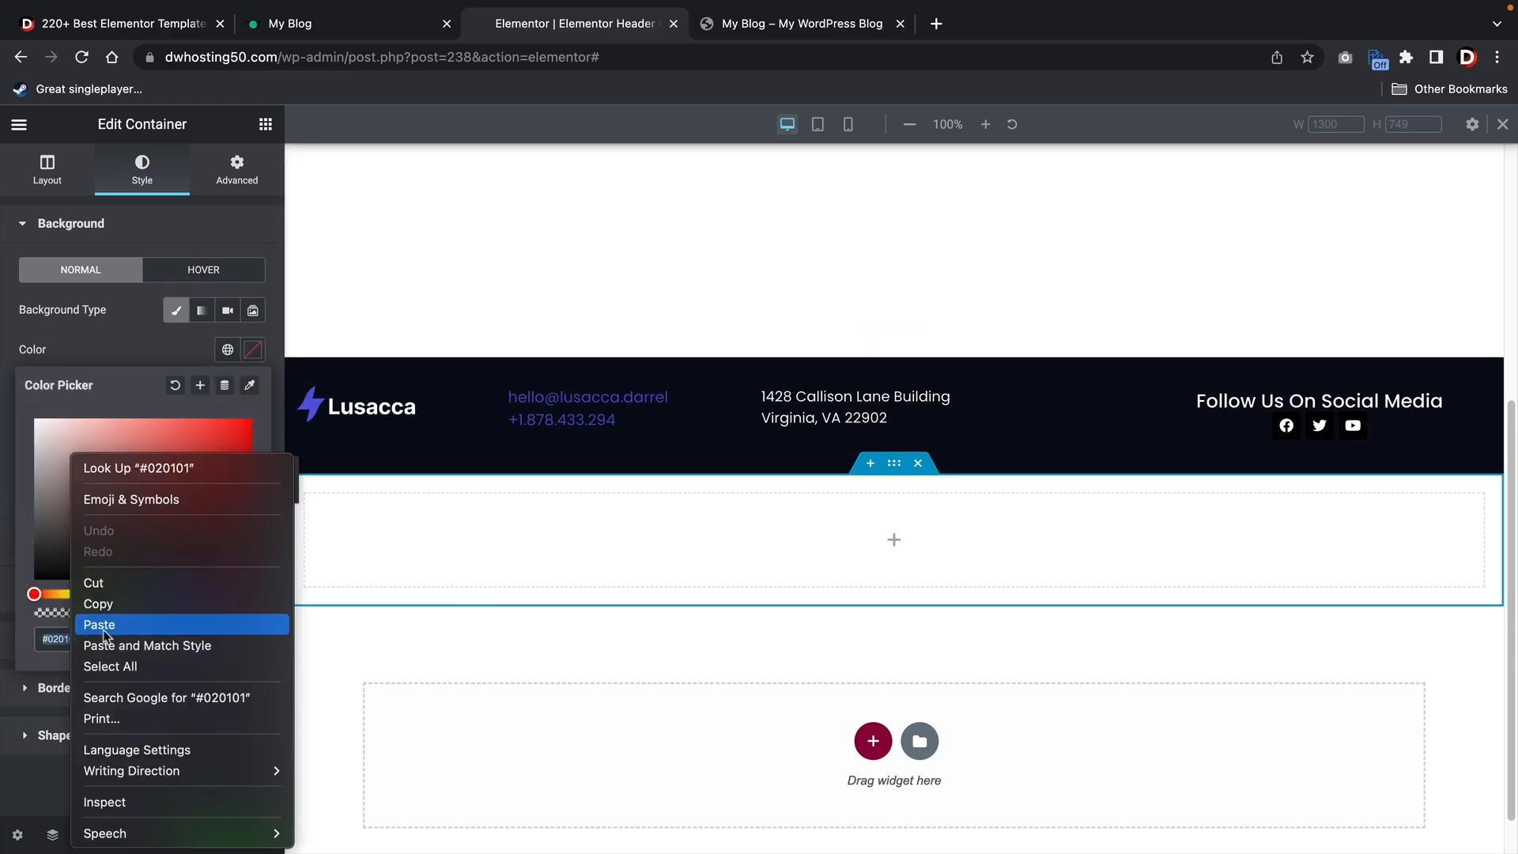
left_click(101, 622)
Find the Icon List widget by searching for "icon" and place it inside the second footer row's nested container
left_click(894, 539)
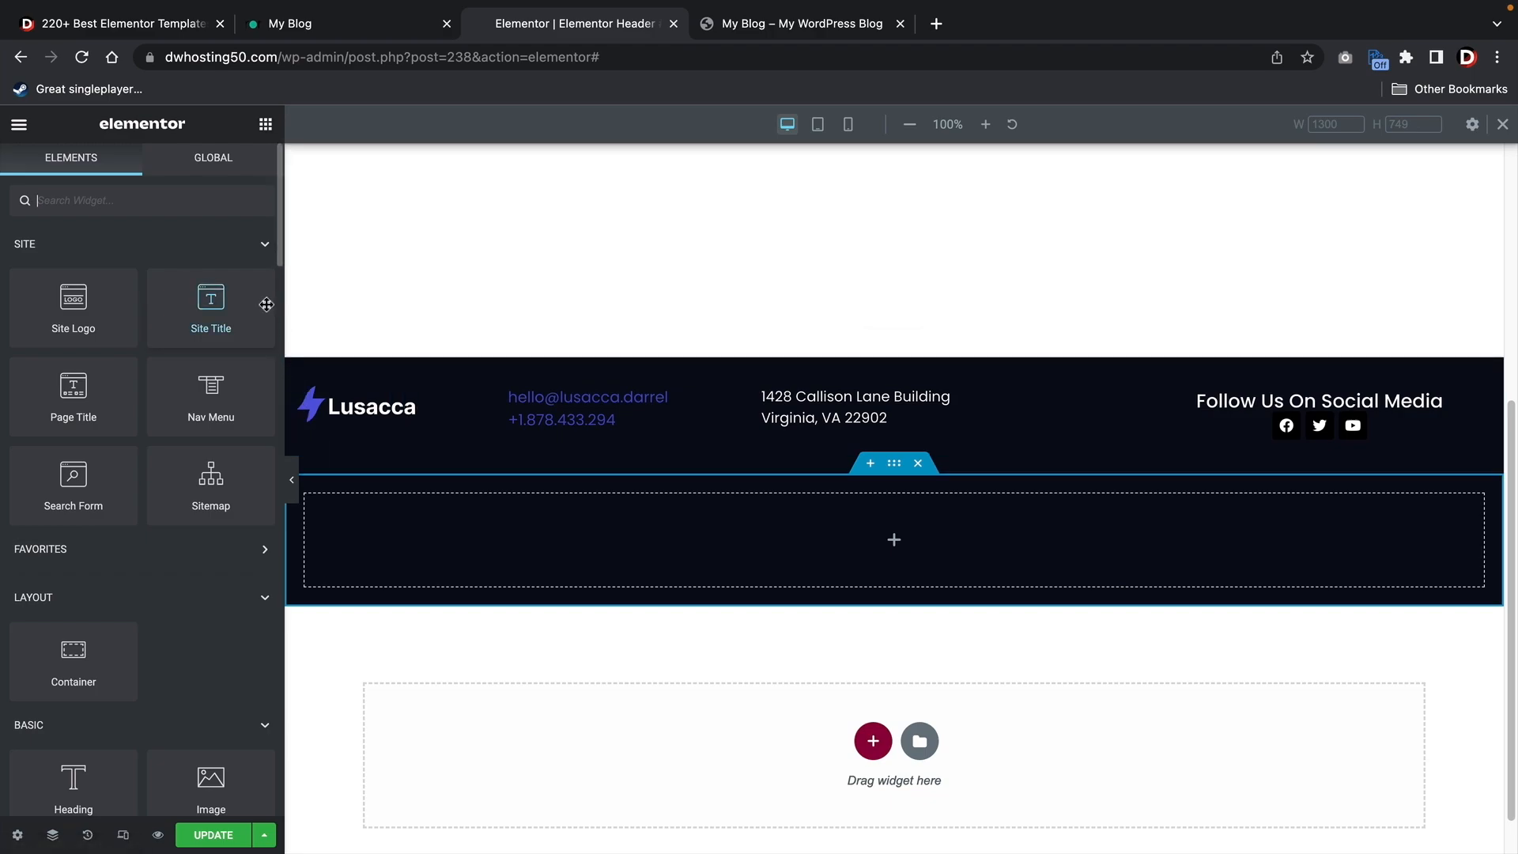
left_click(144, 202)
type("icon")
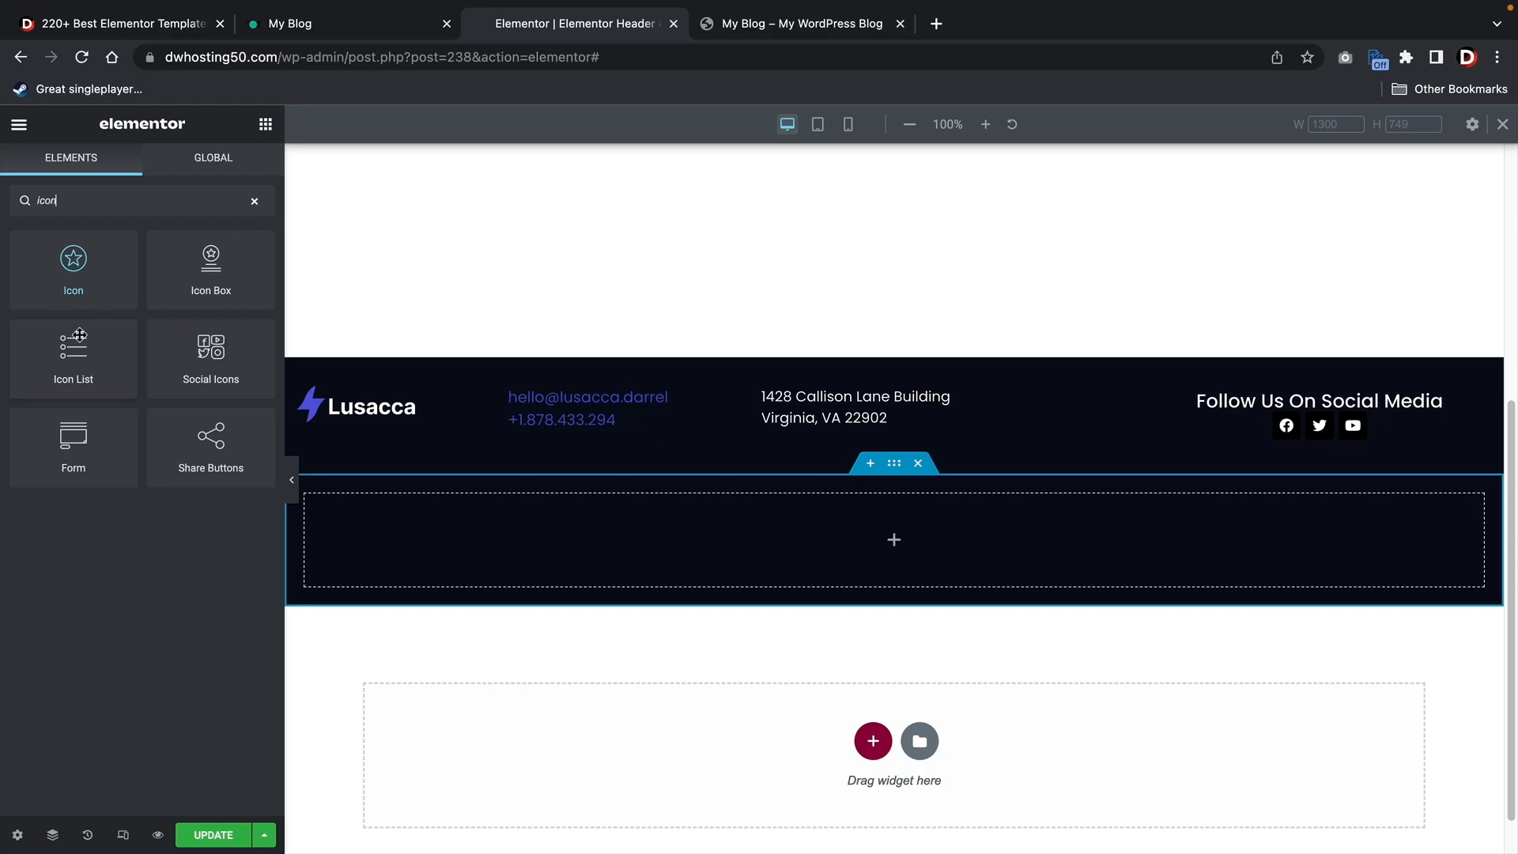
left_click_drag(73, 348, 502, 538)
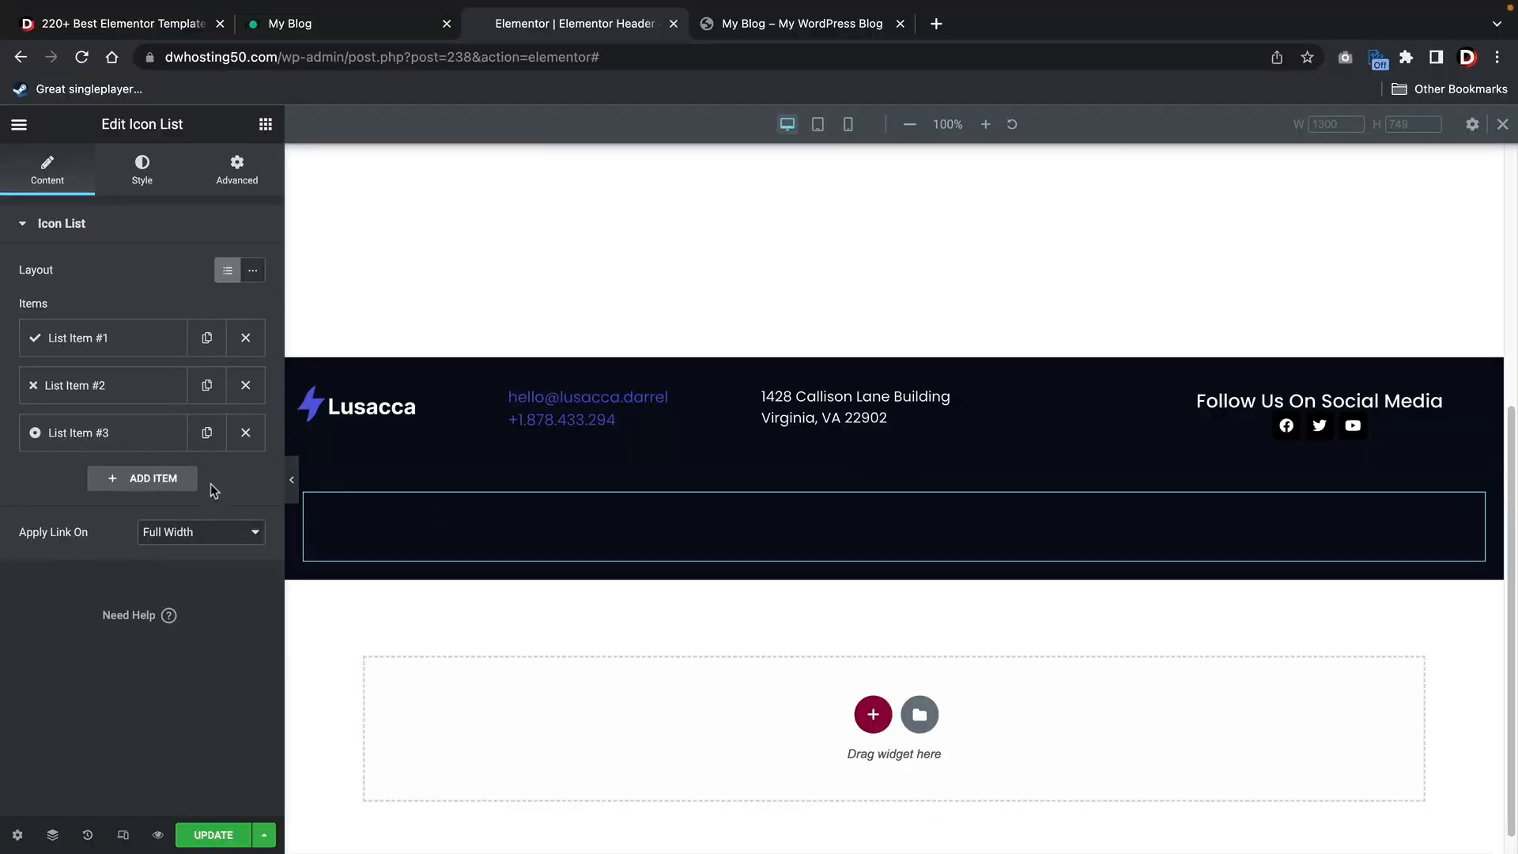
Rename the first icon list item as "Home" and link it to the dynamic Site URL
left_click(123, 347)
triple_click(147, 400)
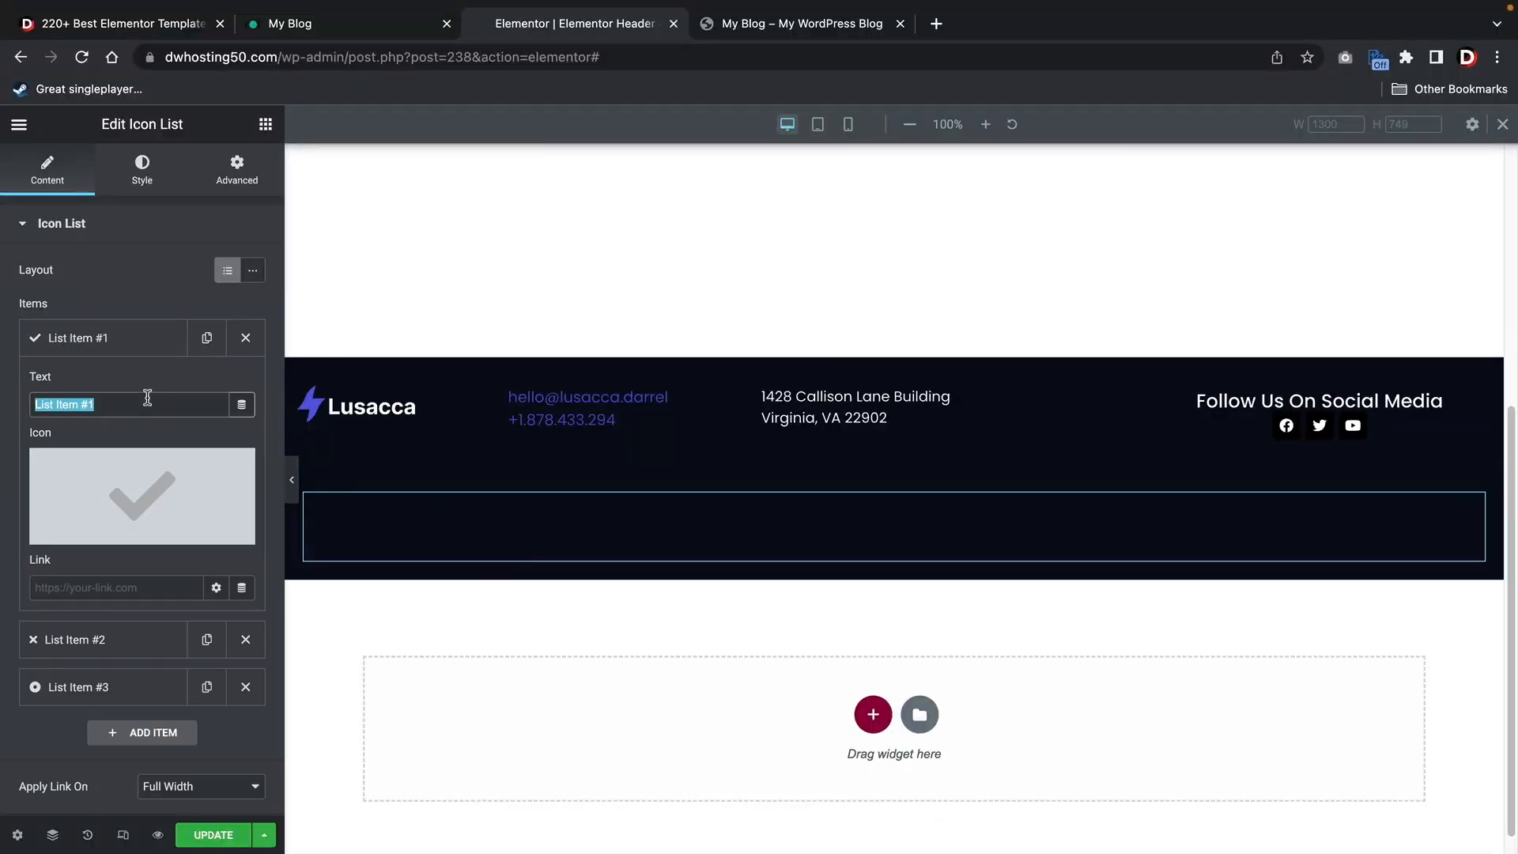
type("Home")
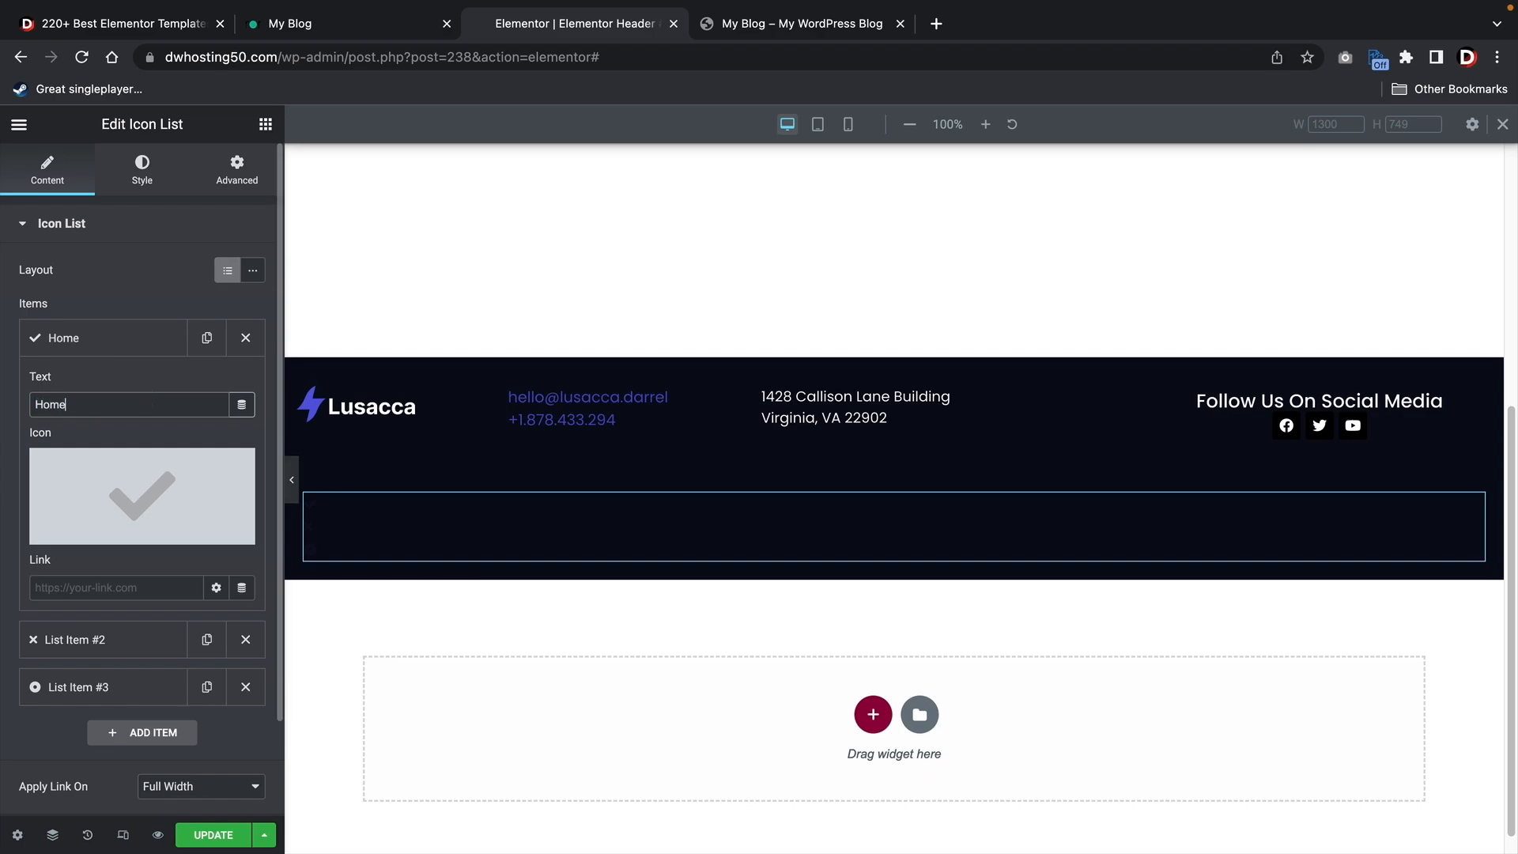
mouse_move(226, 550)
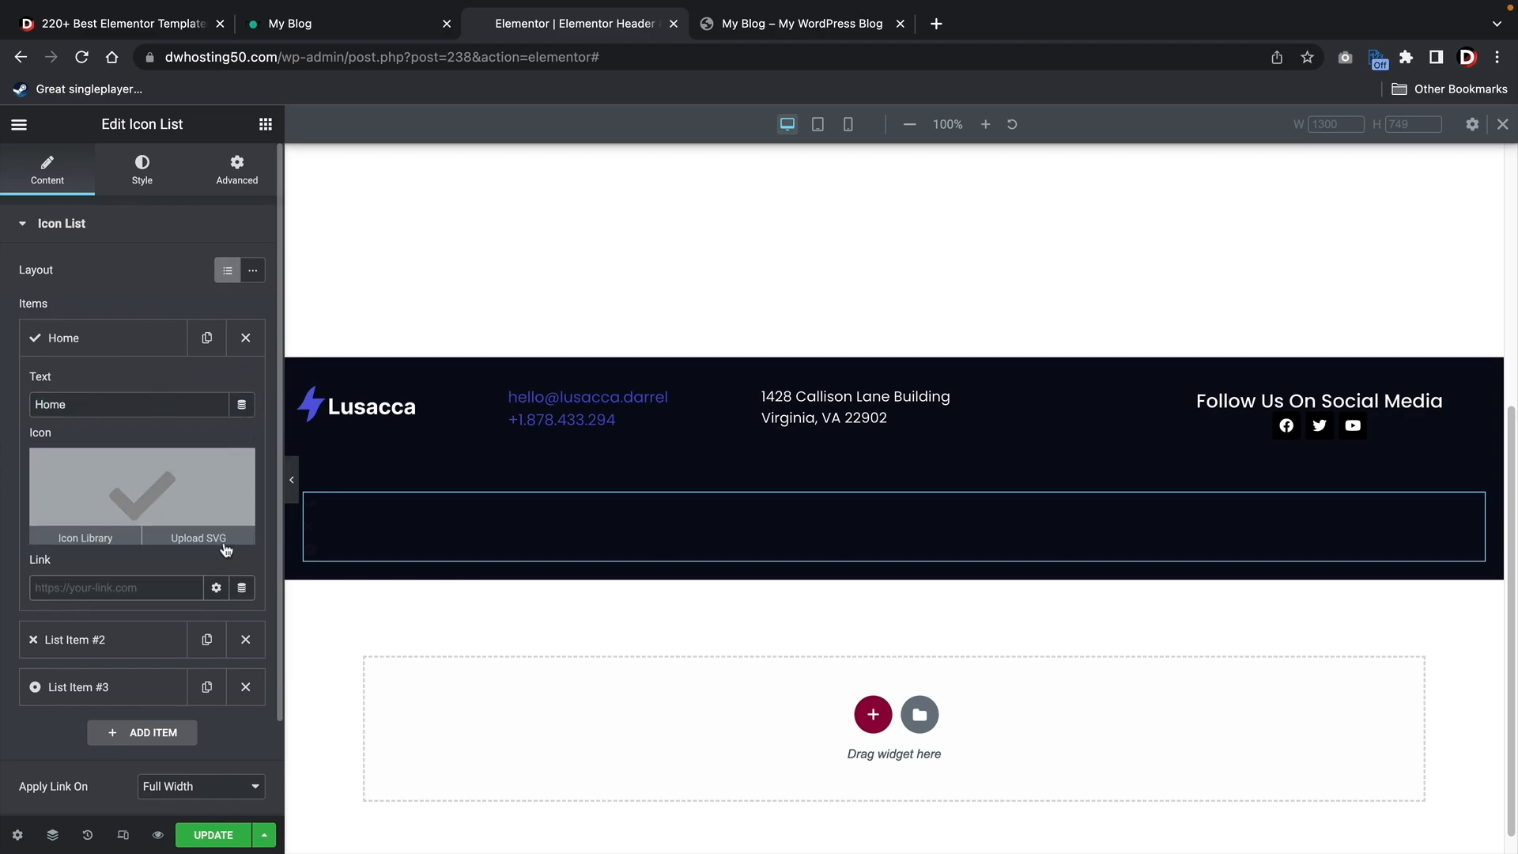
left_click(242, 589)
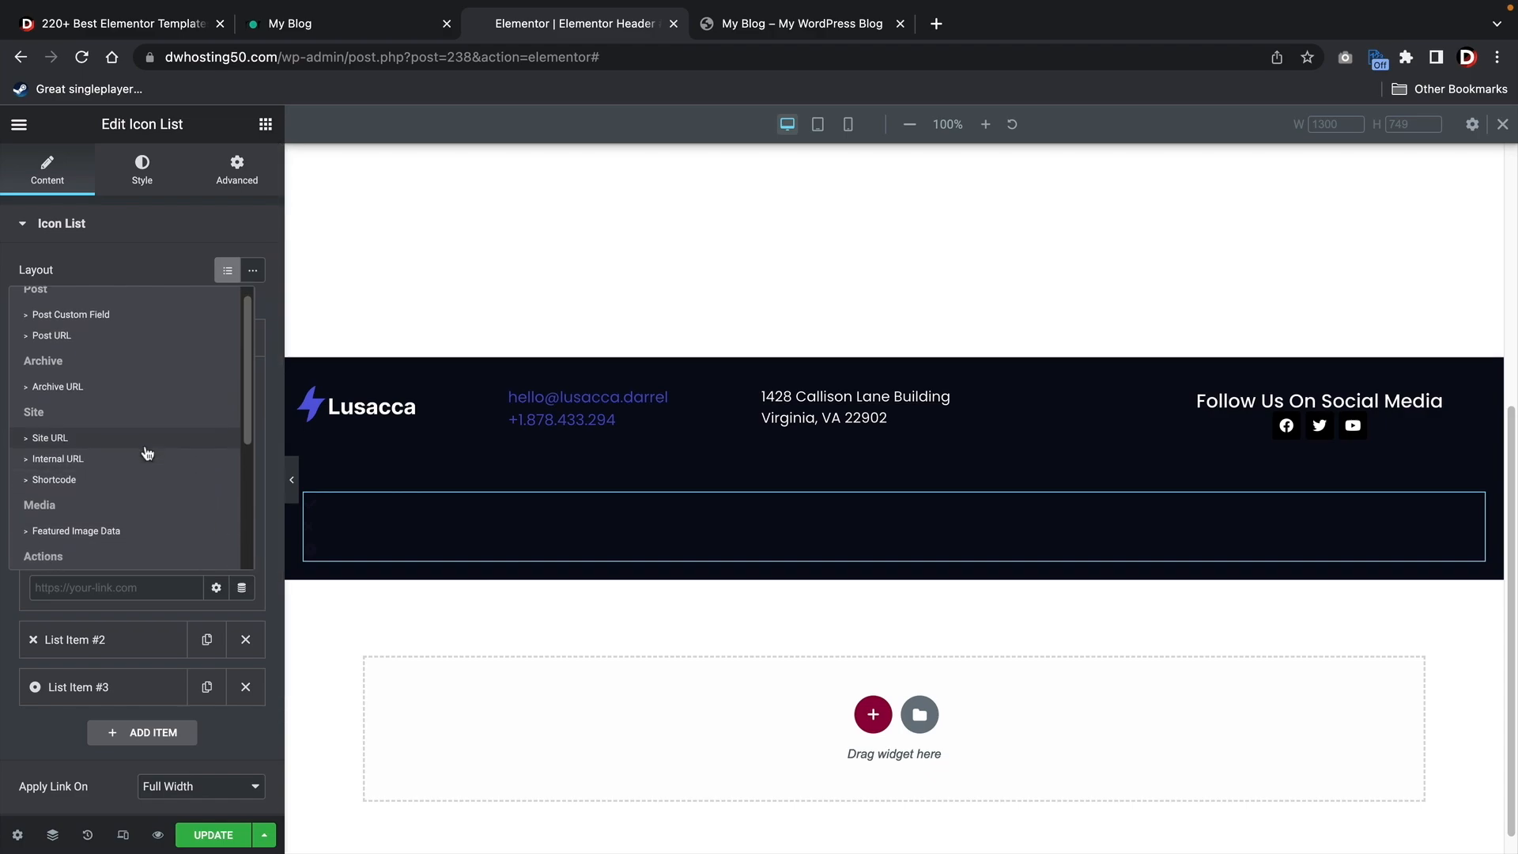
scroll(149, 442, "down", 1)
left_click(150, 437)
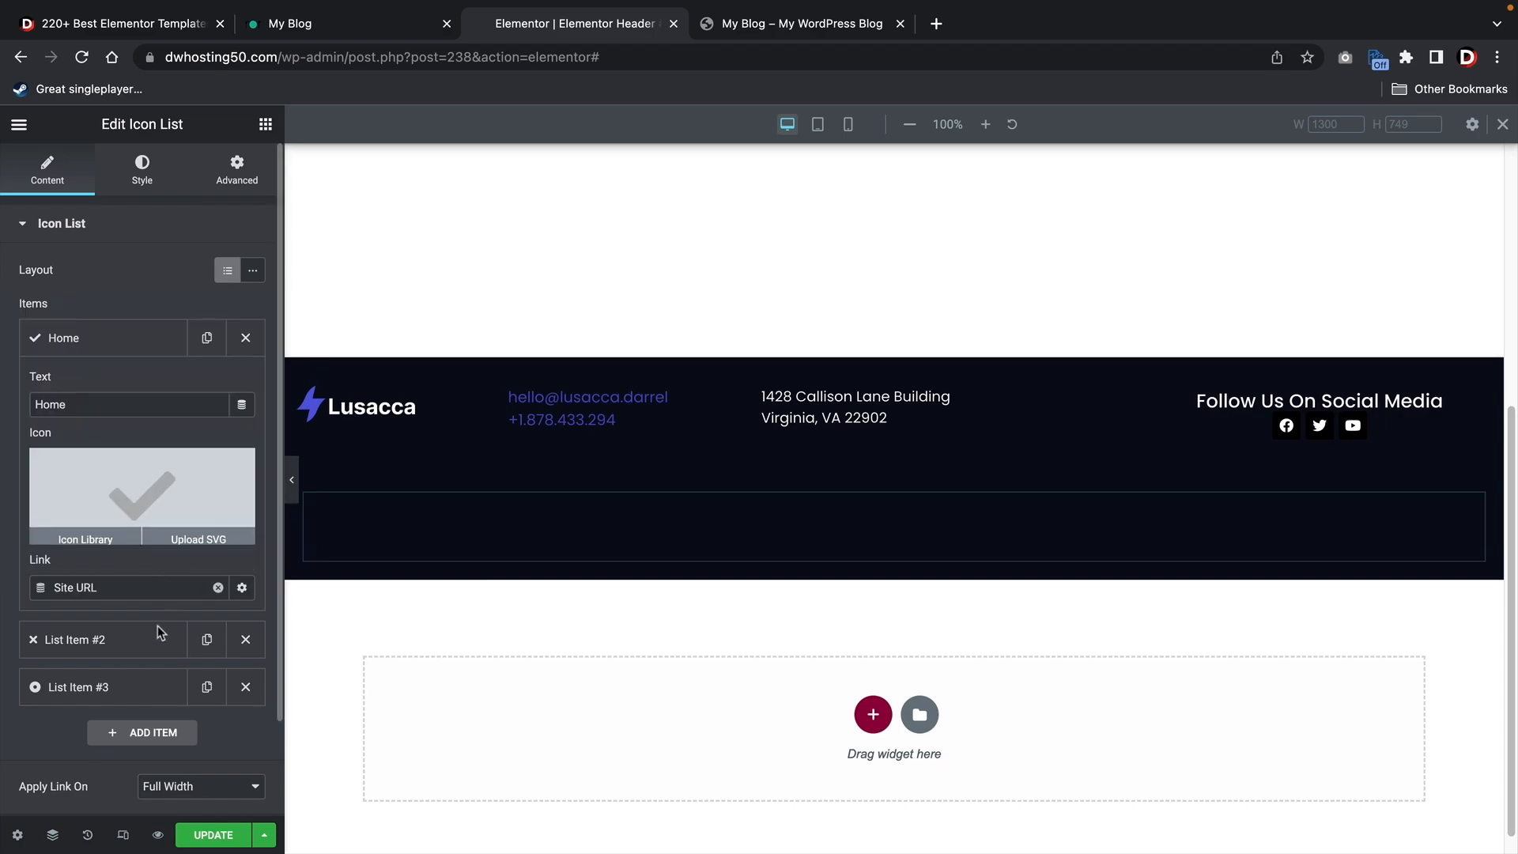
Link the second icon list item to the About page
left_click(118, 644)
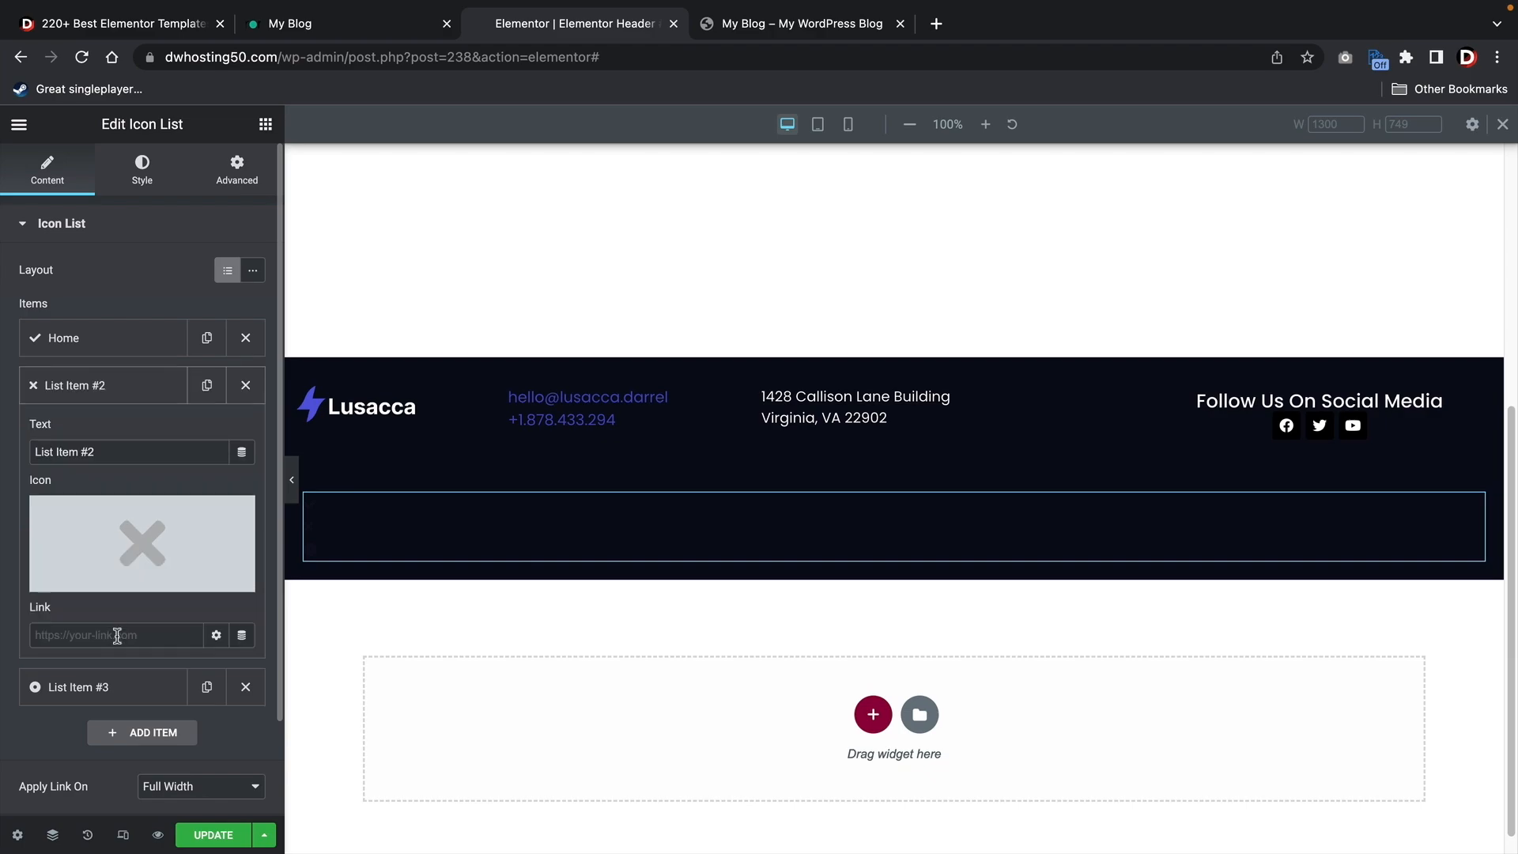
left_click(114, 635)
type("About")
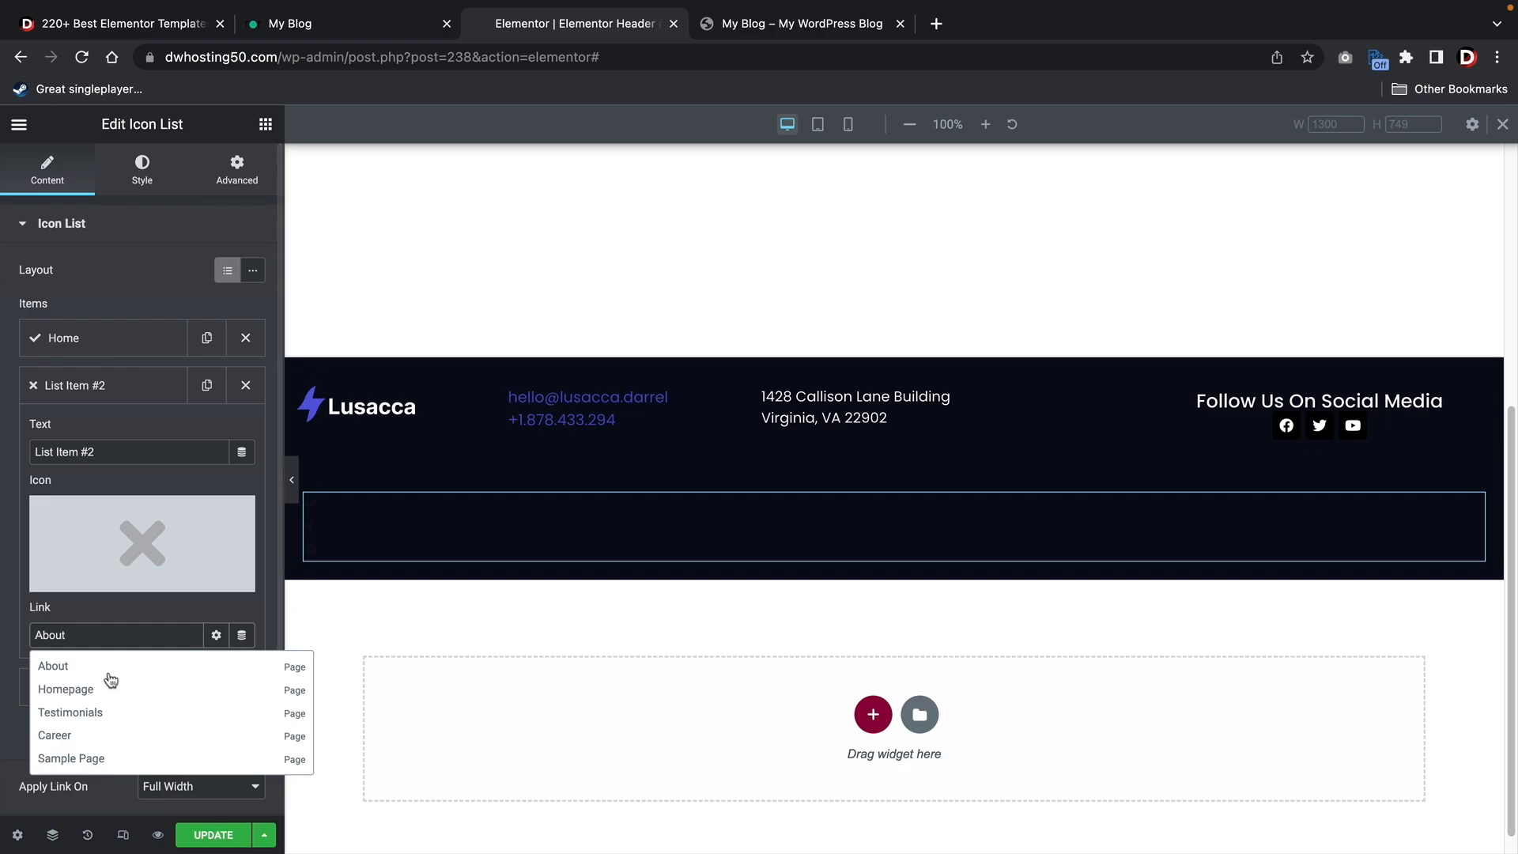
left_click(75, 670)
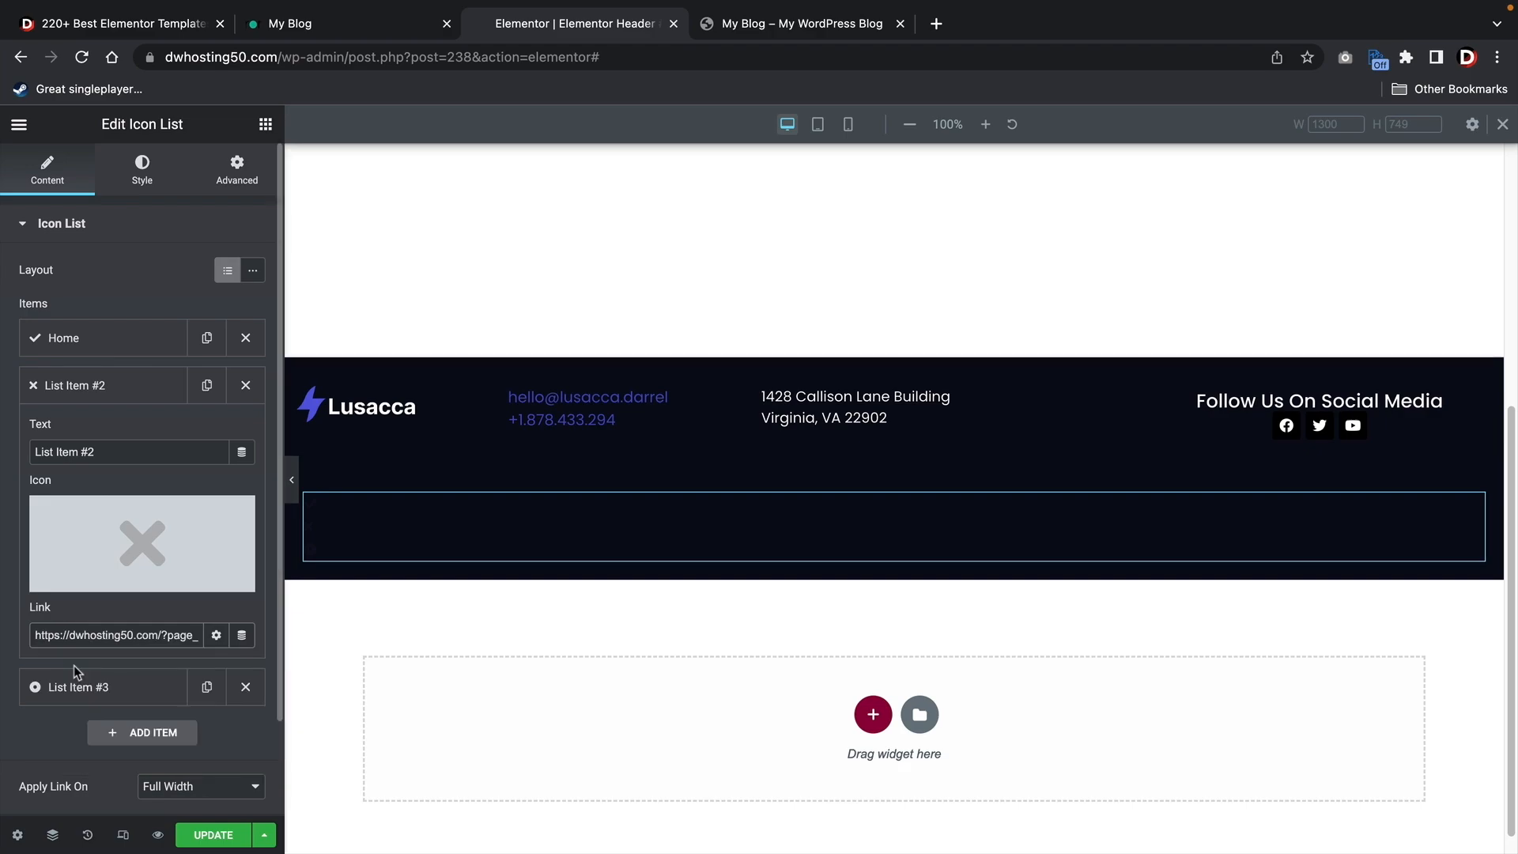
Remove the icons from the second list item and the Home item
left_click(115, 691)
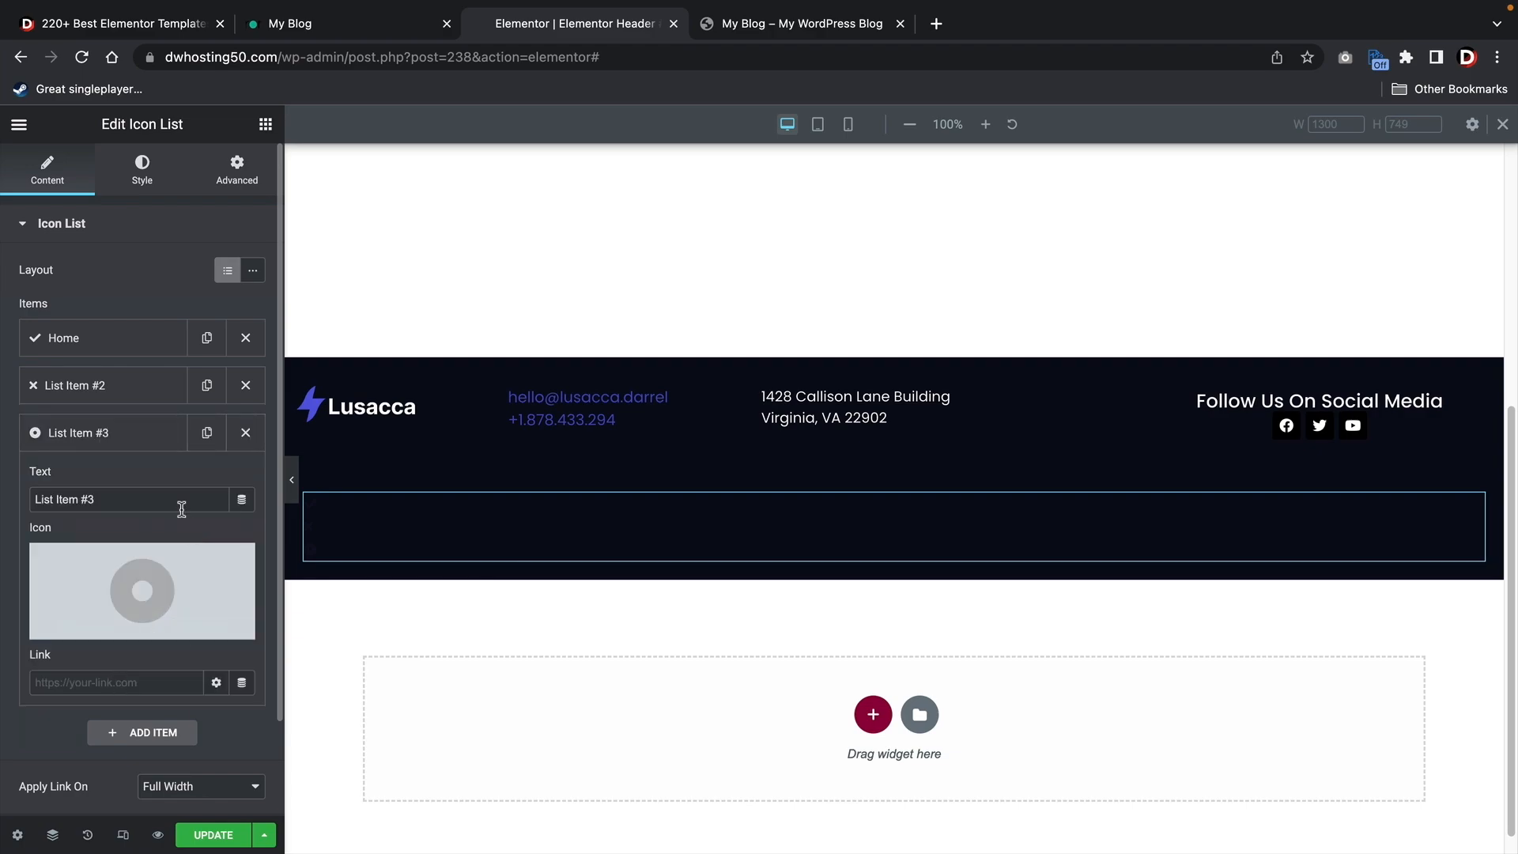
left_click(110, 408)
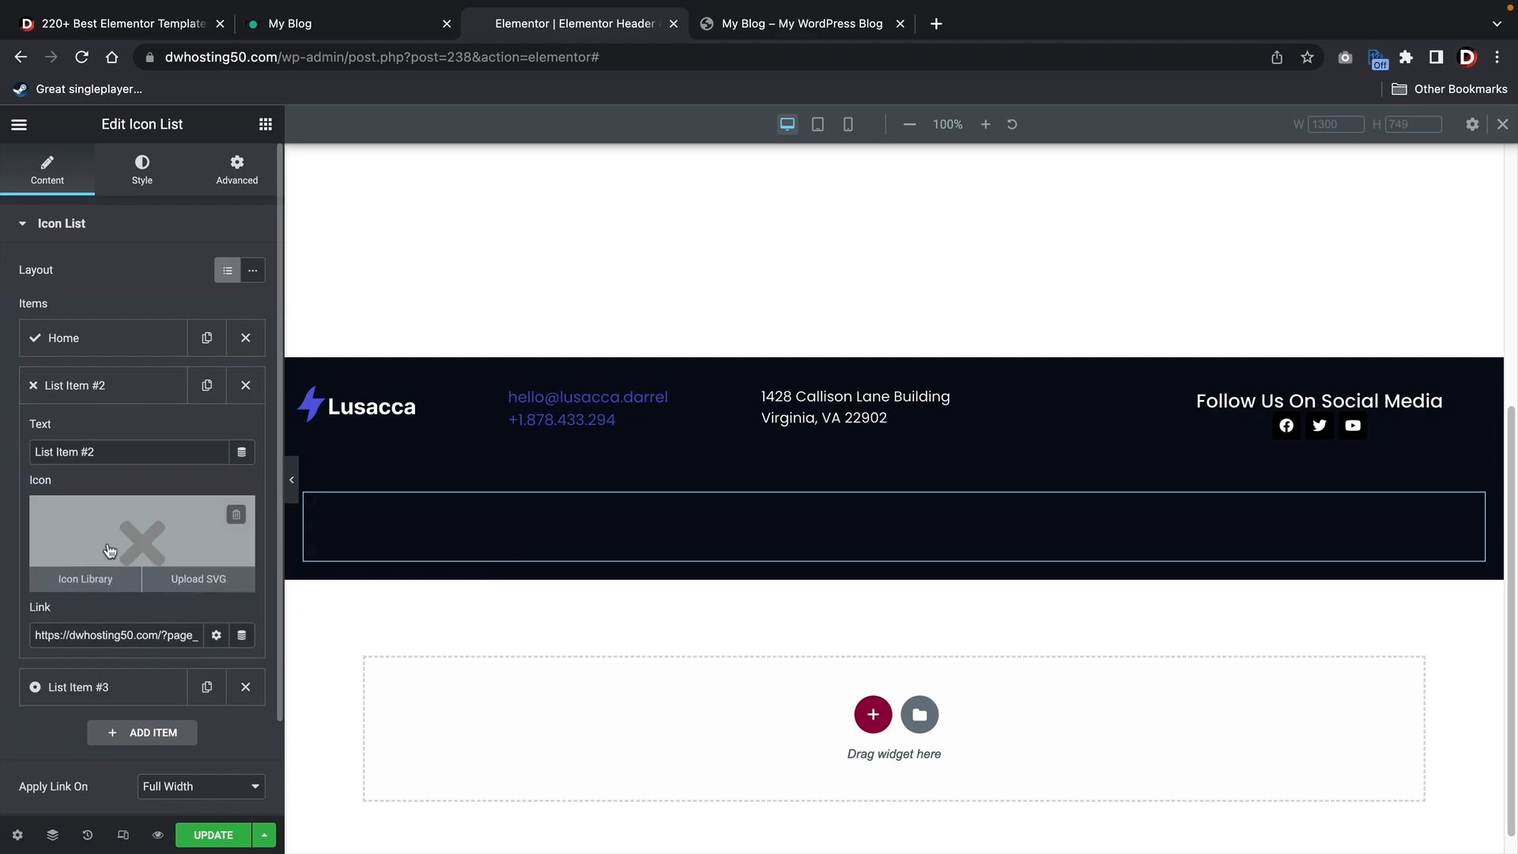
left_click(235, 513)
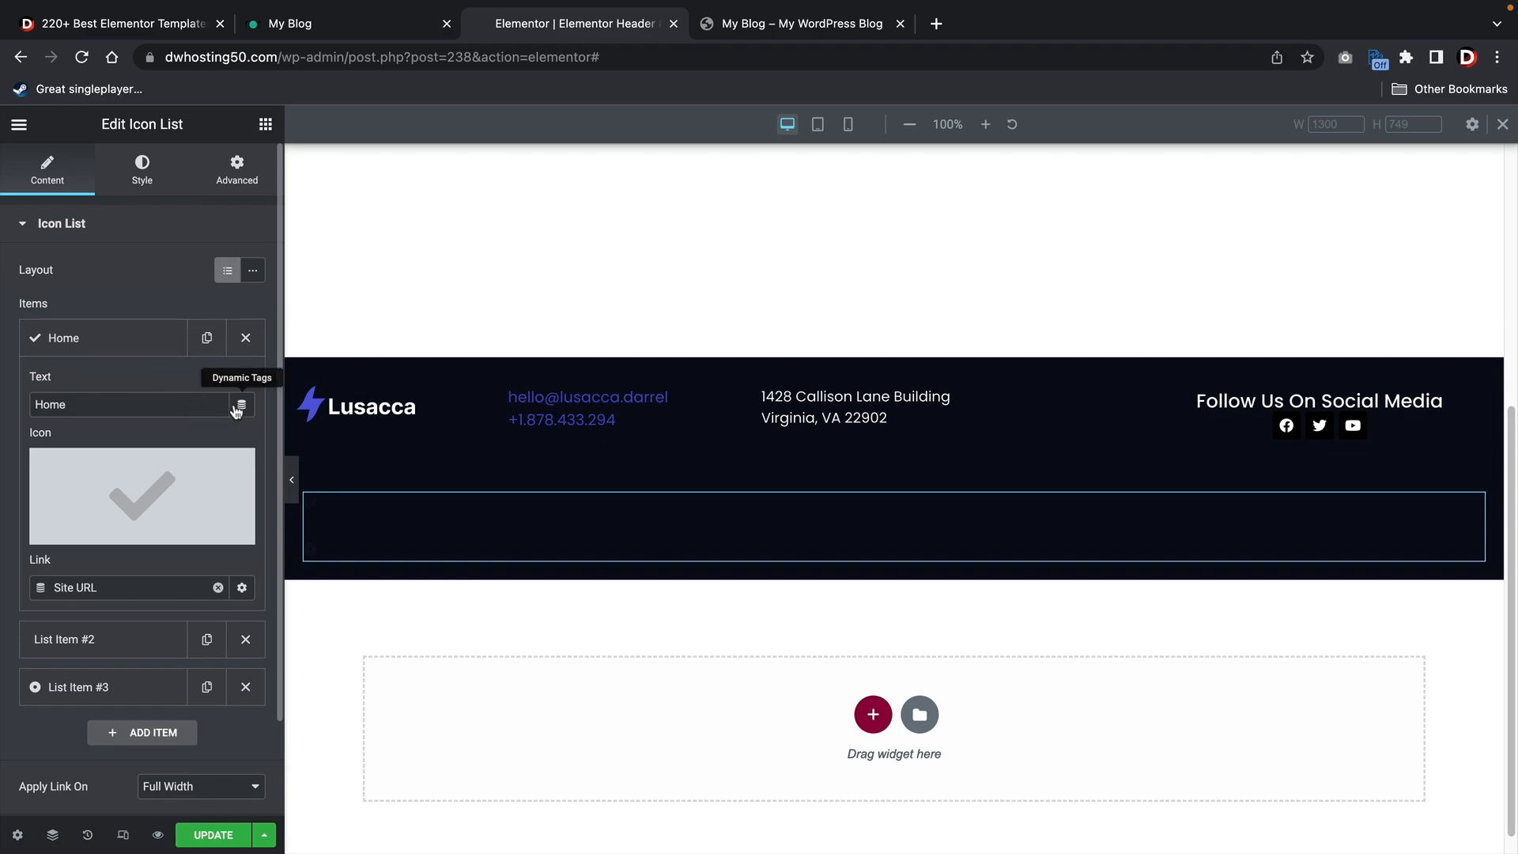
left_click(235, 470)
Rename the third icon list item as "Contact" and remove its icon
left_click(98, 686)
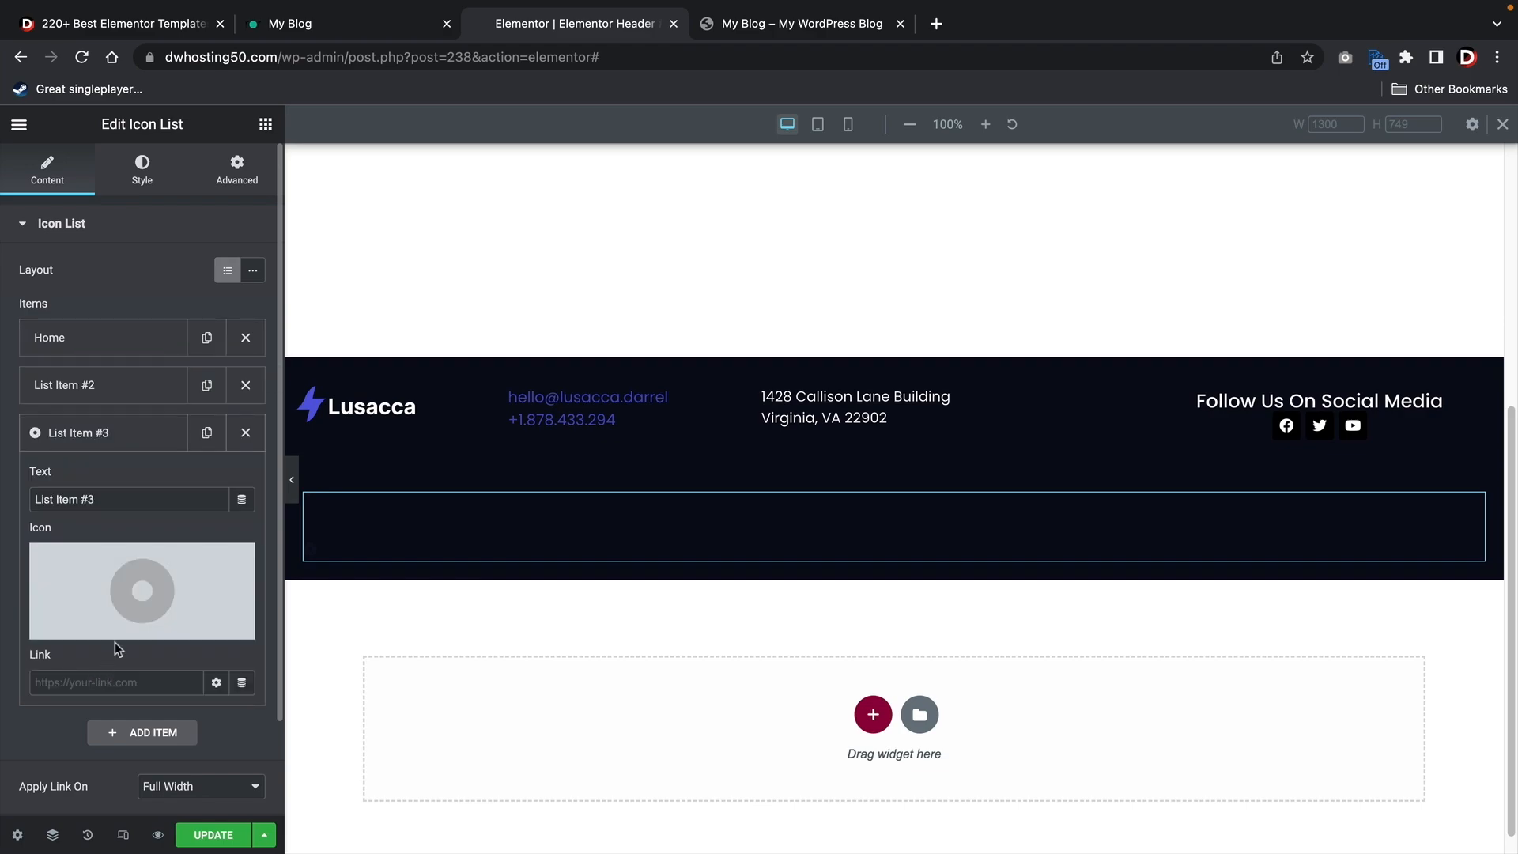
left_click(150, 499)
key("ctrl+a")
type("Cont")
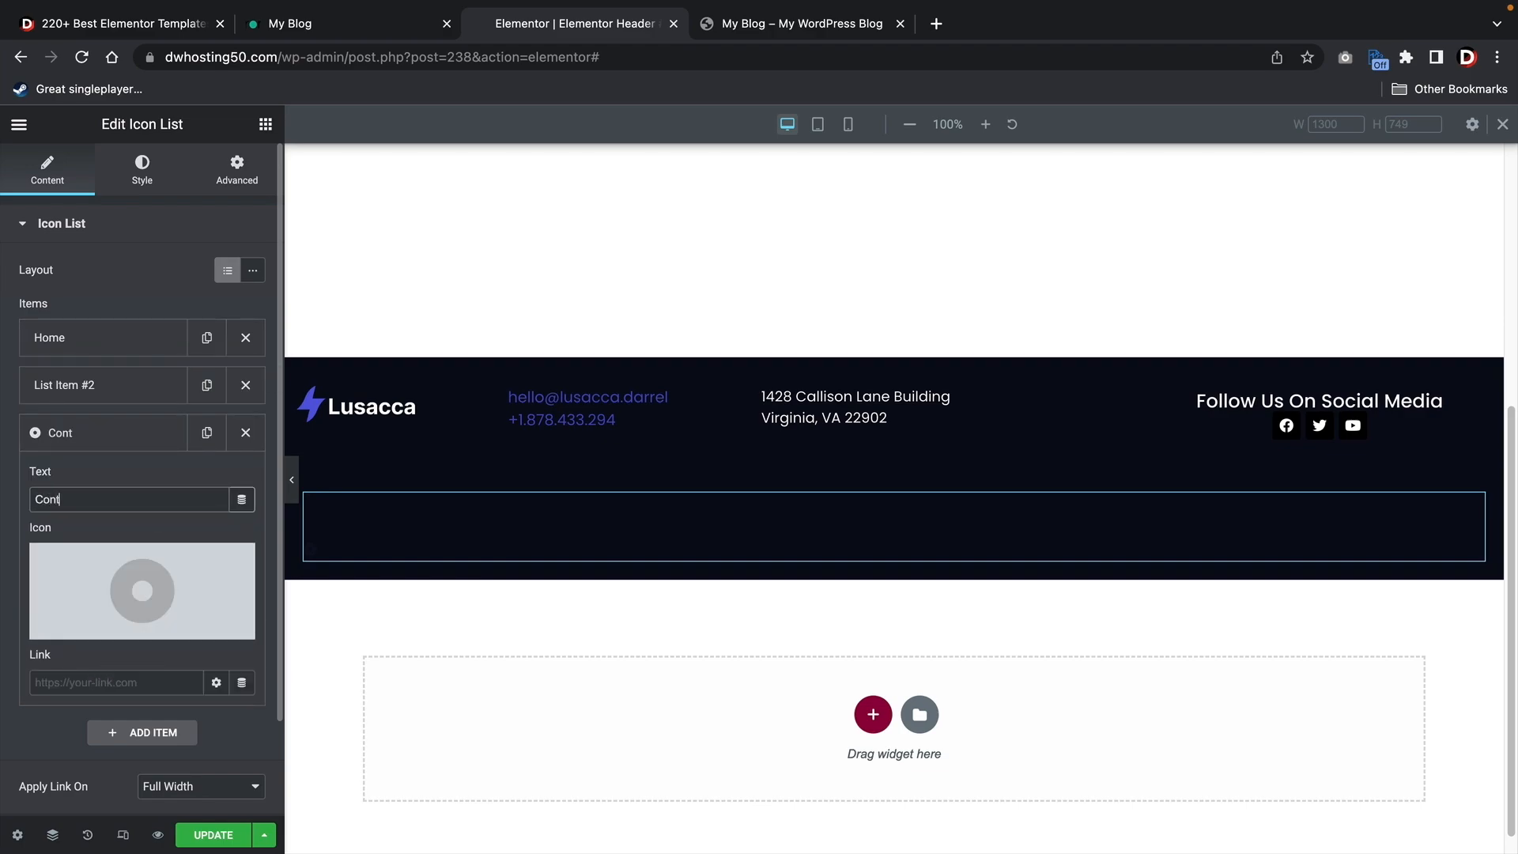
left_click(230, 563)
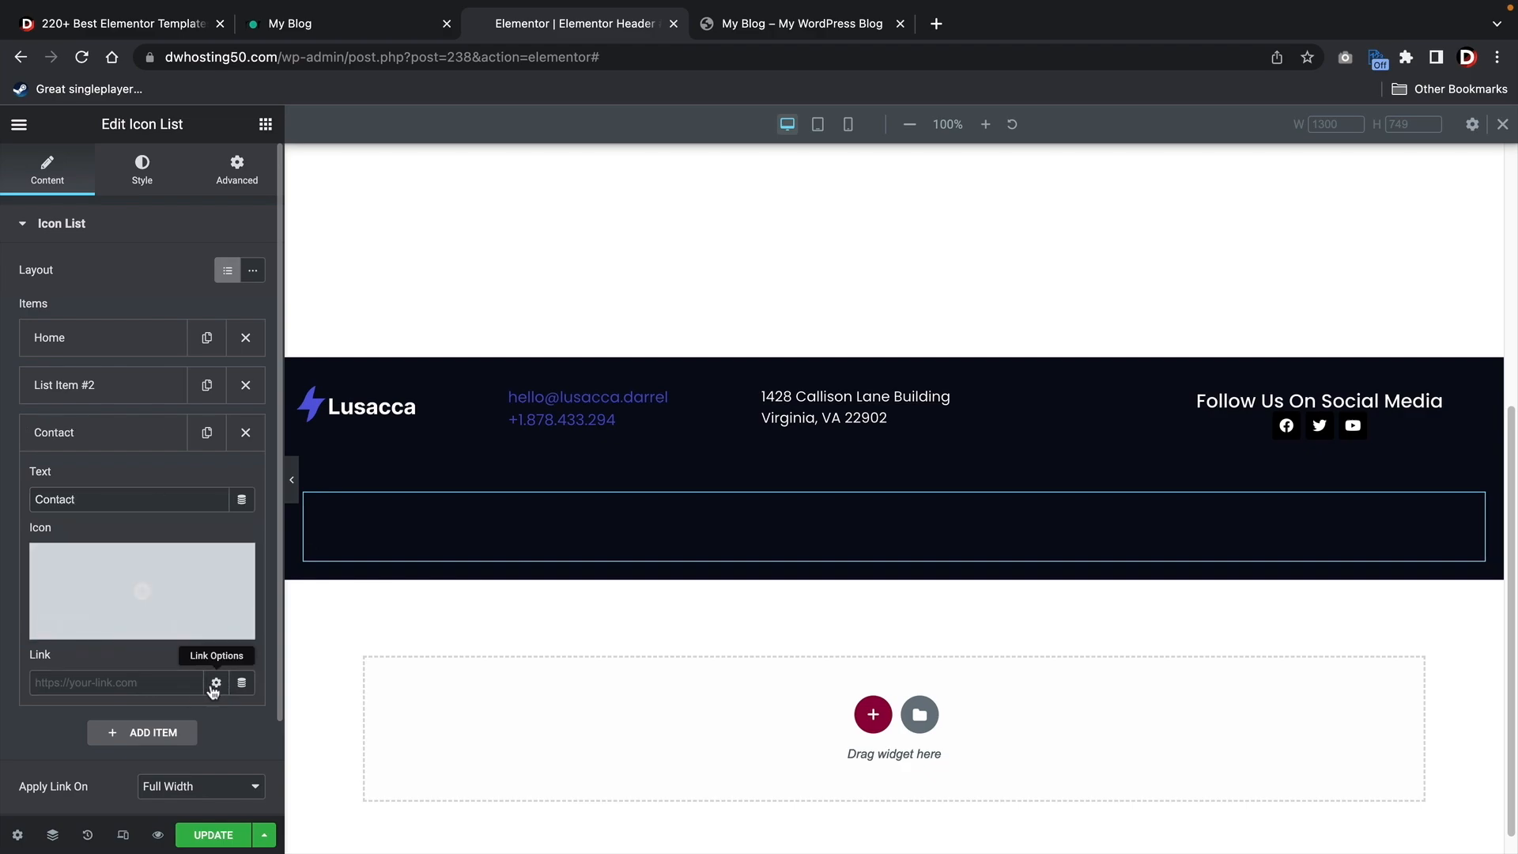
Link the third icon list item, Contact, to the Contact Us page
left_click(216, 682)
type("c")
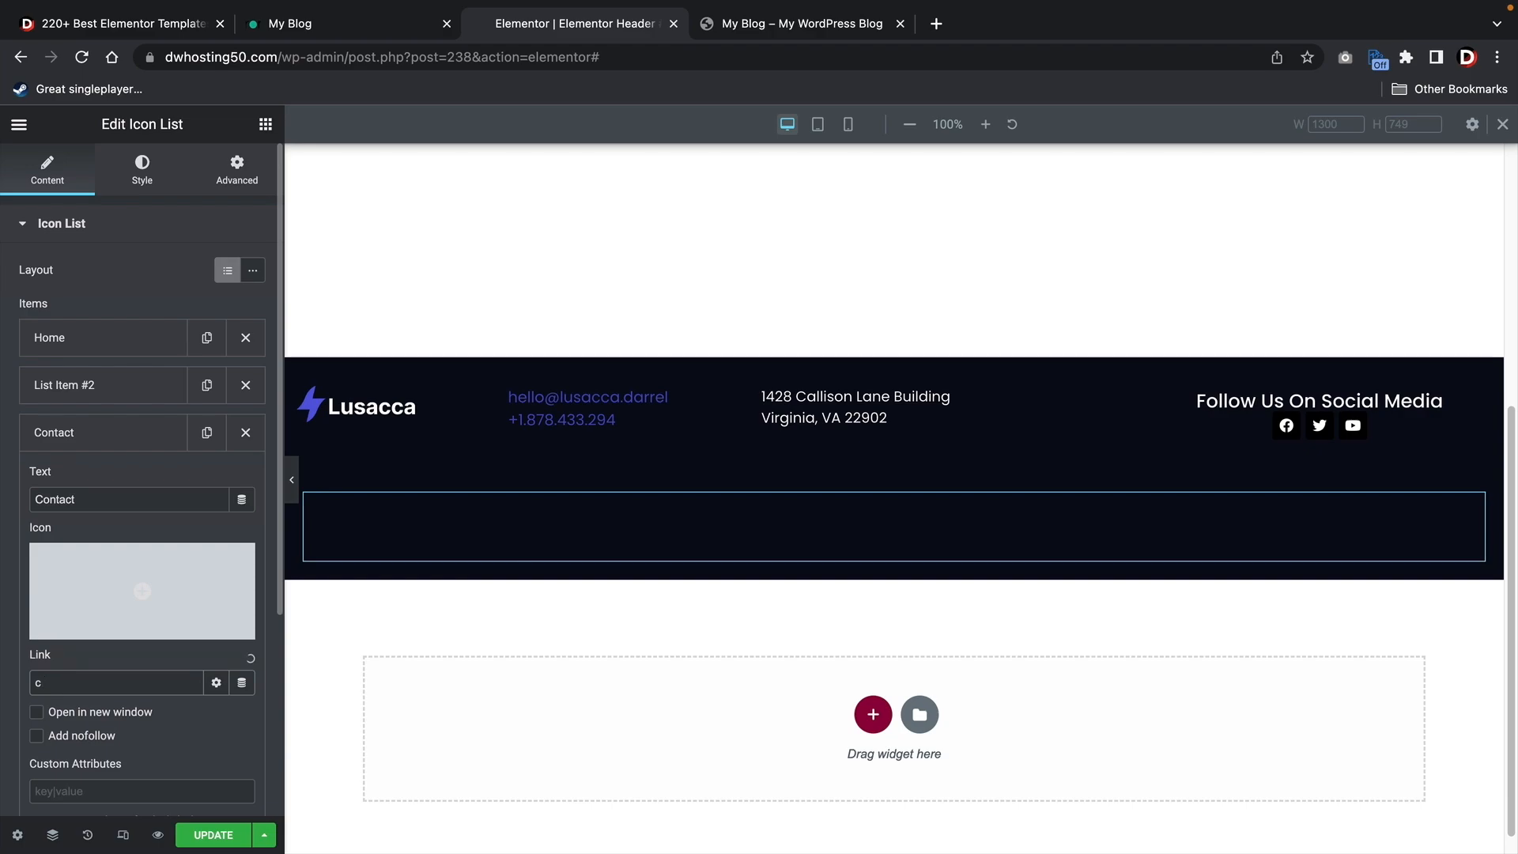
type("iotact")
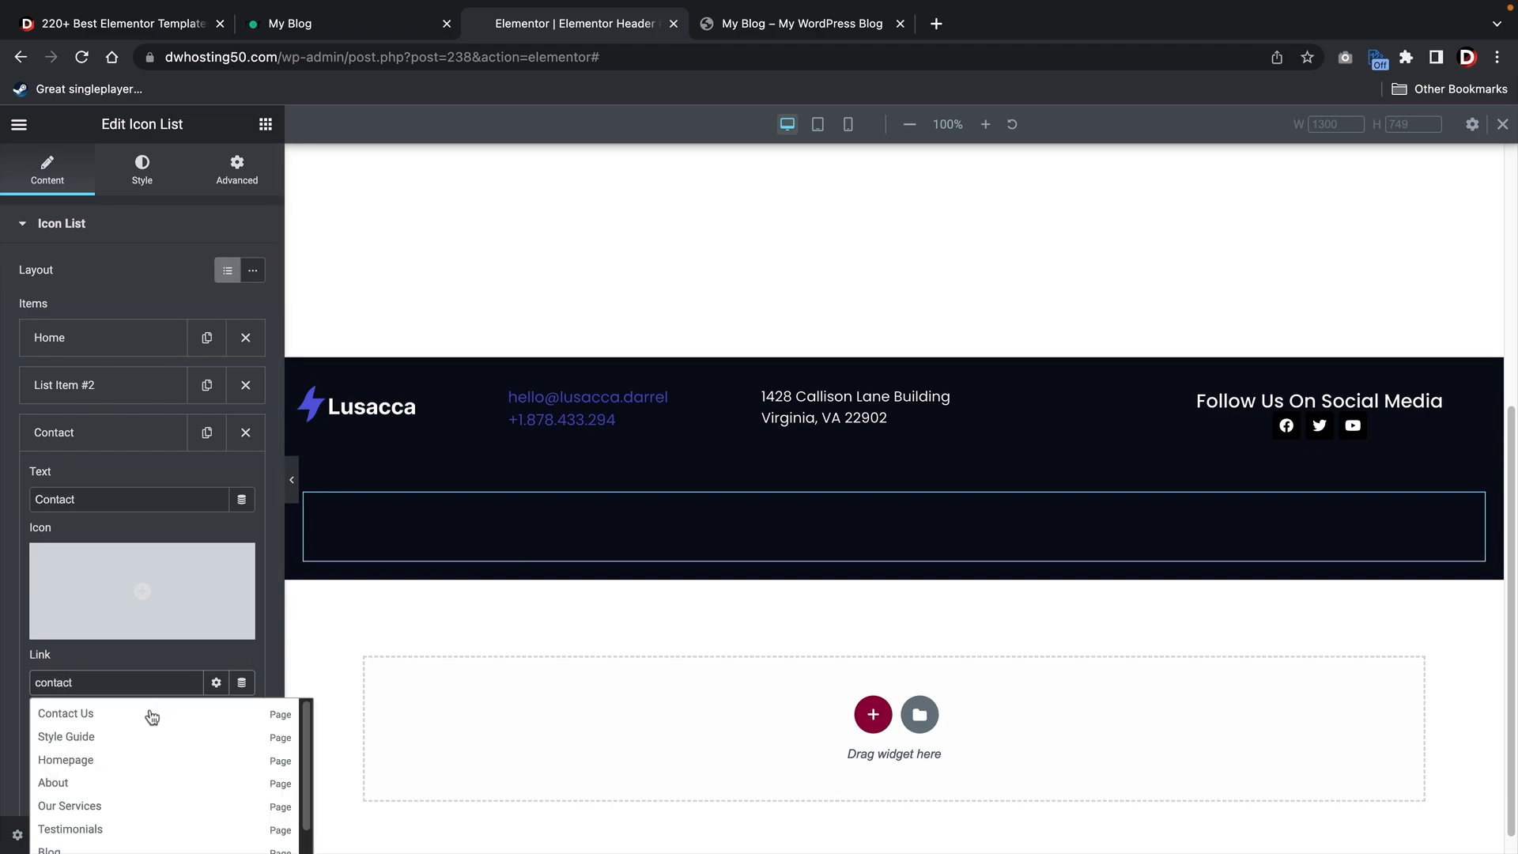
left_click(71, 714)
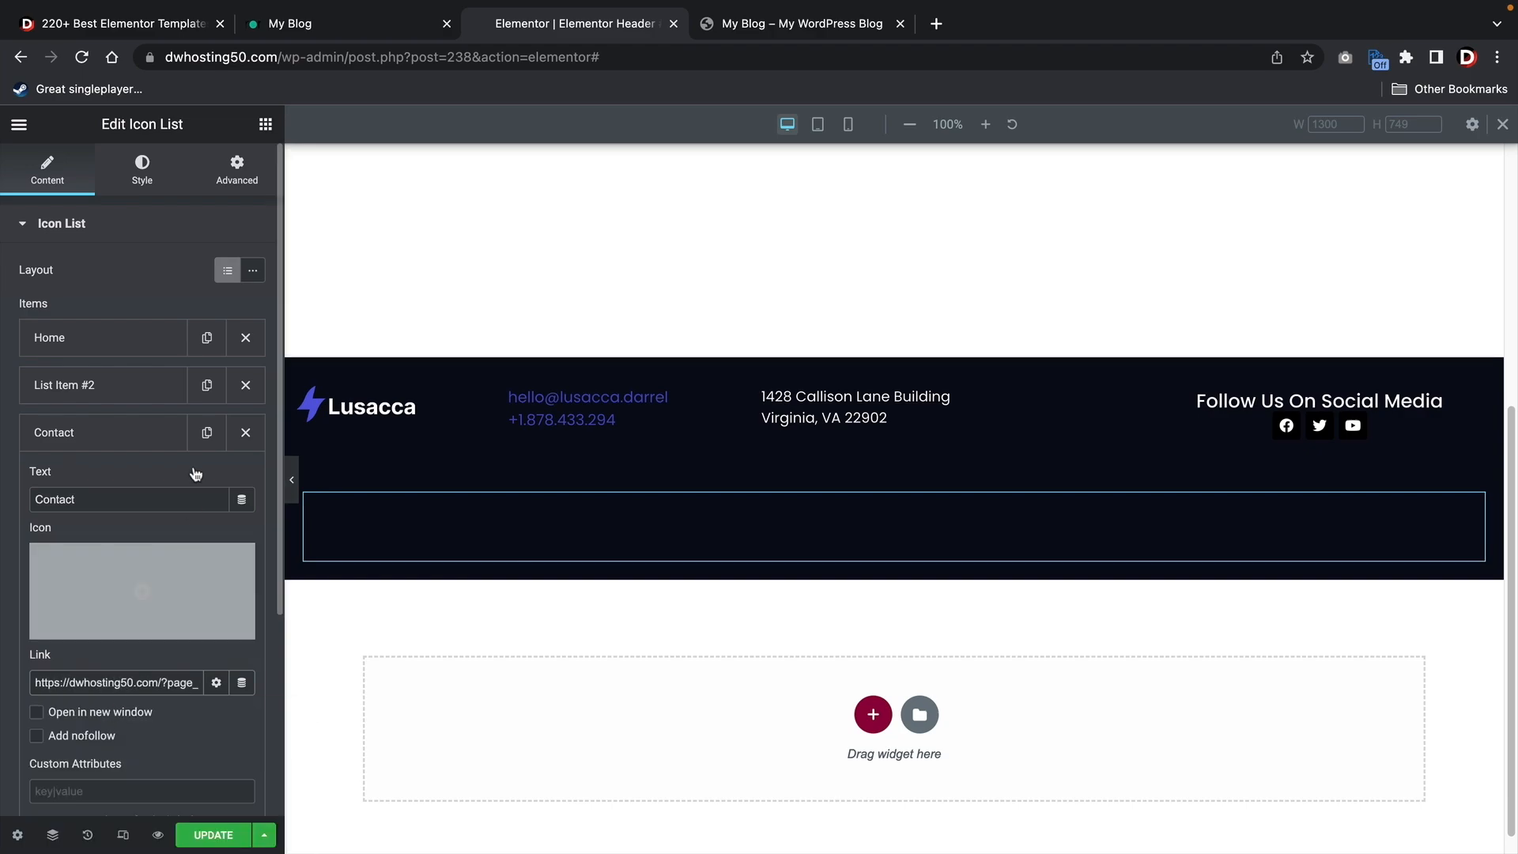
Set the icon list's icon color to white
left_click(142, 170)
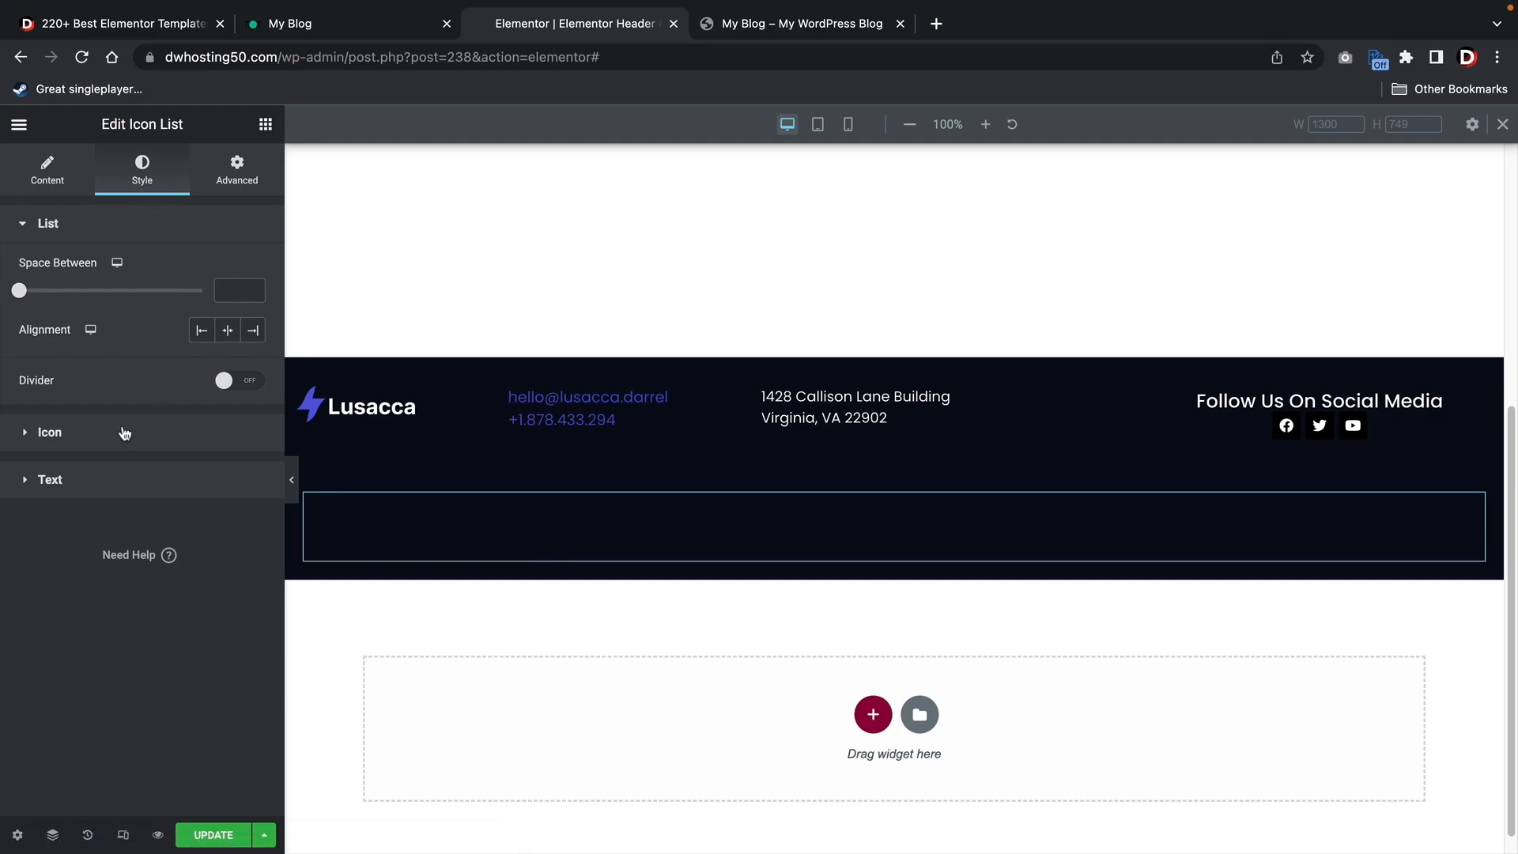
left_click(101, 443)
left_click(252, 318)
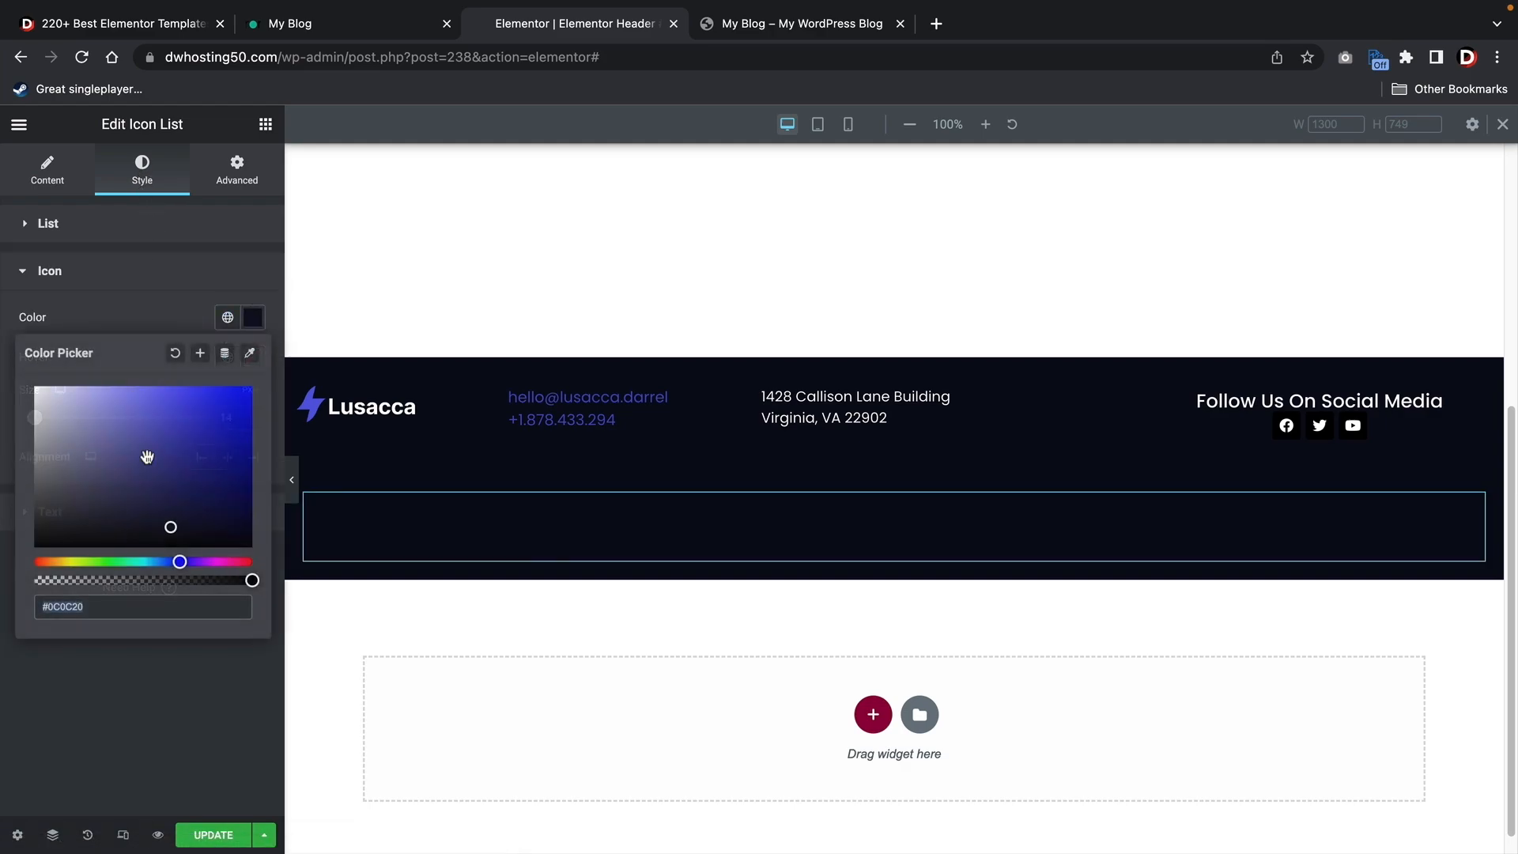
left_click_drag(64, 411, 3, 363)
left_click(122, 282)
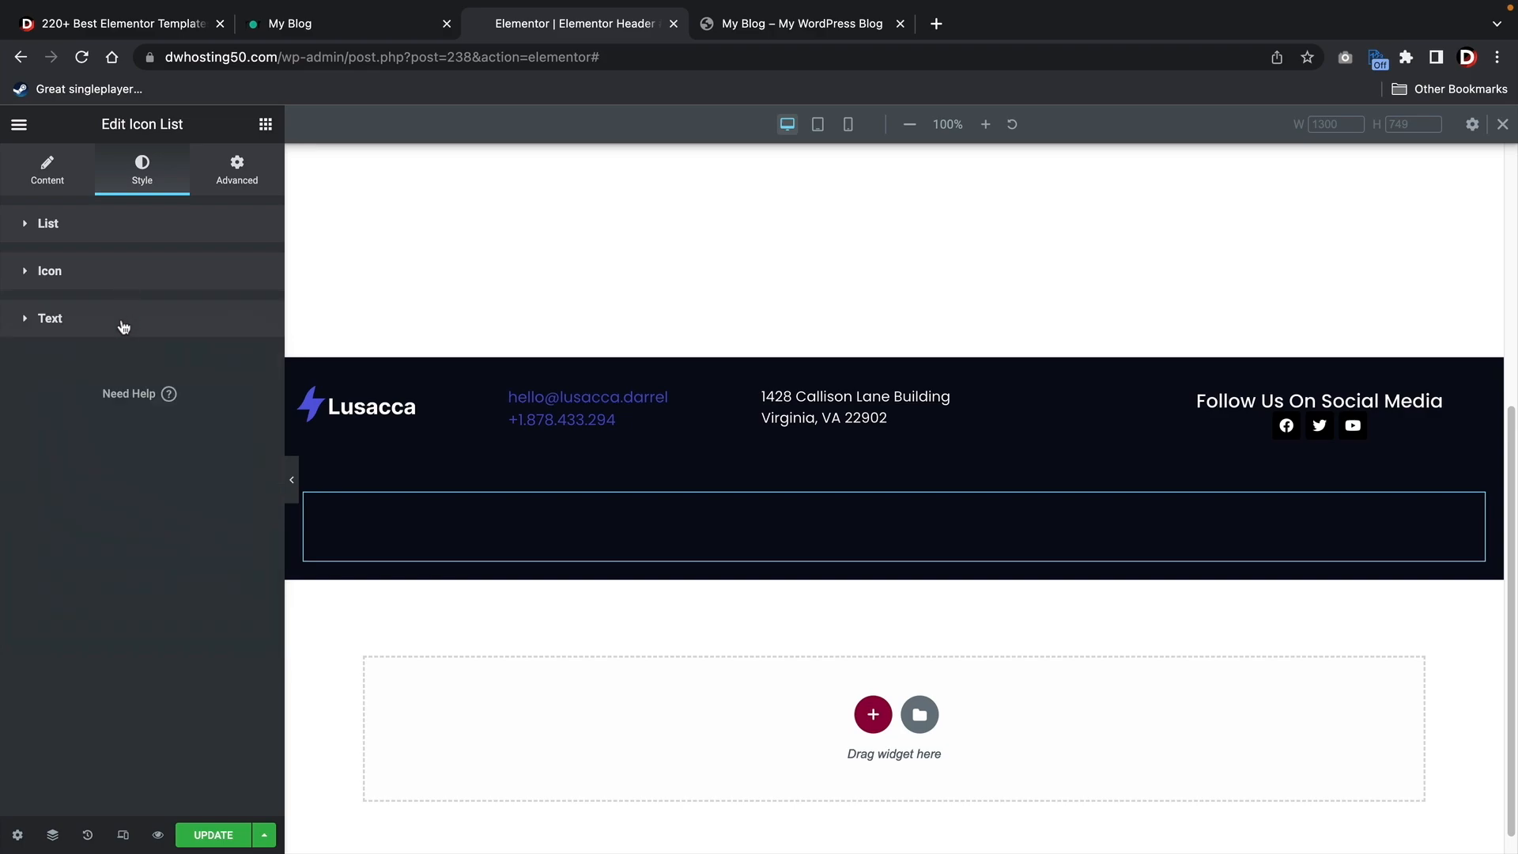
Set the icon list's text color to white (#FFFFFF)
left_click(120, 323)
left_click(253, 365)
left_click(129, 487)
left_click_drag(87, 469, 2, 385)
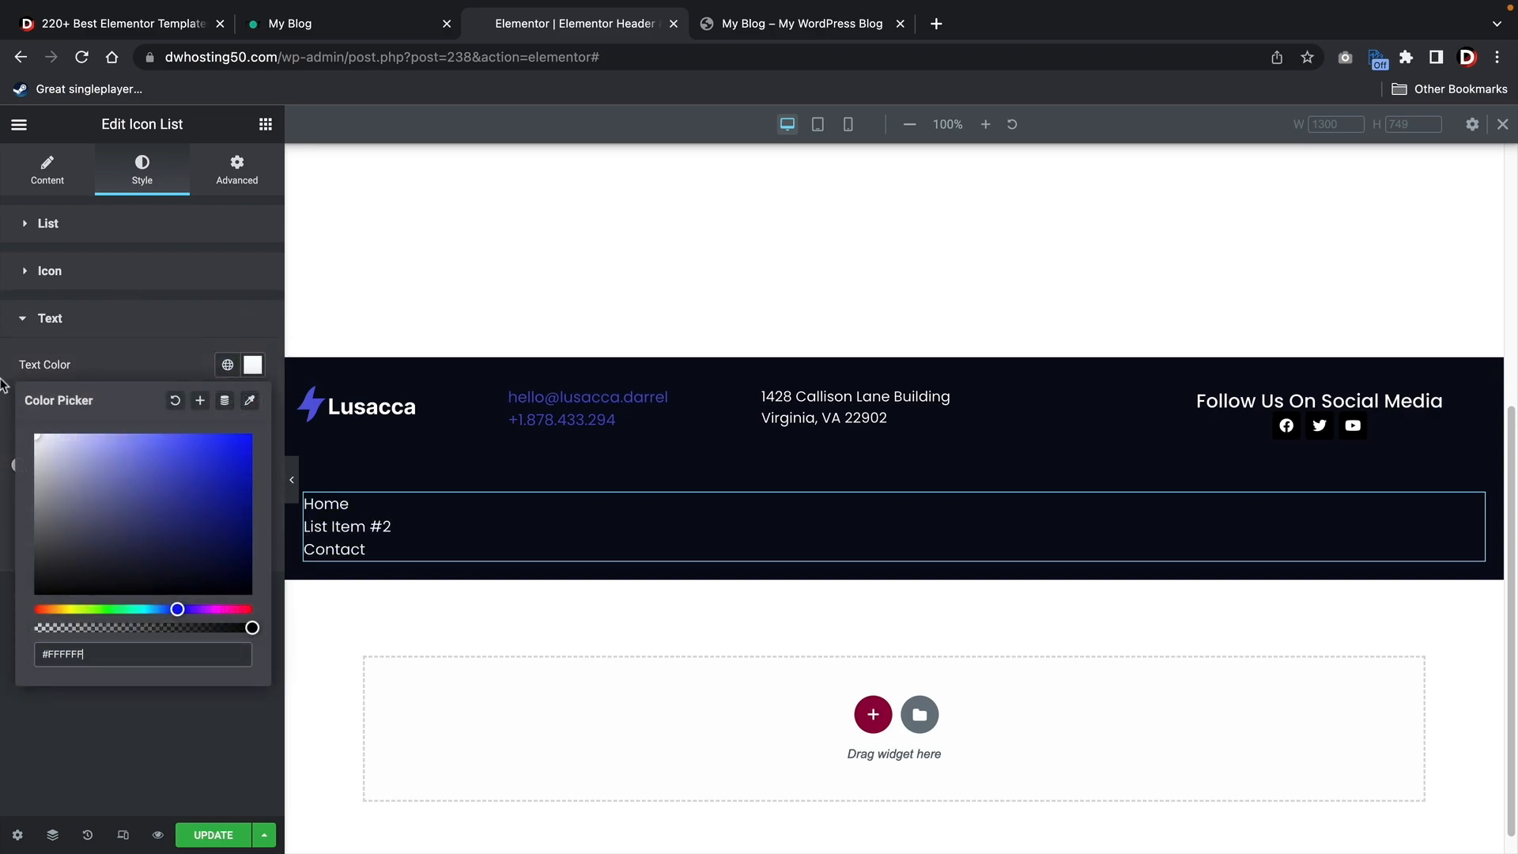
left_click(130, 726)
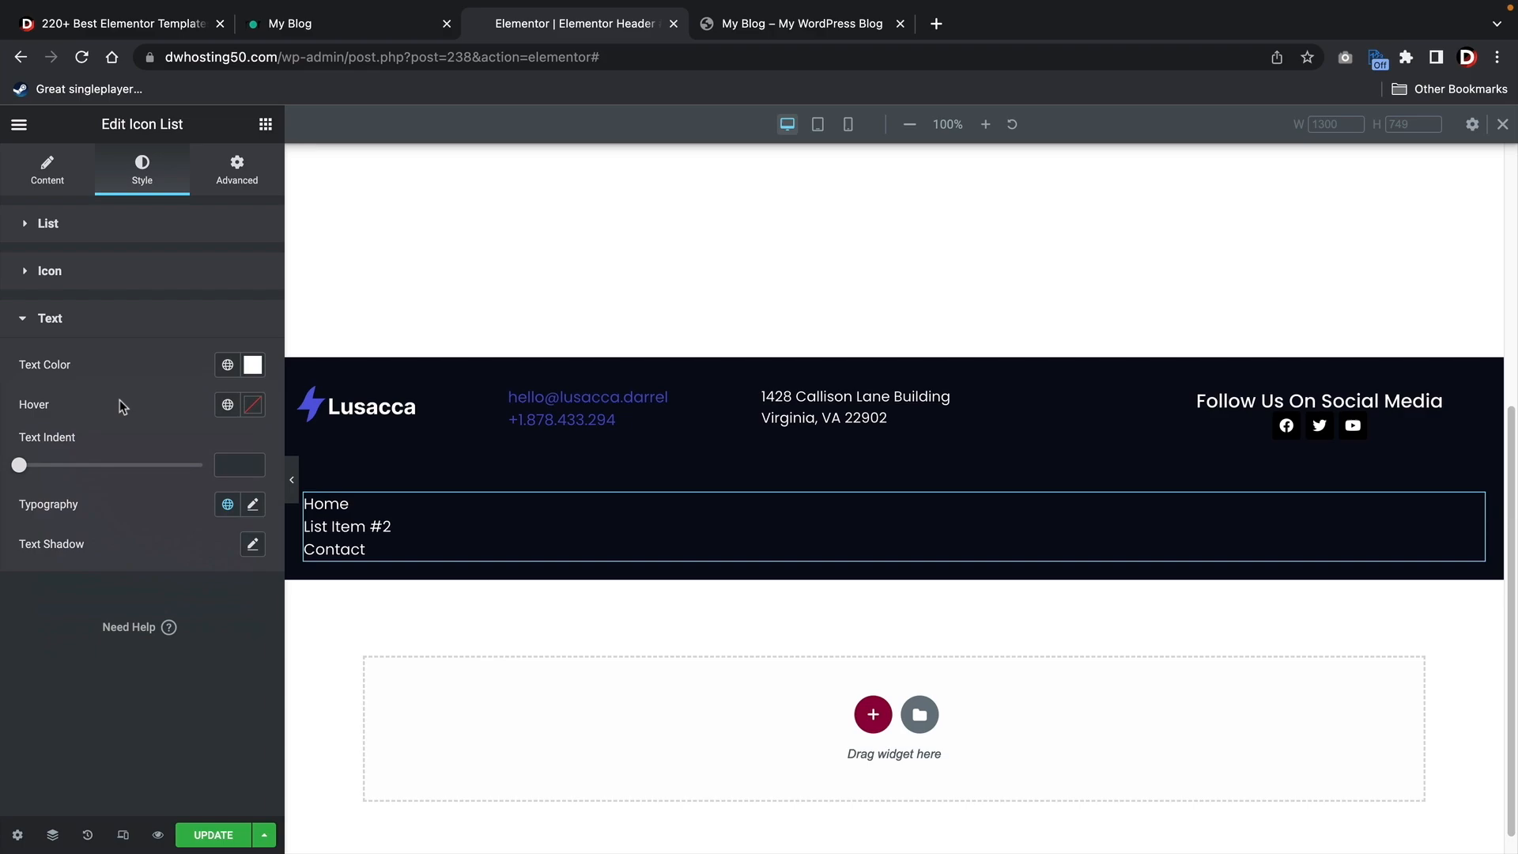
Set the font weight of the icon list's text to Bold
left_click(252, 505)
scroll(174, 618, "down", 1)
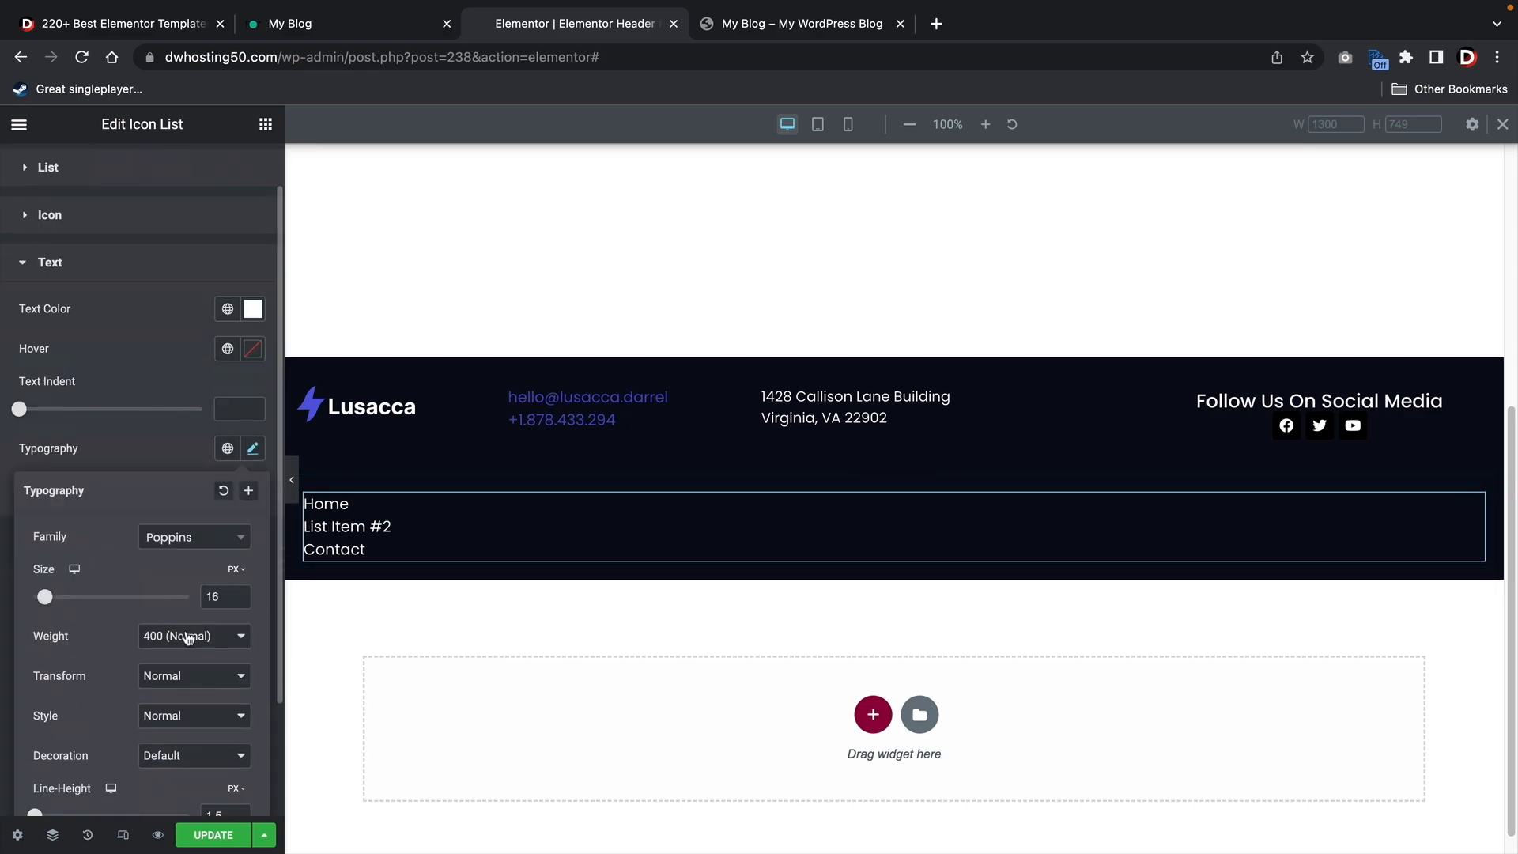
left_click(188, 636)
left_click(170, 795)
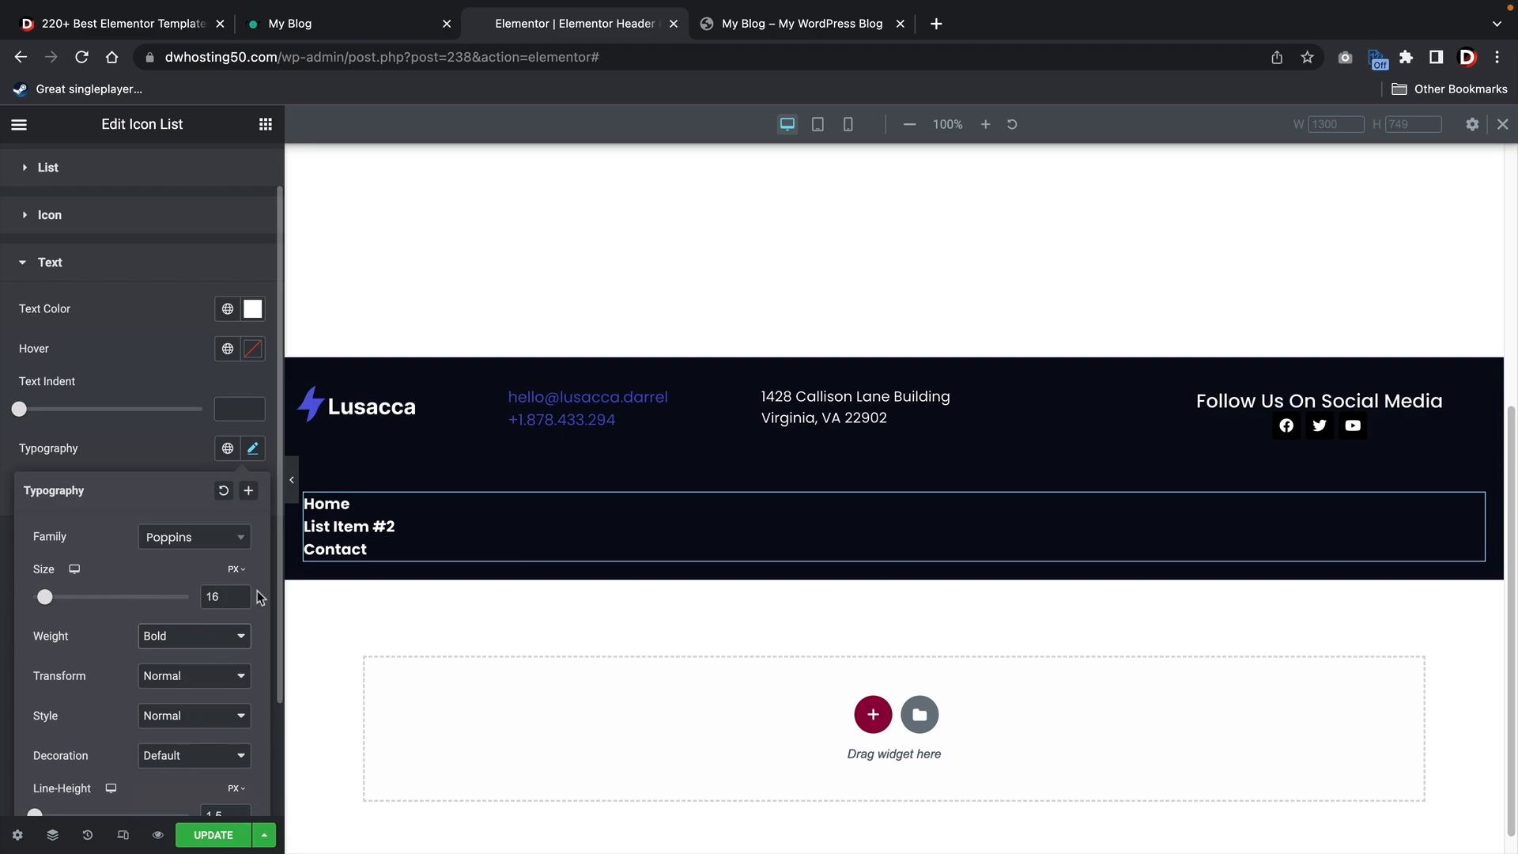
Rename the second icon list item as "About Us"
left_click(59, 180)
left_click(47, 174)
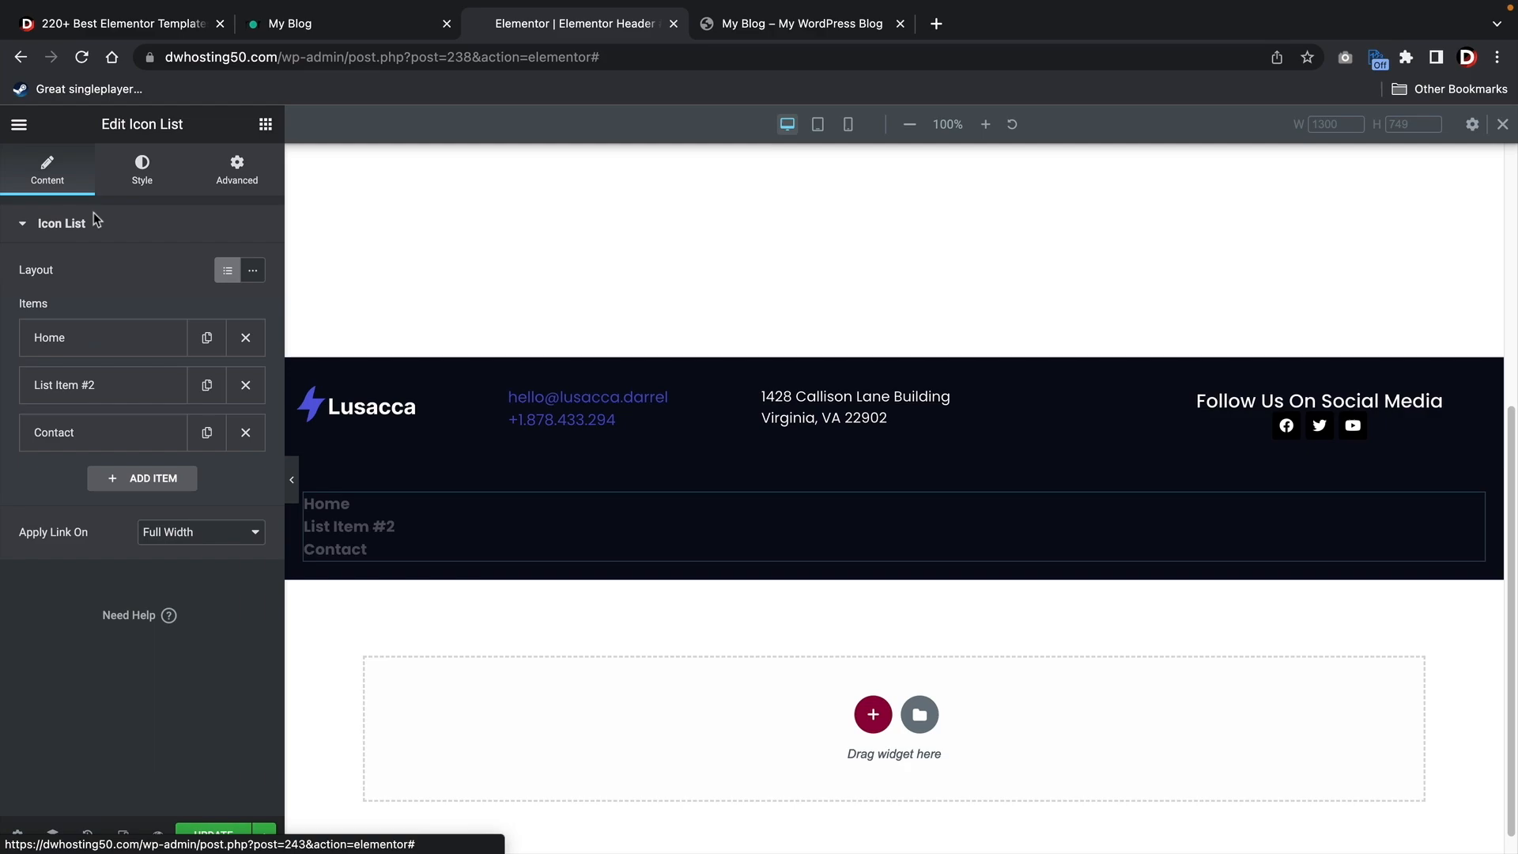
left_click(98, 396)
triple_click(117, 453)
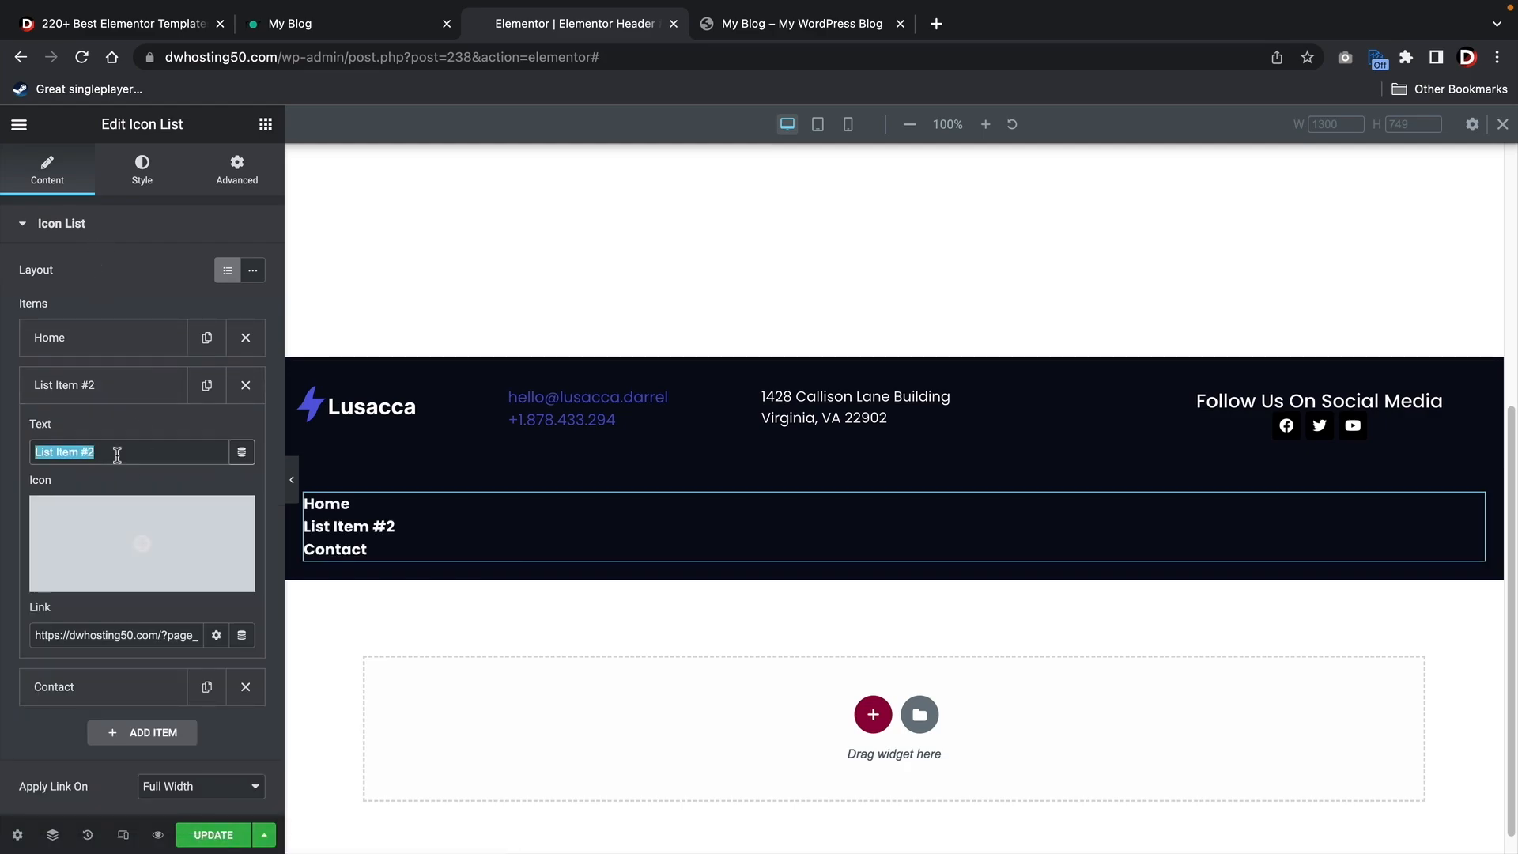
type("About Us")
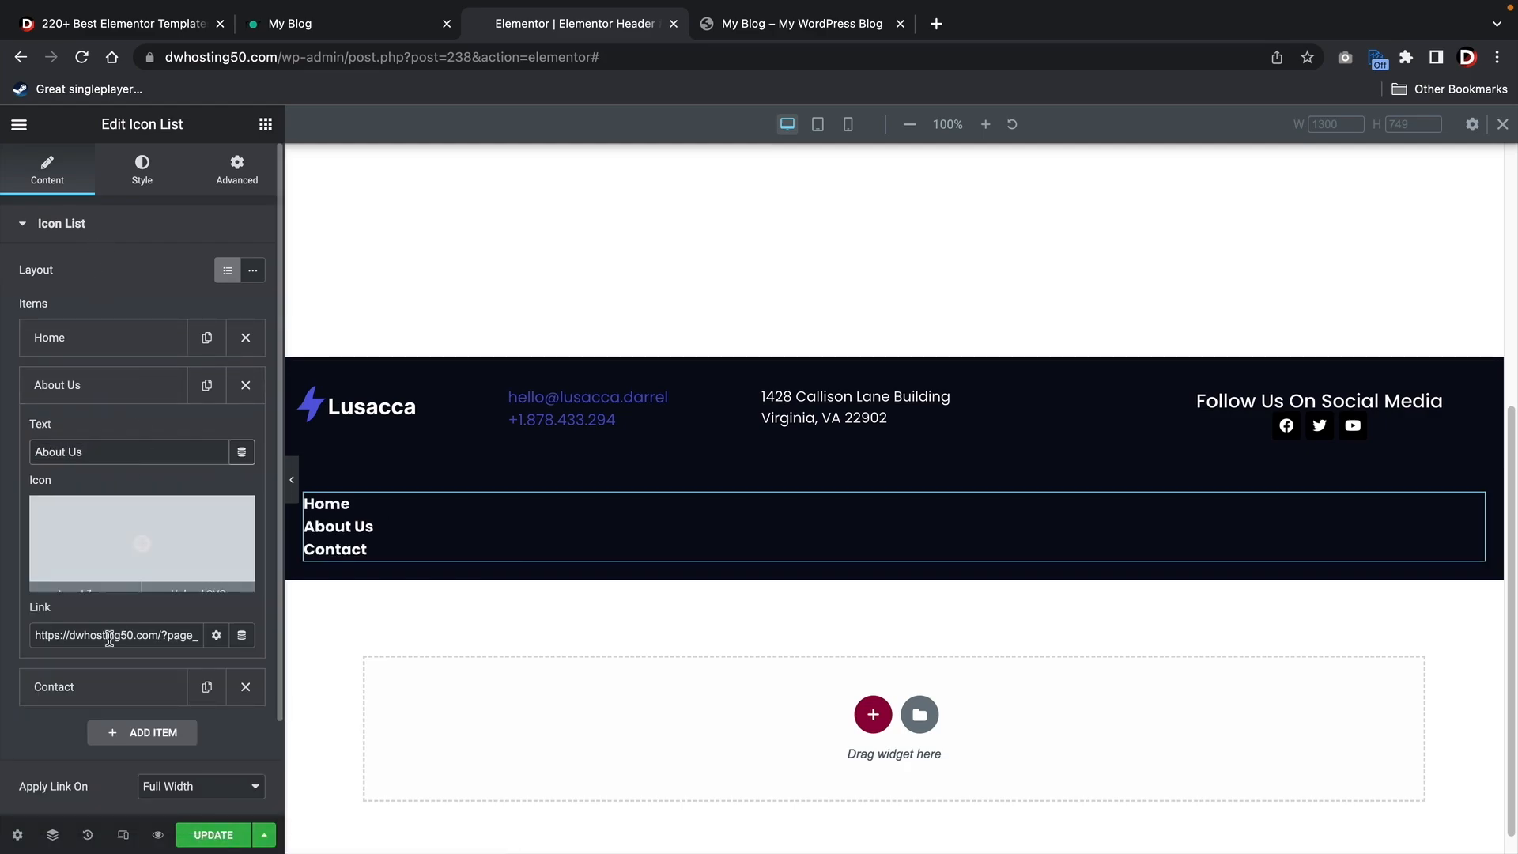
Duplicate the Contact list item twice
left_click(121, 402)
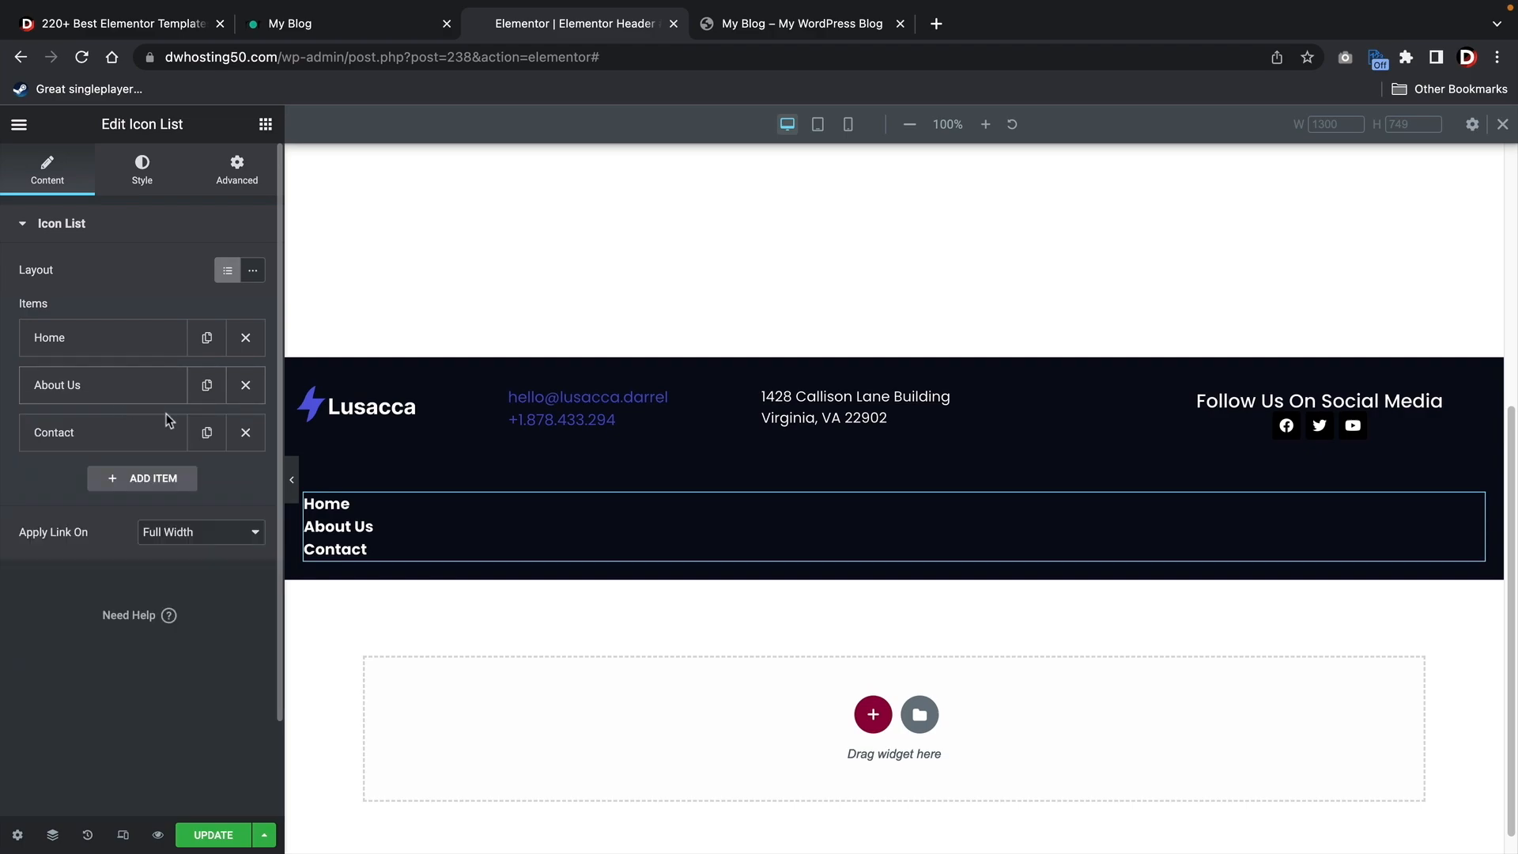
left_click(206, 431)
left_click(209, 481)
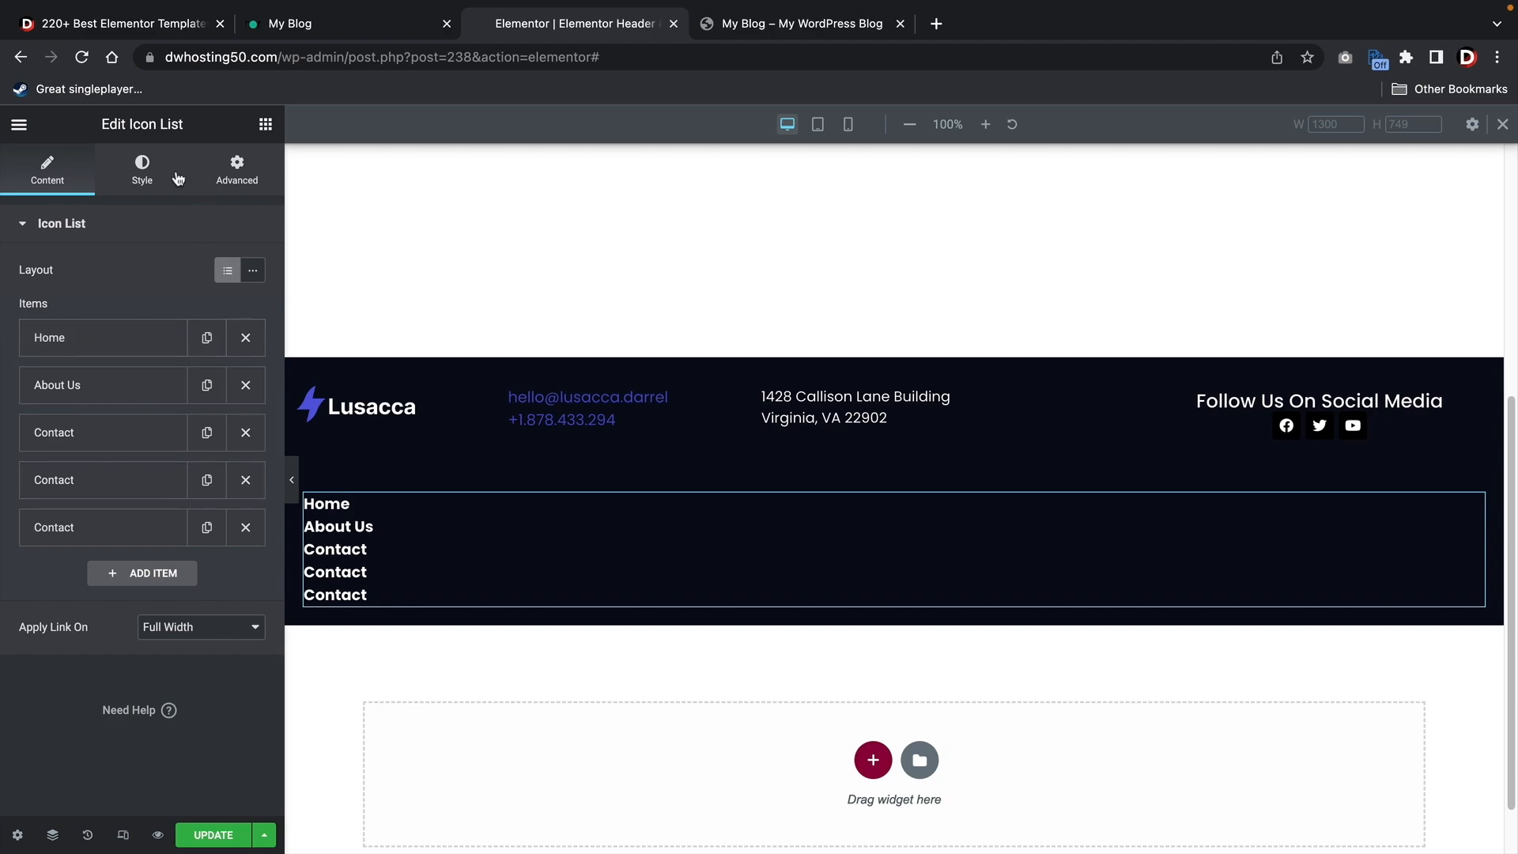
Set the icon list's text indent to 3 and the space between its items to 5
left_click(144, 171)
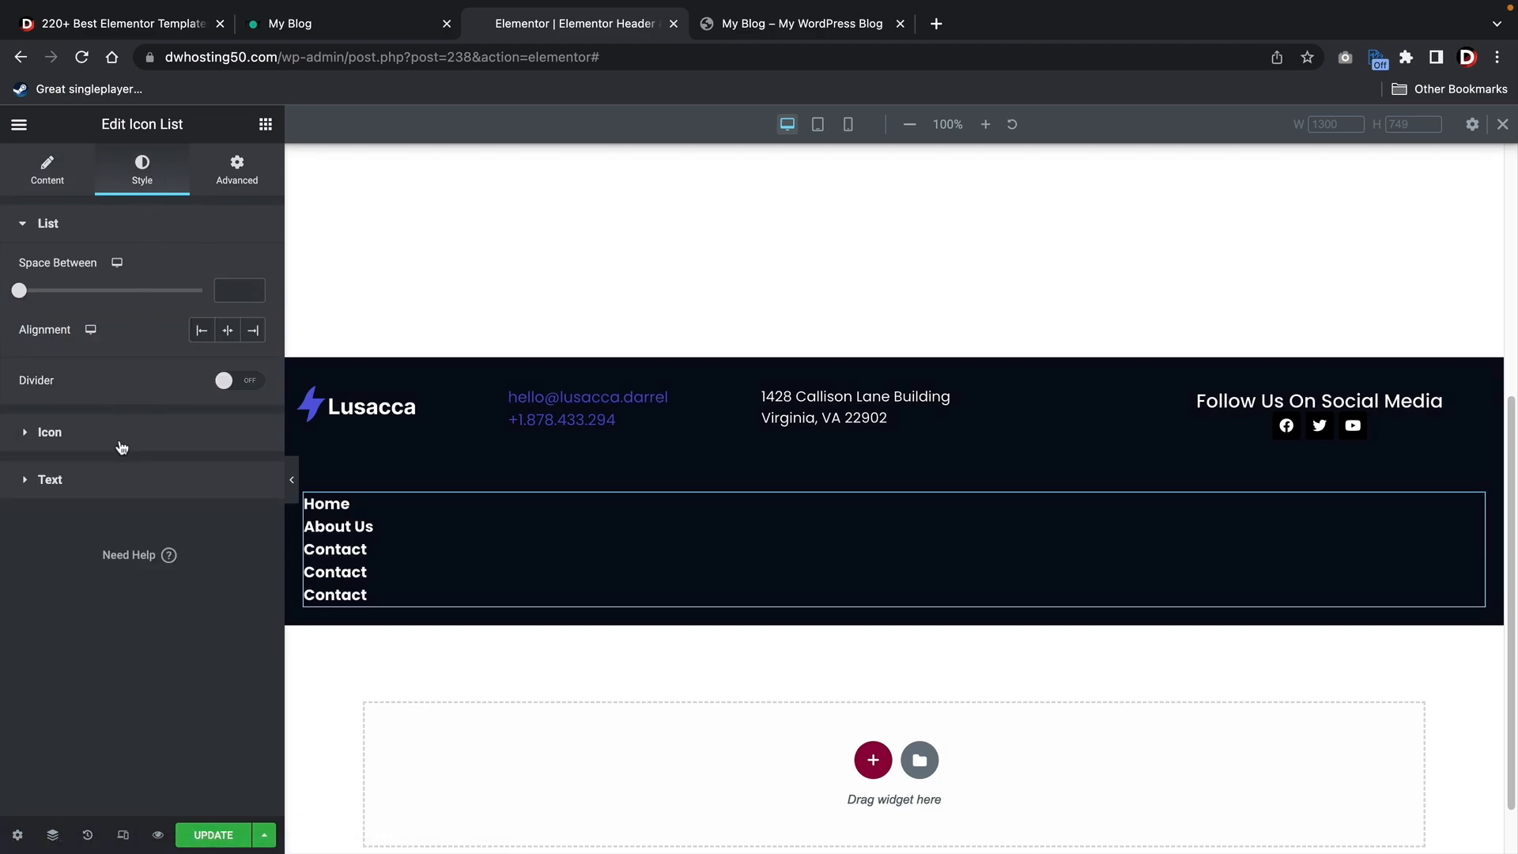
left_click(95, 475)
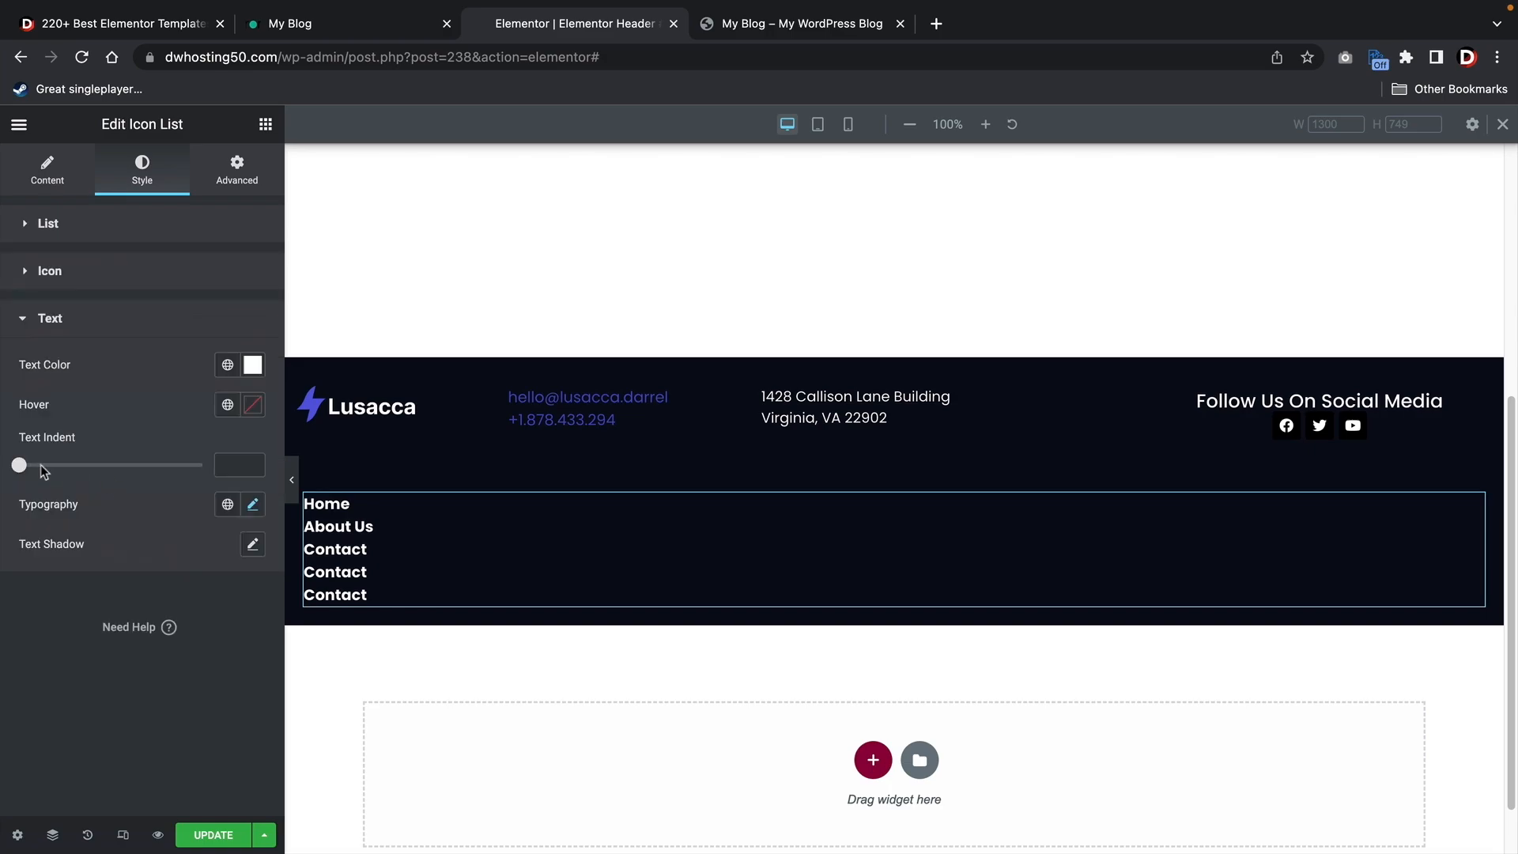
left_click_drag(20, 466, 36, 470)
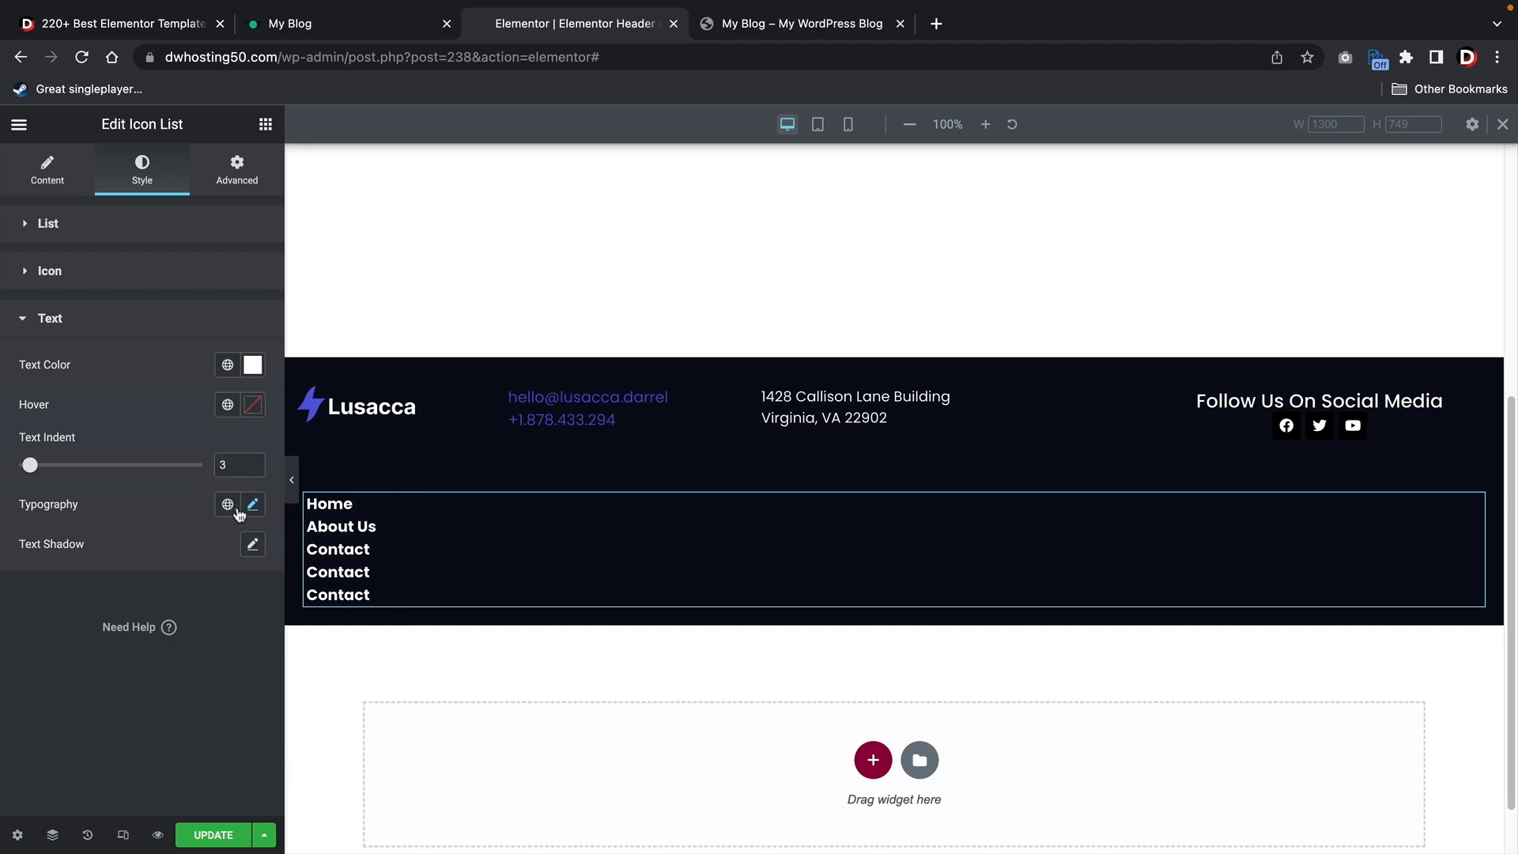
left_click(59, 183)
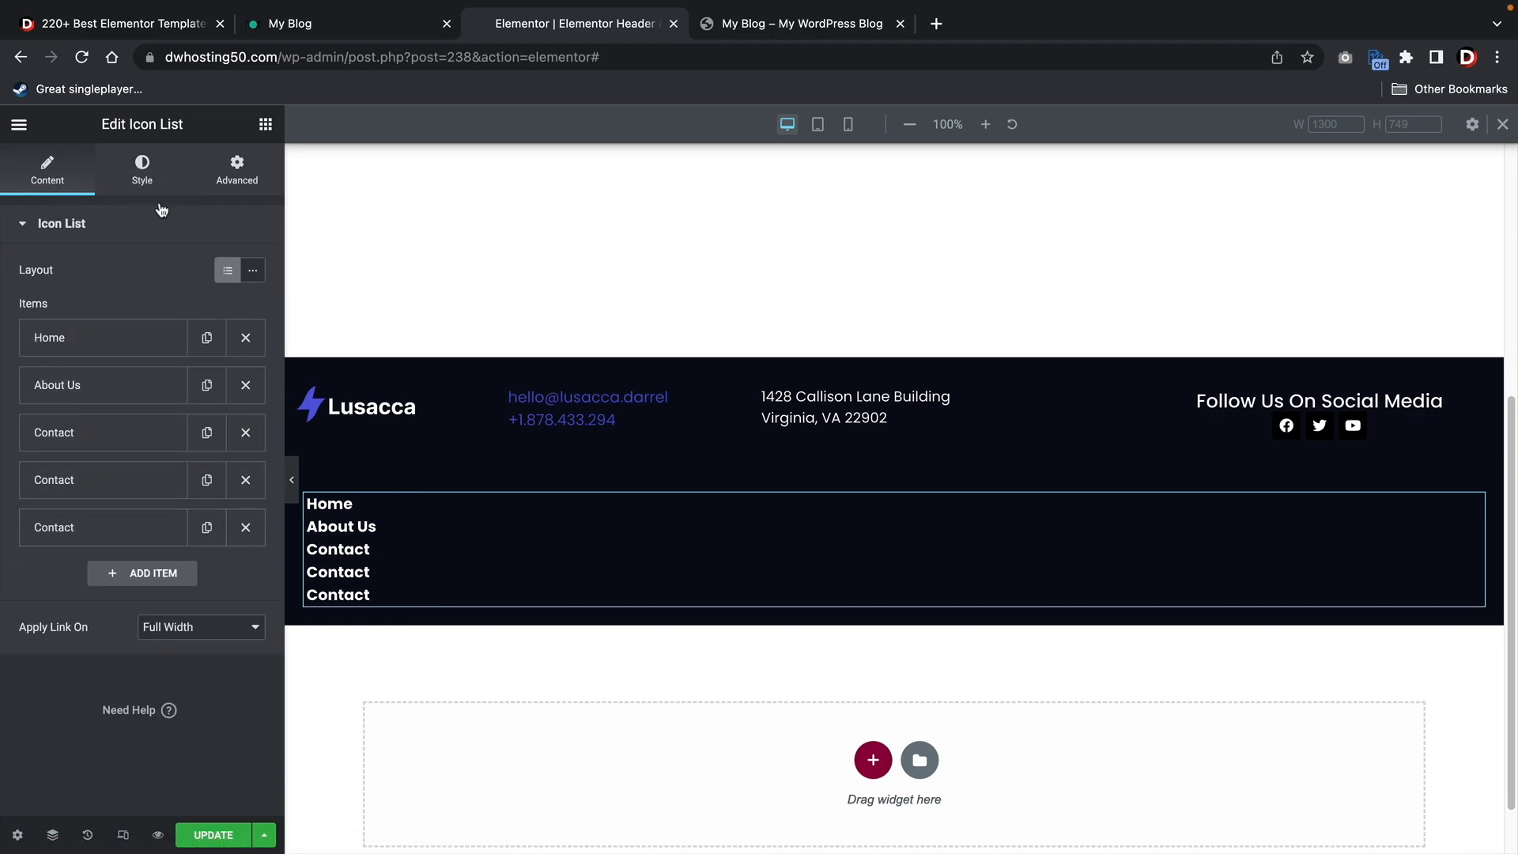
left_click(147, 168)
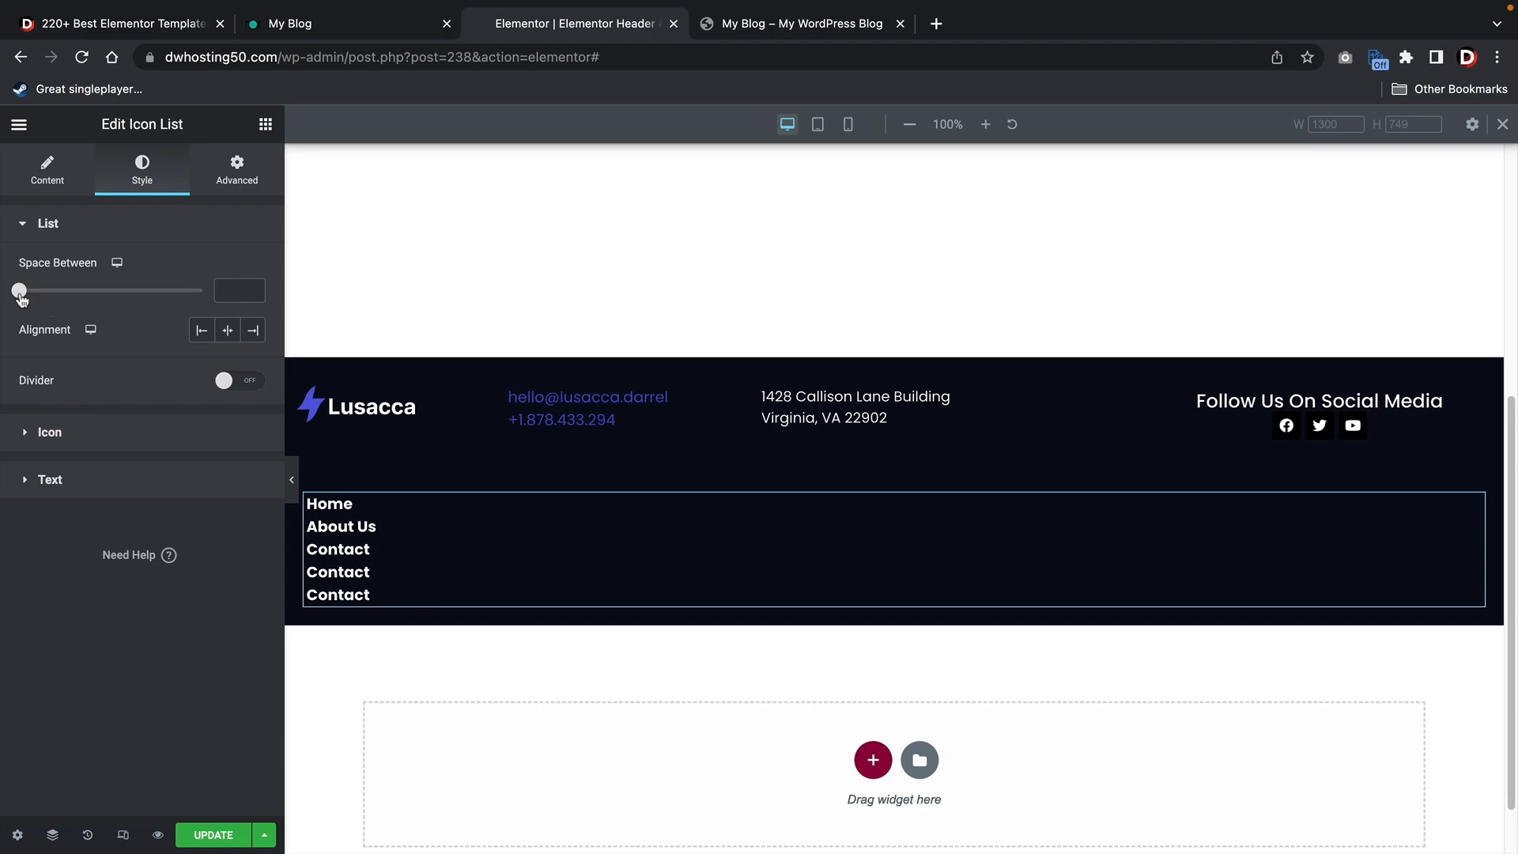
left_click_drag(21, 299, 37, 302)
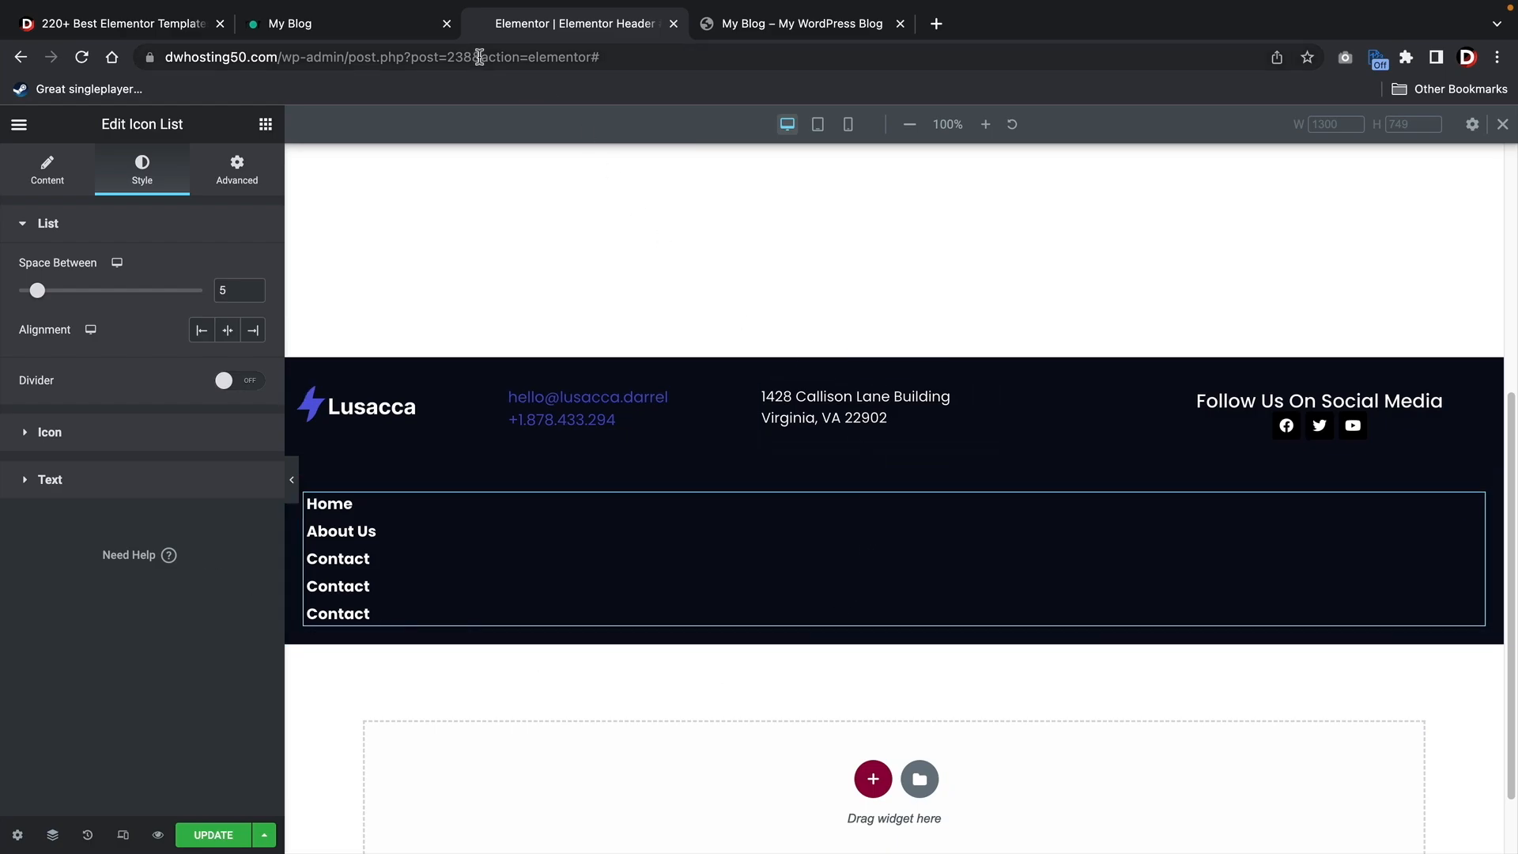
Check the reference site's footer and set the second-row container's border radius to 2 at top and bottom, with the sides unlinked
left_click(411, 22)
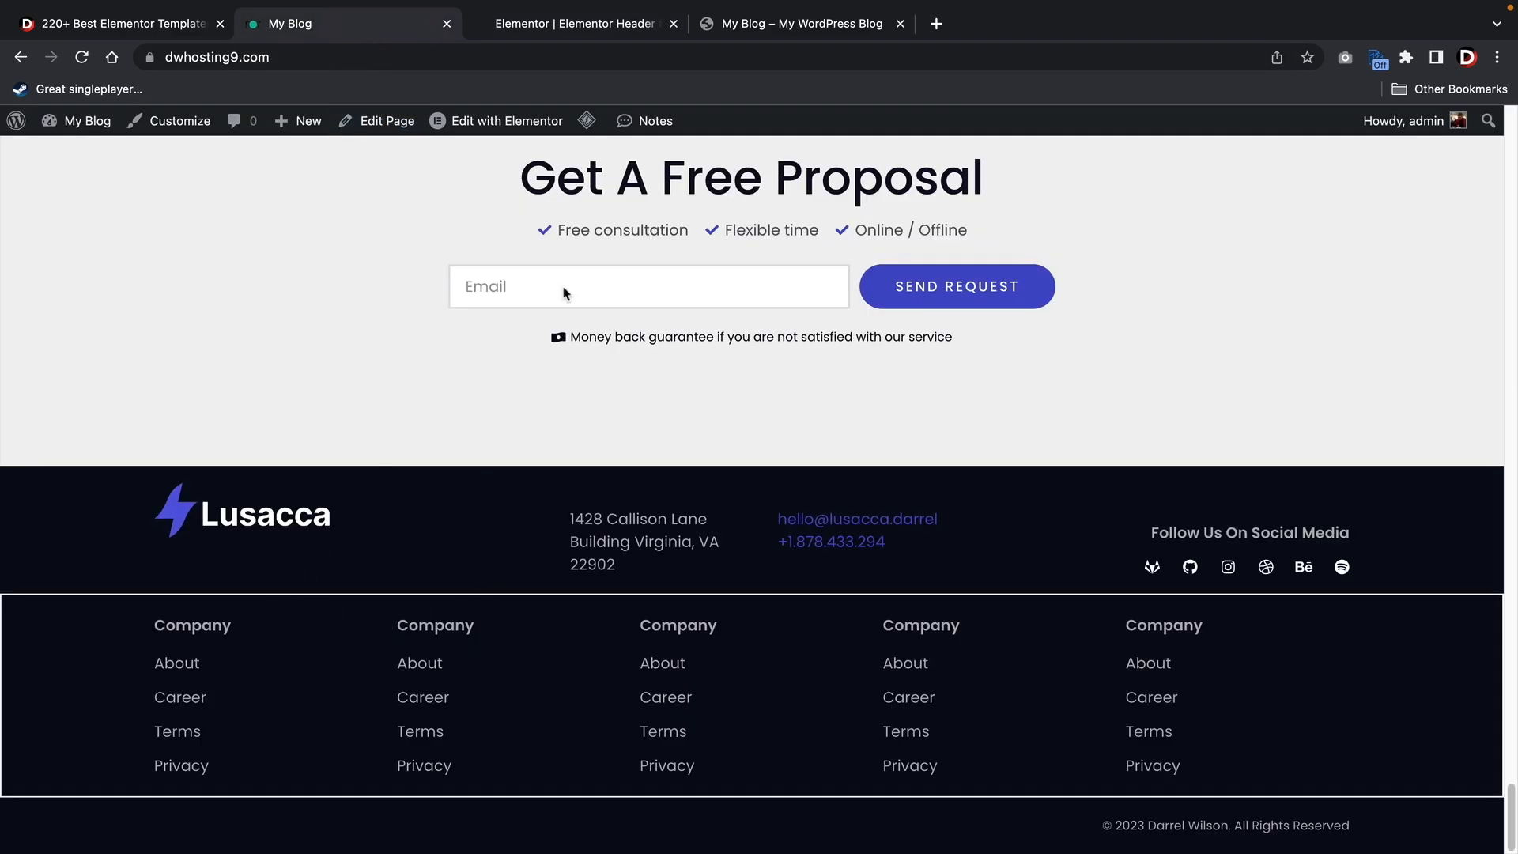
left_click(571, 24)
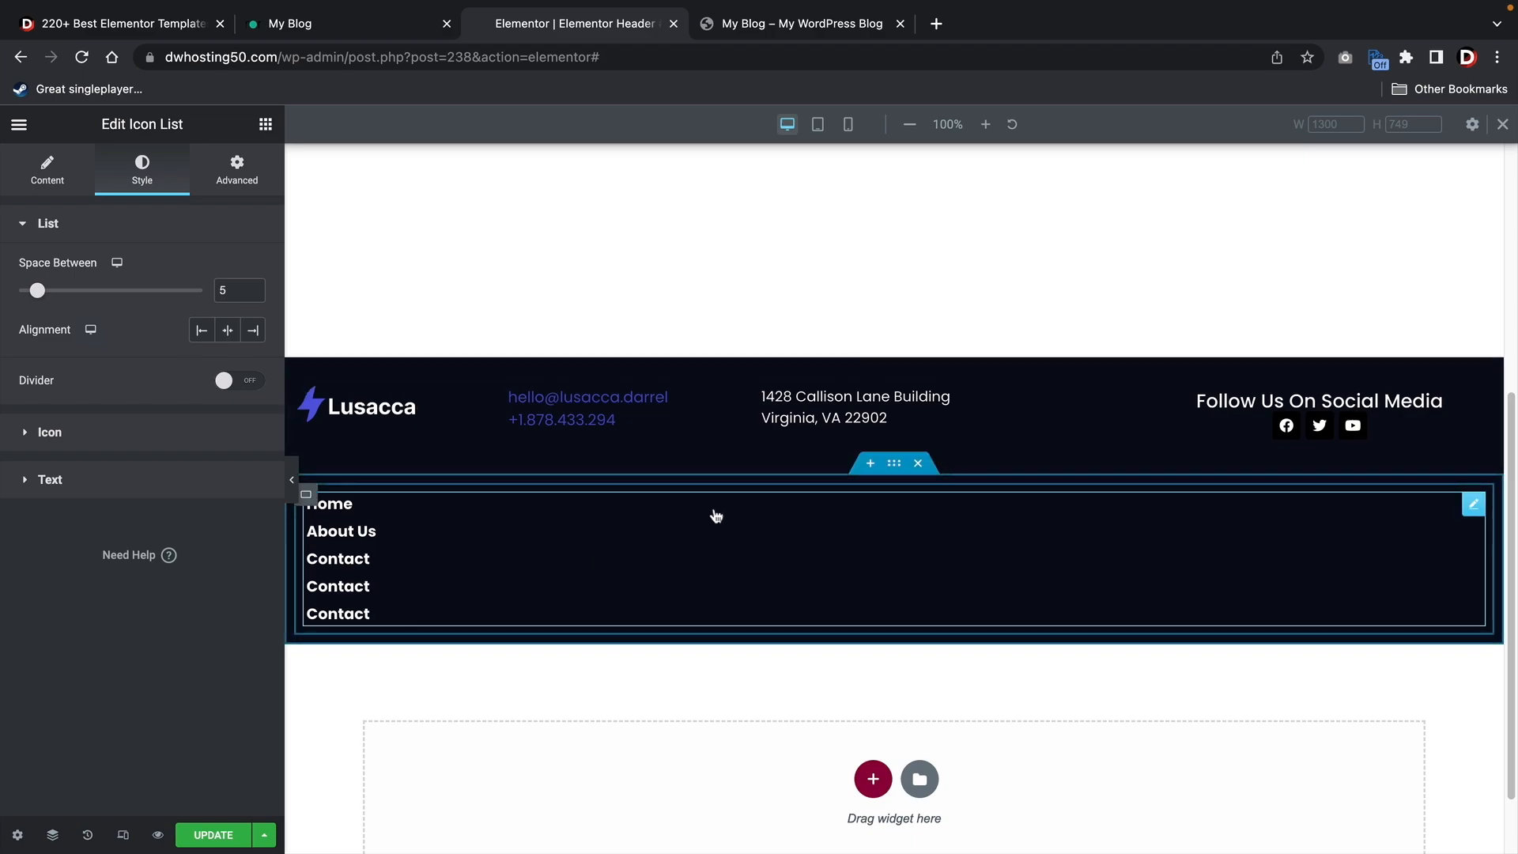
left_click(894, 465)
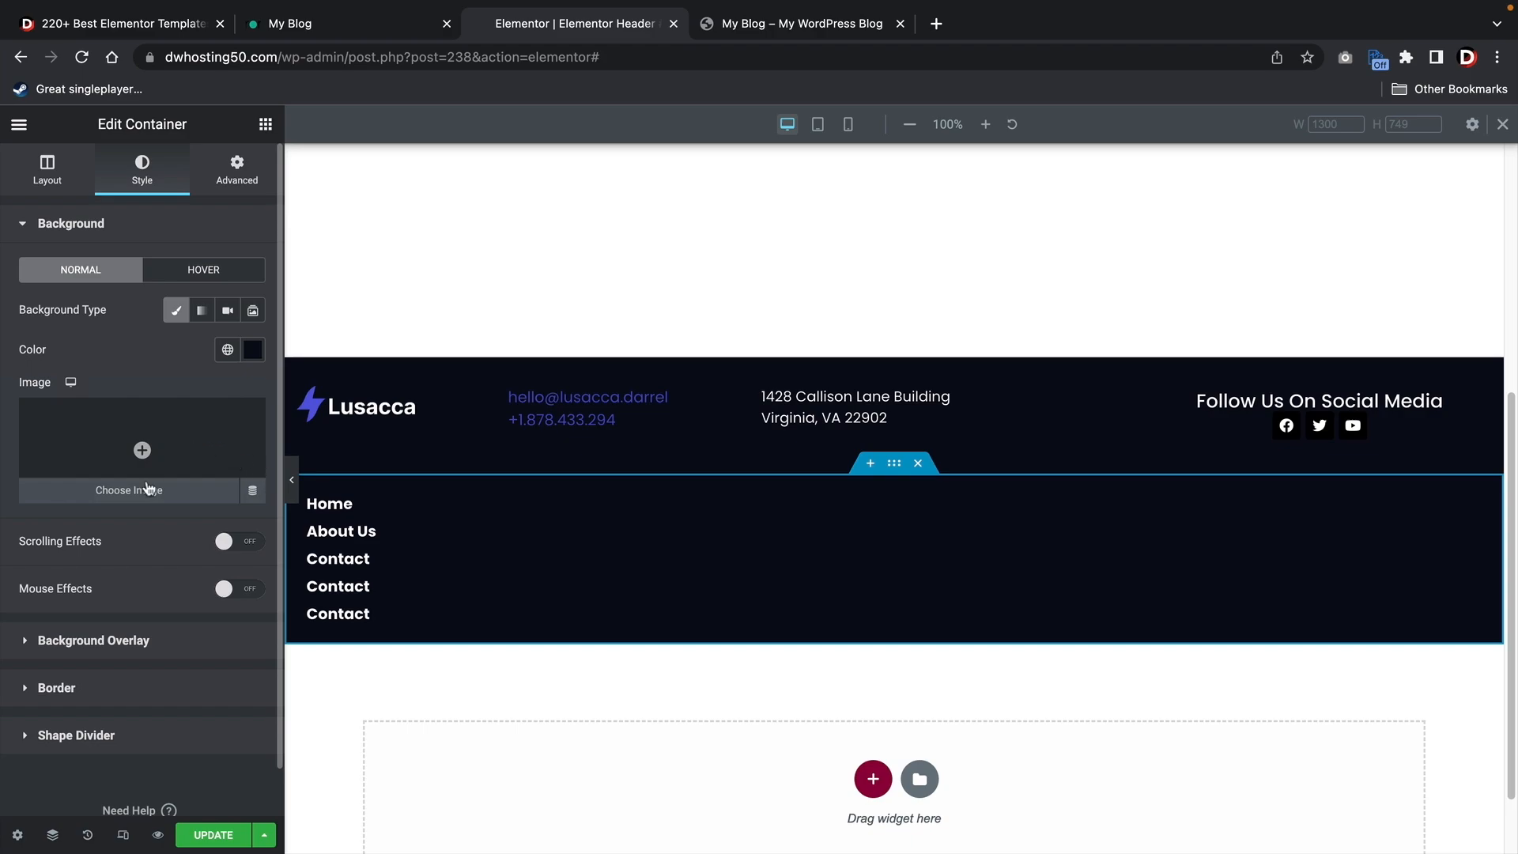
left_click(82, 687)
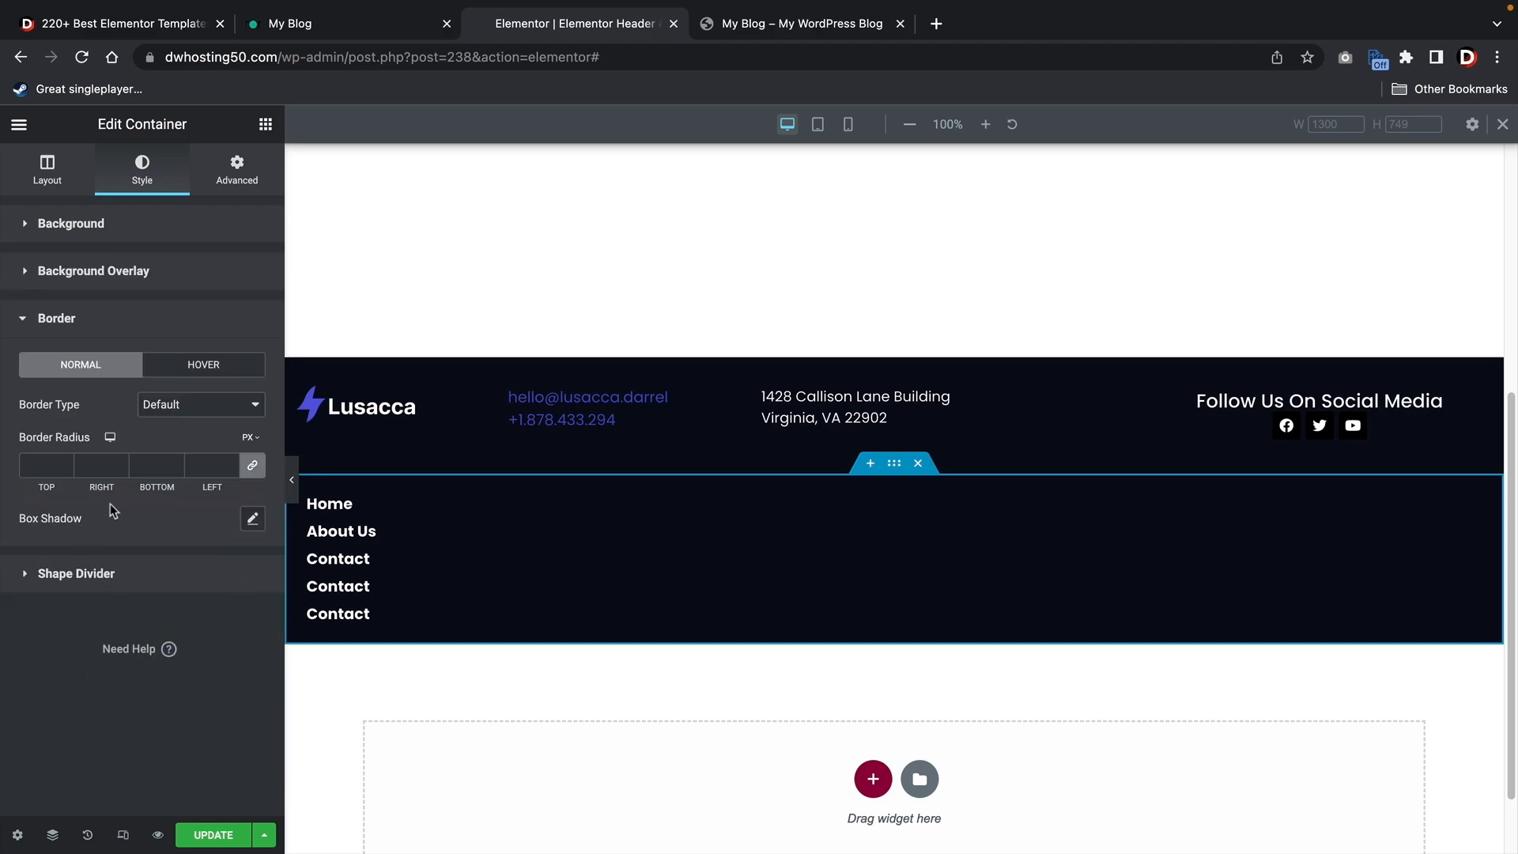
left_click(261, 468)
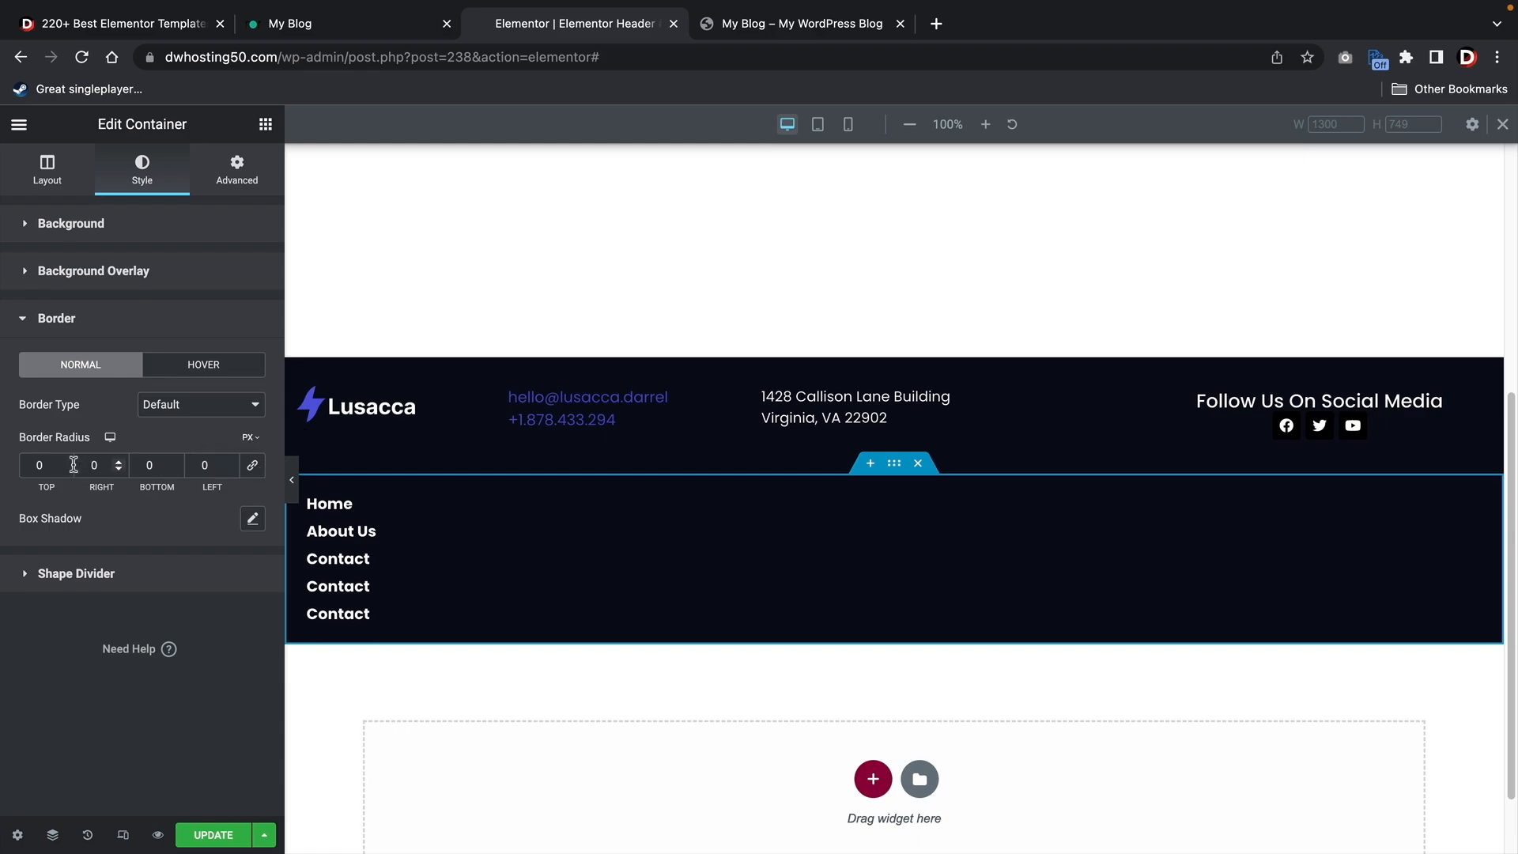
left_click(162, 466)
type("2")
Give the footer's second-row container a solid border in white (#FFFFFF)
left_click(216, 407)
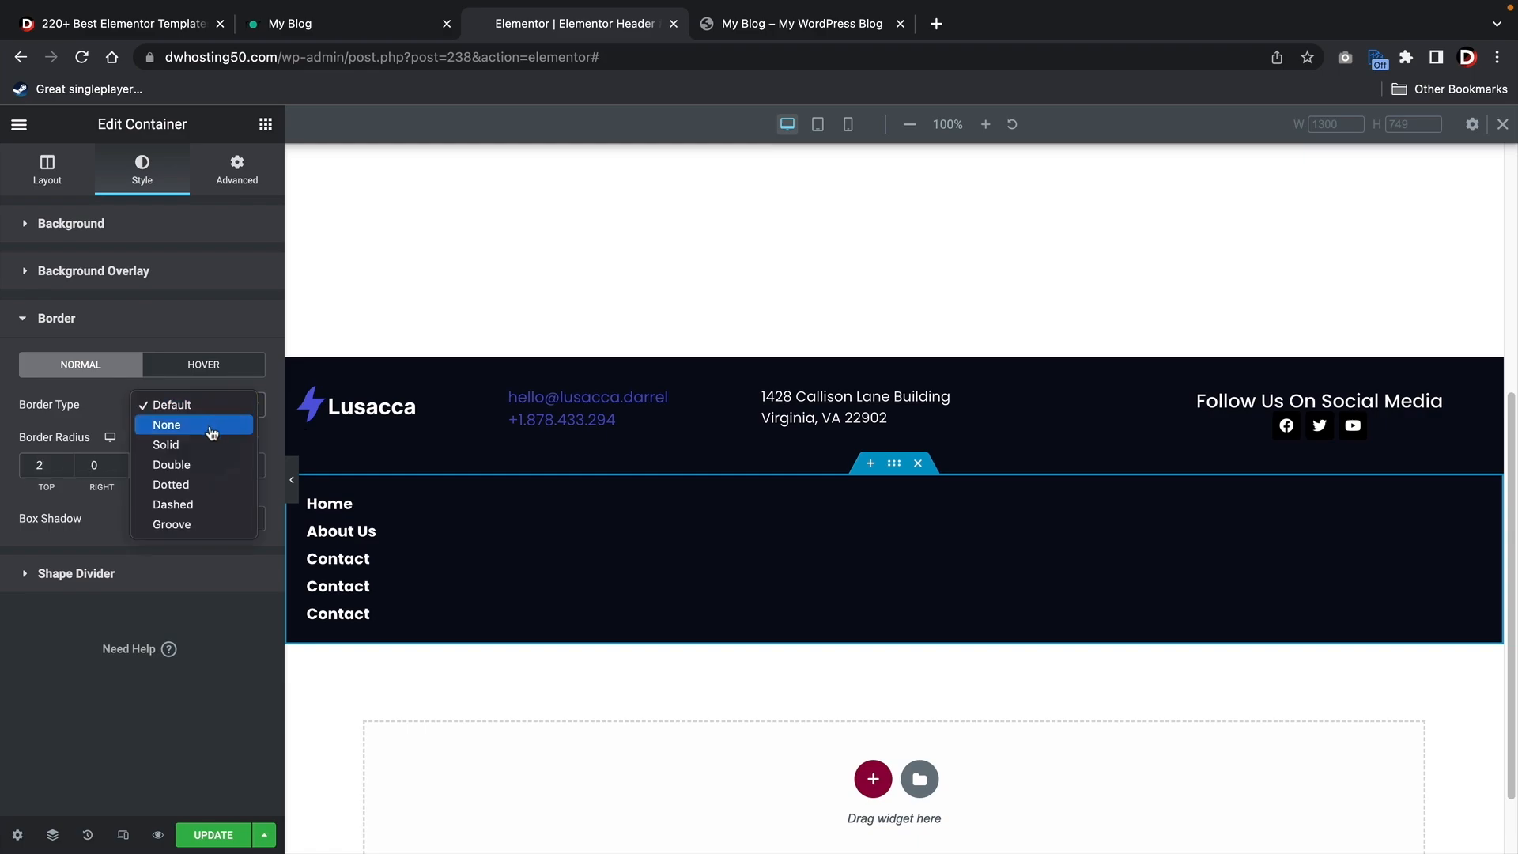
left_click(210, 445)
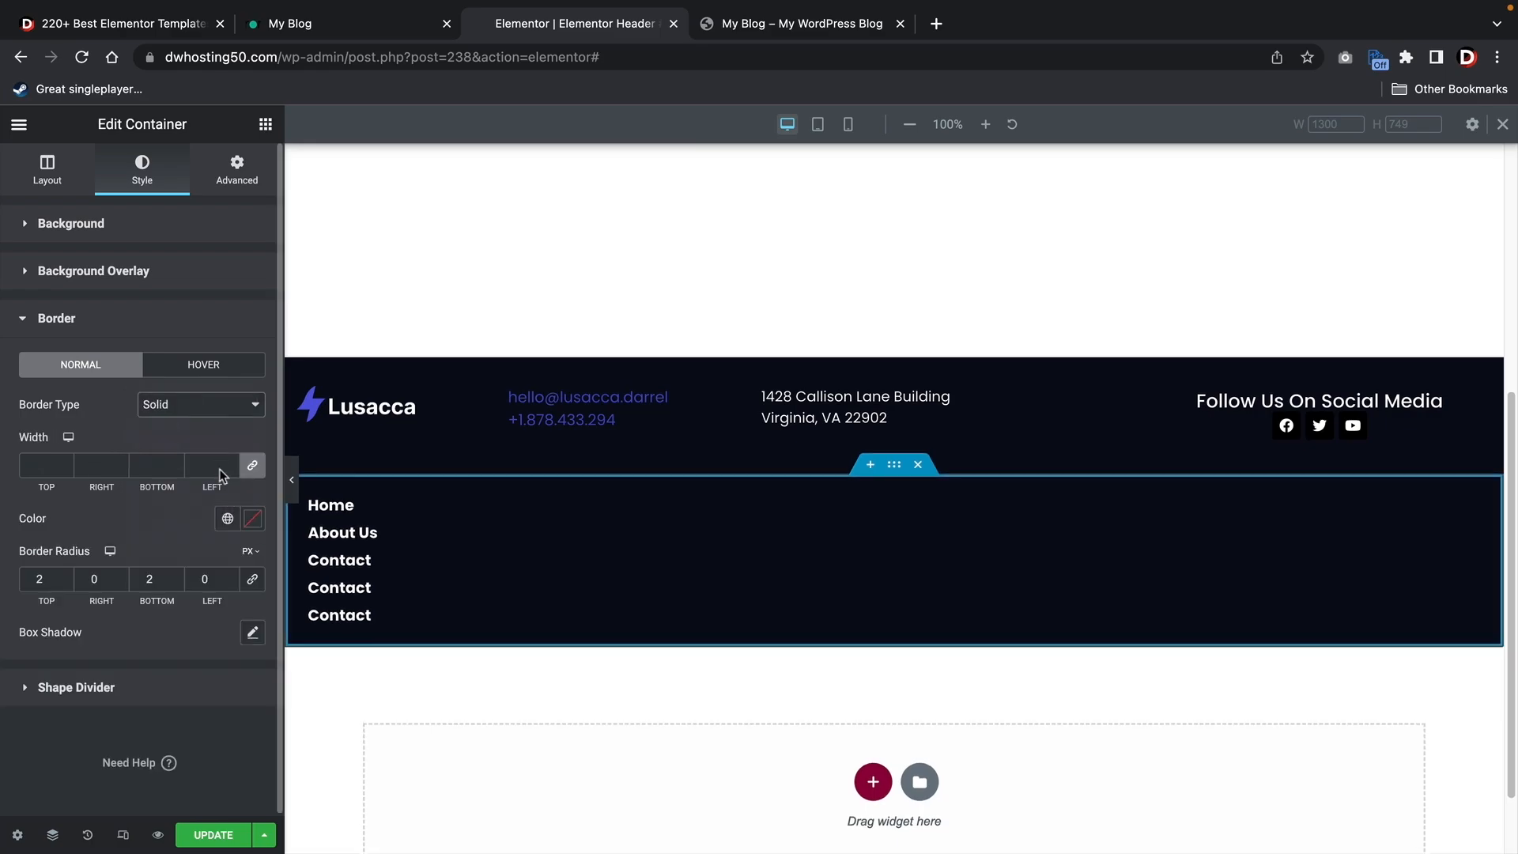
left_click(253, 517)
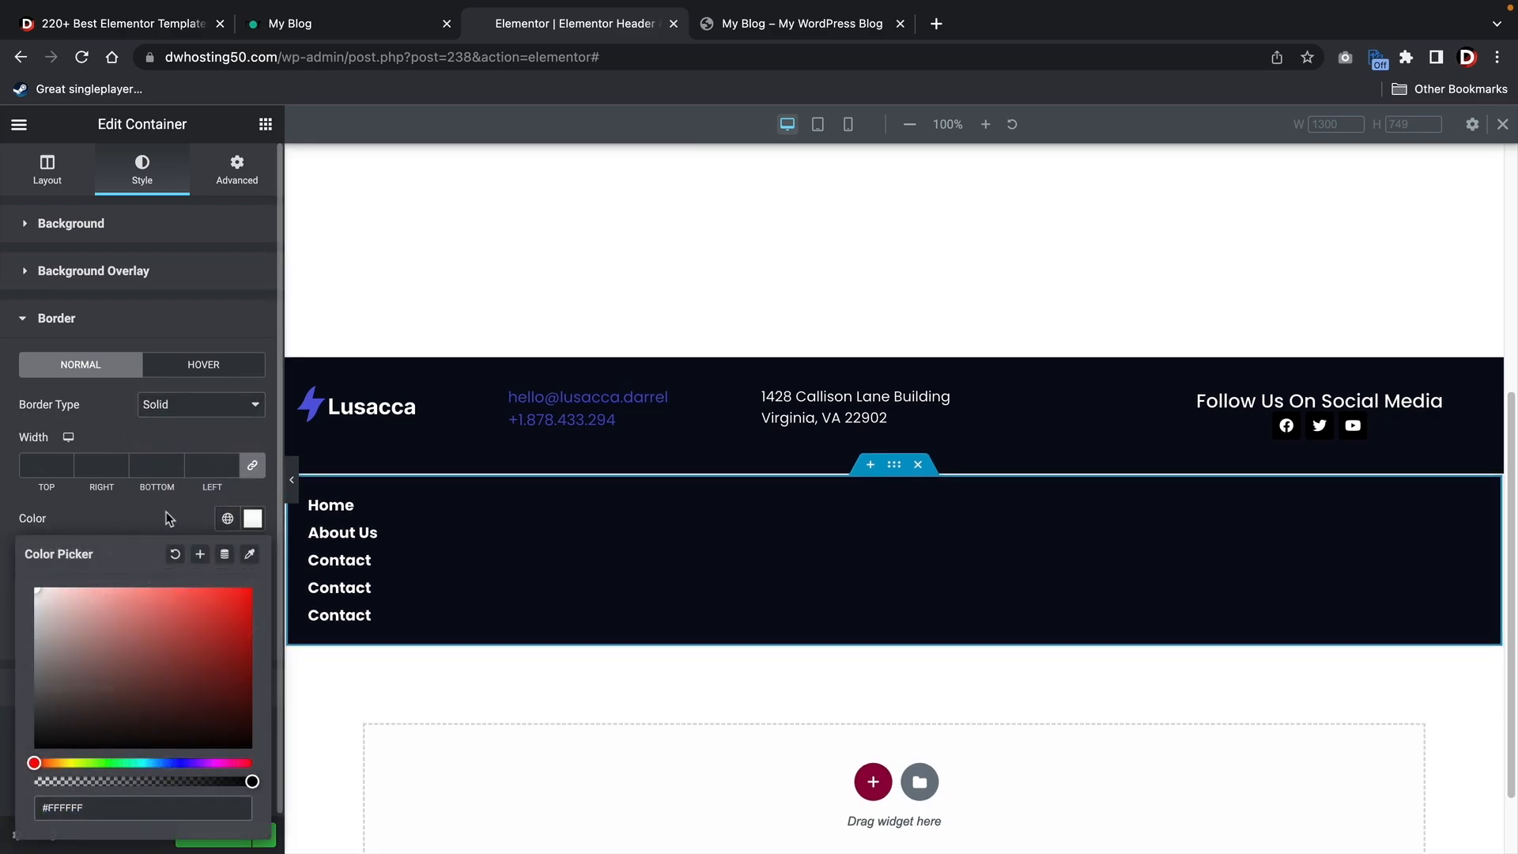
left_click(583, 413)
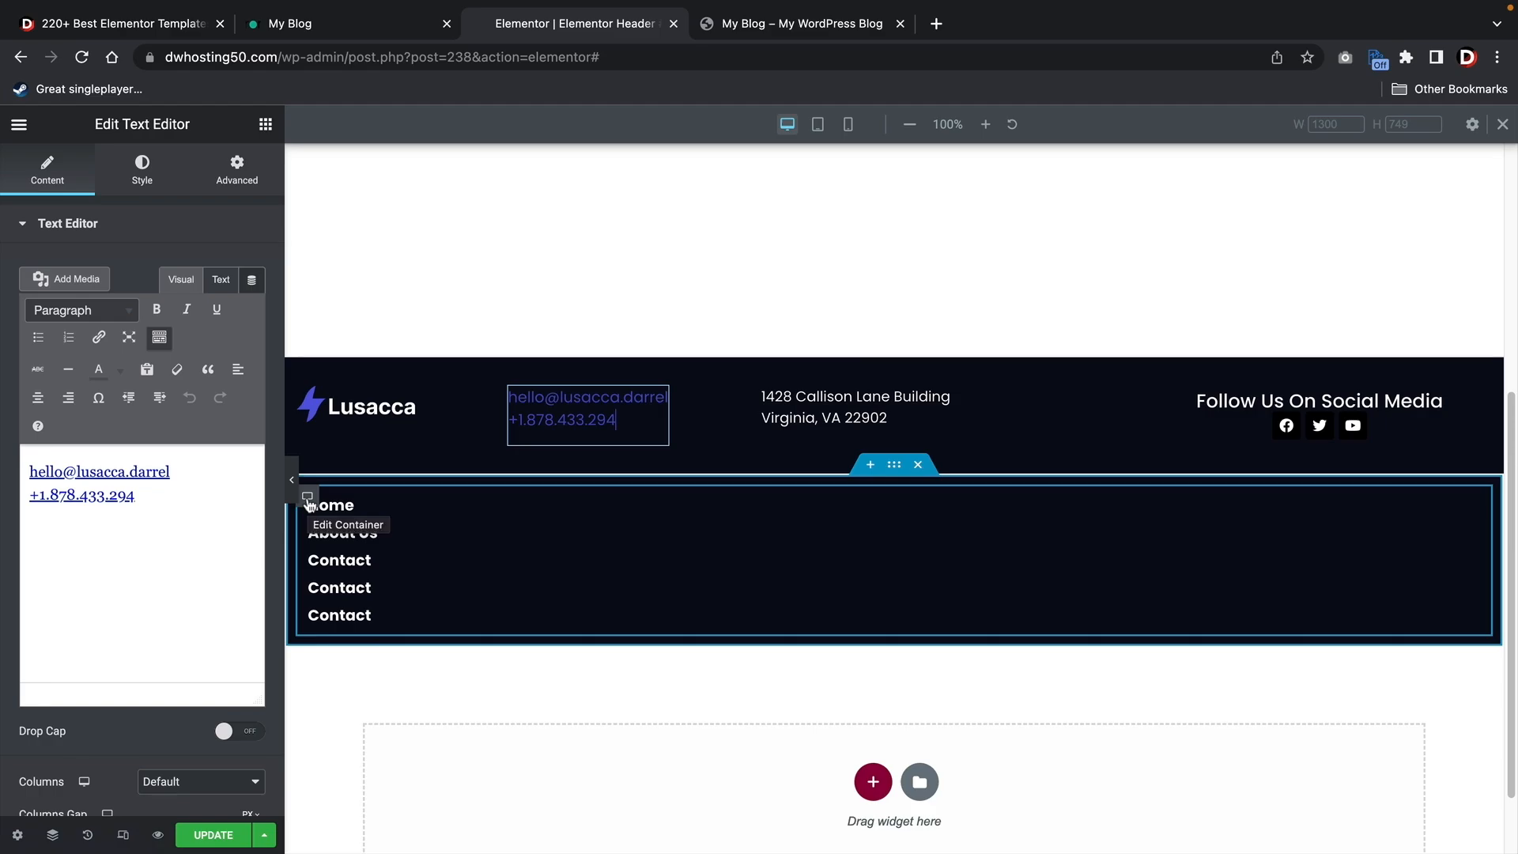
Duplicate the inner container holding the link list three times within the footer's second row
right_click(307, 498)
left_click(329, 519)
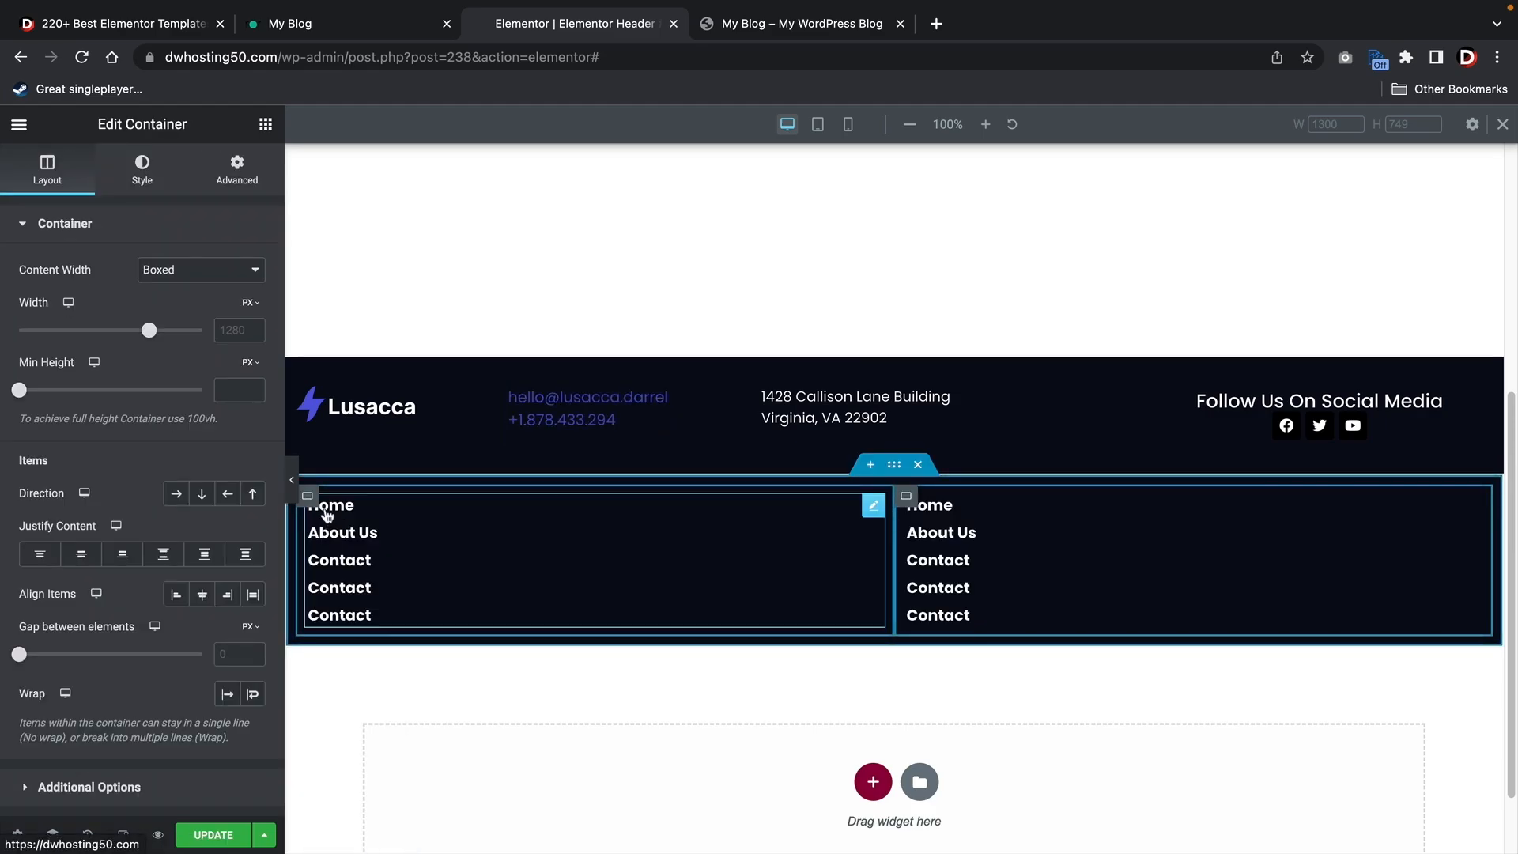
right_click(331, 525)
left_click(341, 521)
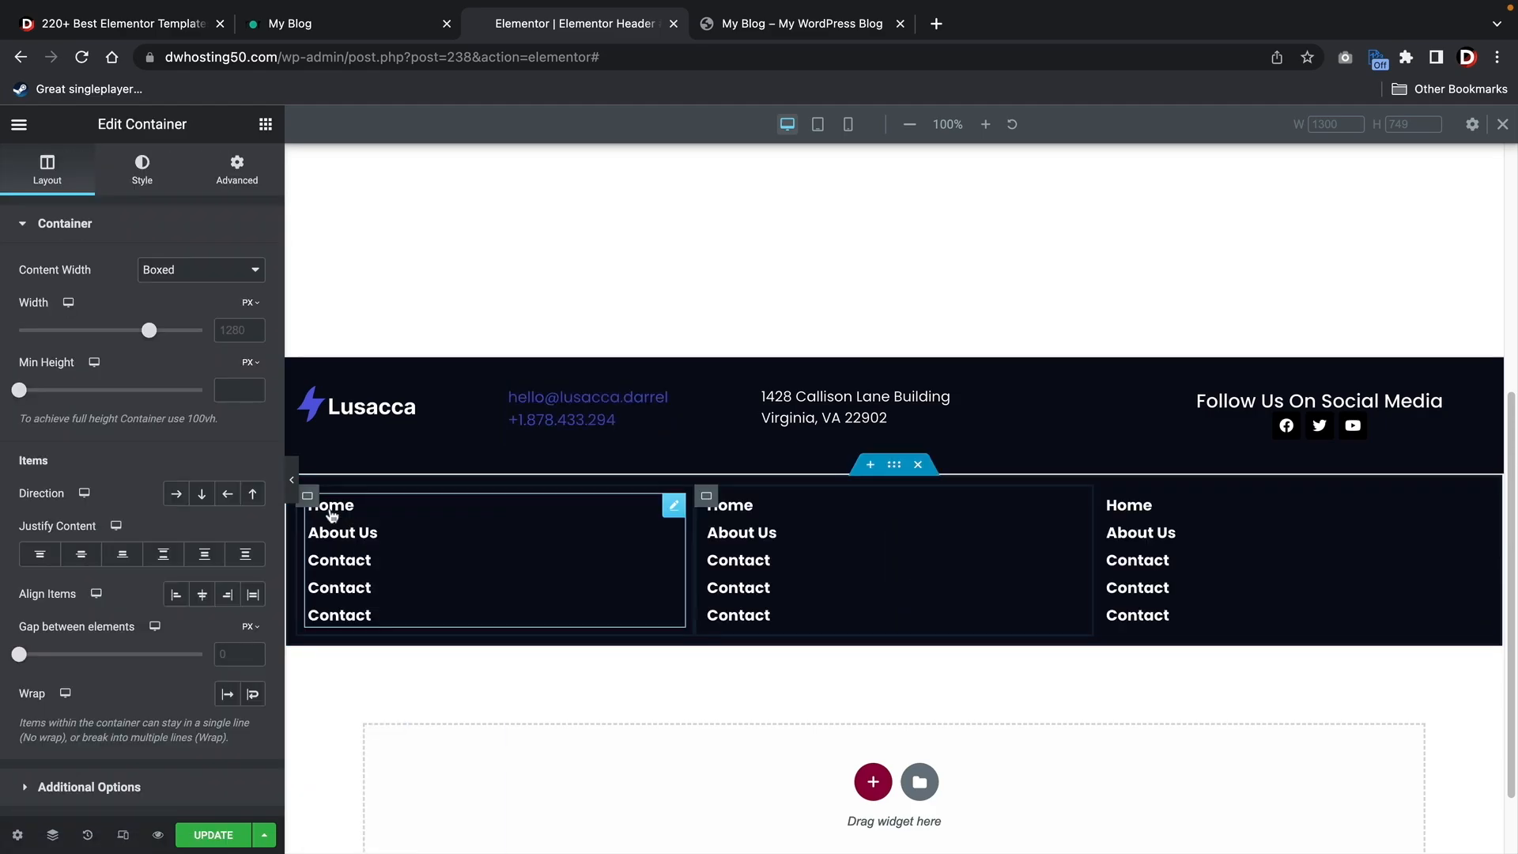
right_click(334, 545)
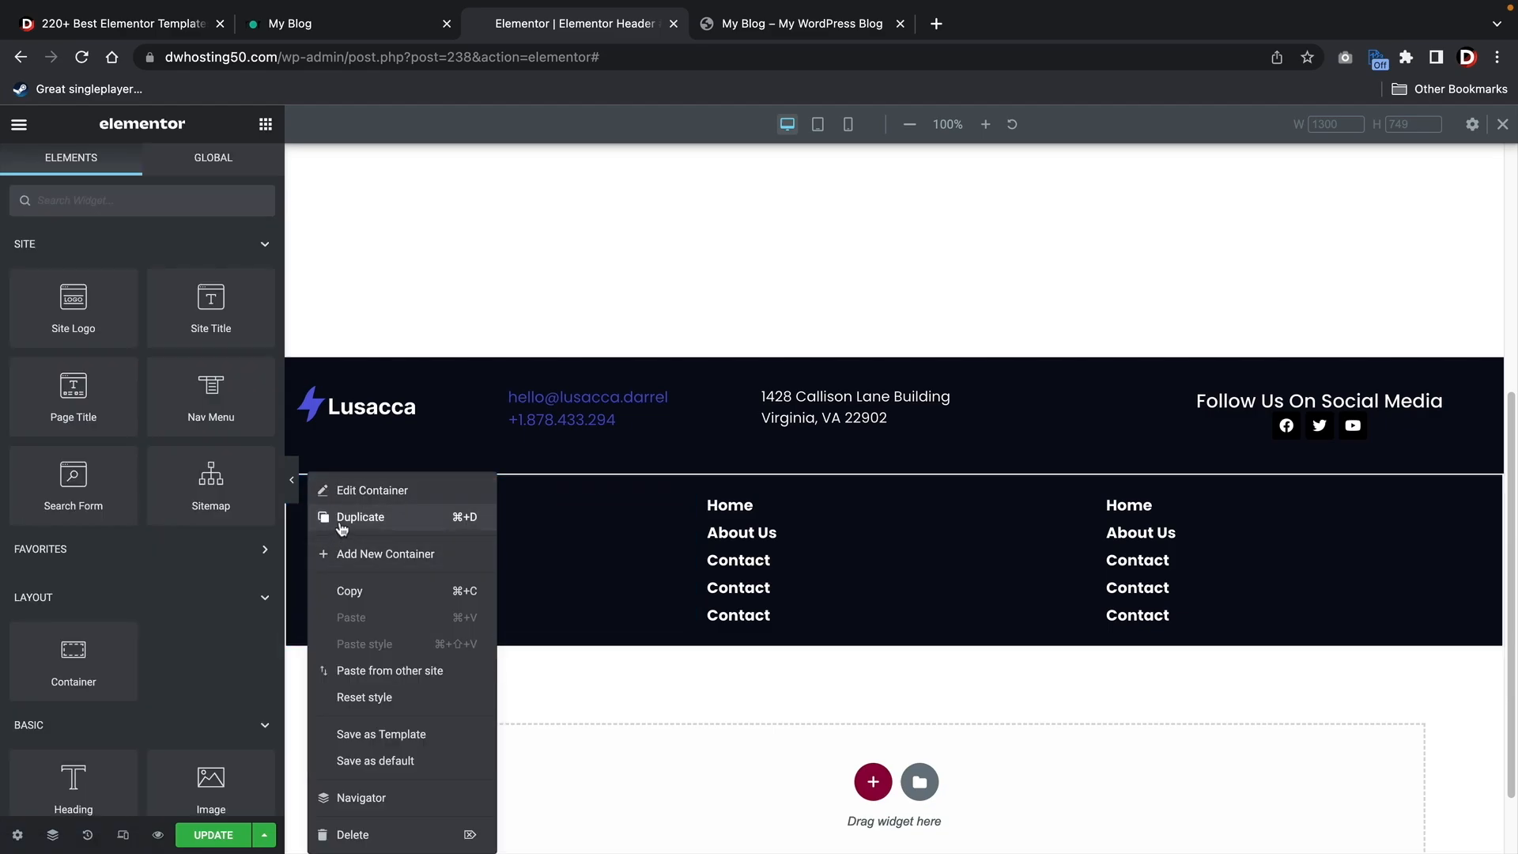
left_click(342, 519)
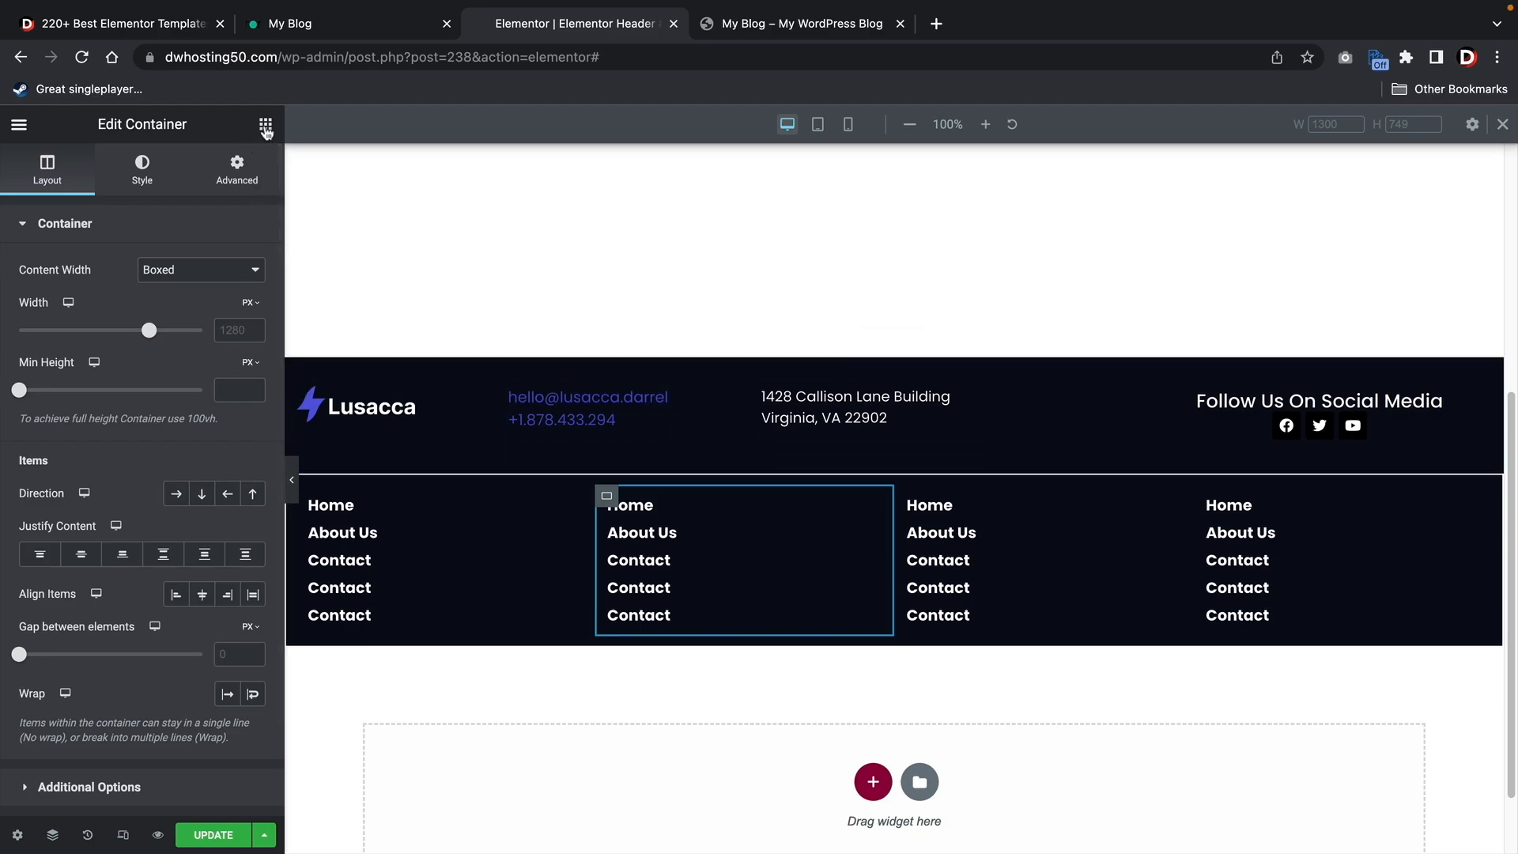
Add a Heading widget above the link list in the second column of the footer's second row
left_click(266, 124)
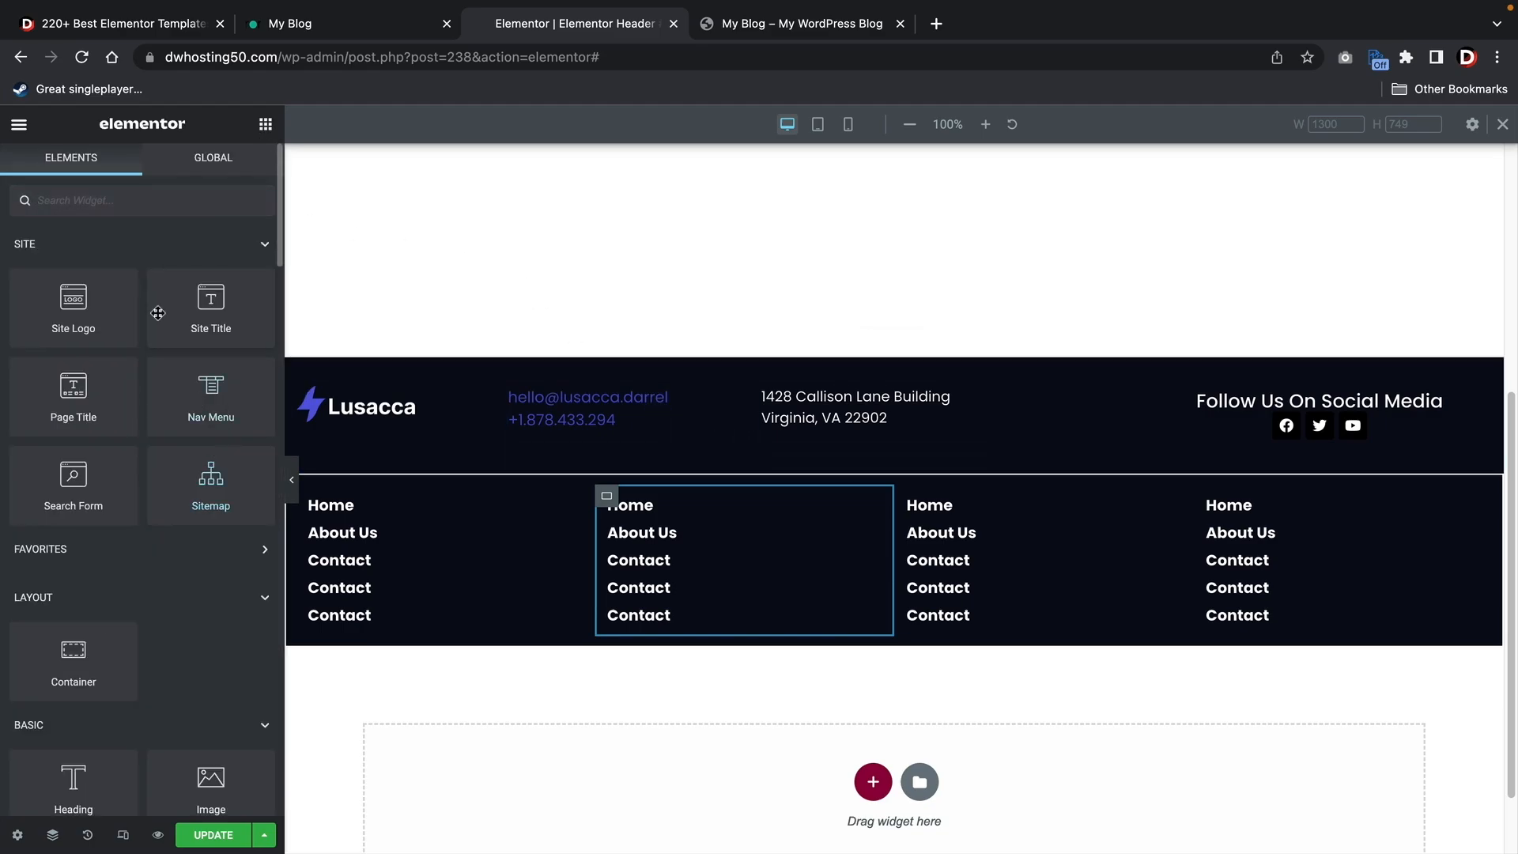
type("head")
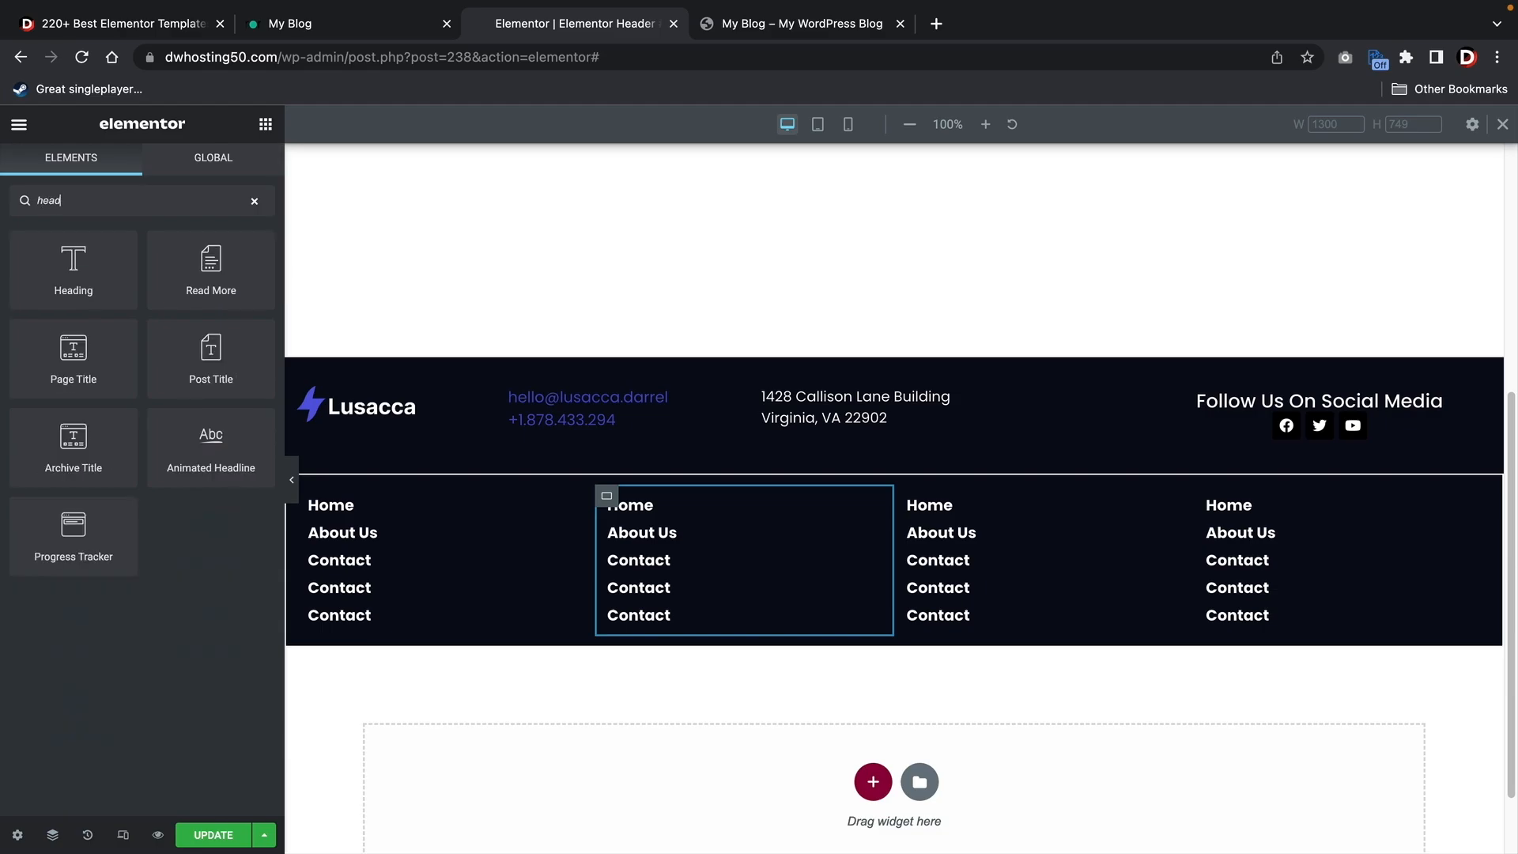
left_click_drag(95, 271, 680, 514)
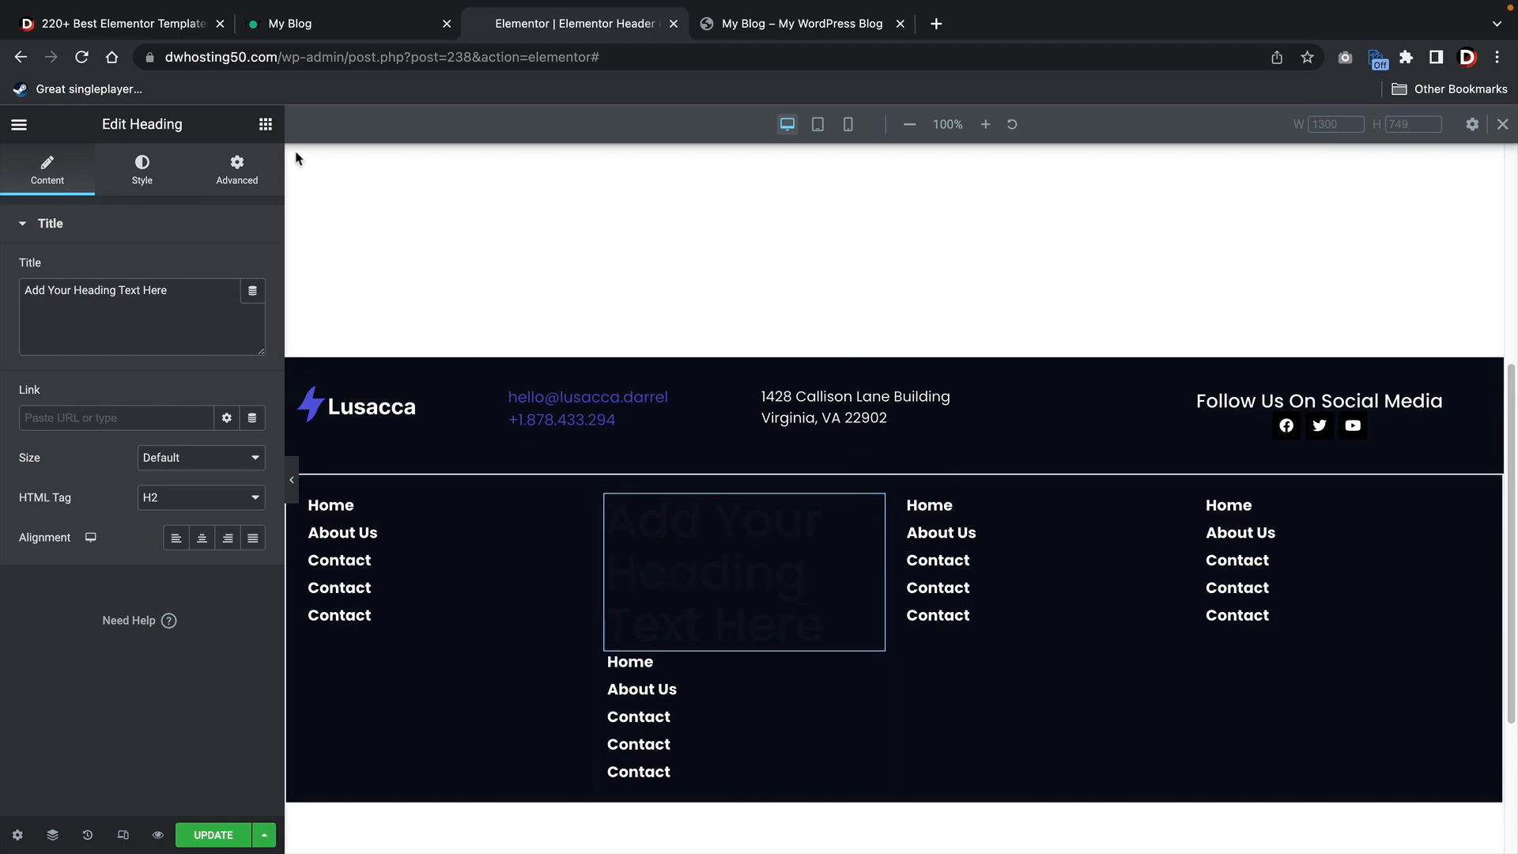
Make the new heading's text white and change its title to "About Us"
left_click(142, 182)
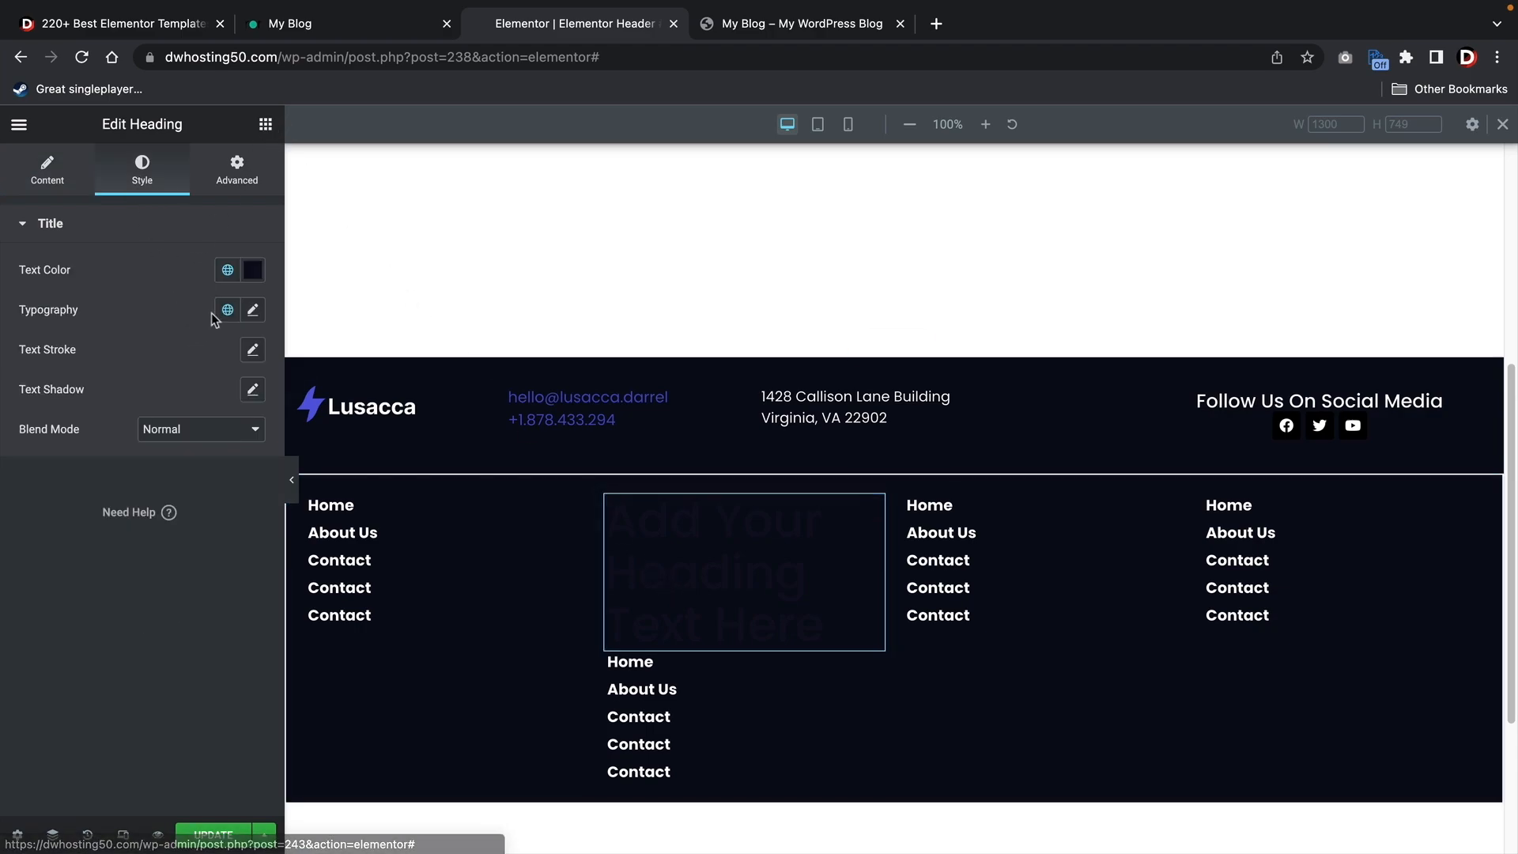
left_click(249, 275)
left_click_drag(180, 381, 6, 345)
left_click(49, 181)
triple_click(159, 291)
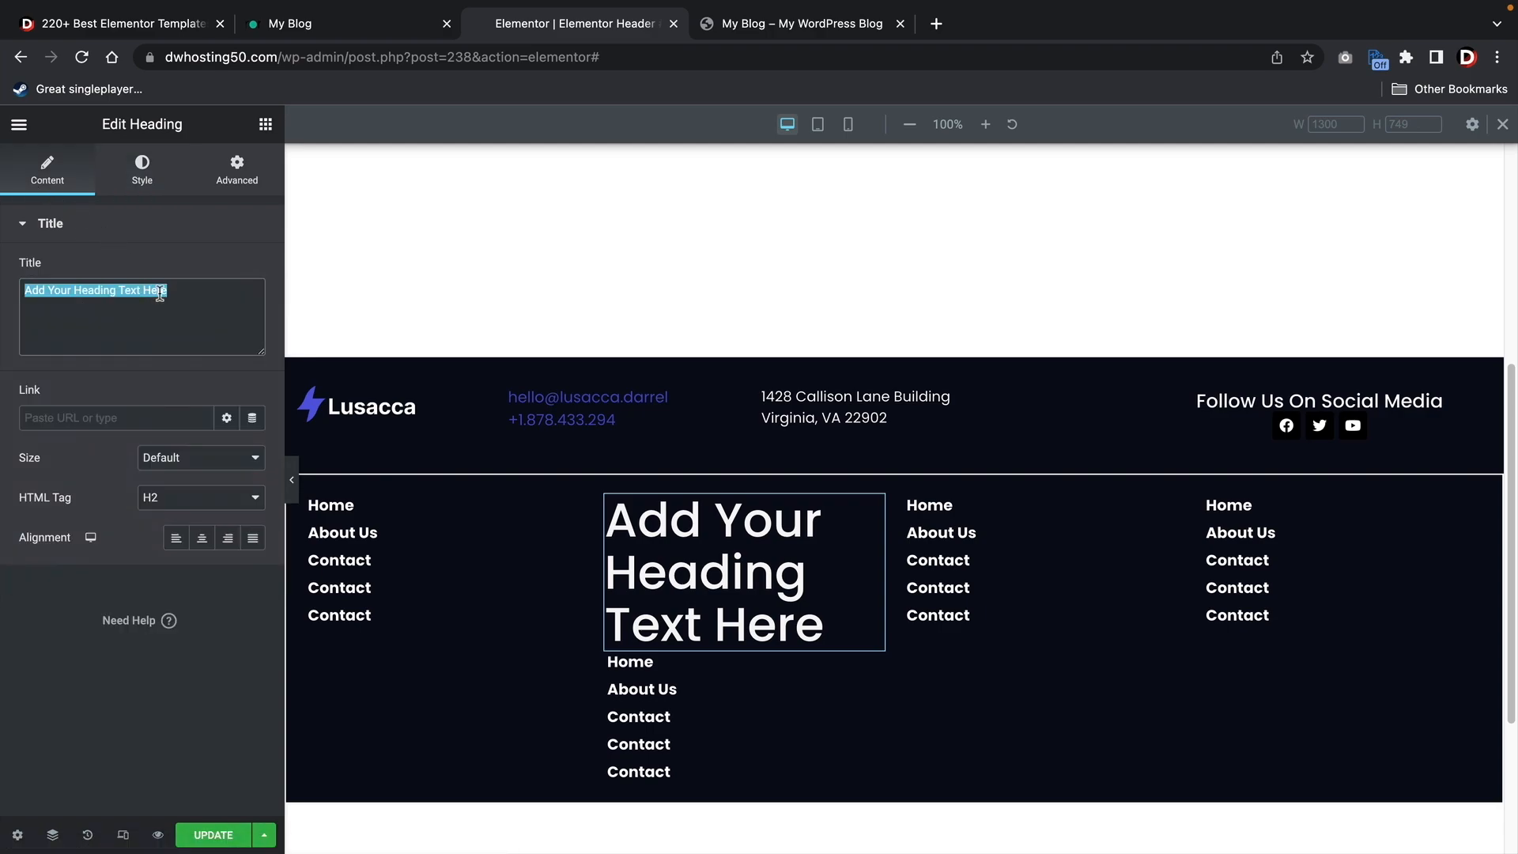
type("About Us")
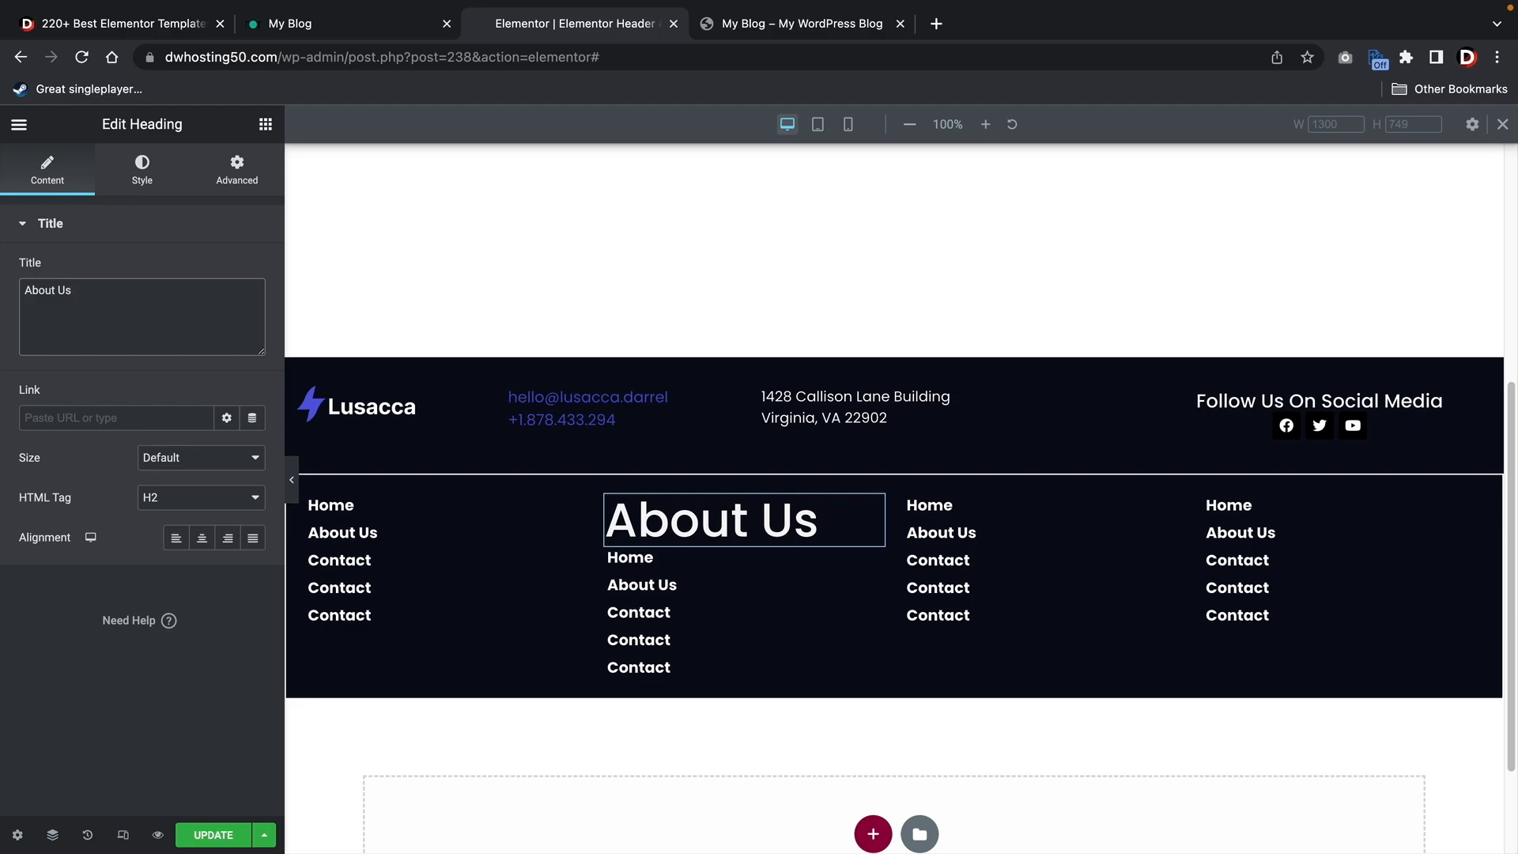
Delete the link list beneath the About Us heading and put a Text Editor widget in its place
right_click(663, 602)
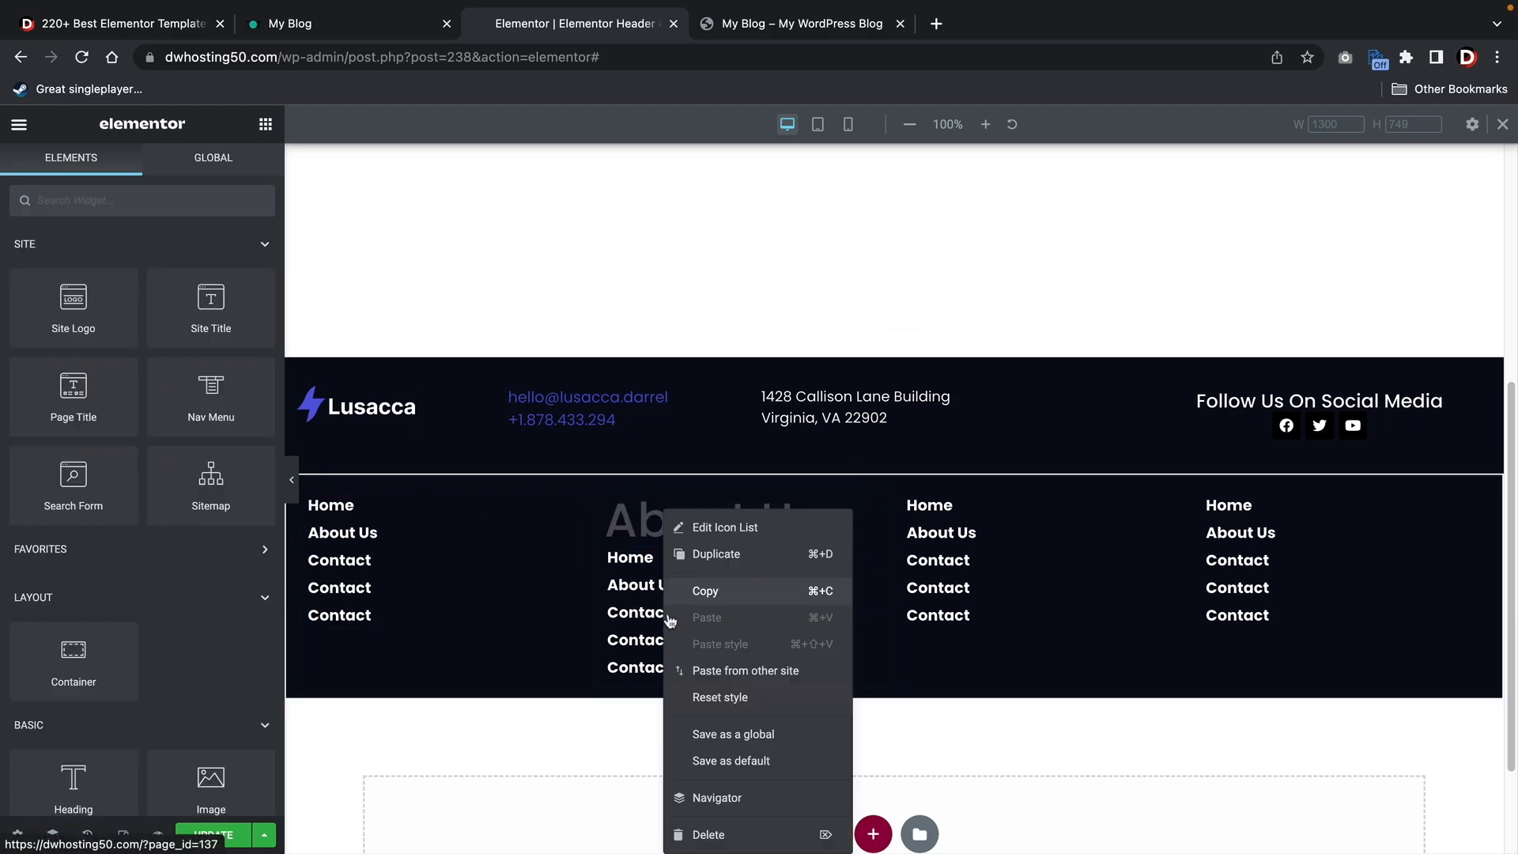
left_click(726, 831)
left_click(704, 523)
left_click(266, 124)
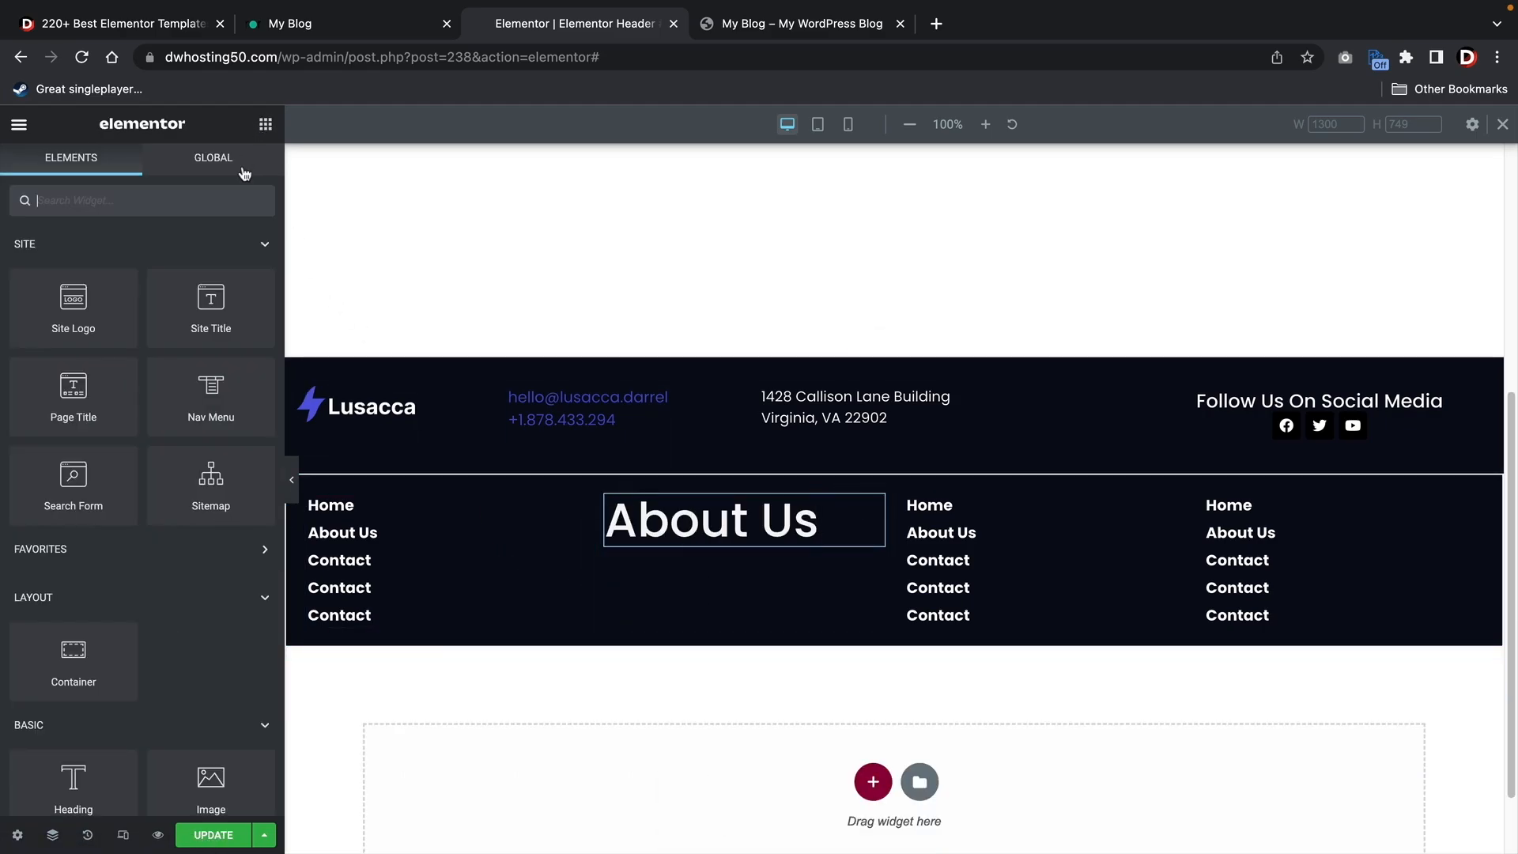
type("te")
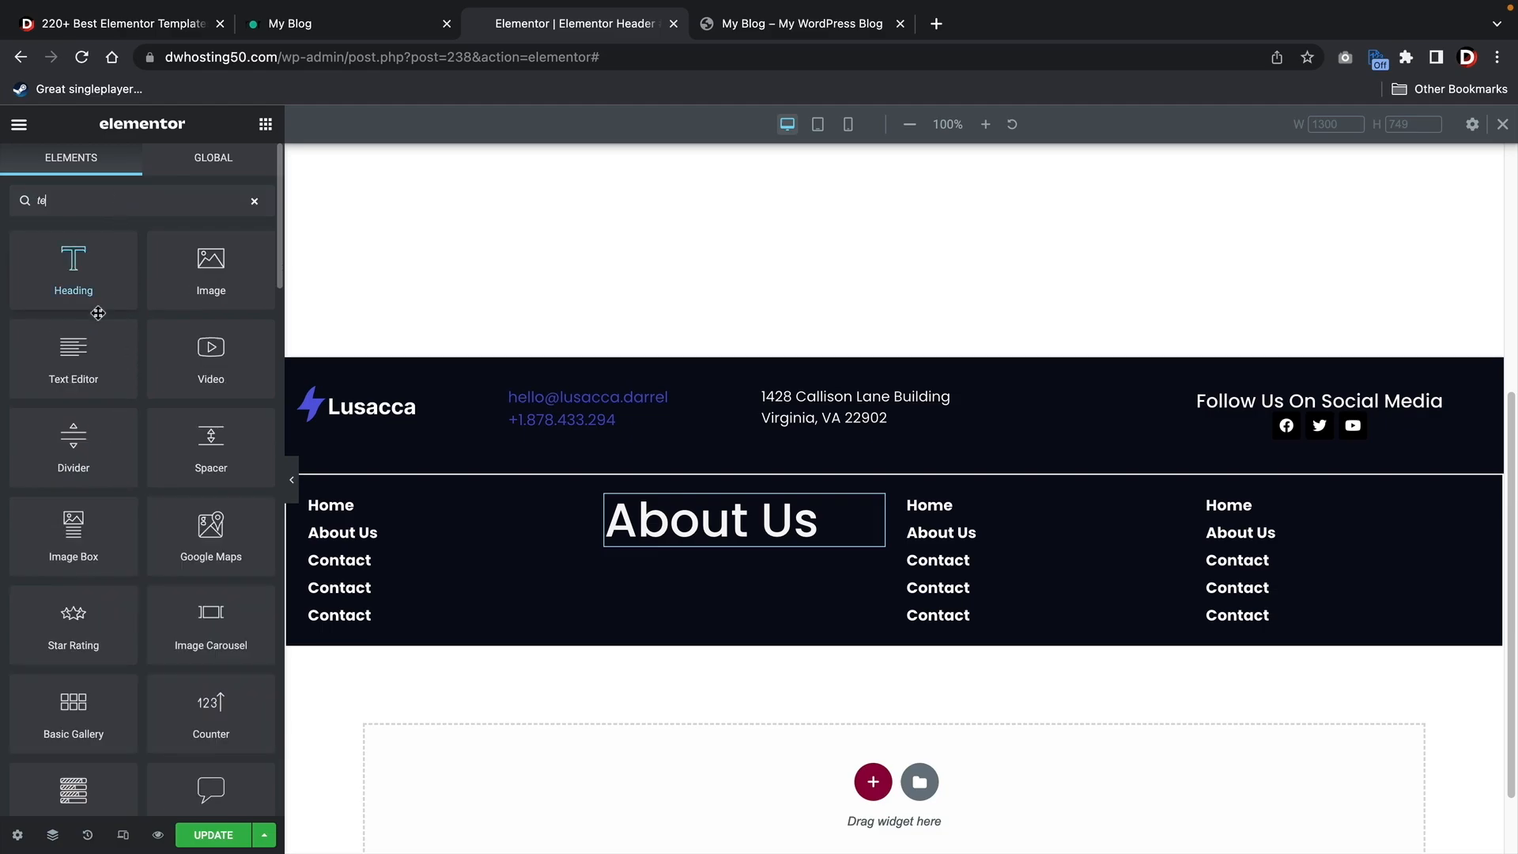
left_click_drag(74, 352, 677, 546)
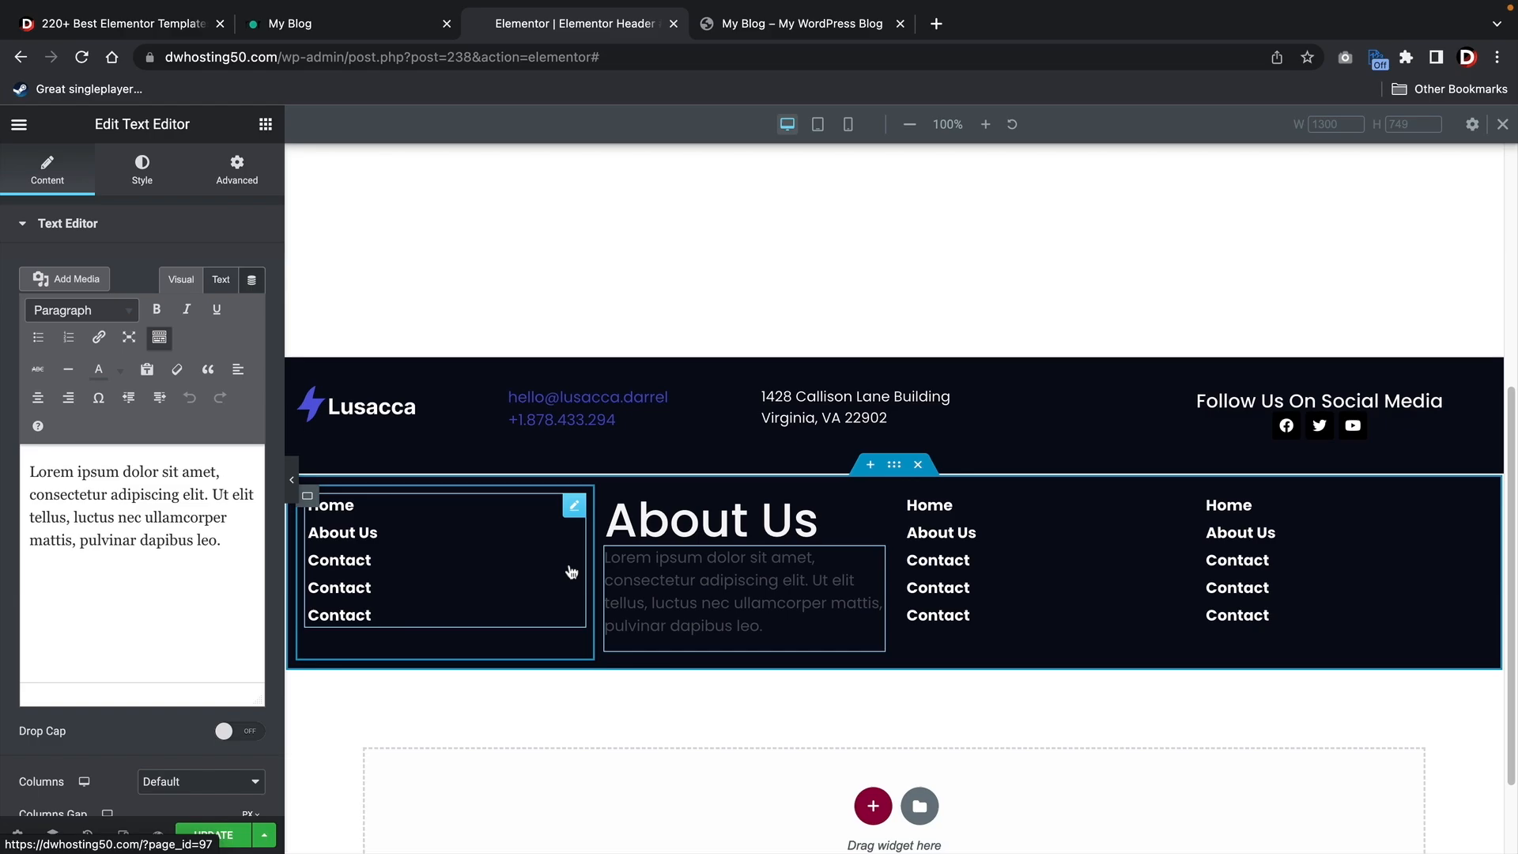
Set the About Us heading's typography to size 25 px and Bold weight
left_click(712, 522)
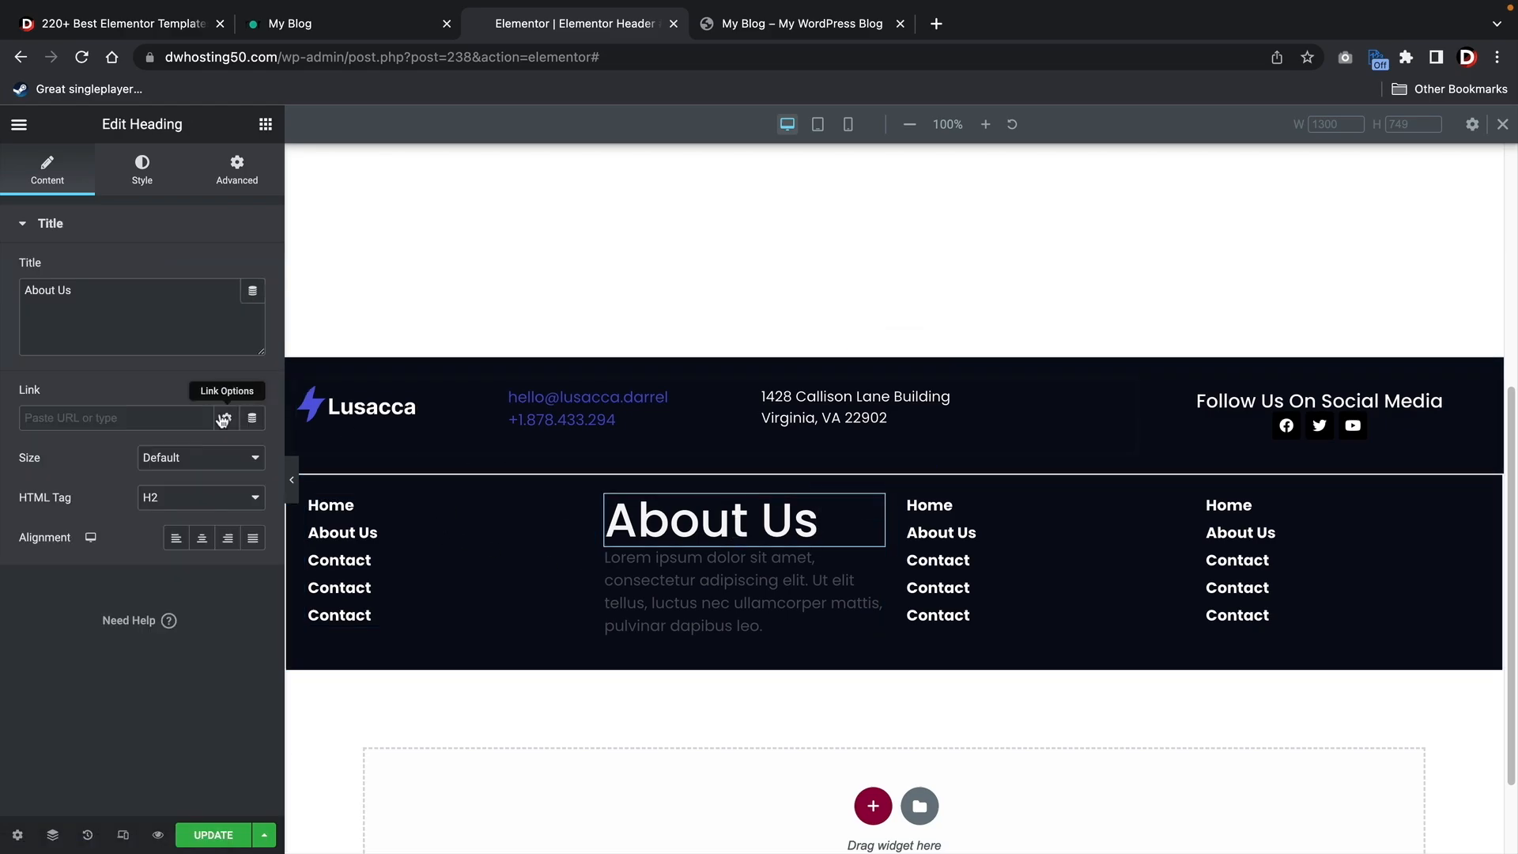
left_click(143, 167)
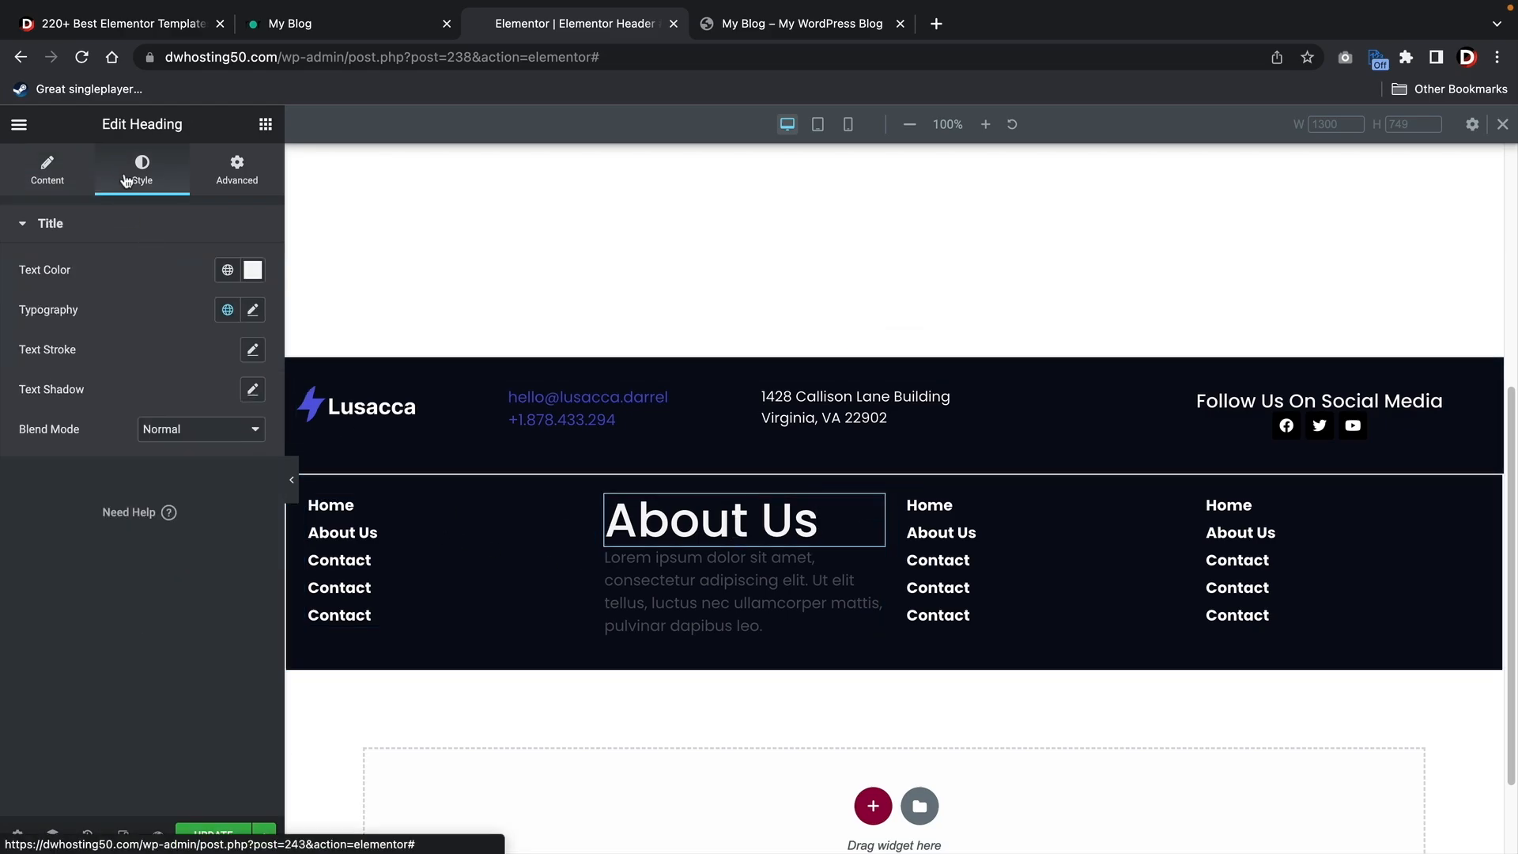
left_click(252, 312)
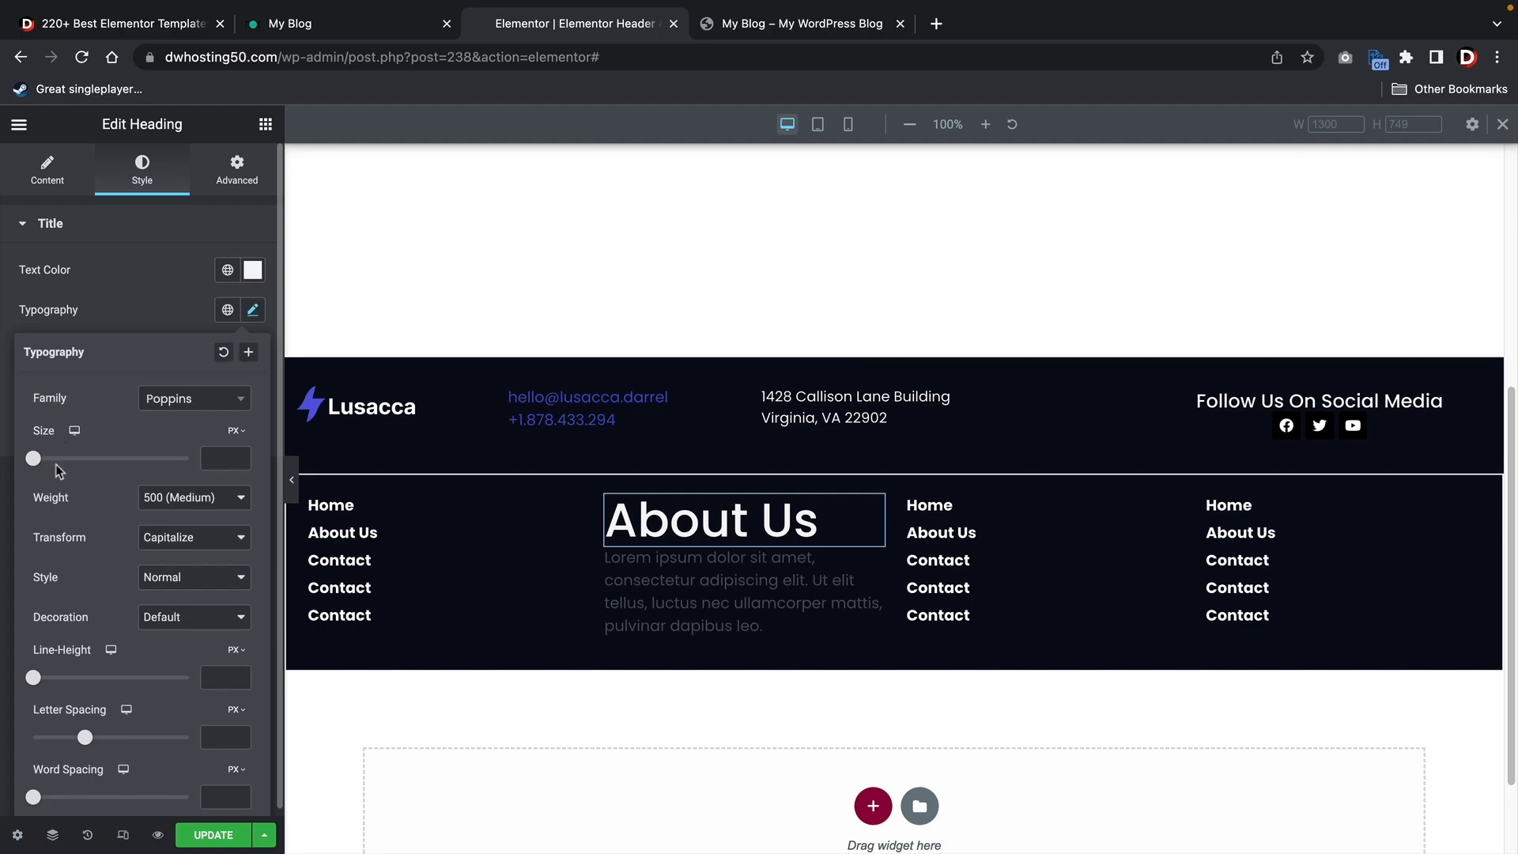
left_click_drag(35, 460, 59, 465)
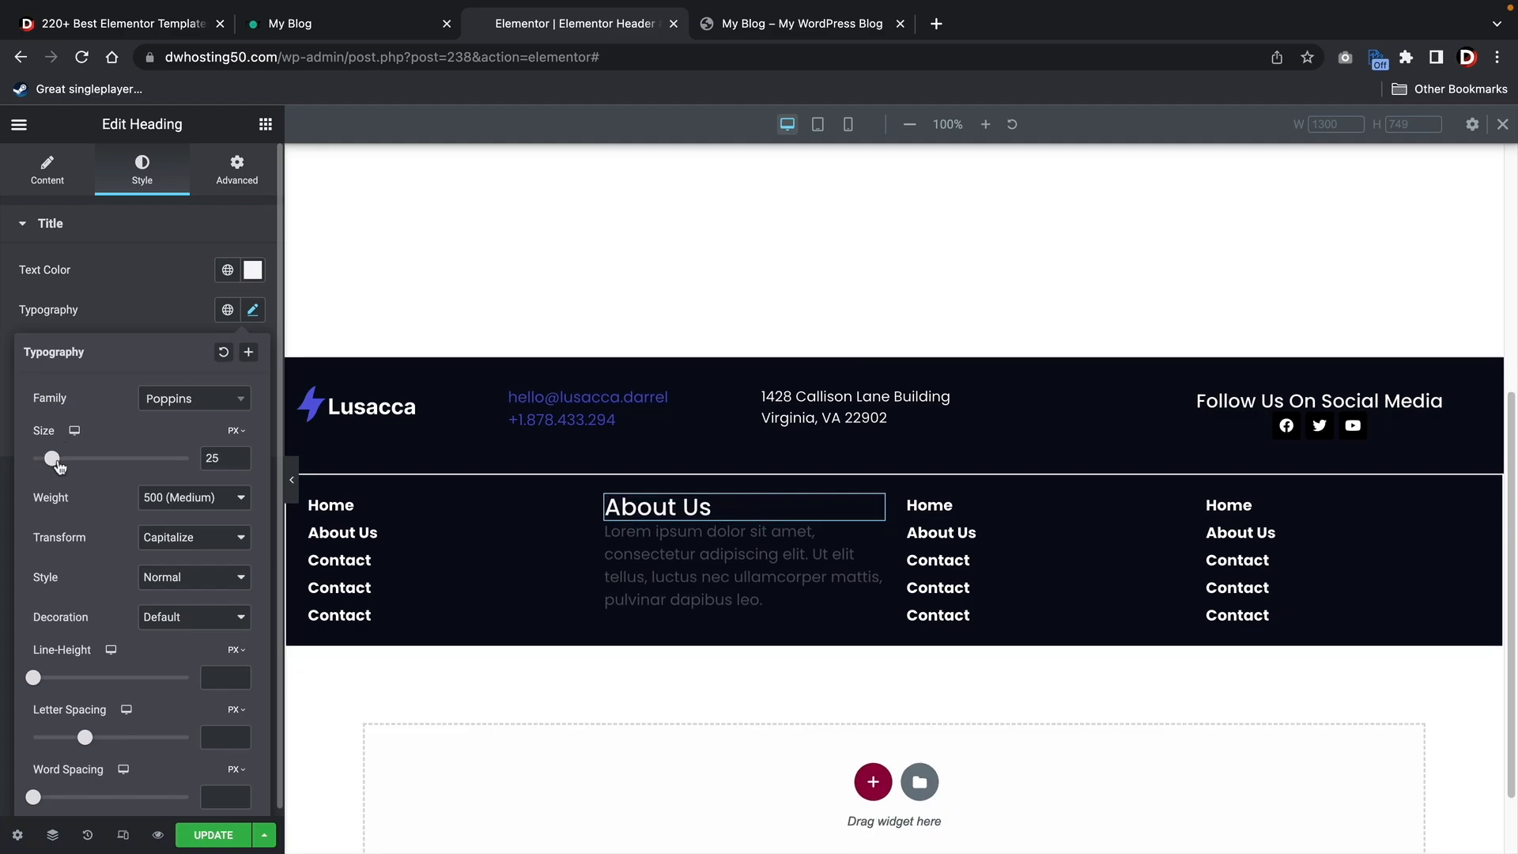
left_click(182, 506)
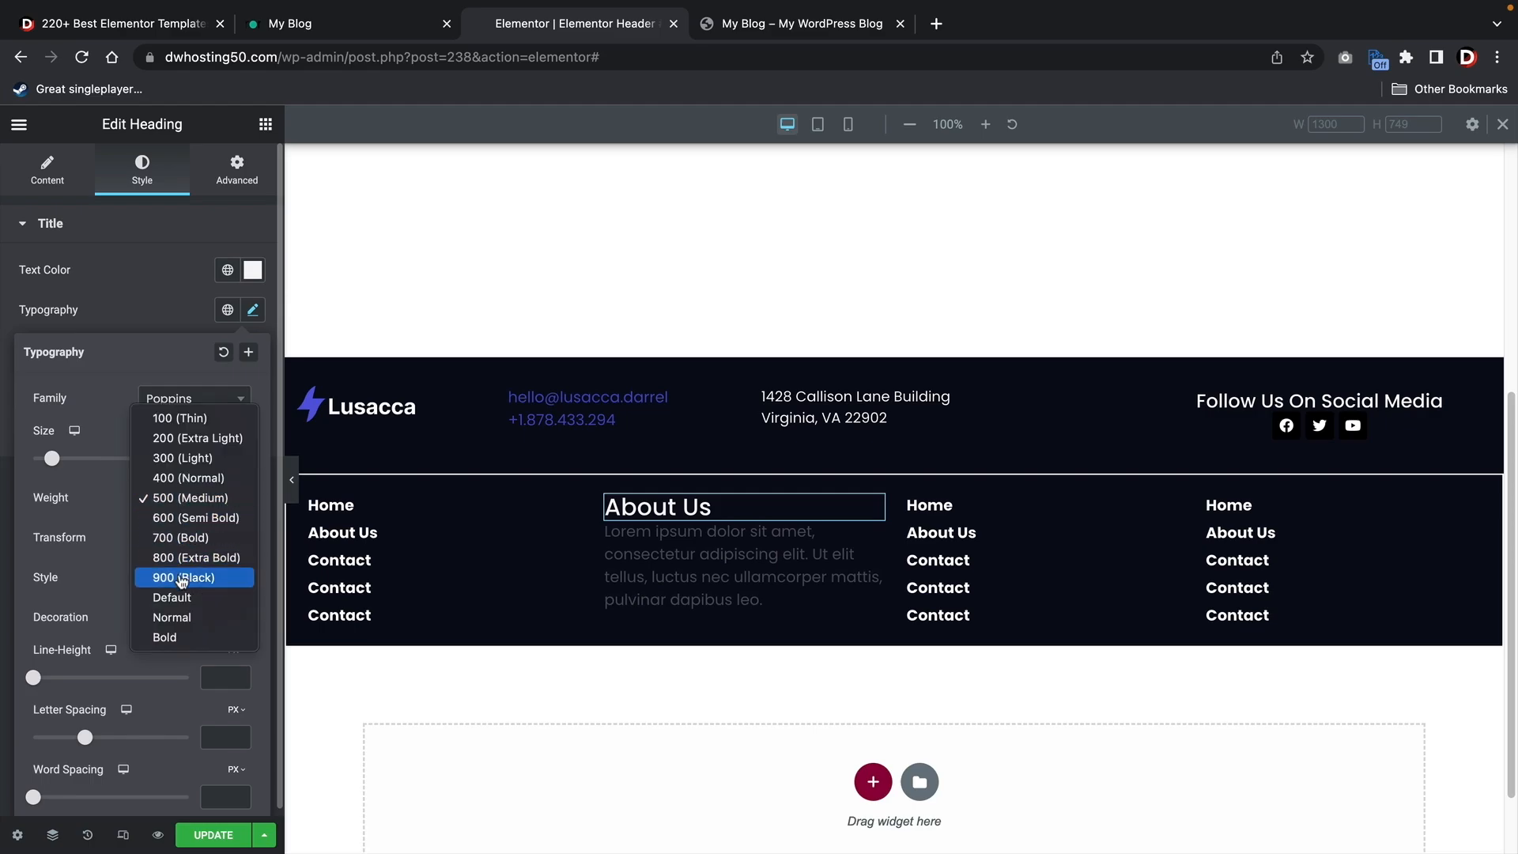
left_click(190, 631)
Set the About Us container's order to start so it becomes the first column in its row
left_click(719, 520)
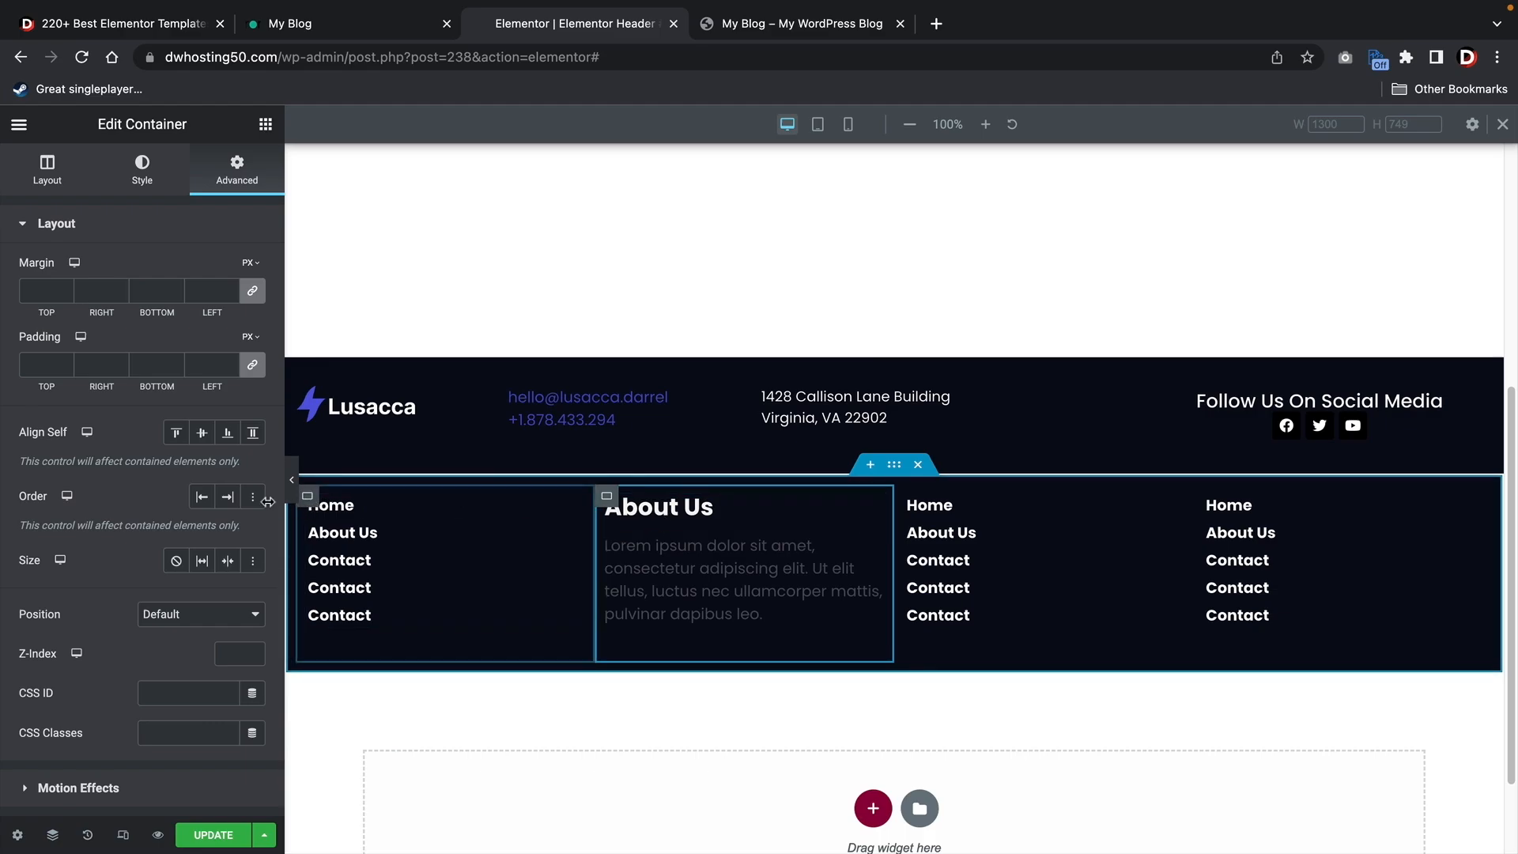
left_click(201, 499)
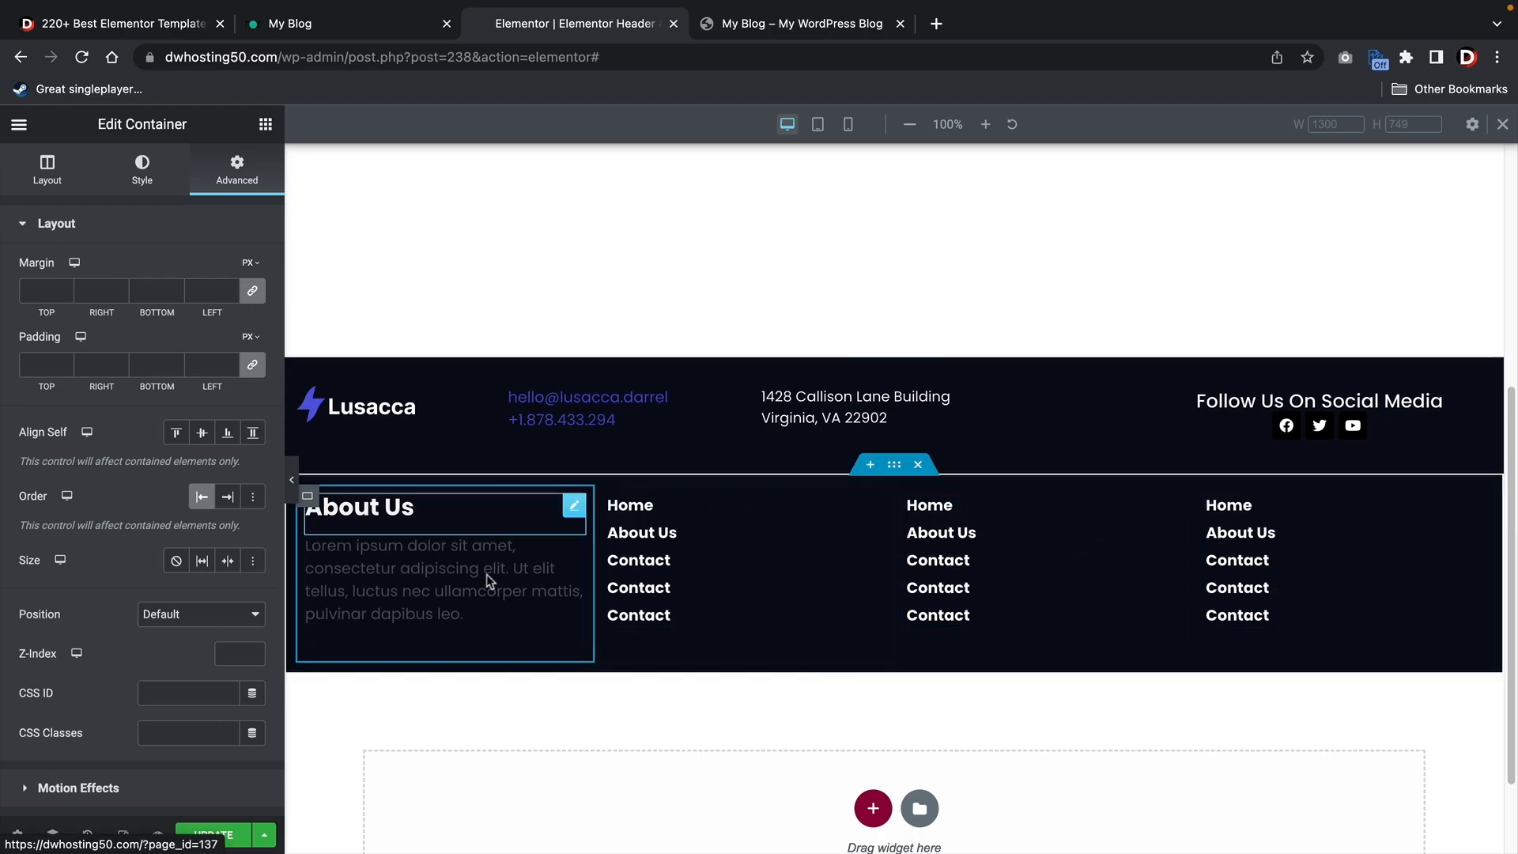
Unlink the padding of the footer's second-row container and set its top and bottom padding to 20 px
left_click(897, 469)
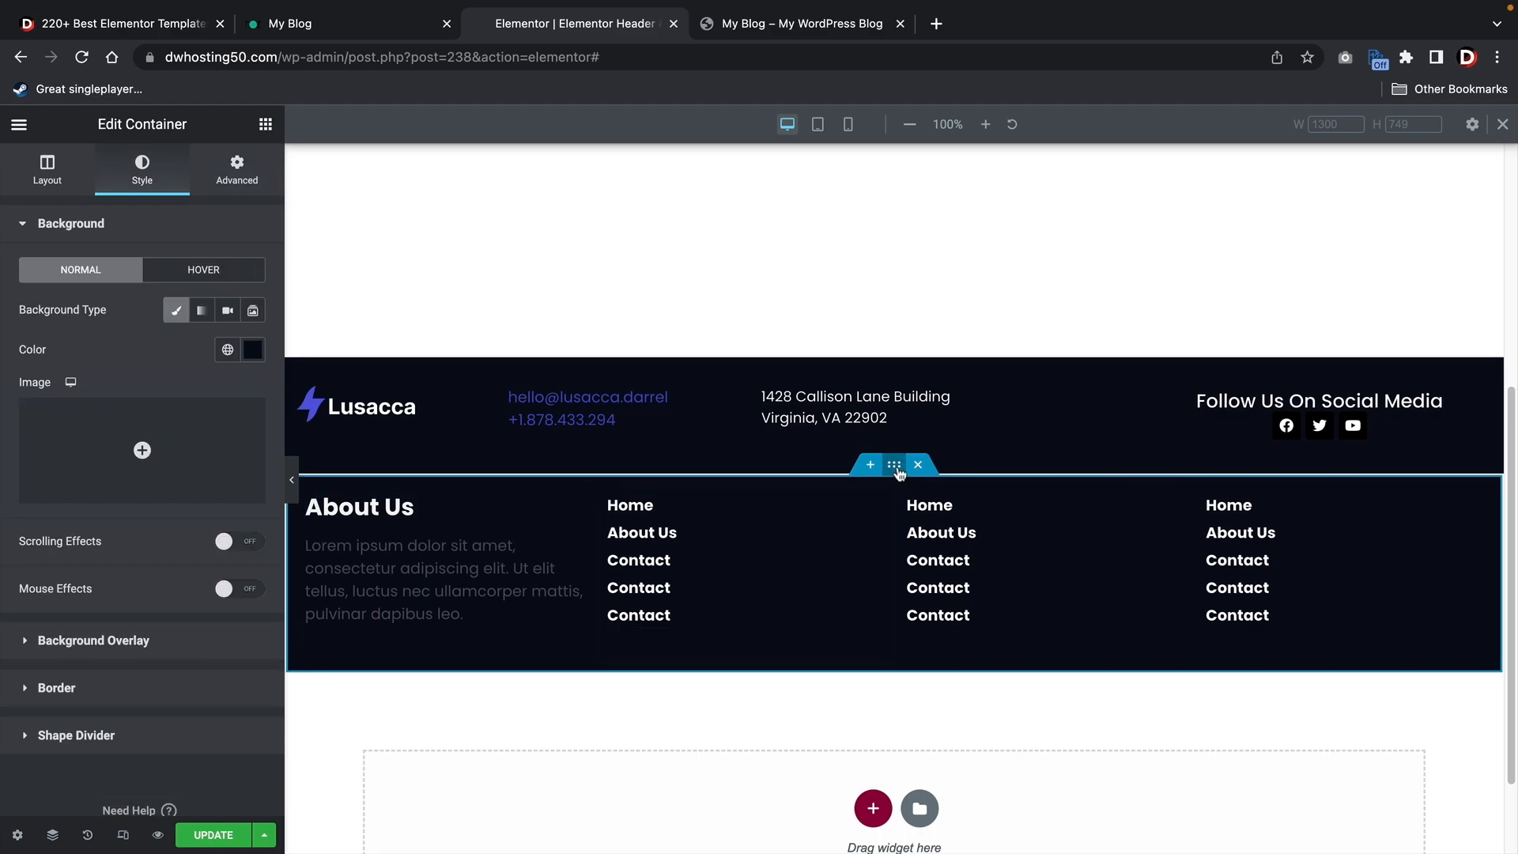
left_click(220, 176)
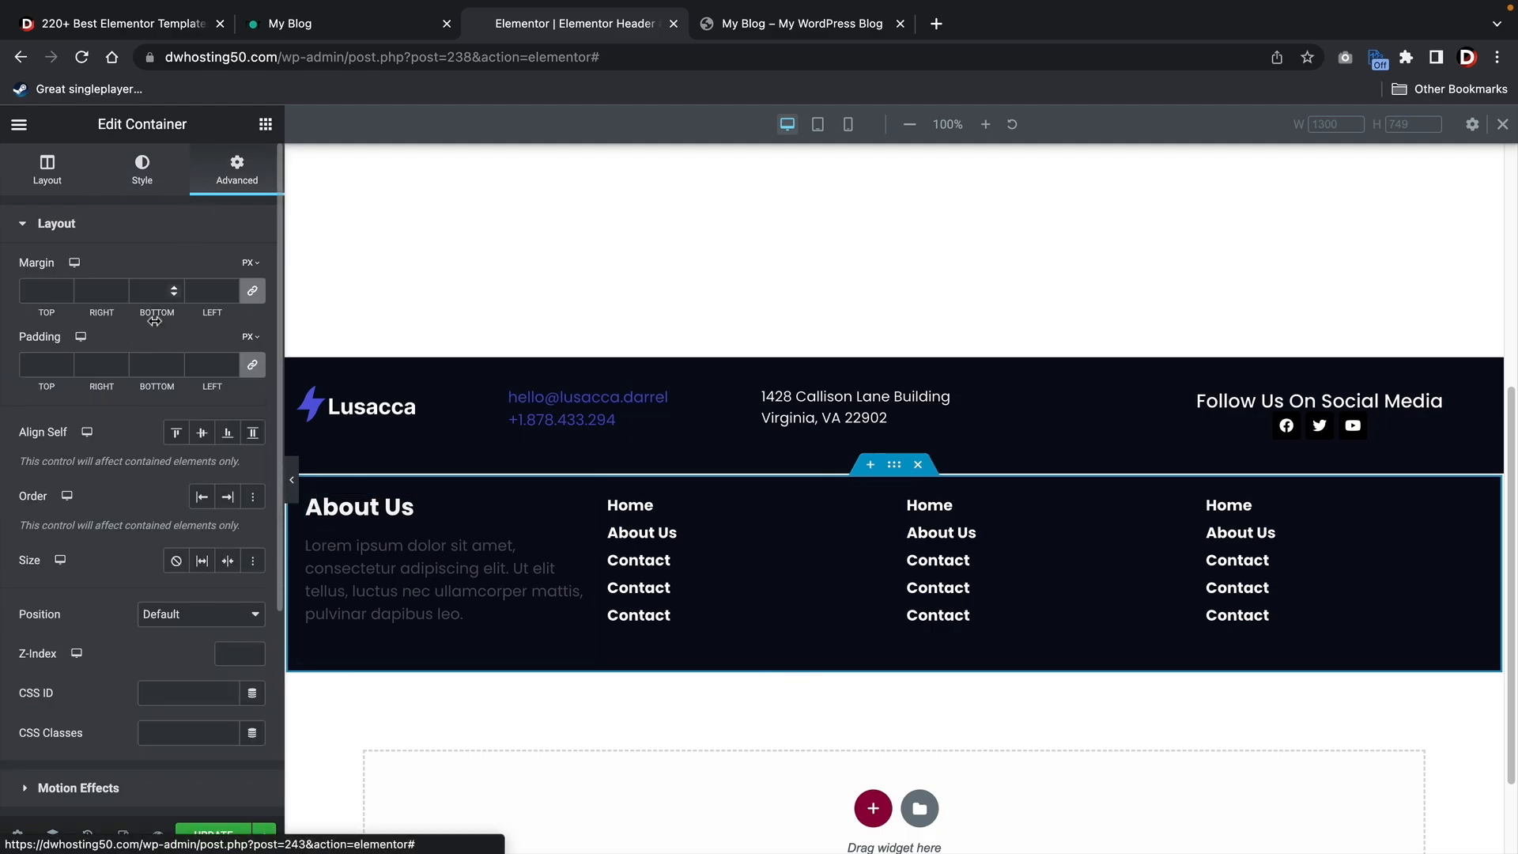
left_click(252, 364)
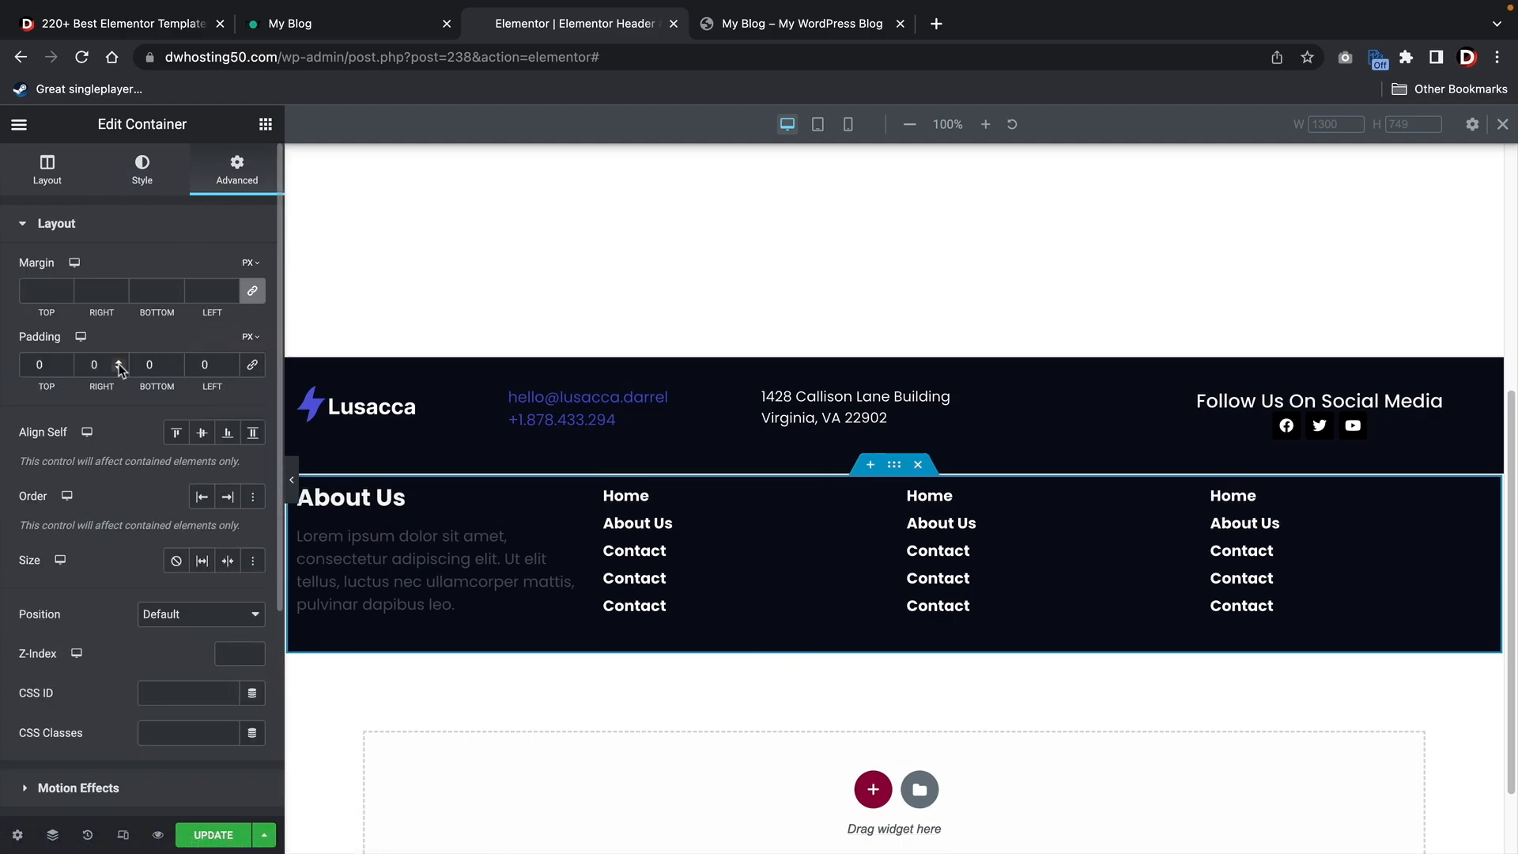
left_click(176, 362)
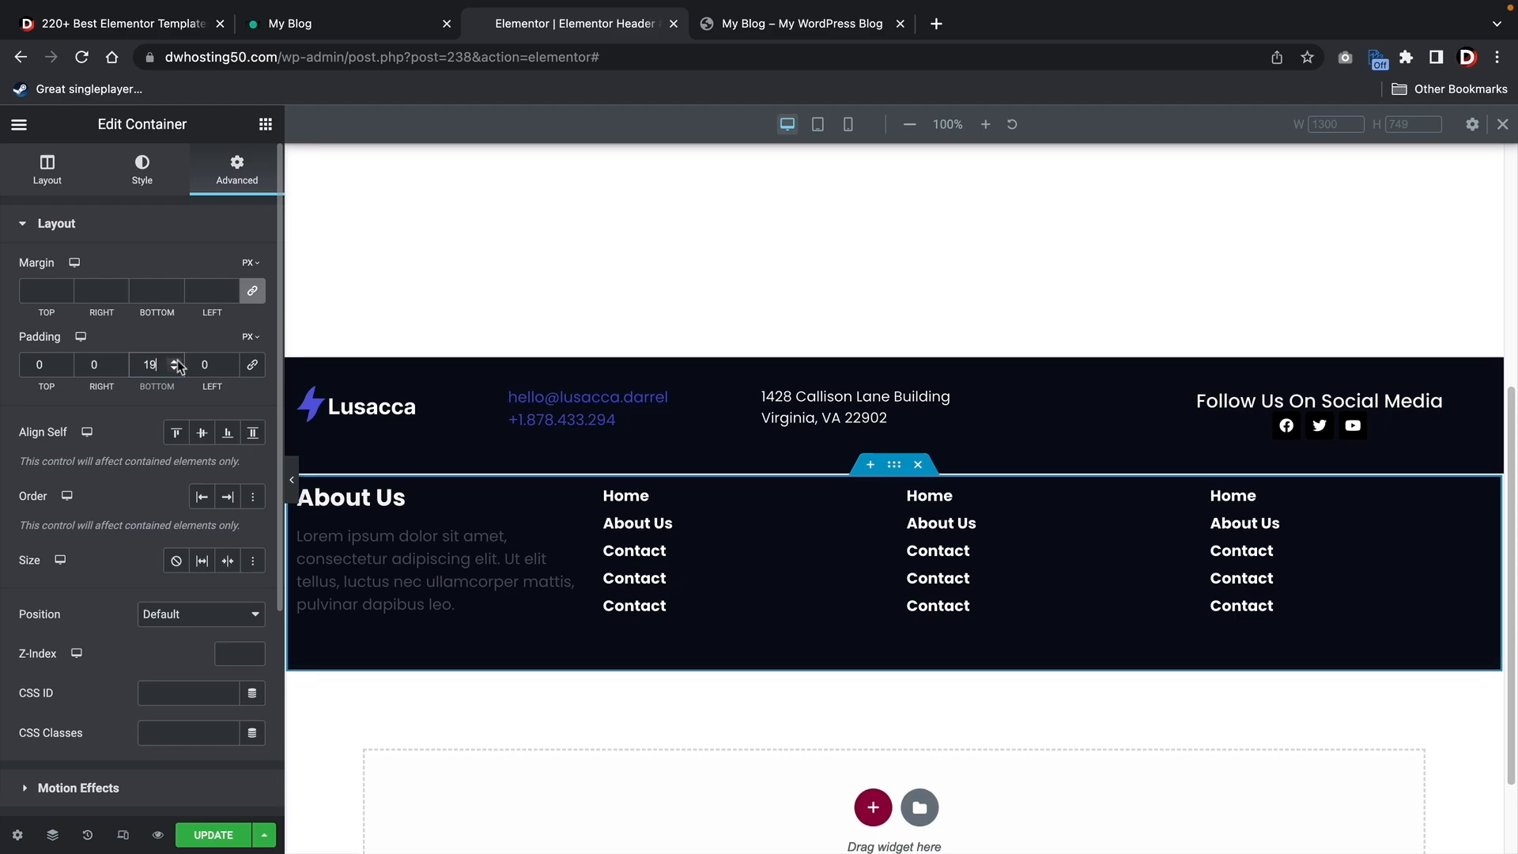
left_click_drag(177, 363, 177, 363)
left_click(176, 368)
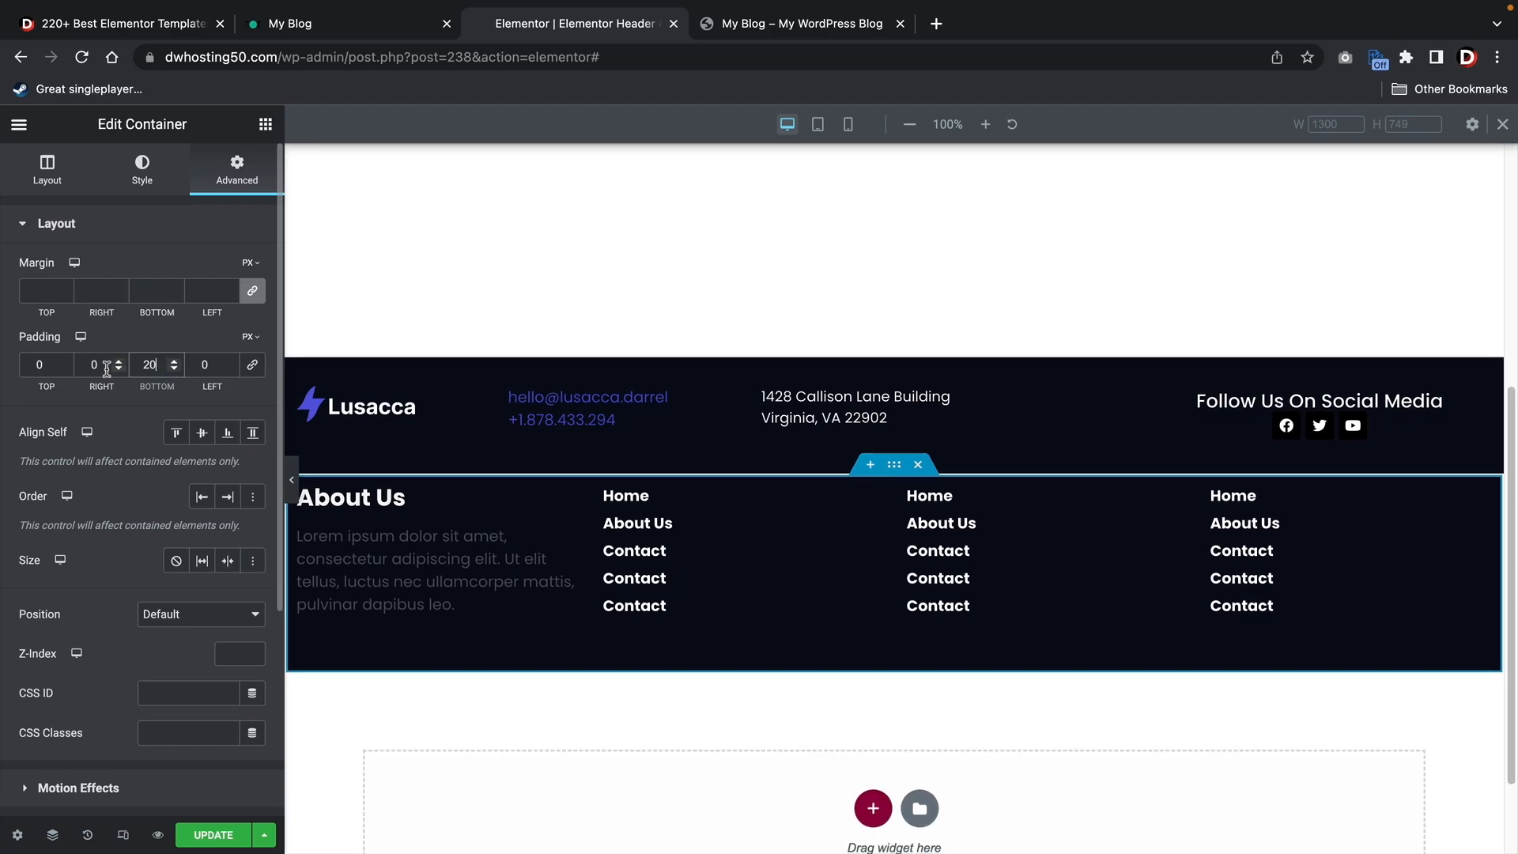
left_click(65, 362)
left_click_drag(65, 362, 64, 371)
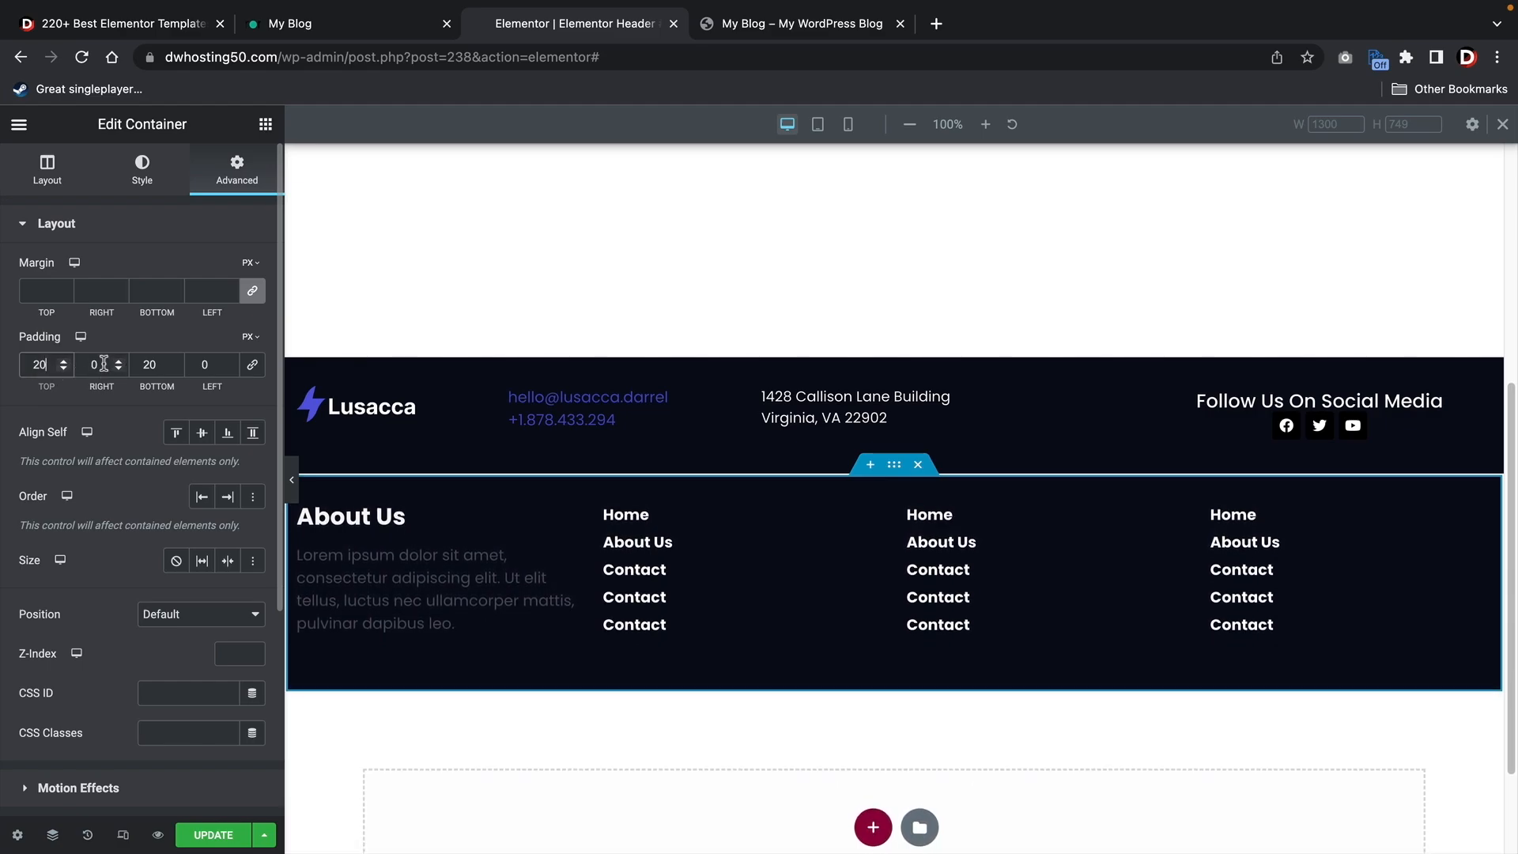
Set the second-row container's left and right padding to 15 px and save the footer
left_click_drag(232, 361, 231, 362)
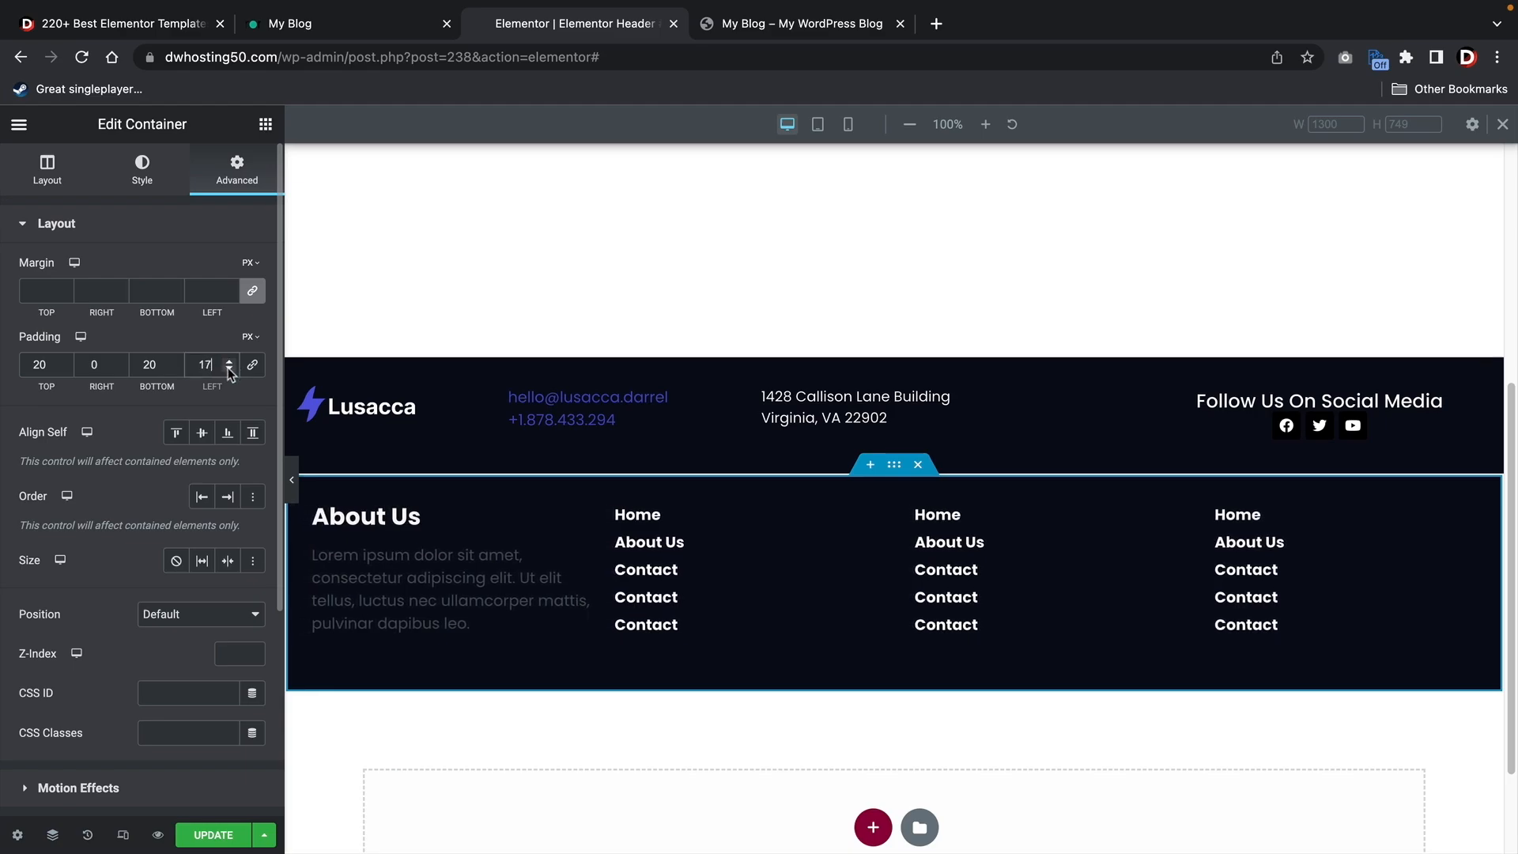
left_click(229, 370)
left_click(230, 370)
left_click(118, 363)
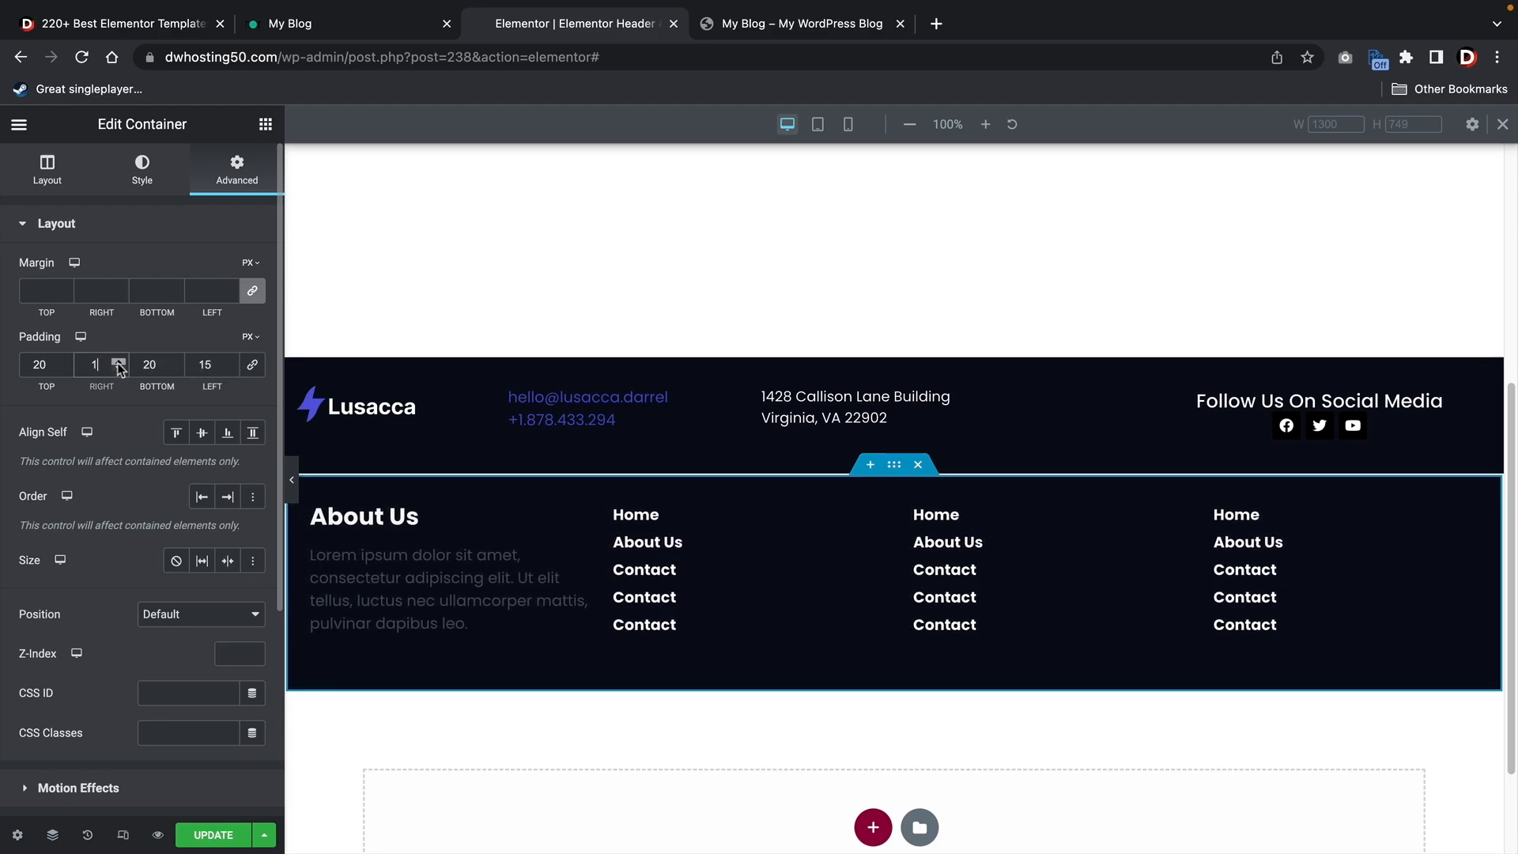
left_click_drag(119, 366, 121, 368)
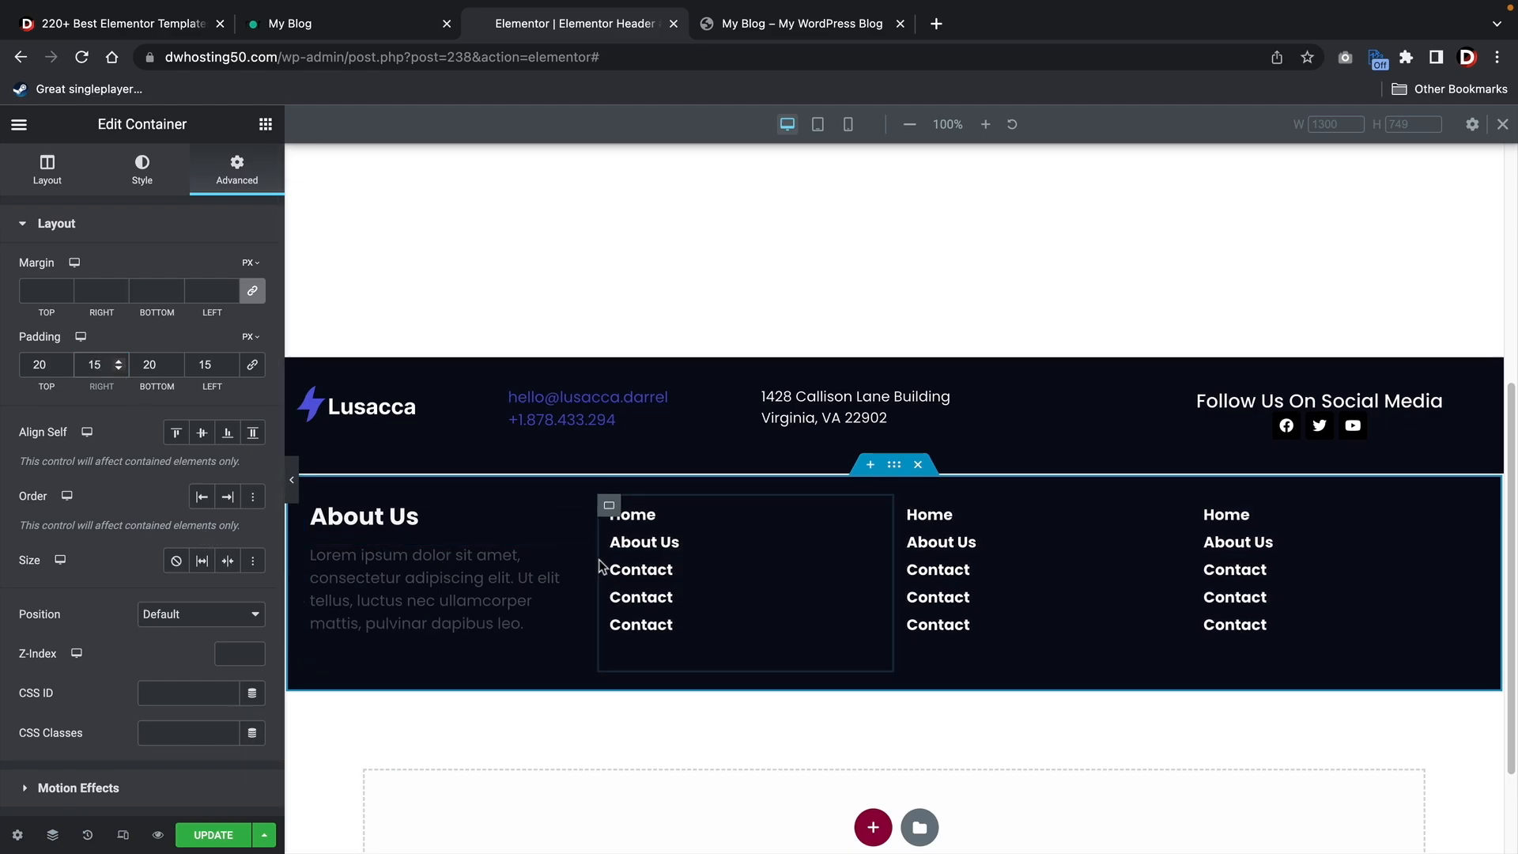
left_click(215, 840)
In tablet view, set the About Us paragraph's font size to 10 px and save the footer
left_click(819, 127)
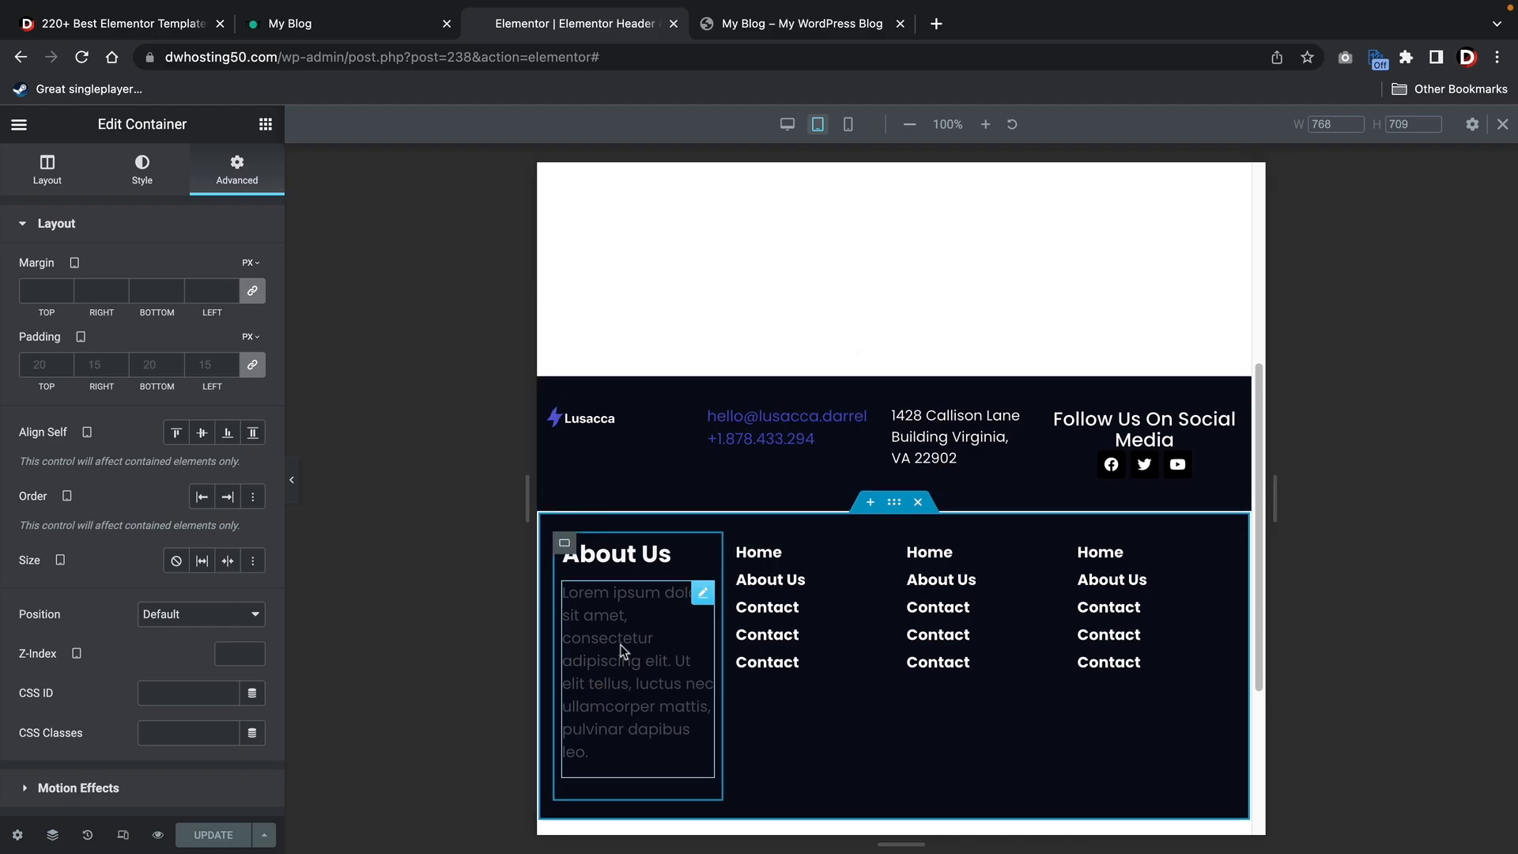
left_click(585, 677)
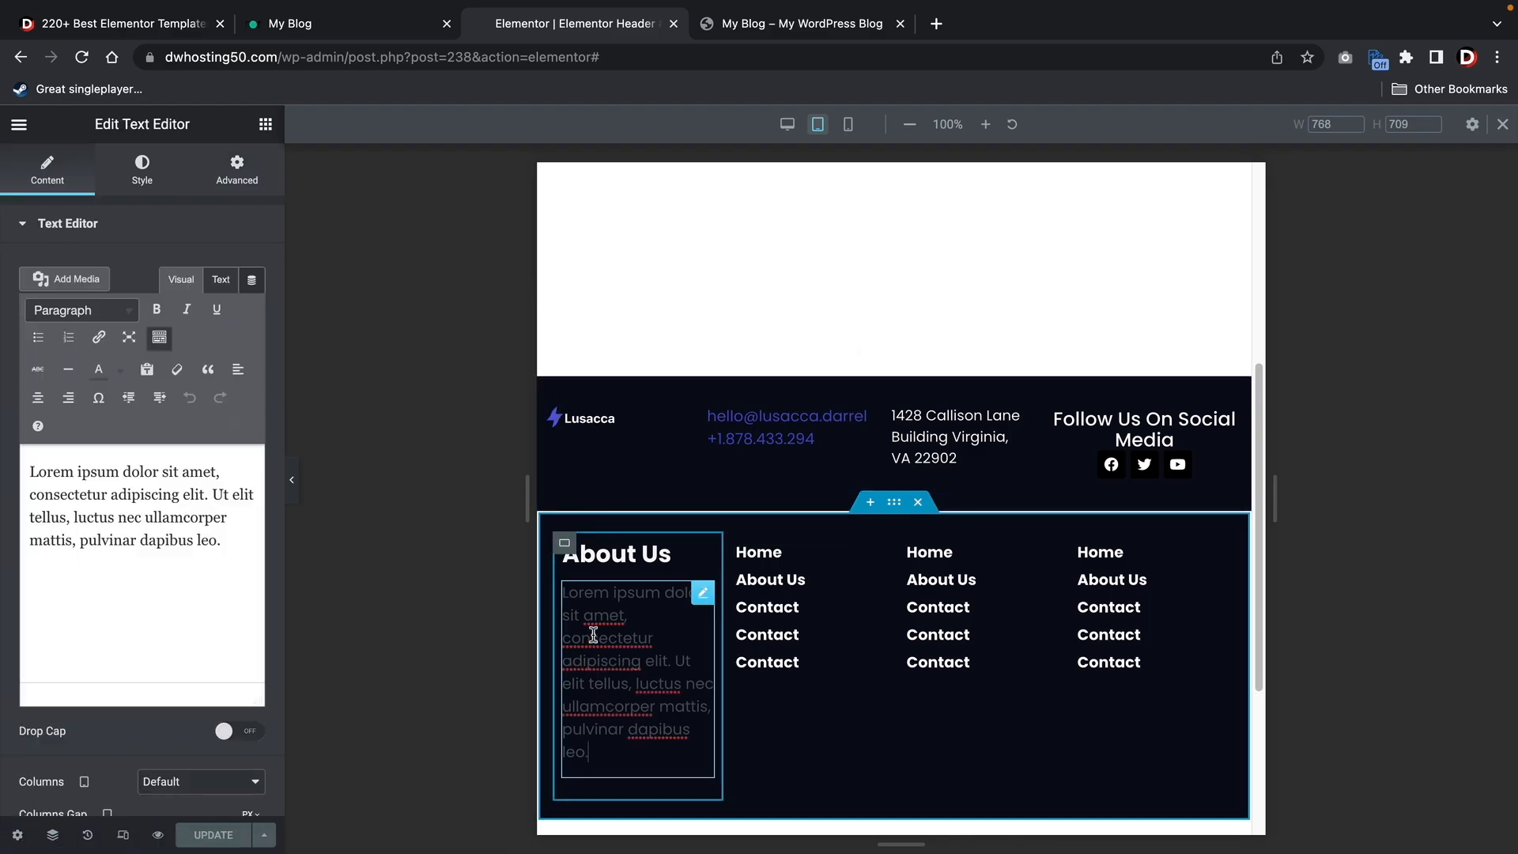
left_click(127, 171)
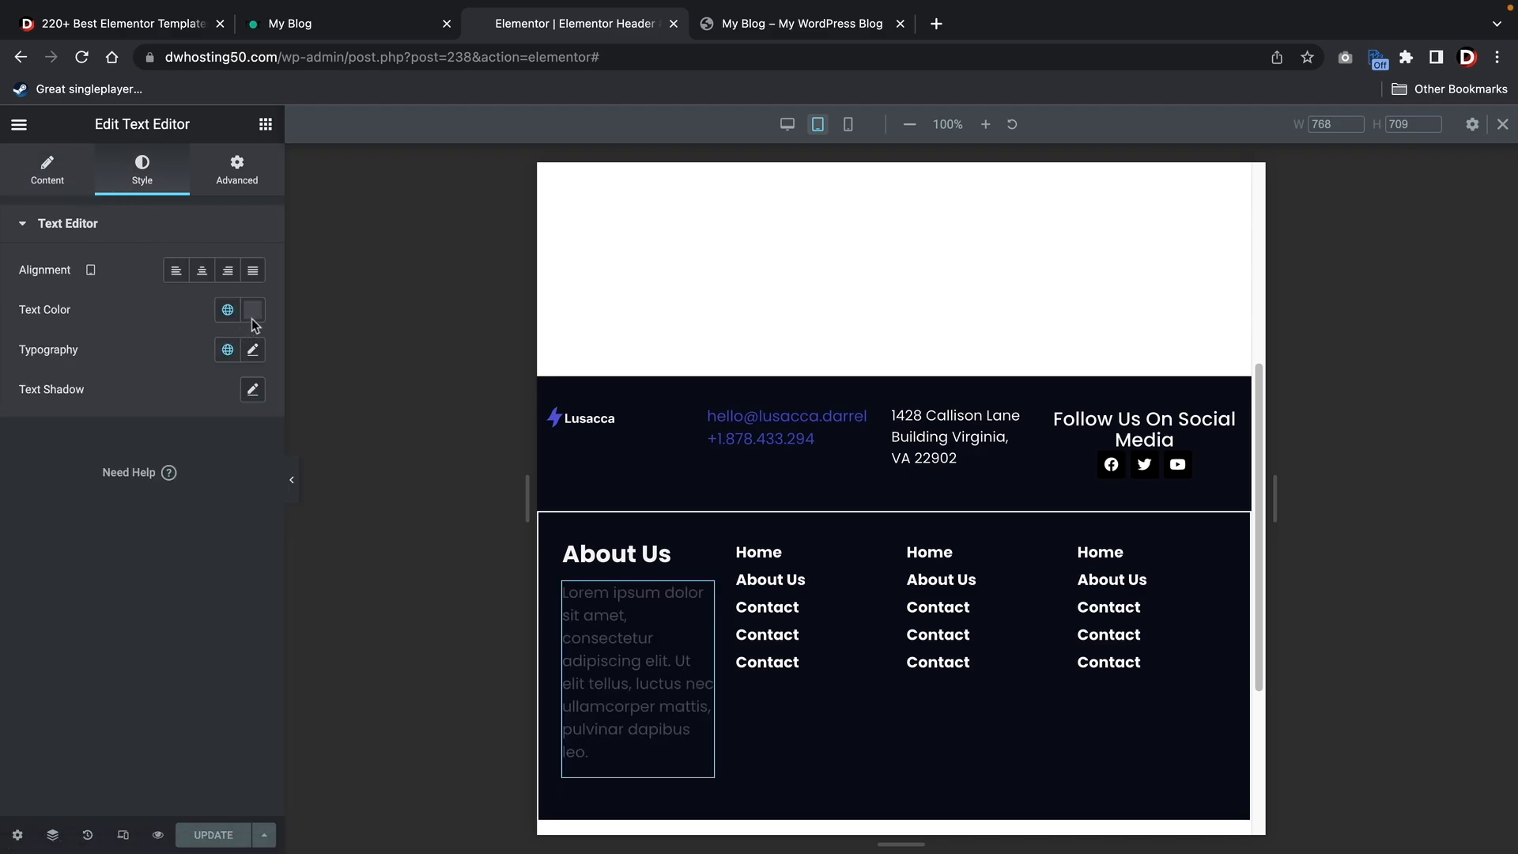
left_click(252, 350)
left_click(44, 499)
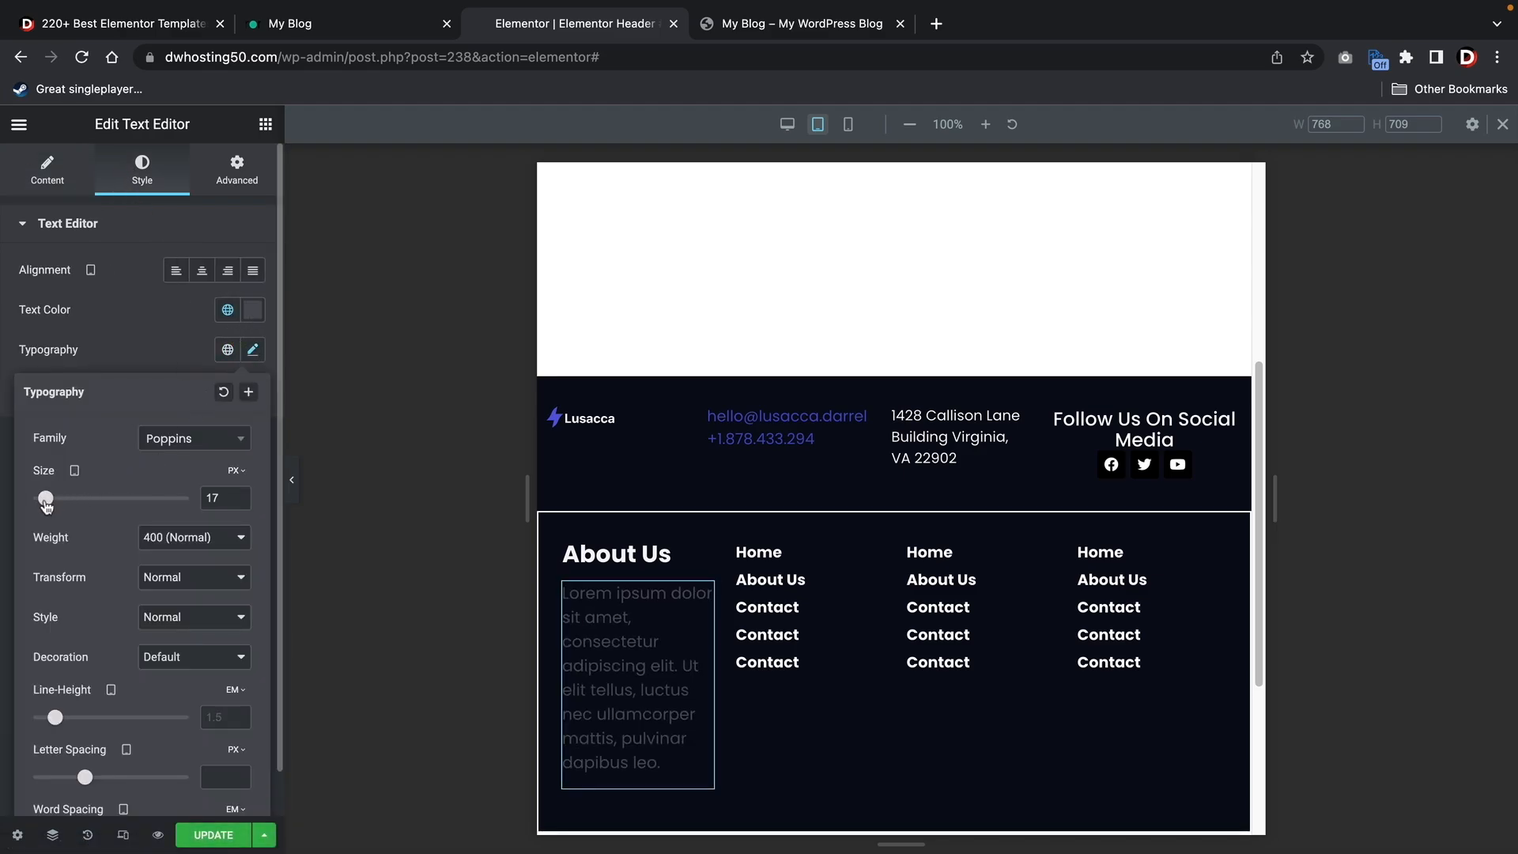
left_click_drag(44, 504, 41, 504)
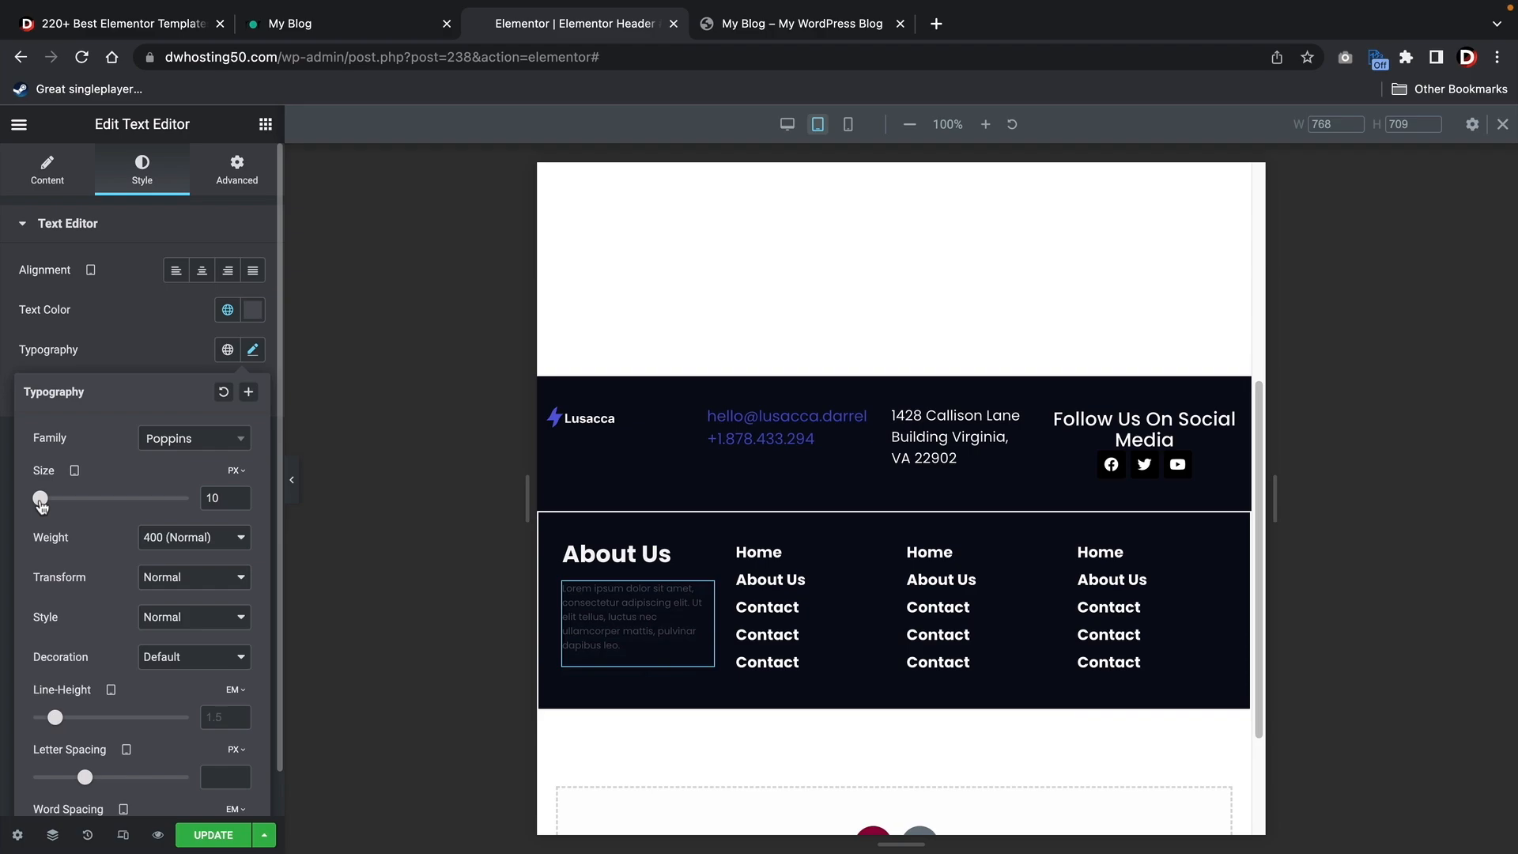
left_click(190, 831)
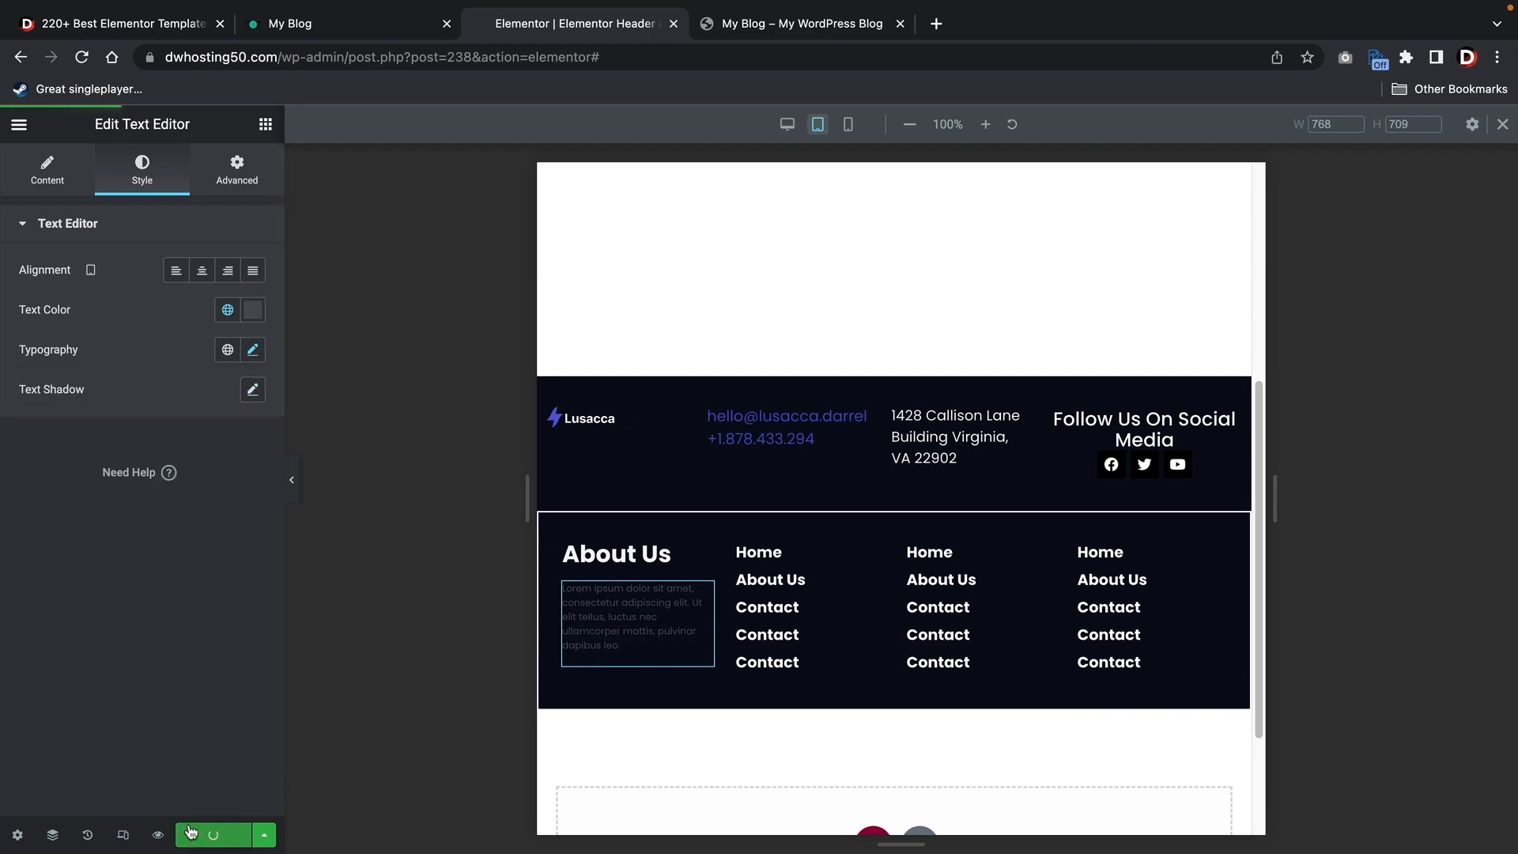
In mobile view, set the footer's site logo width to 200 px
left_click(850, 125)
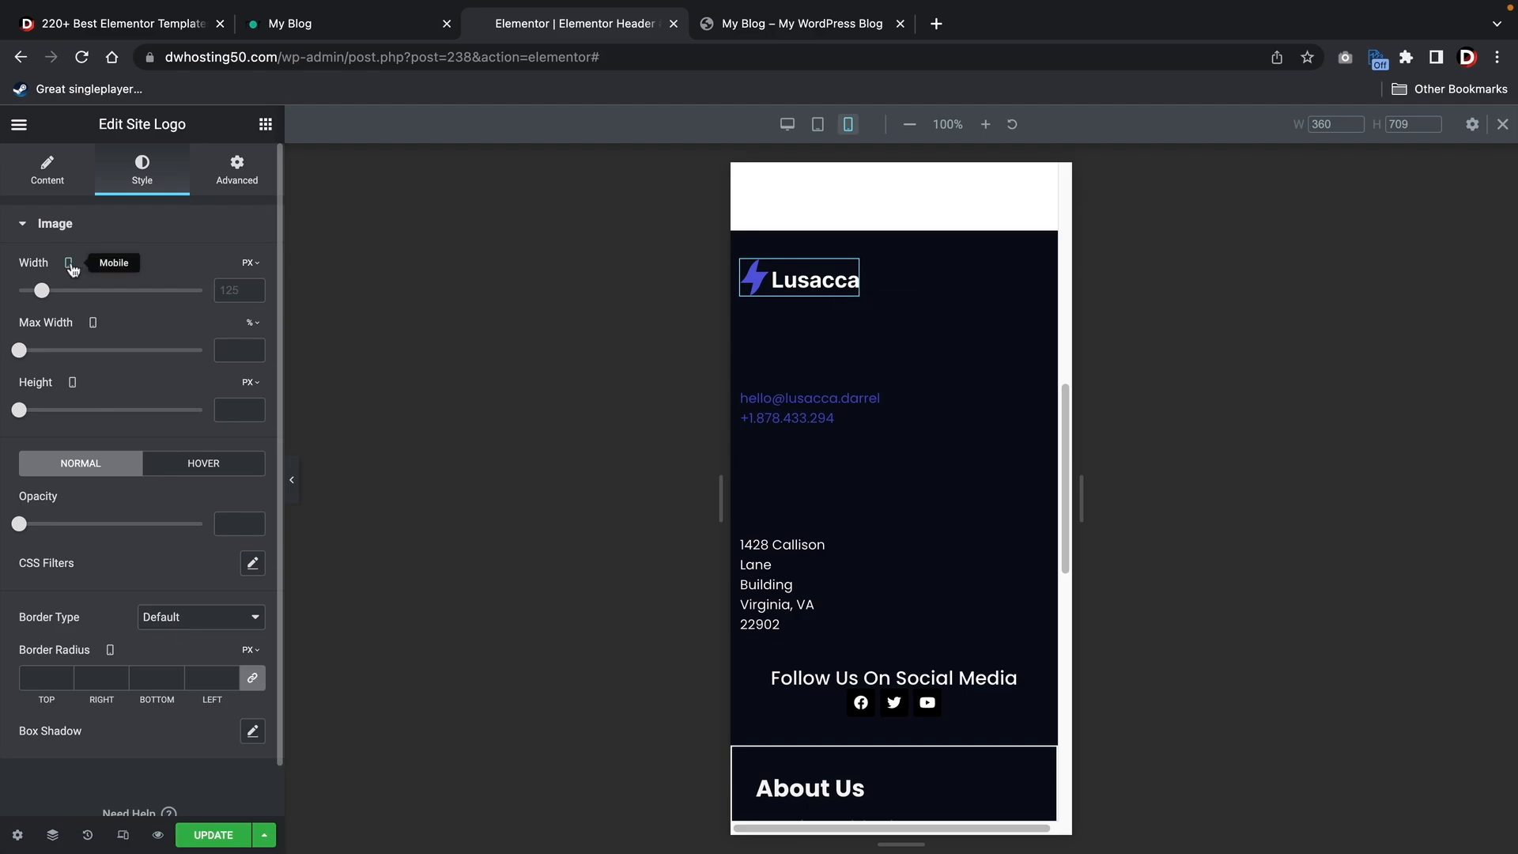
left_click_drag(46, 295, 61, 301)
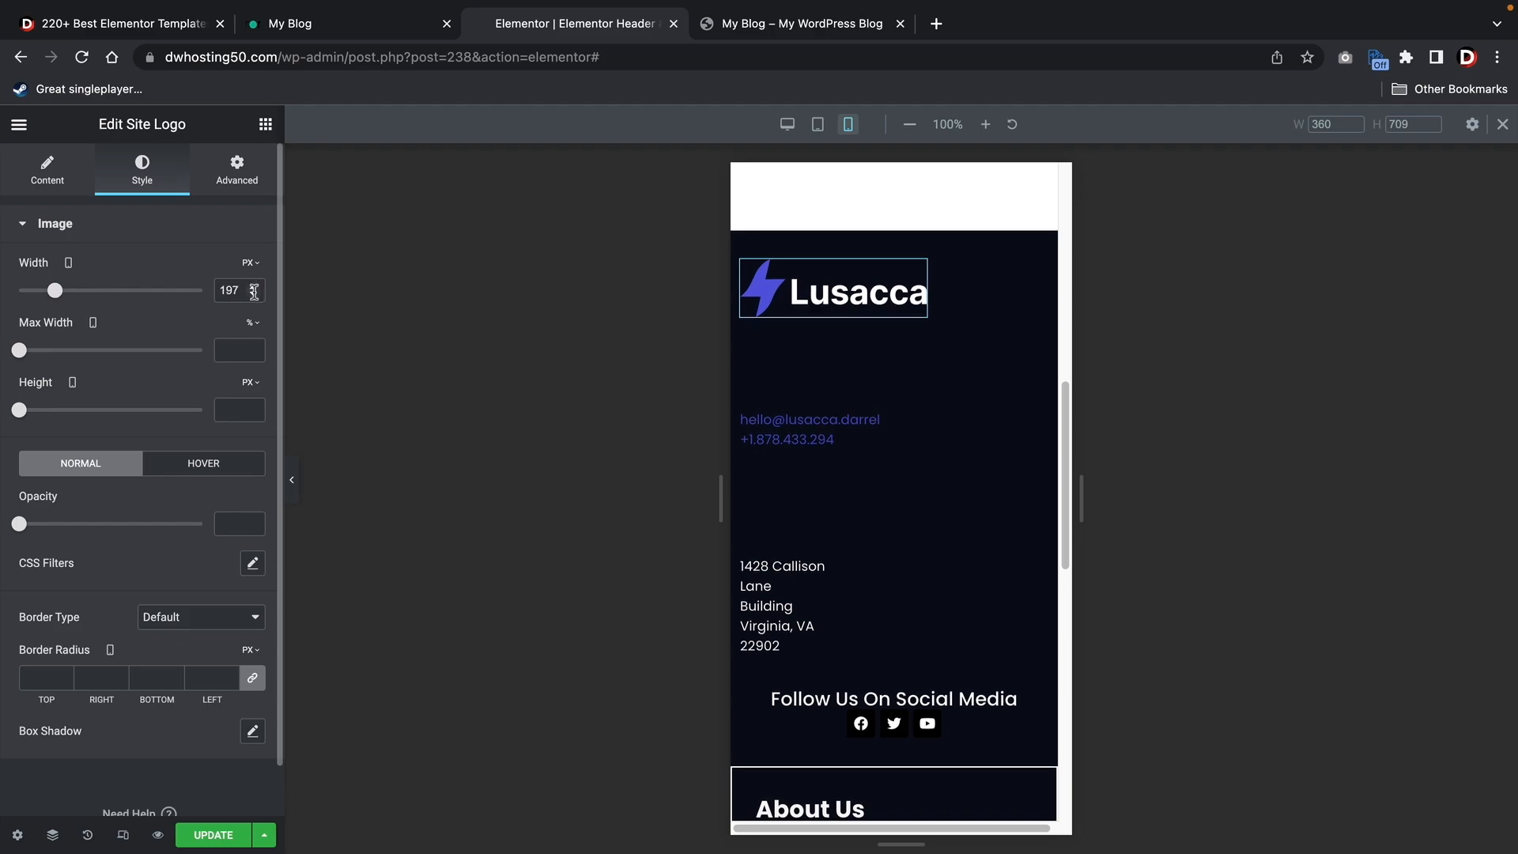
type("200")
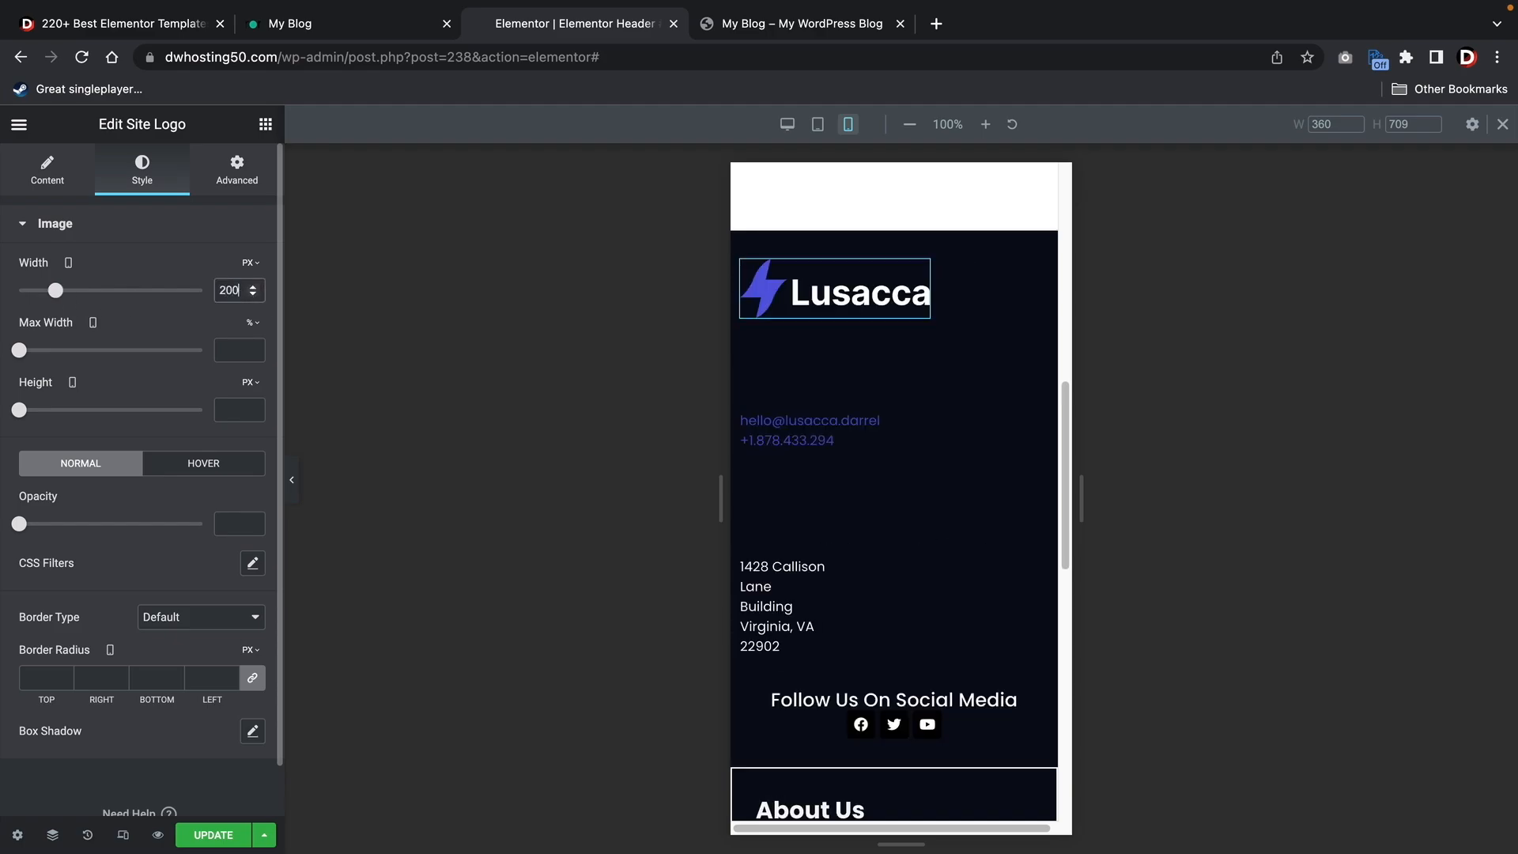
Centre-align the footer's contact and address texts and stack their container's items in a downward column with a smaller gap between elements
left_click(870, 427)
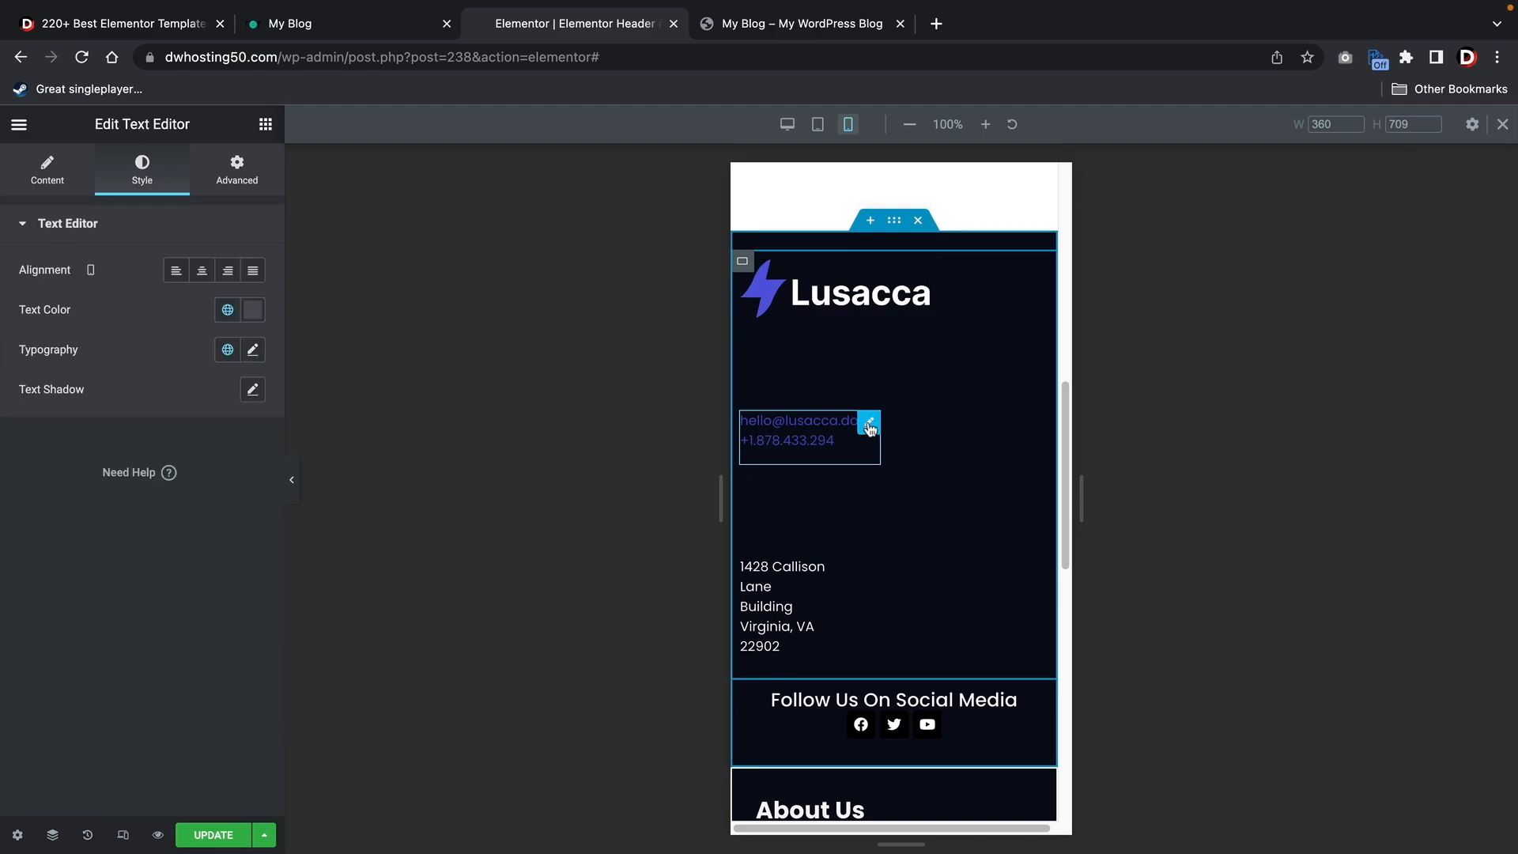
left_click(203, 271)
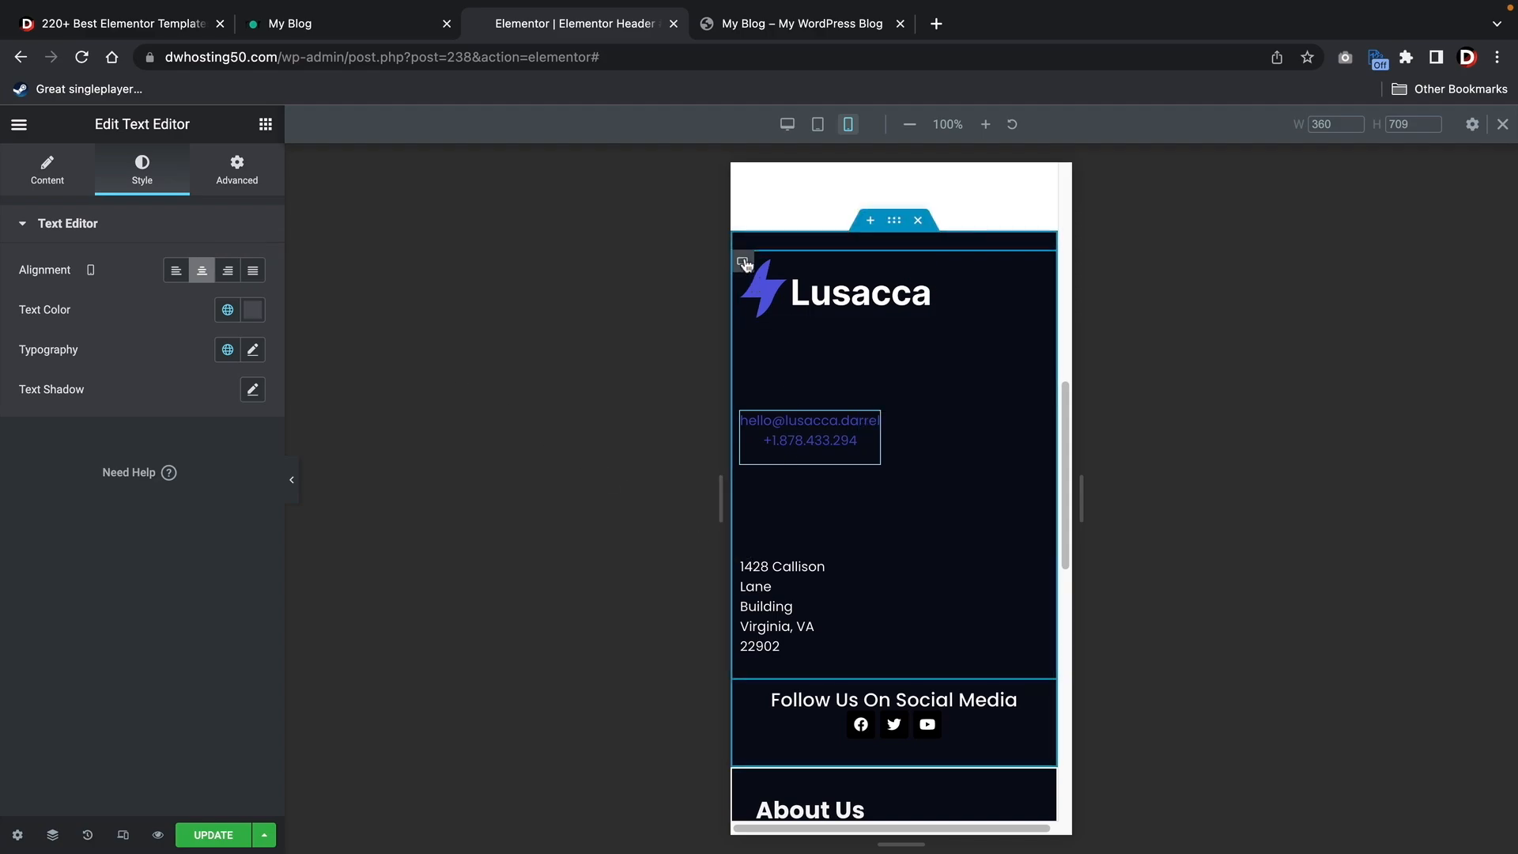
left_click(743, 263)
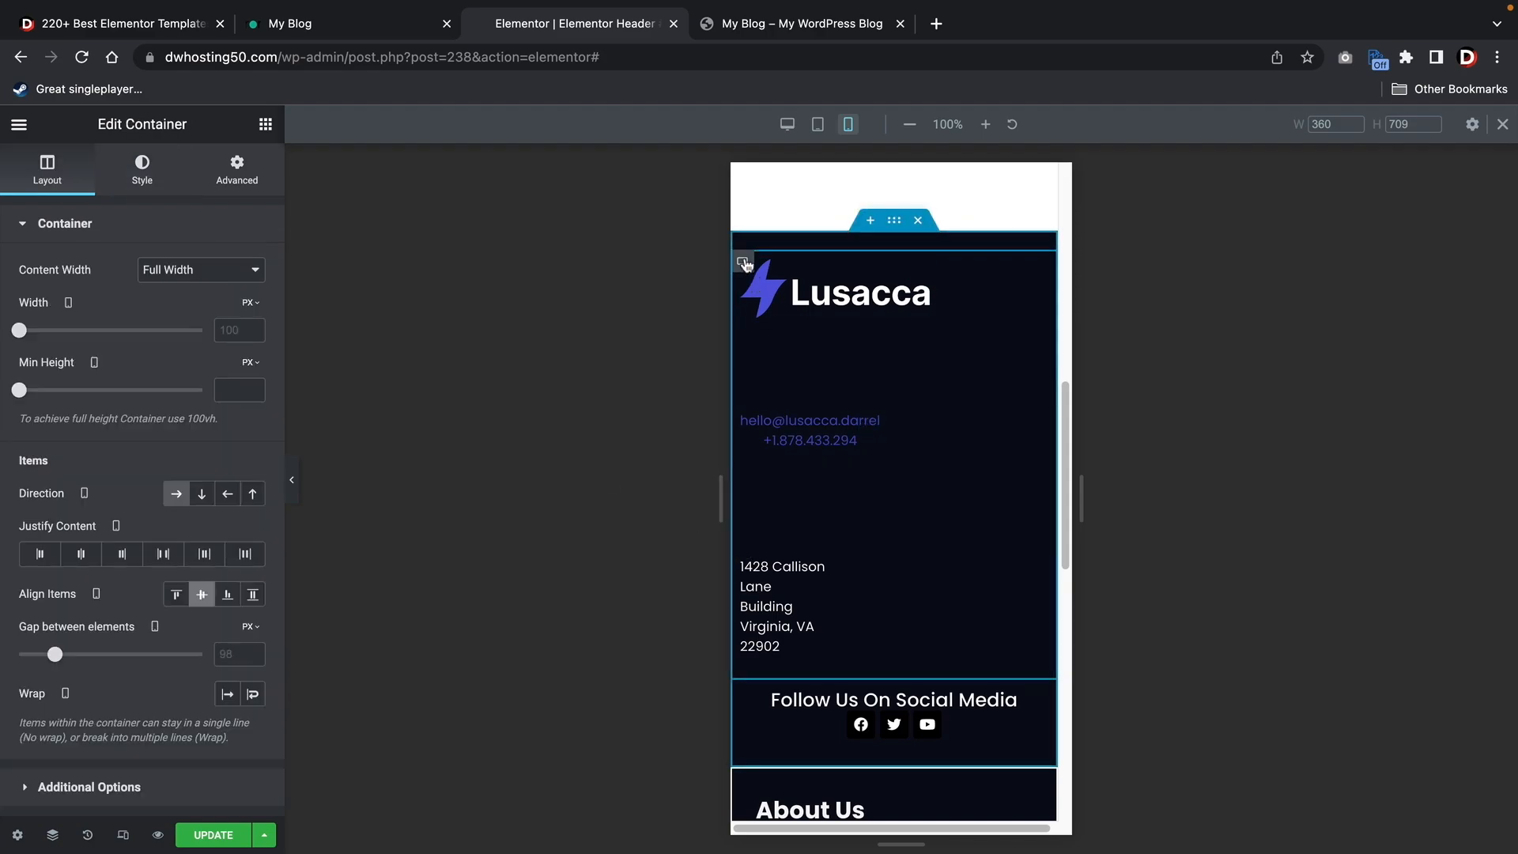
left_click(204, 495)
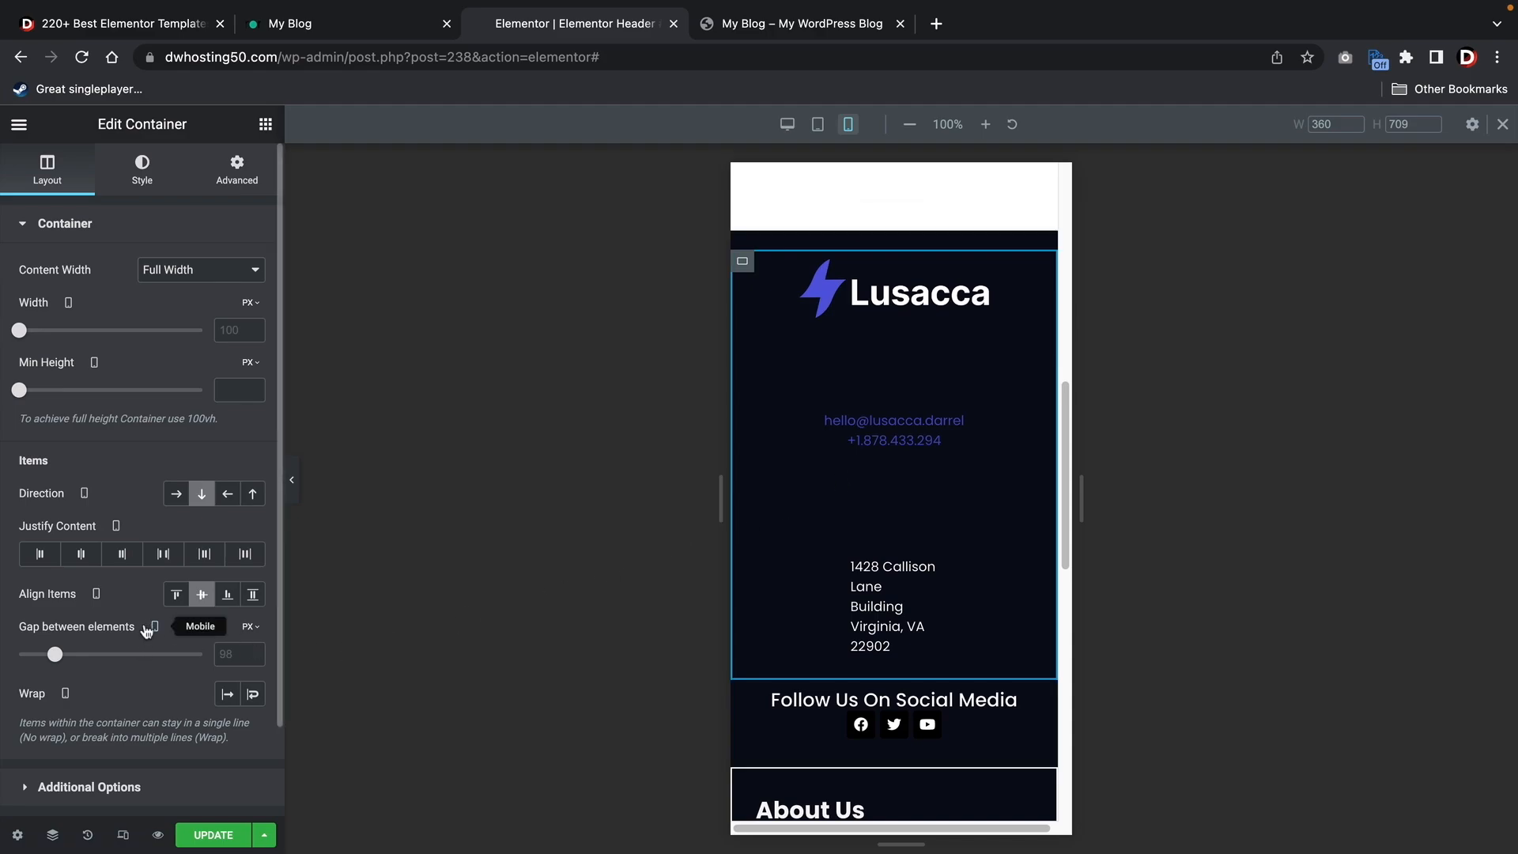
left_click_drag(58, 656, 27, 659)
left_click(893, 437)
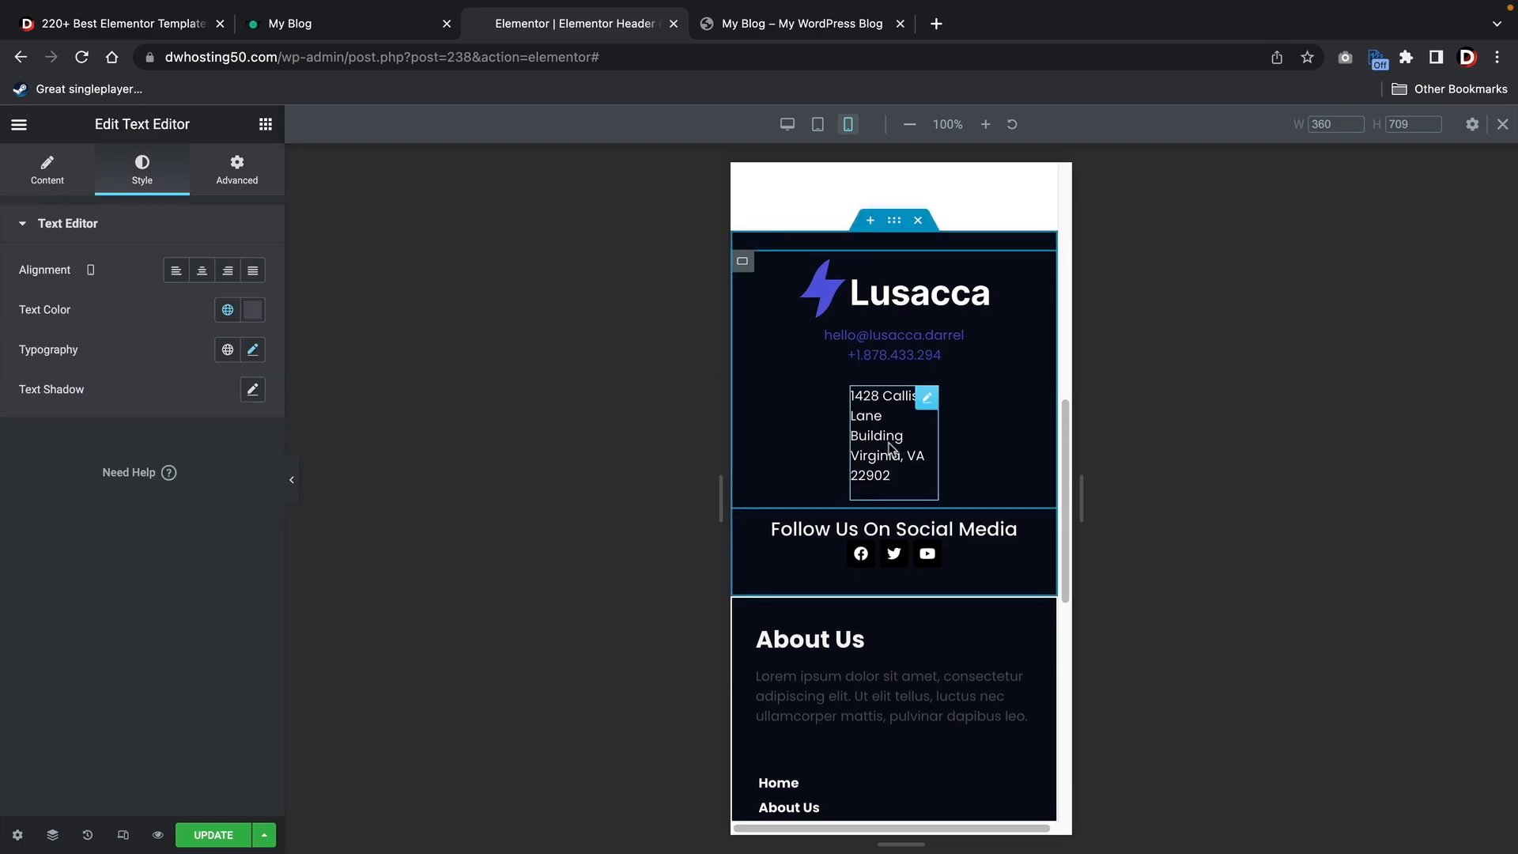
left_click(203, 272)
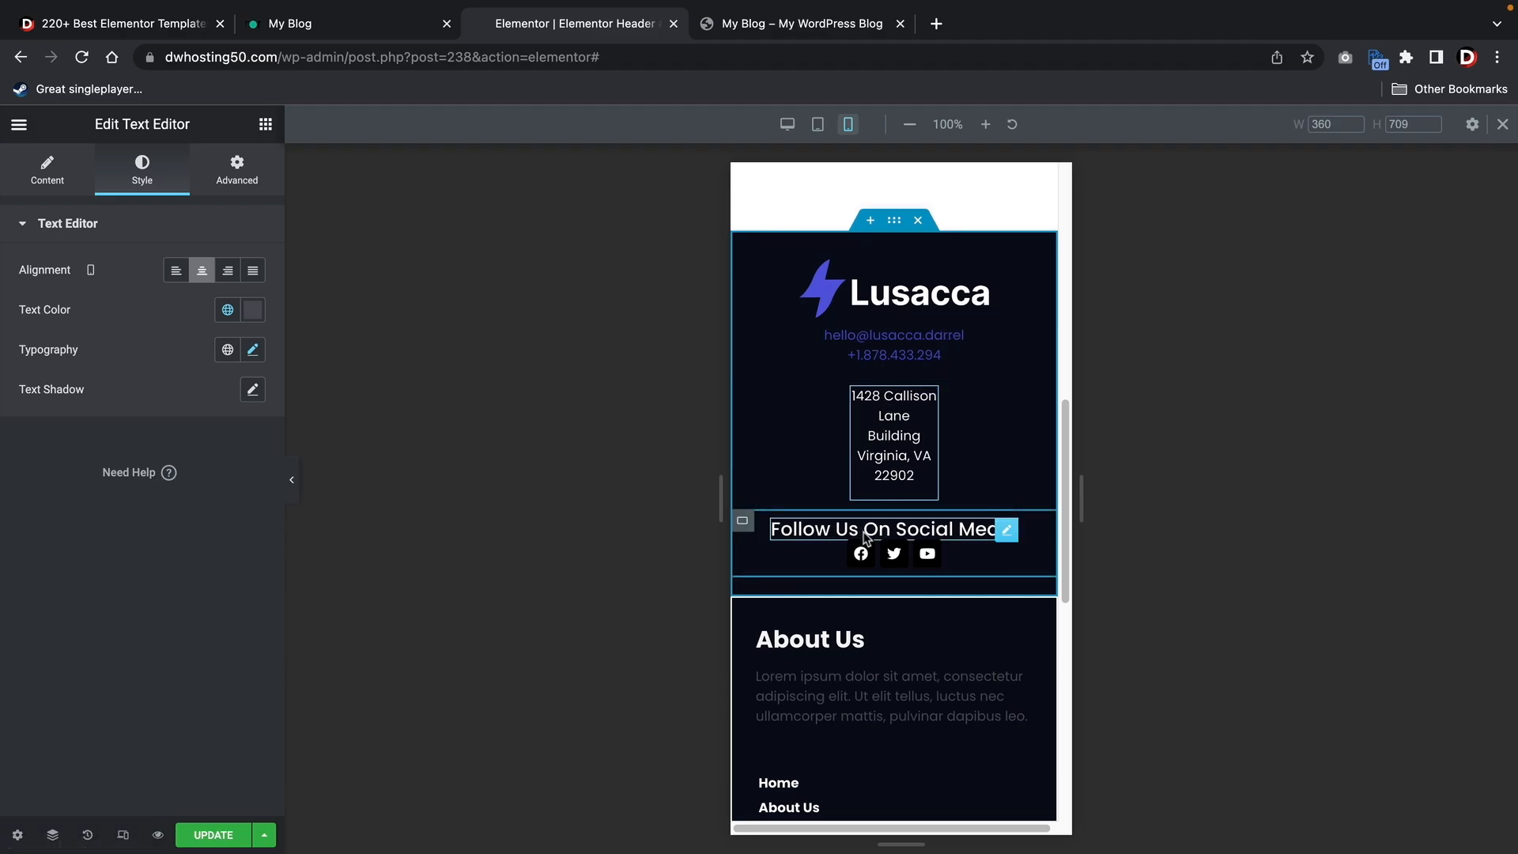
Hide the footer's About Us and links container on mobile and save the footer
scroll(853, 646, "down", 3)
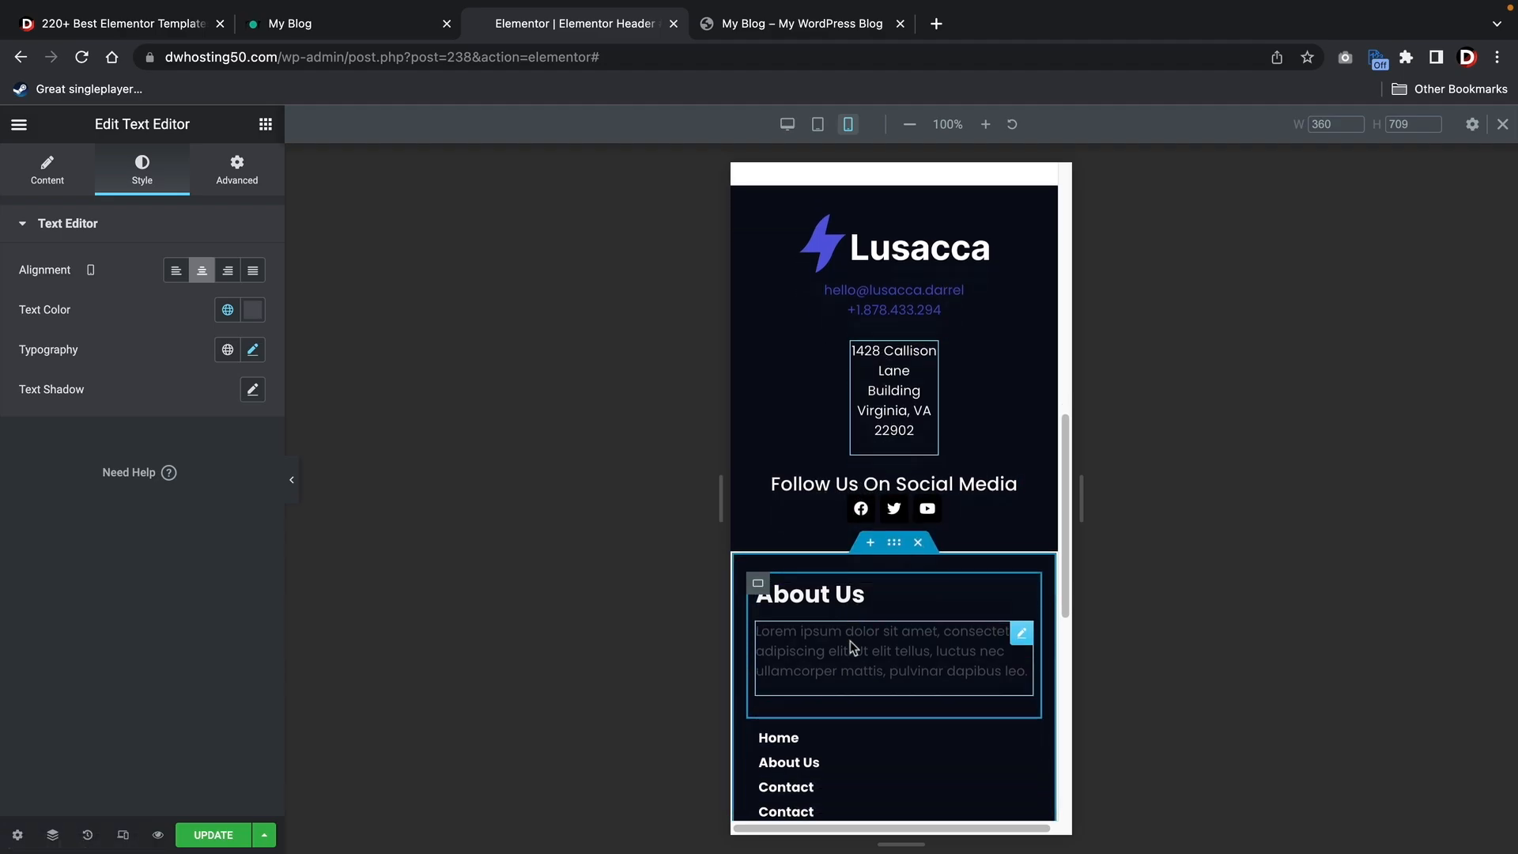
scroll(853, 647, "down", 7)
scroll(851, 642, "up", 5)
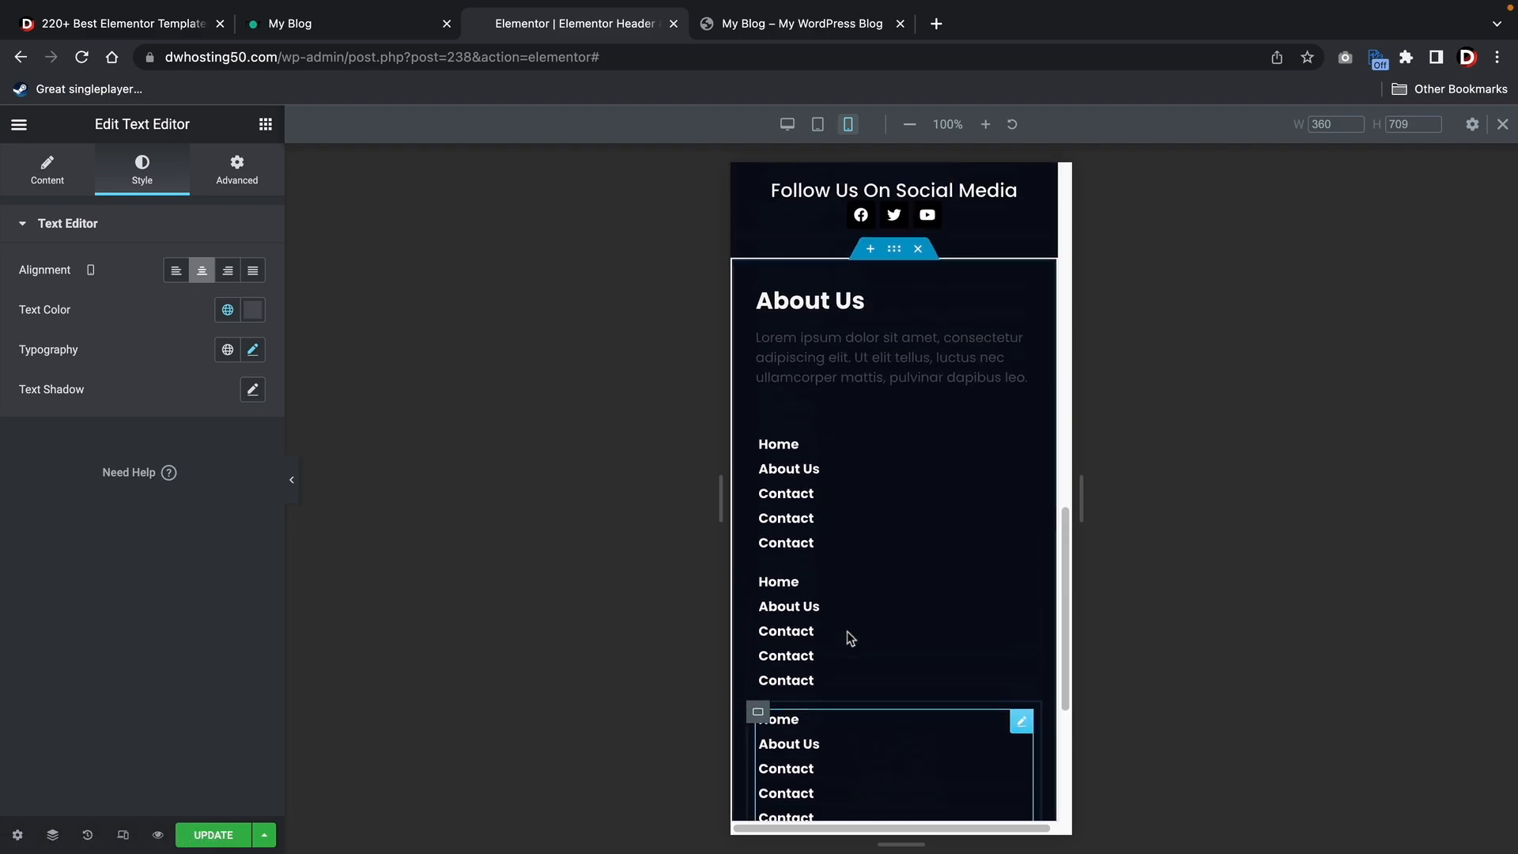
scroll(849, 639, "down", 1)
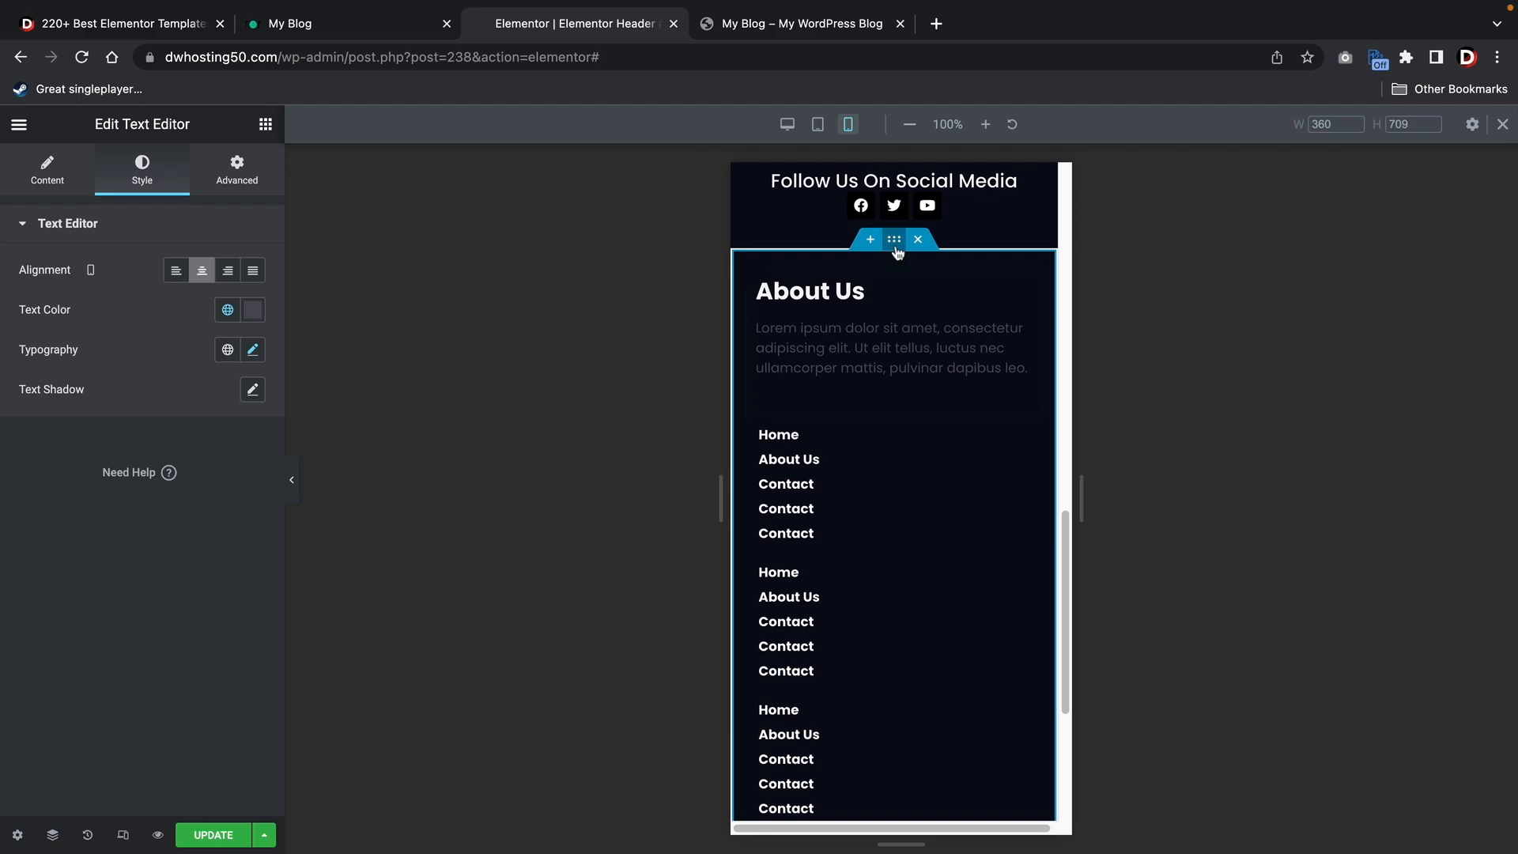
scroll(894, 251, "up", 1)
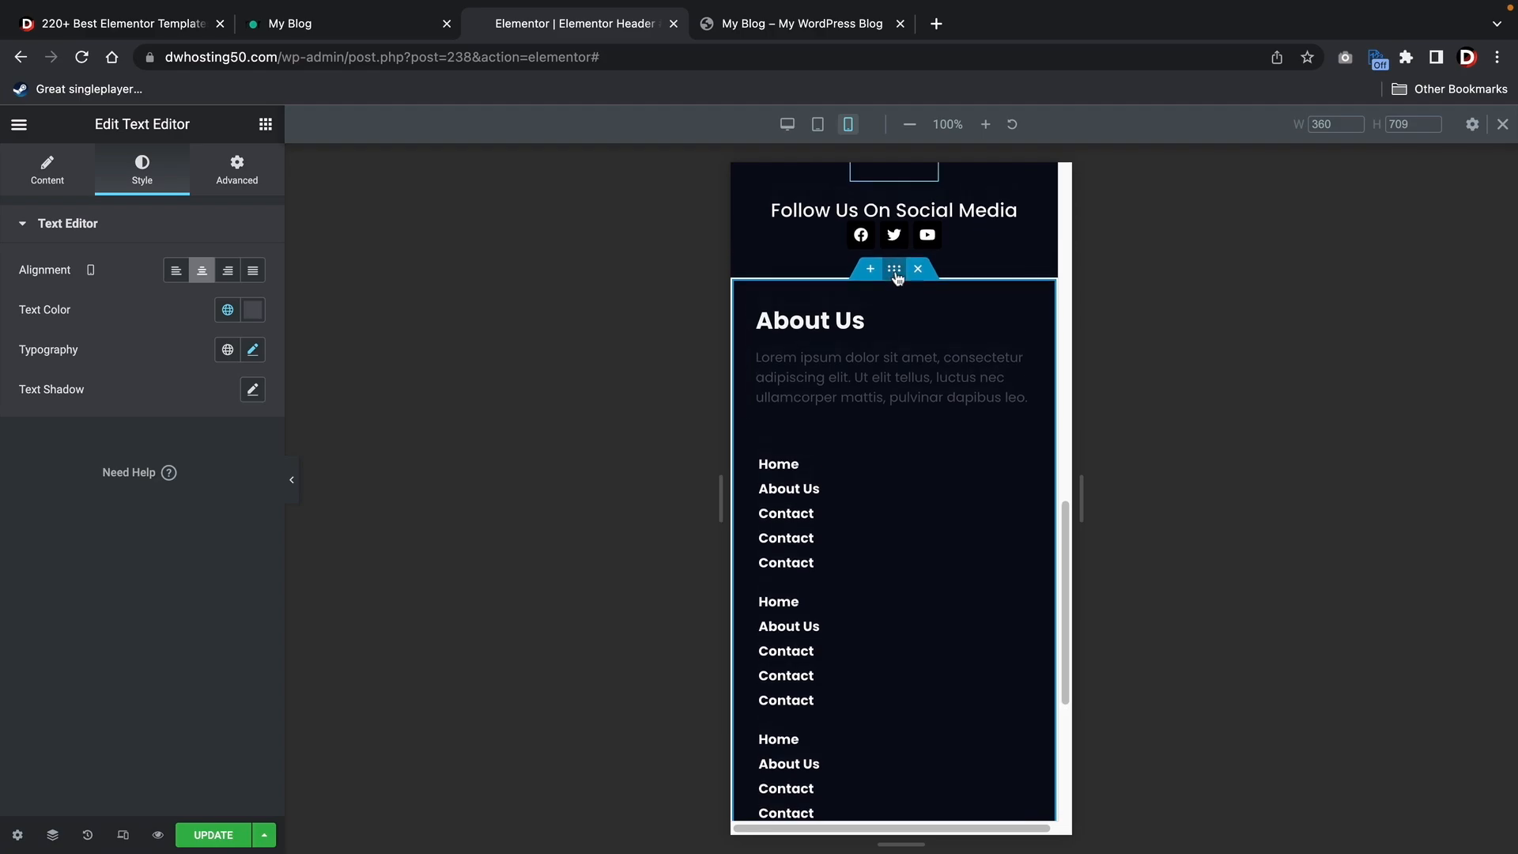
left_click(895, 270)
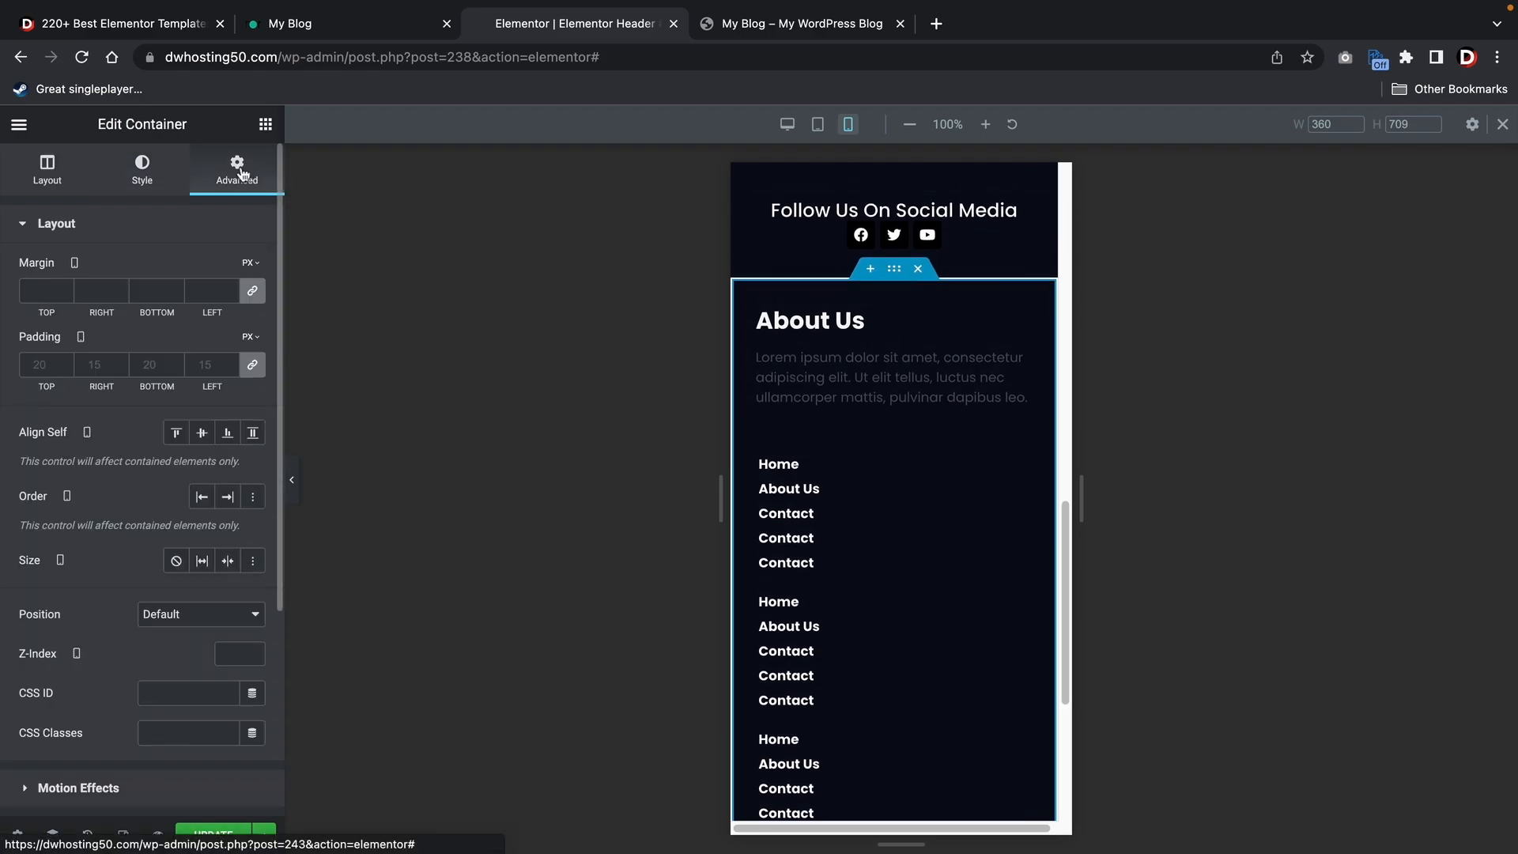
scroll(96, 675, "down", 4)
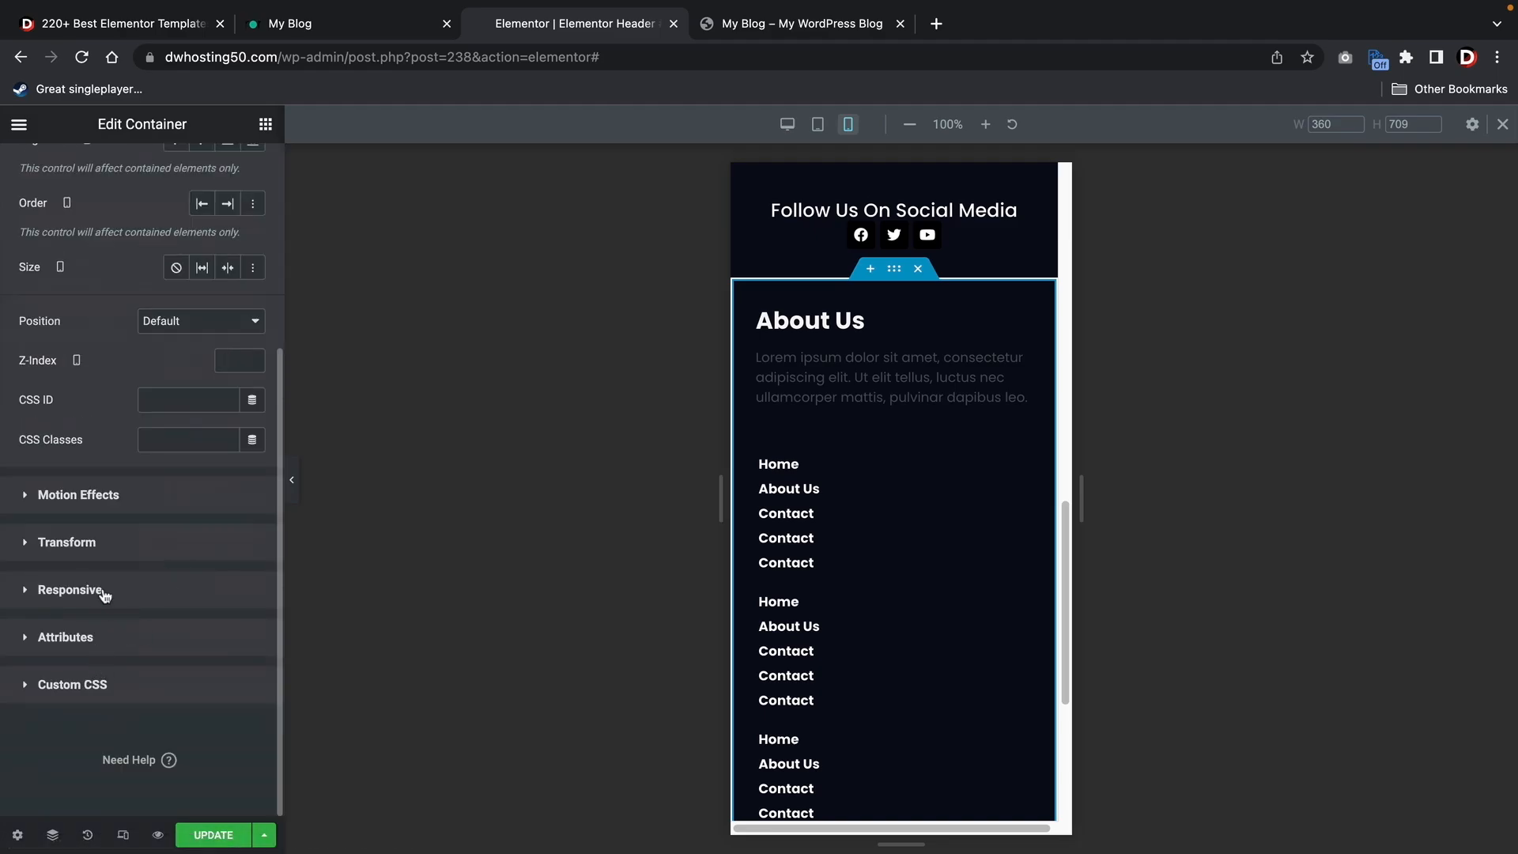
left_click(69, 590)
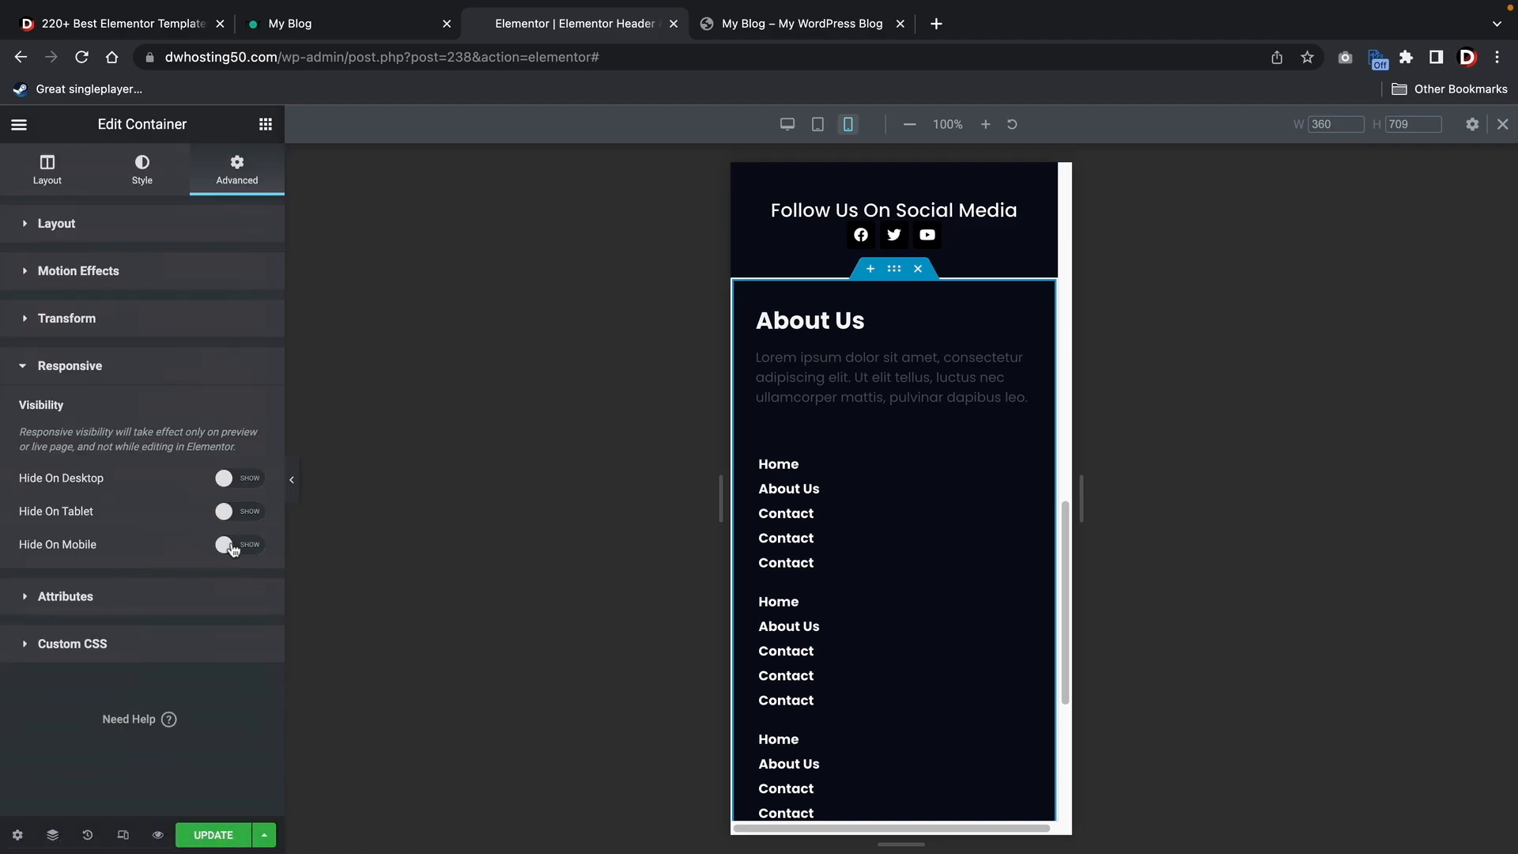
left_click(233, 546)
scroll(892, 587, "up", 5)
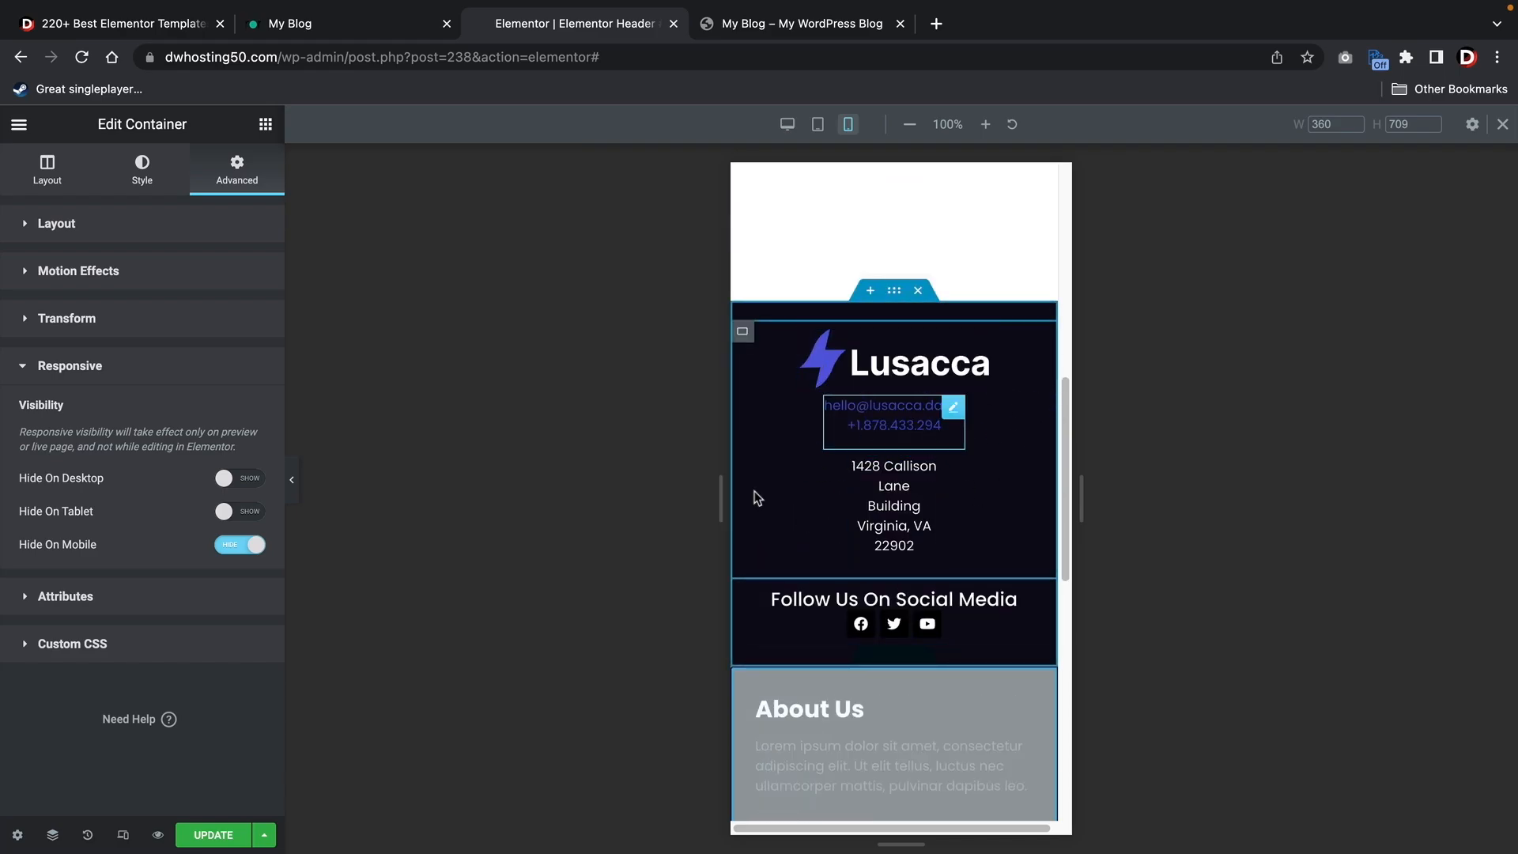
left_click(227, 835)
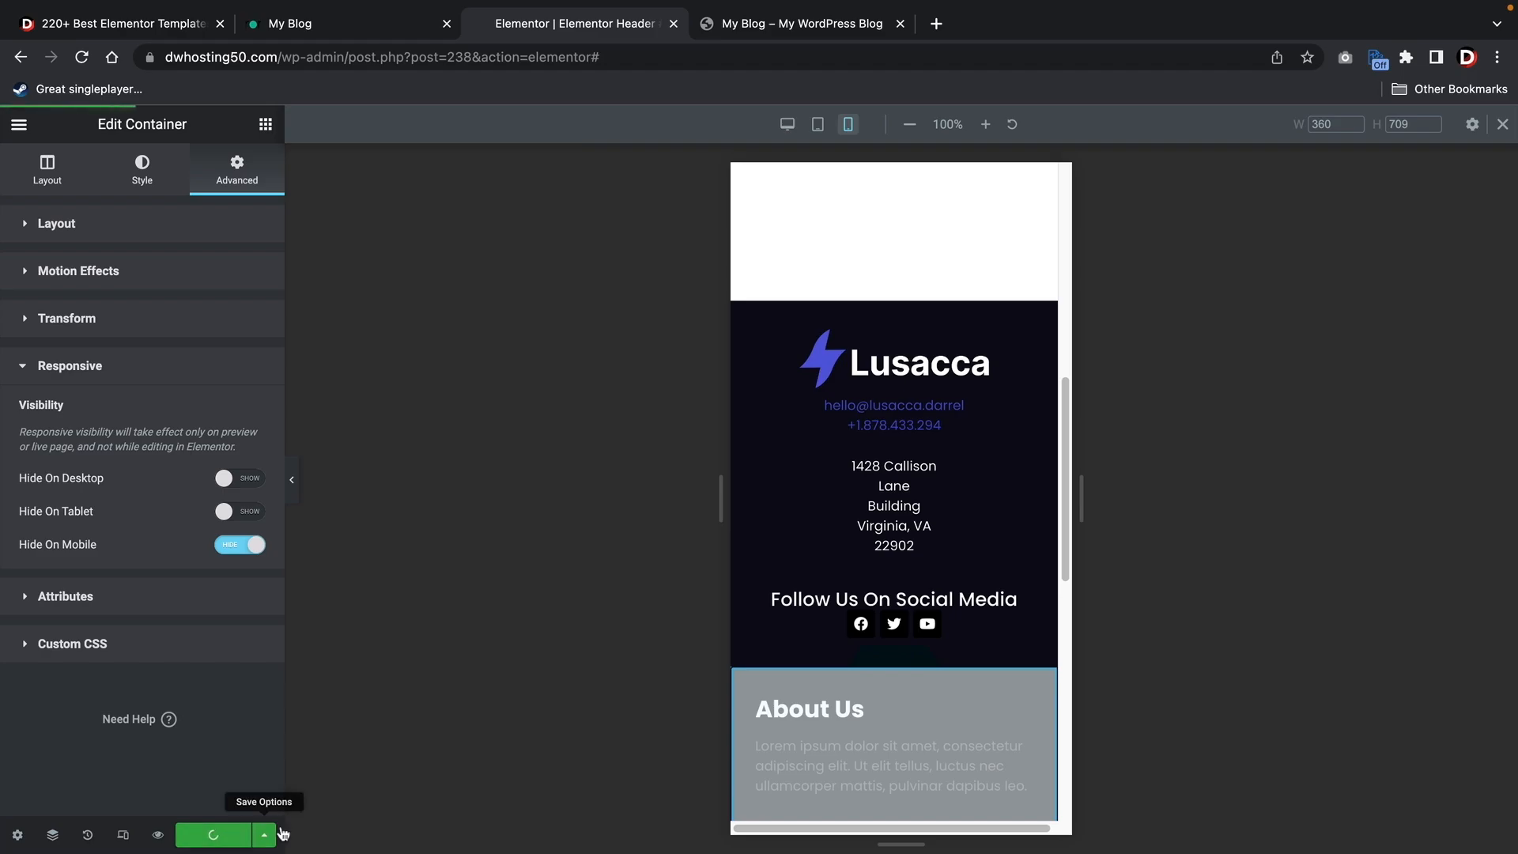
Open the footer's display conditions and save them with Entire Site included
left_click(264, 834)
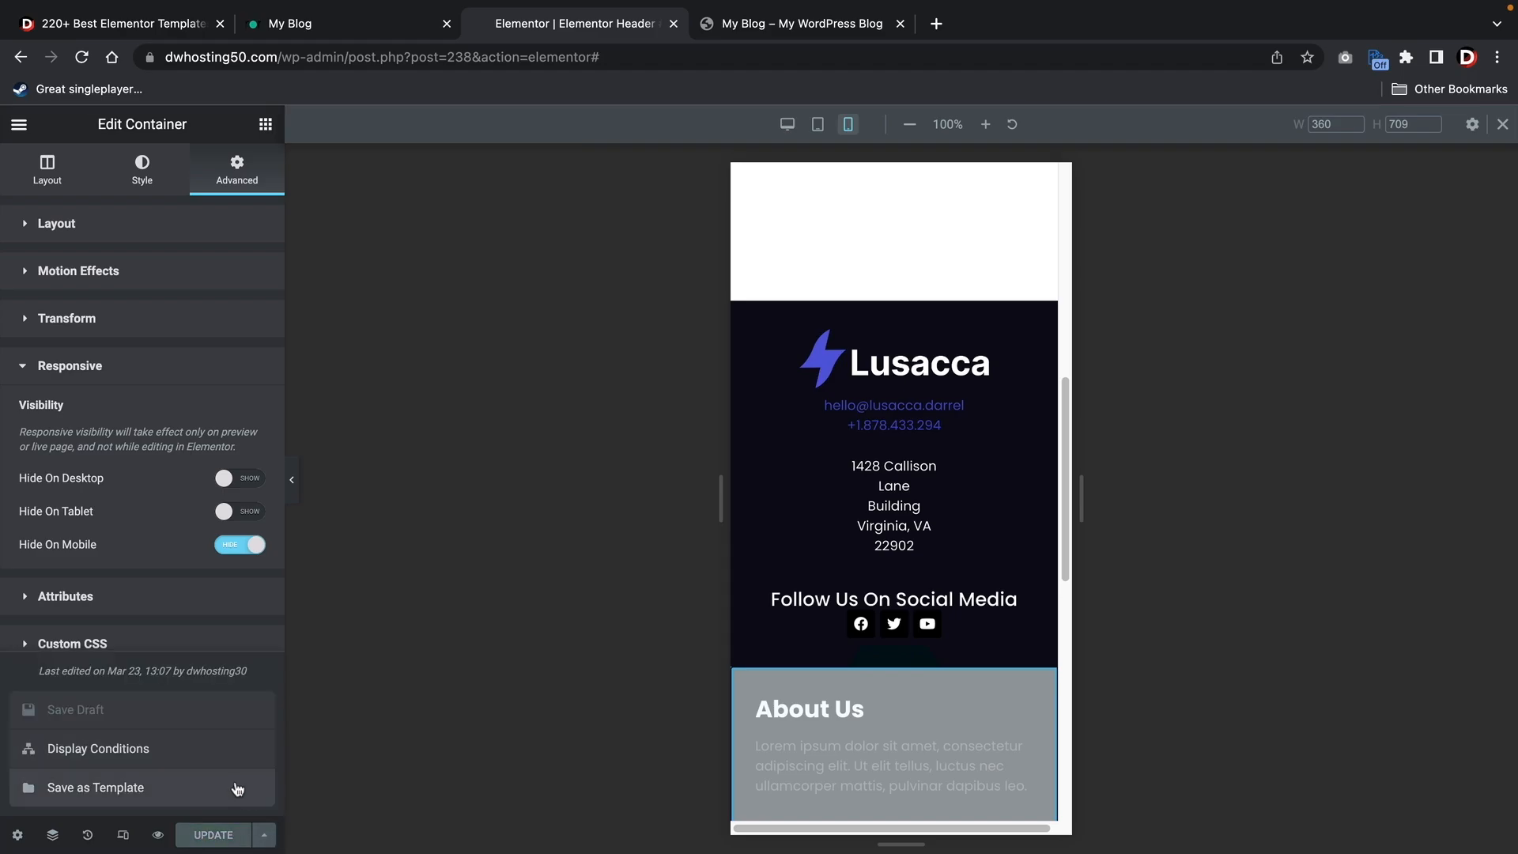
left_click(226, 751)
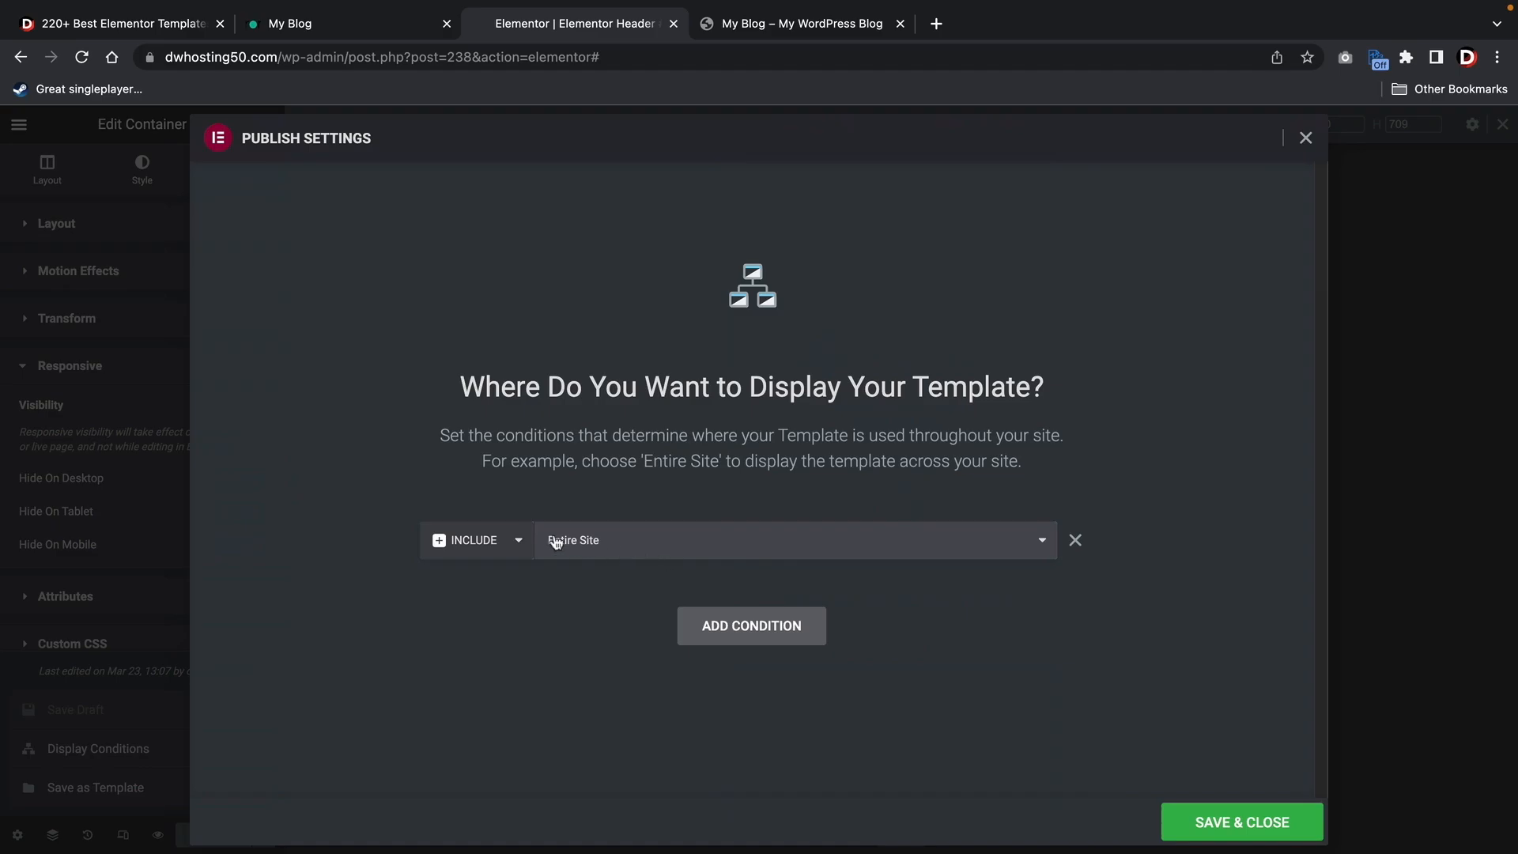
left_click(1221, 821)
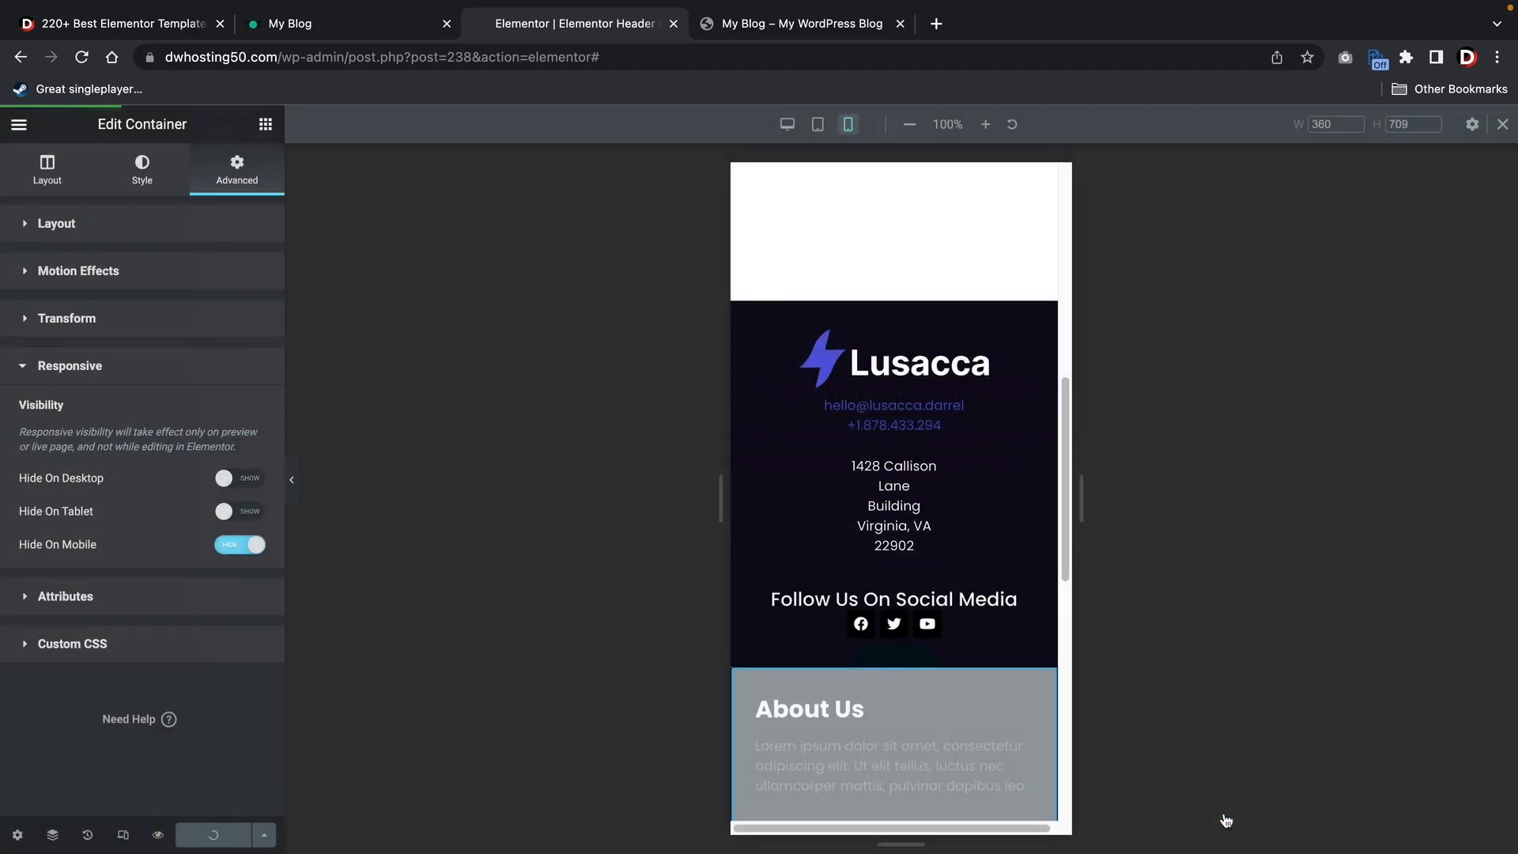
Exit the Elementor editor to the WordPress dashboard and visit the live site's home page
left_click(19, 124)
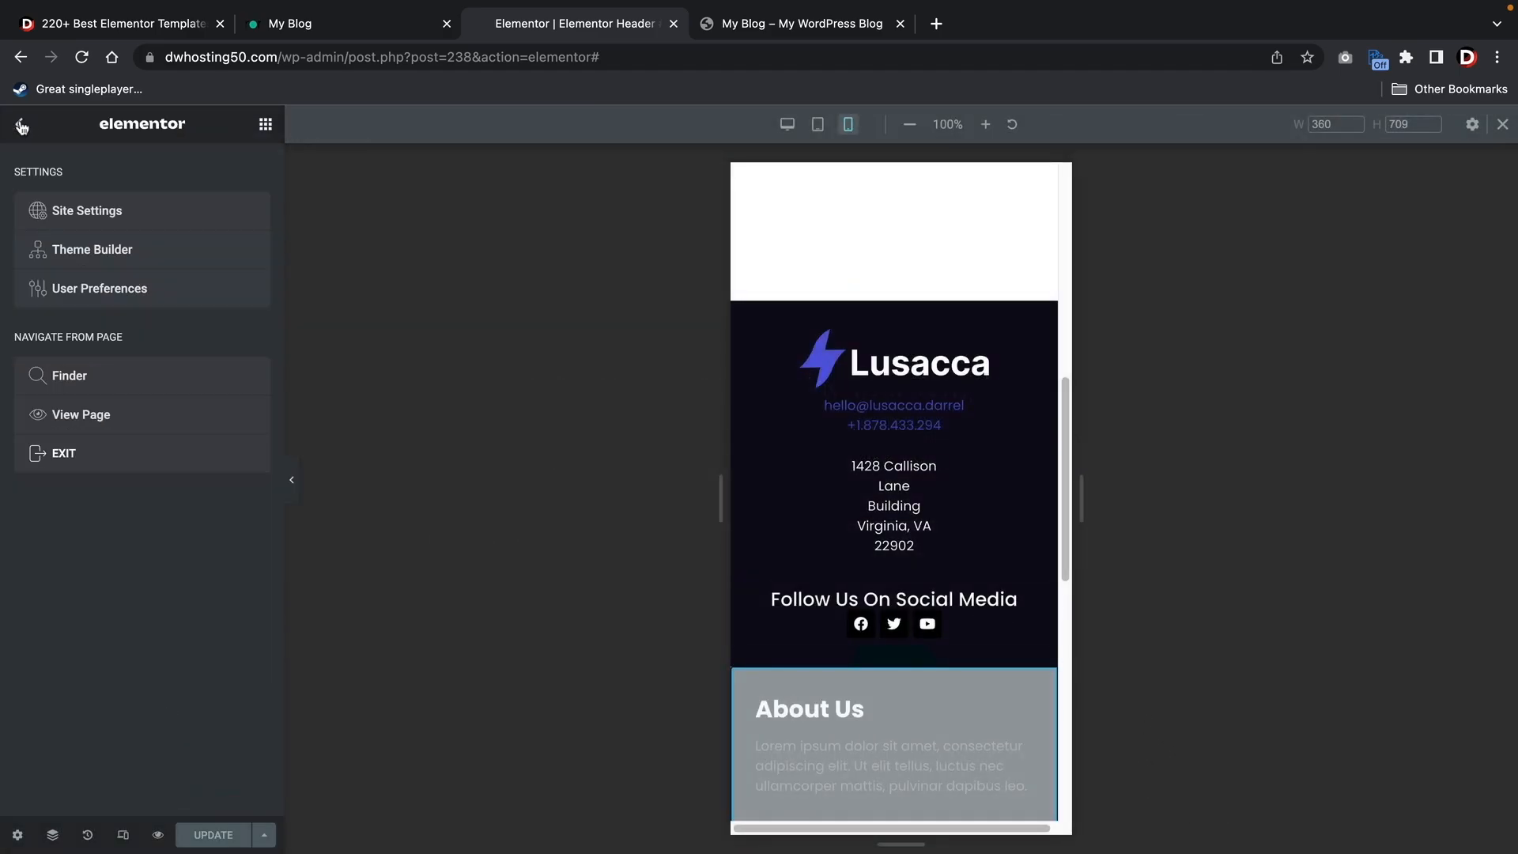
left_click(130, 455)
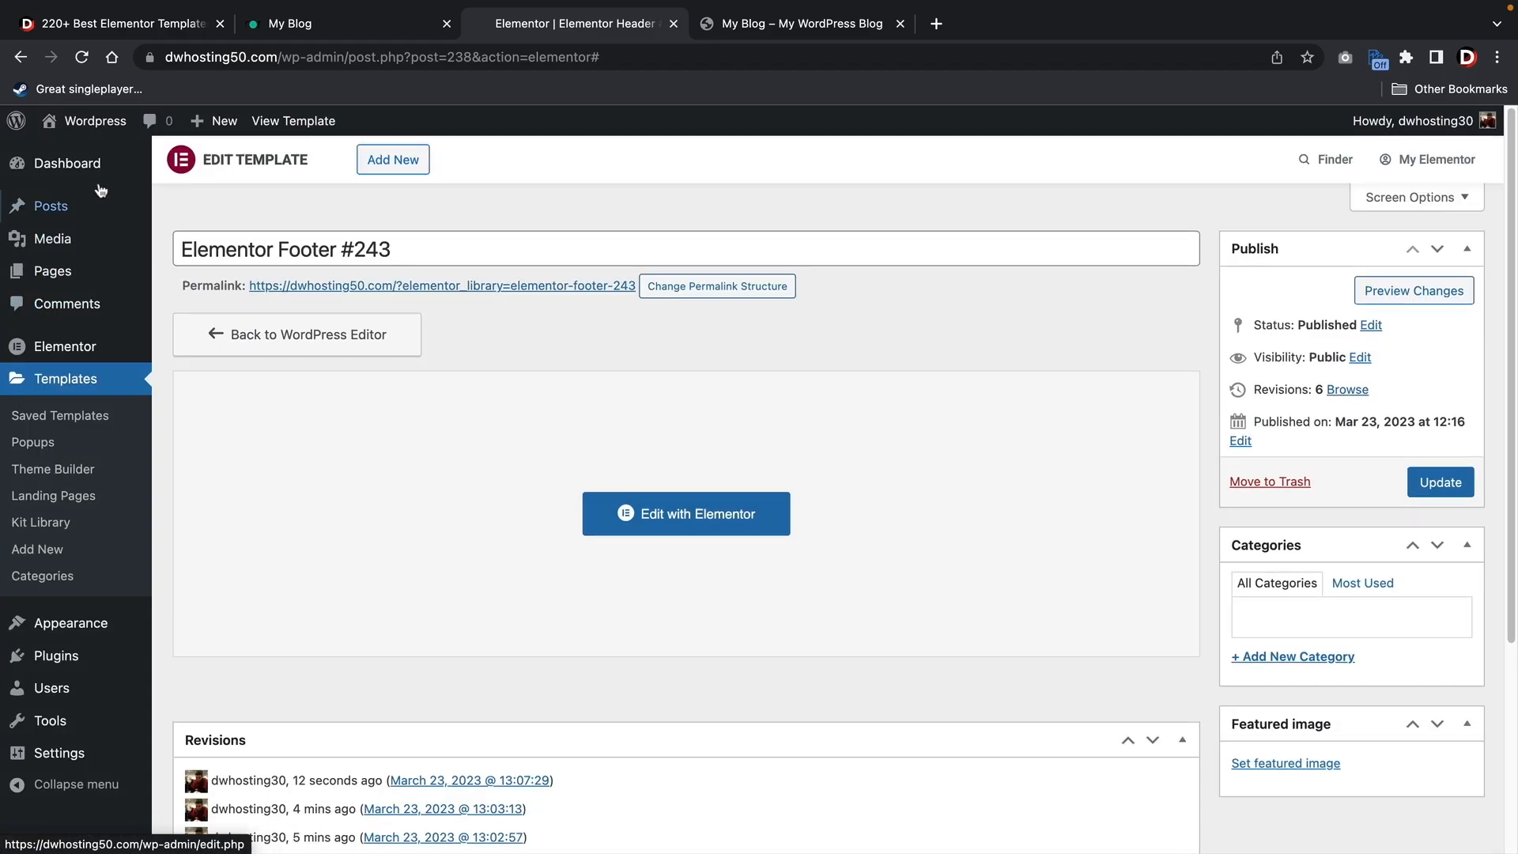
mouse_move(68, 125)
left_click(75, 156)
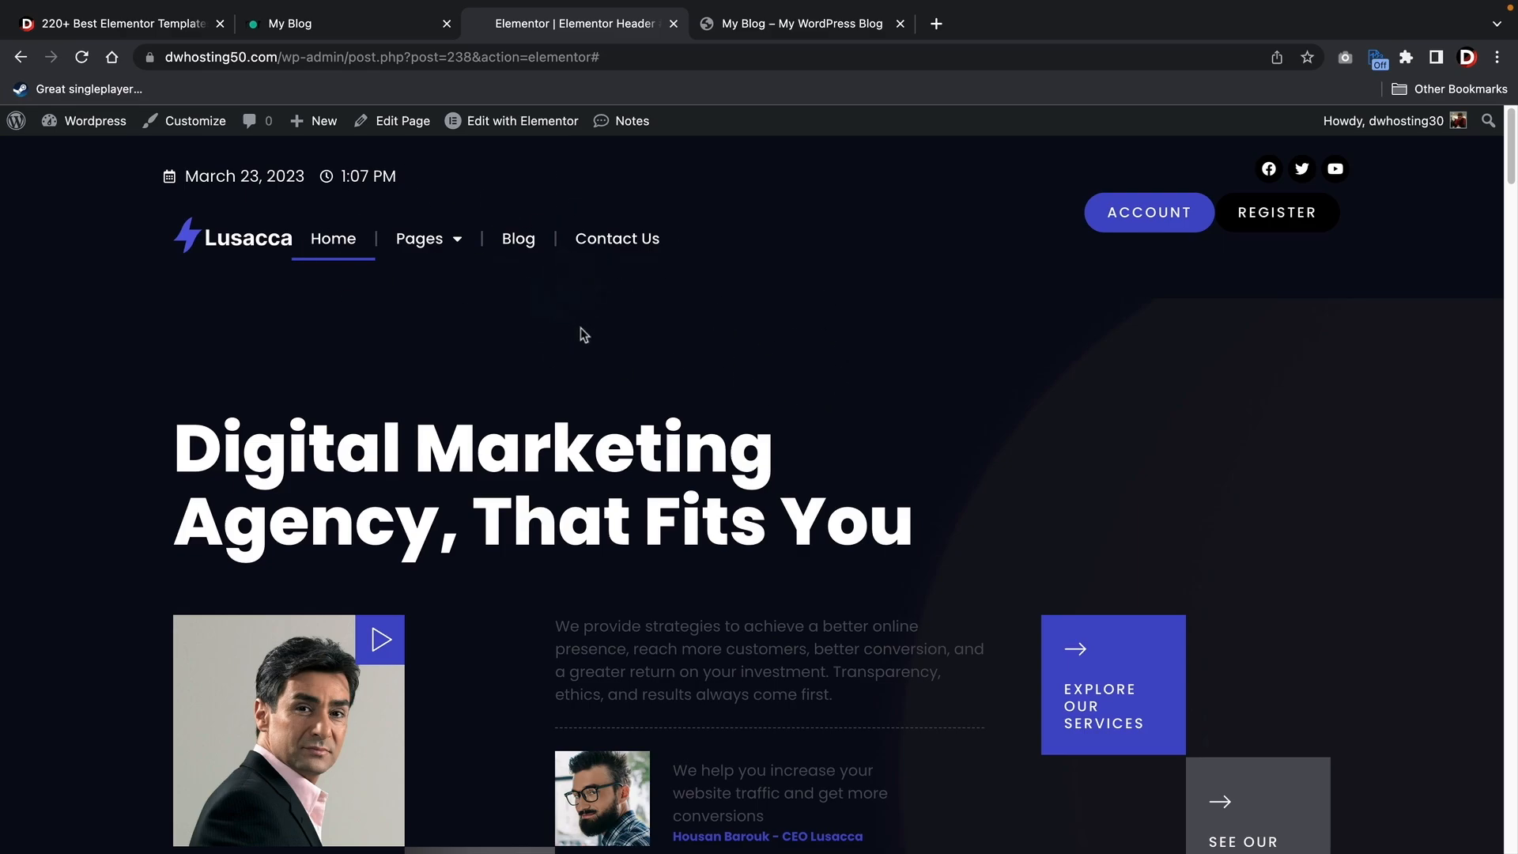
Examine the live page's footer at desktop width and with the browser window narrowed to mobile width
scroll(997, 520, "down", 15)
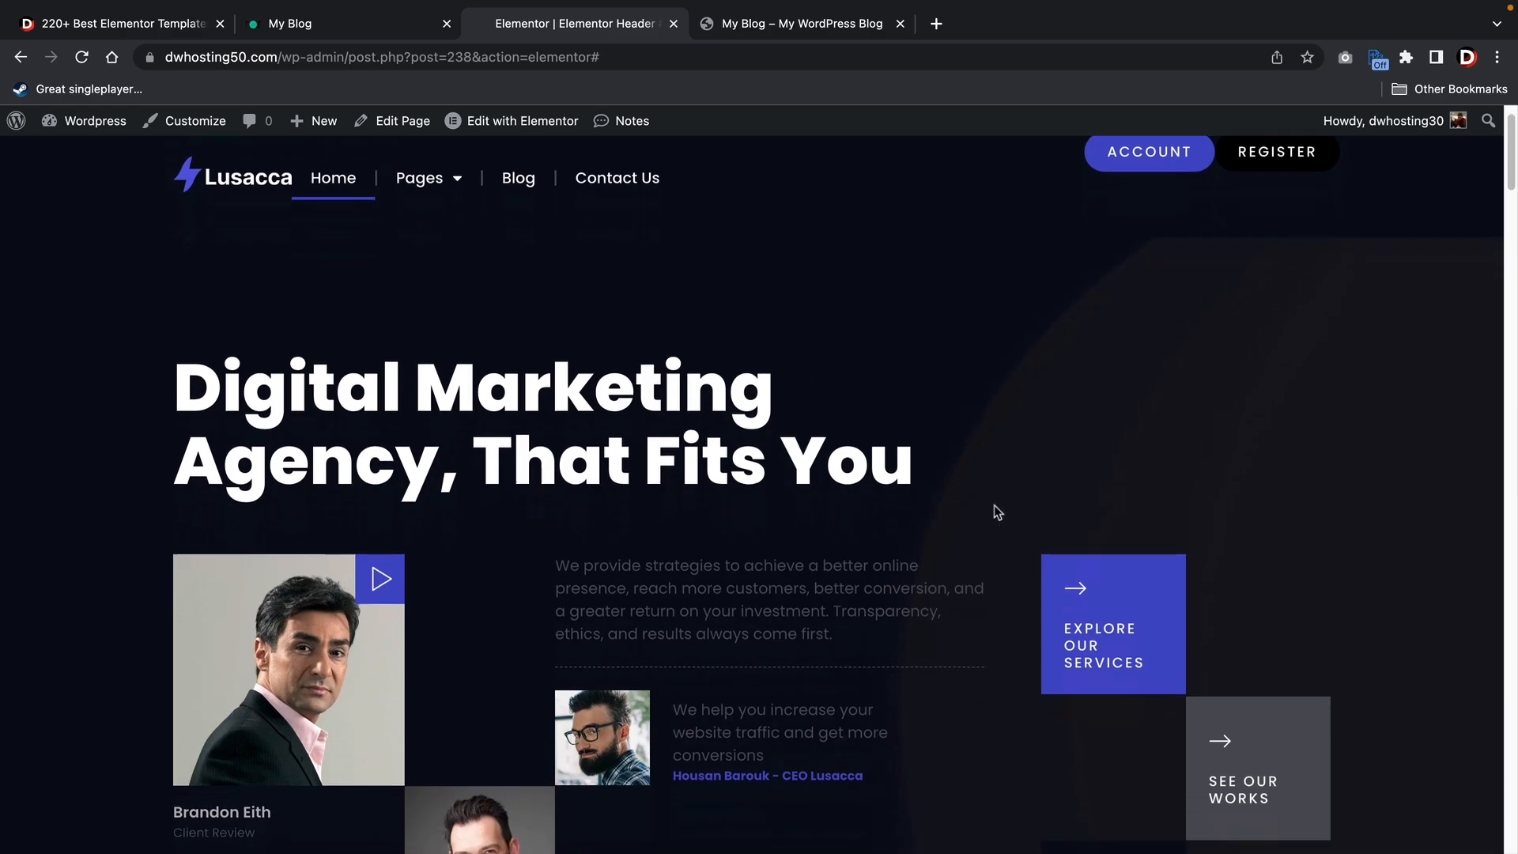
scroll(995, 522, "down", 20)
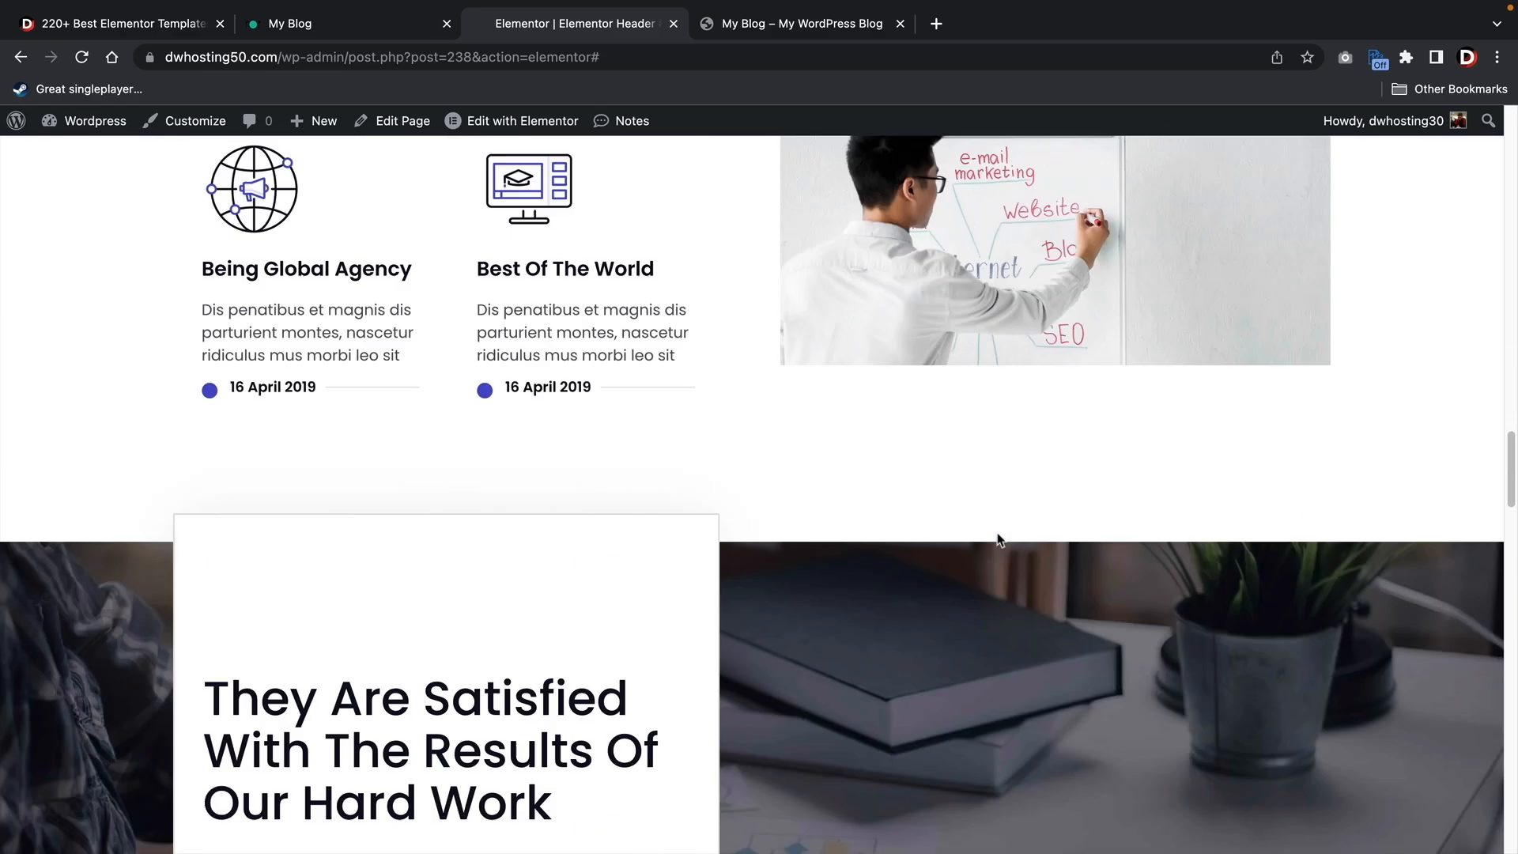
scroll(997, 540, "down", 2)
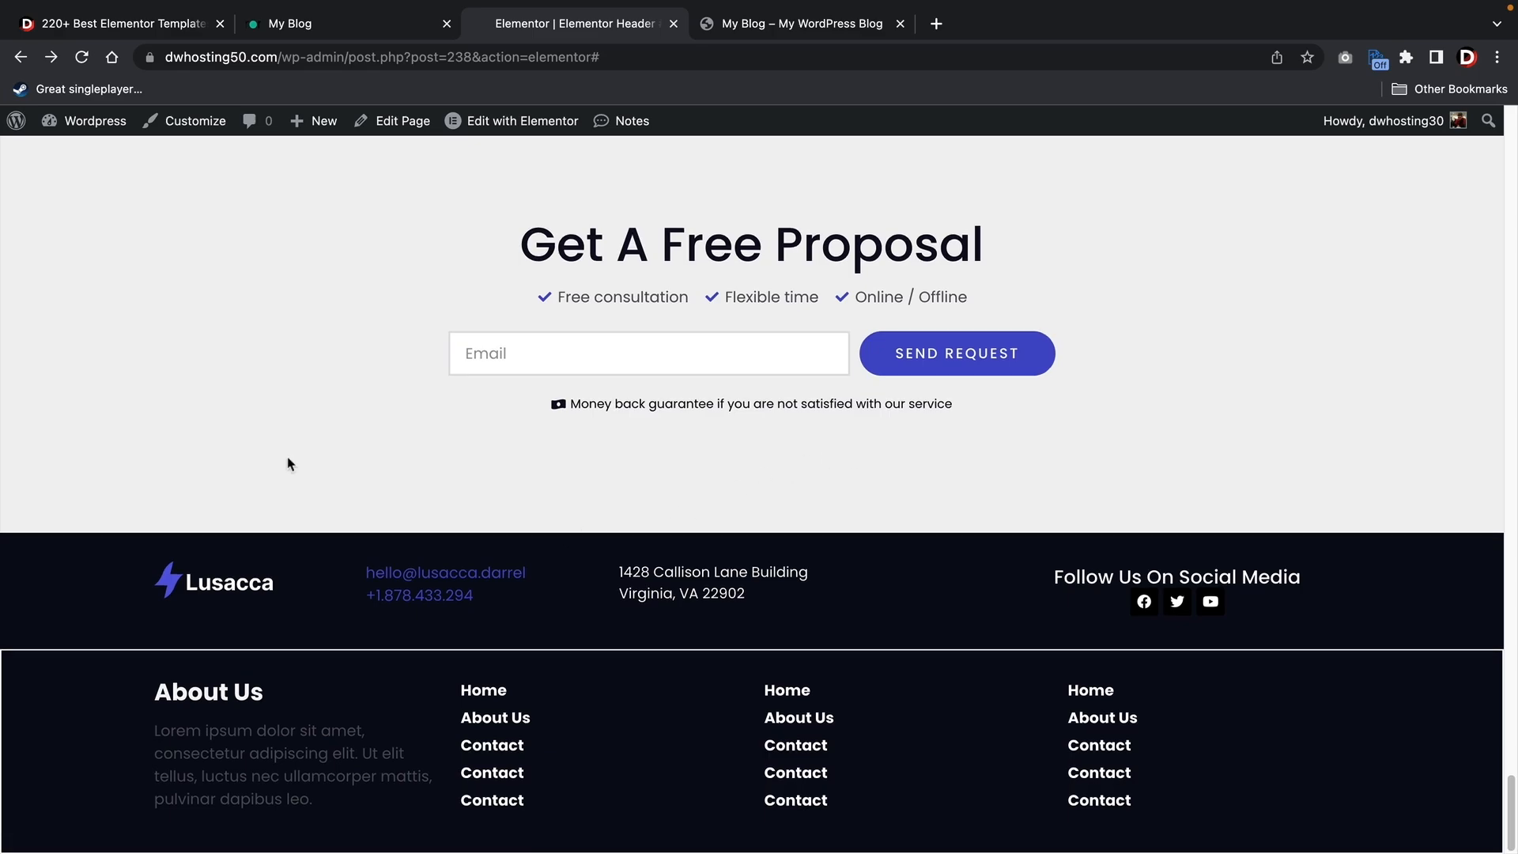
mouse_move(88, 7)
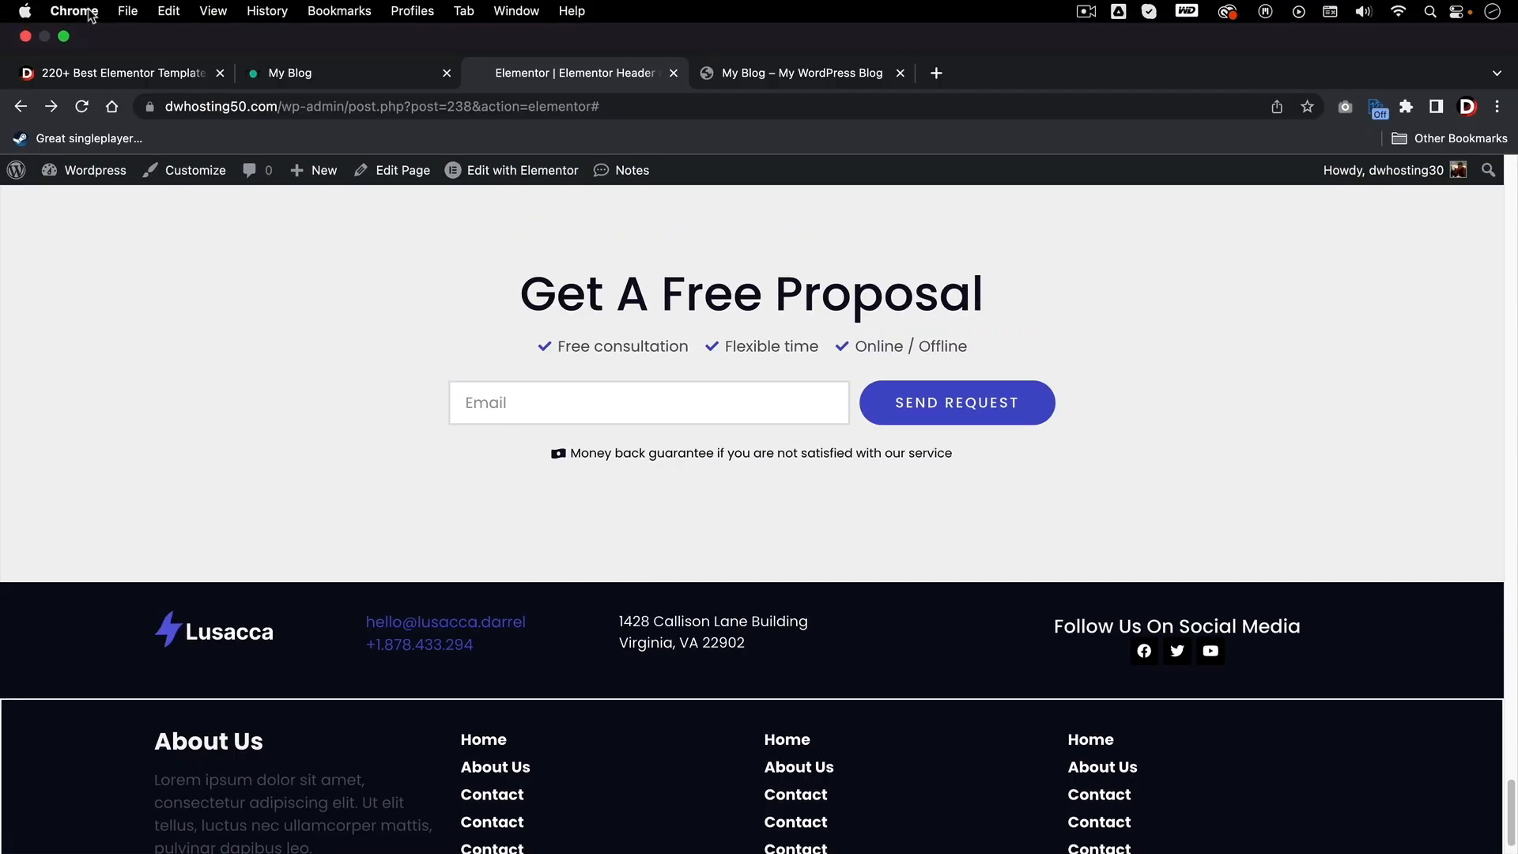
left_click(67, 39)
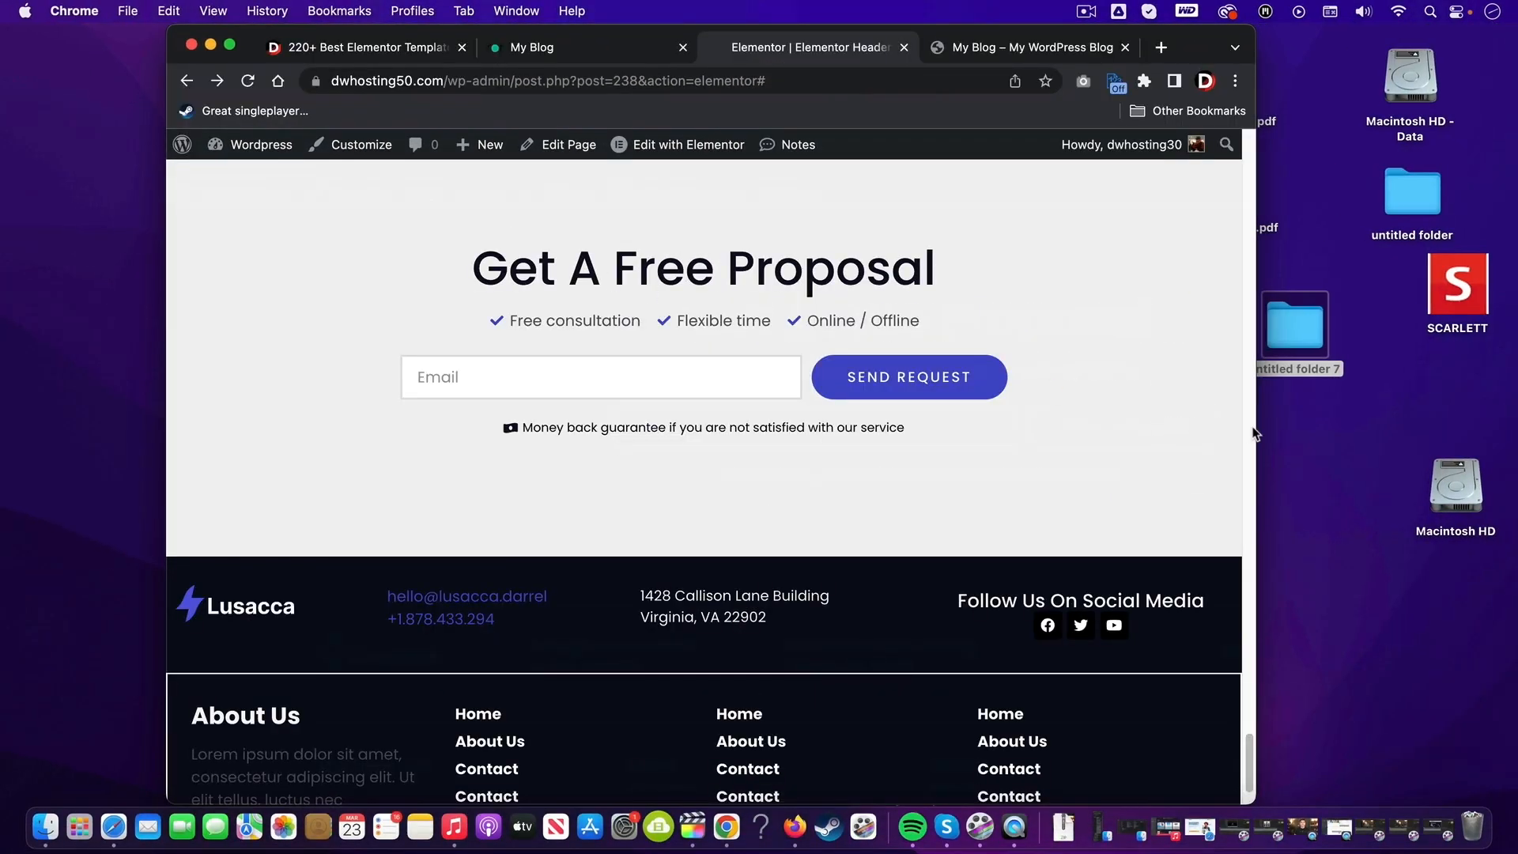
left_click_drag(1314, 437, 600, 500)
left_click_drag(626, 689, 630, 779)
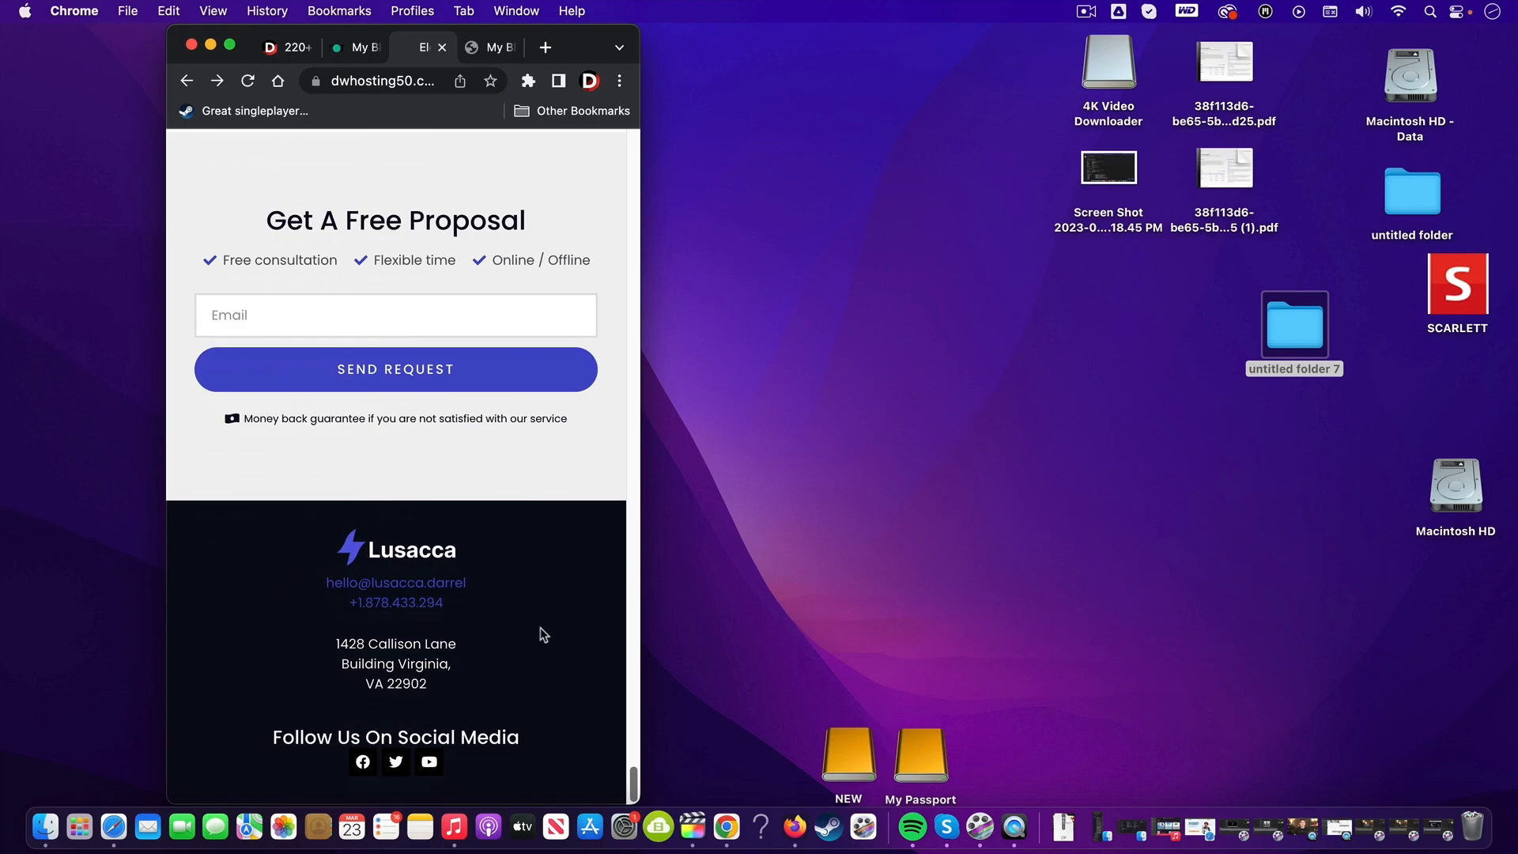
Check the live header at desktop and mobile widths, and open its hamburger menu in the narrow layout
left_click_drag(643, 724, 1466, 128)
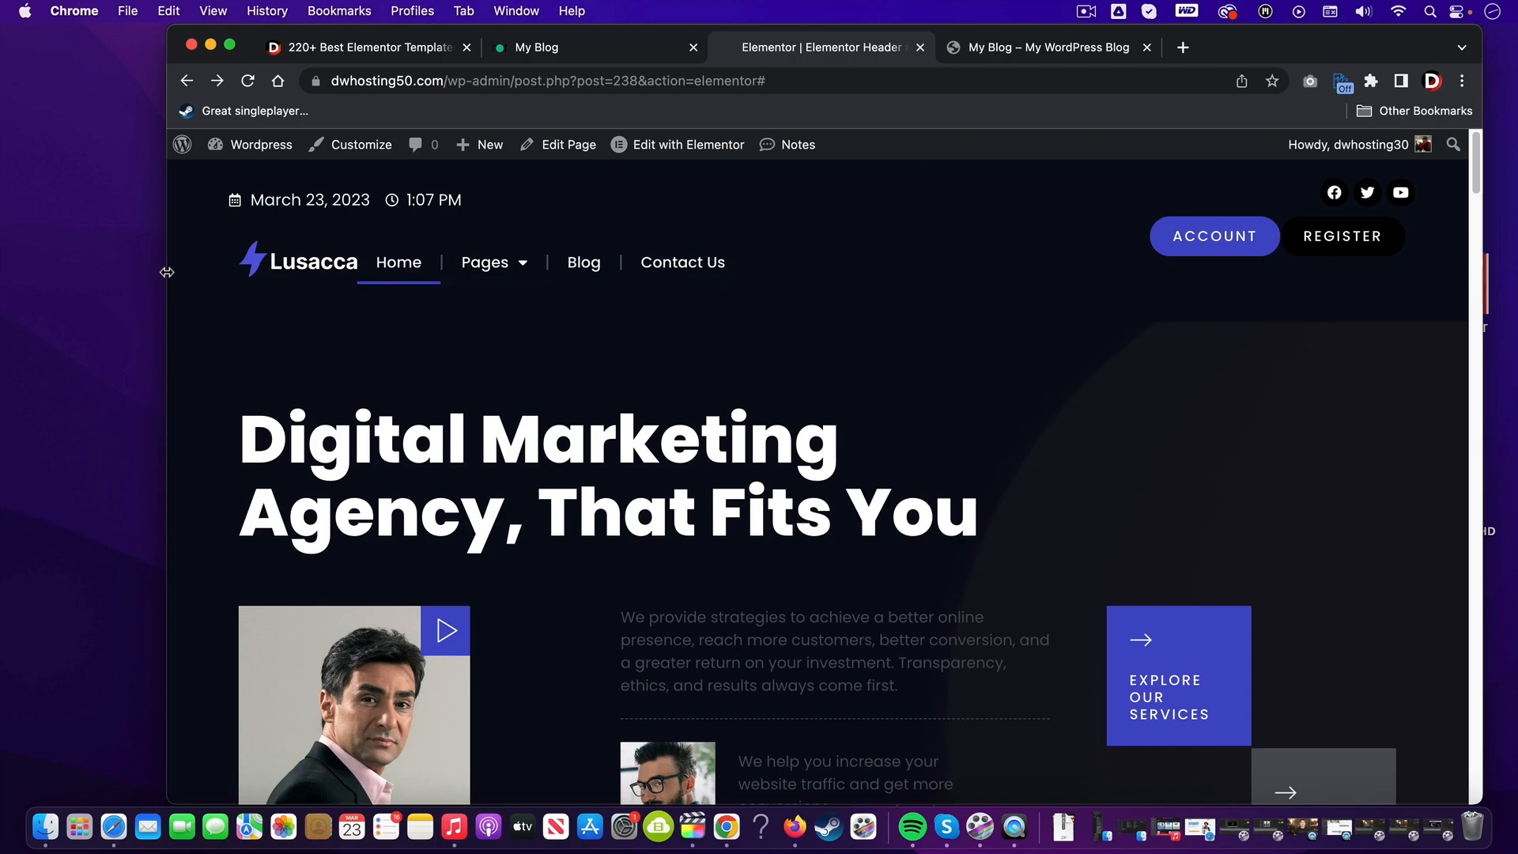
left_click_drag(167, 272, 984, 304)
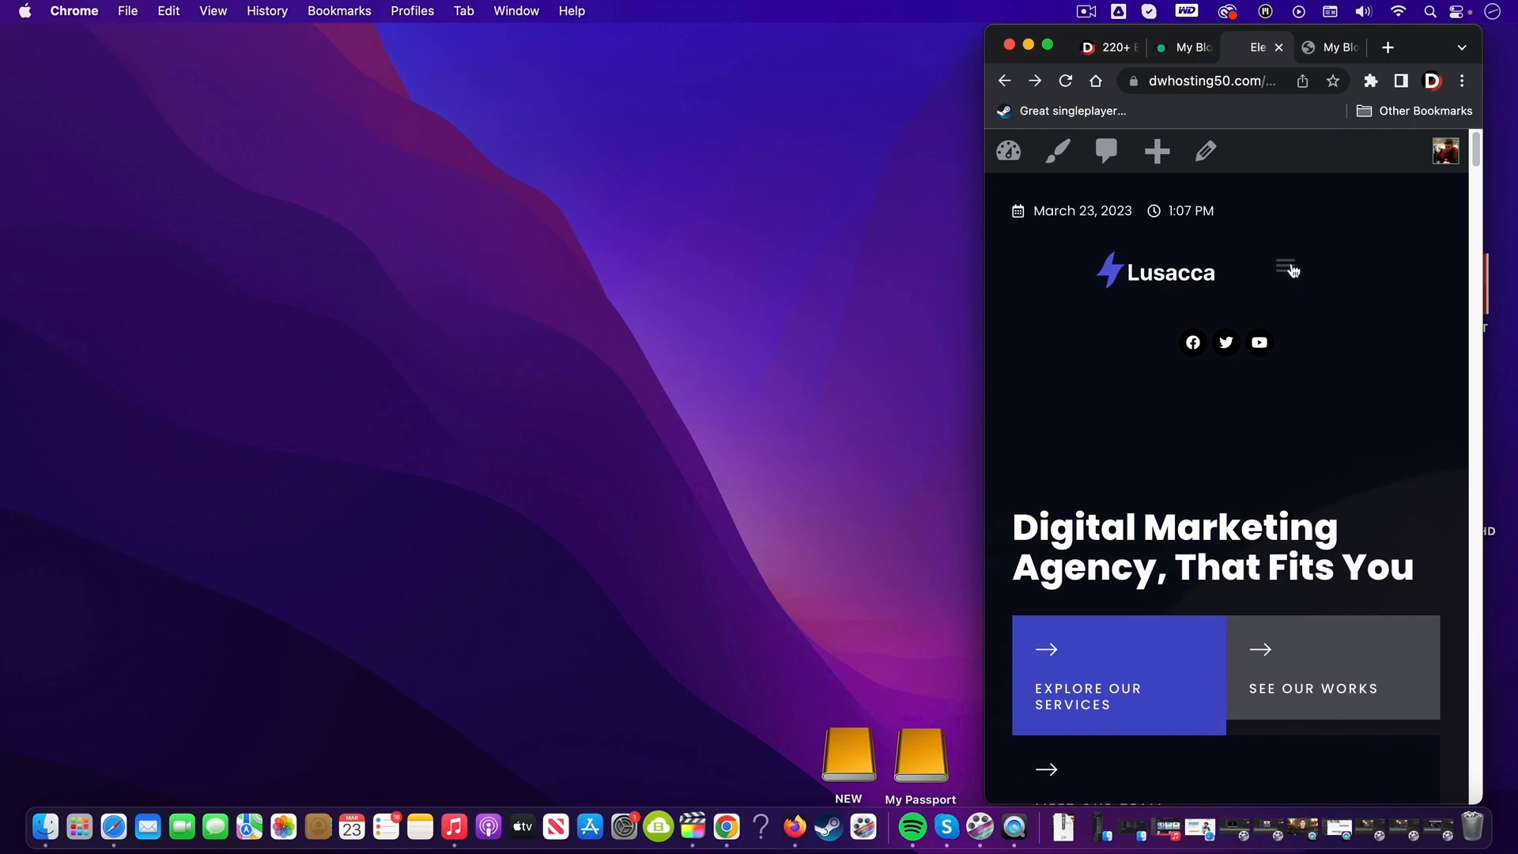
left_click(1287, 269)
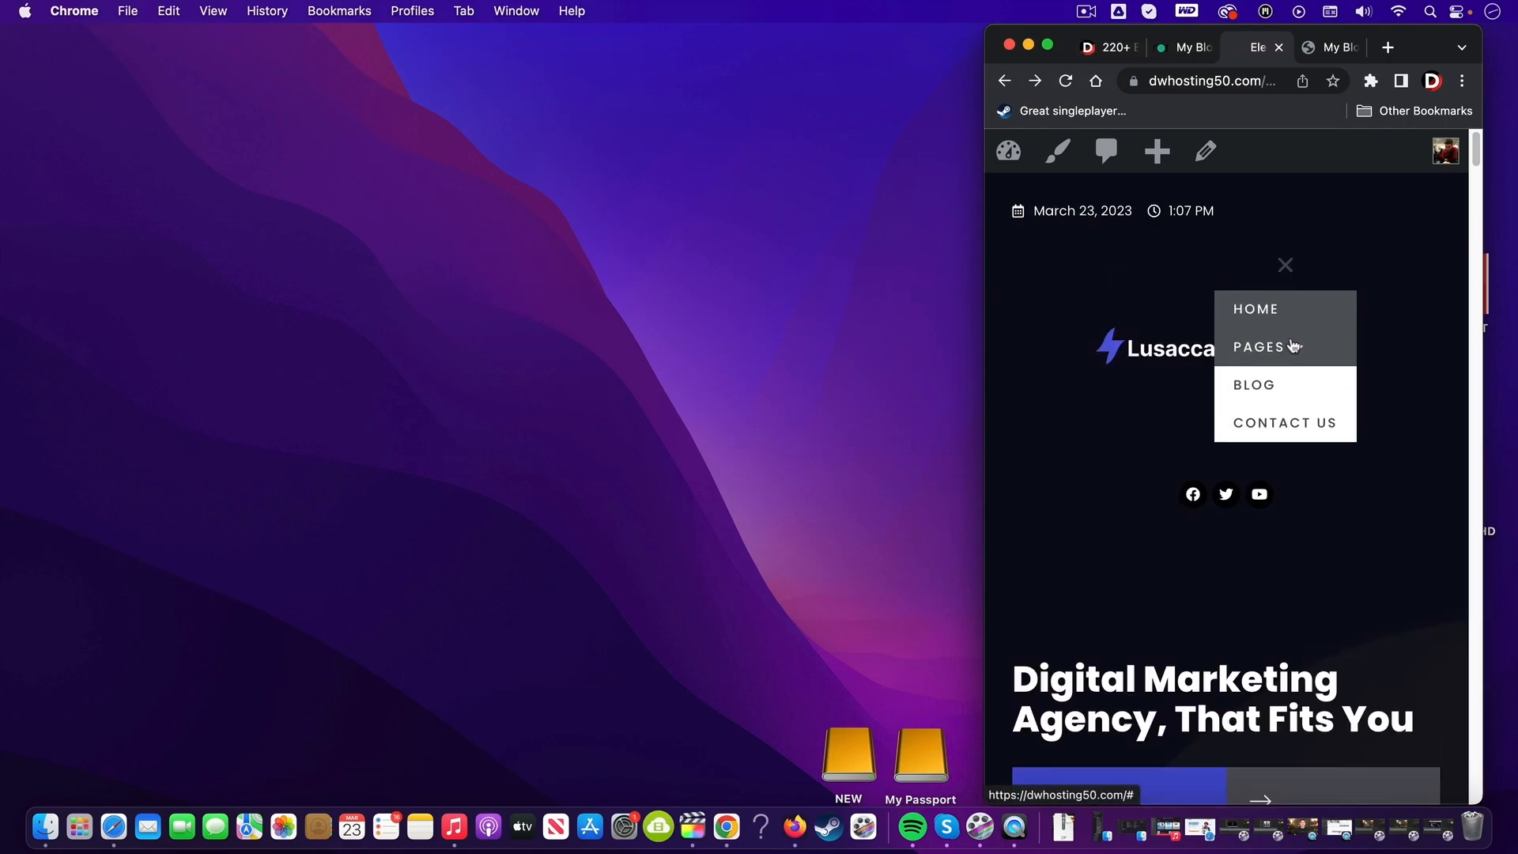